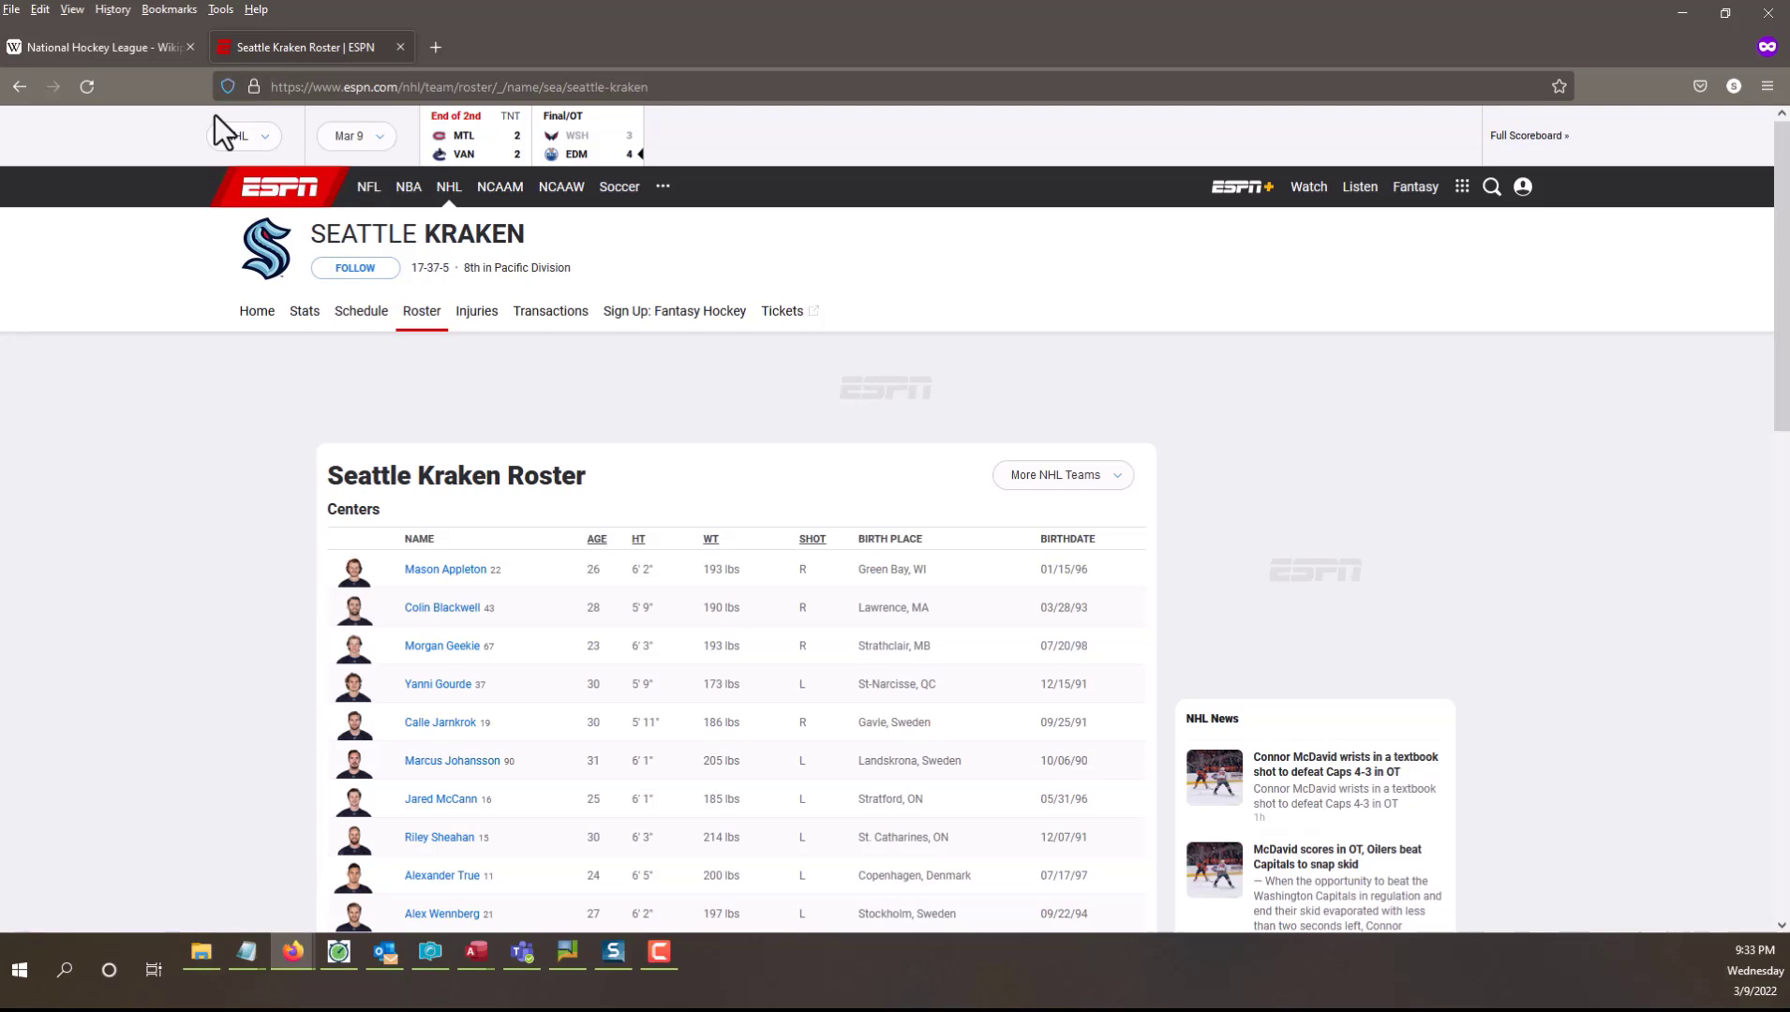
Step: Examine the List of teams table on the National Hockey League Wikipedia page, covering both the Eastern and Western Conferences
{"action": "left_click", "coordinate": [71, 50]}
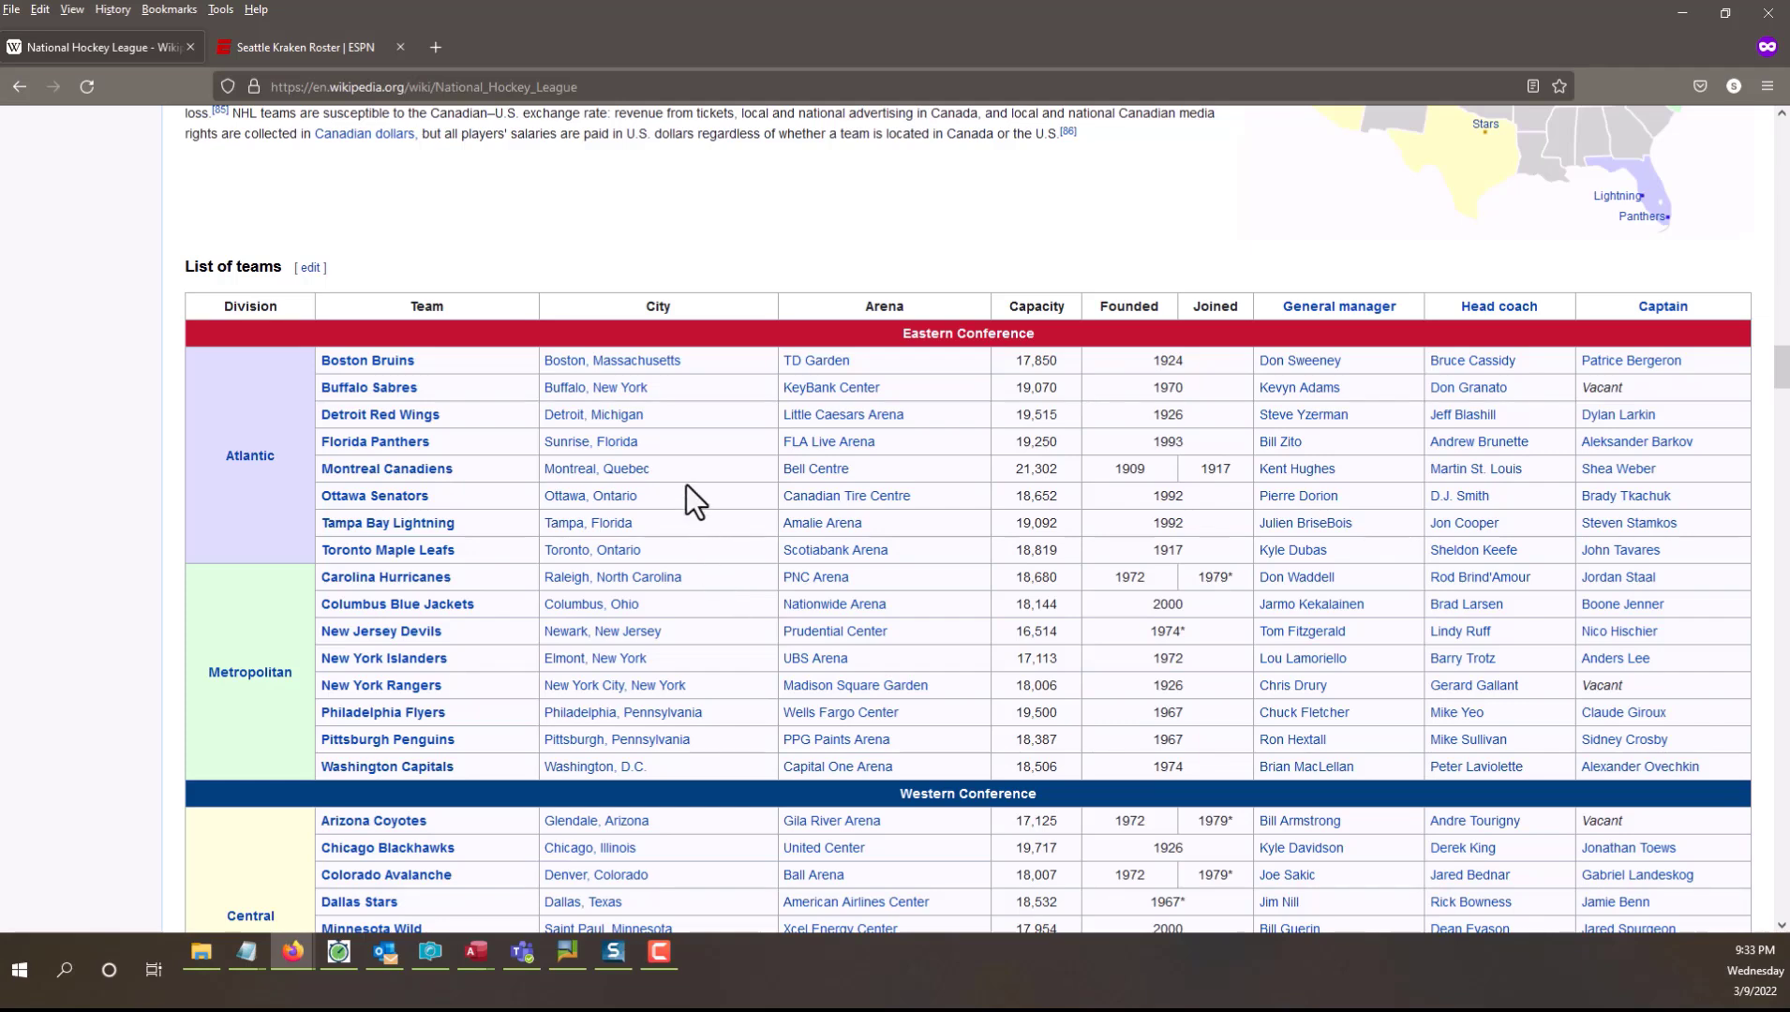
{"action": "left_click", "coordinate": [623, 87]}
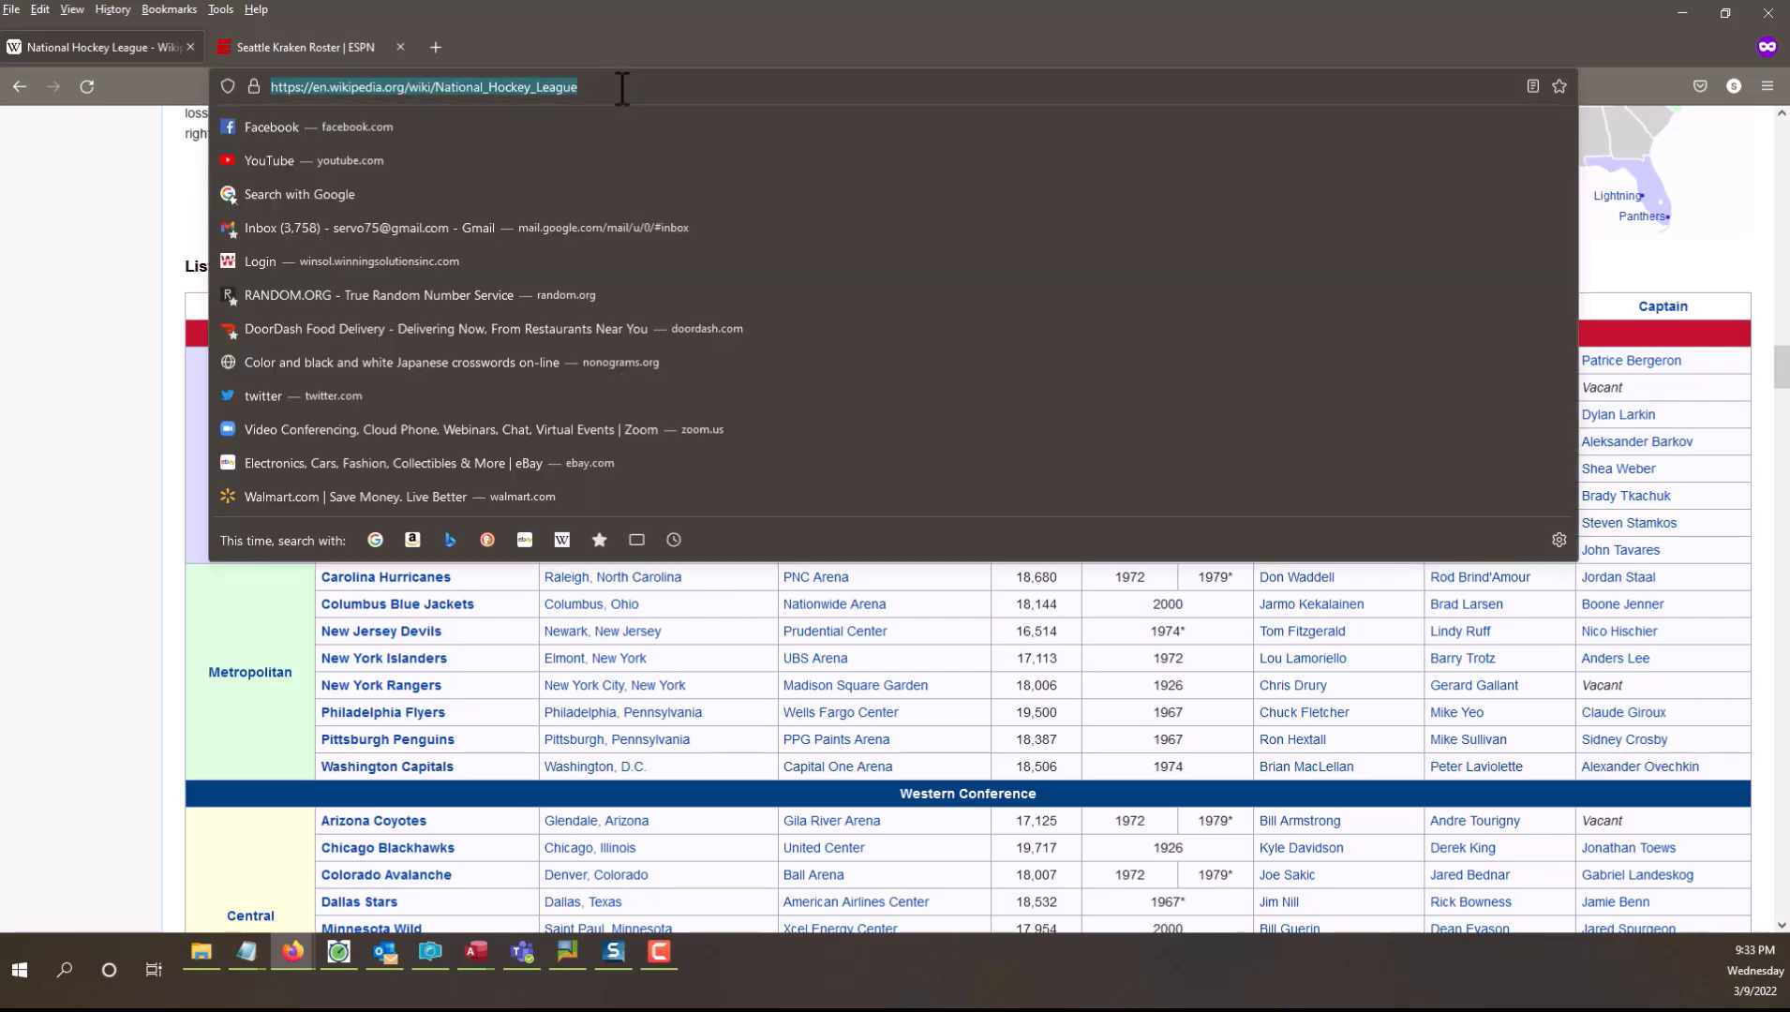
{"action": "left_click", "coordinate": [92, 304]}
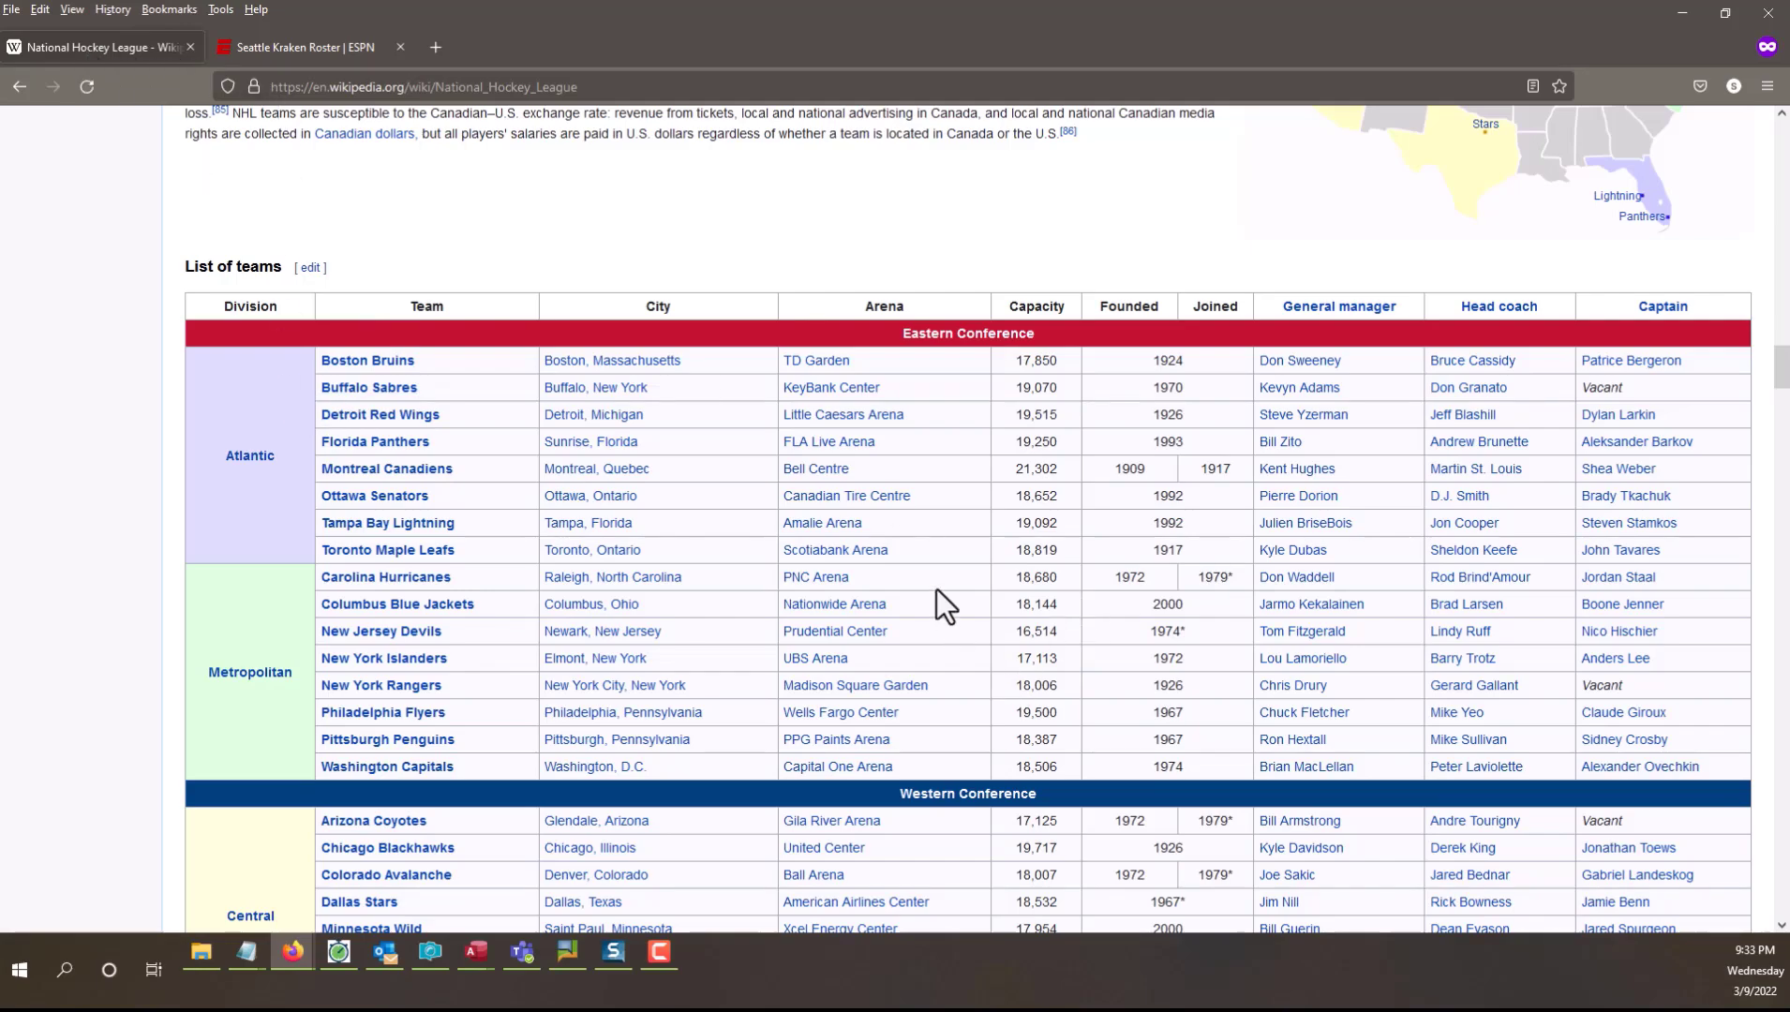
{"action": "scroll", "coordinate": [824, 425], "scroll_direction": "down", "scroll_amount": 7}
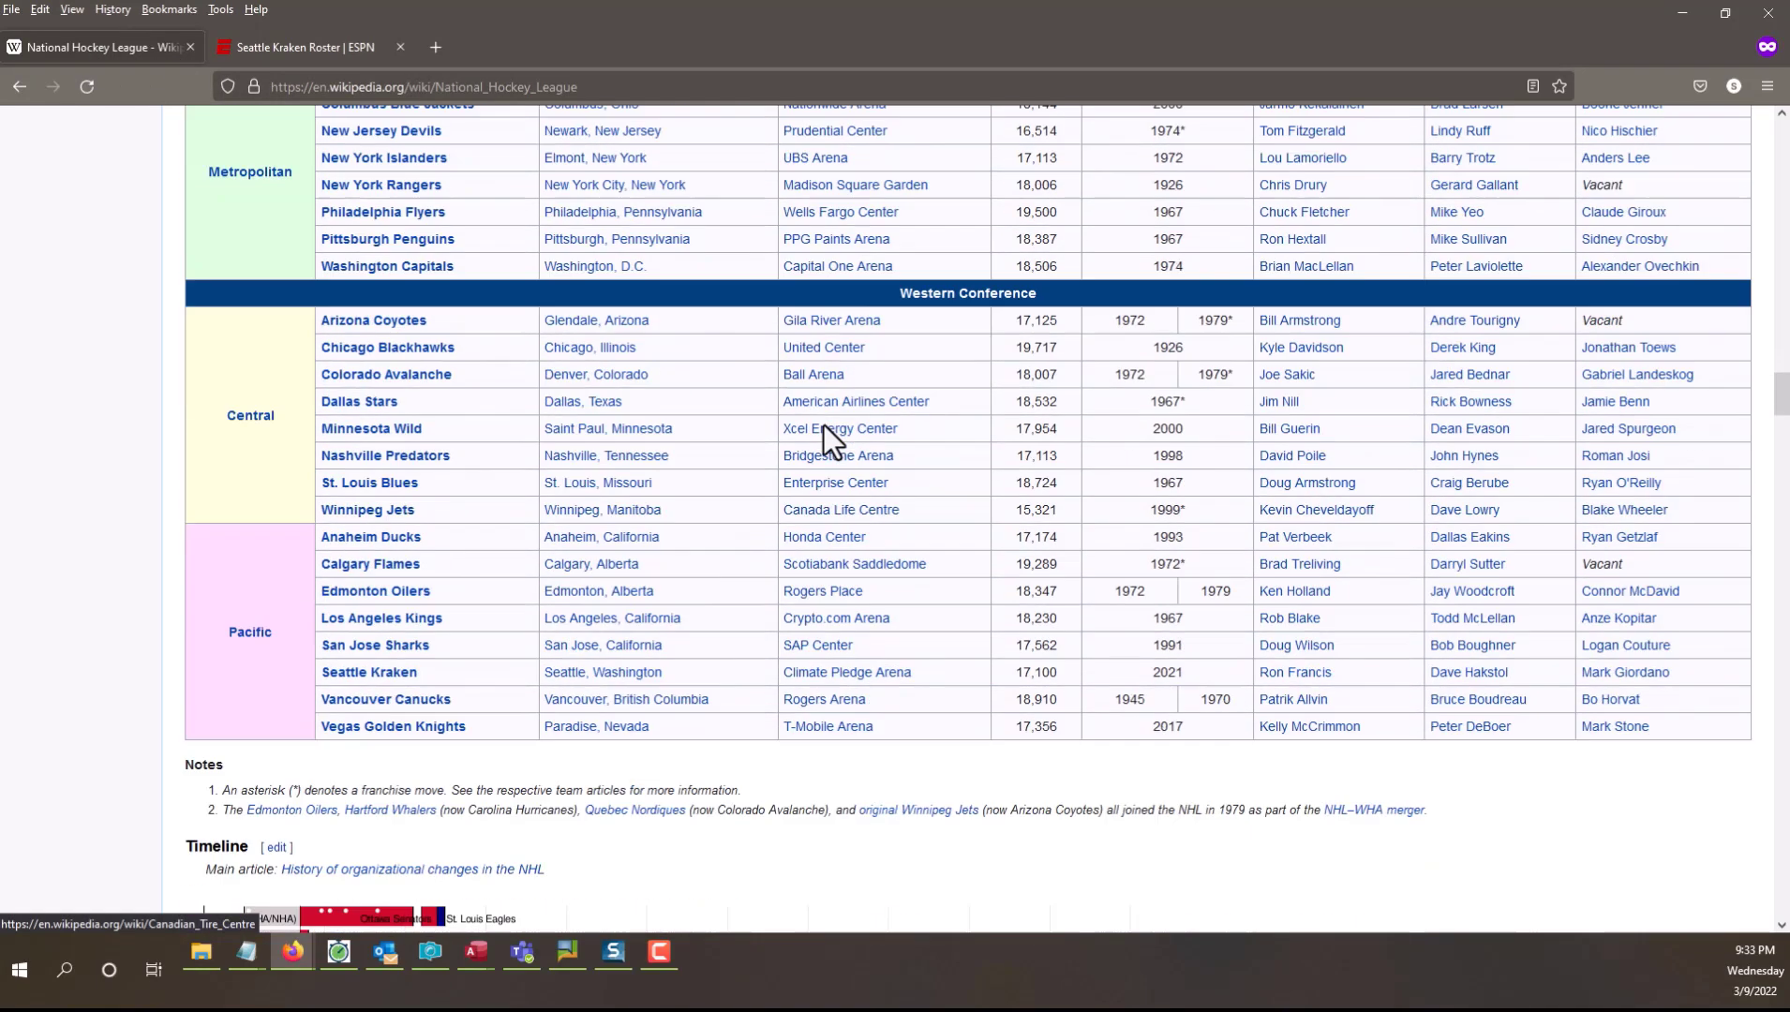
{"action": "mouse_move", "coordinate": [824, 425]}
{"action": "scroll", "coordinate": [824, 426], "scroll_direction": "up", "scroll_amount": 15}
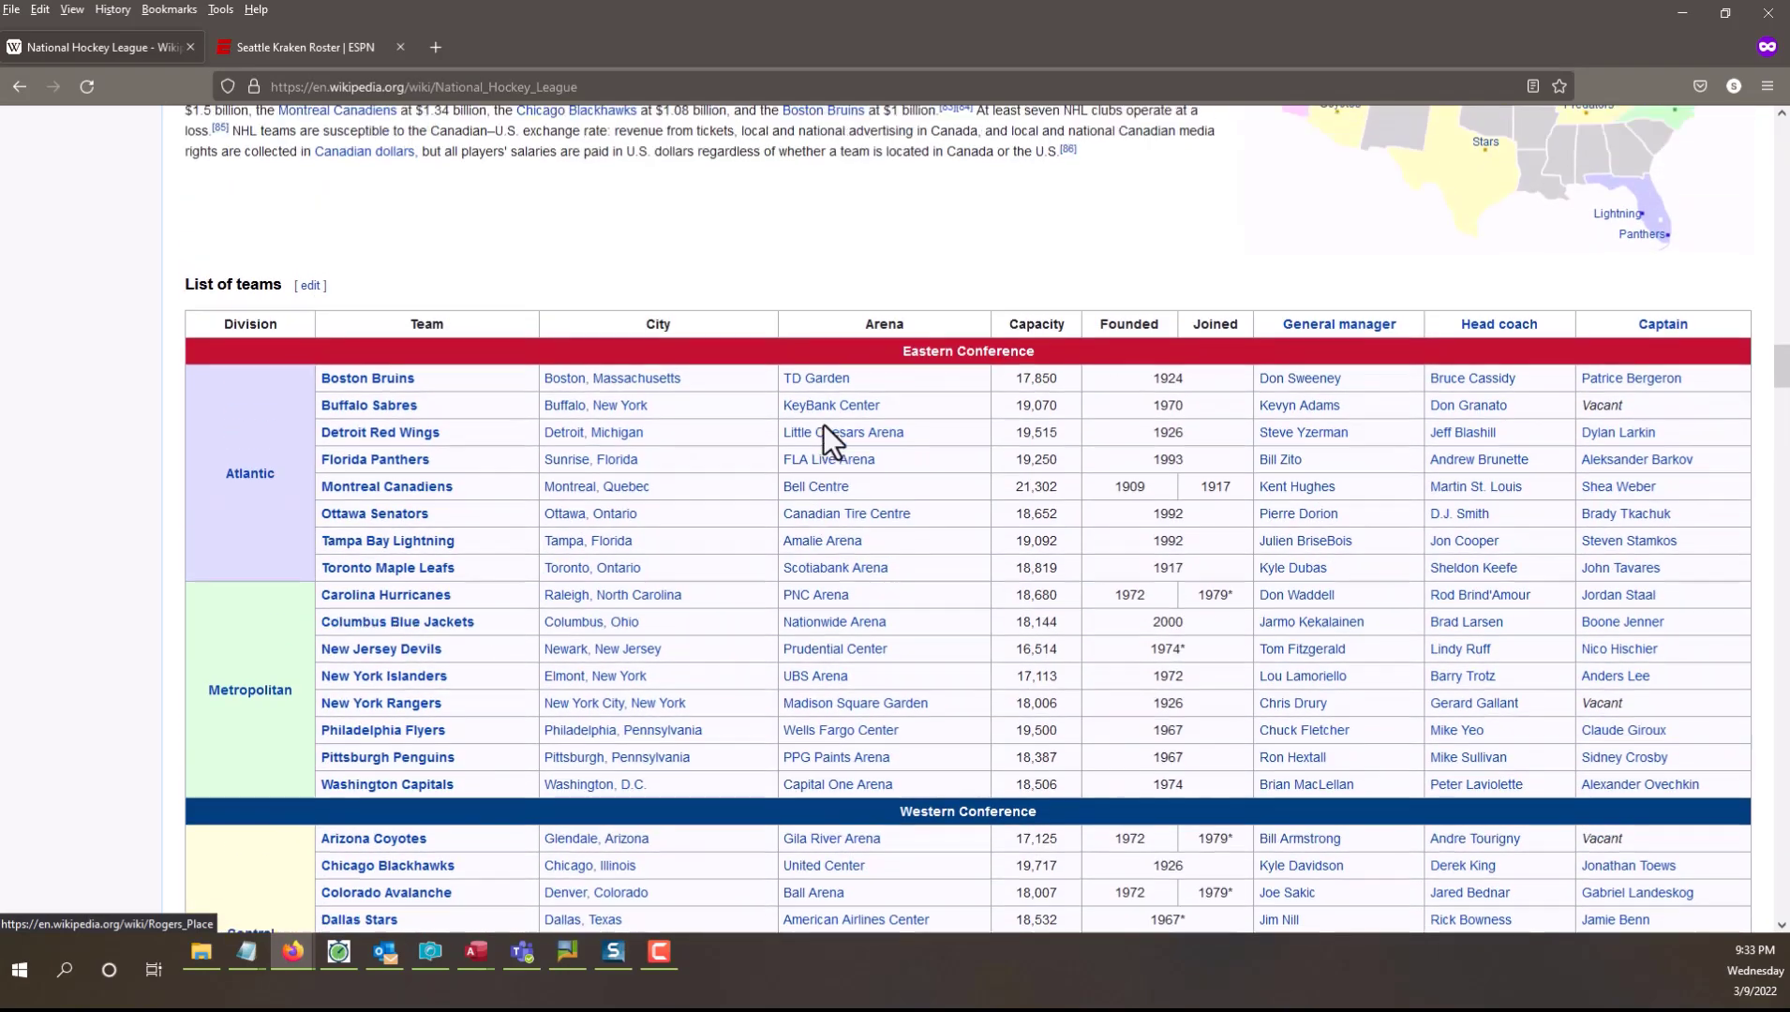
{"action": "scroll", "coordinate": [824, 424], "scroll_direction": "down", "scroll_amount": 10}
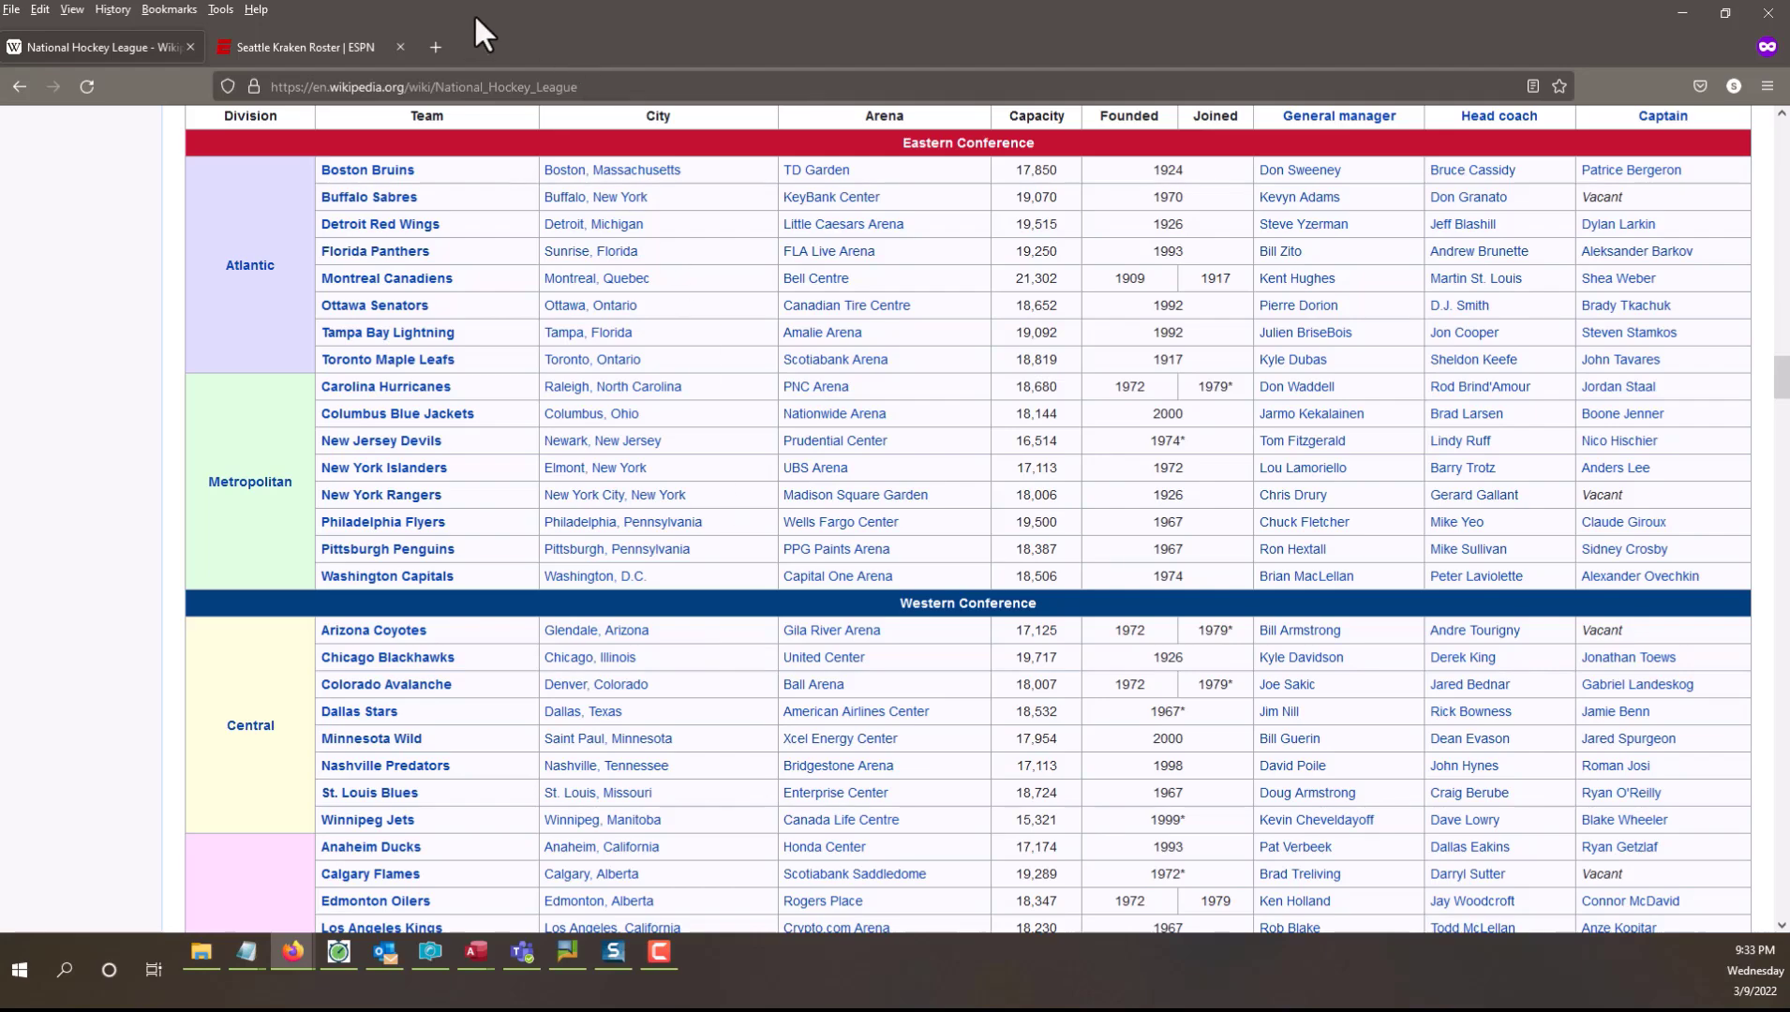
Step: Examine the Seattle Kraken roster page on ESPN, from the centers through to the goalies
{"action": "left_click", "coordinate": [302, 42]}
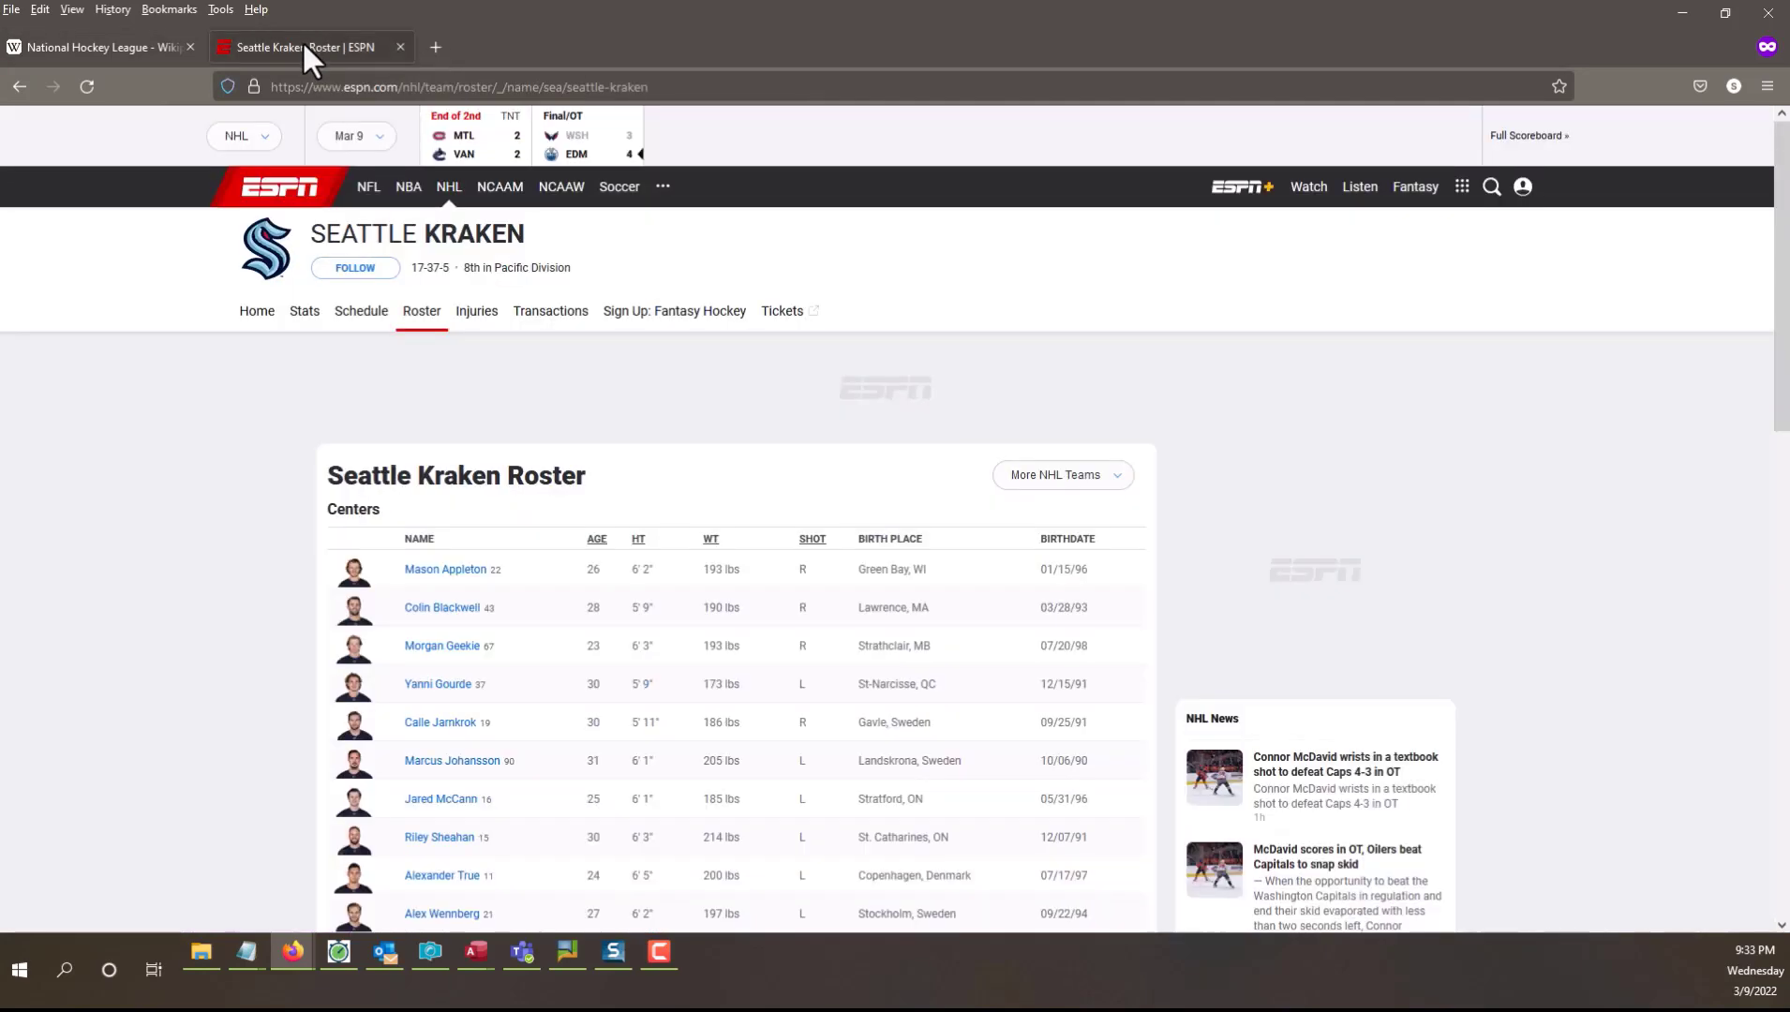
{"action": "left_click", "coordinate": [128, 42]}
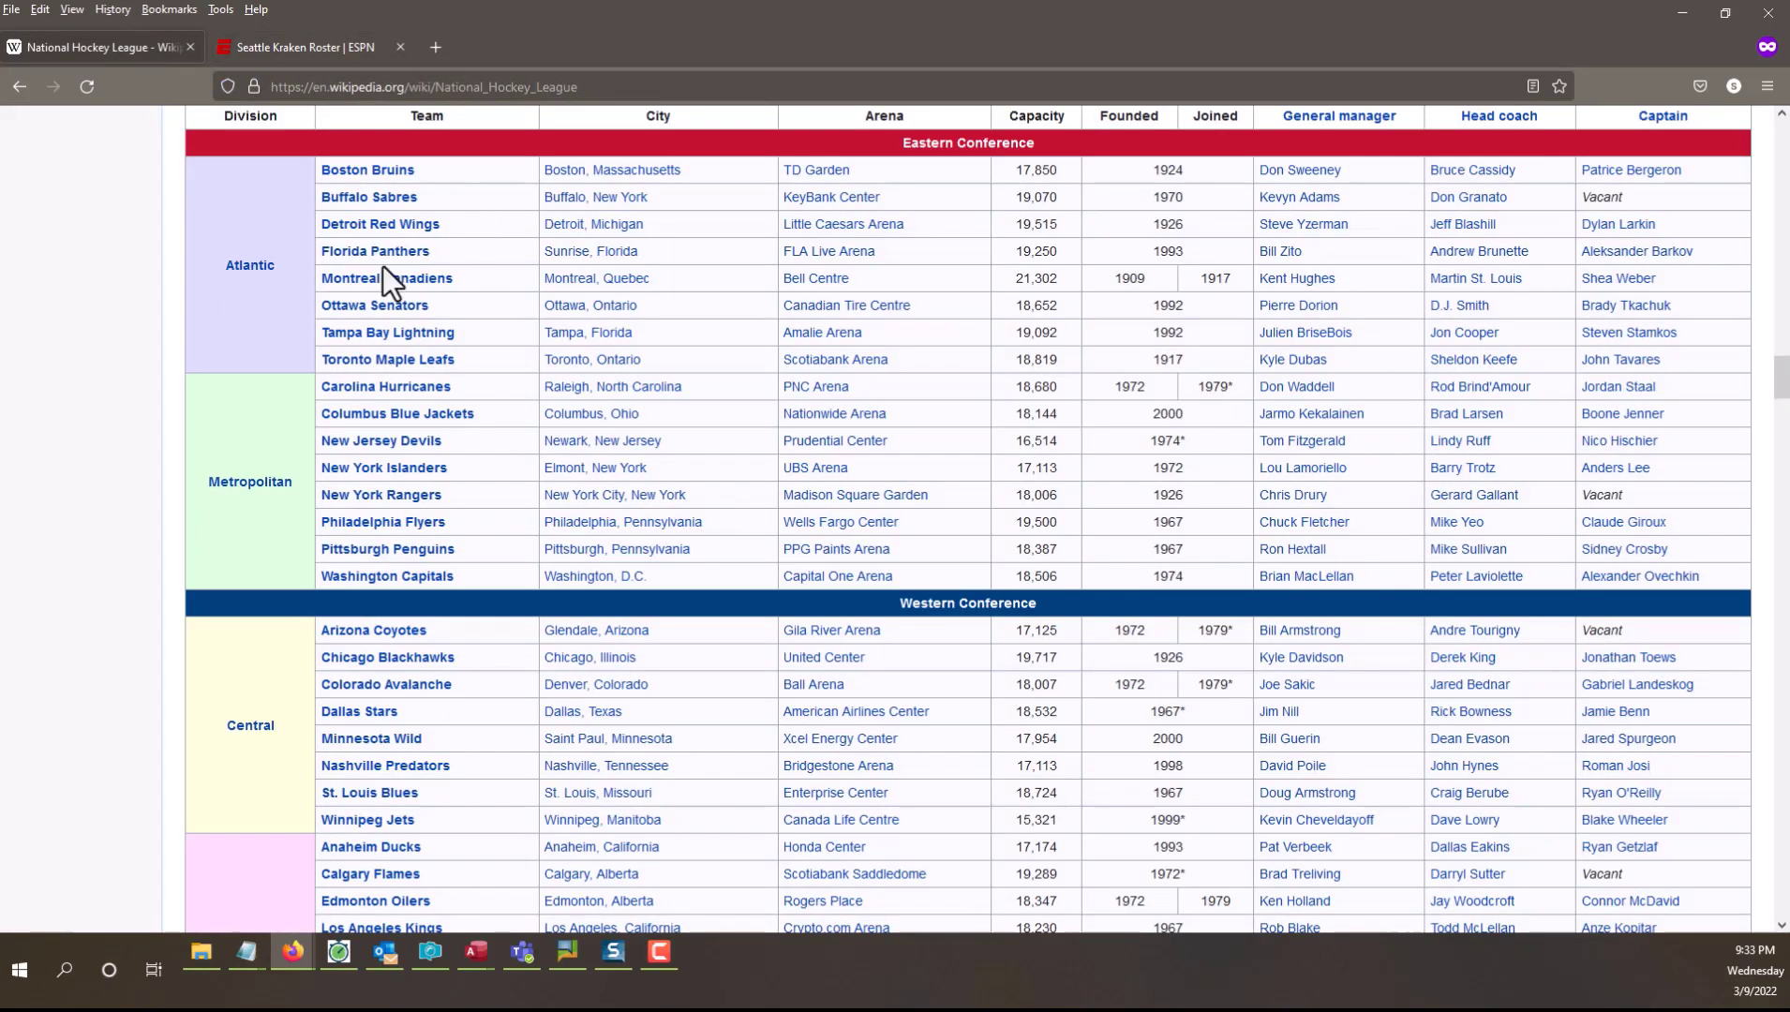
{"action": "left_click", "coordinate": [279, 42]}
{"action": "scroll", "coordinate": [869, 455], "scroll_direction": "down", "scroll_amount": 5}
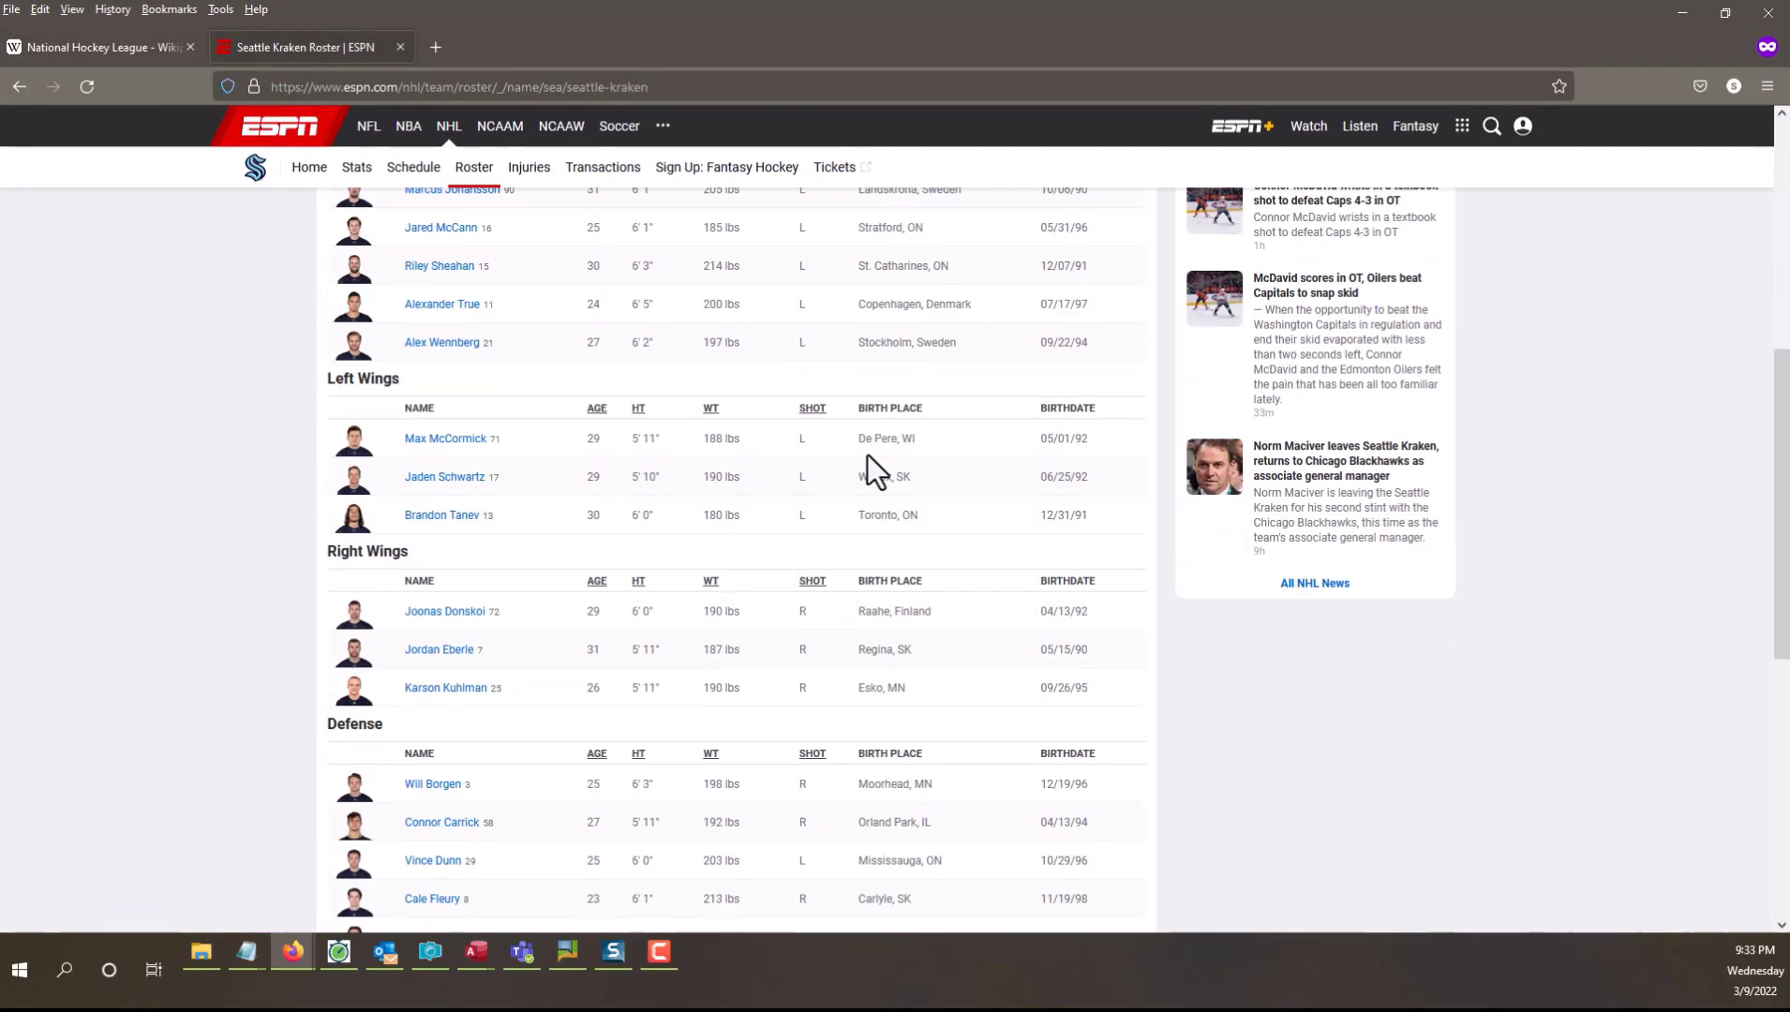
{"action": "scroll", "coordinate": [866, 455], "scroll_direction": "up", "scroll_amount": 4}
{"action": "scroll", "coordinate": [866, 455], "scroll_direction": "down", "scroll_amount": 10}
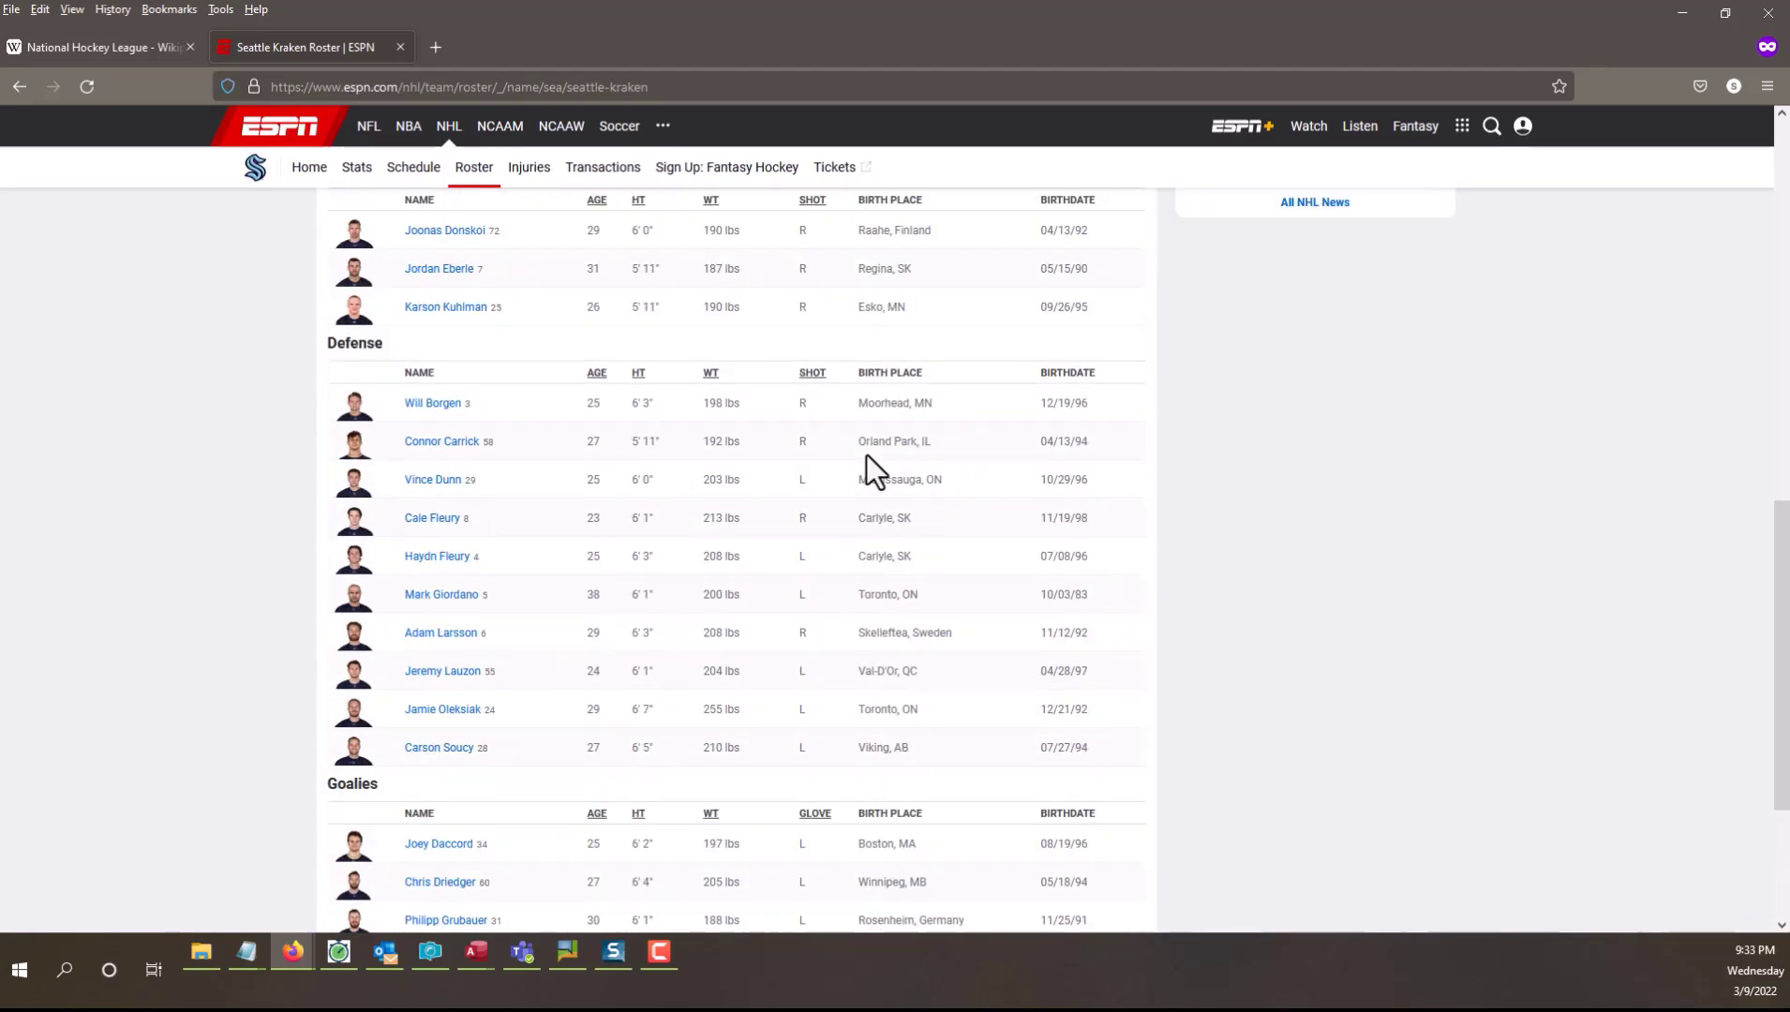
{"action": "scroll", "coordinate": [867, 454], "scroll_direction": "up", "scroll_amount": 7}
{"action": "scroll", "coordinate": [867, 455], "scroll_direction": "up", "scroll_amount": 5}
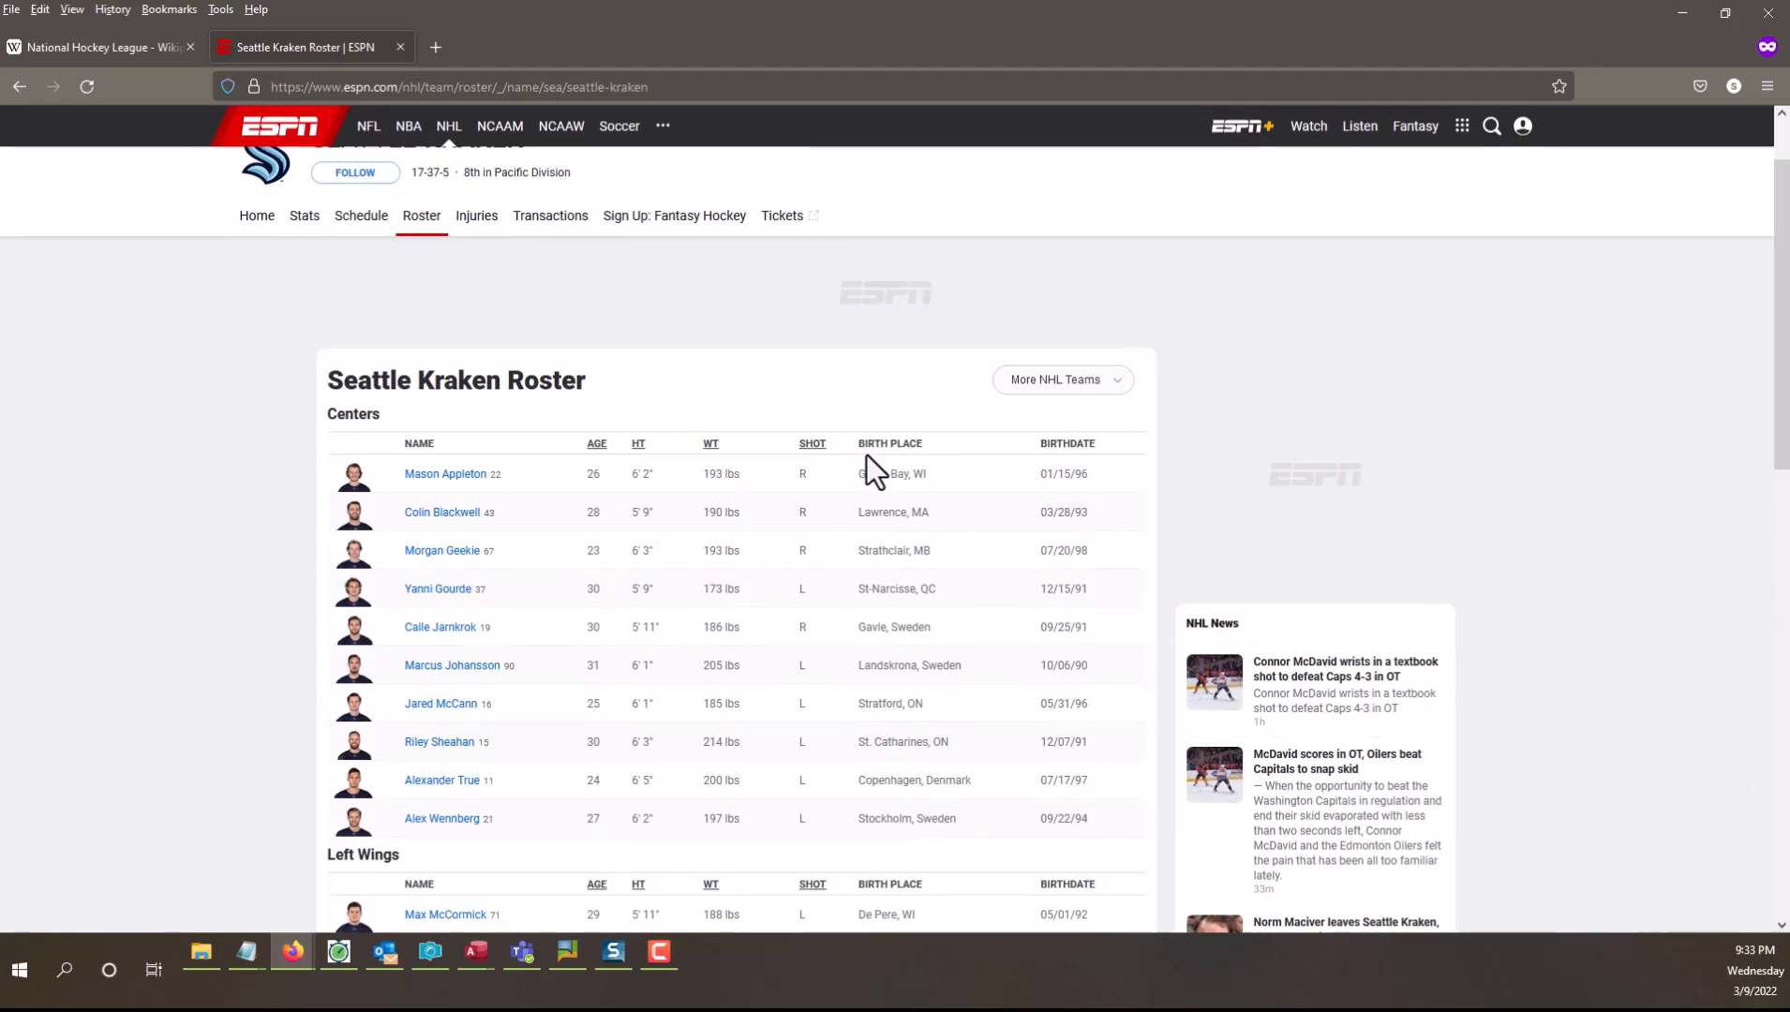
Step: Copy the List of teams heading and the whole NHL teams table, through the Vegas Golden Knights row, from the Wikipedia page
{"action": "left_click", "coordinate": [122, 45]}
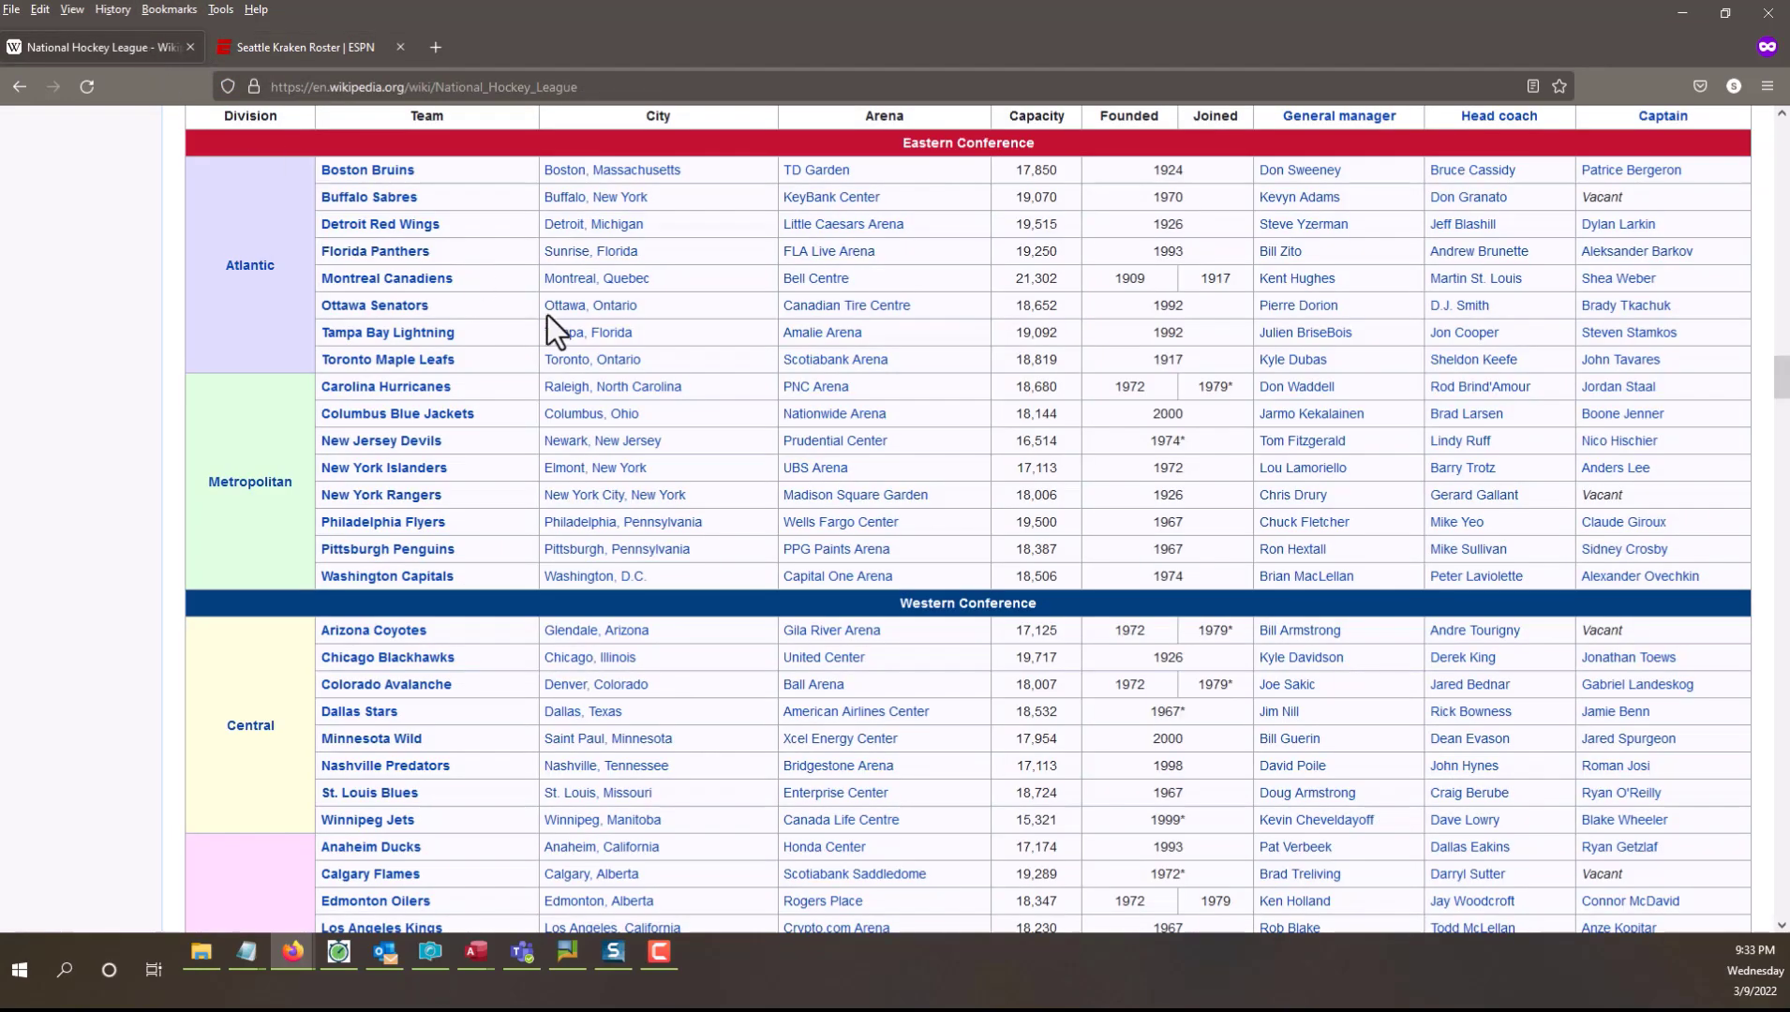
{"action": "scroll", "coordinate": [551, 318], "scroll_direction": "up", "scroll_amount": 1}
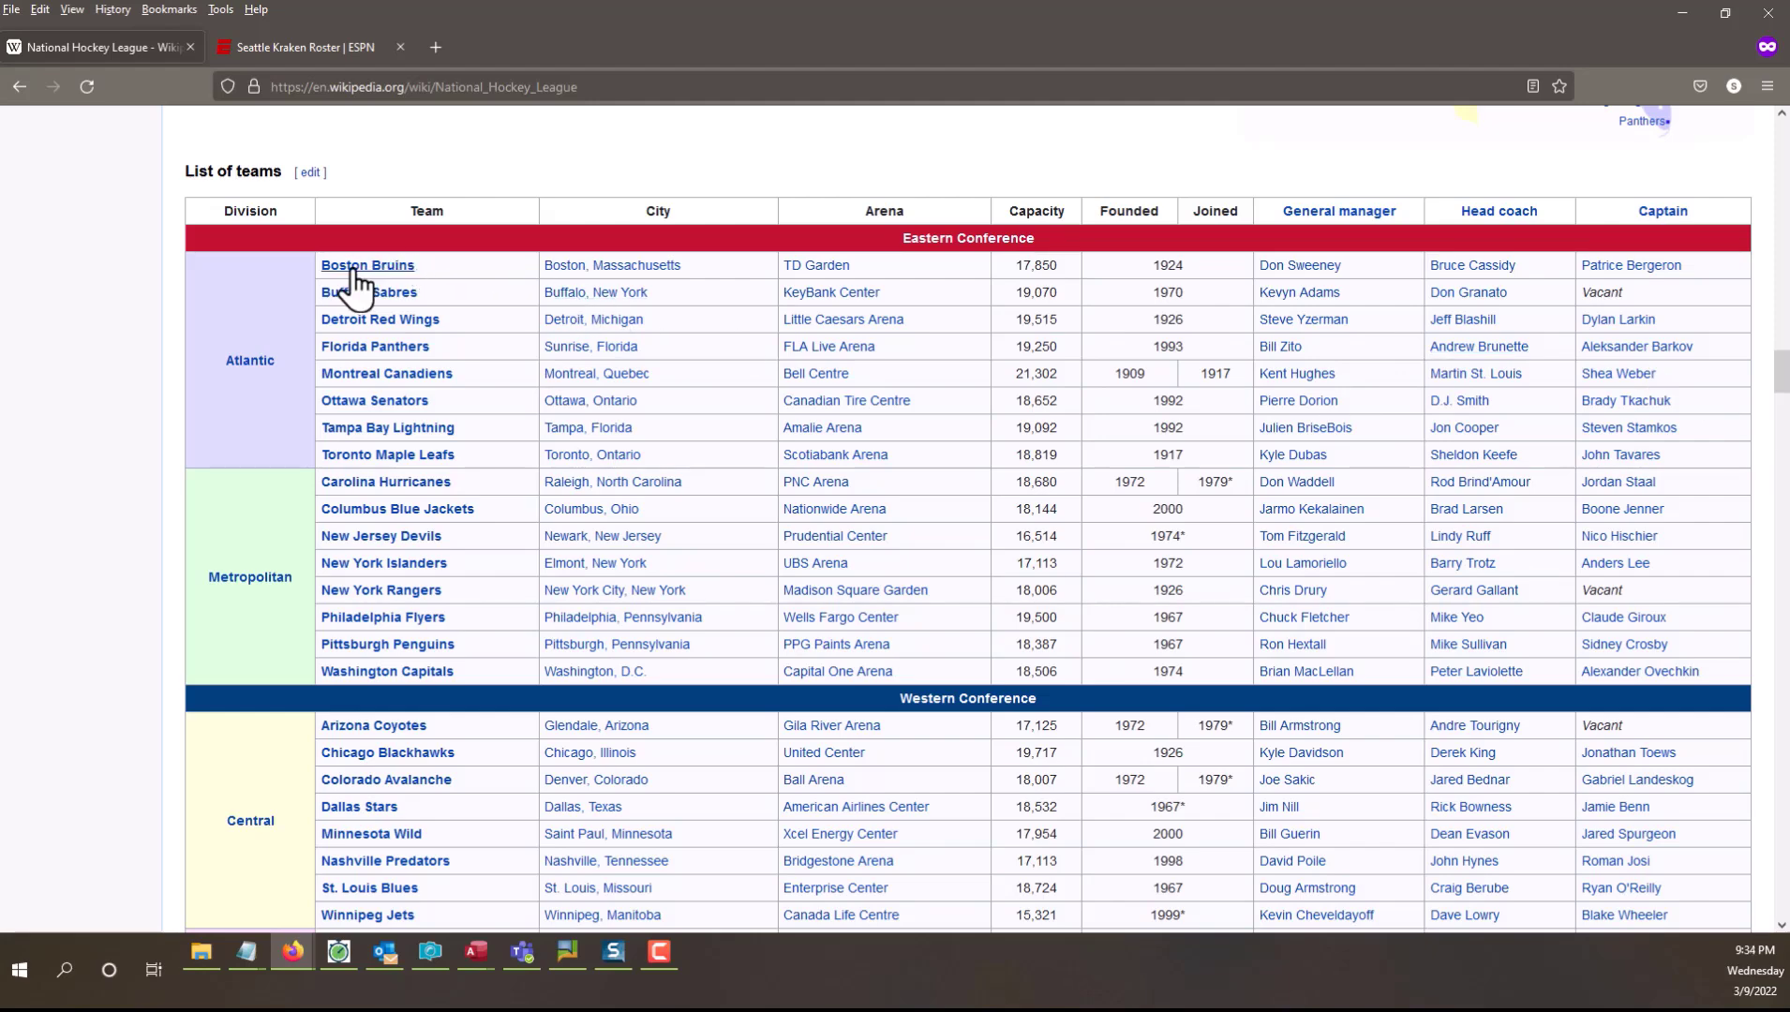
{"action": "mouse_move", "coordinate": [355, 274]}
{"action": "left_click_drag", "start_coordinate": [170, 170], "coordinate": [1592, 512]}
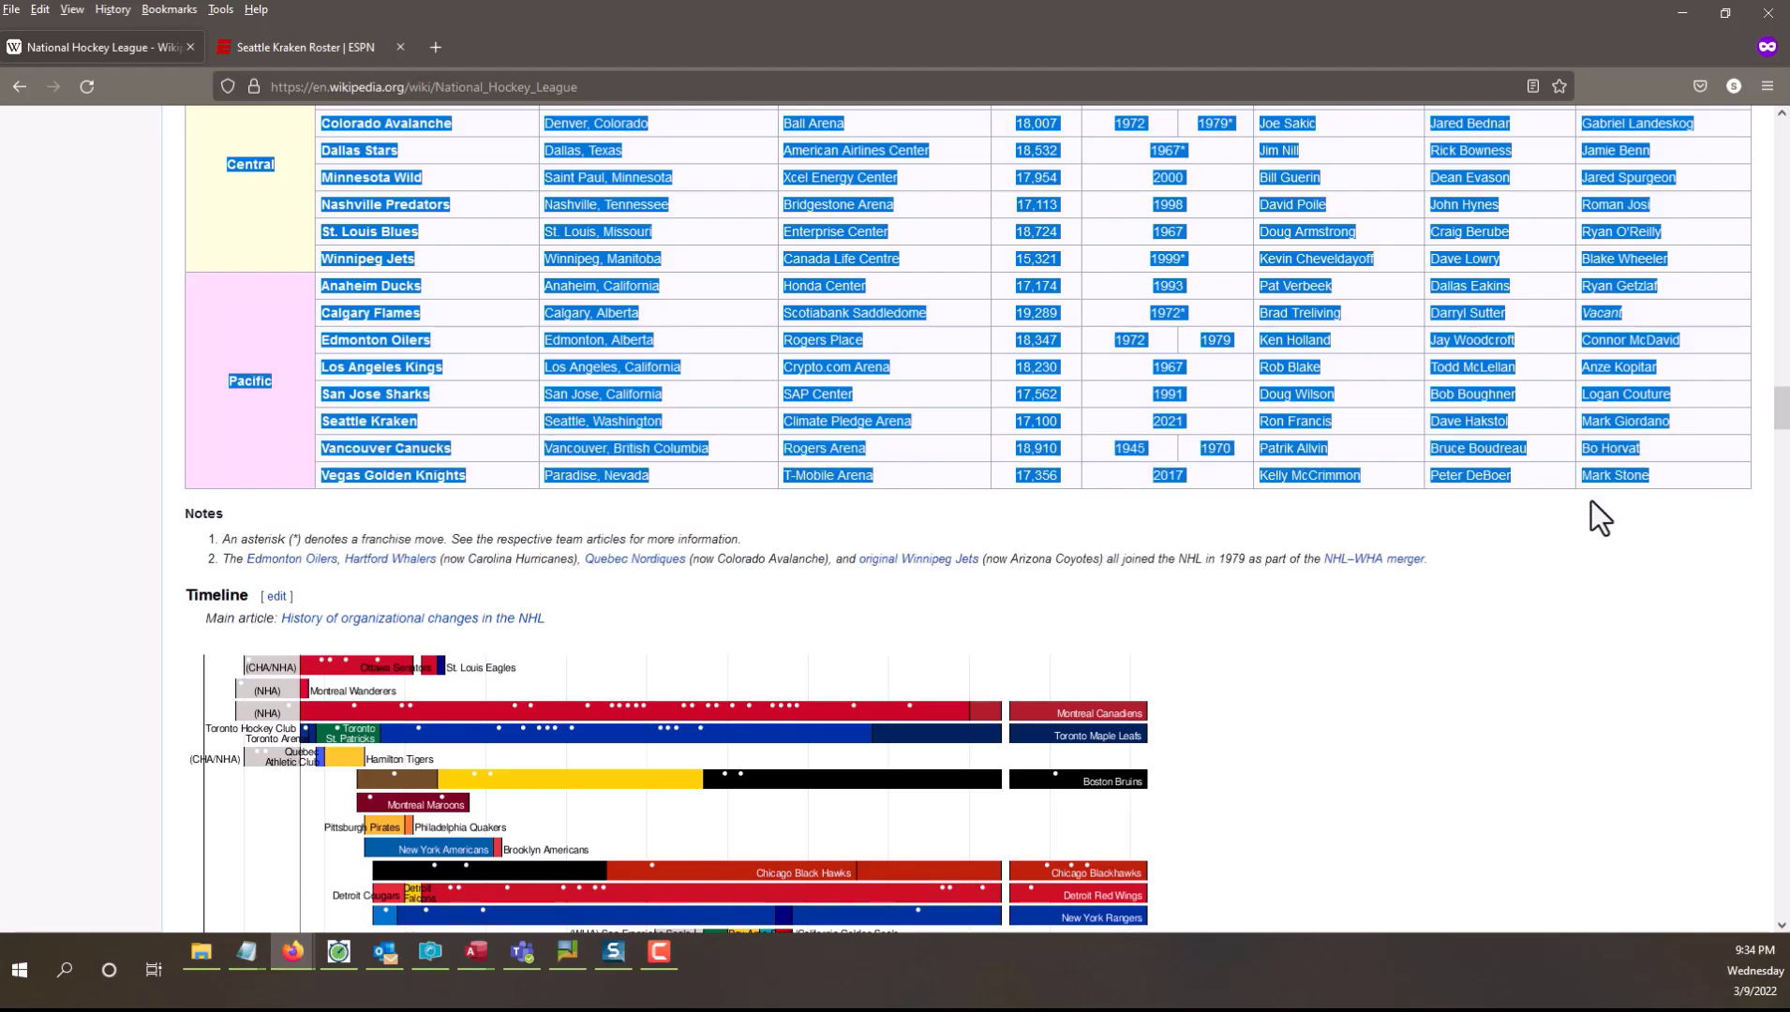
{"action": "scroll", "coordinate": [1499, 582], "scroll_direction": "up", "scroll_amount": 10}
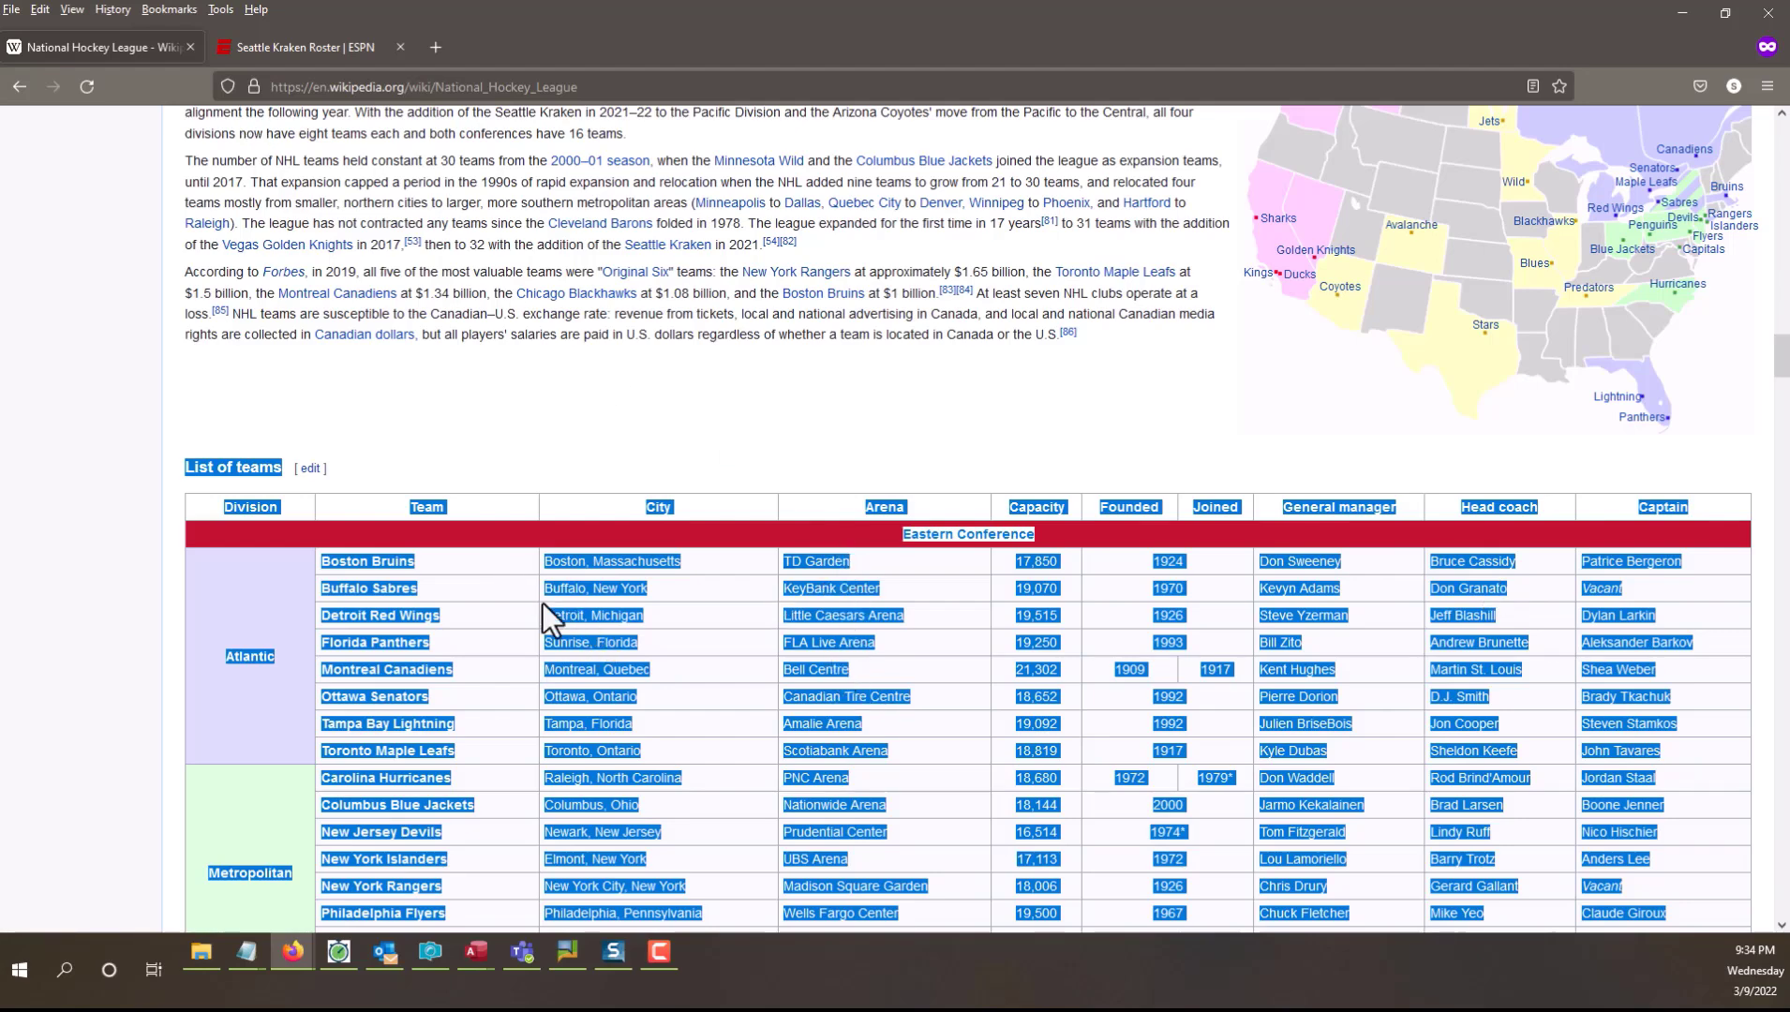
{"action": "right_click", "coordinate": [587, 601]}
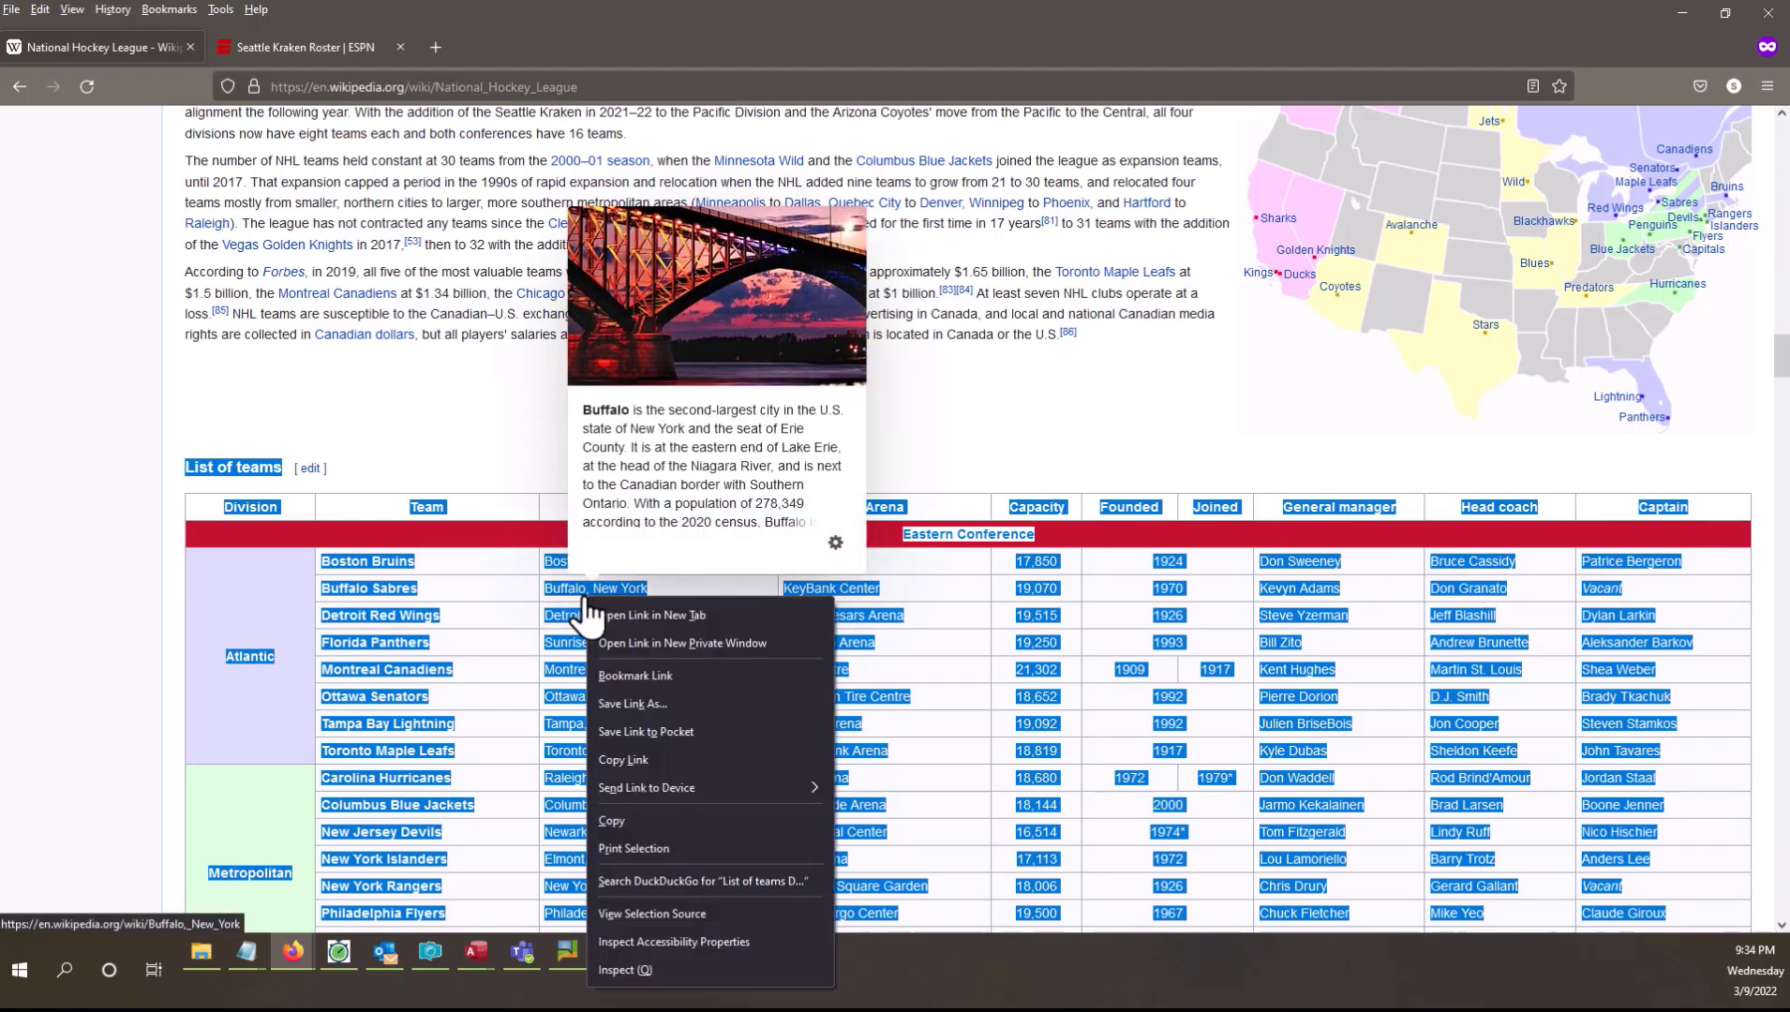
{"action": "left_click", "coordinate": [698, 820]}
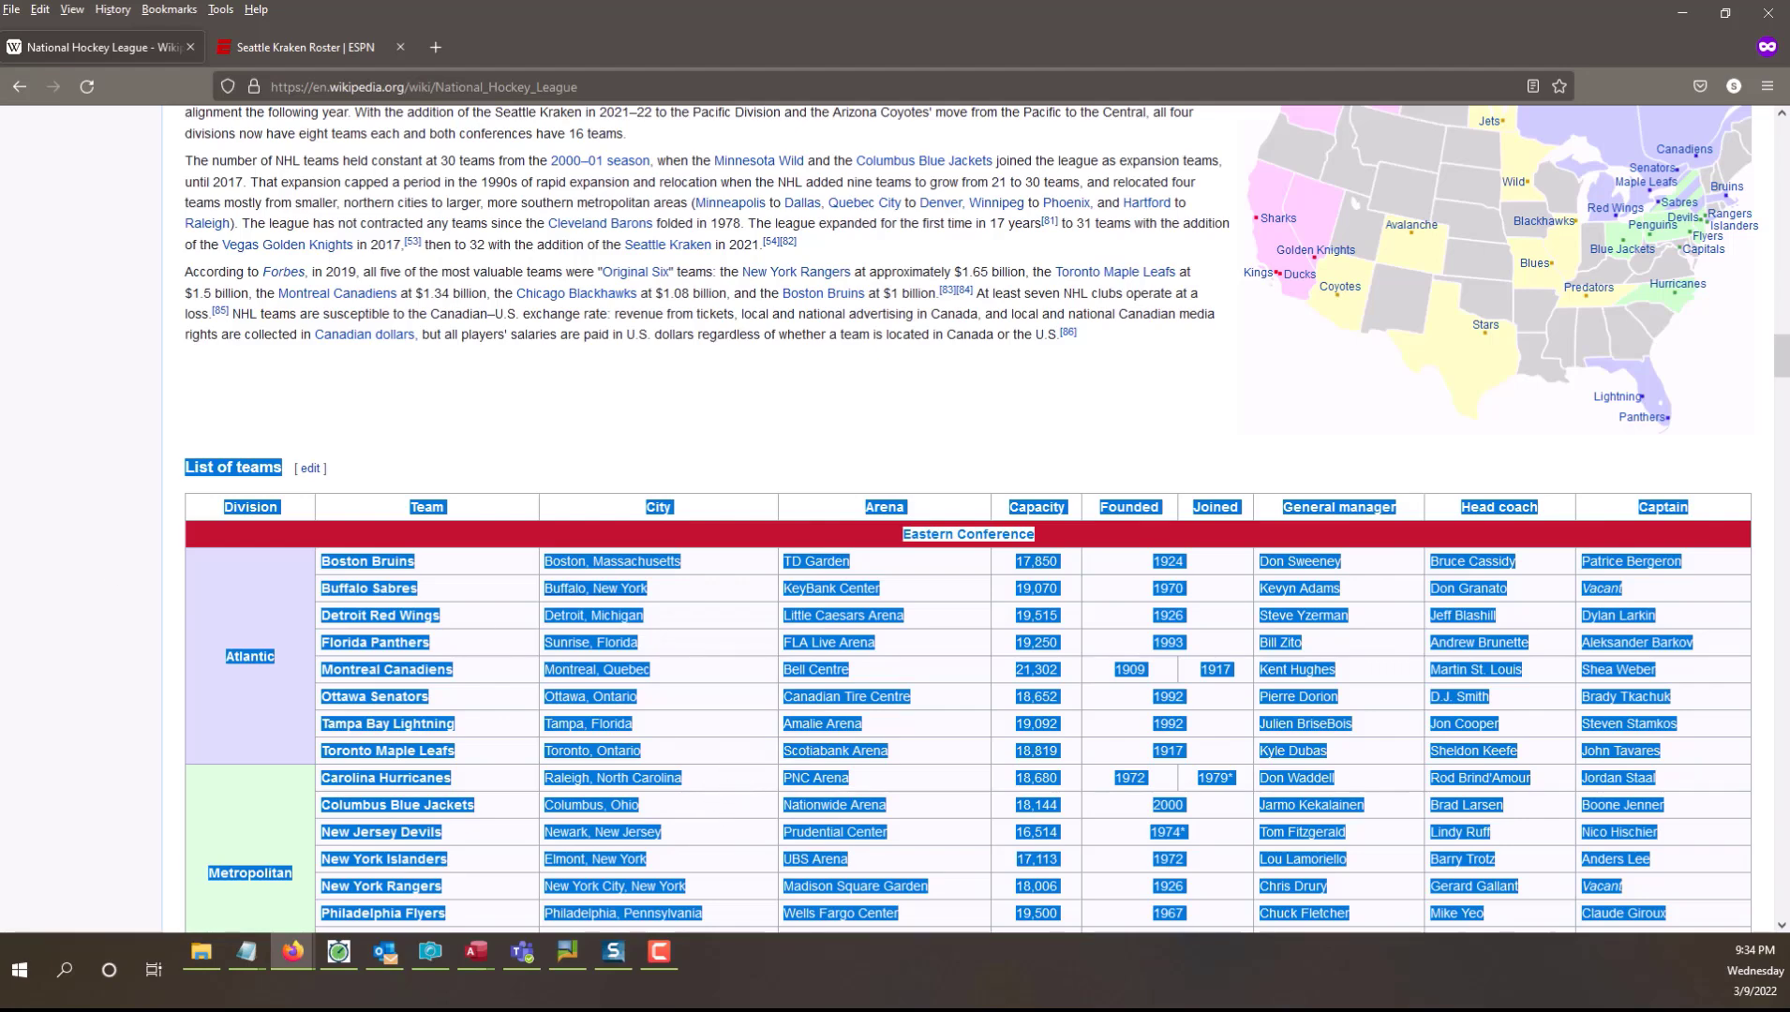
Step: Switch to Excel and create a blank workbook
{"action": "key", "text": "alt+Tab"}
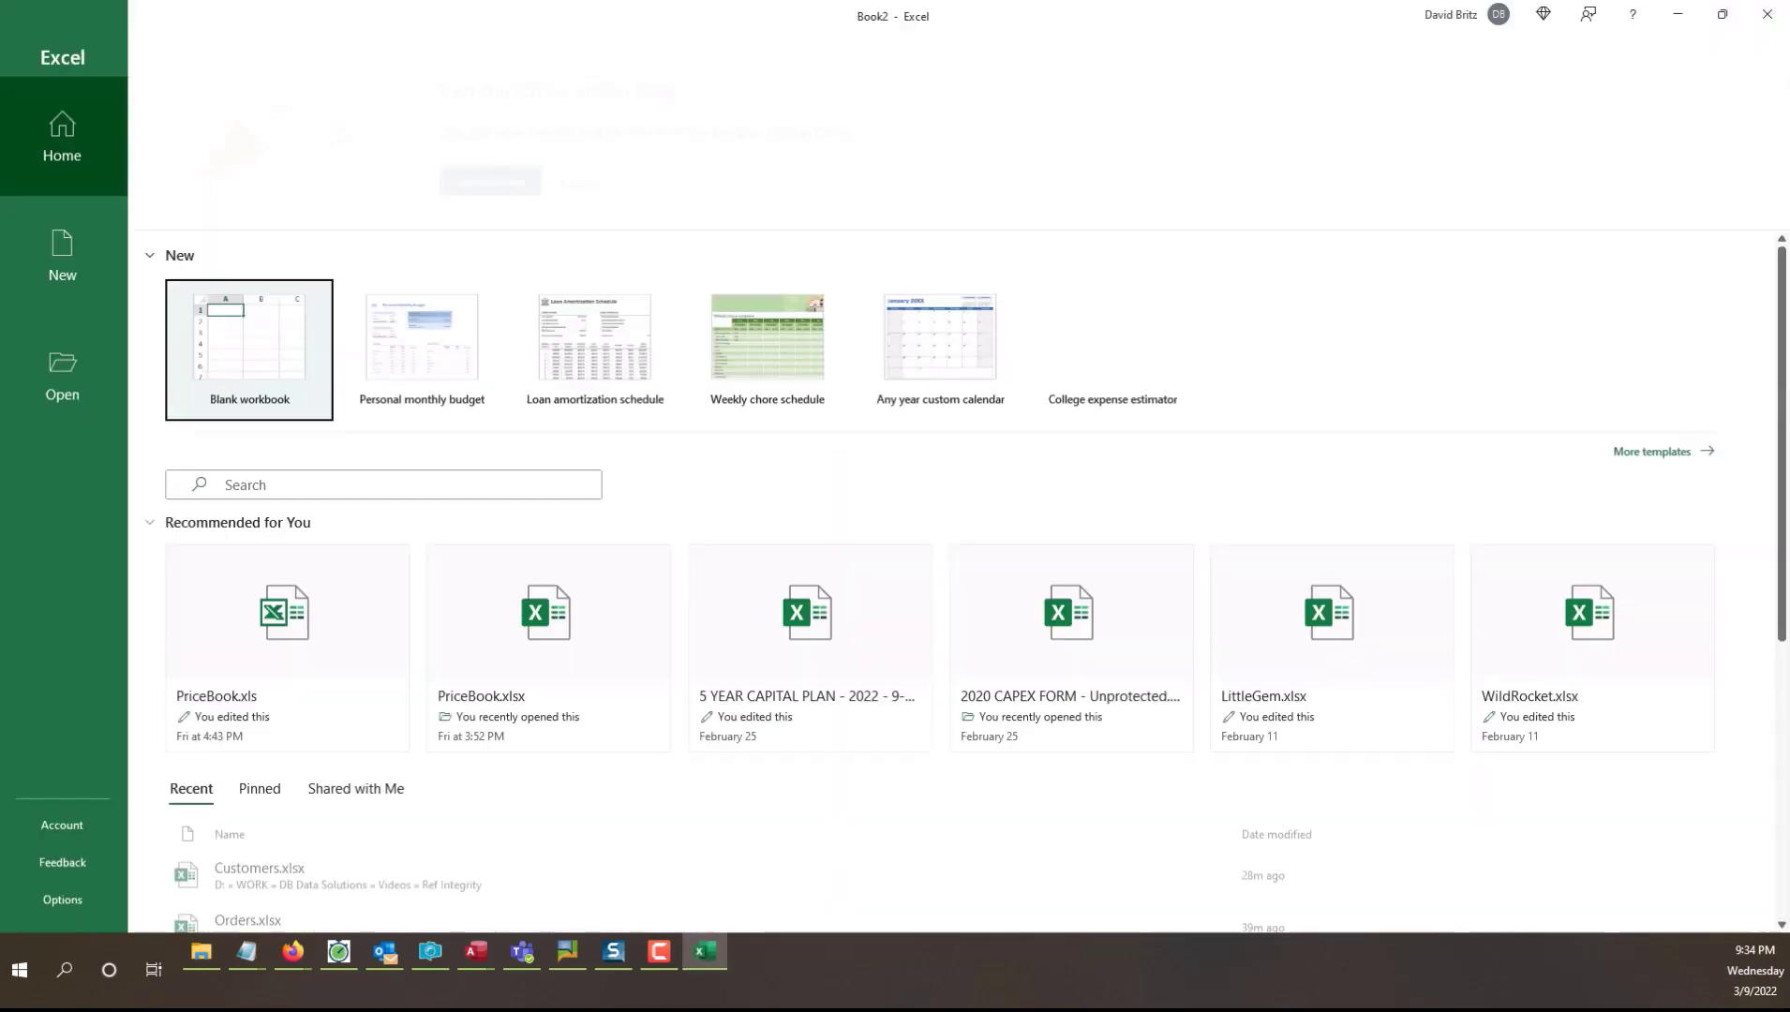
{"action": "left_click", "coordinate": [244, 360]}
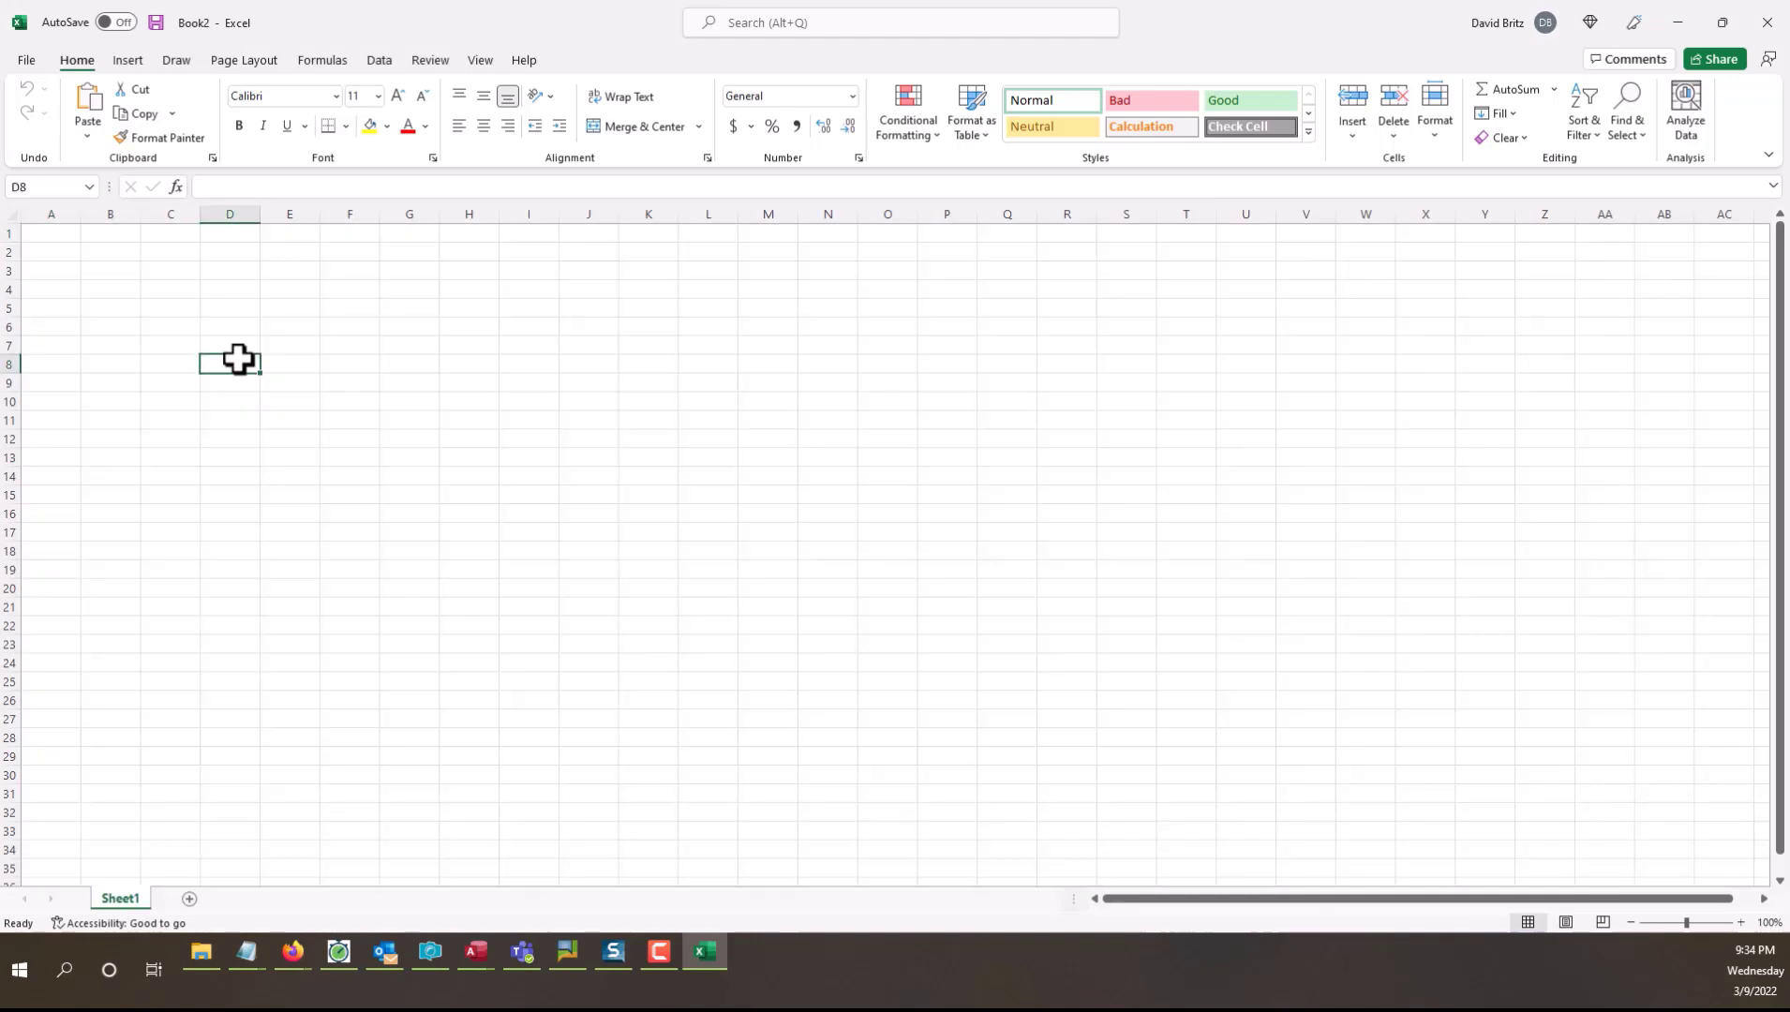
{"action": "left_click_drag", "start_coordinate": [1250, 4], "coordinate": [1169, 767]}
{"action": "scroll", "coordinate": [1130, 411], "scroll_direction": "down", "scroll_amount": 3}
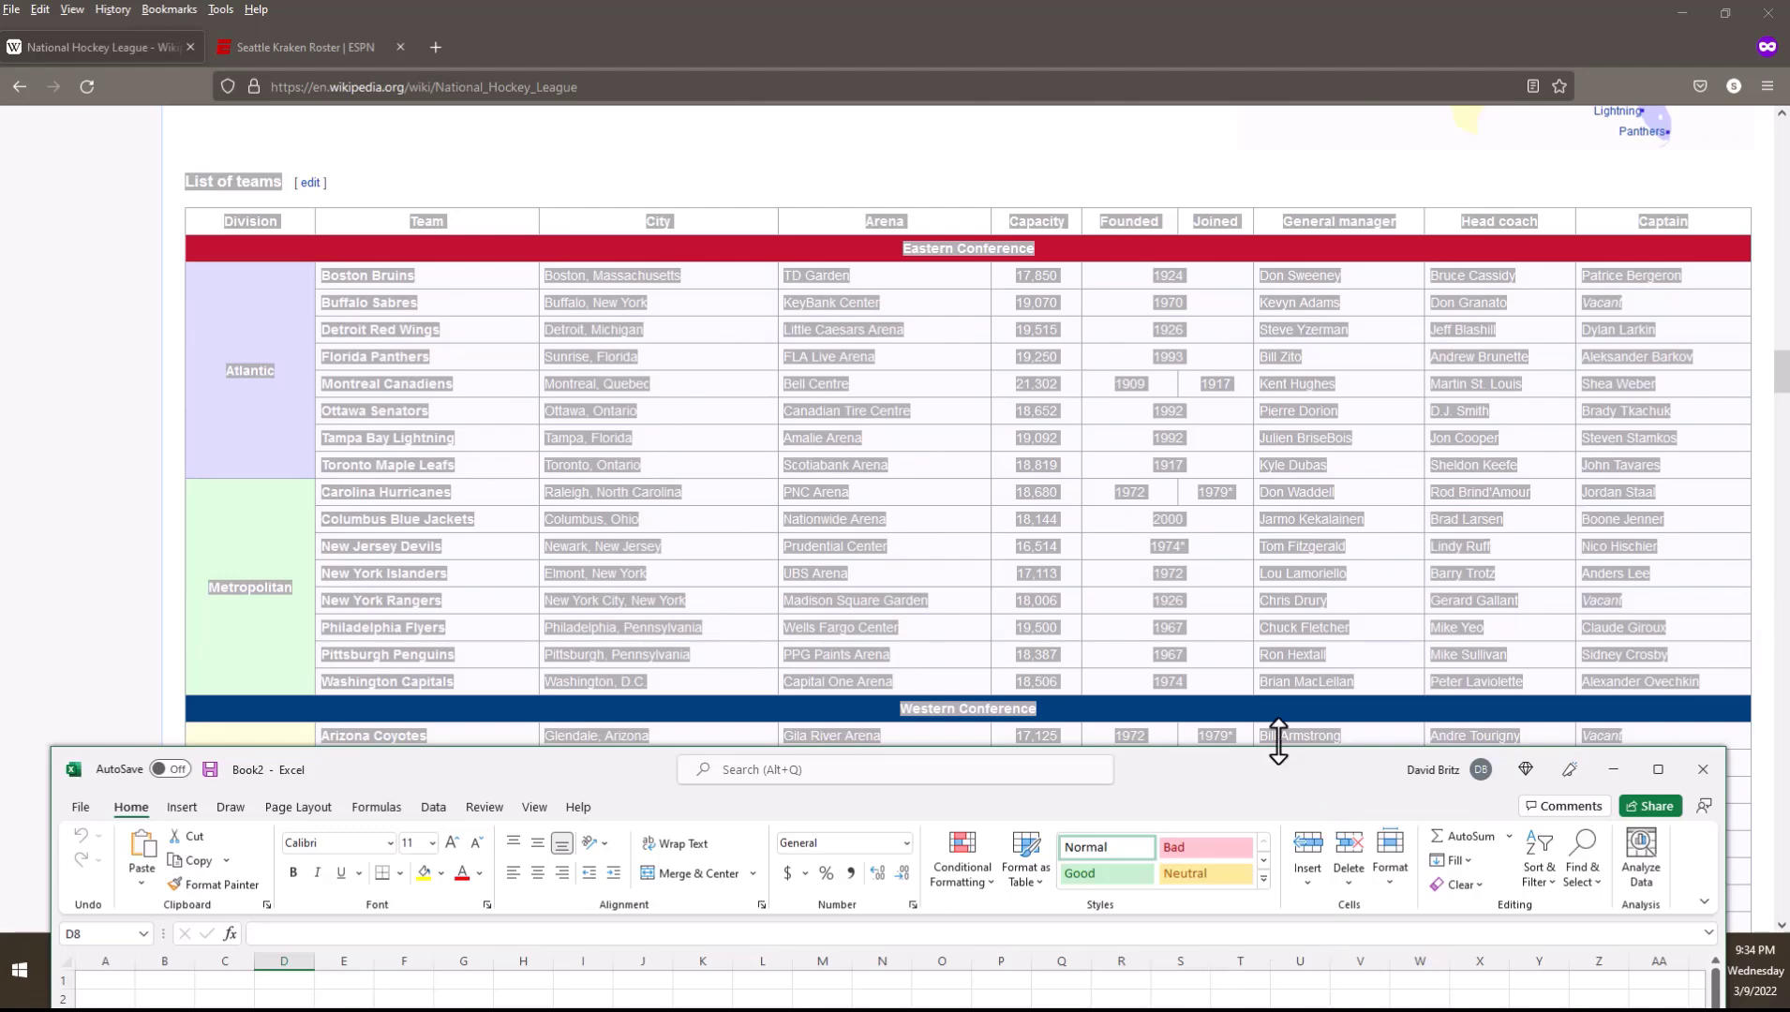
{"action": "left_click_drag", "start_coordinate": [1274, 712], "coordinate": [1209, 431]}
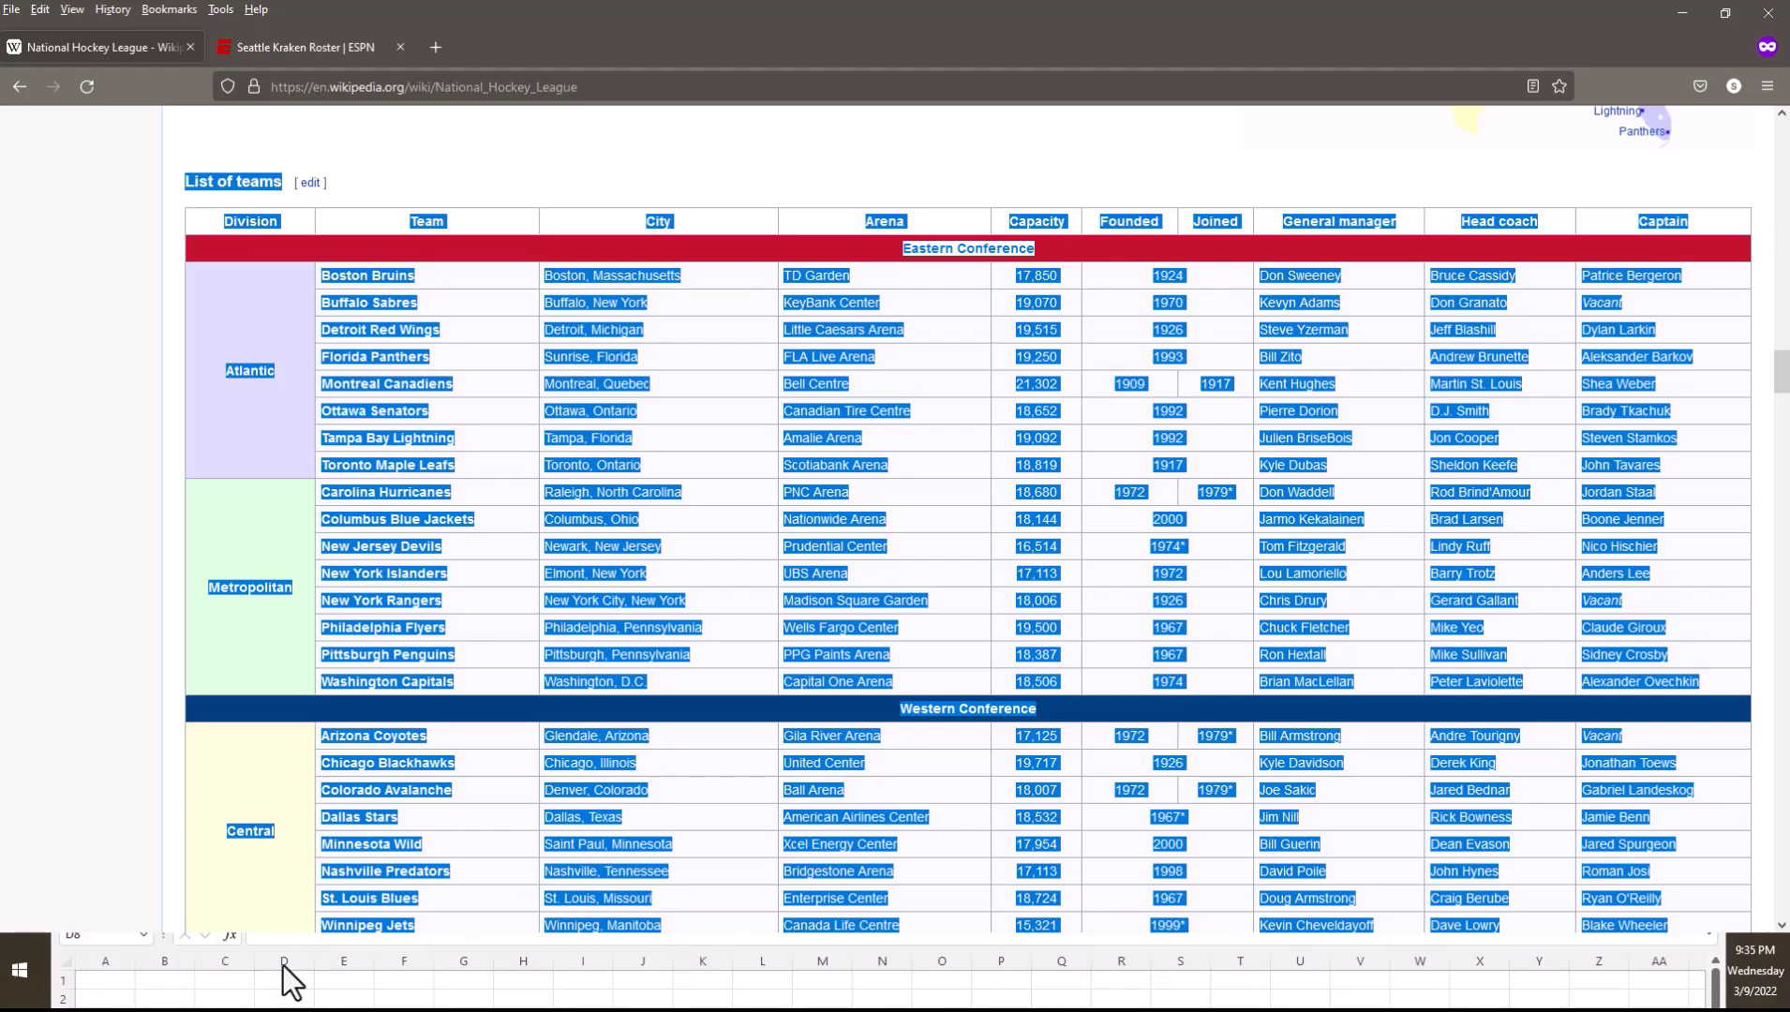
{"action": "left_click", "coordinate": [103, 990]}
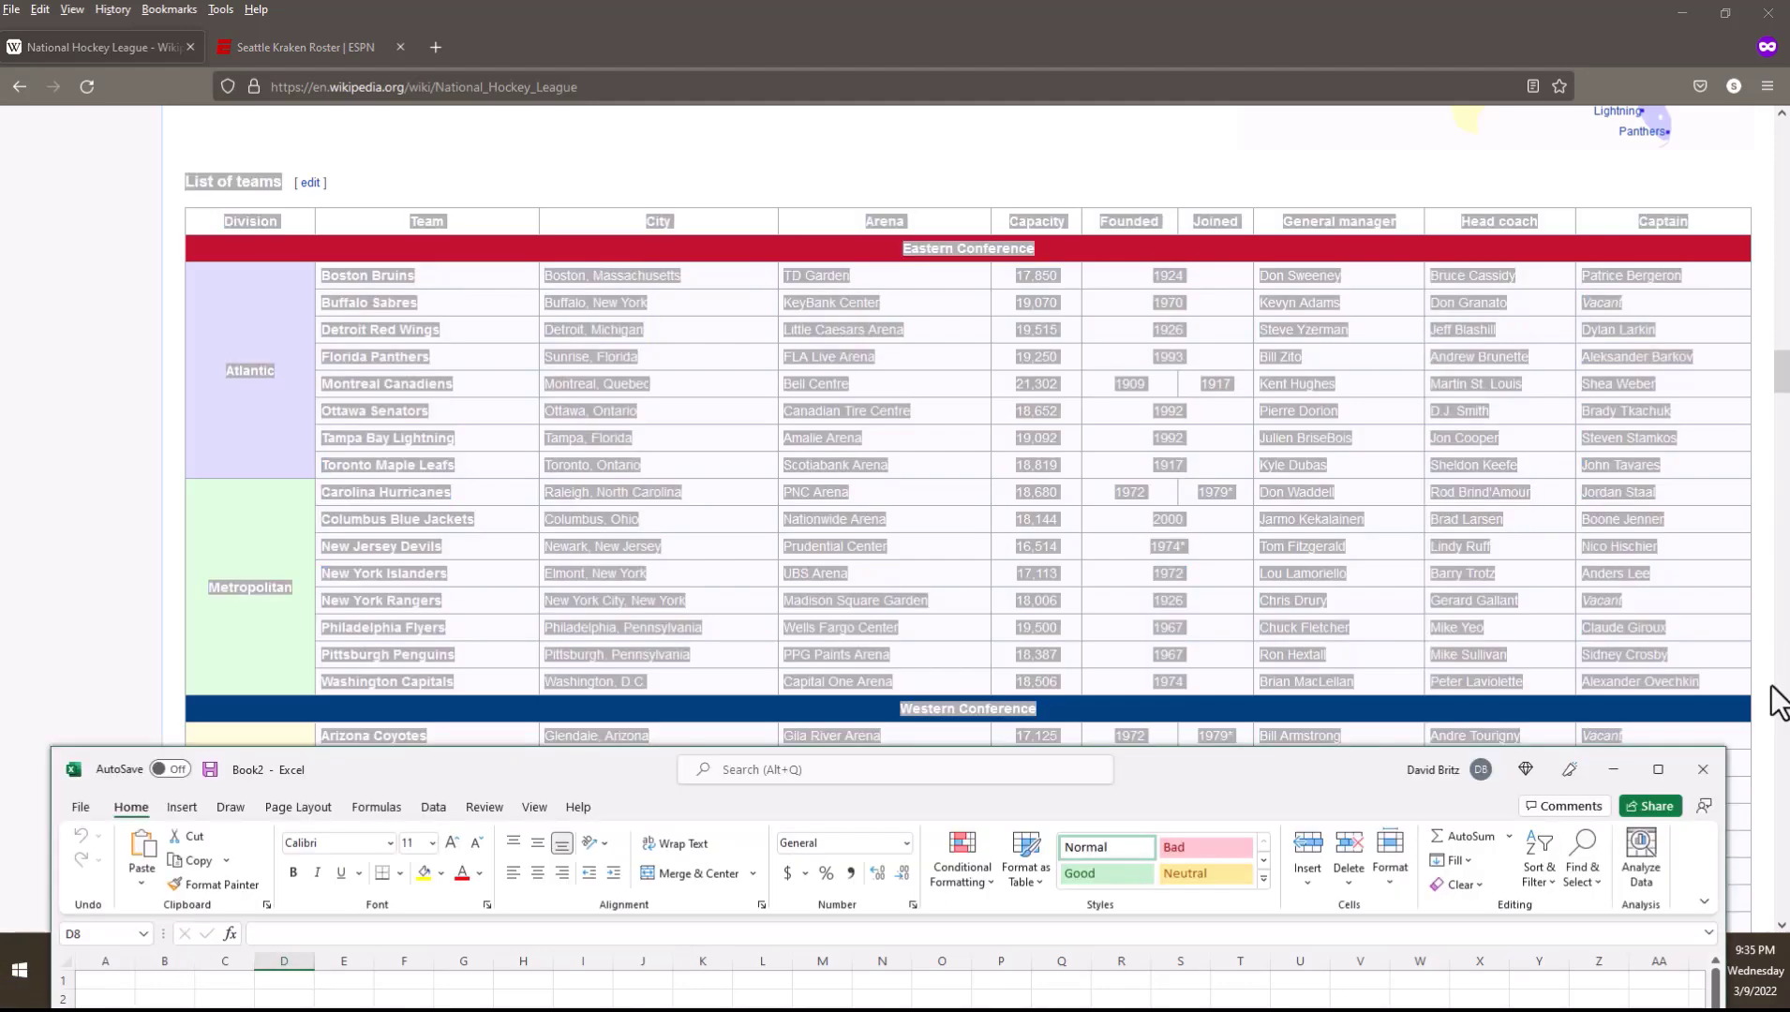
{"action": "left_click", "coordinate": [1668, 775]}
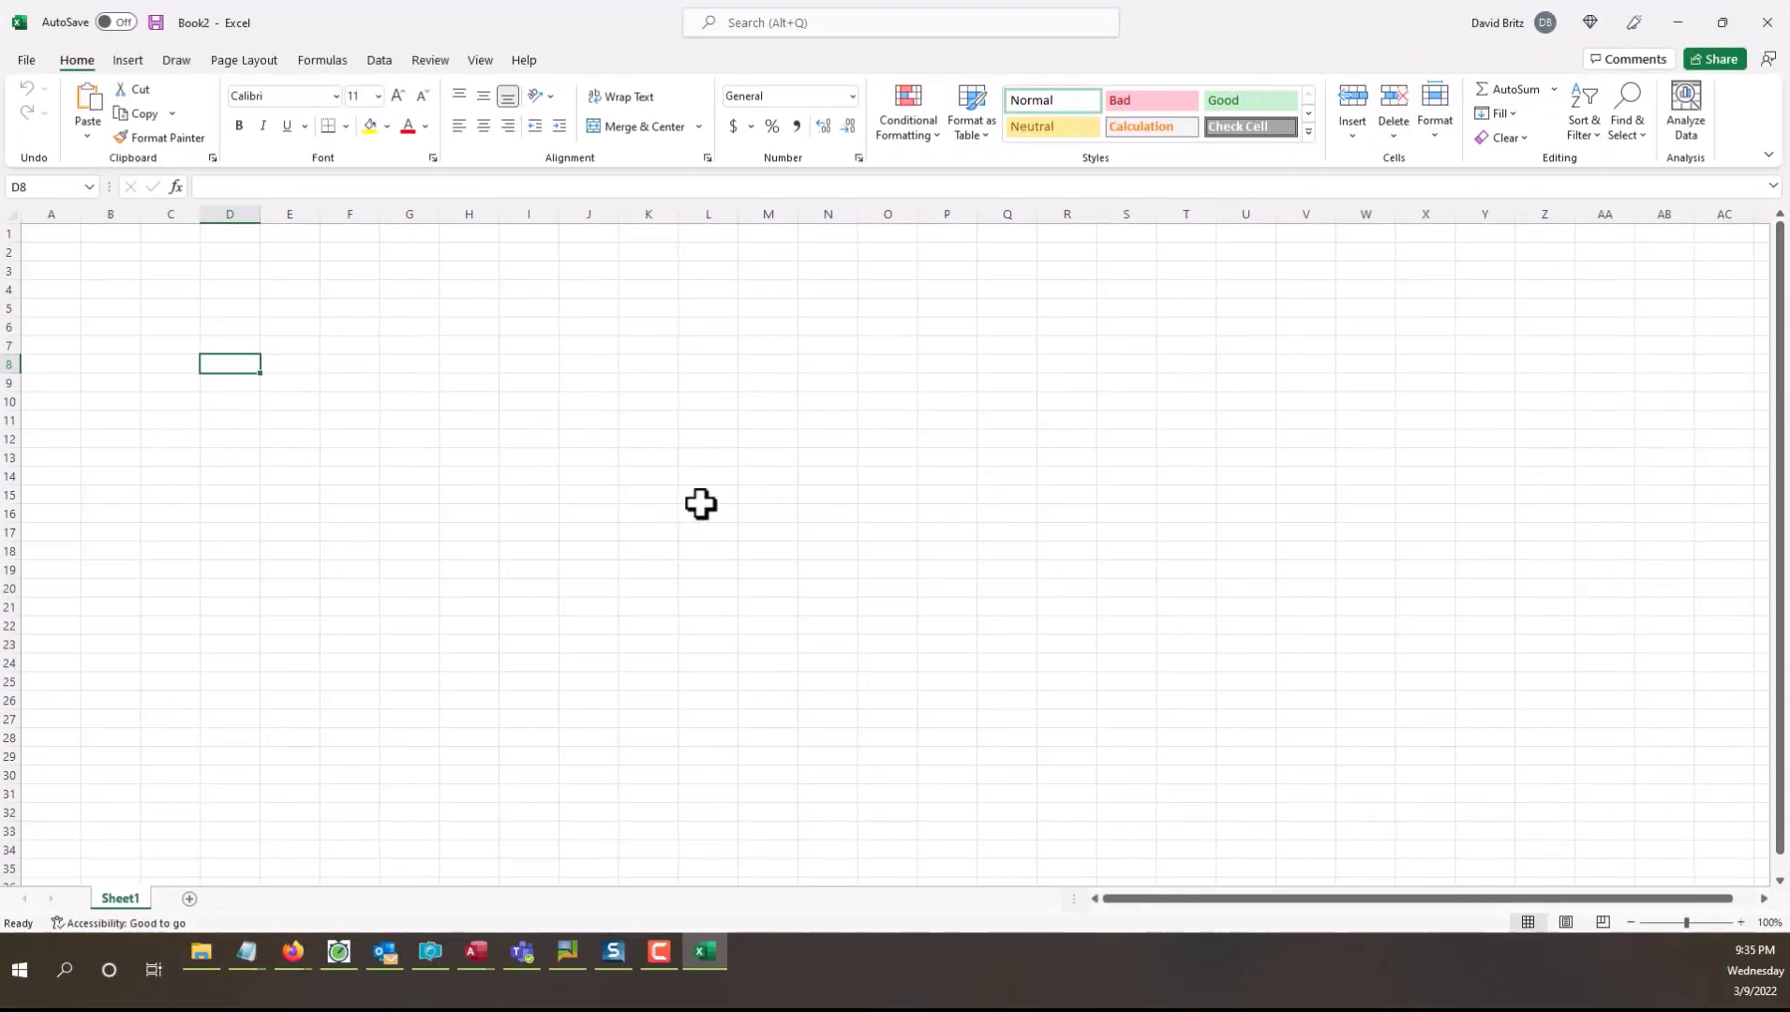
Step: Paste the copied teams table into Sheet1 at cell A1, matching the destination formatting
{"action": "left_click", "coordinate": [49, 234]}
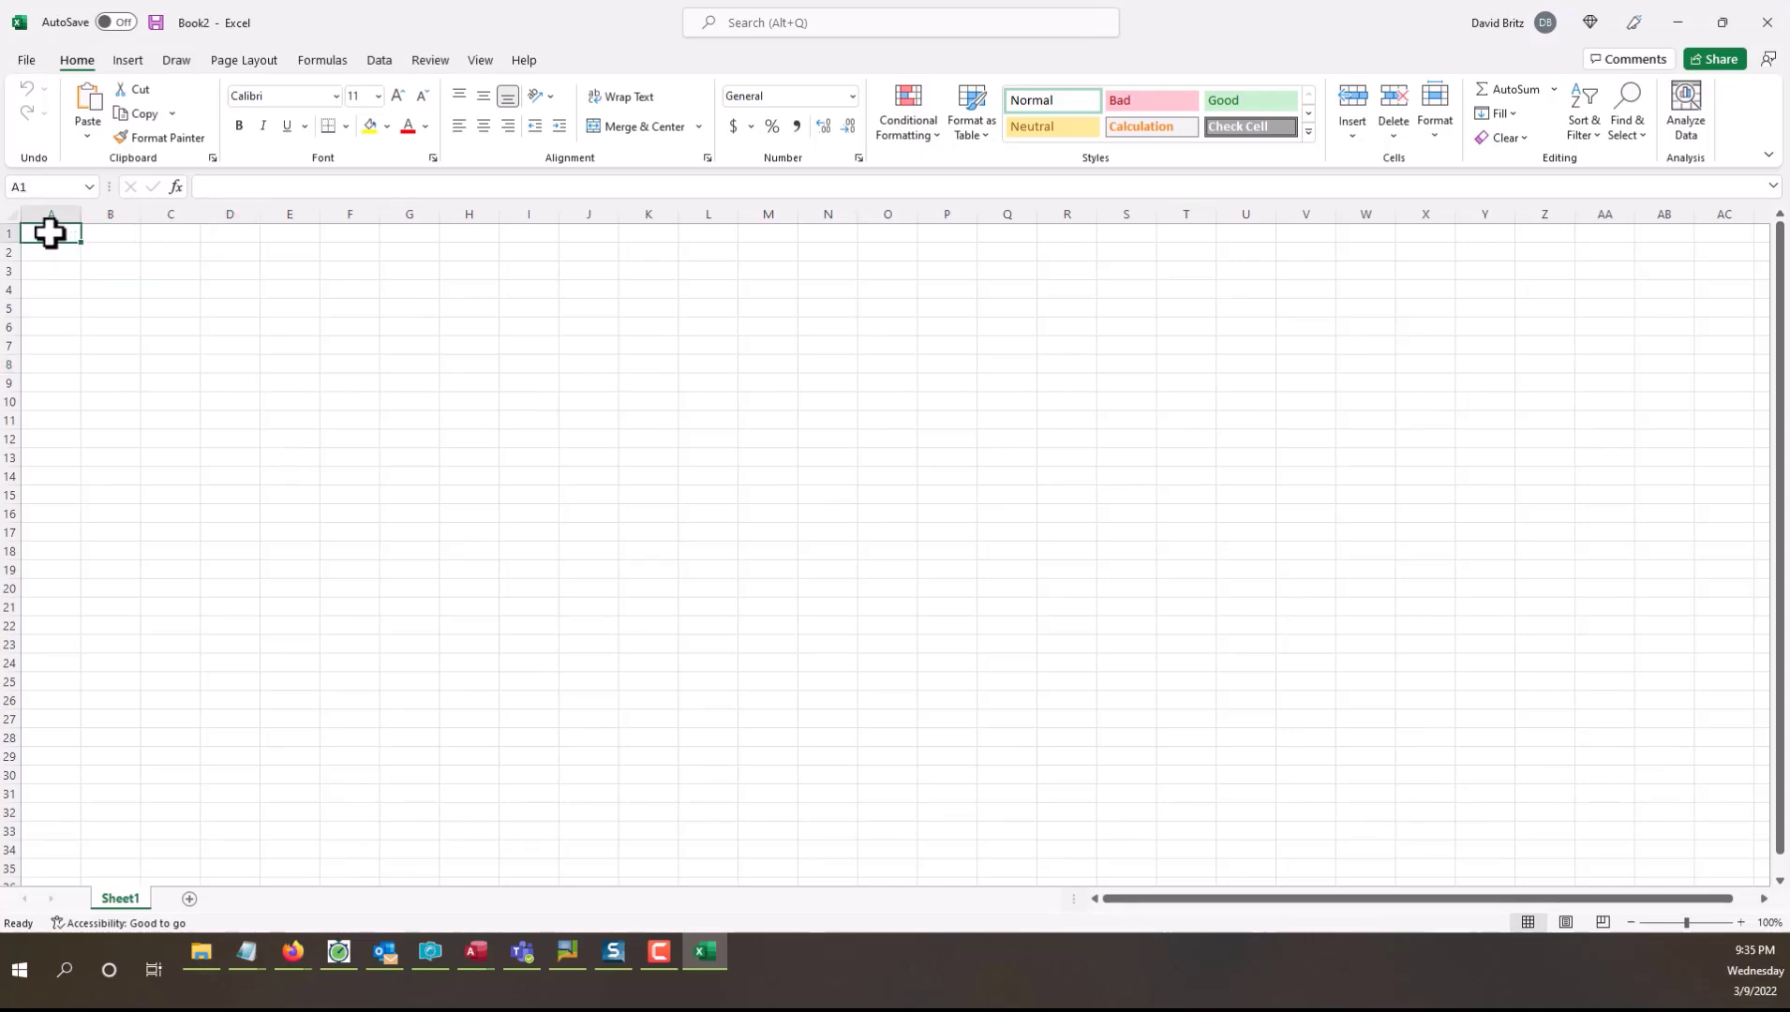
{"action": "right_click", "coordinate": [50, 233]}
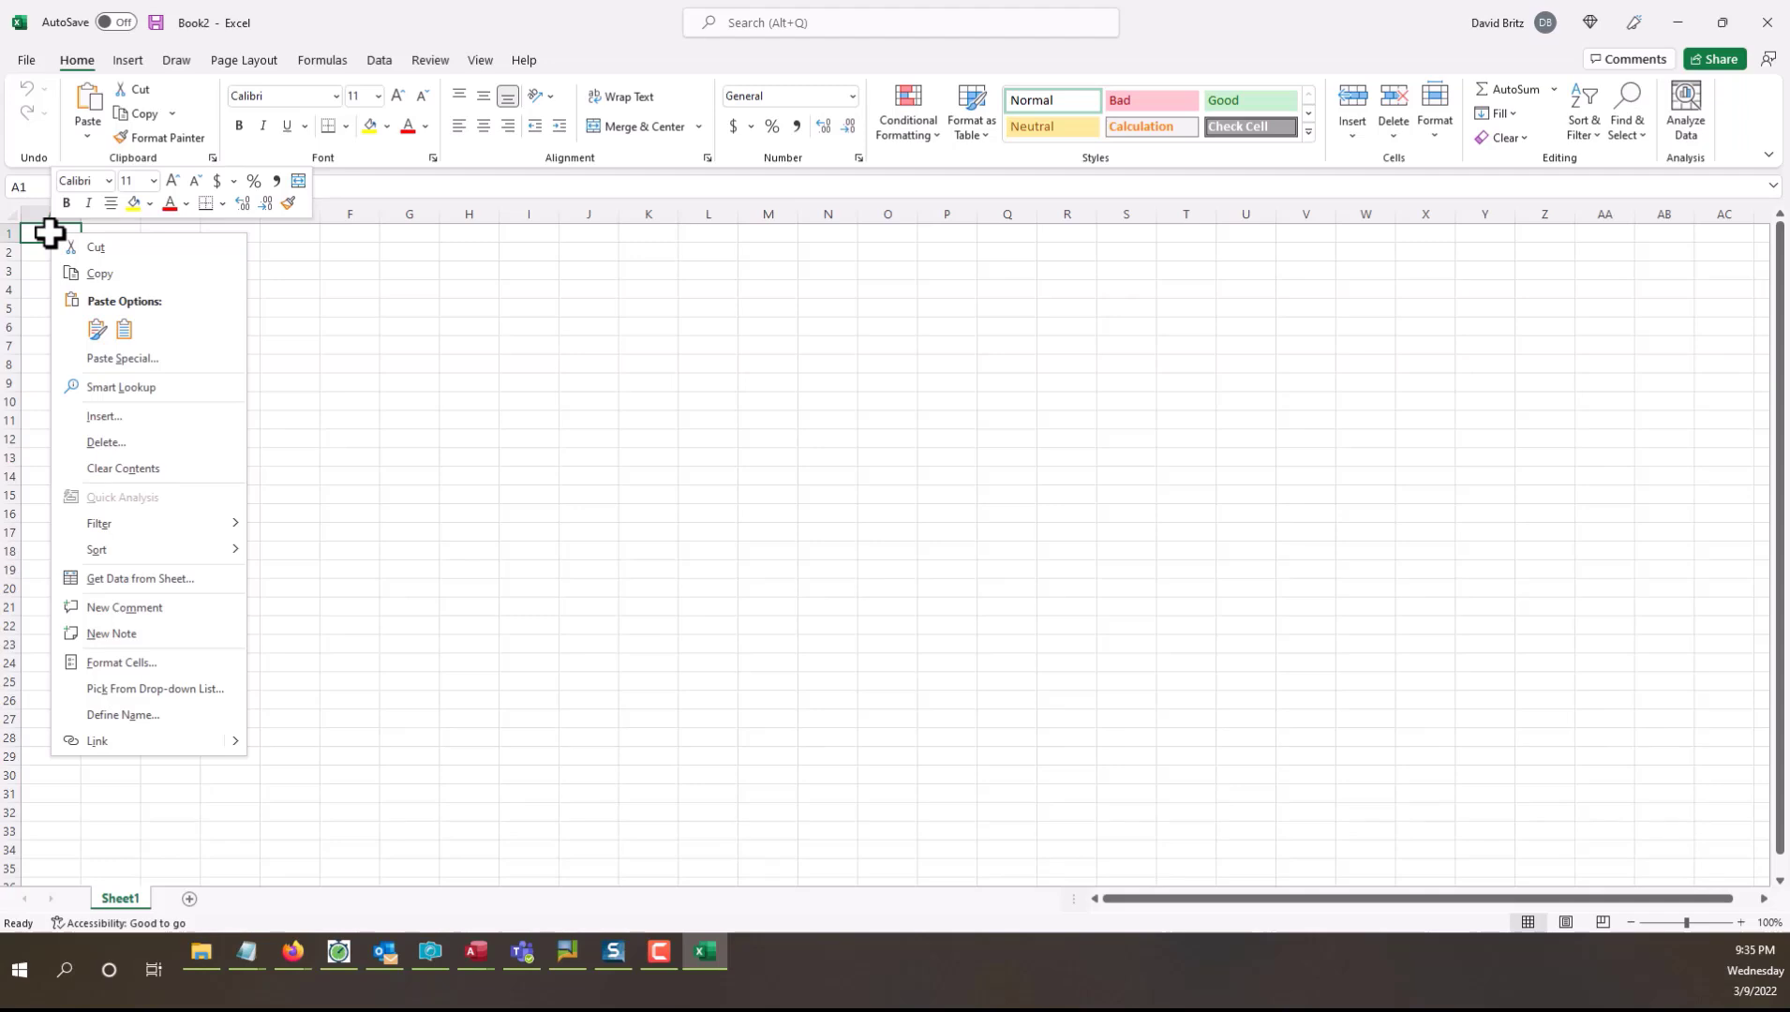
{"action": "left_click", "coordinate": [125, 328]}
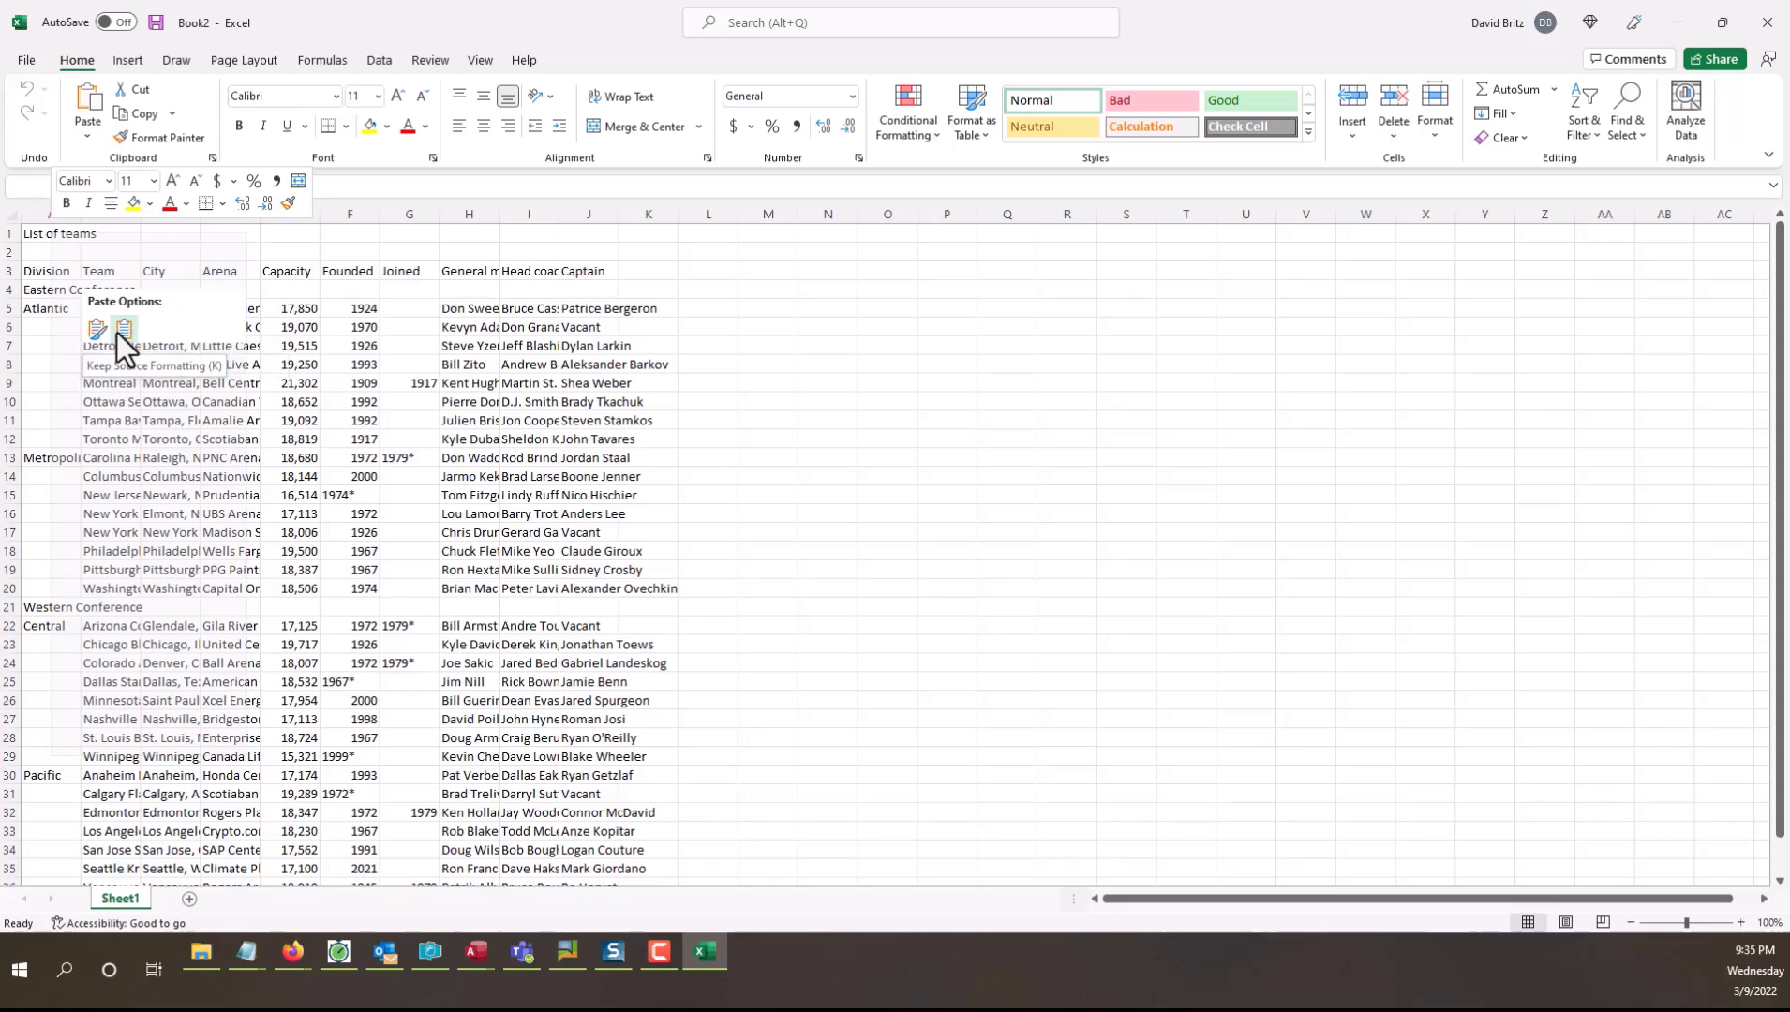
{"action": "left_click", "coordinate": [128, 330]}
{"action": "left_click", "coordinate": [806, 459]}
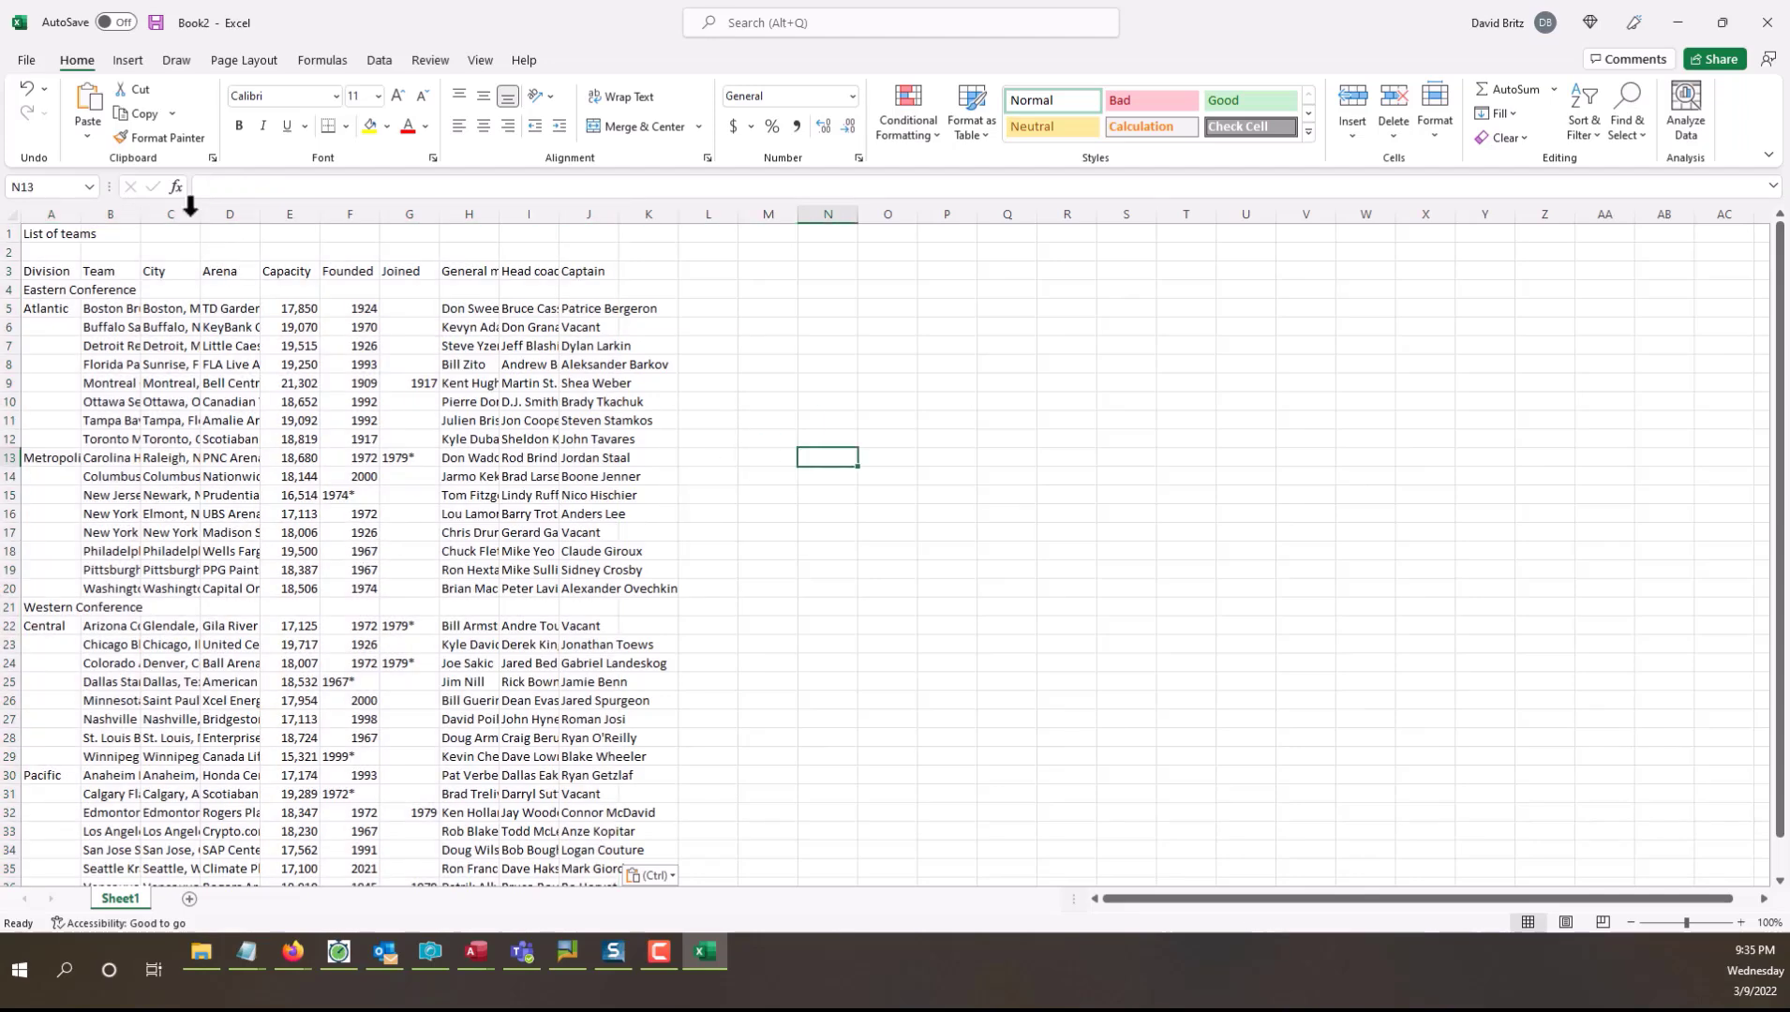
Step: Autofit the widths of the Division, Team and City columns to their contents
{"action": "left_click_drag", "start_coordinate": [80, 205], "coordinate": [80, 204]}
{"action": "double_click", "coordinate": [80, 204]}
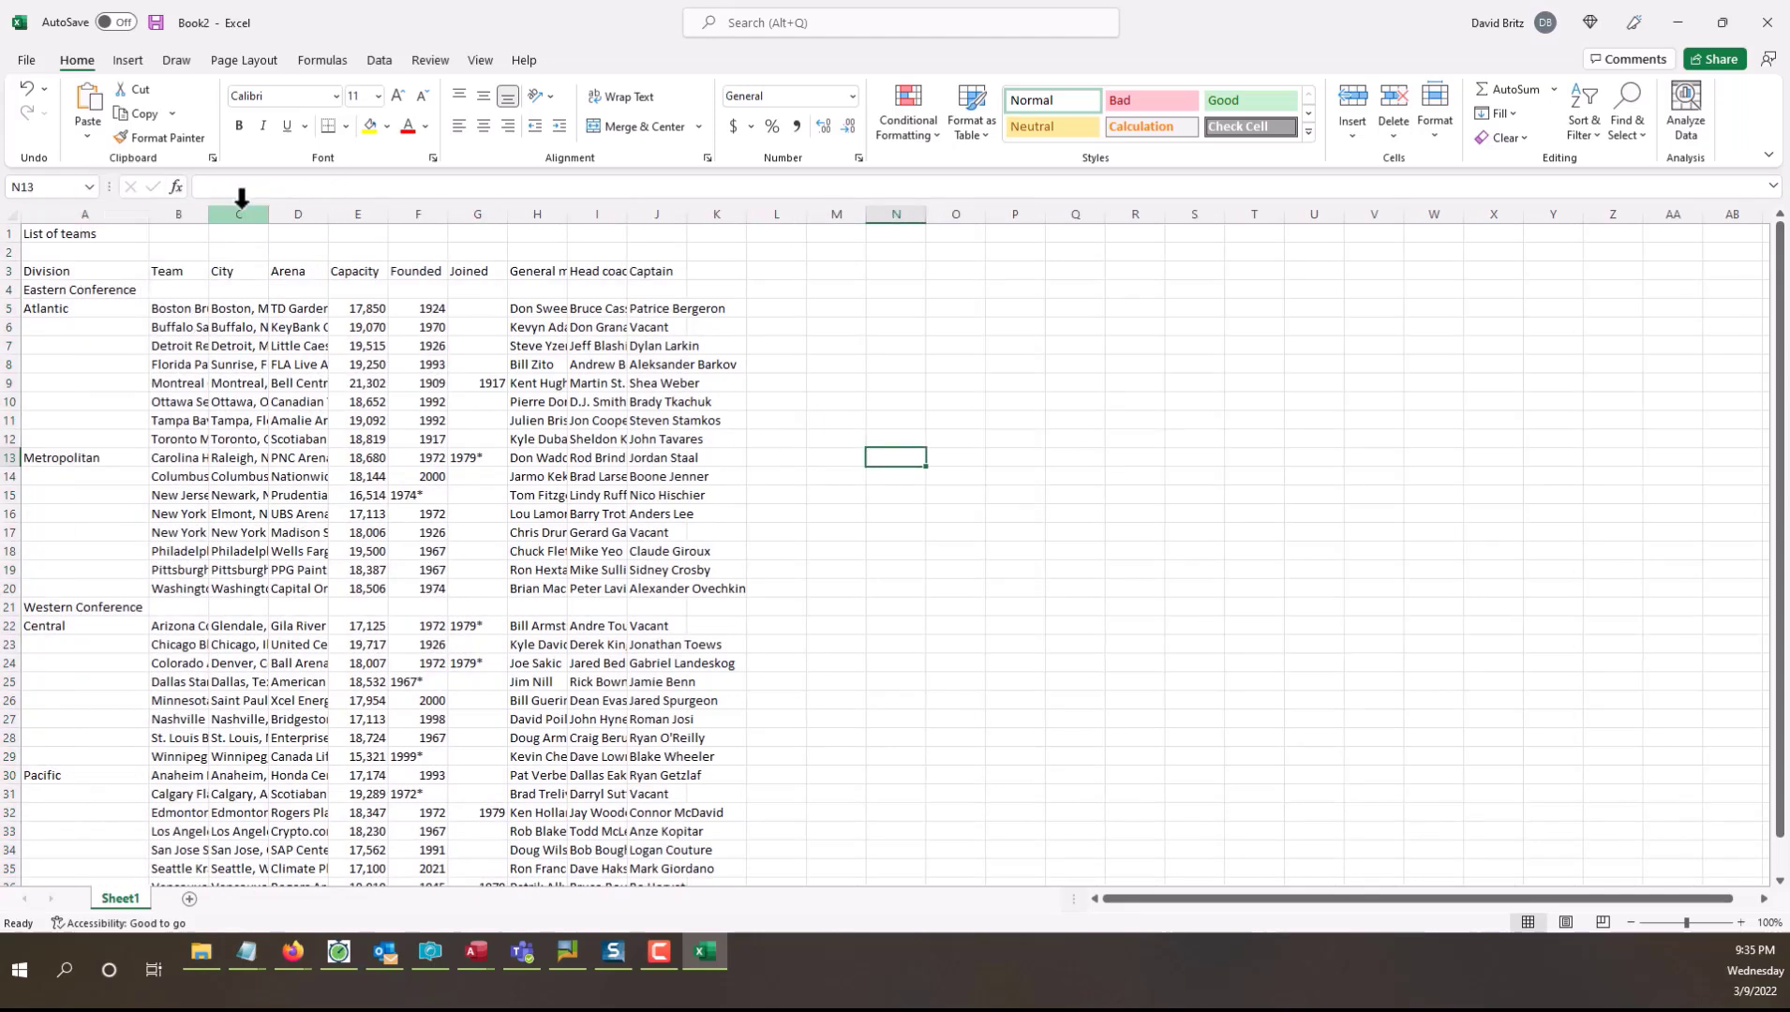
{"action": "double_click", "coordinate": [208, 212]}
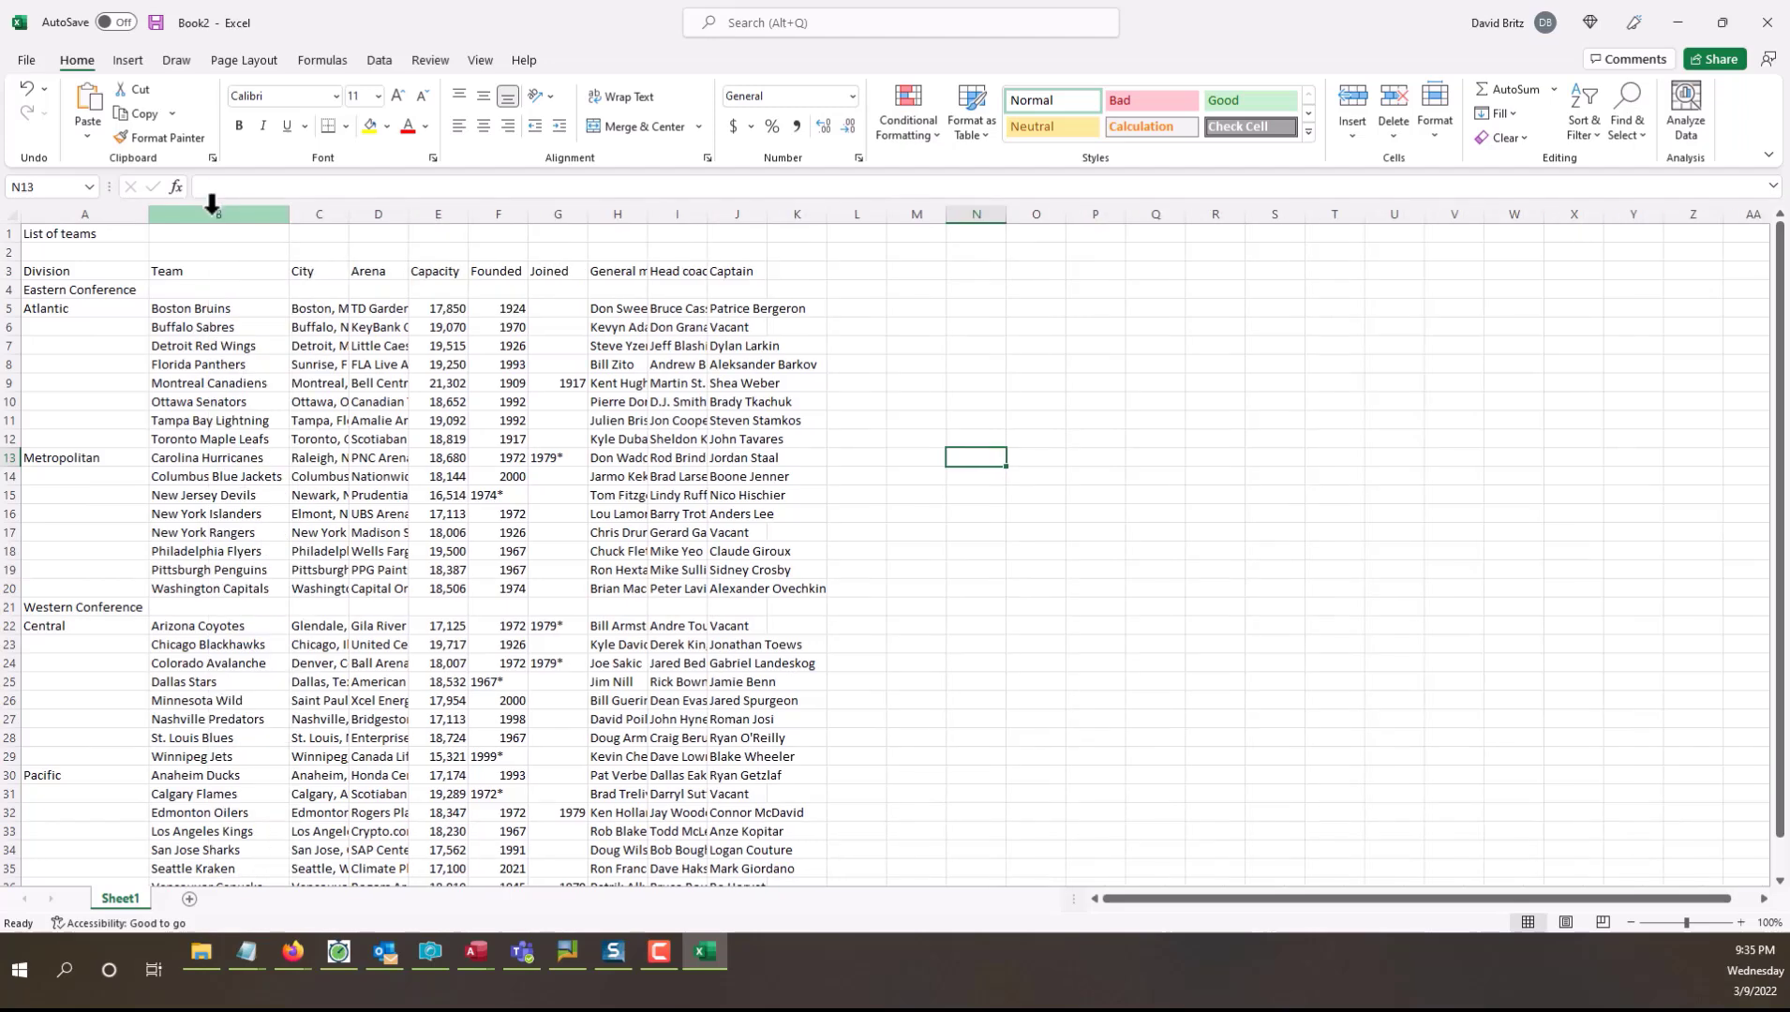
{"action": "double_click", "coordinate": [349, 206]}
{"action": "left_click_drag", "start_coordinate": [187, 309], "coordinate": [928, 307]}
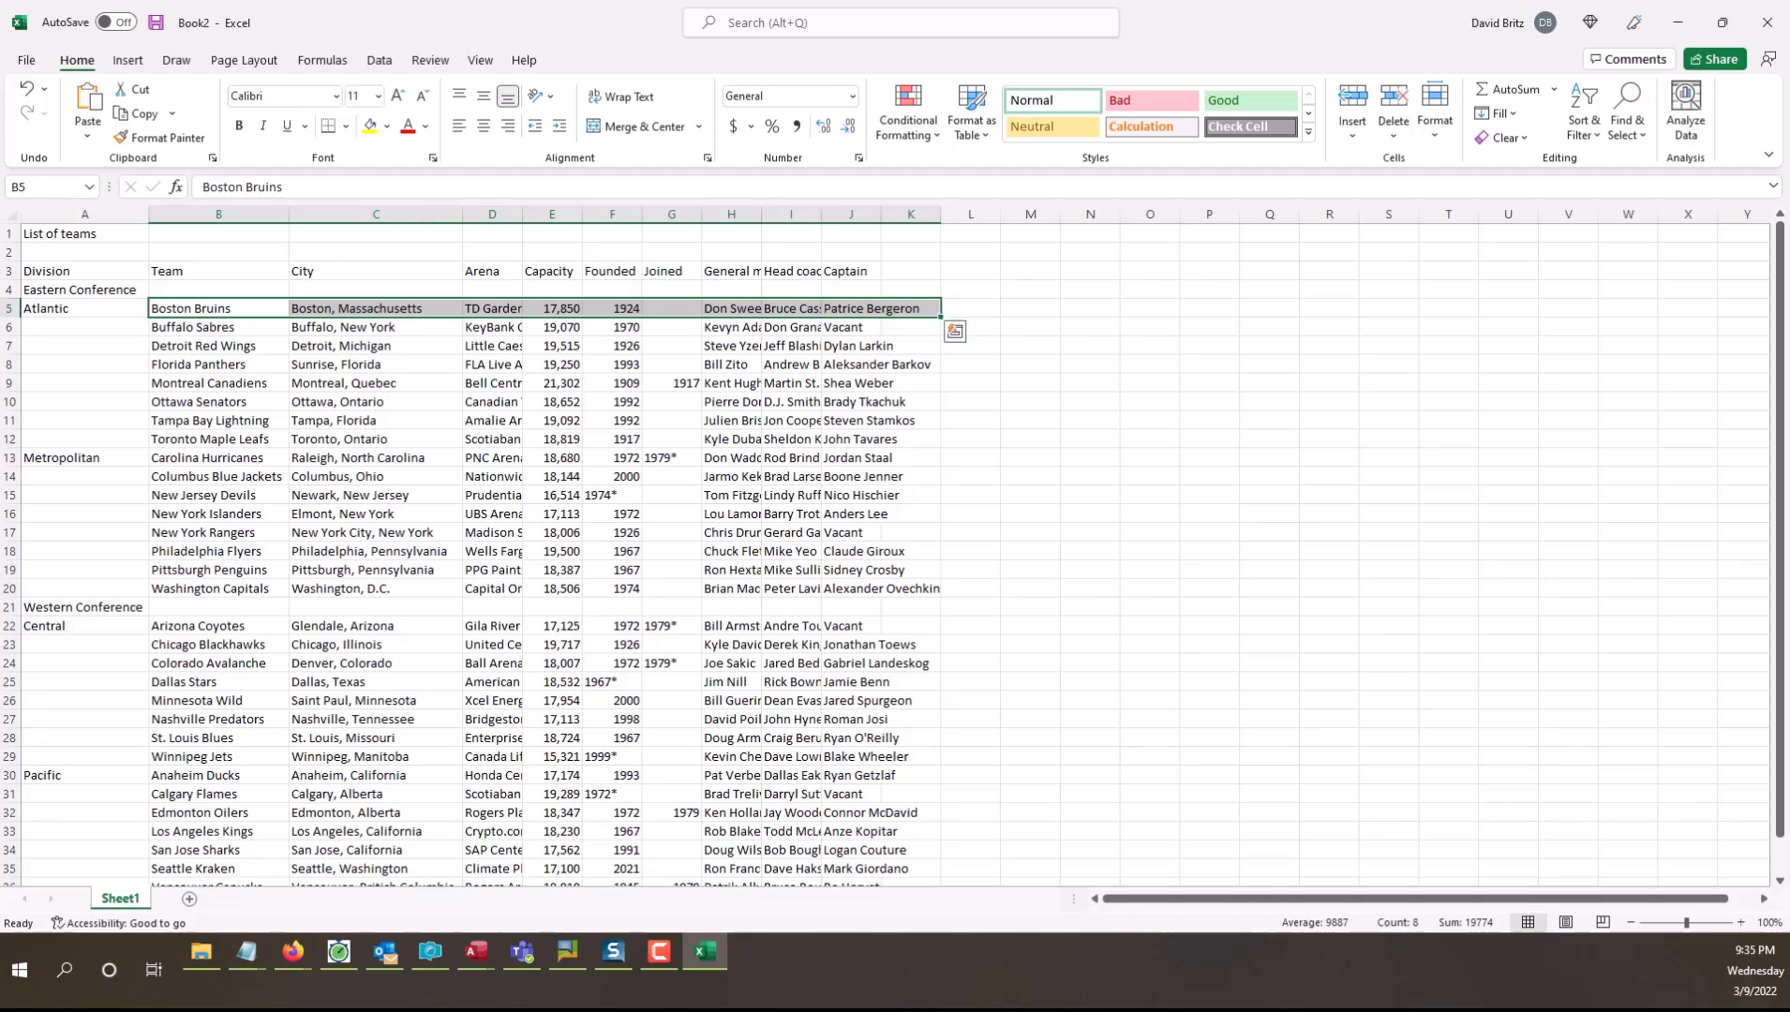
{"action": "left_click", "coordinate": [600, 402]}
Step: Autofit the Arena, General manager and Head coach columns to their contents, and slightly narrow the Capacity column
{"action": "double_click", "coordinate": [520, 218]}
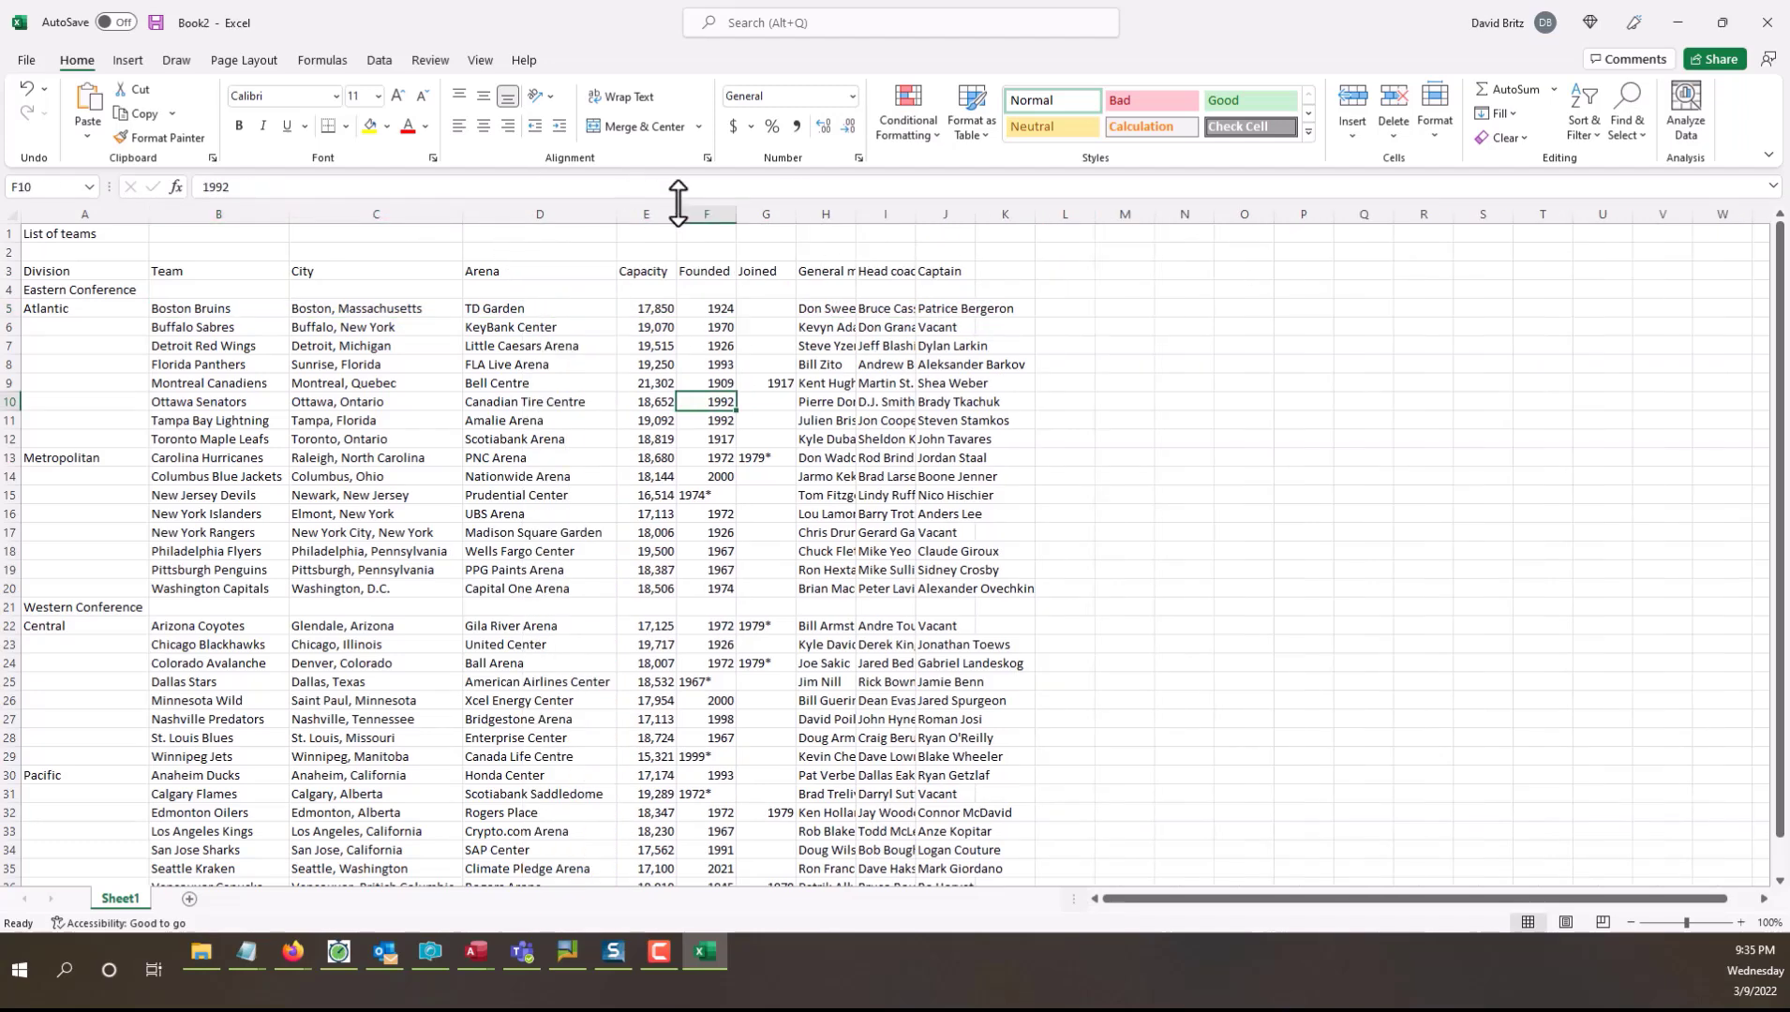
{"action": "left_click_drag", "start_coordinate": [678, 211], "coordinate": [675, 211]}
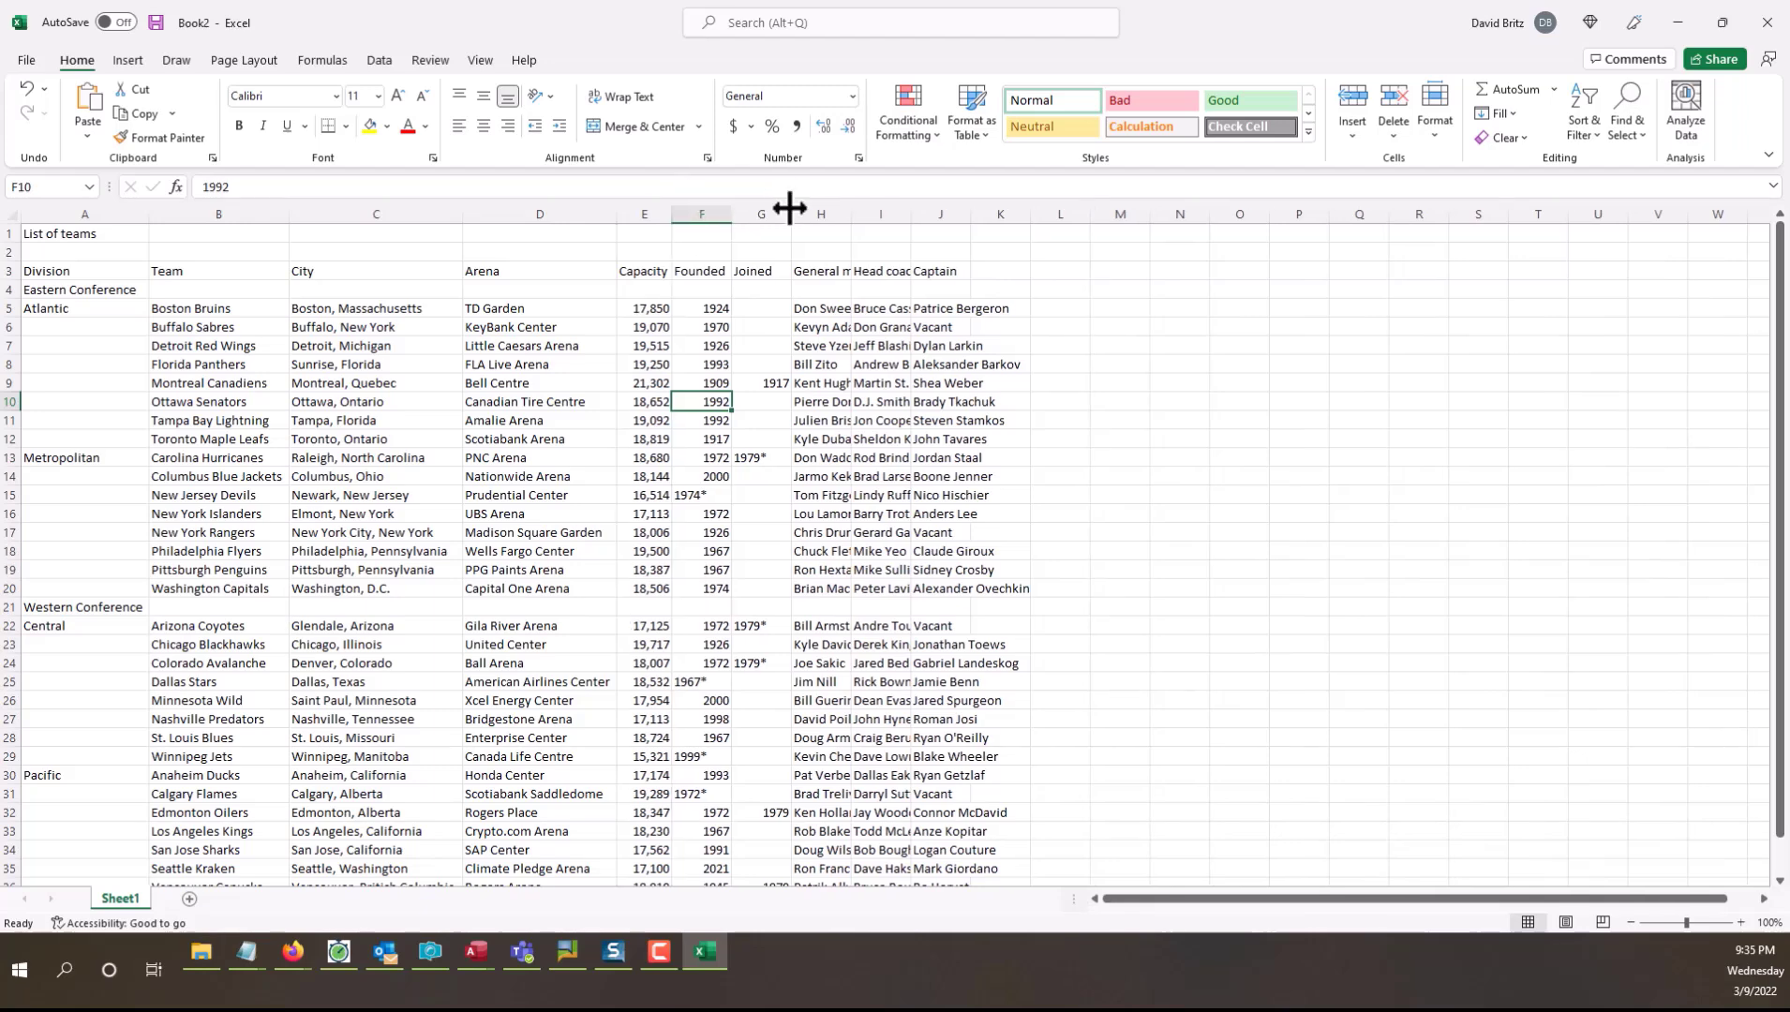
{"action": "double_click", "coordinate": [852, 212]}
{"action": "left_click", "coordinate": [525, 437]}
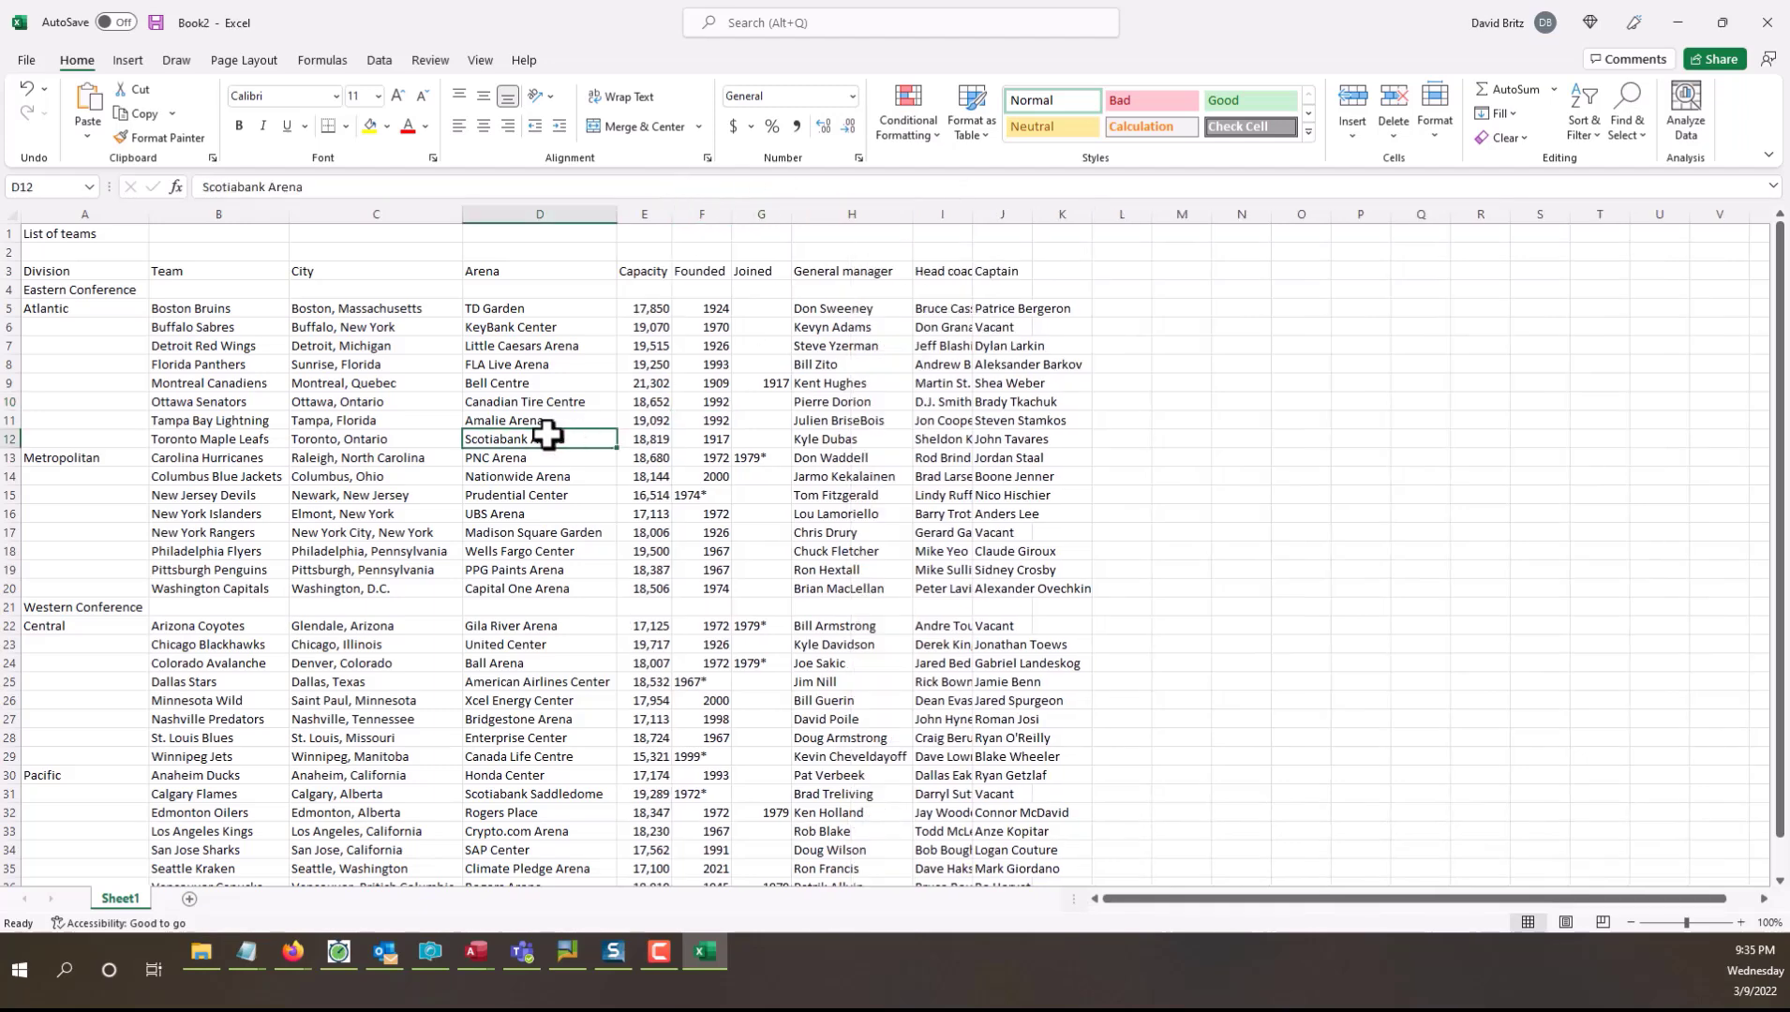
{"action": "double_click", "coordinate": [977, 212]}
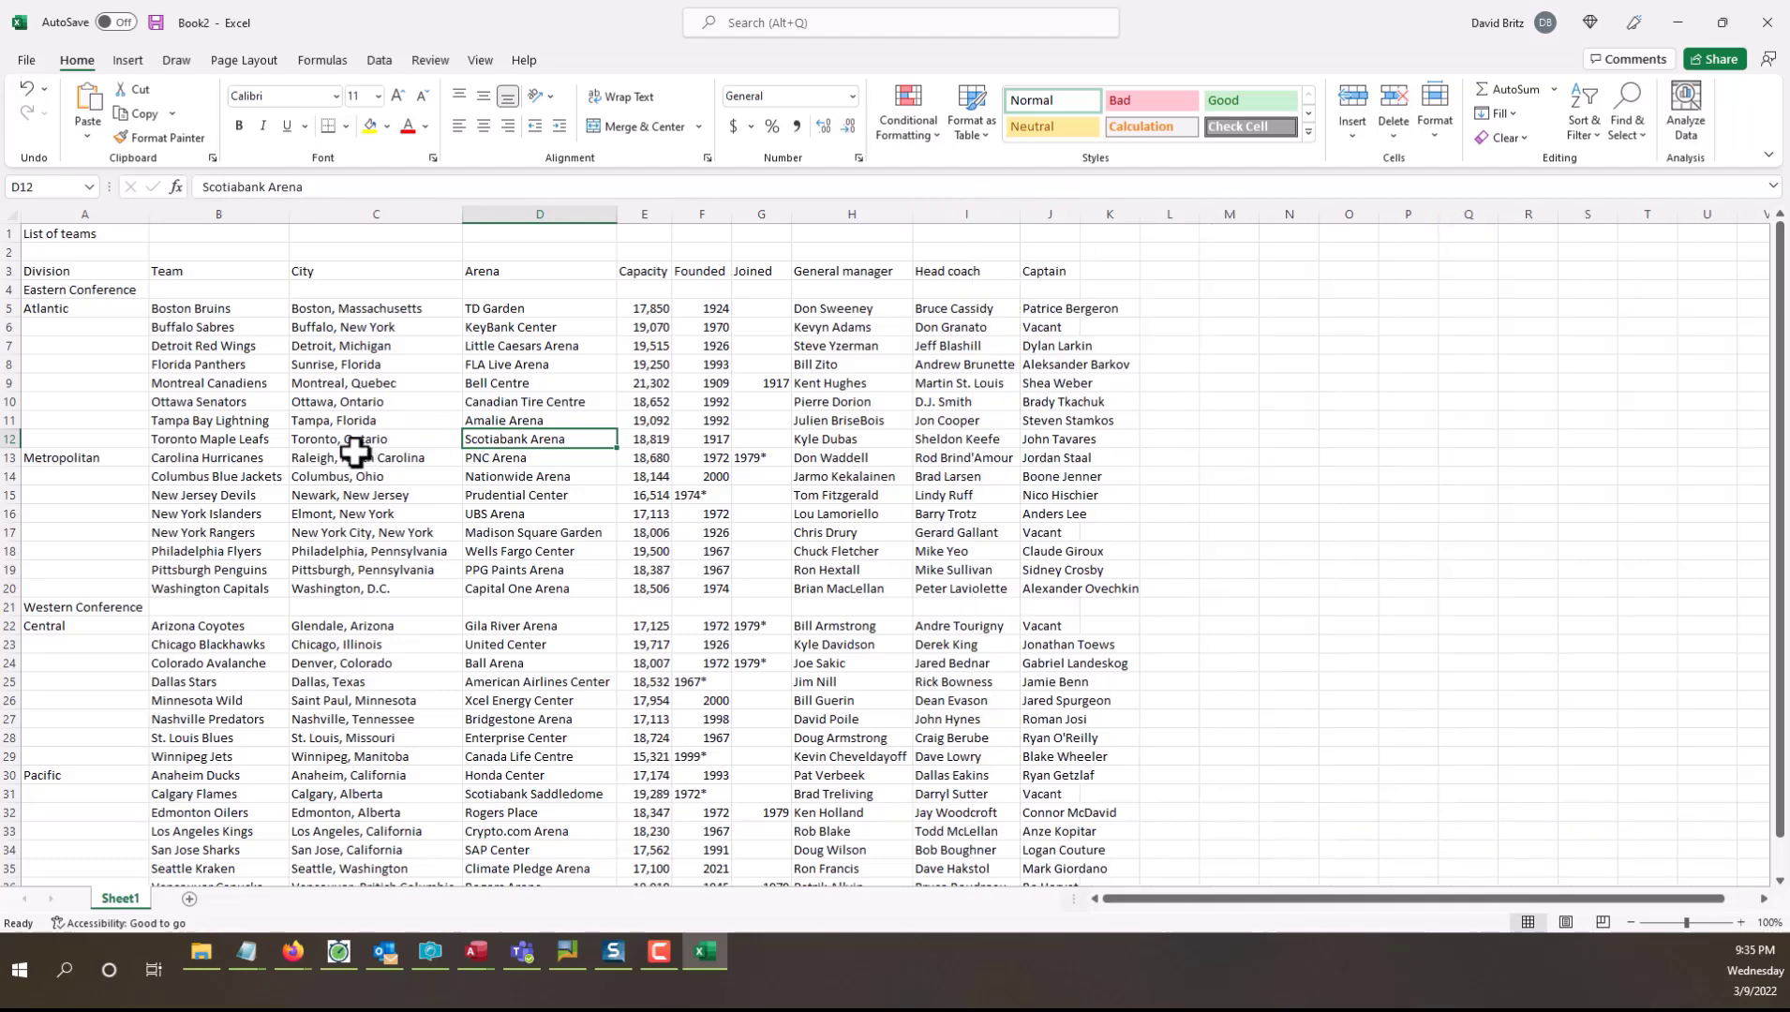
{"action": "left_click", "coordinate": [236, 349]}
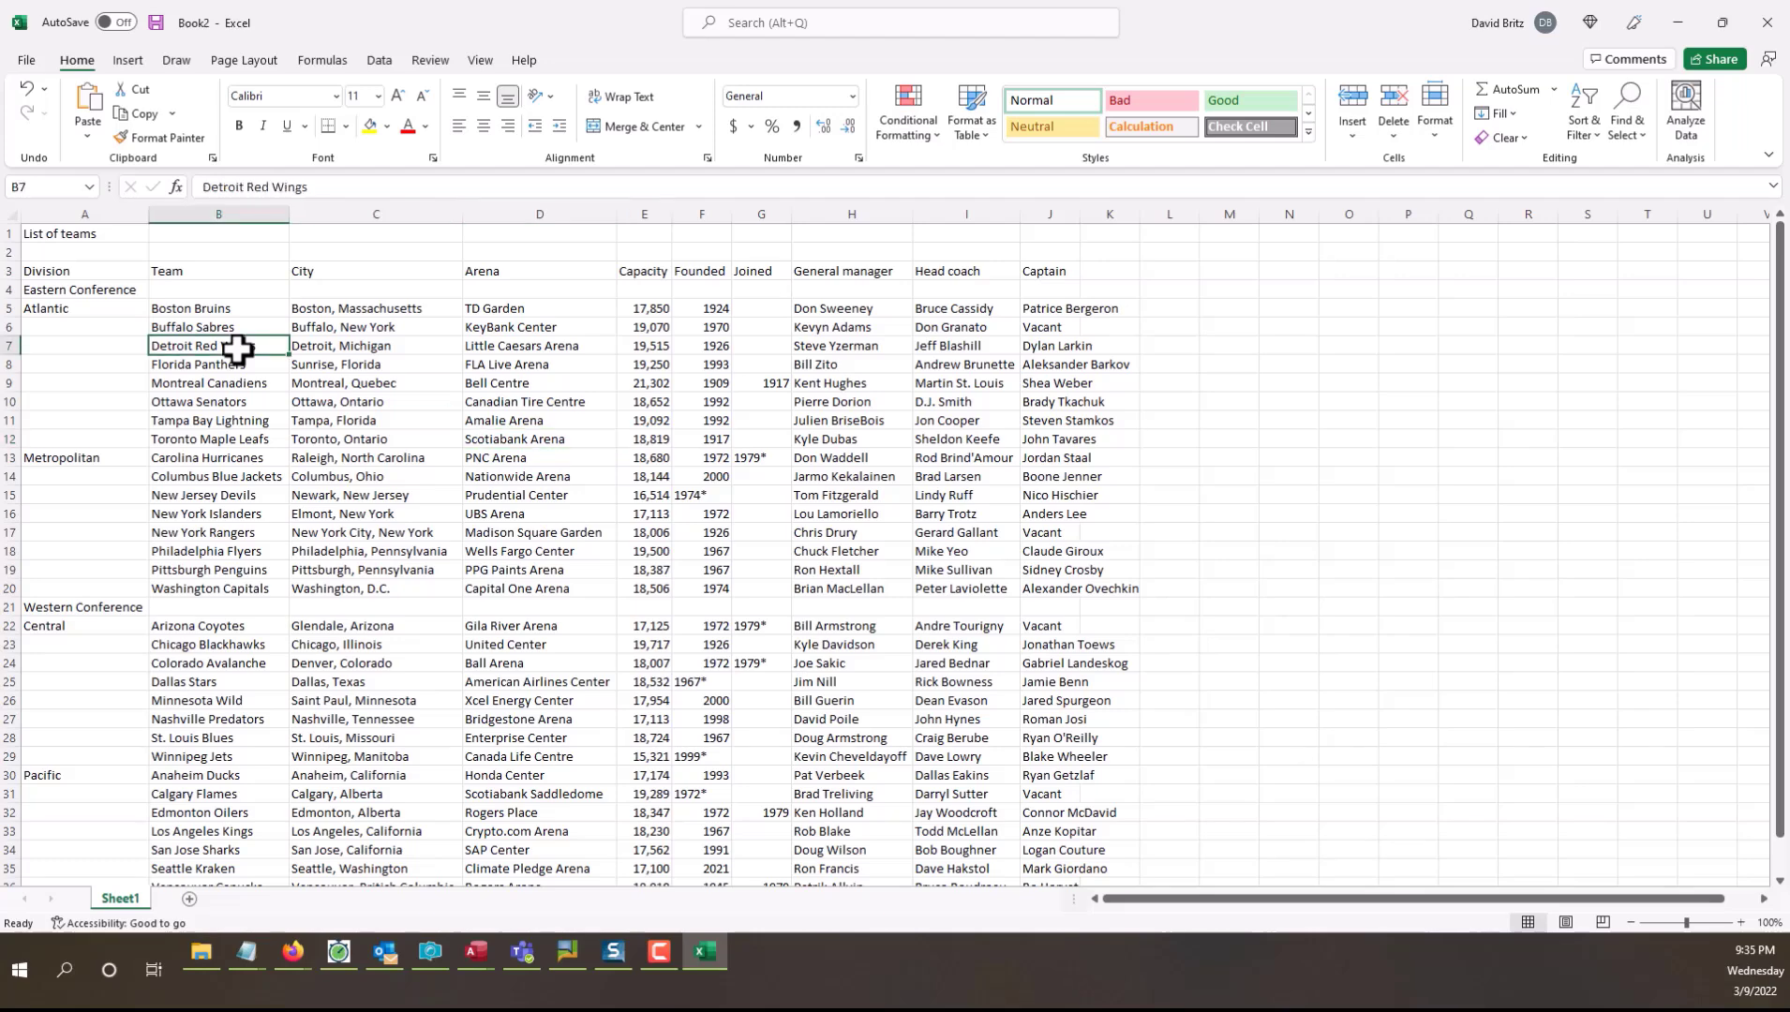
Step: Delete the Division column and all columns from City through Captain, keeping only the Team column
{"action": "left_click", "coordinate": [76, 208]}
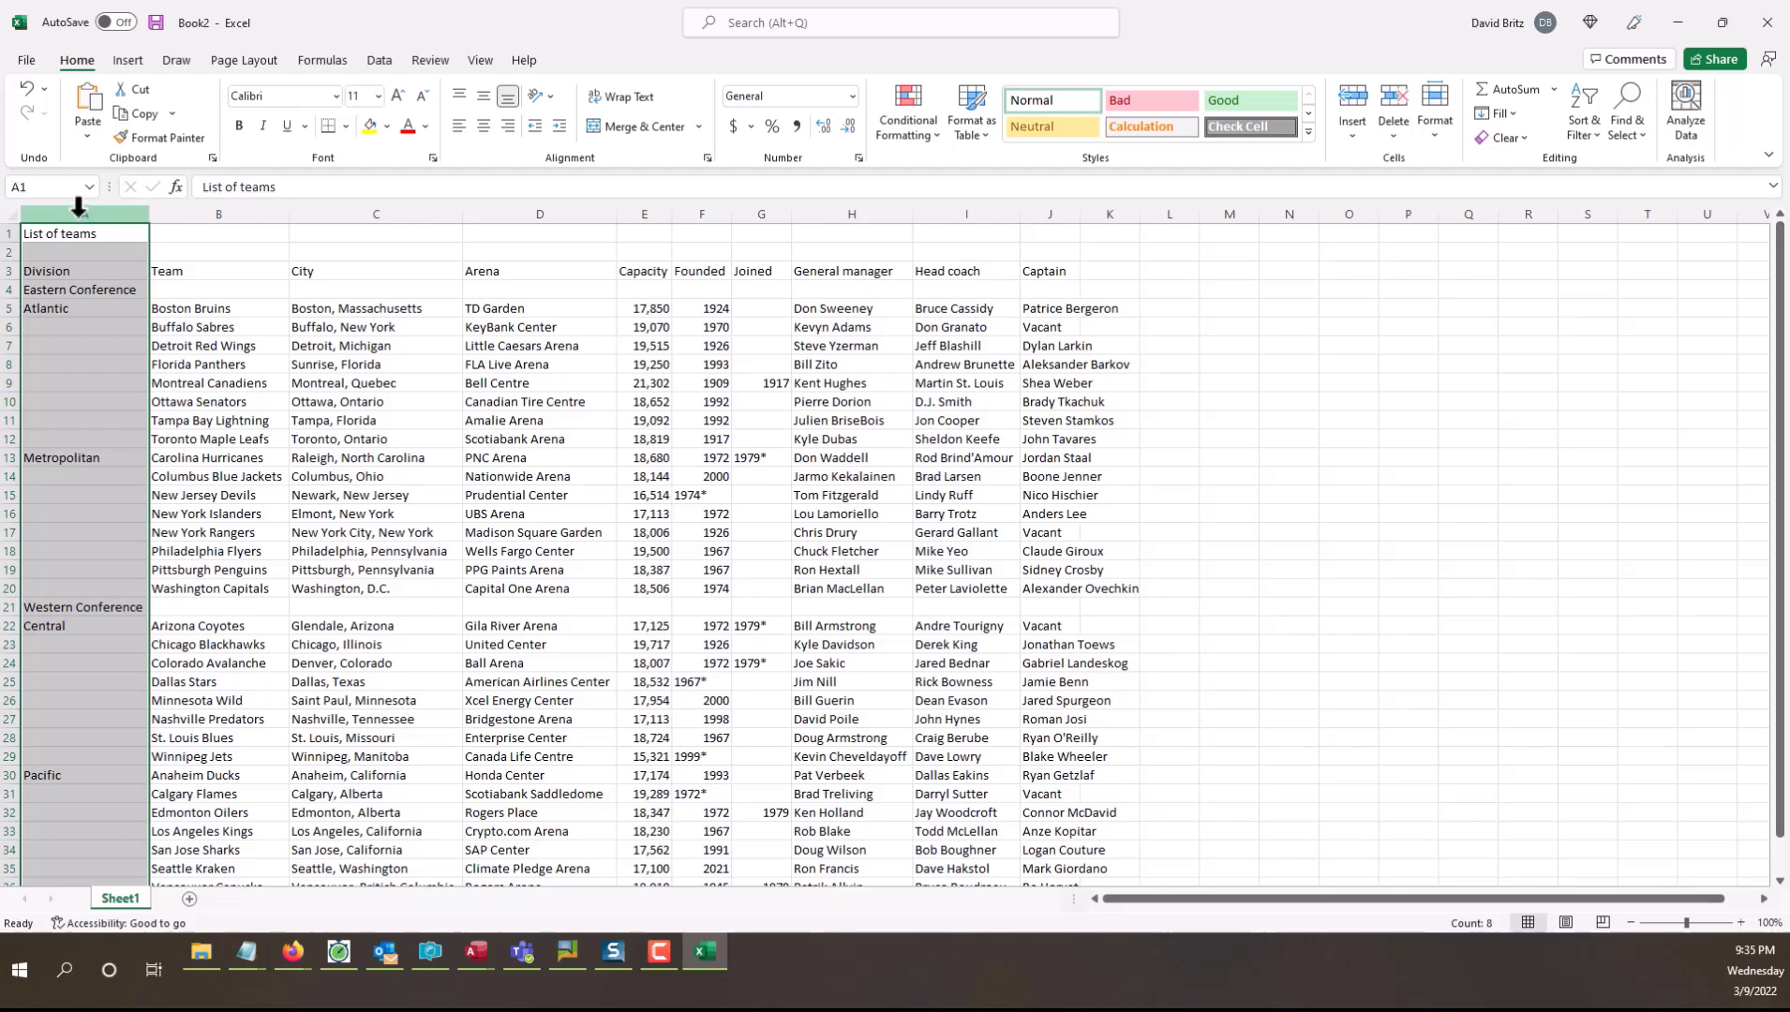
{"action": "right_click", "coordinate": [79, 205]}
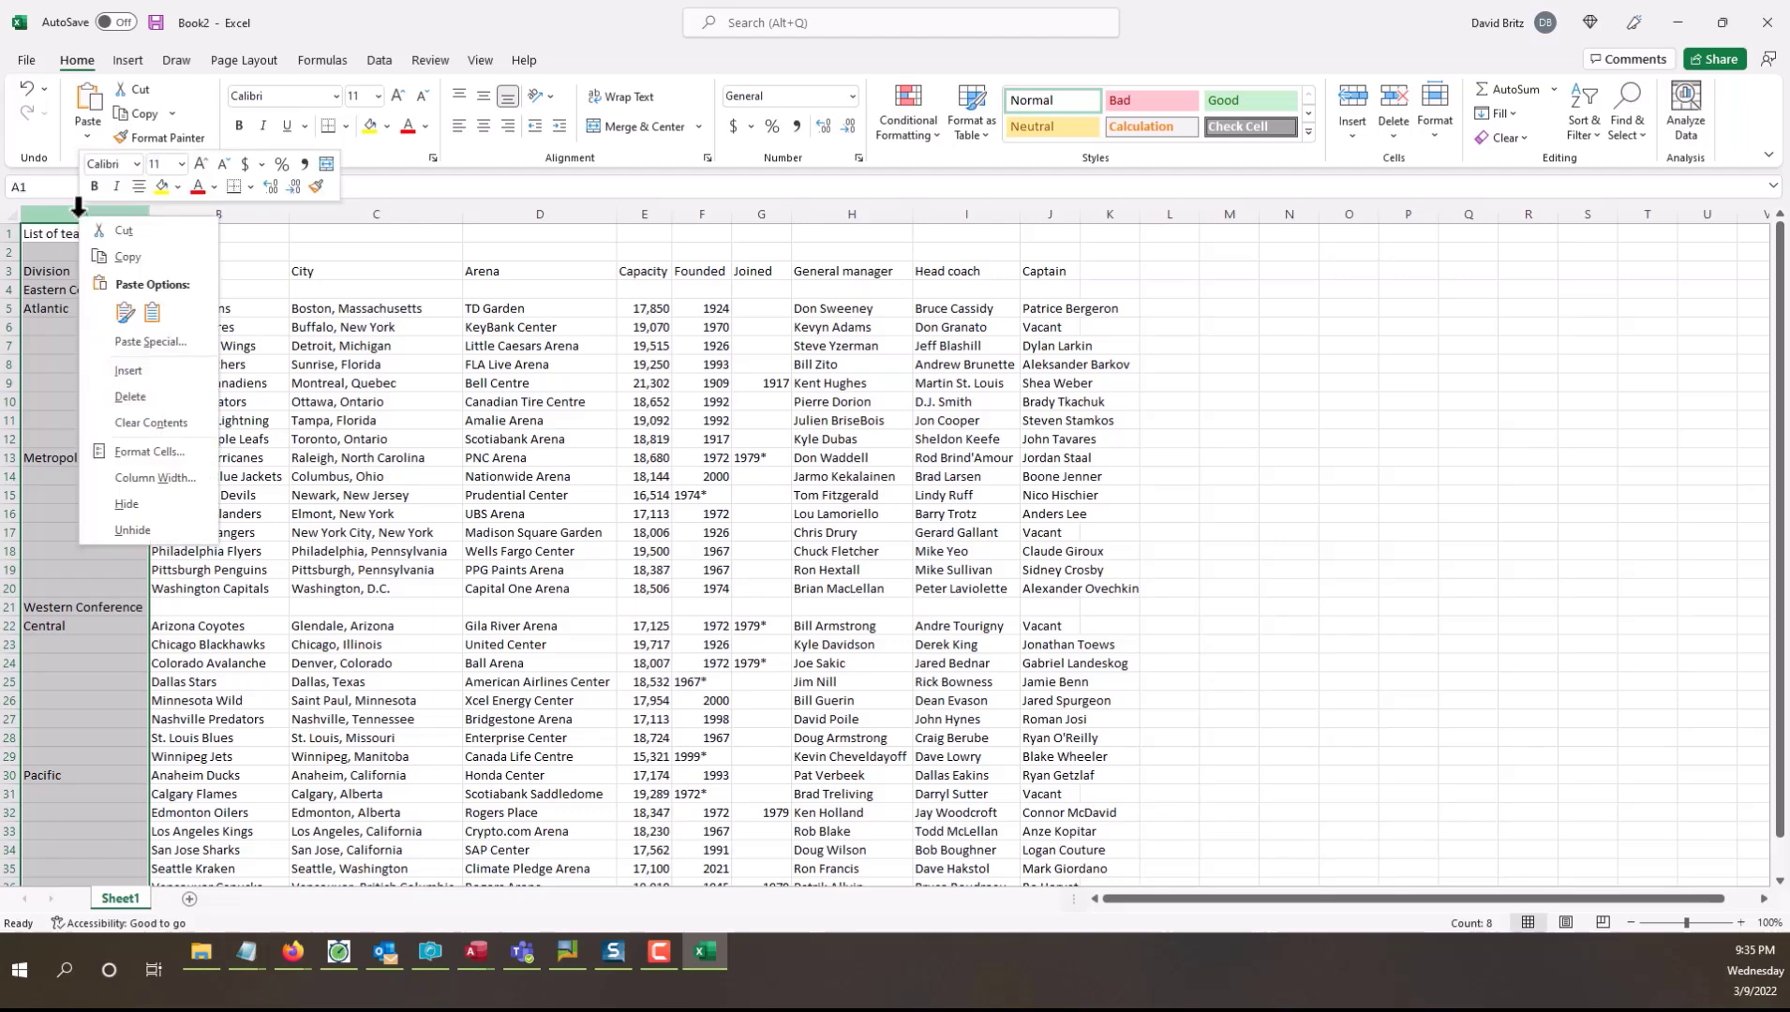
{"action": "left_click", "coordinate": [180, 401]}
{"action": "left_click", "coordinate": [403, 495]}
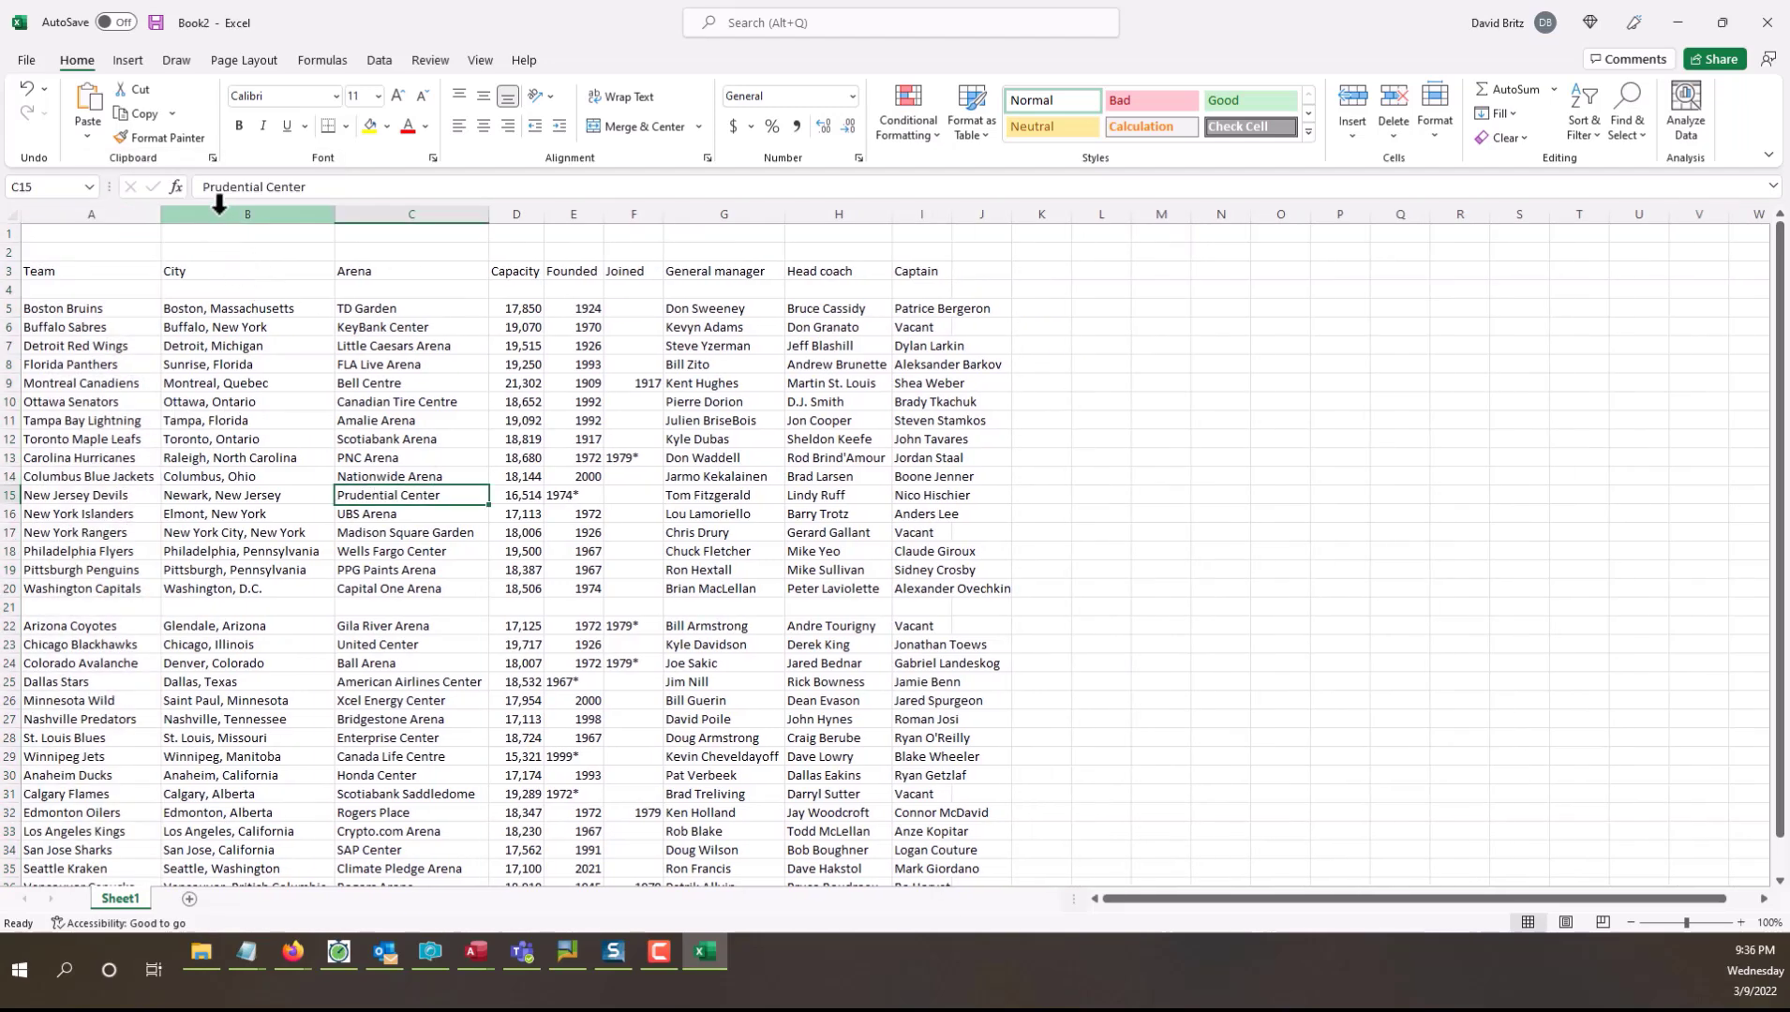
{"action": "left_click_drag", "start_coordinate": [220, 206], "coordinate": [1018, 219]}
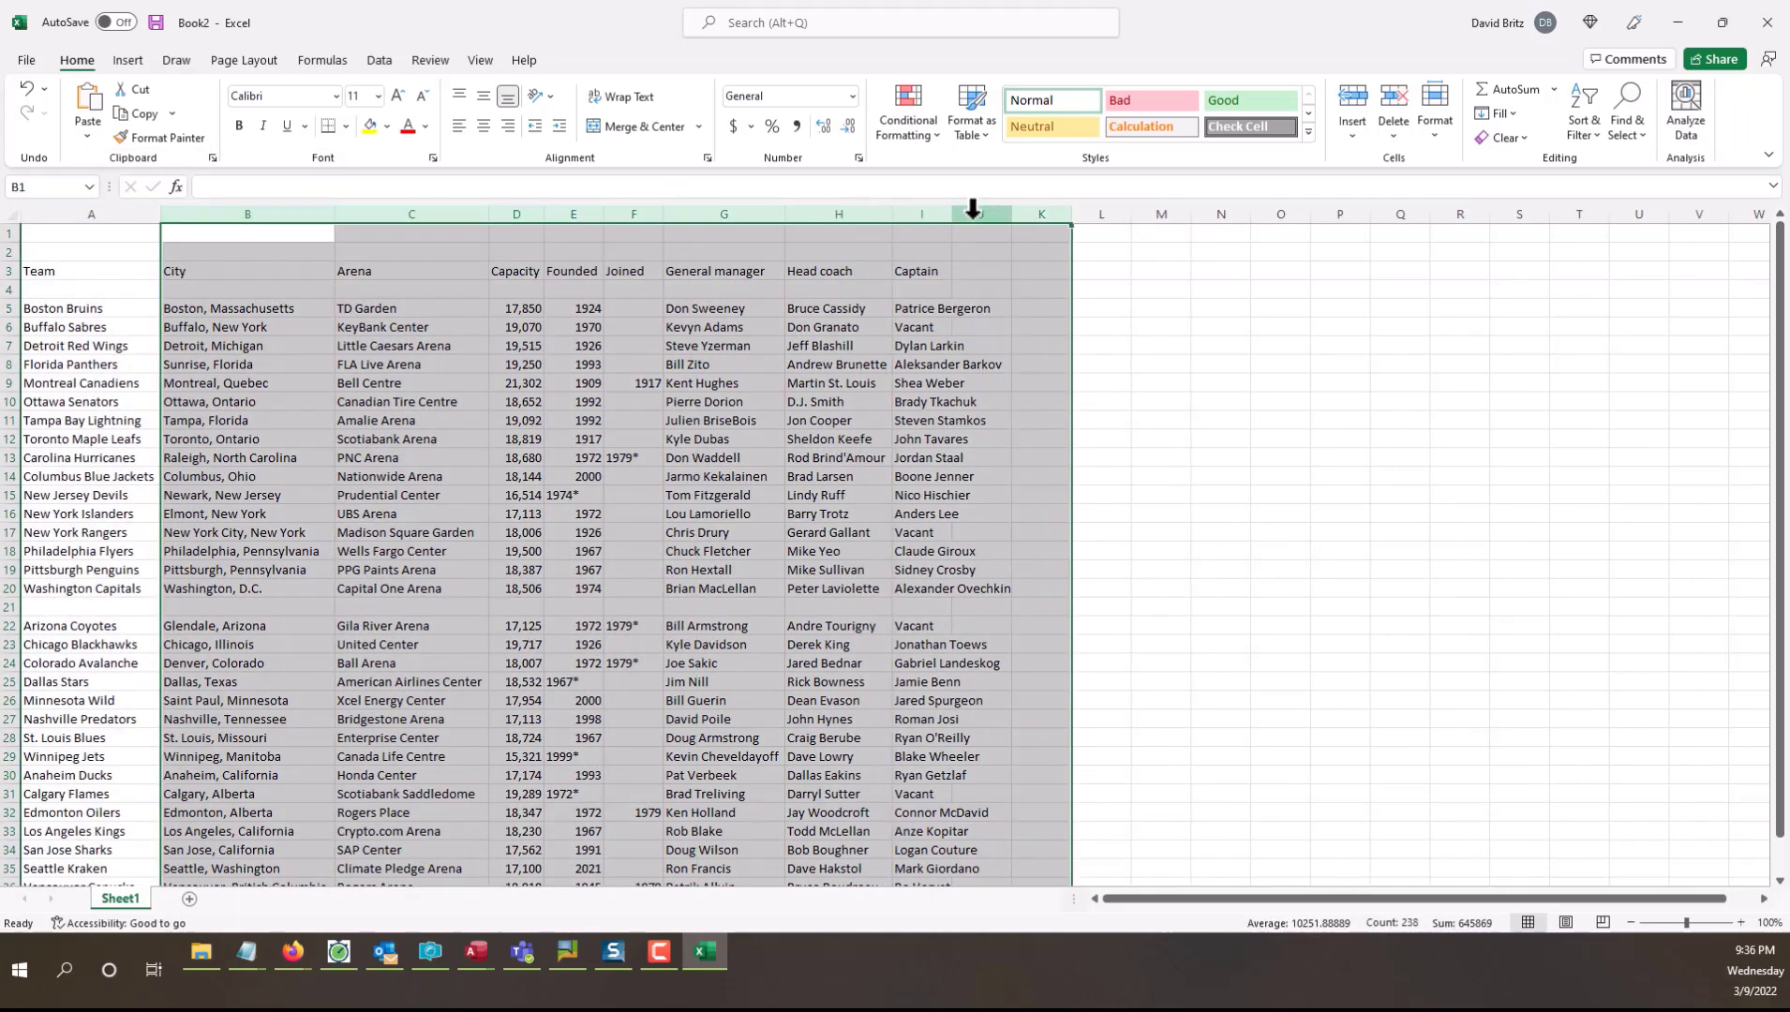
{"action": "right_click", "coordinate": [975, 212]}
{"action": "left_click", "coordinate": [1024, 399]}
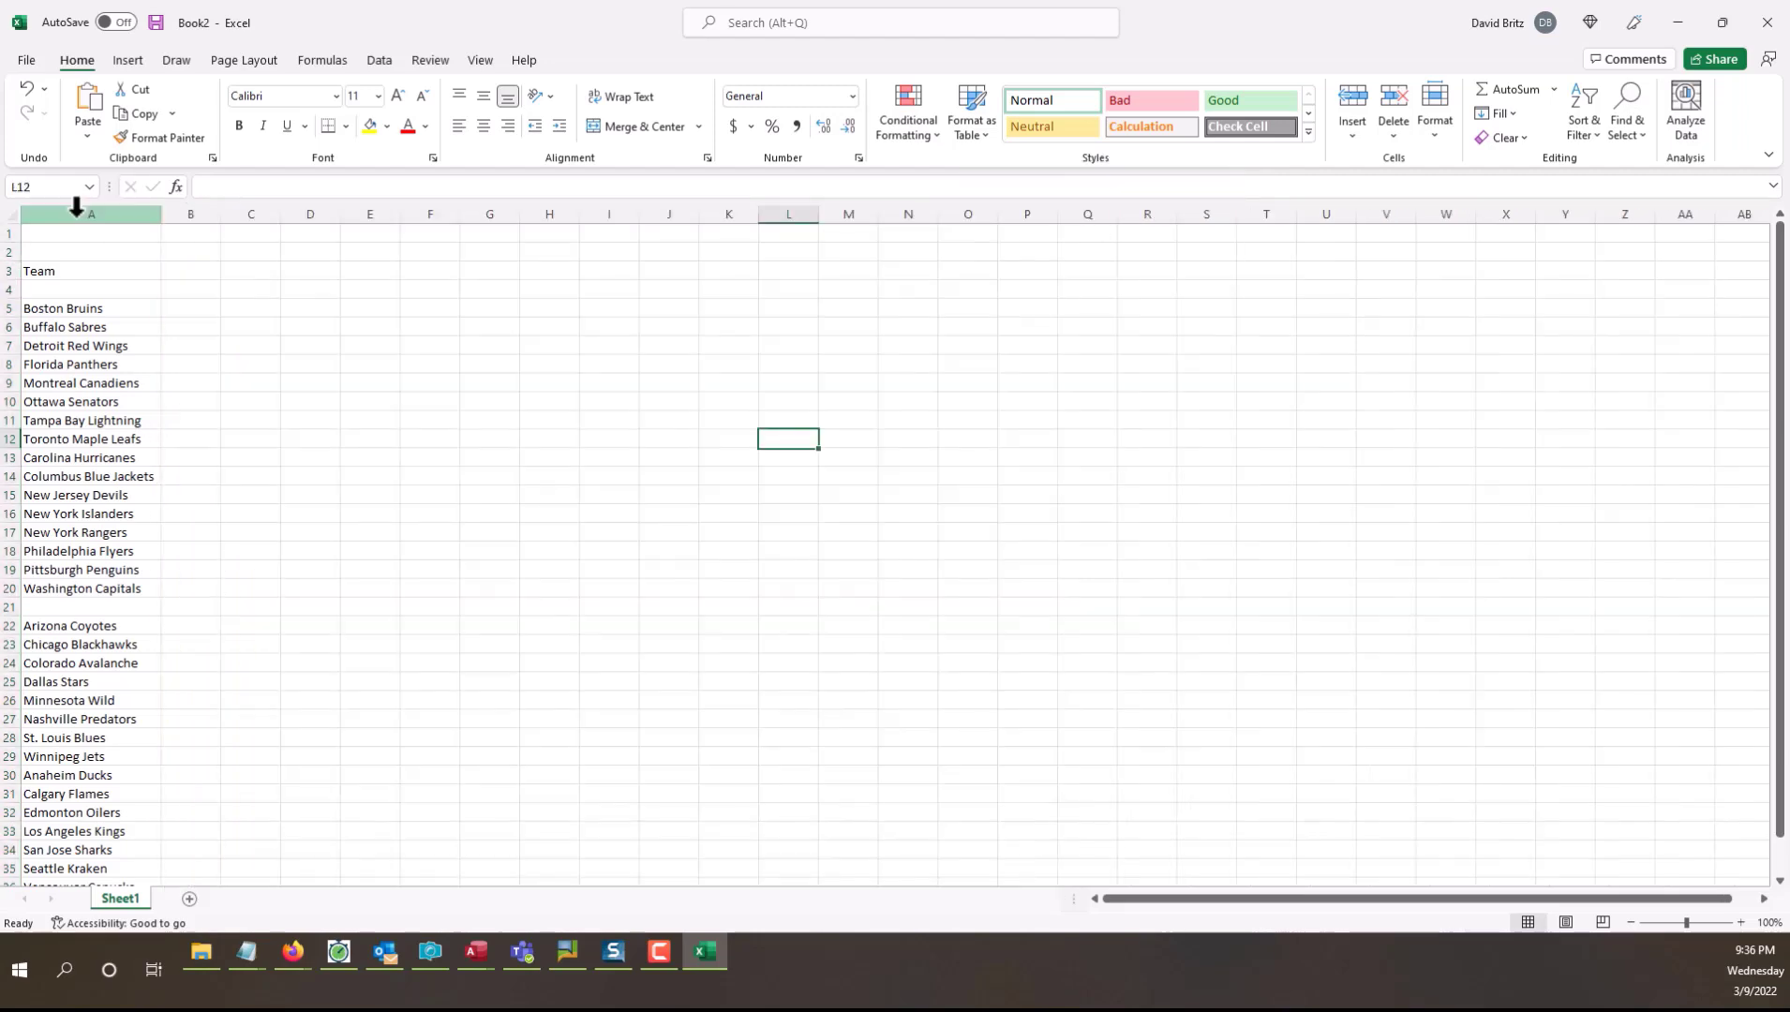
Step: Delete the blank rows above the Team header, directly beneath it, and between Washington Capitals and Arizona Coyotes
{"action": "left_click_drag", "start_coordinate": [12, 250], "coordinate": [12, 223]}
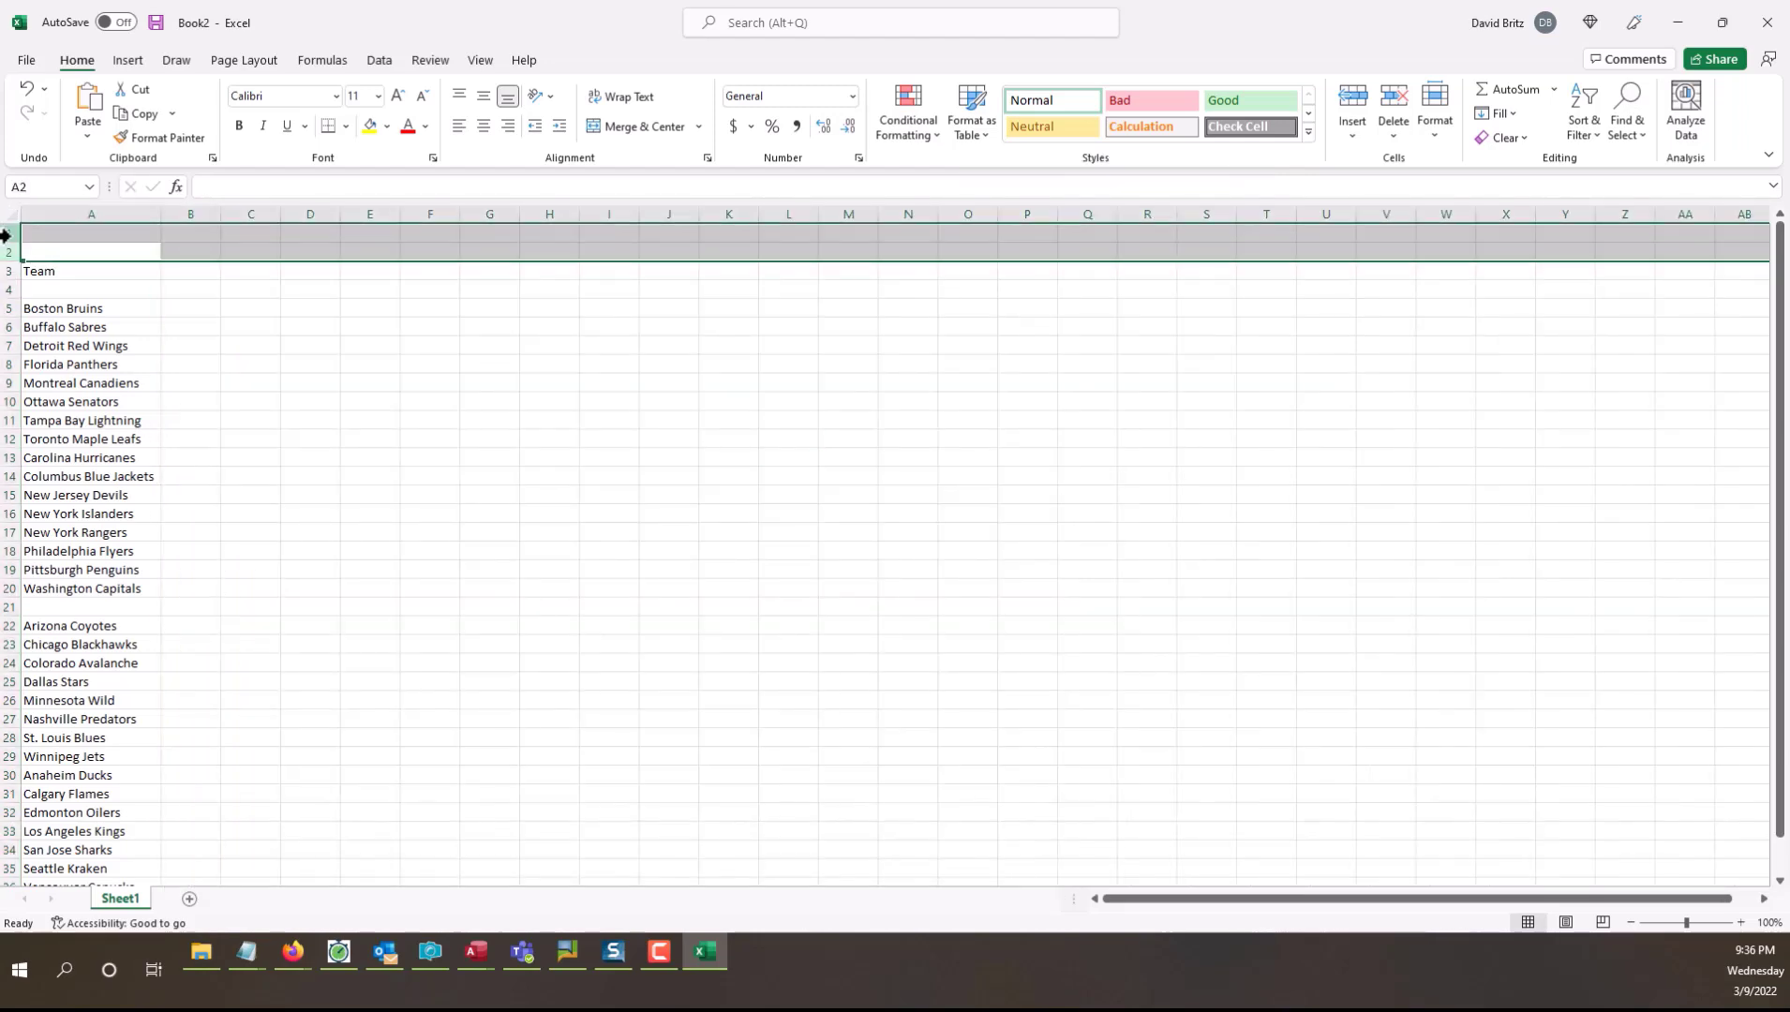
{"action": "right_click", "coordinate": [11, 225]}
{"action": "left_click", "coordinate": [65, 417]}
{"action": "left_click", "coordinate": [81, 234]}
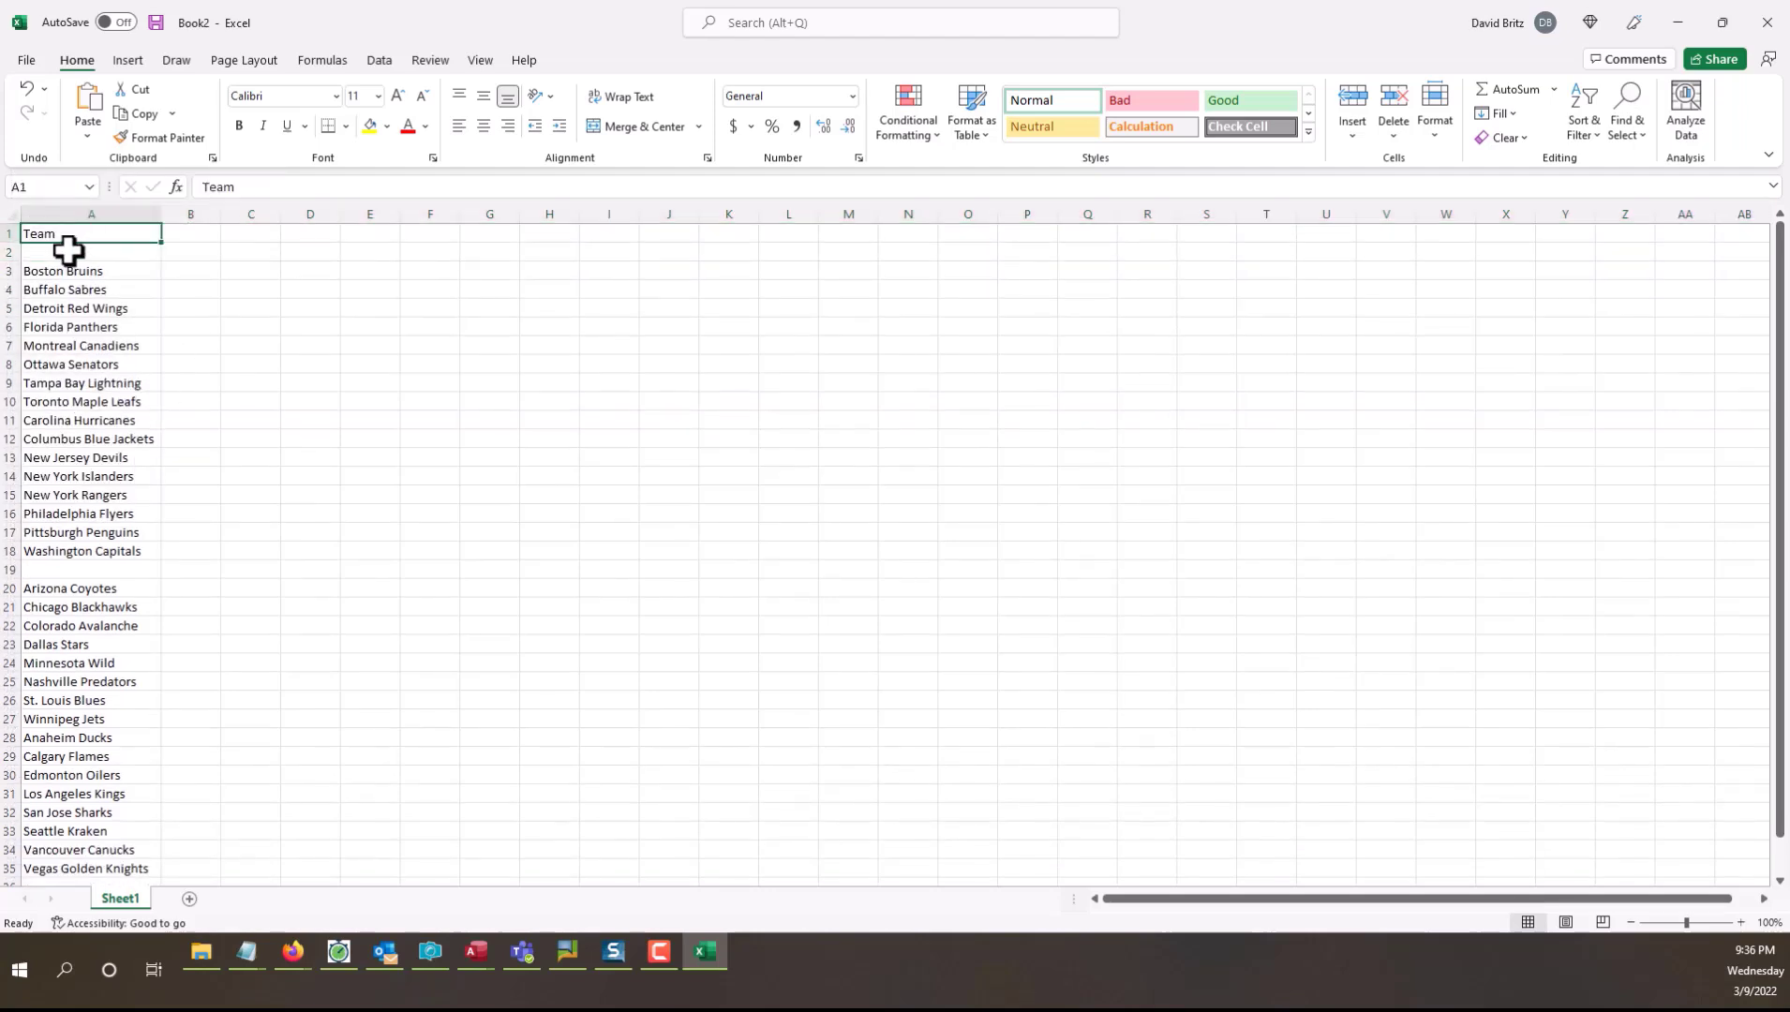
{"action": "right_click", "coordinate": [4, 253]}
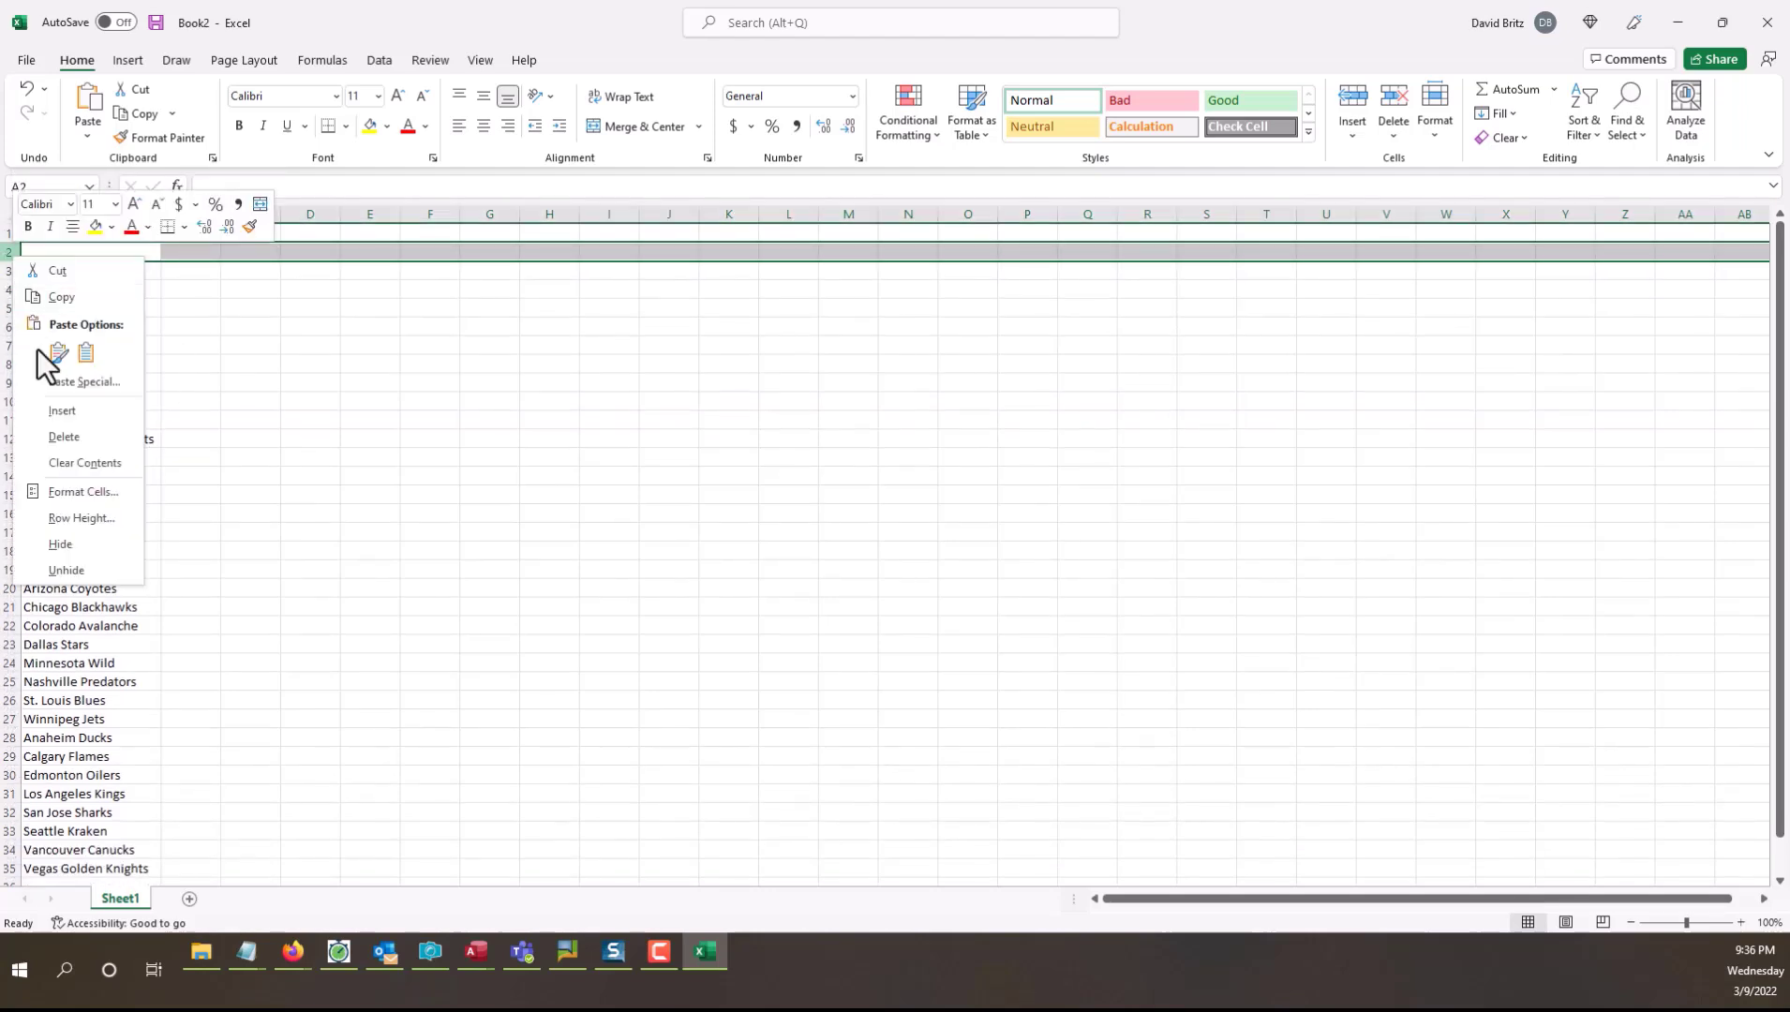
{"action": "left_click", "coordinate": [80, 439]}
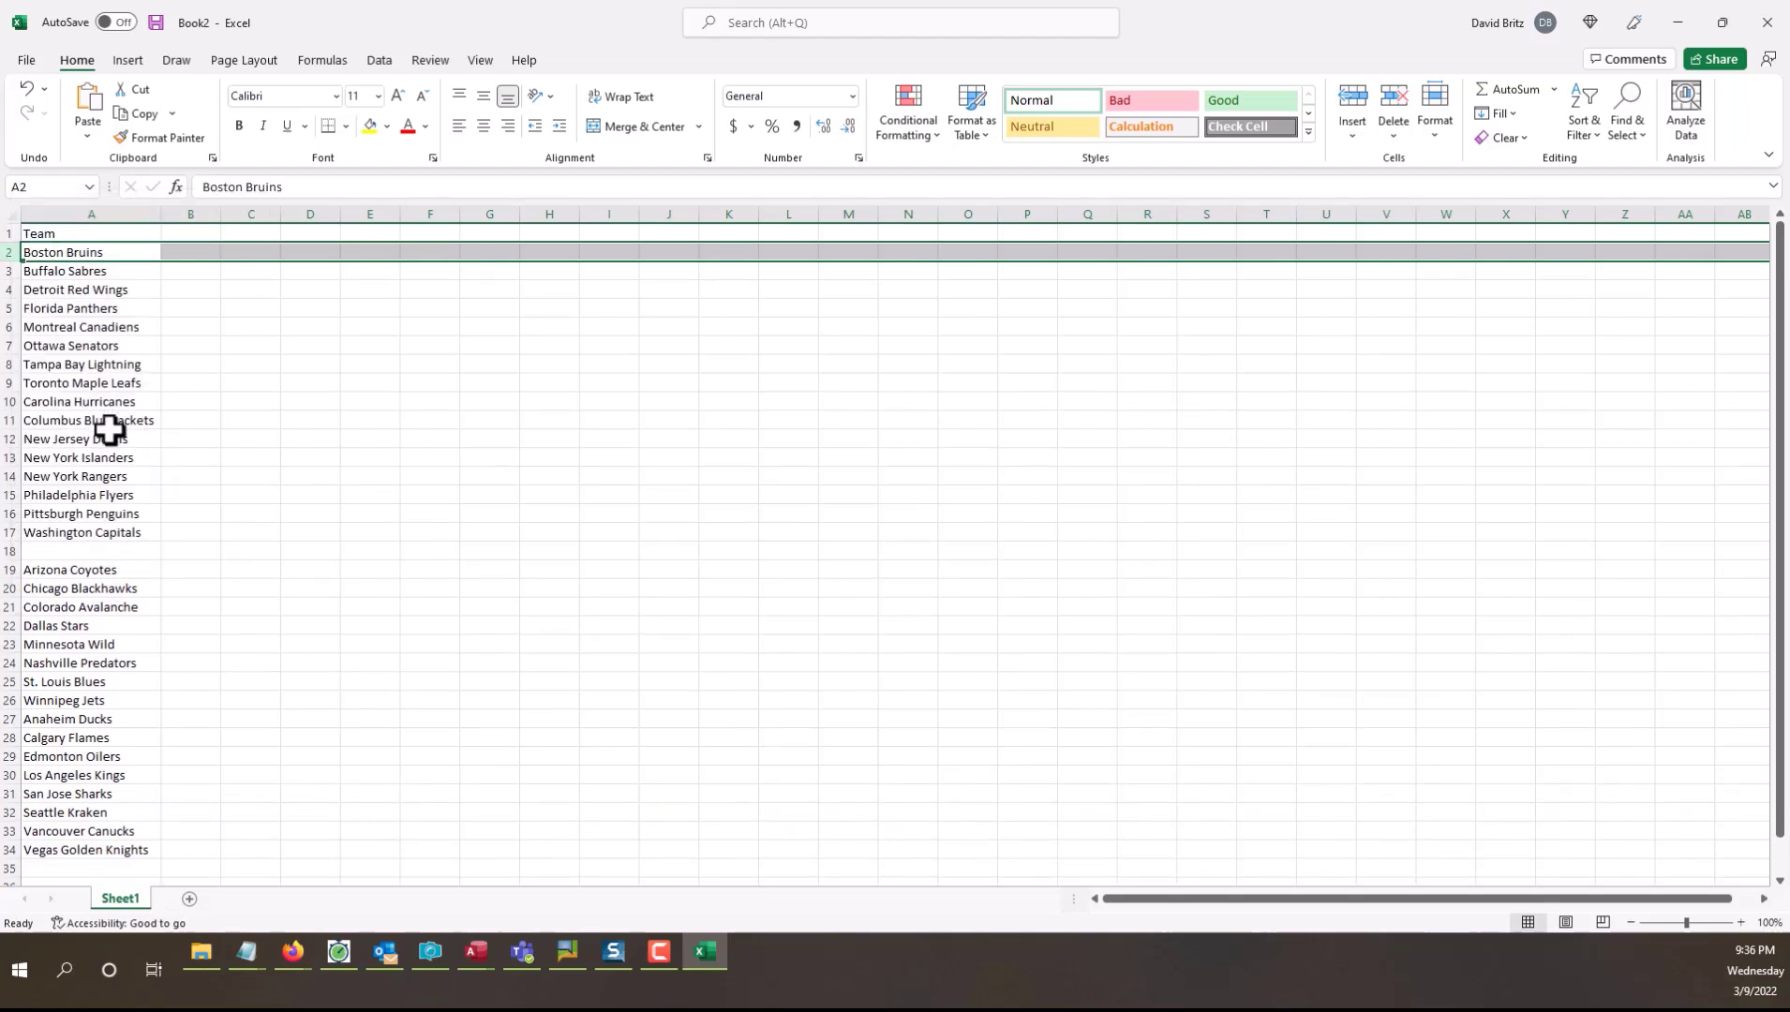
{"action": "right_click", "coordinate": [9, 552]}
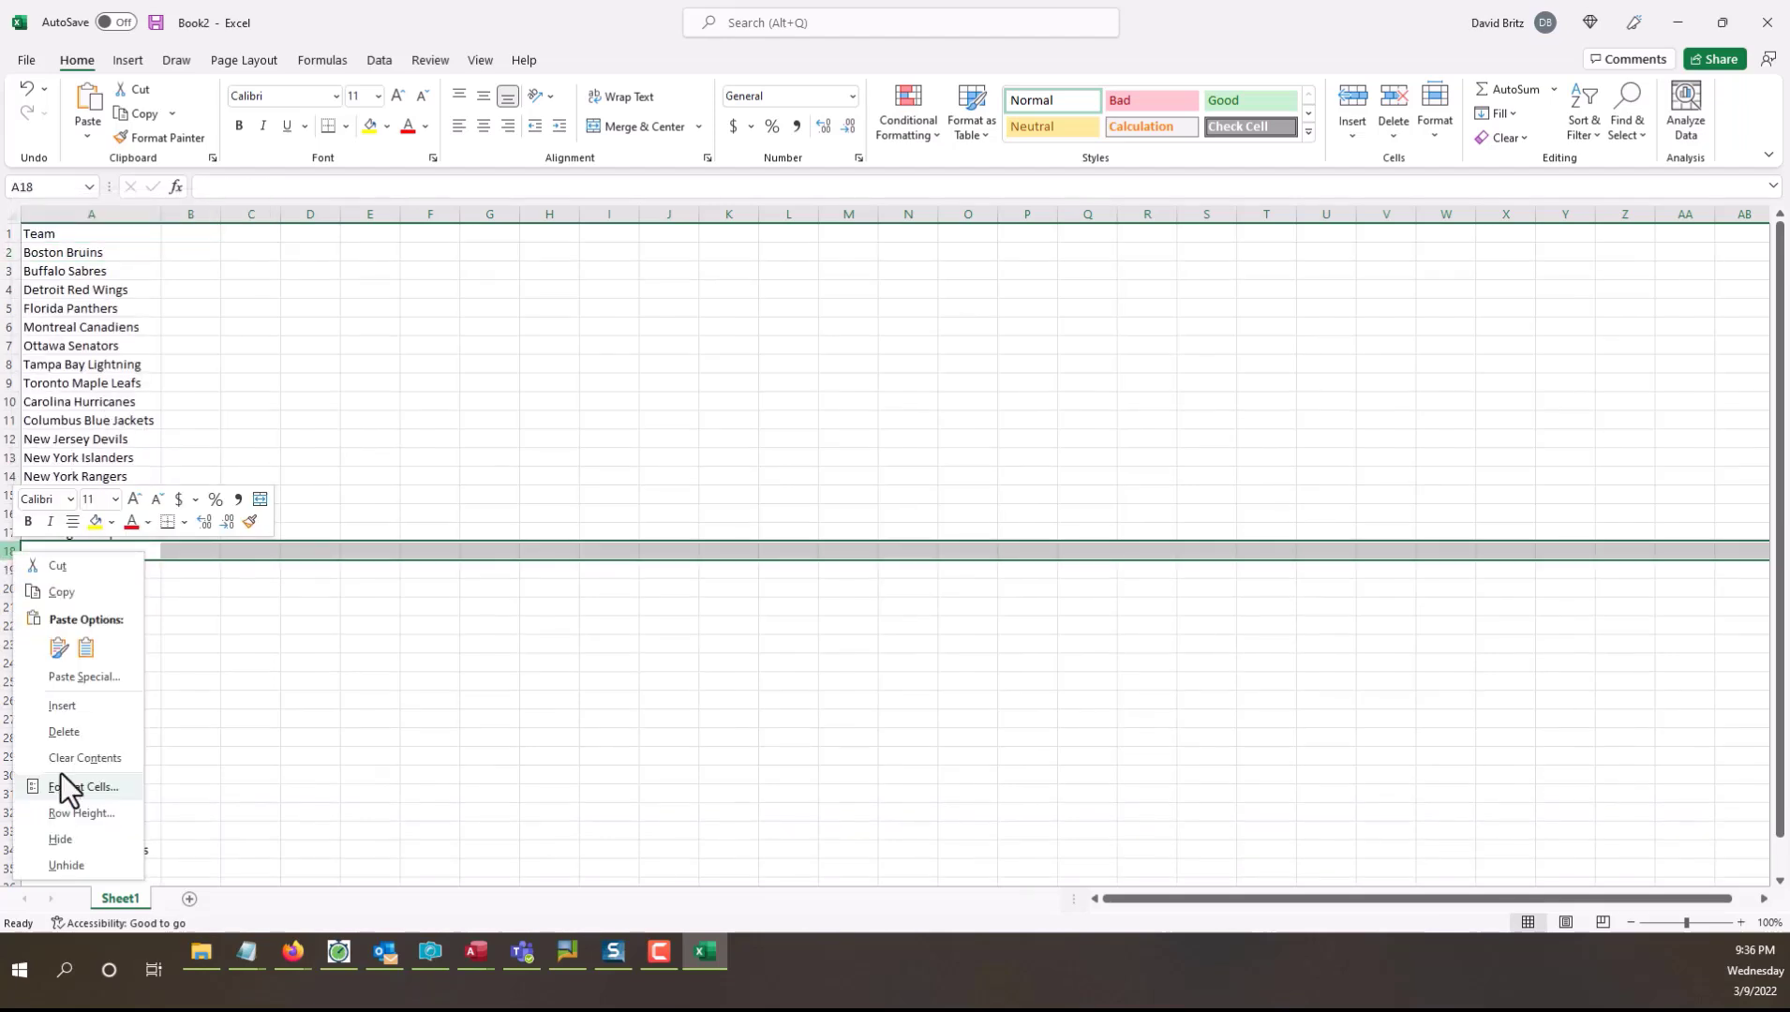
{"action": "left_click", "coordinate": [67, 737]}
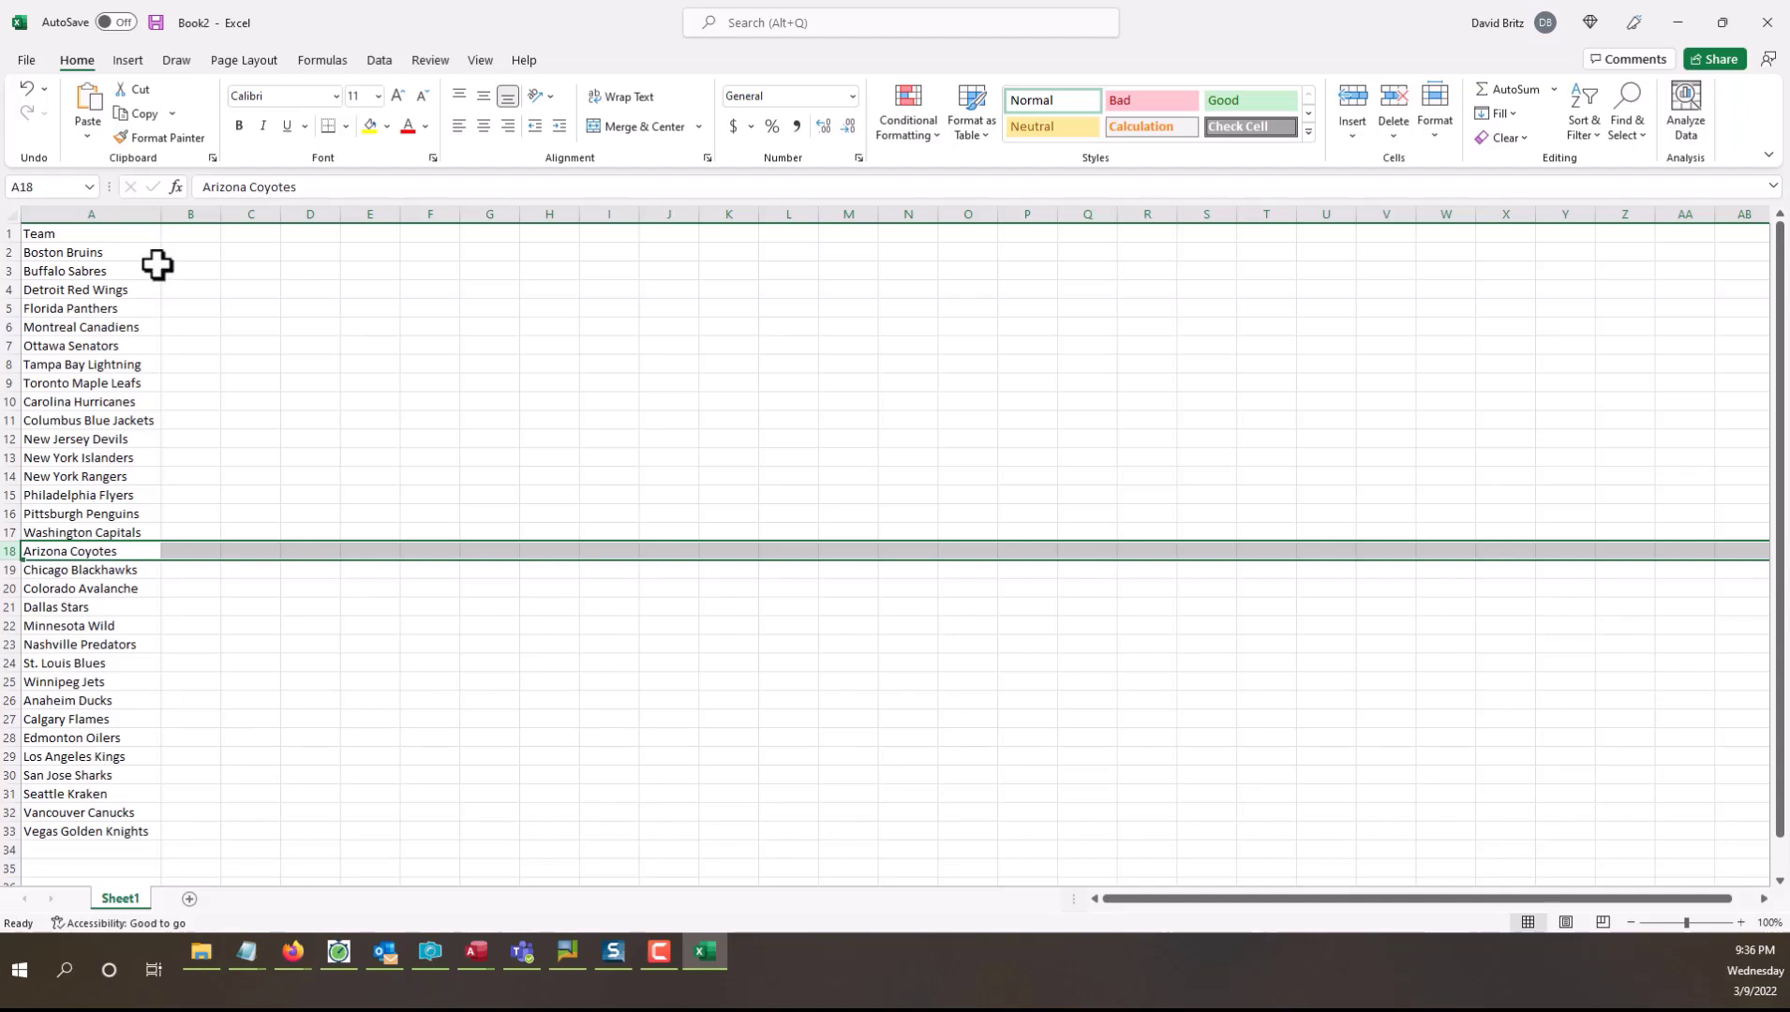
Step: With cell A1 active, save the workbook as Teams in the Current Jobs folder and close it
{"action": "key", "text": "ctrl+Home"}
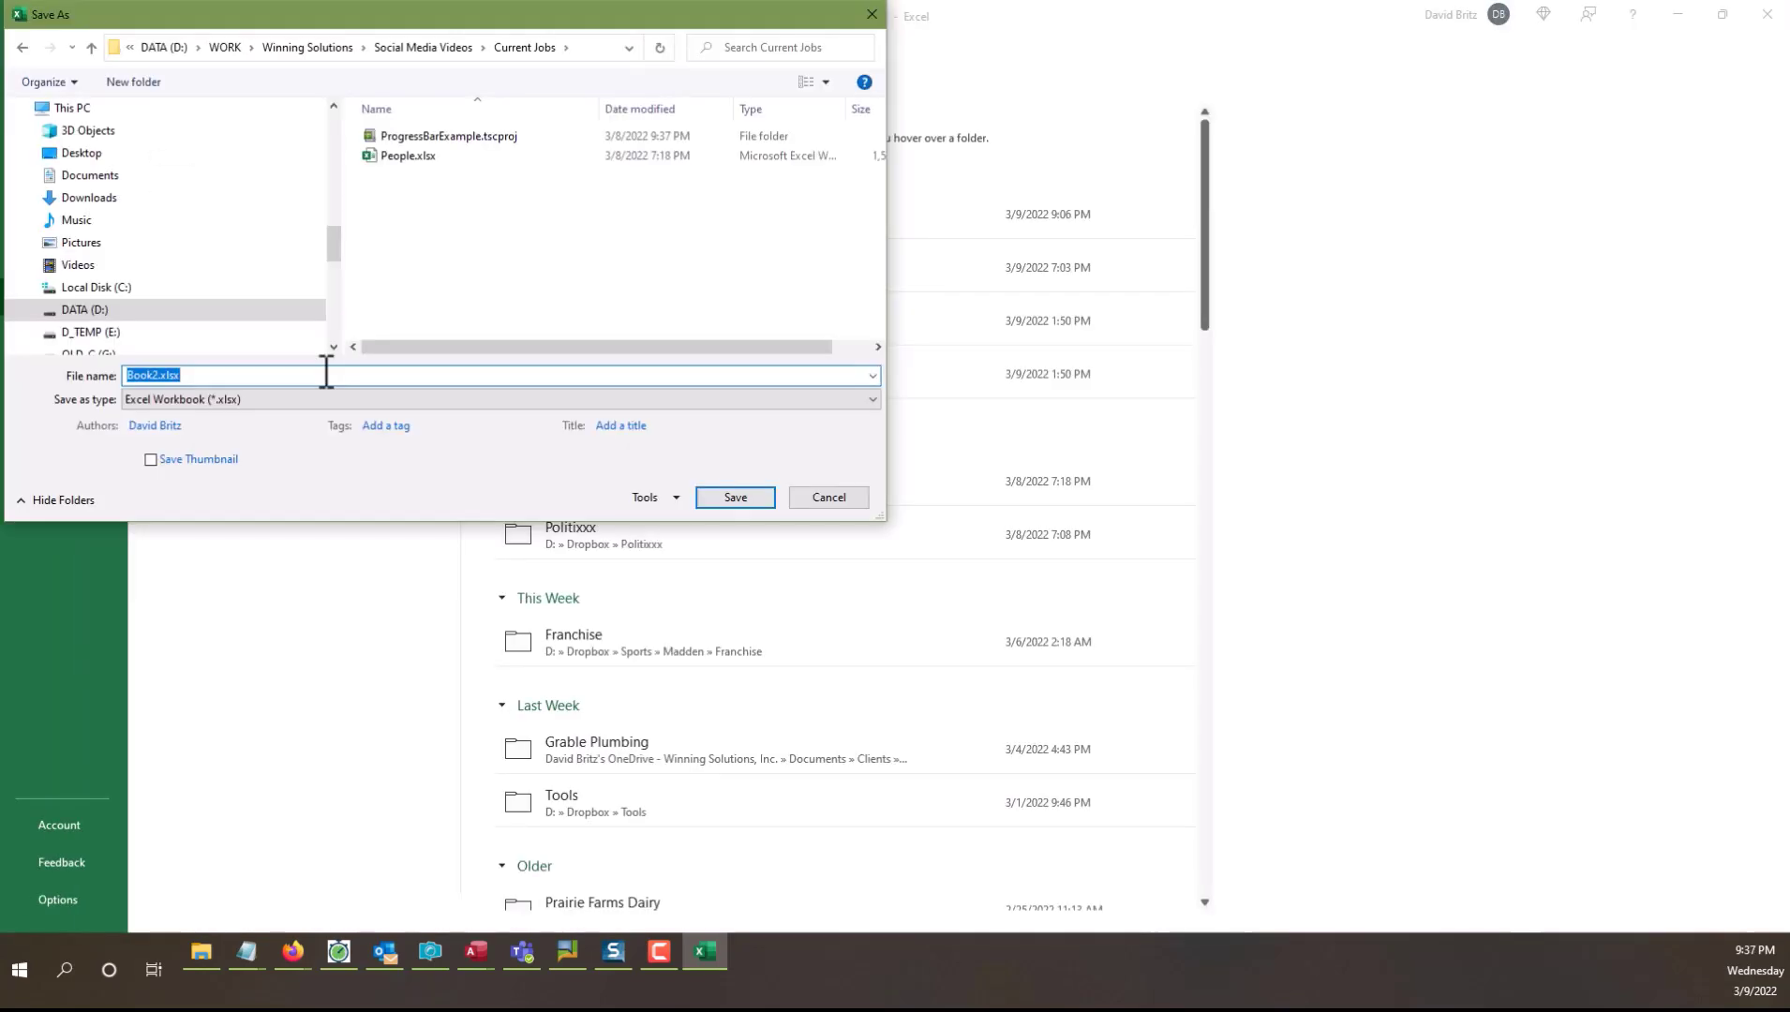
{"action": "type", "text": "Teams"}
{"action": "left_click", "coordinate": [735, 497]}
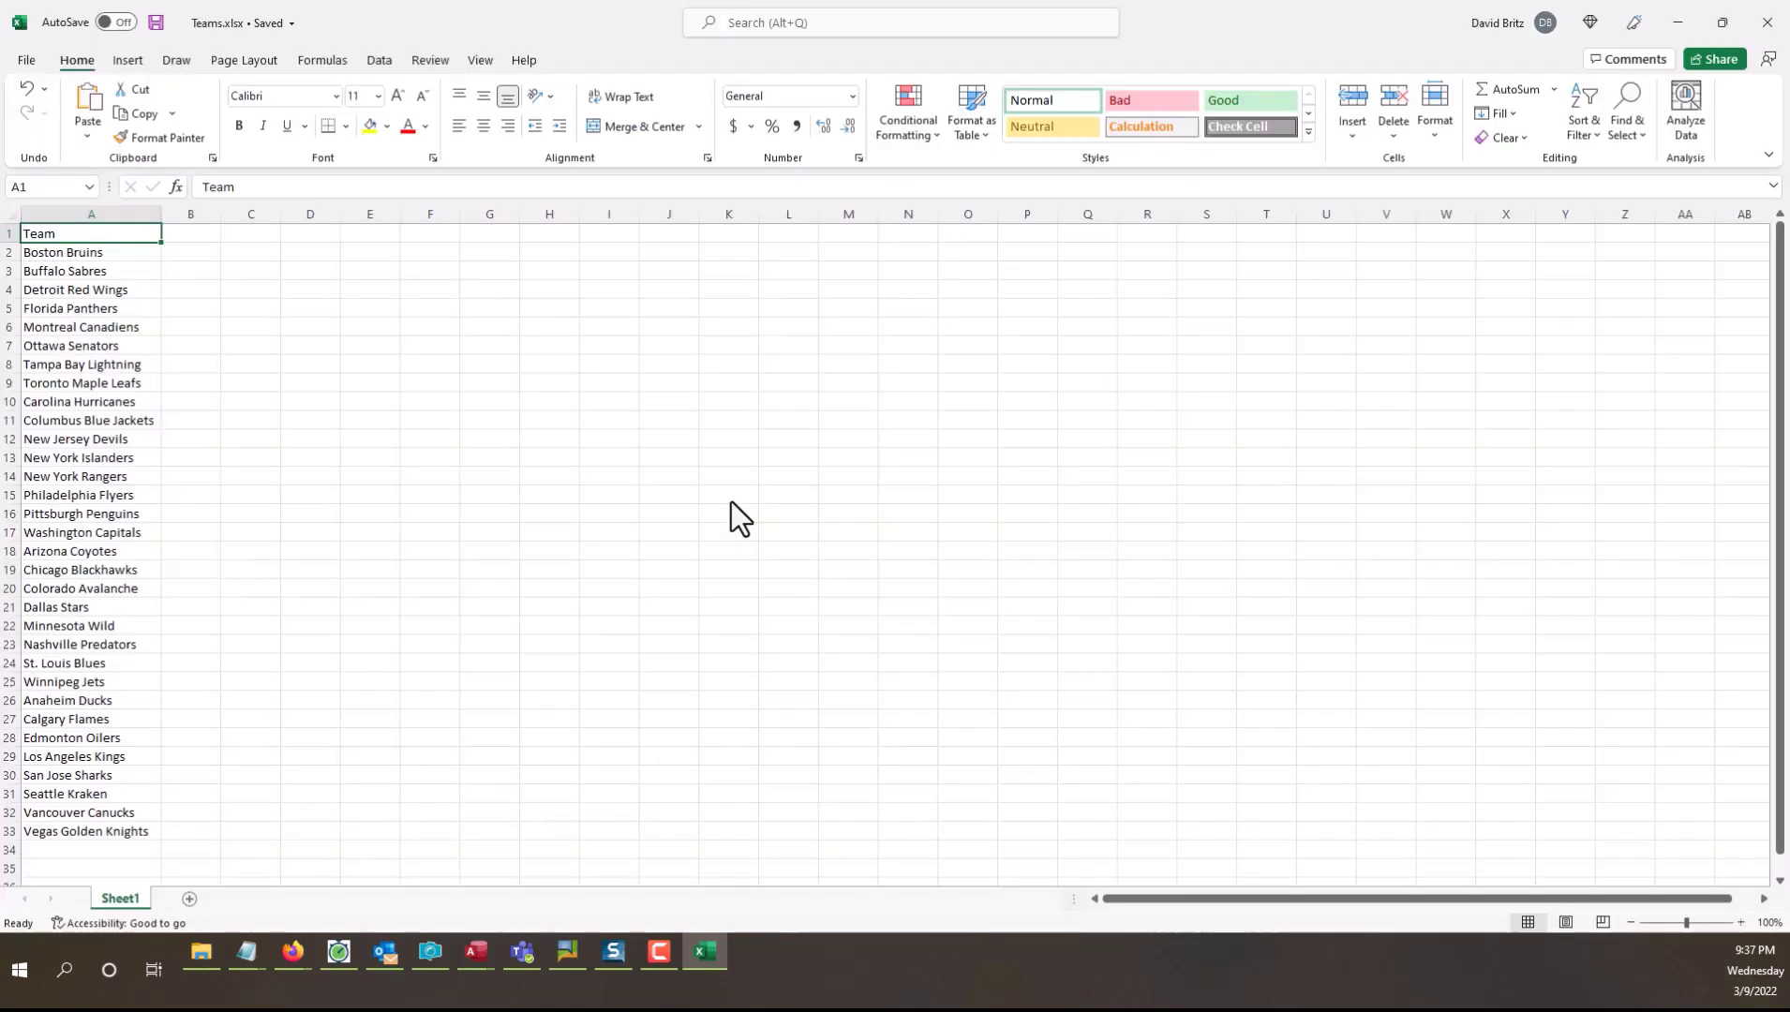
{"action": "left_click", "coordinate": [731, 501]}
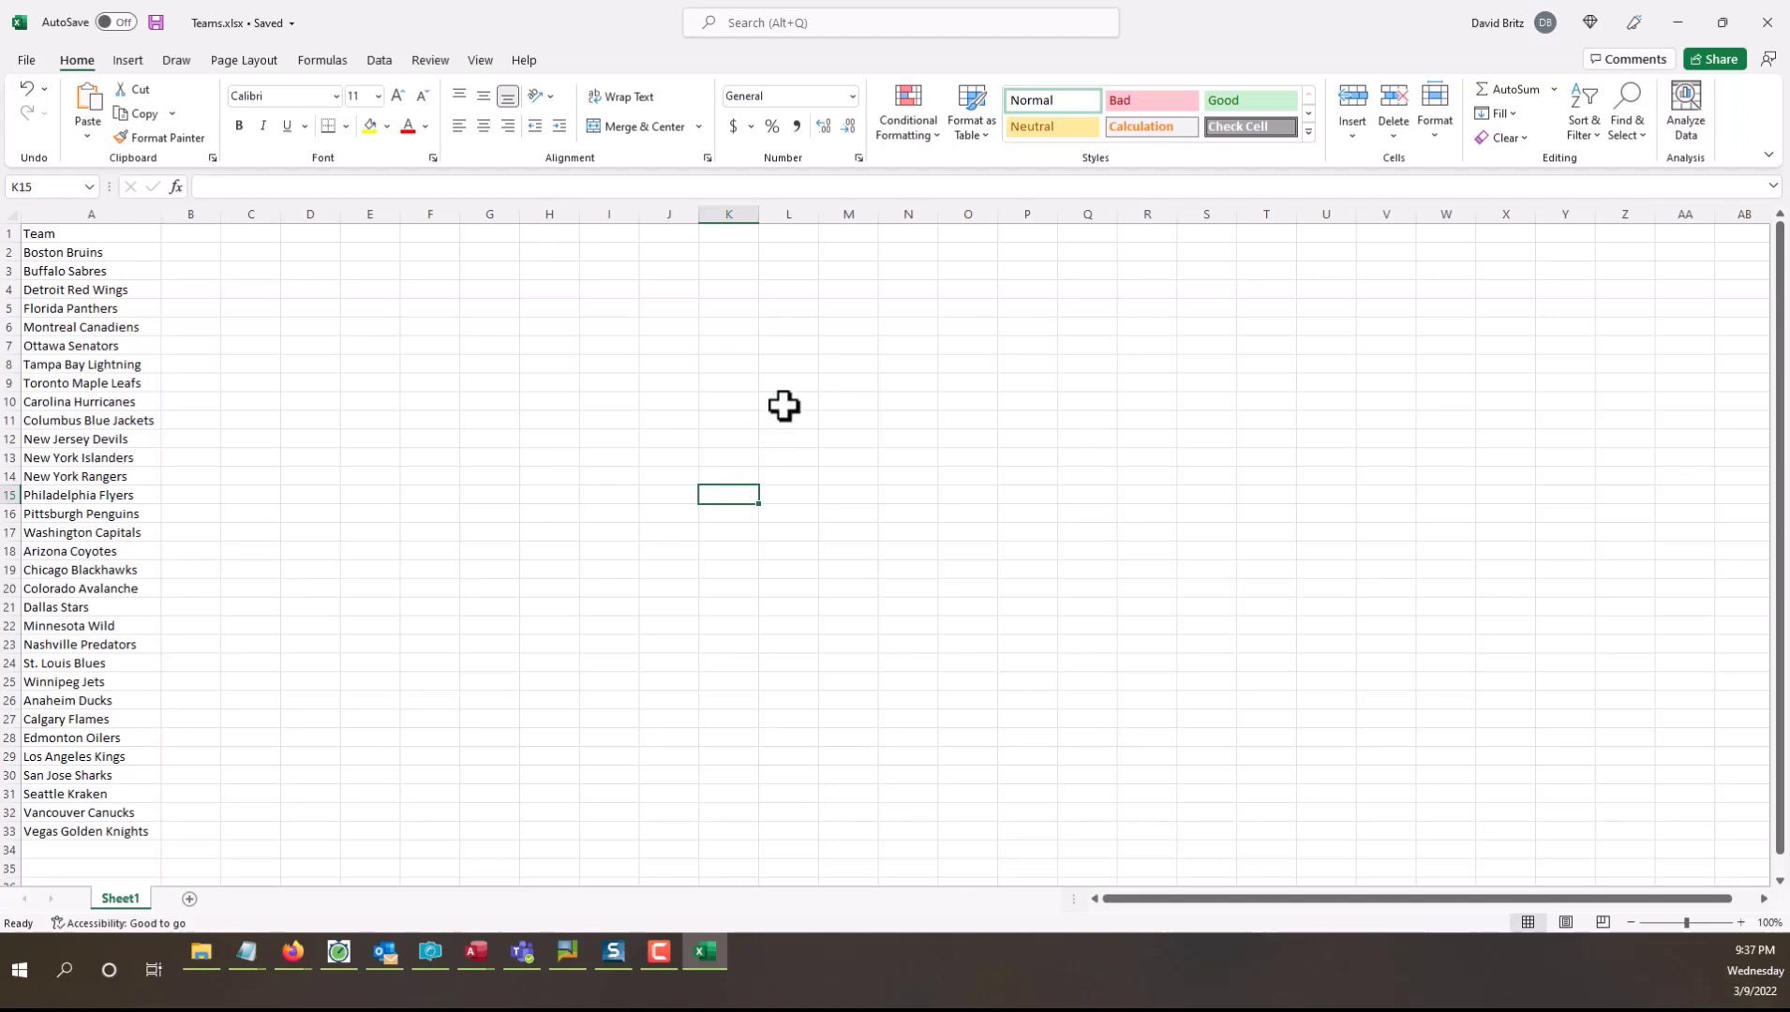
{"action": "left_click", "coordinate": [1775, 28]}
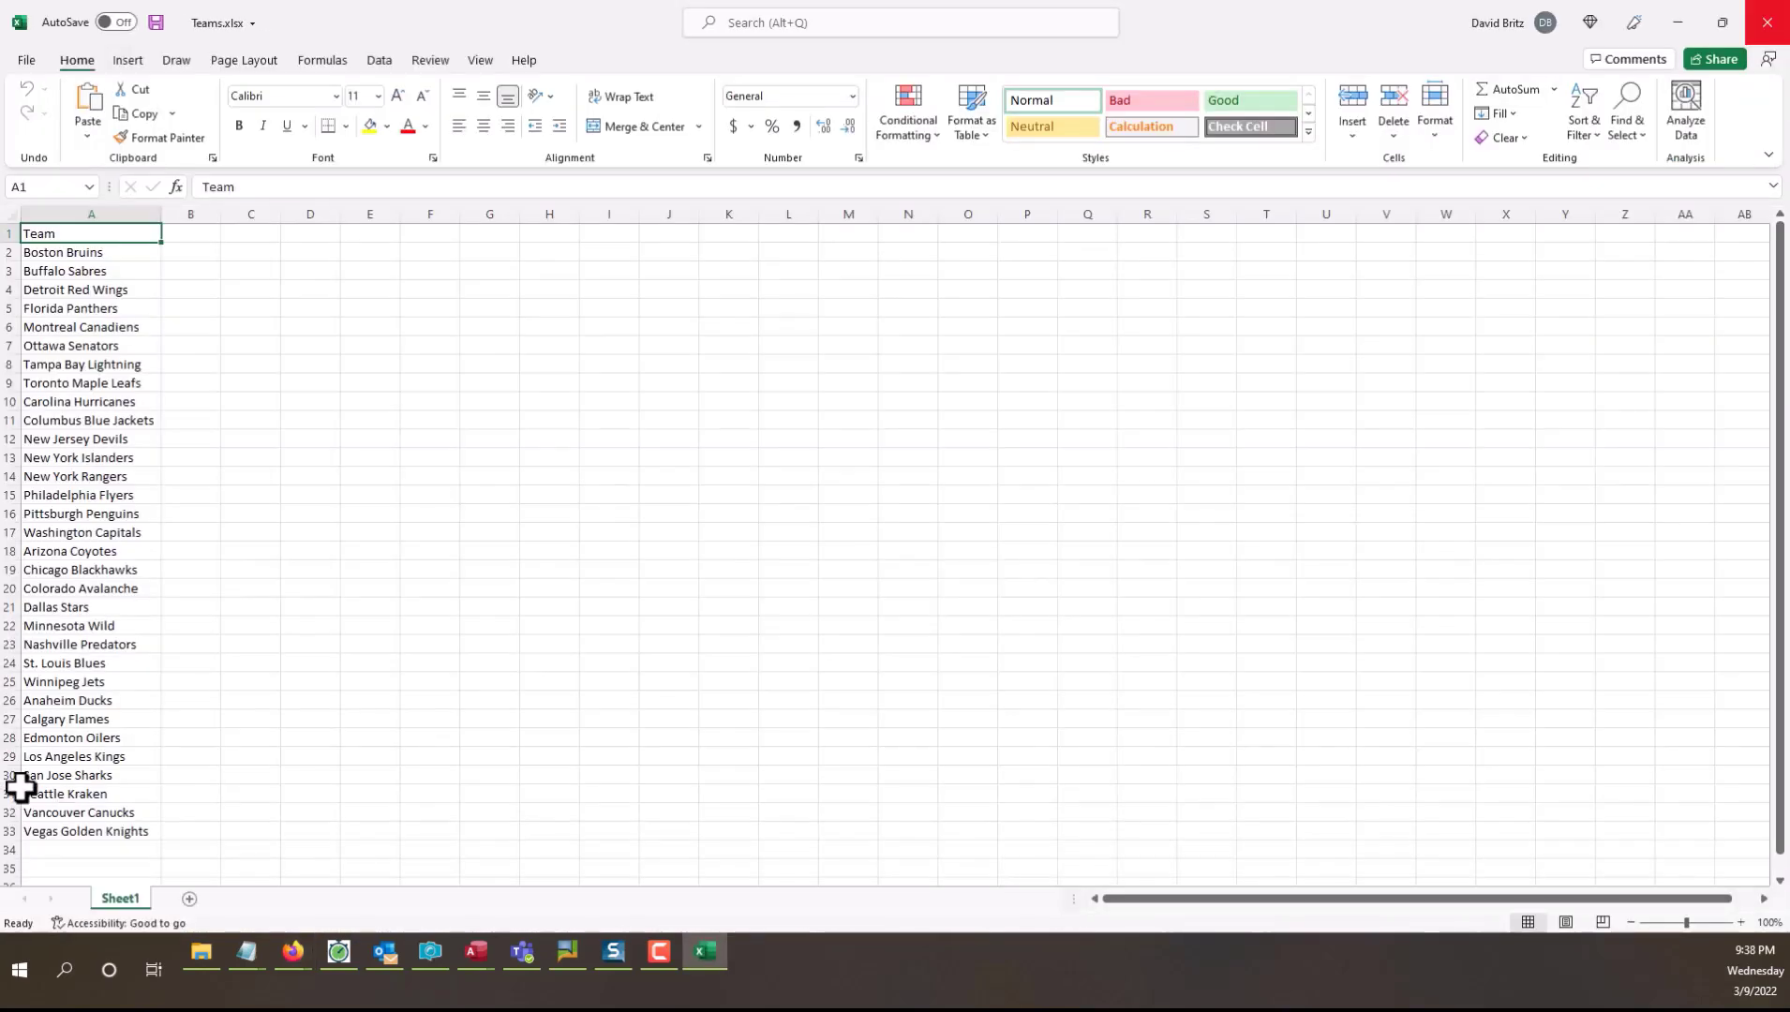
Step: Rename Sheet1 of the Teams.xlsx workbook as Teams
{"action": "left_click", "coordinate": [510, 703]}
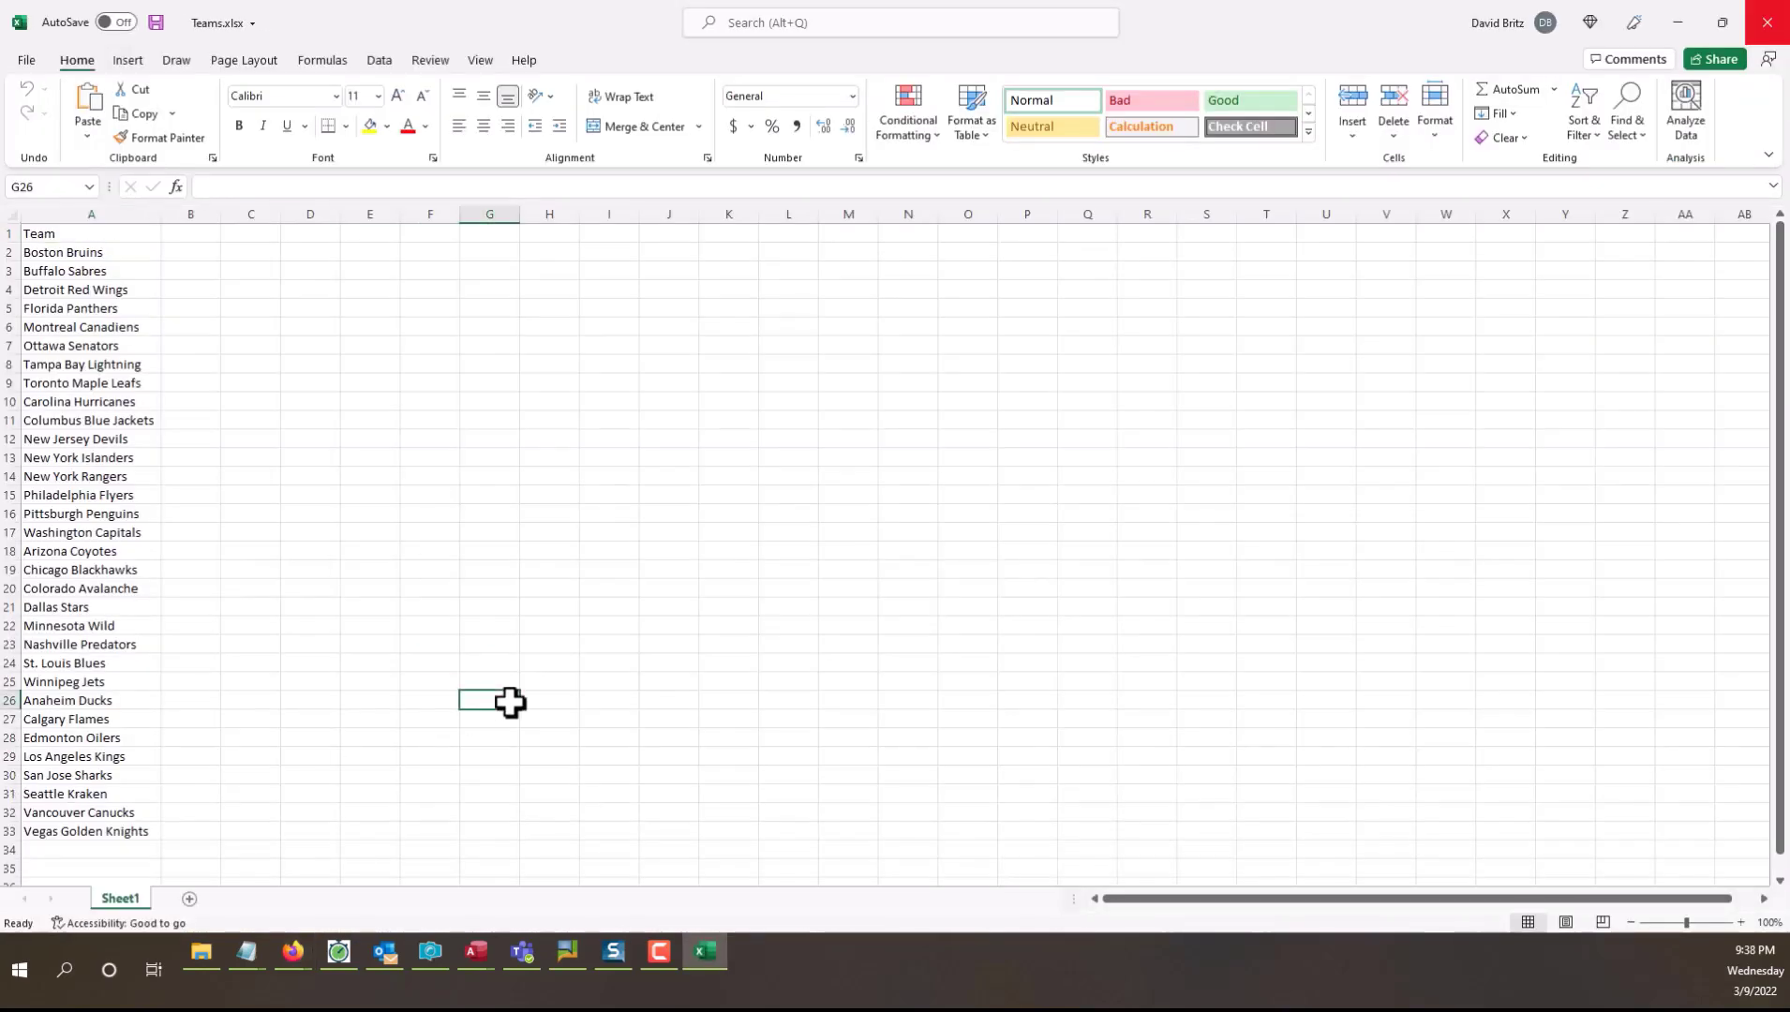
{"action": "double_click", "coordinate": [134, 896]}
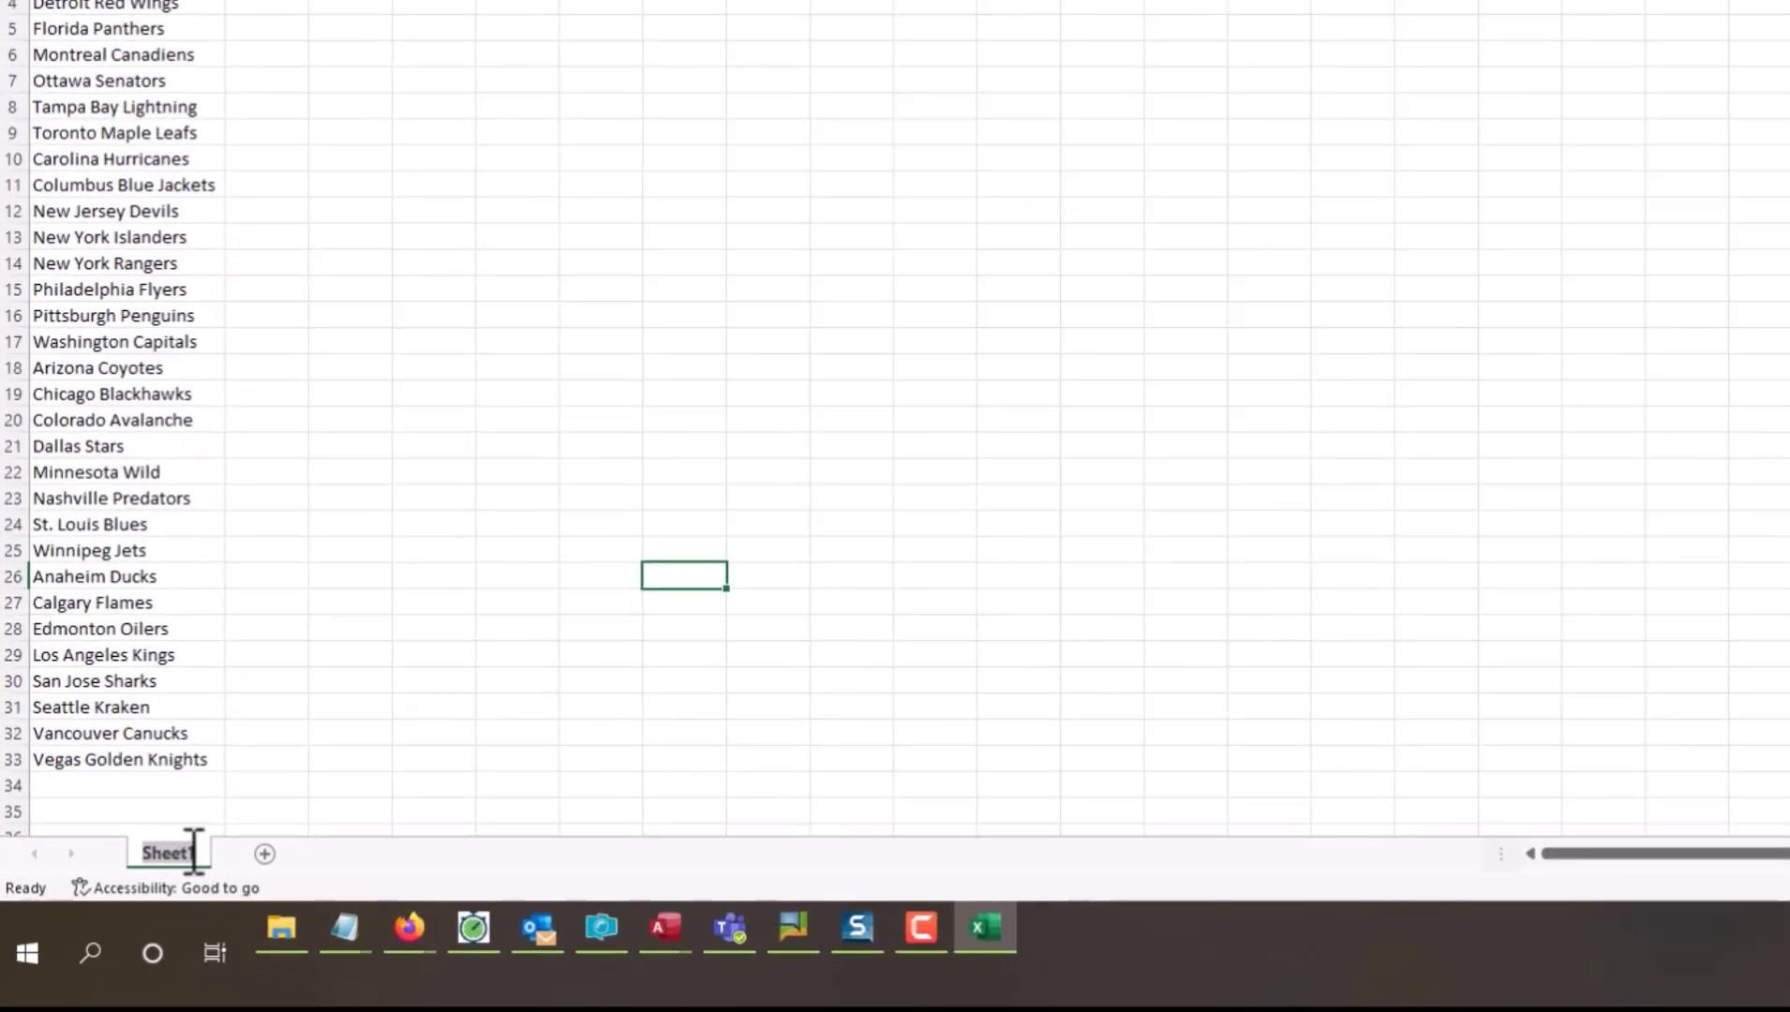
{"action": "key", "text": "BackSpace"}
{"action": "type", "text": "Tea"}
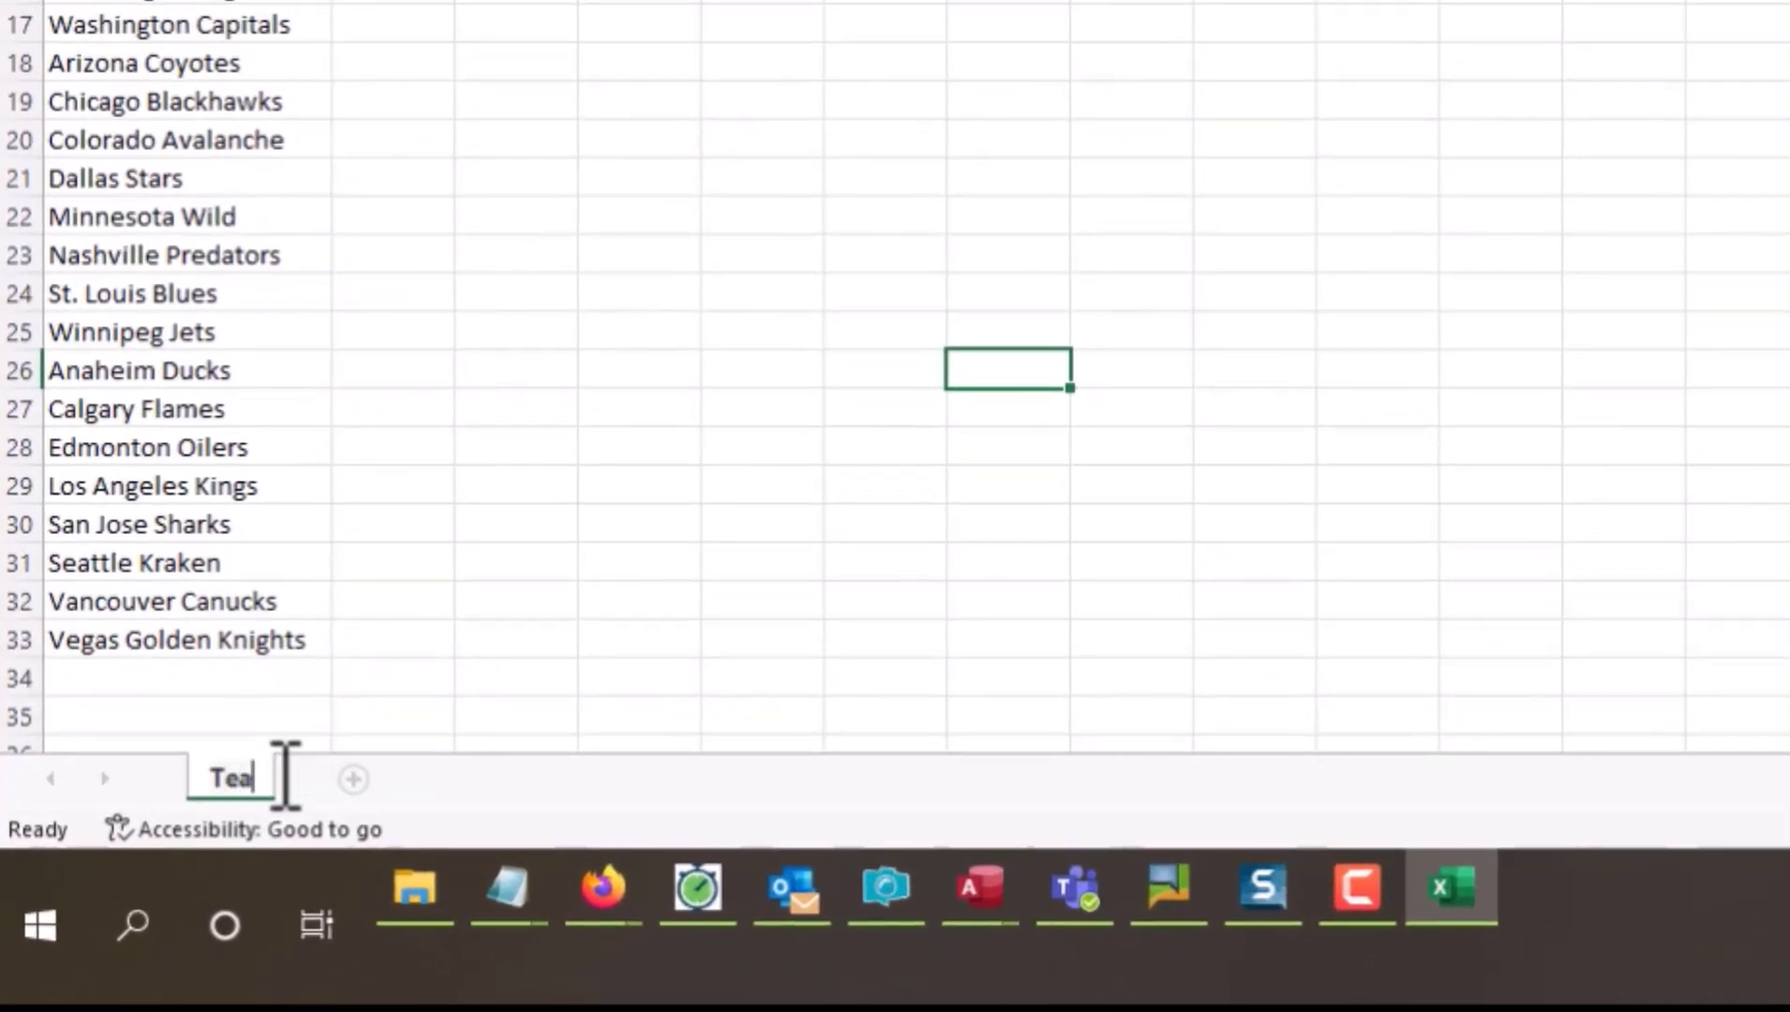
{"action": "type", "text": "ms"}
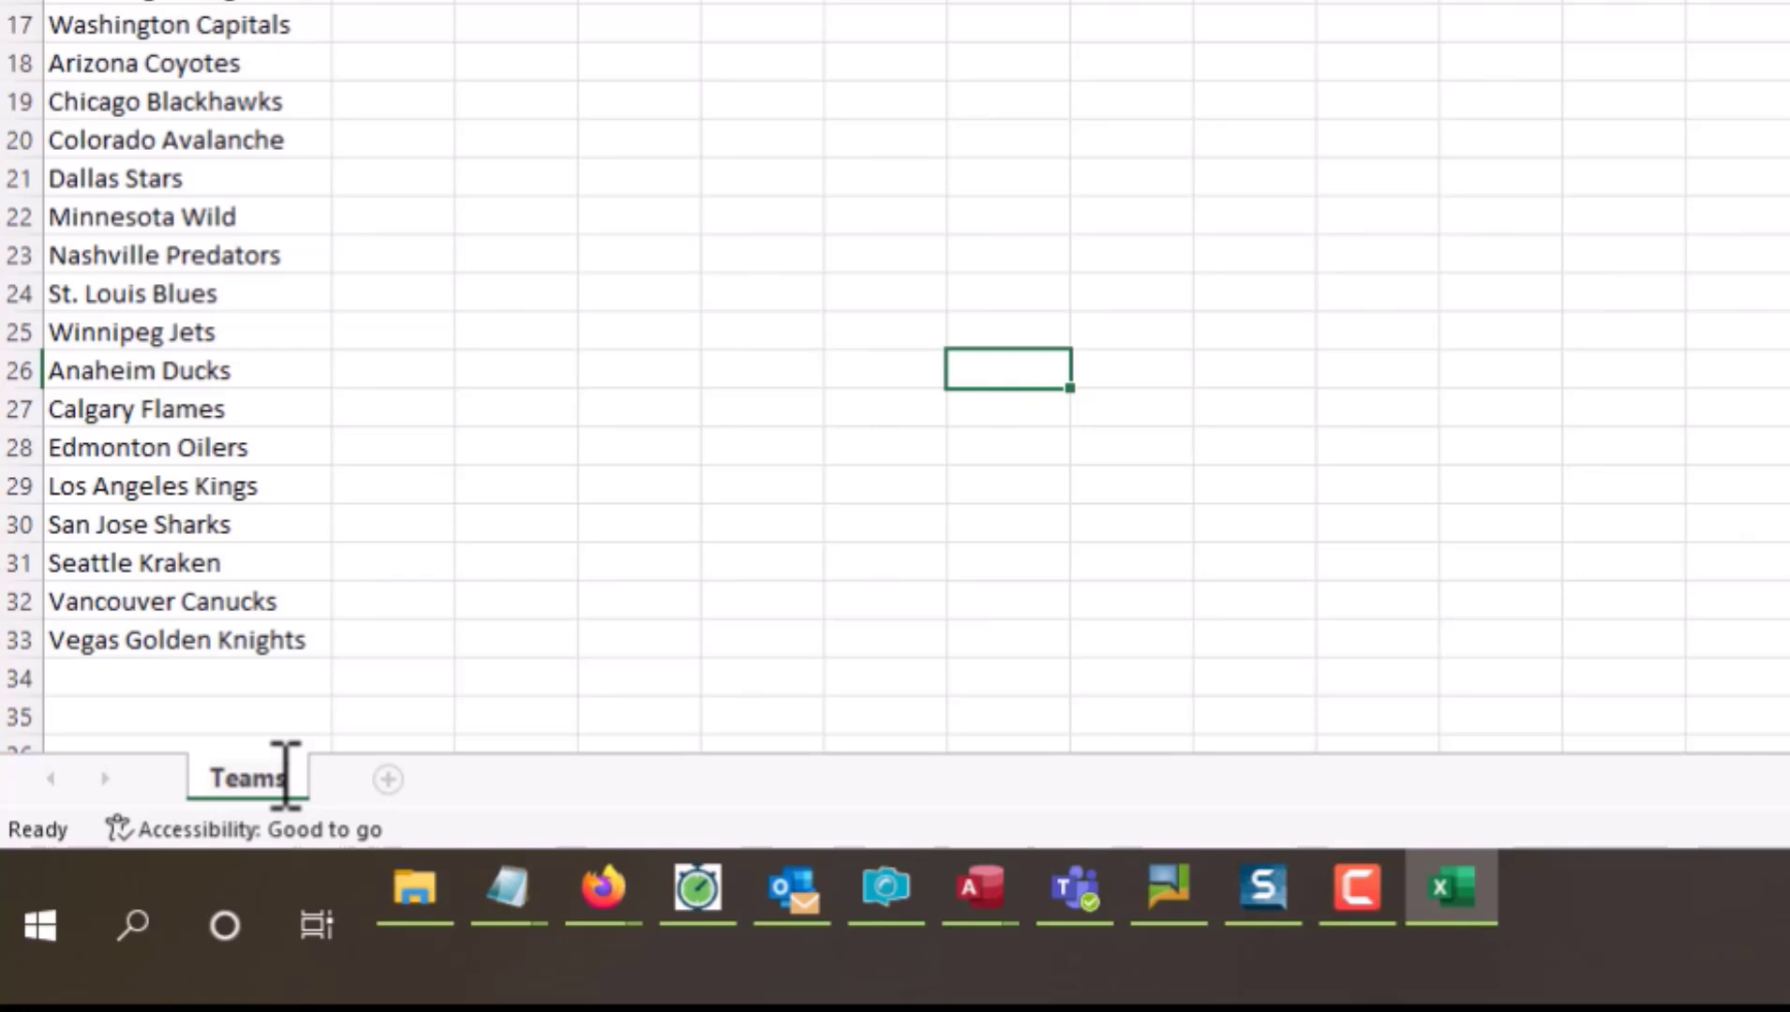
{"action": "key", "text": "Return"}
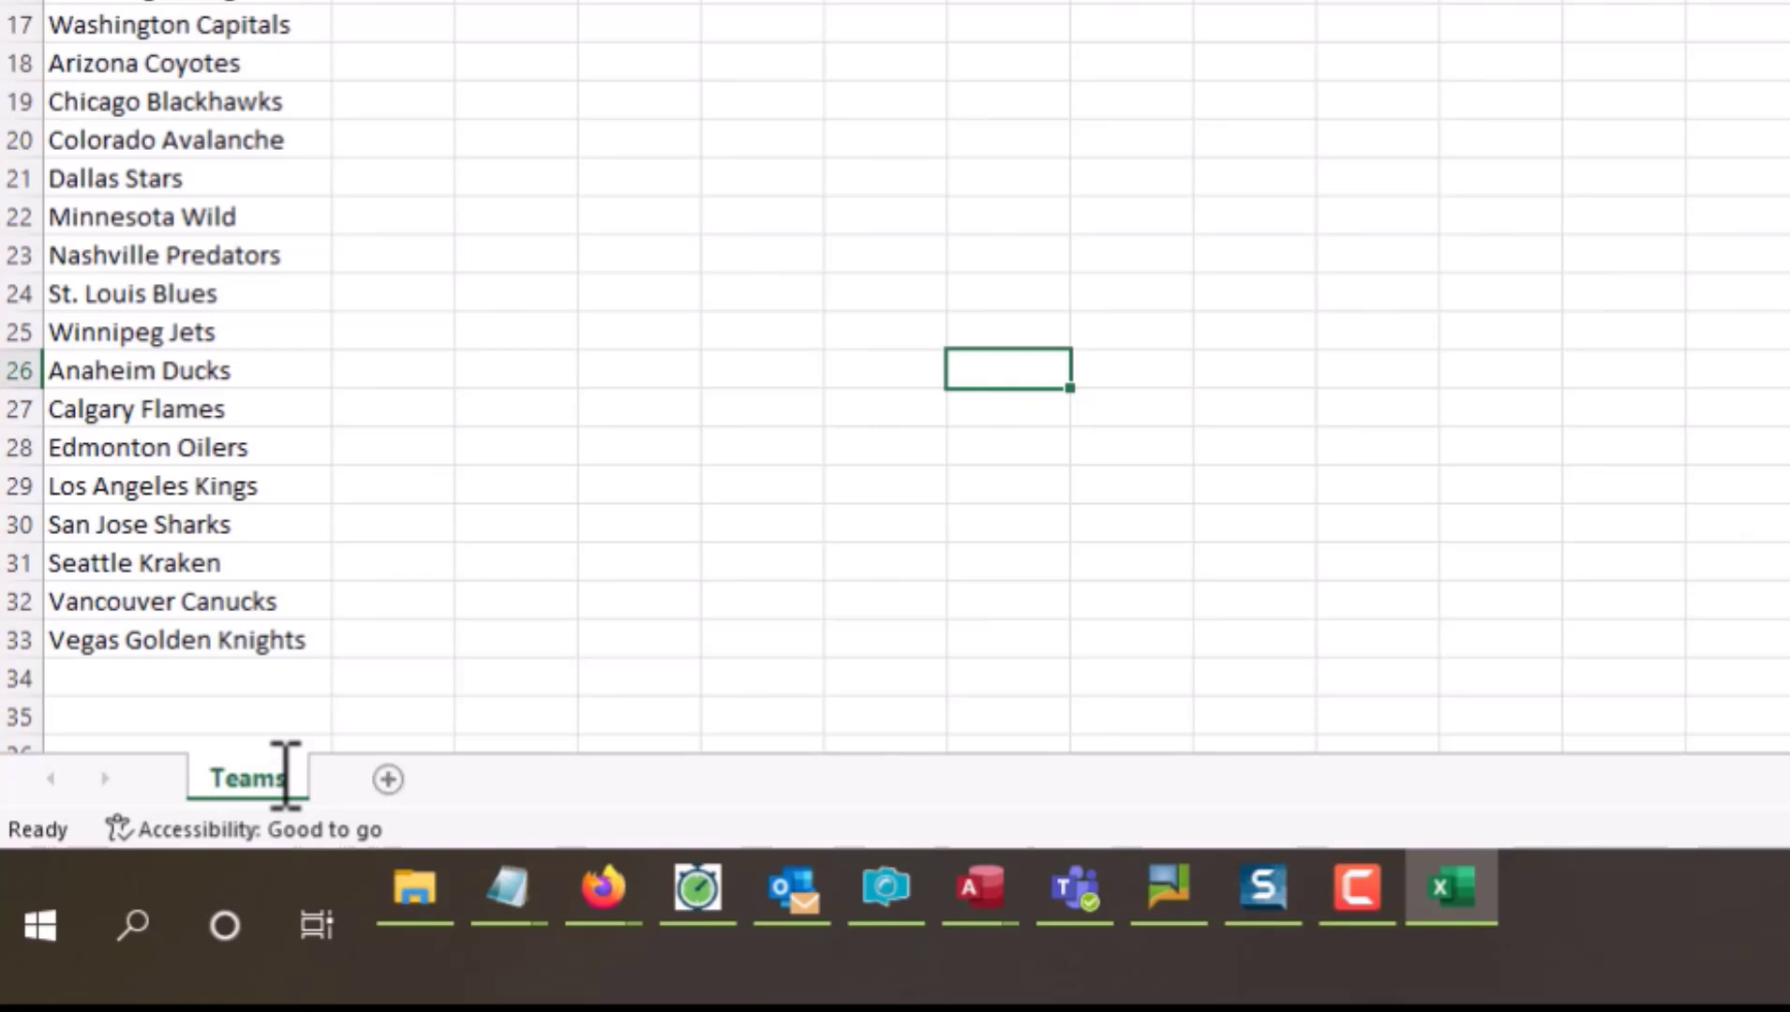
Step: Add a new worksheet after Teams and name it Players
{"action": "left_click", "coordinate": [387, 779]}
{"action": "double_click", "coordinate": [380, 779]}
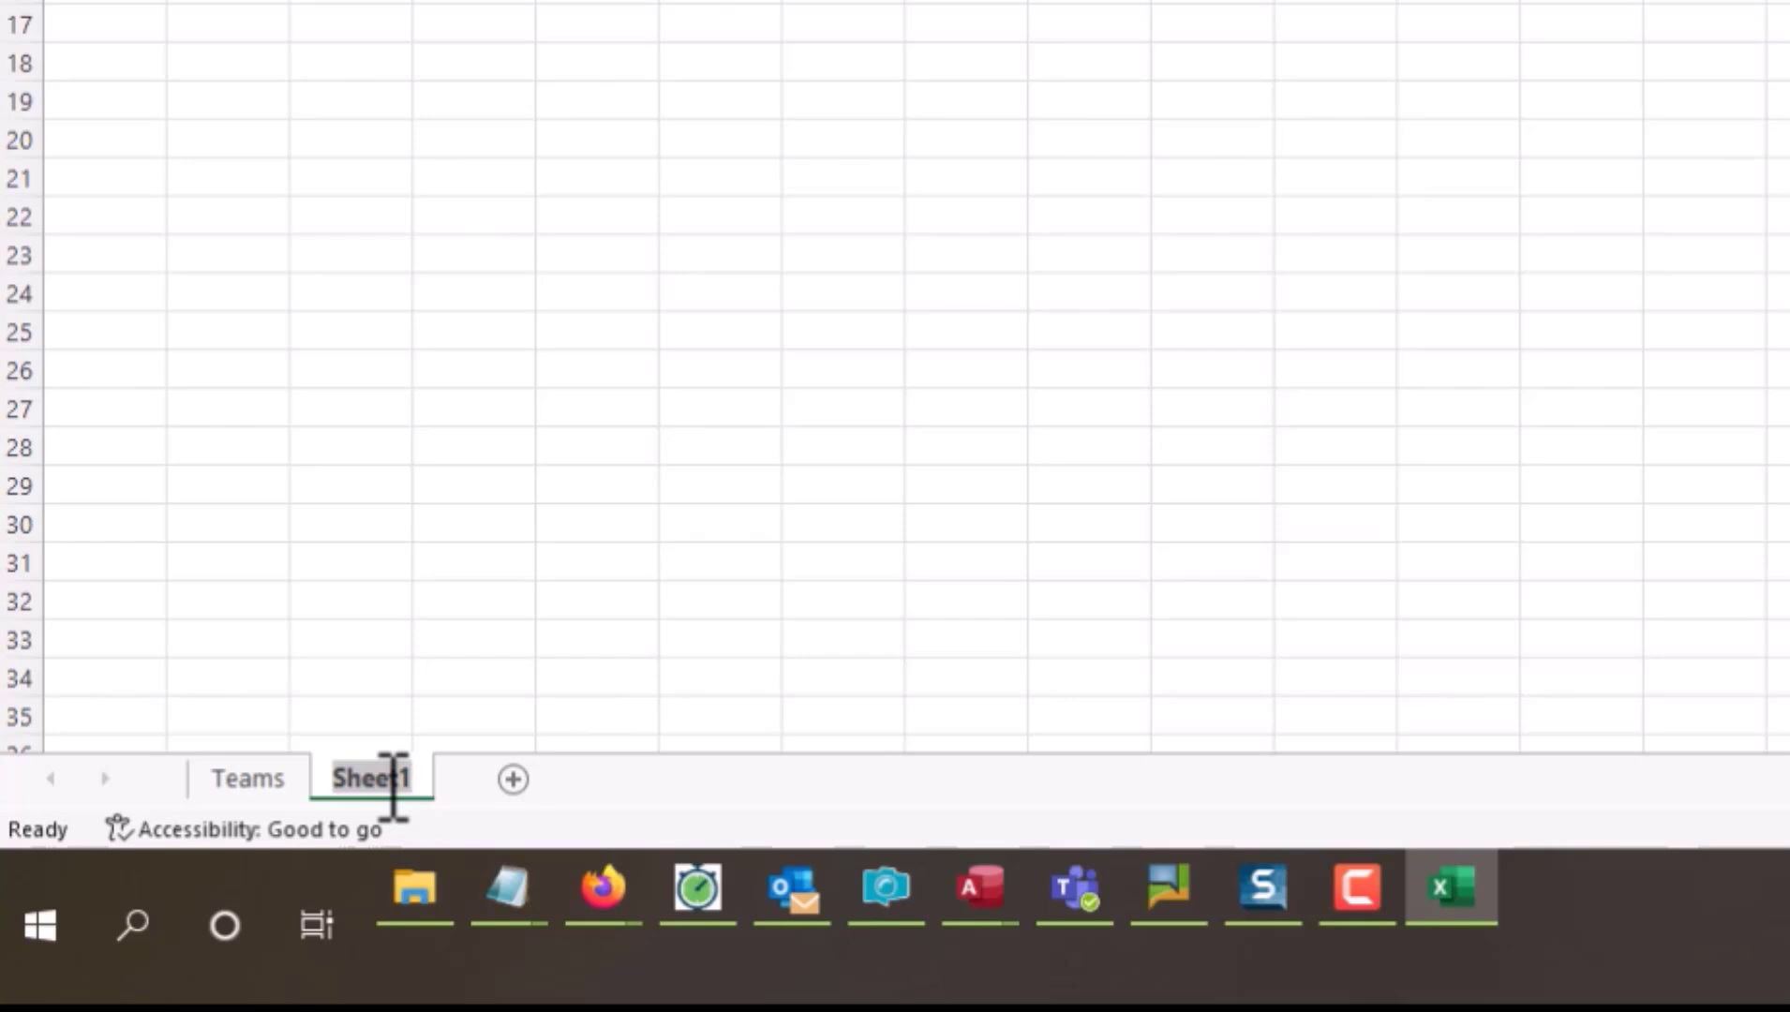
{"action": "type", "text": "Players"}
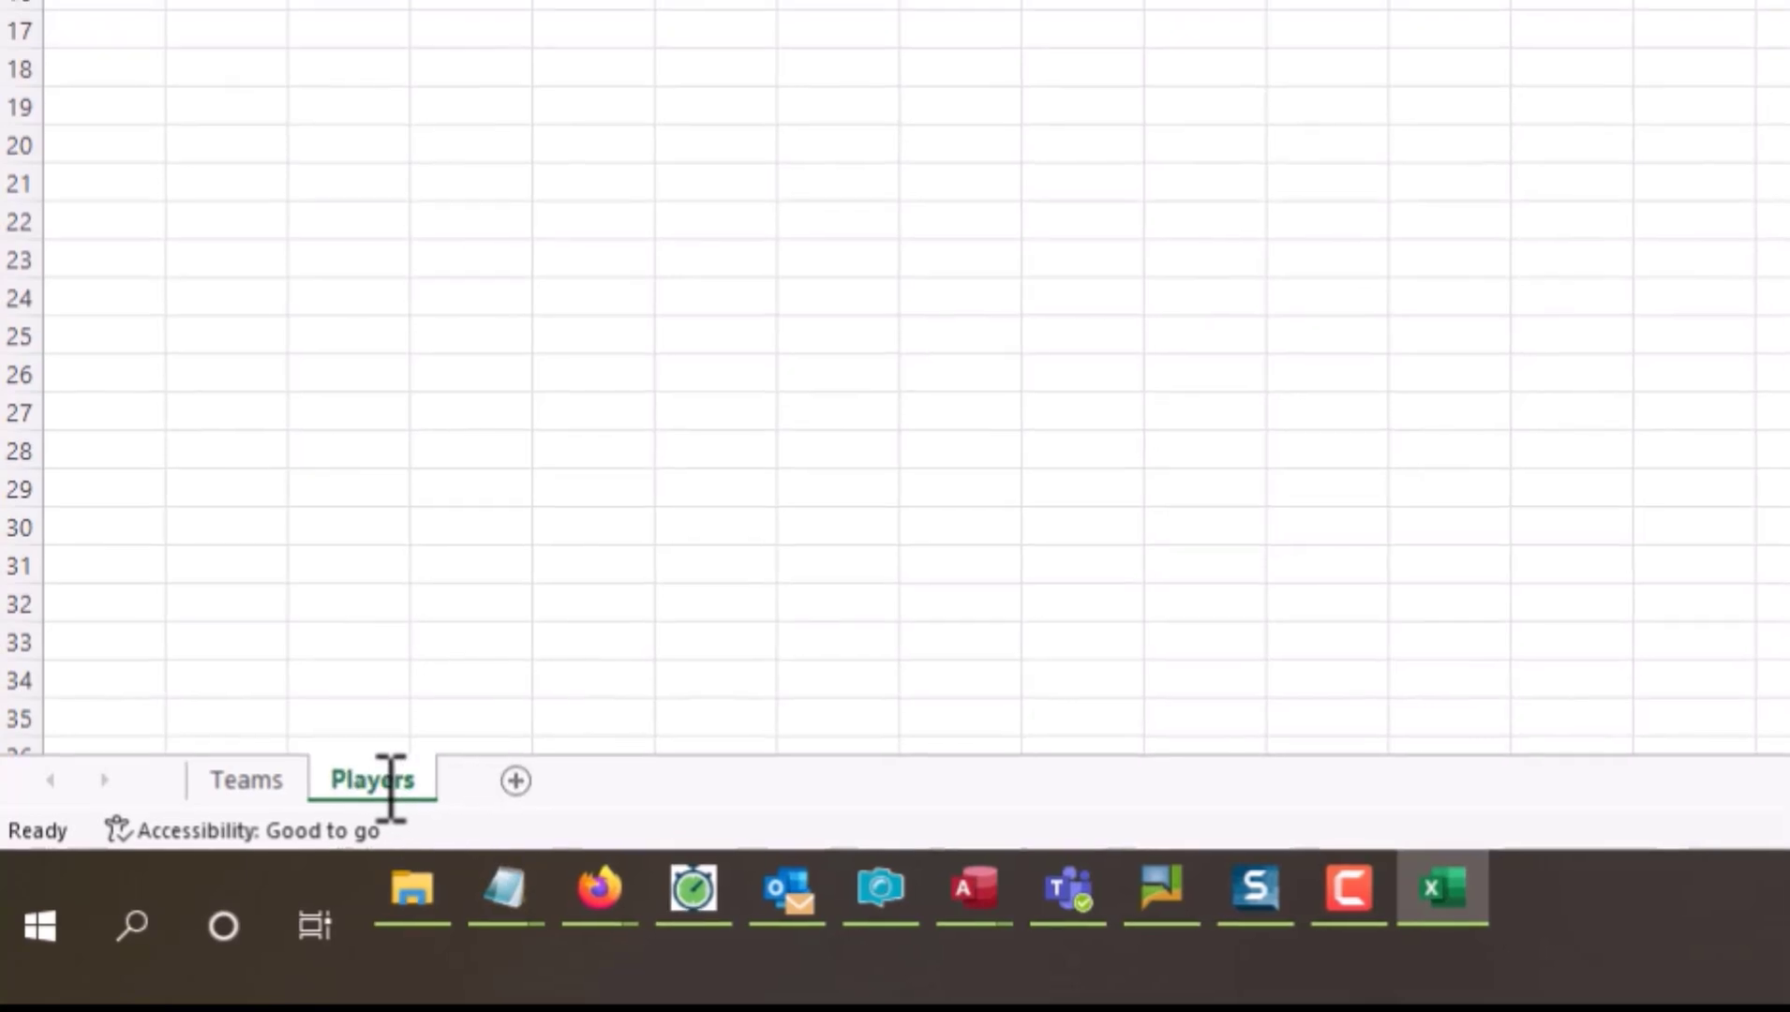
{"action": "key", "text": "Return"}
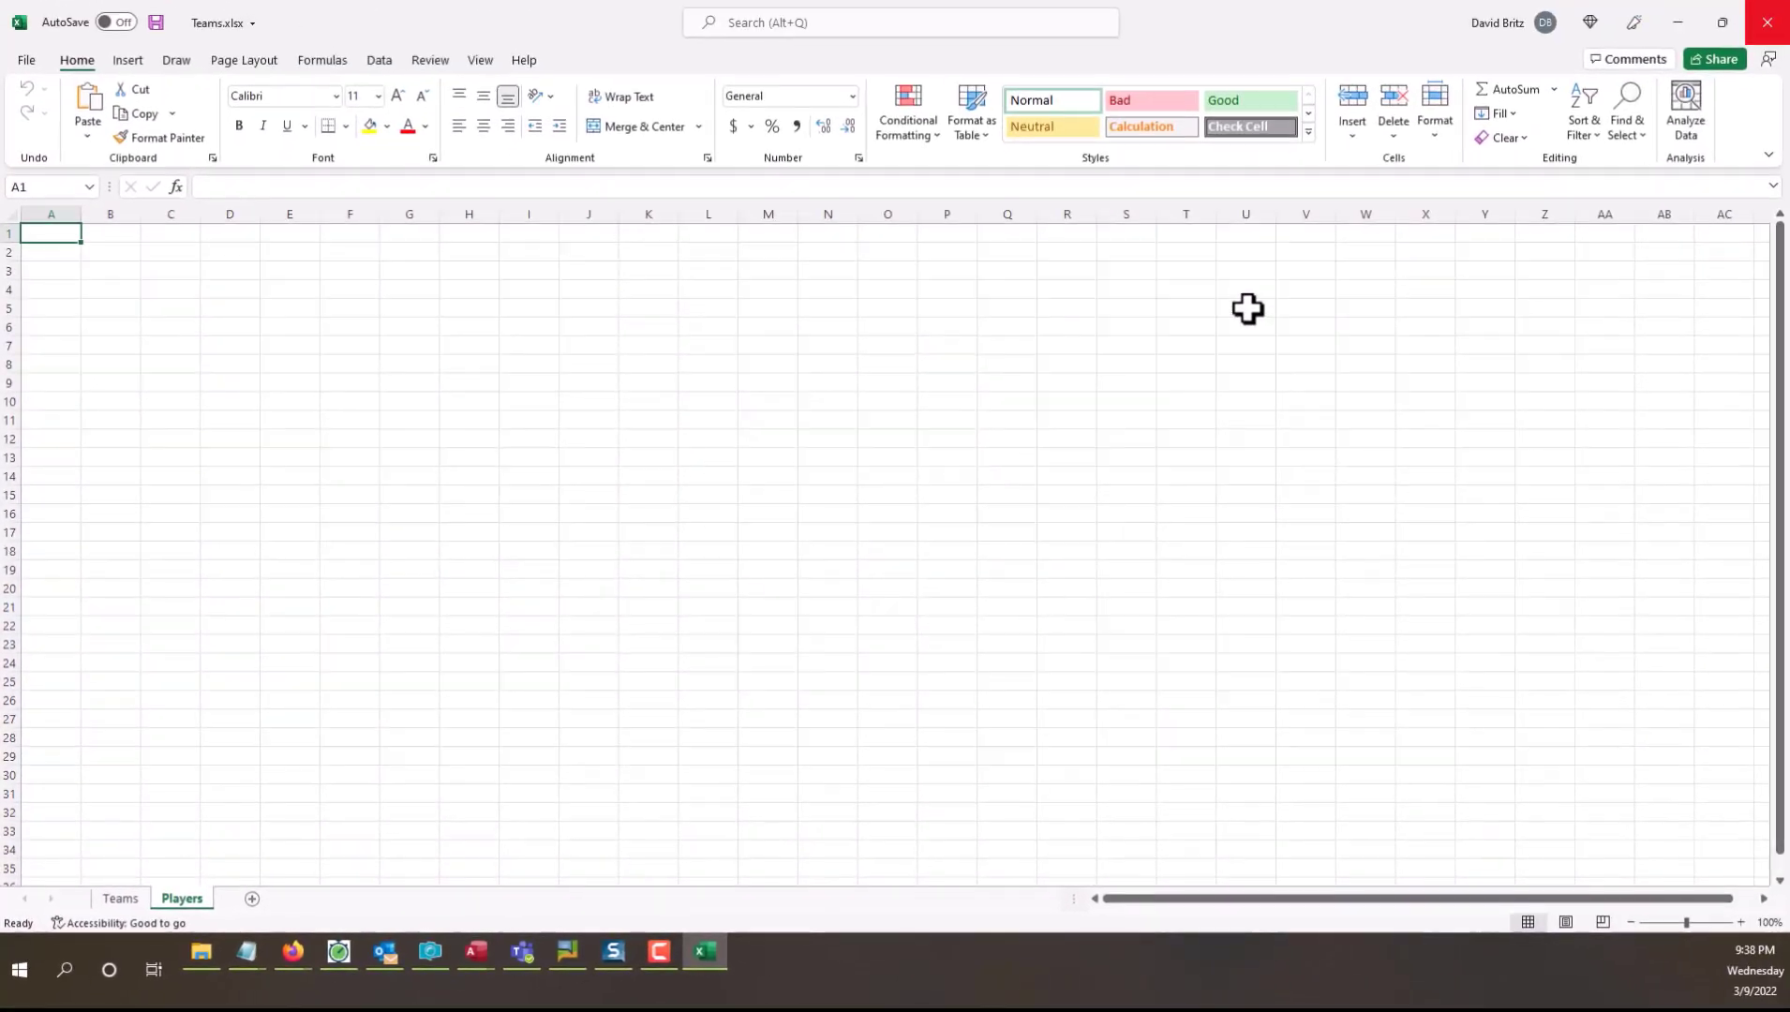
Step: Switch to the ESPN Seattle Kraken roster in Firefox and copy all position tables, from the Centers heading through the last goalie's row
{"action": "left_click", "coordinate": [1680, 20]}
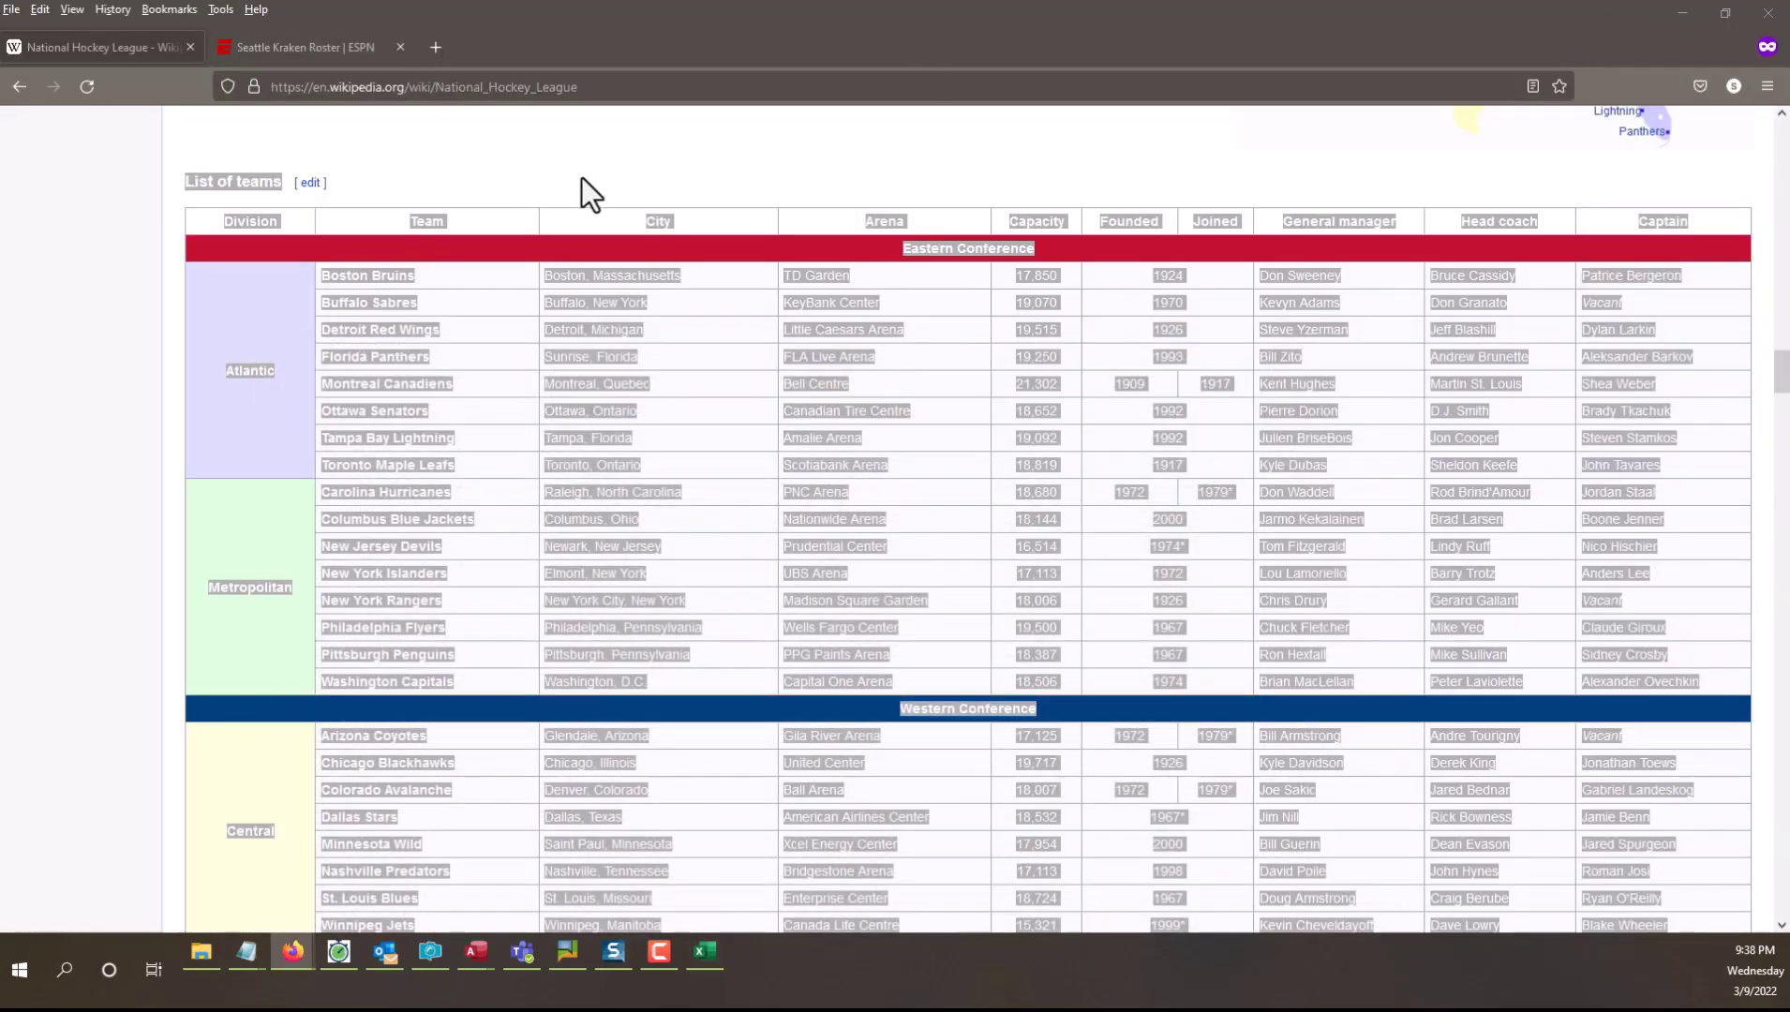
{"action": "left_click", "coordinate": [290, 41]}
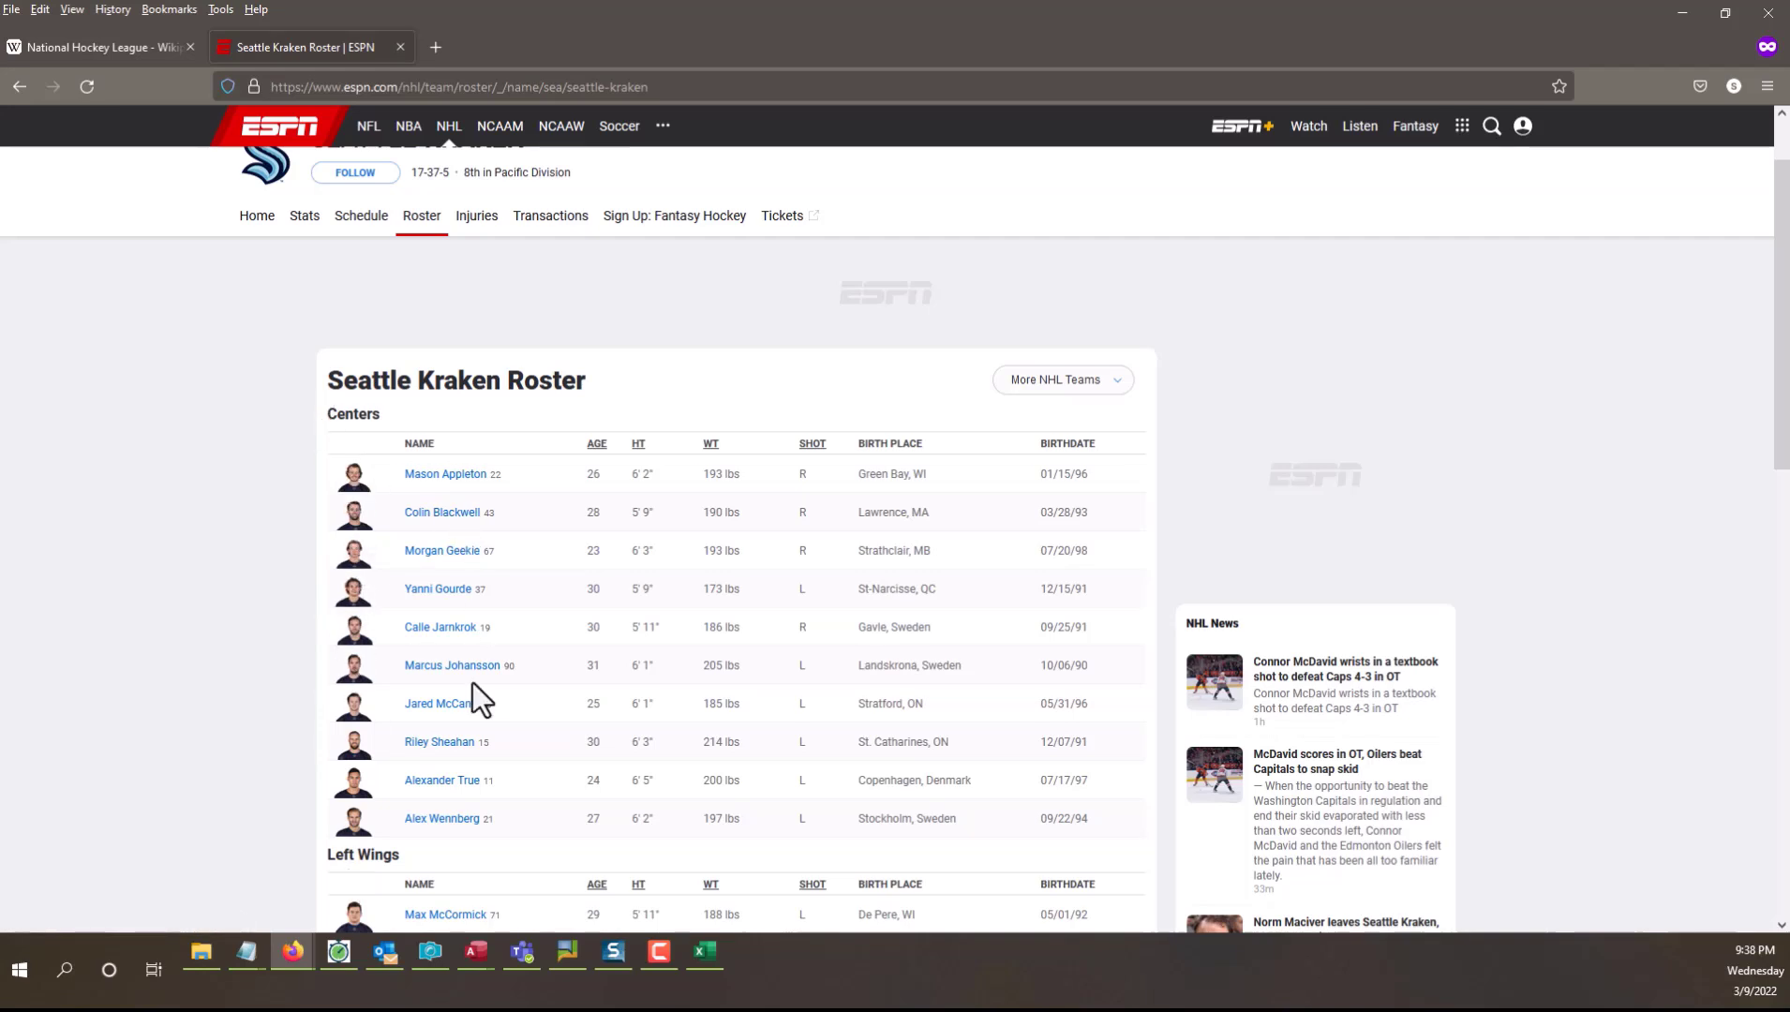
{"action": "scroll", "coordinate": [382, 645], "scroll_direction": "down", "scroll_amount": 8}
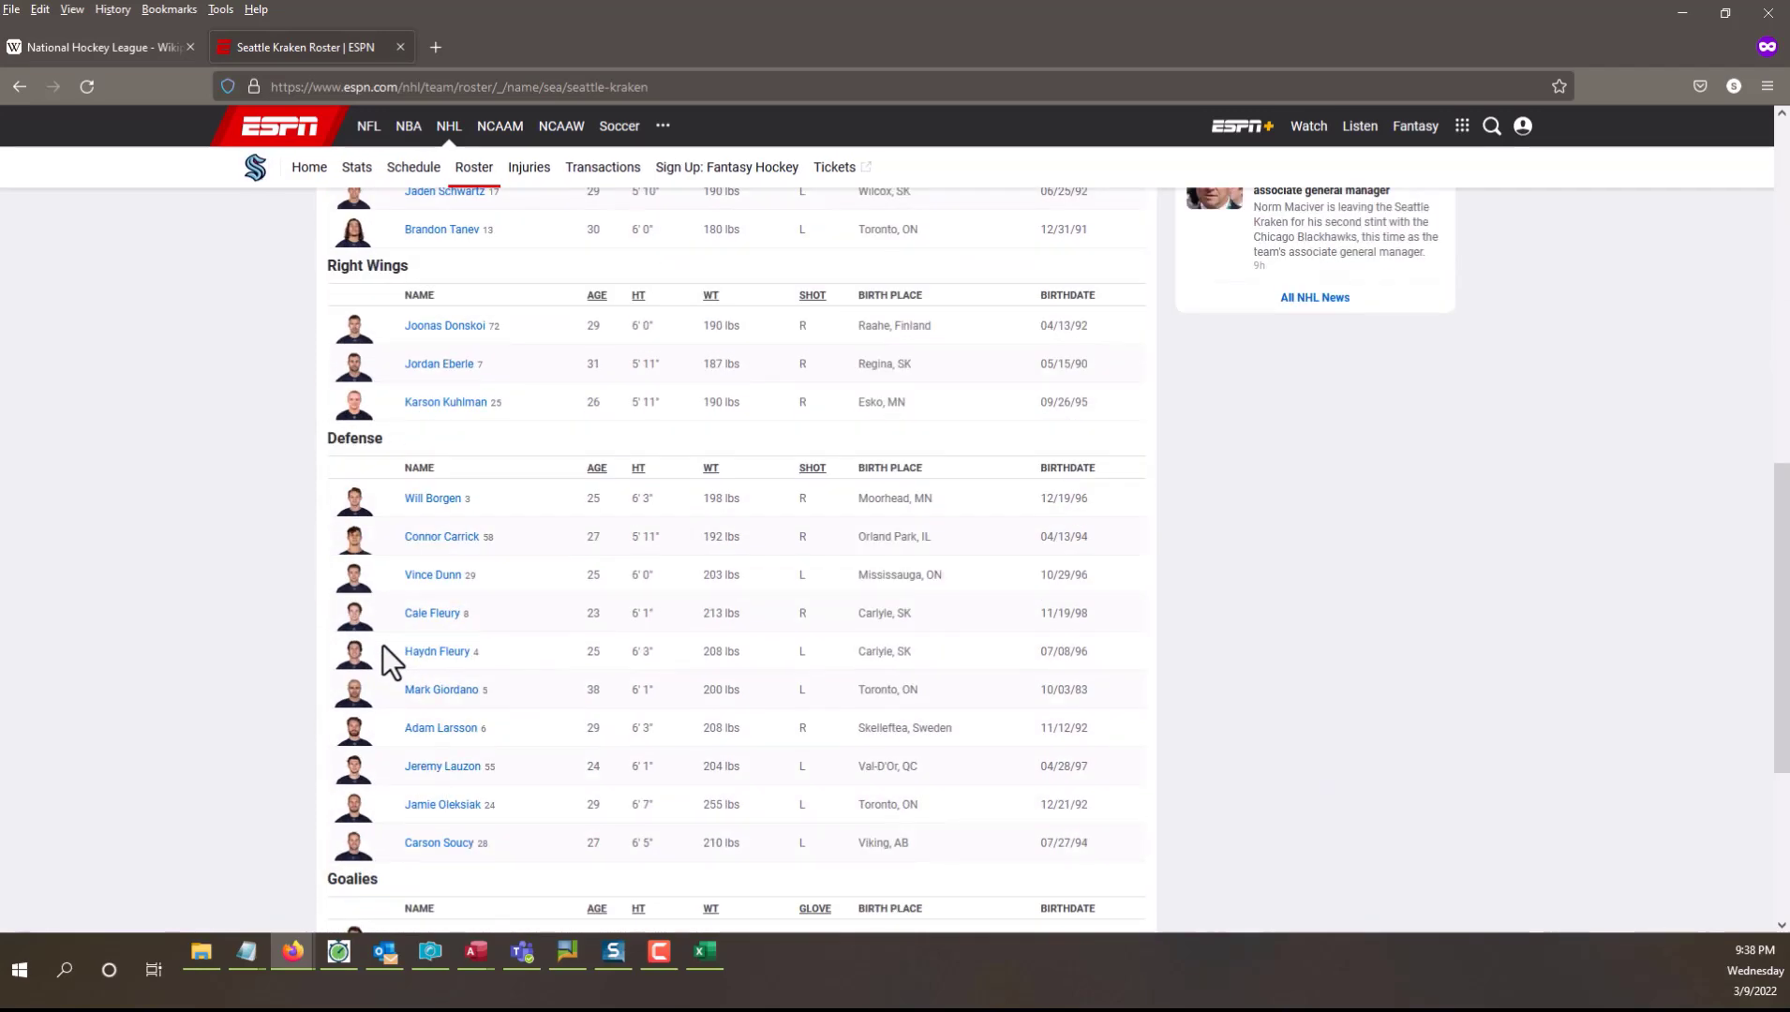
{"action": "scroll", "coordinate": [382, 645], "scroll_direction": "up", "scroll_amount": 3}
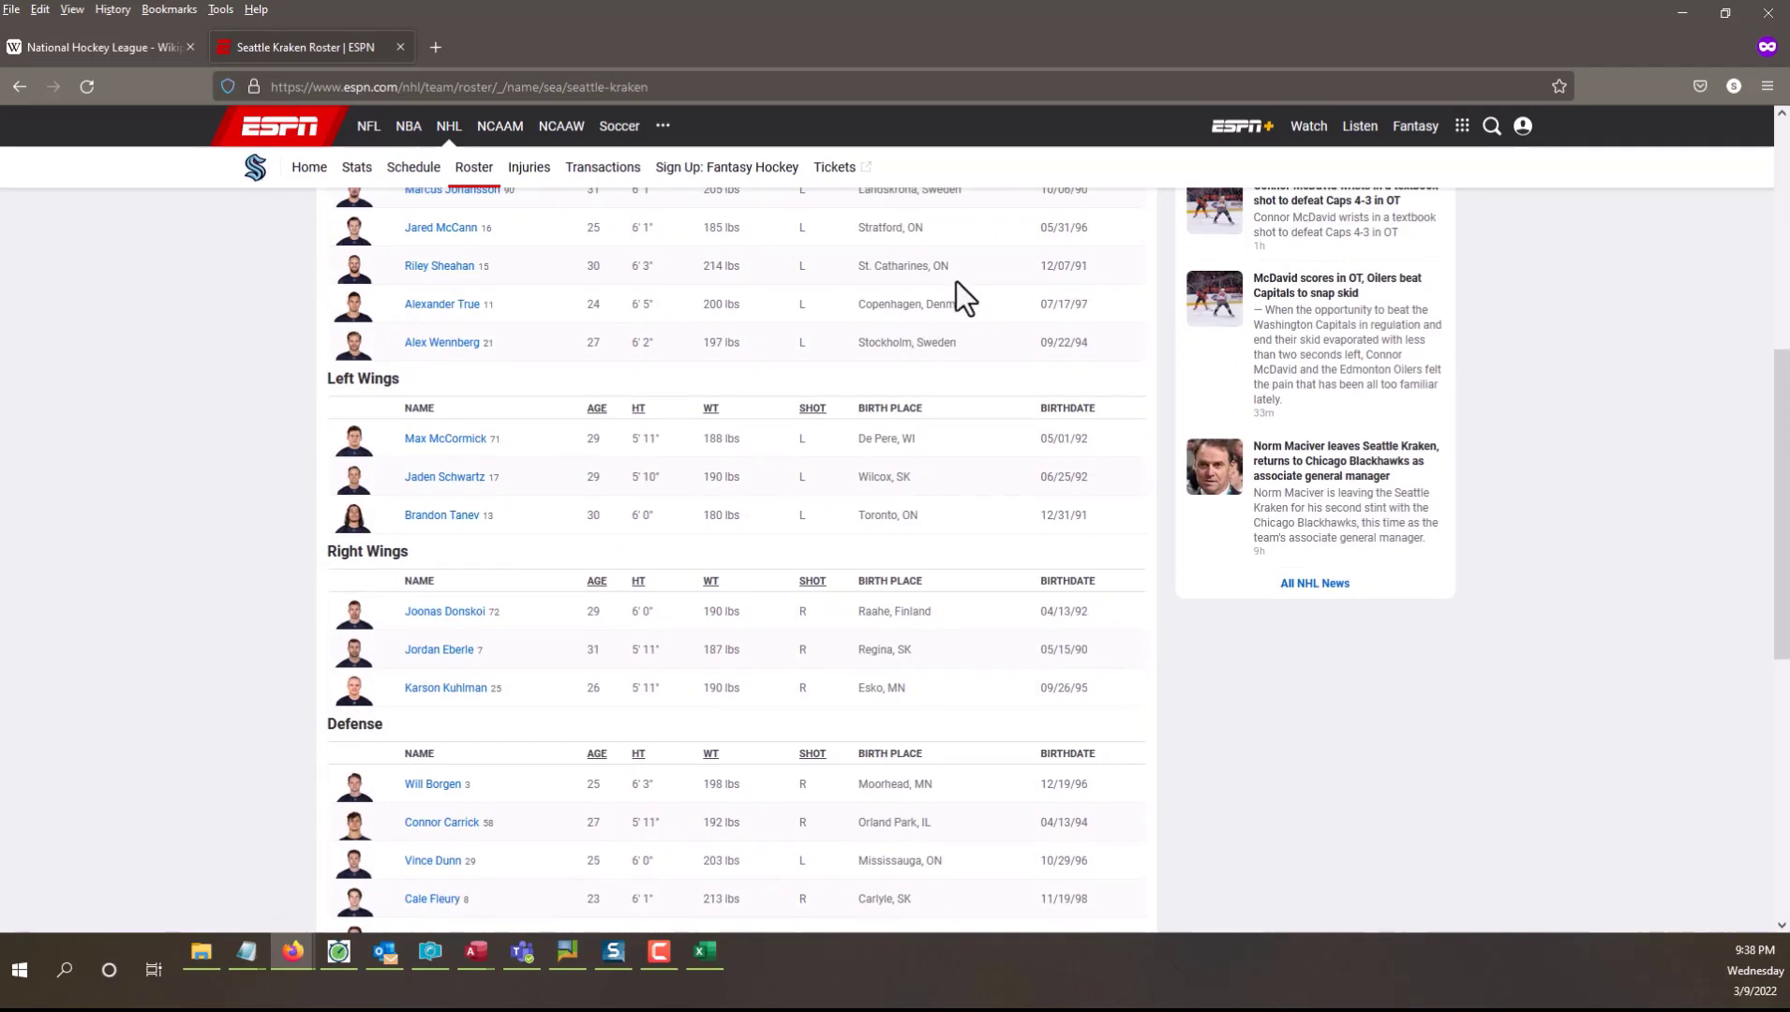
{"action": "scroll", "coordinate": [463, 418], "scroll_direction": "up", "scroll_amount": 6}
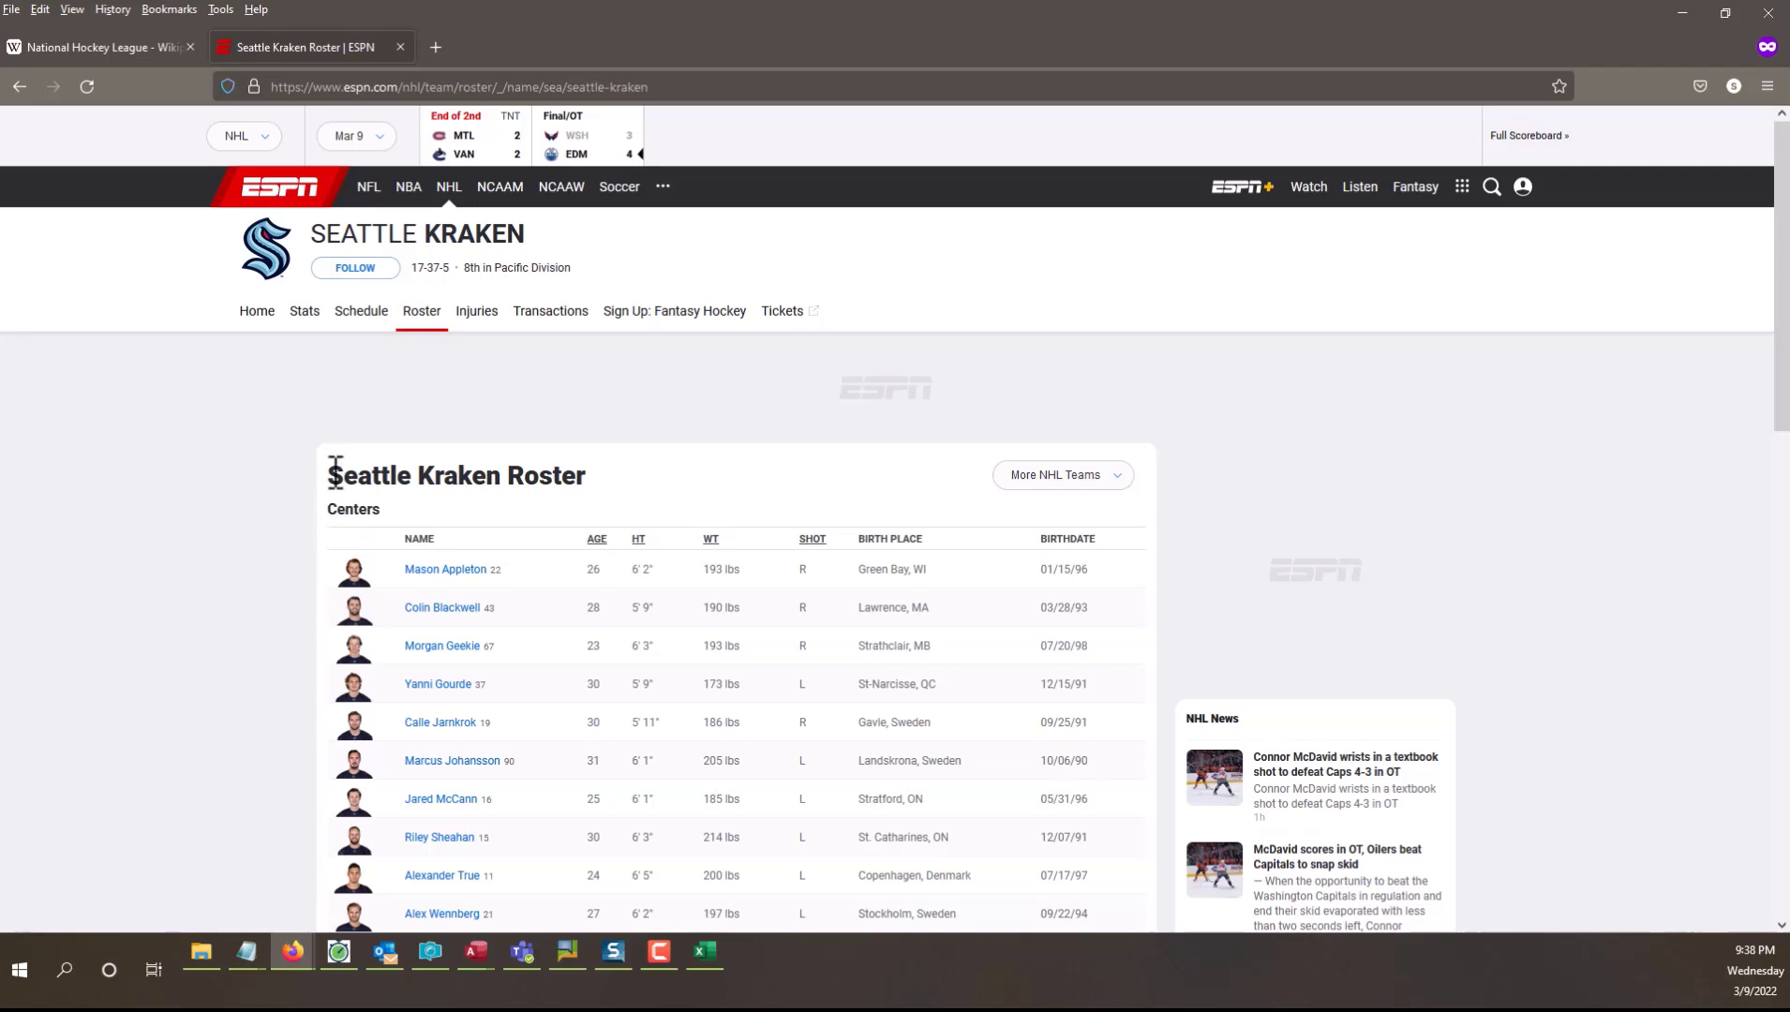
{"action": "left_click_drag", "start_coordinate": [329, 509], "coordinate": [1134, 654]}
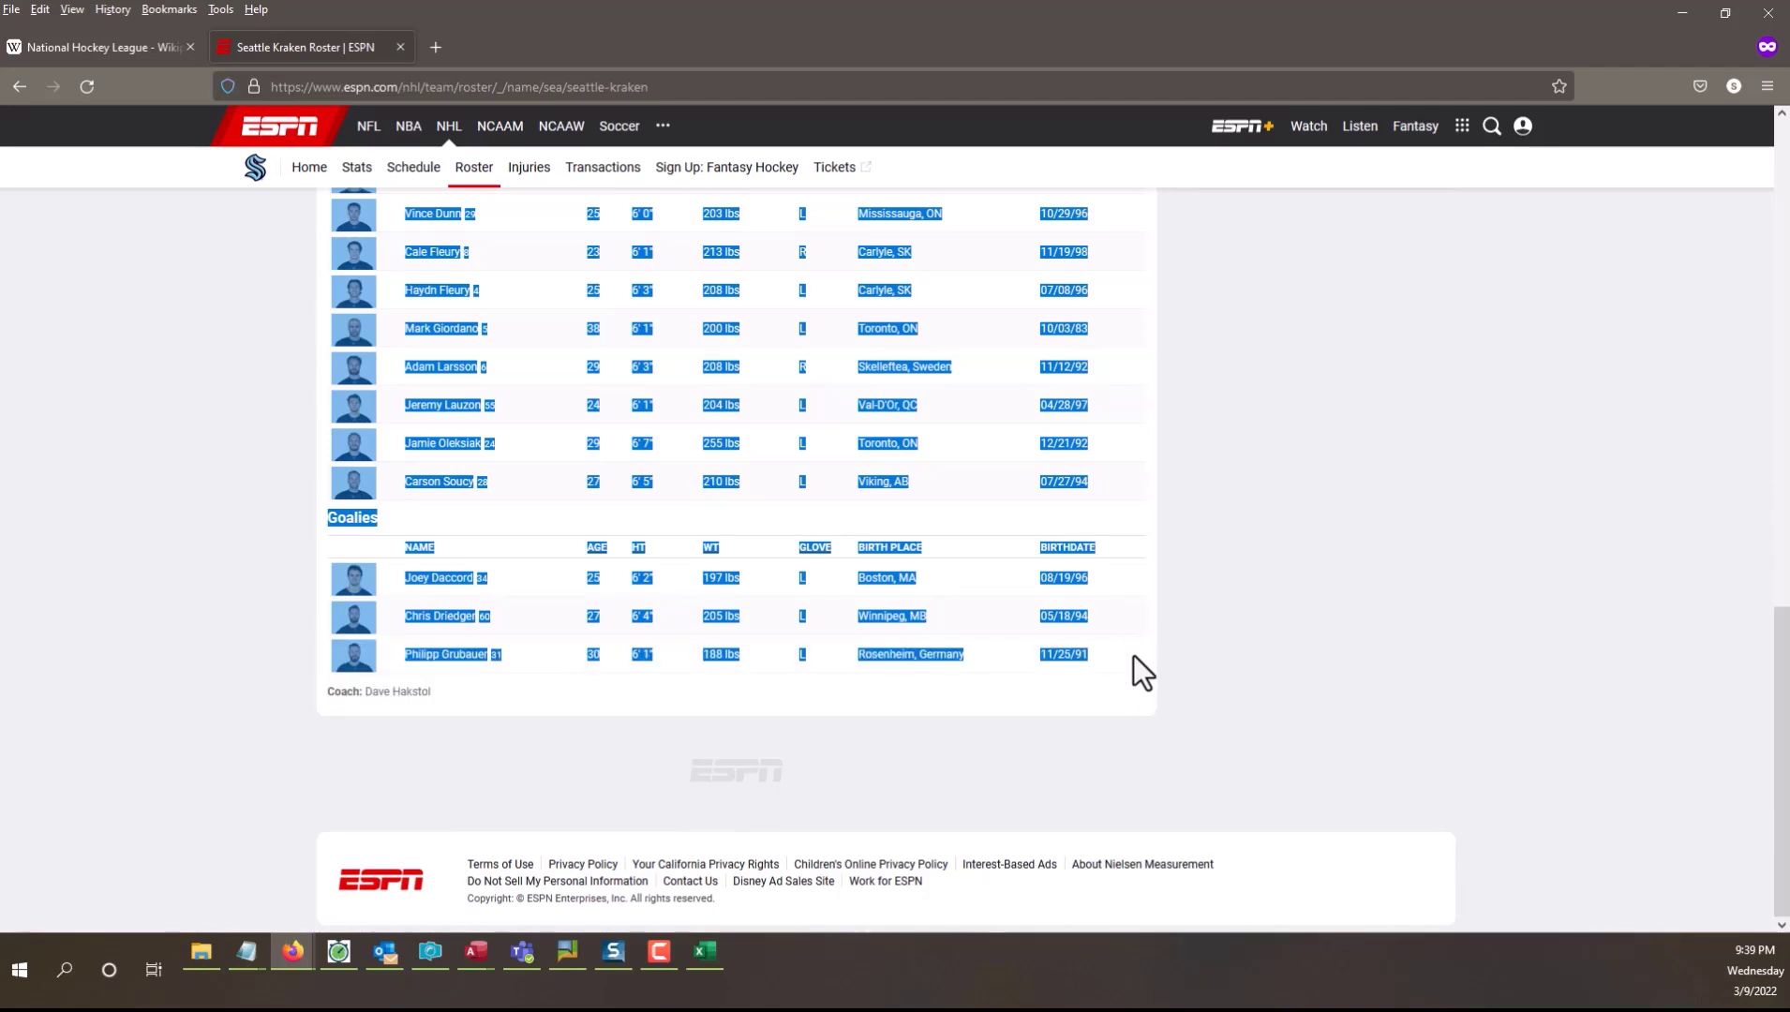
{"action": "right_click", "coordinate": [898, 409]}
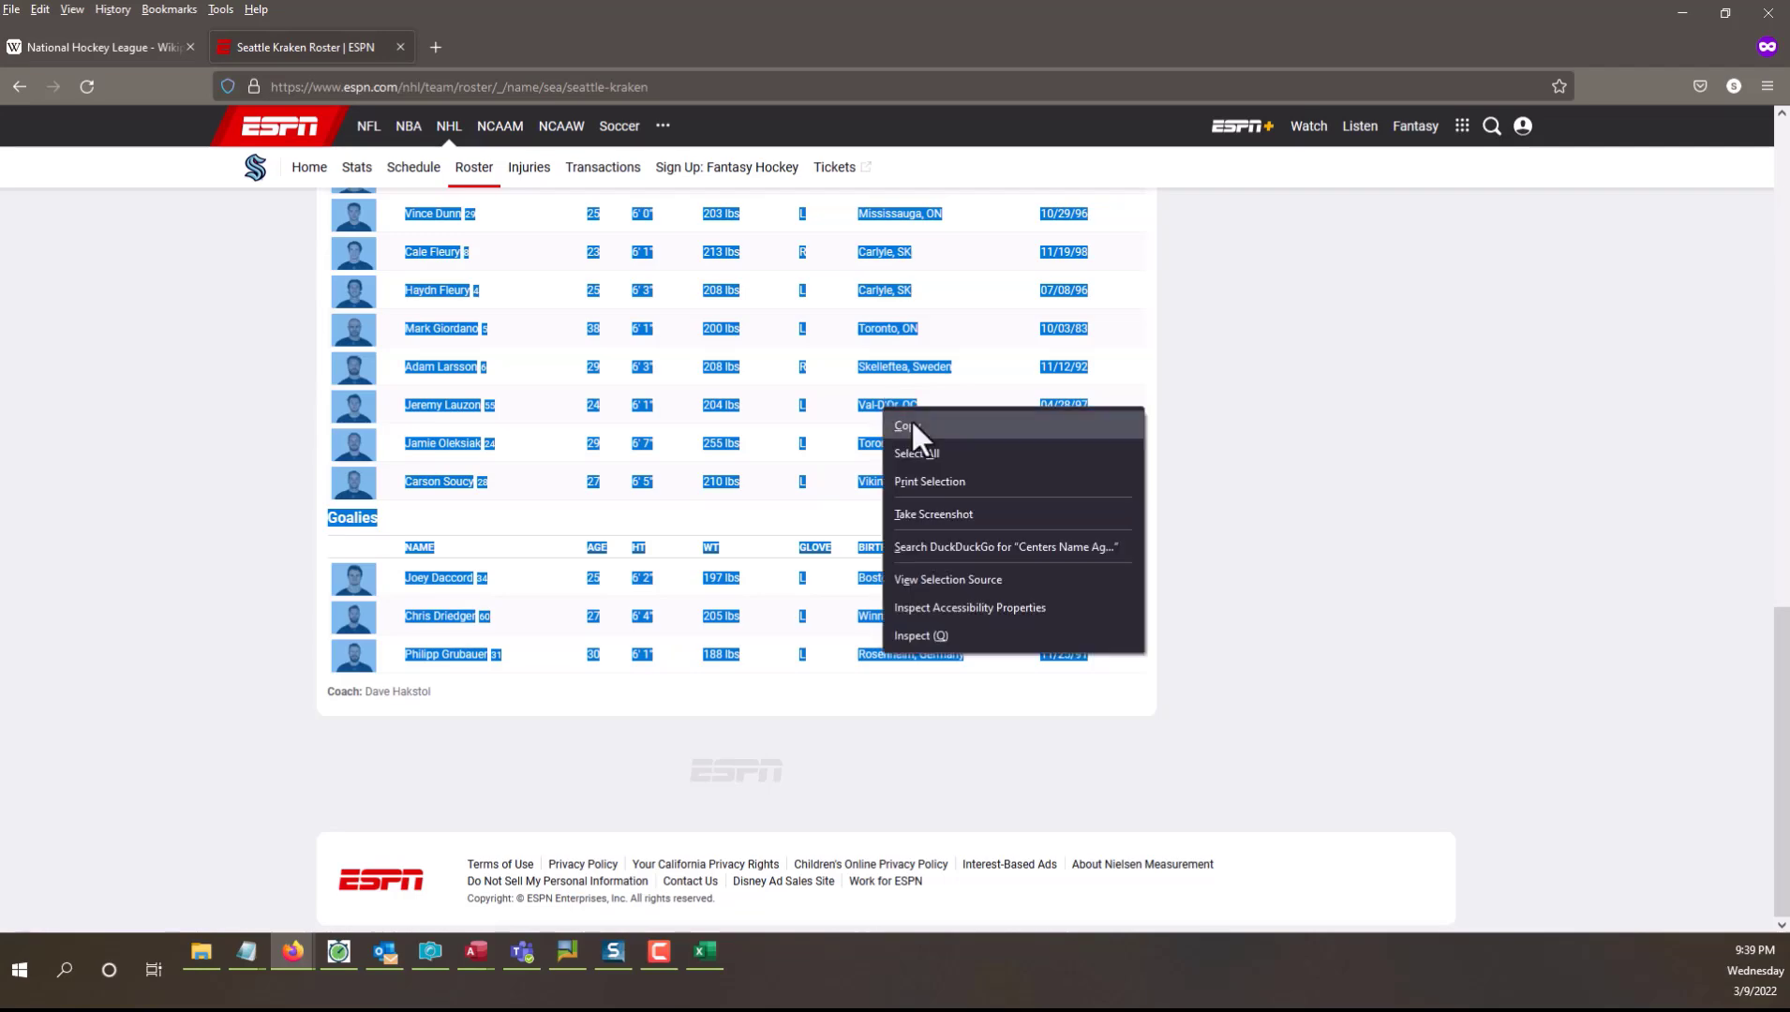
{"action": "left_click", "coordinate": [910, 418]}
Step: Switch to Excel and paste the copied roster into the Players sheet at cell A1, matching the destination formatting
{"action": "left_click", "coordinate": [705, 952]}
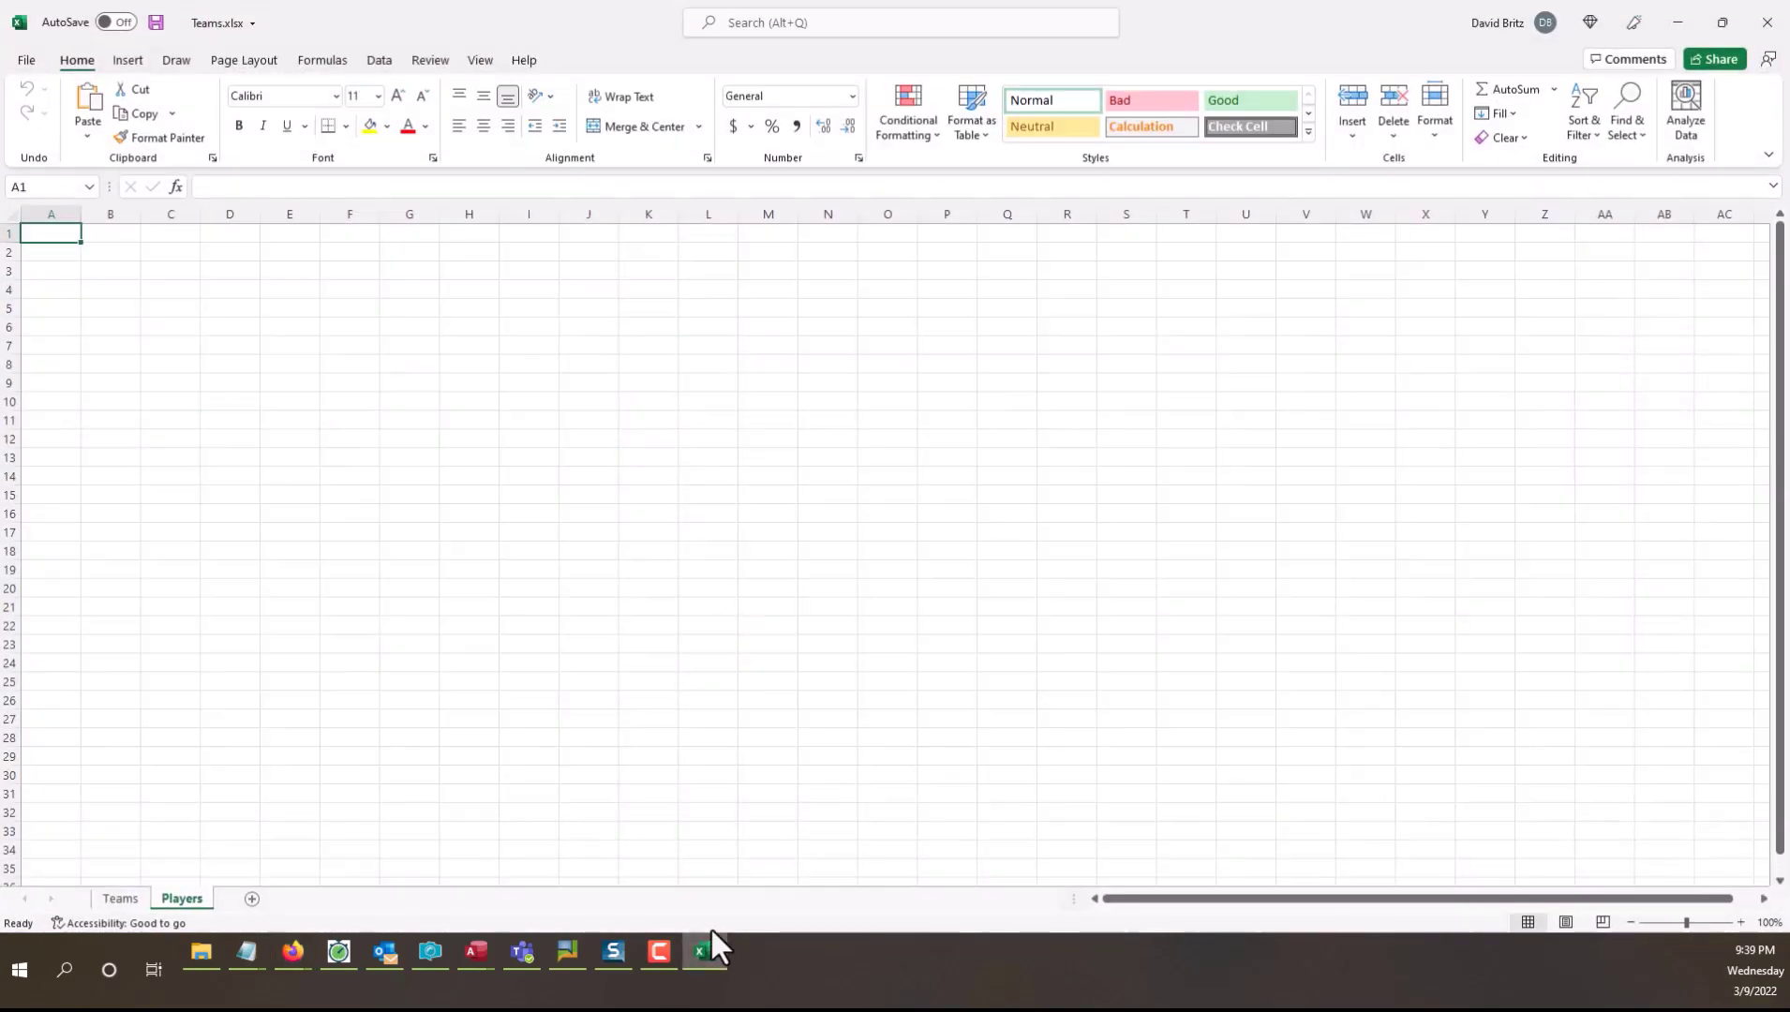
{"action": "left_click", "coordinate": [421, 482]}
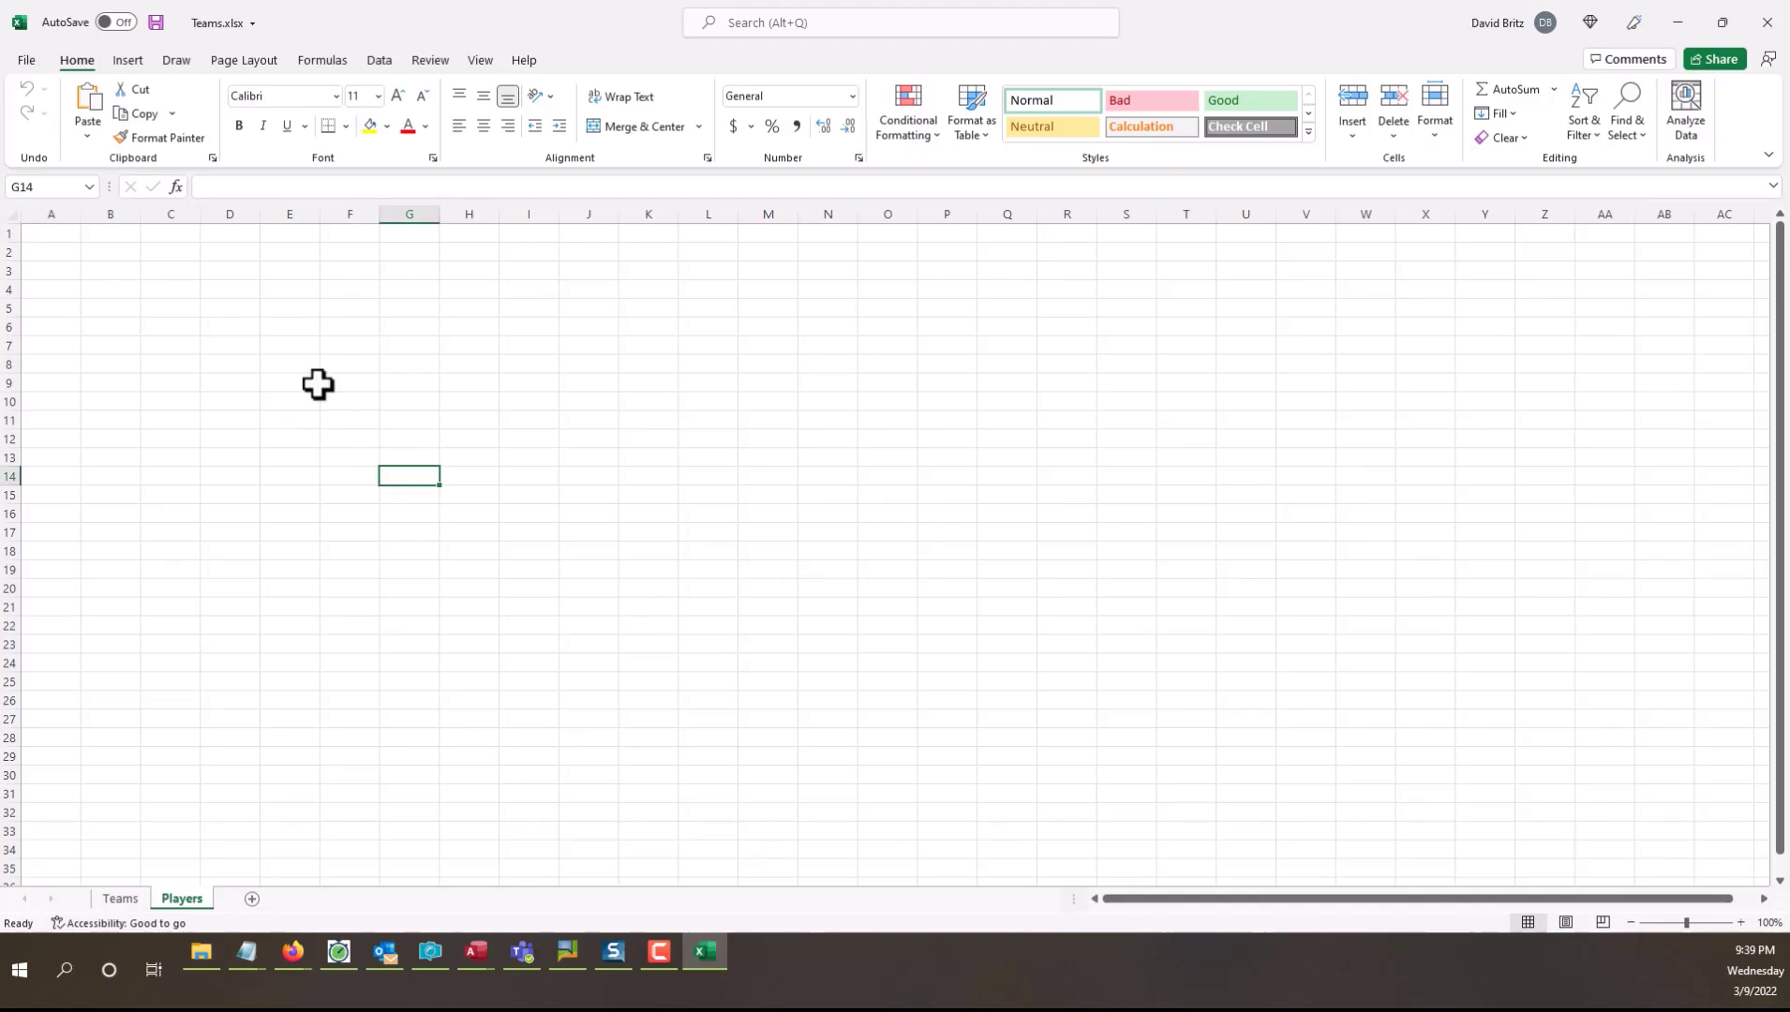
{"action": "left_click", "coordinate": [39, 233]}
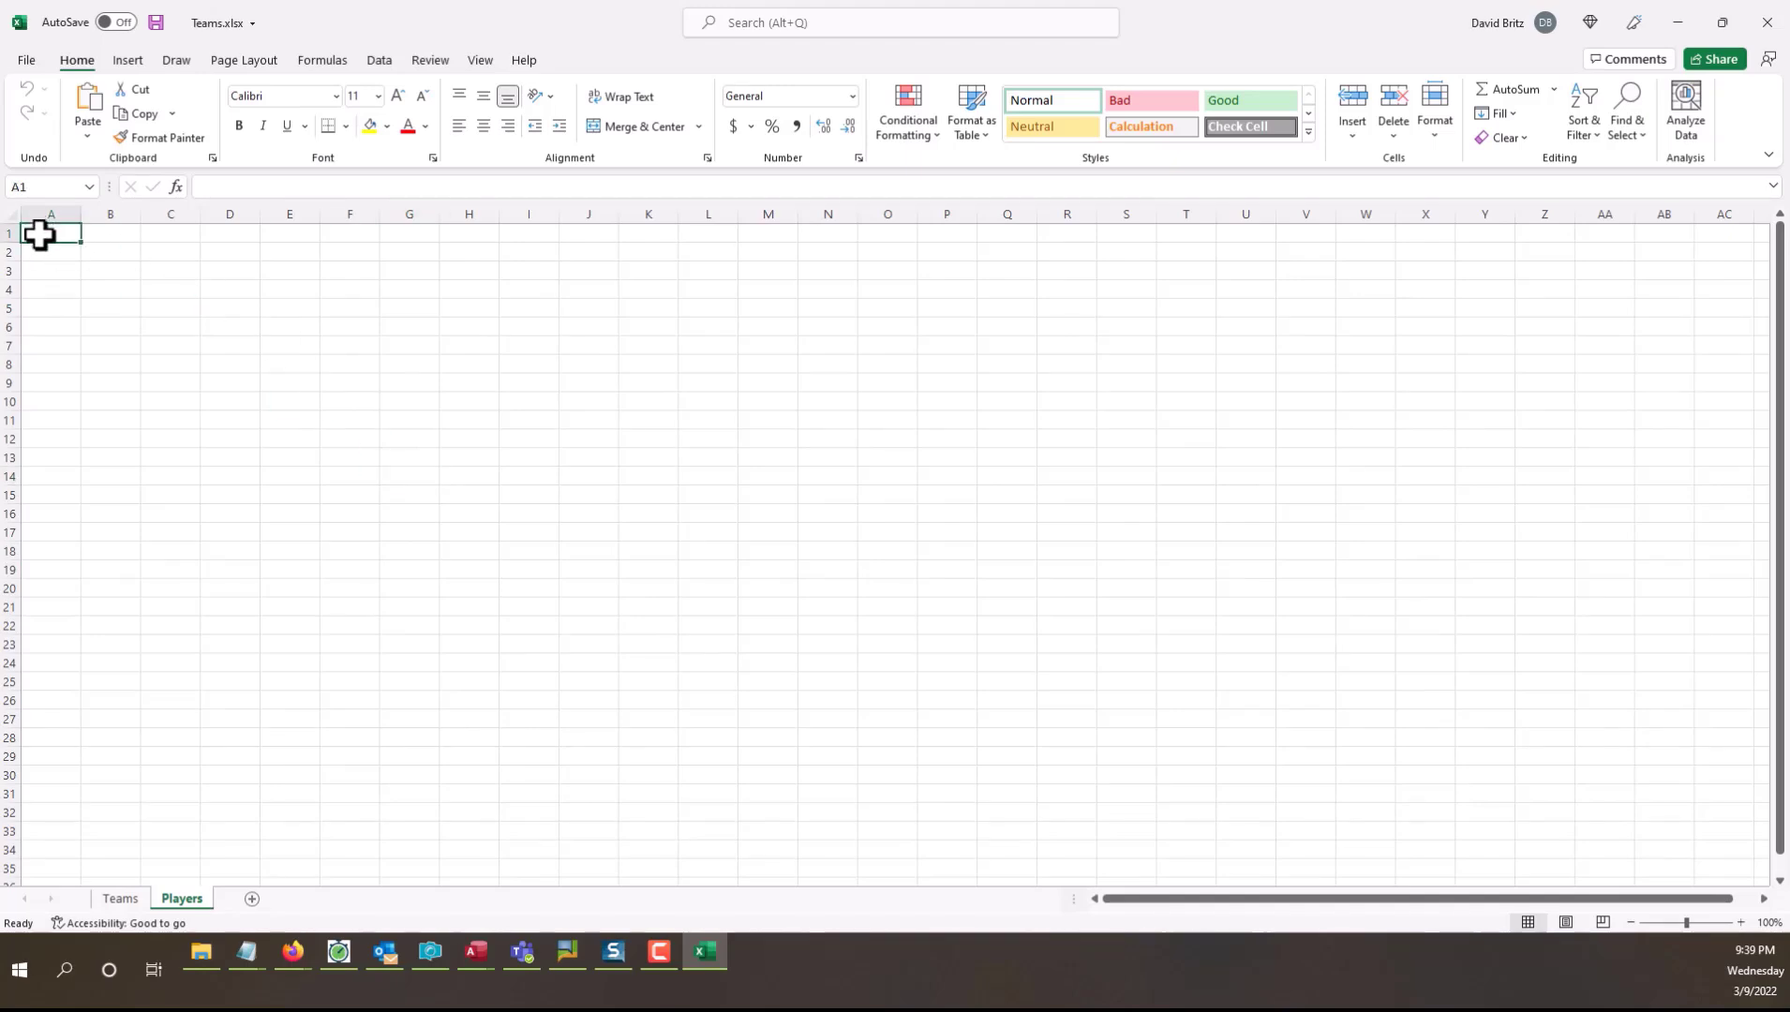
{"action": "right_click", "coordinate": [39, 232]}
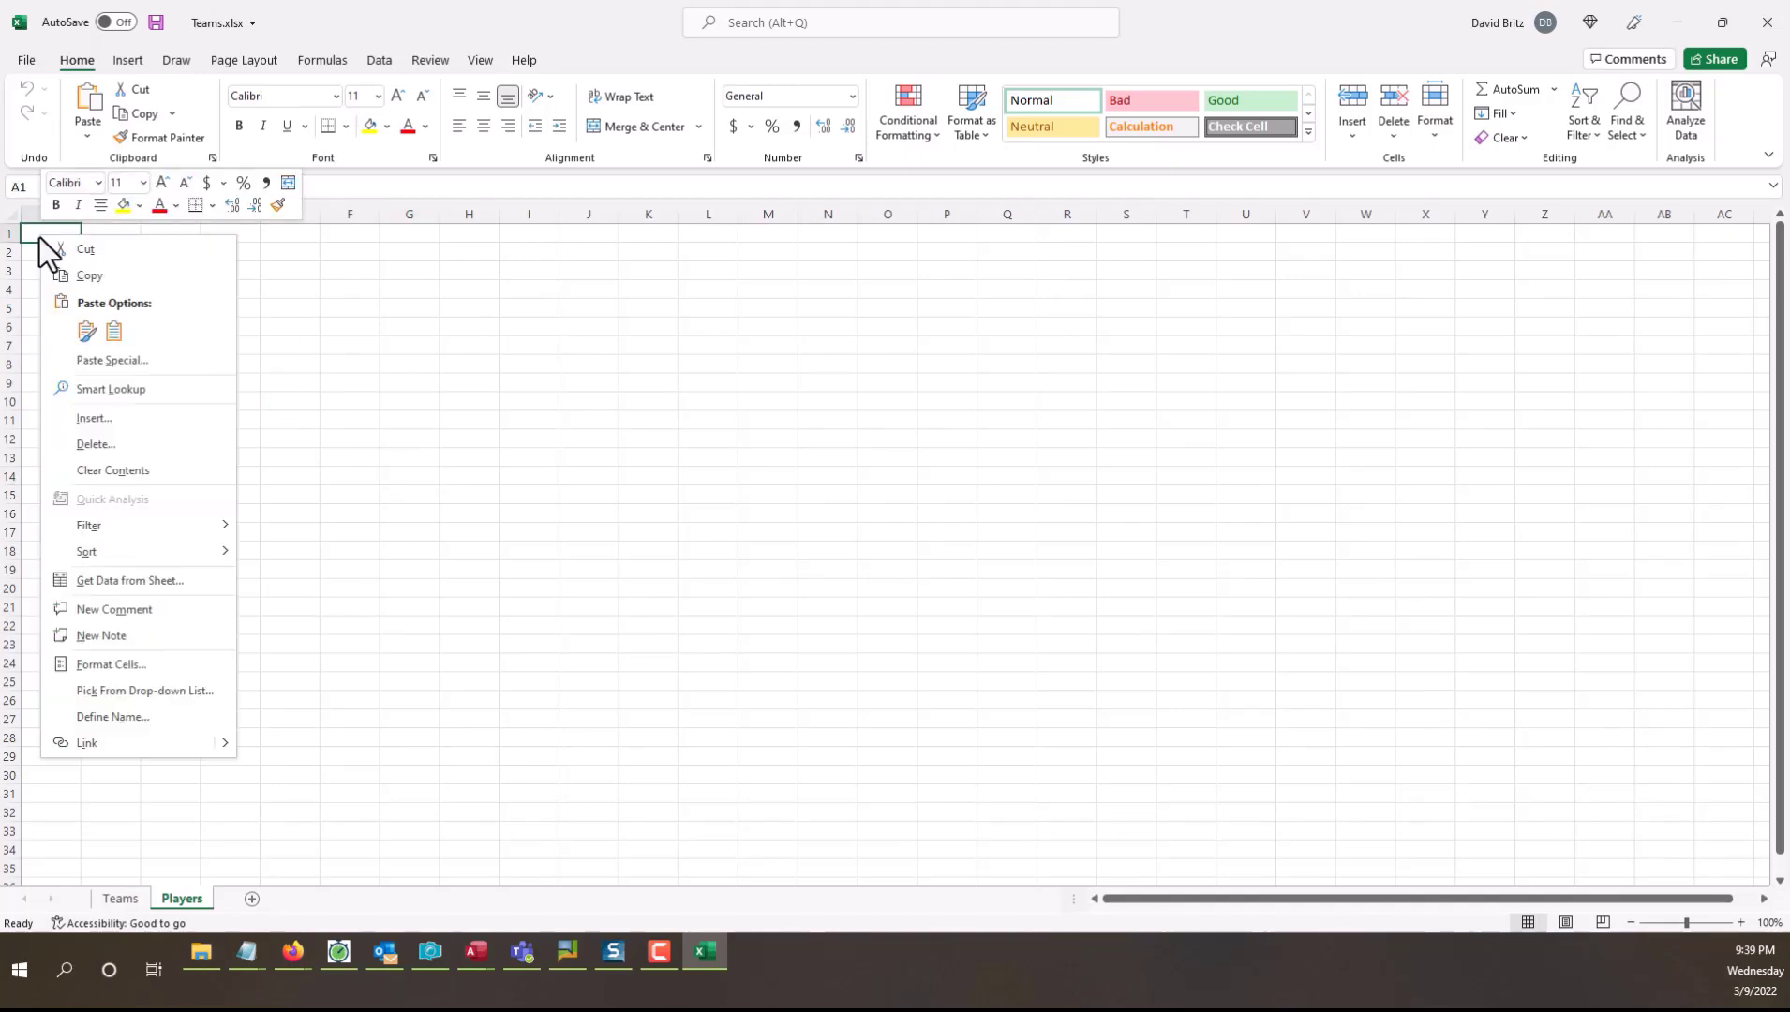
{"action": "left_click", "coordinate": [116, 335]}
{"action": "left_click", "coordinate": [639, 532]}
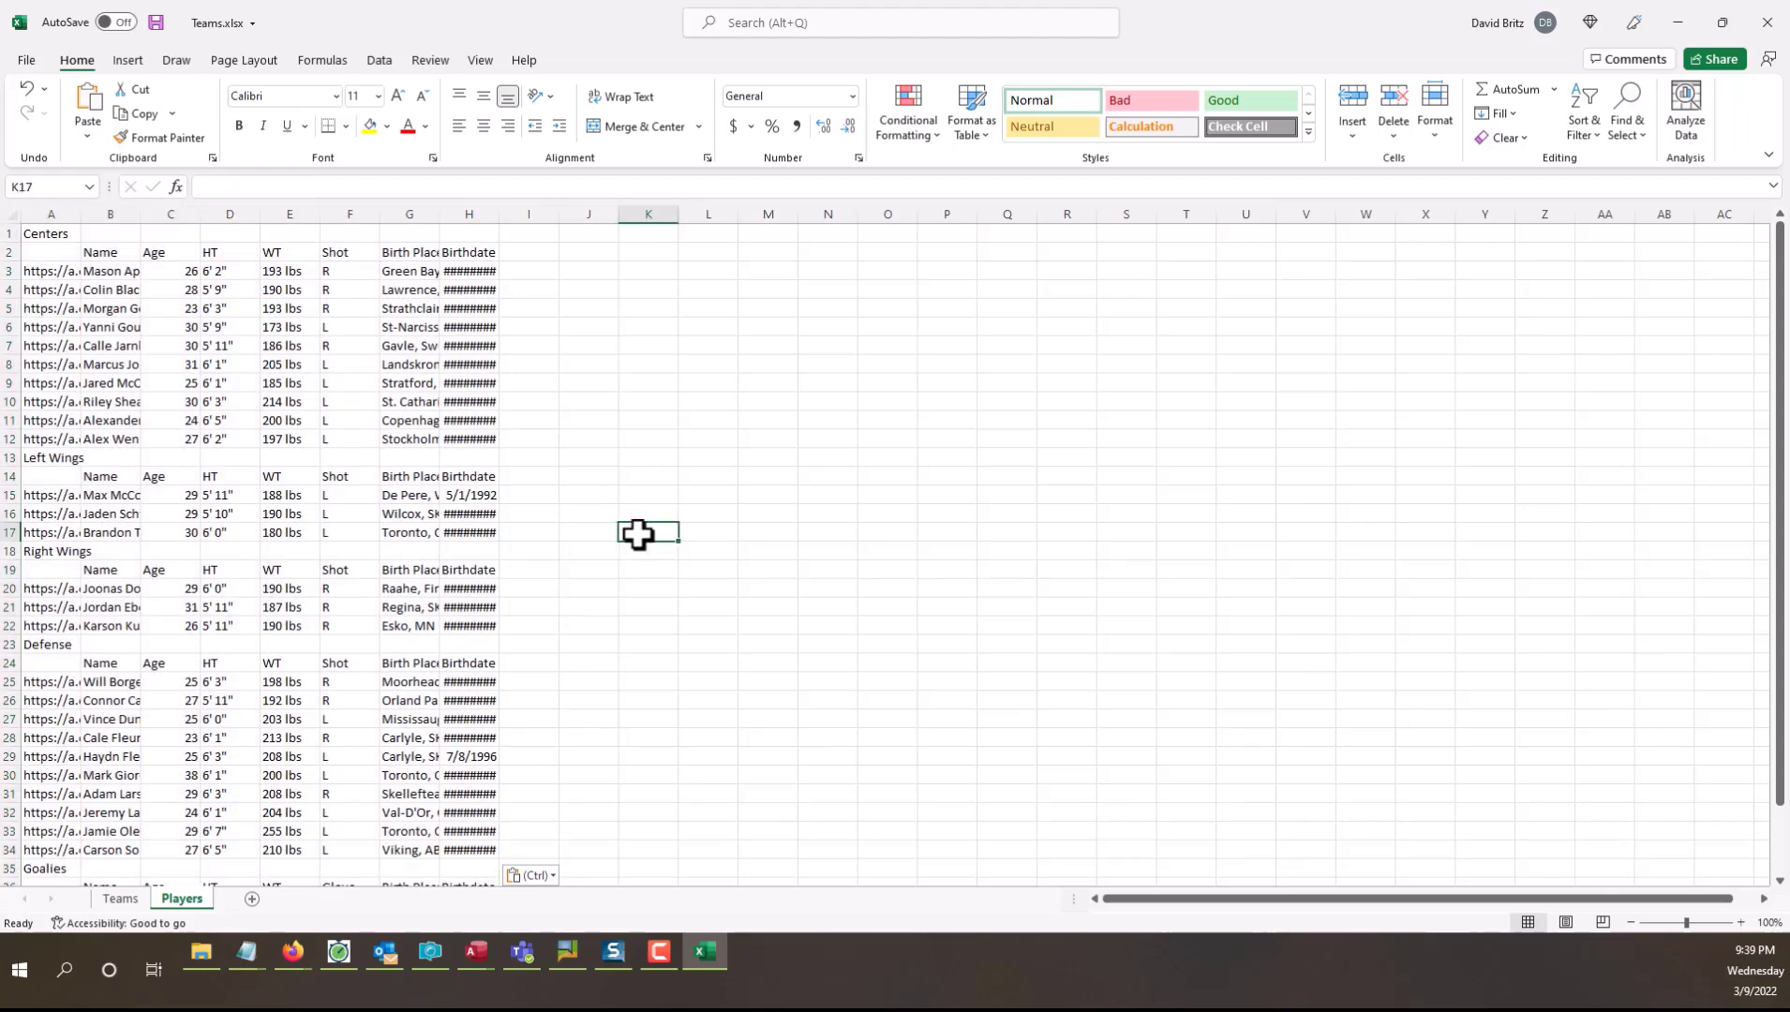
Step: Autofit the widths of columns A and B on the Players sheet and look over the player names
{"action": "double_click", "coordinate": [81, 214]}
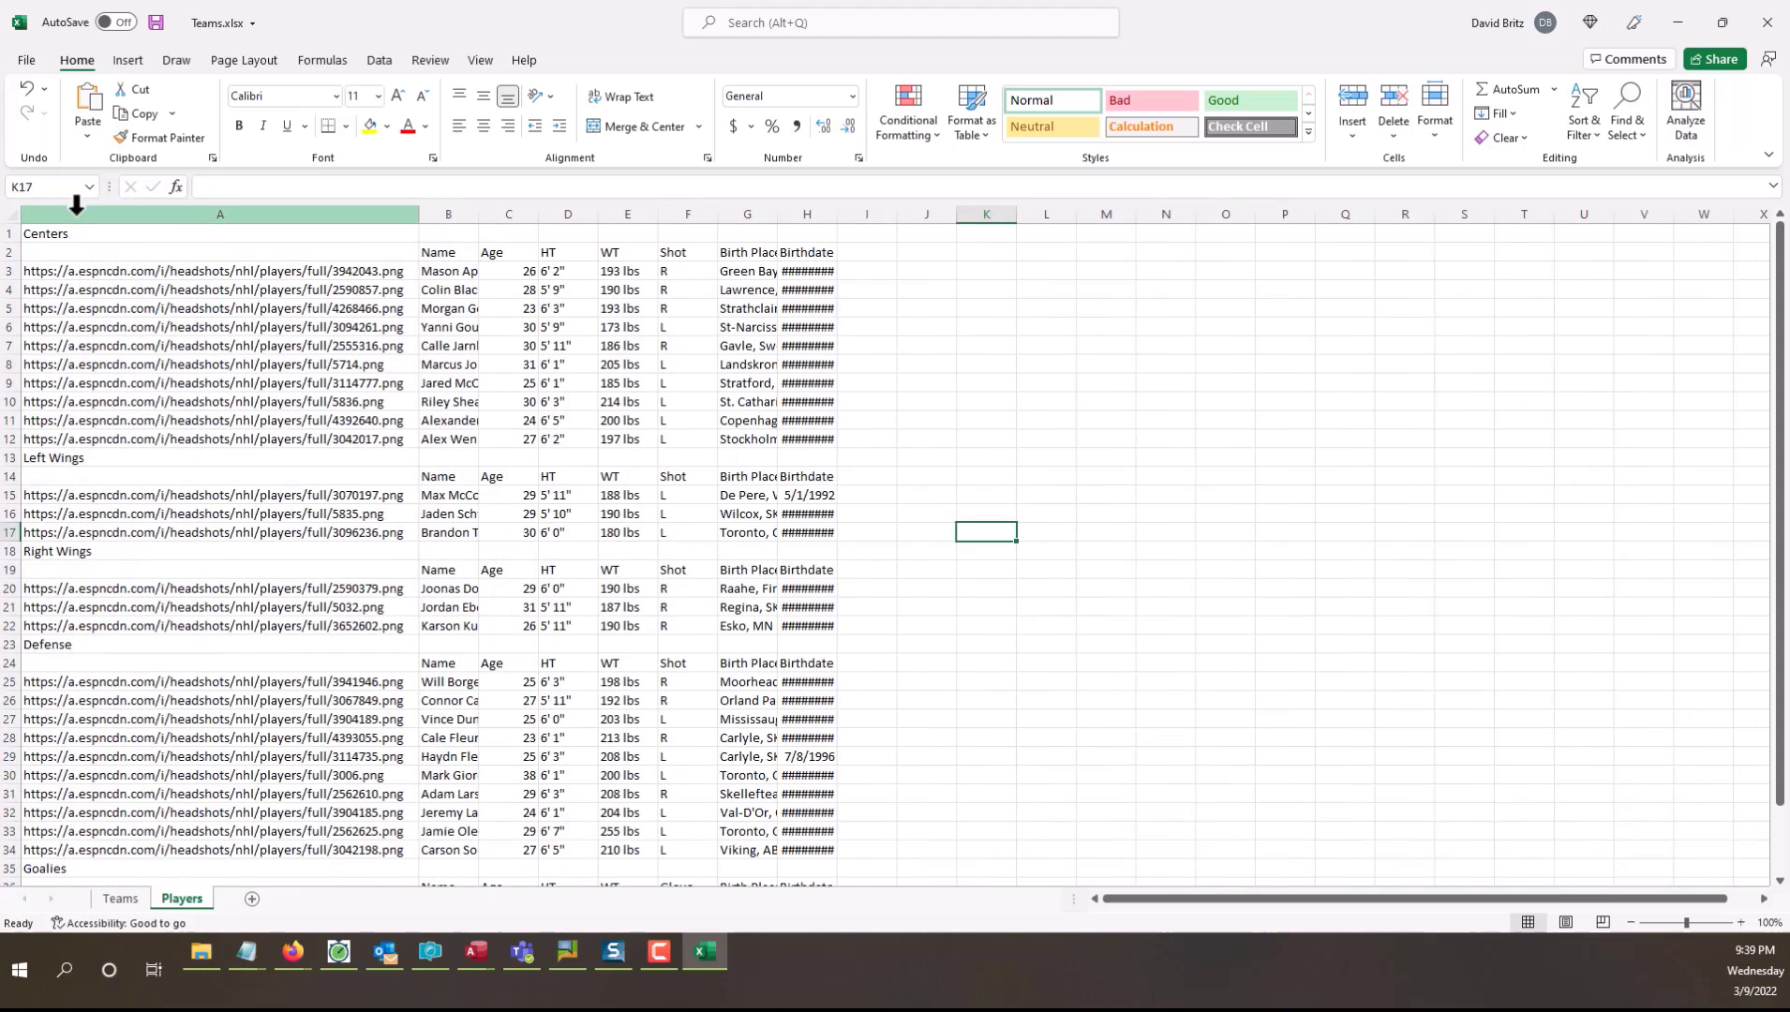
{"action": "double_click", "coordinate": [478, 214]}
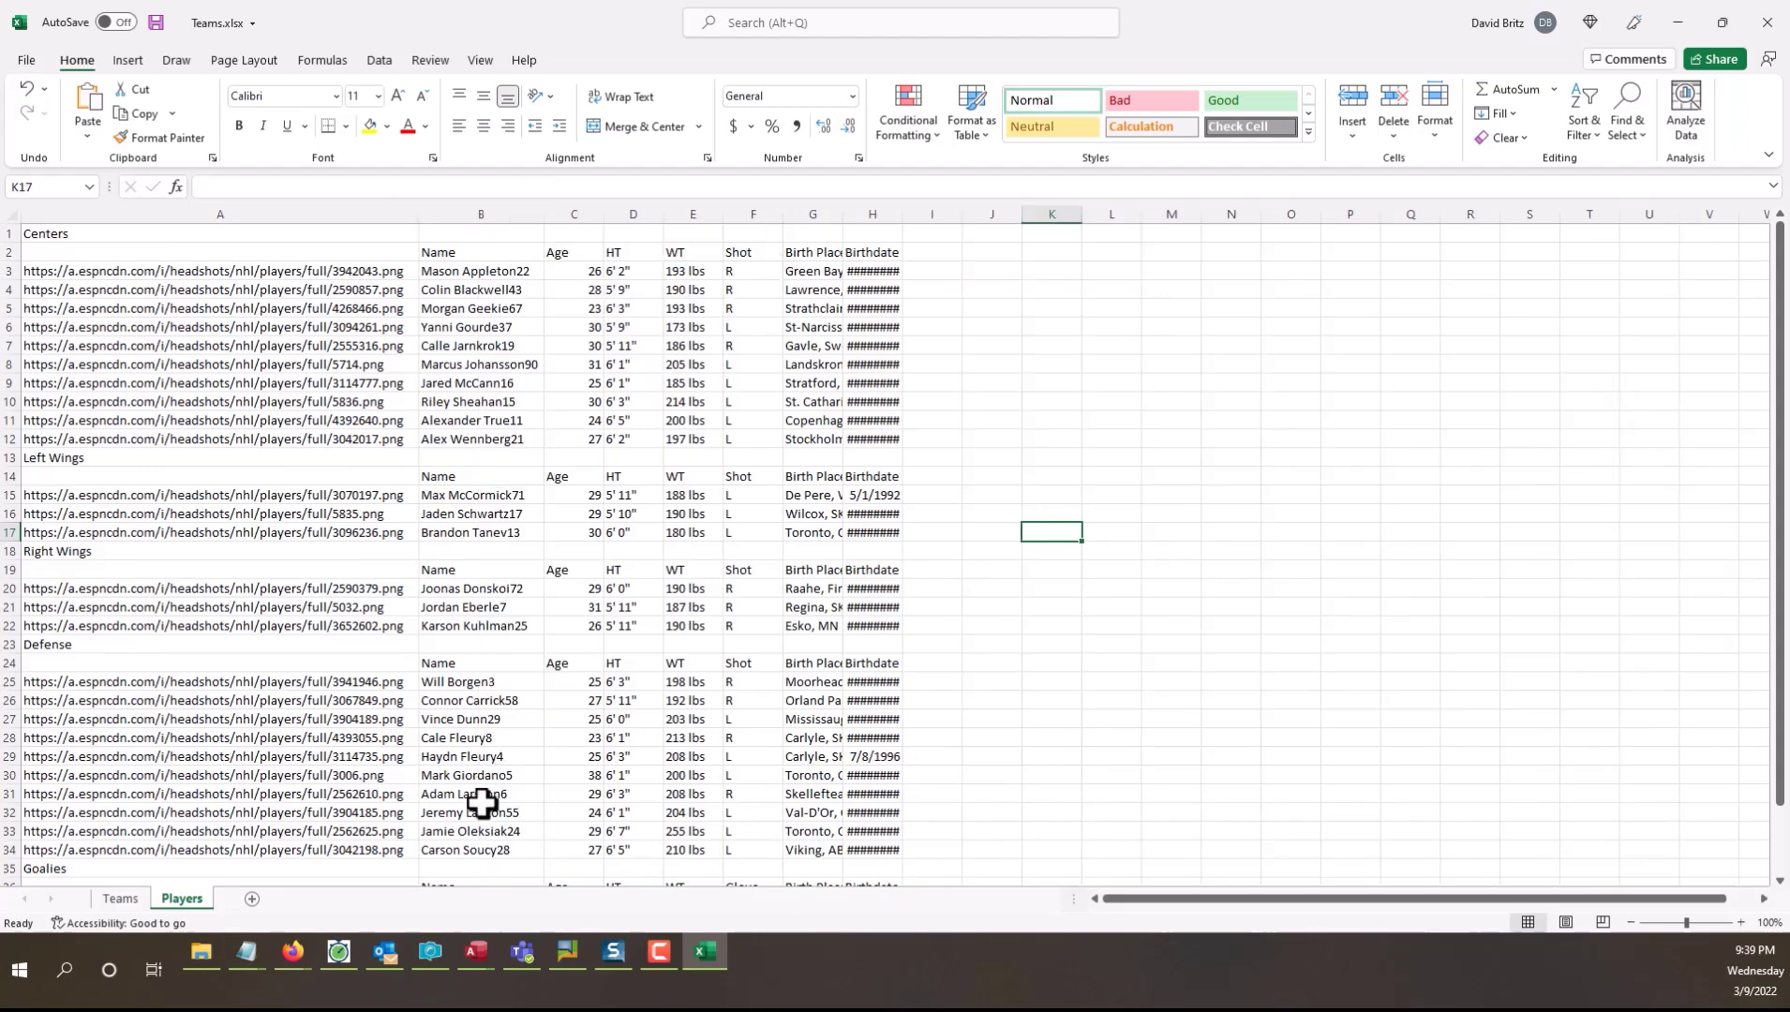
{"action": "left_click", "coordinate": [513, 272]}
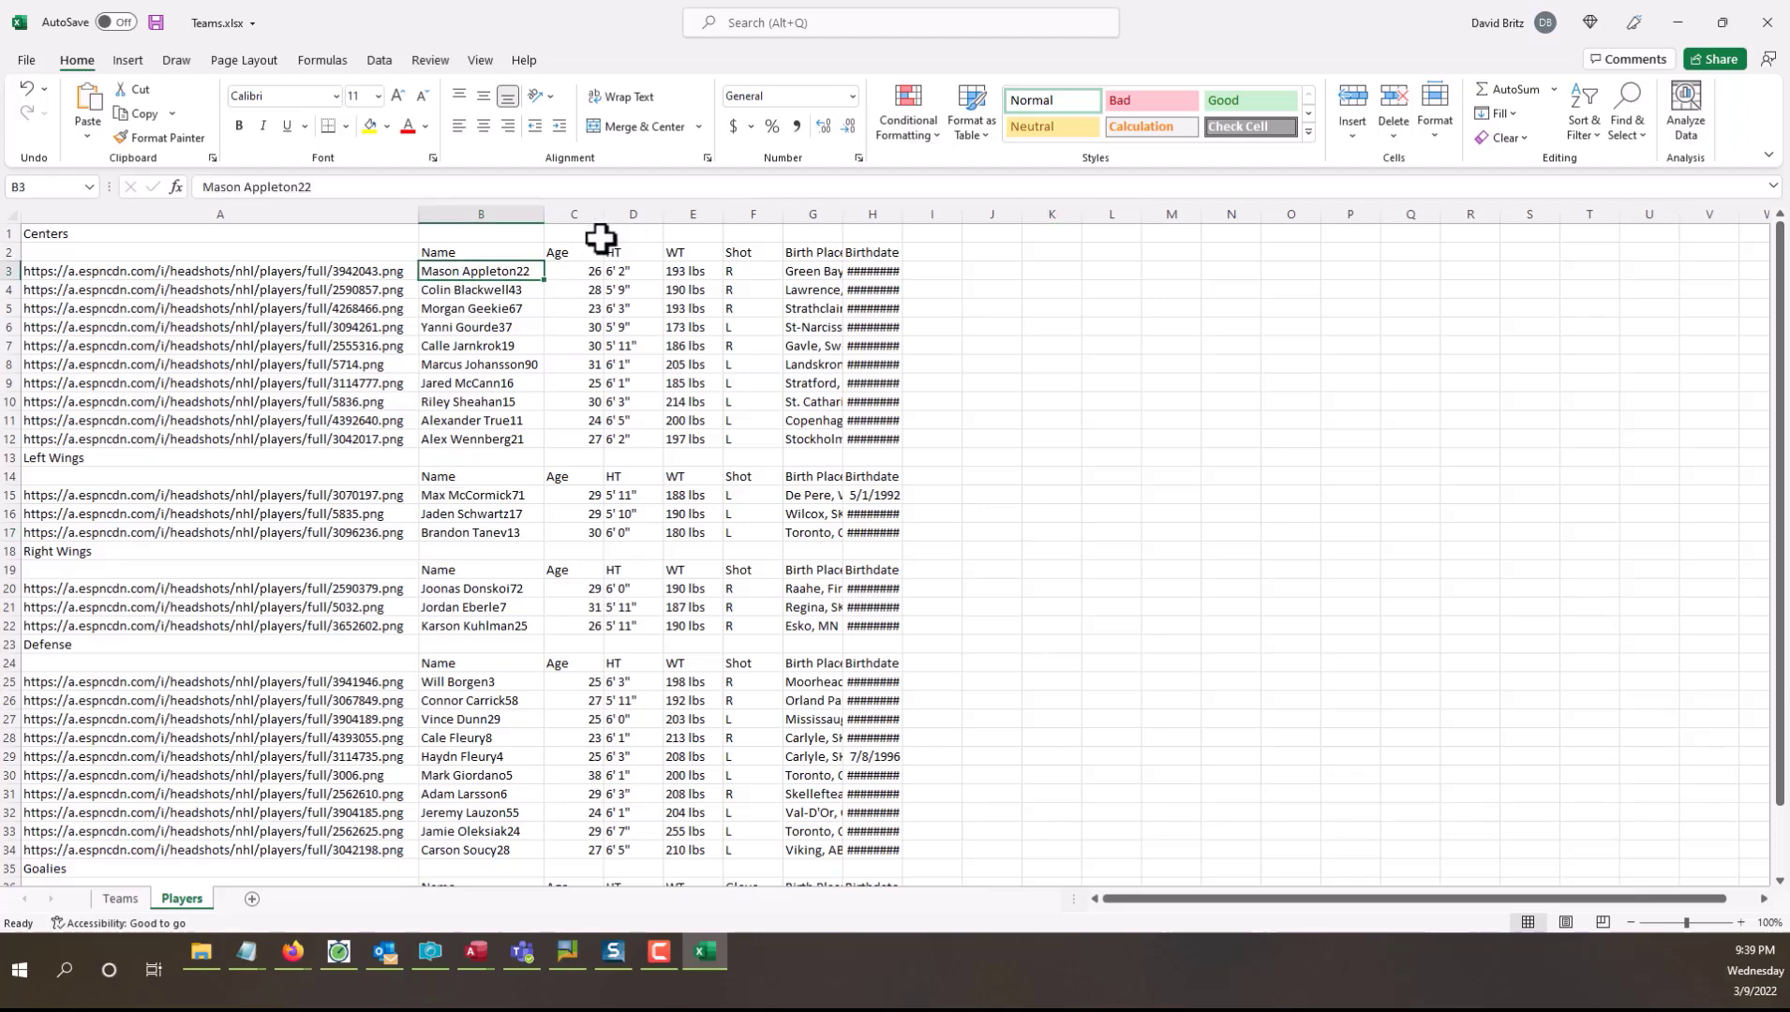
{"action": "left_click_drag", "start_coordinate": [476, 272], "coordinate": [469, 443]}
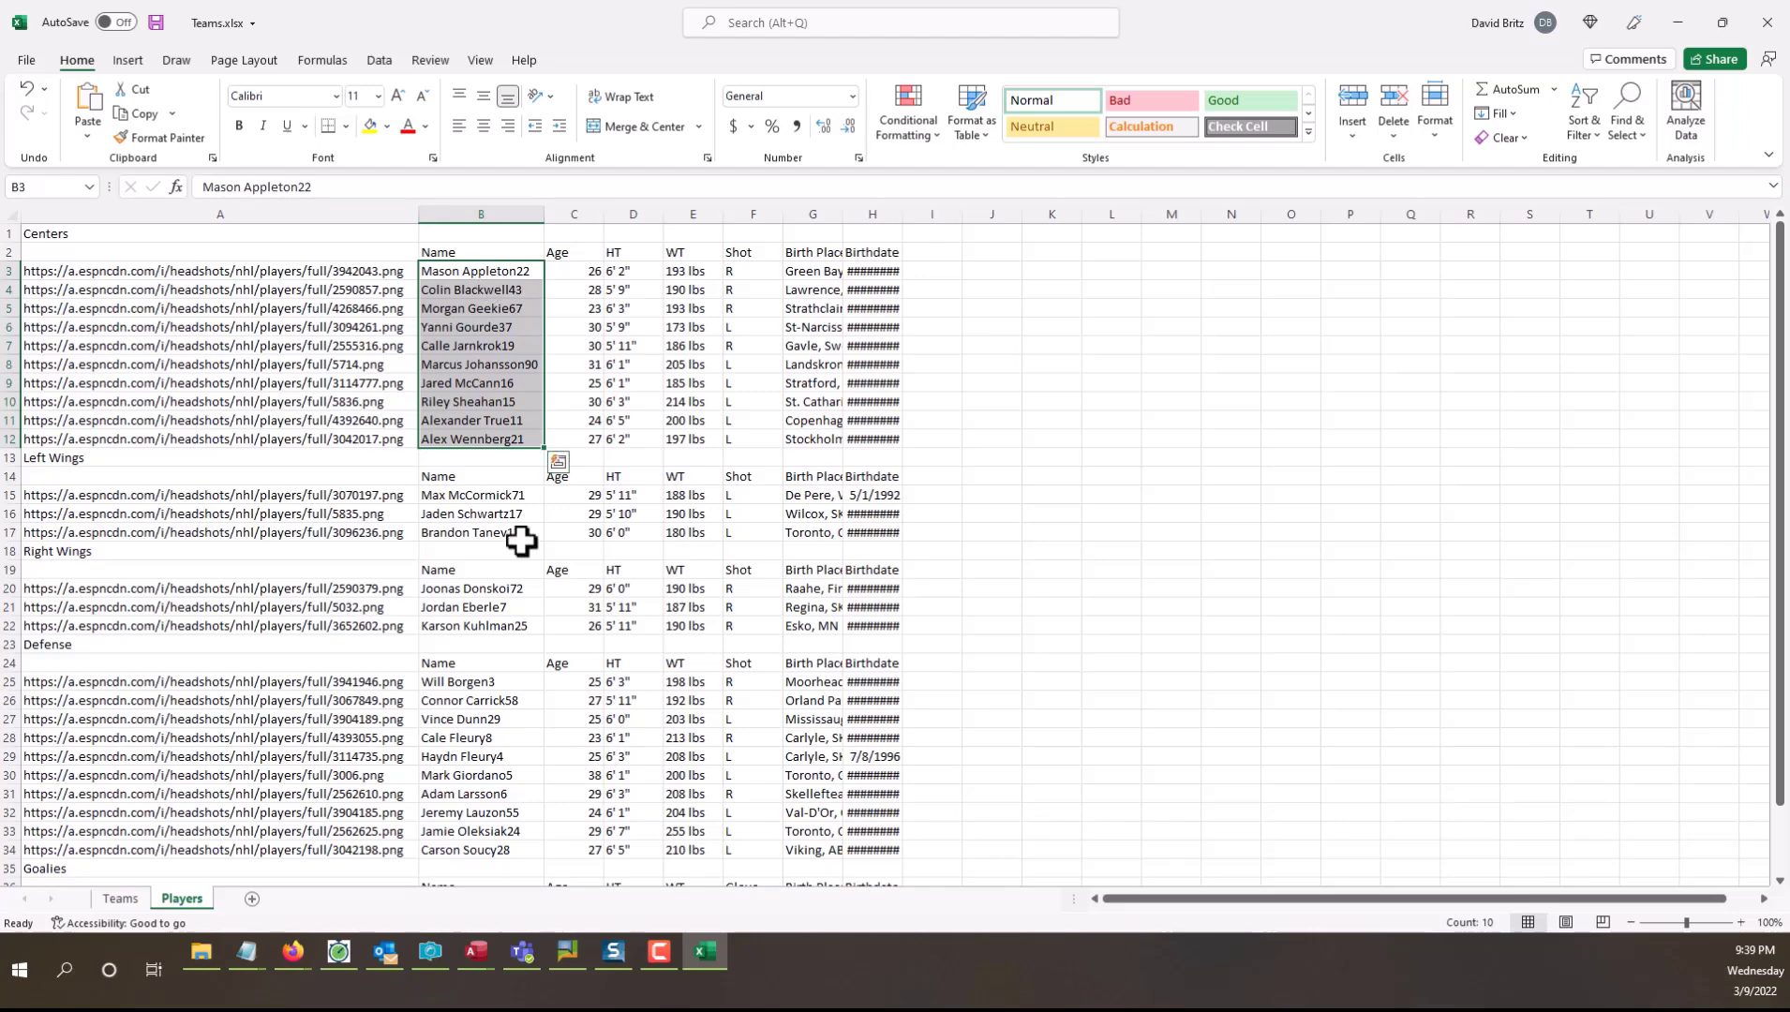
{"action": "scroll", "coordinate": [513, 795], "scroll_direction": "down", "scroll_amount": 3}
{"action": "scroll", "coordinate": [514, 795], "scroll_direction": "down", "scroll_amount": 1}
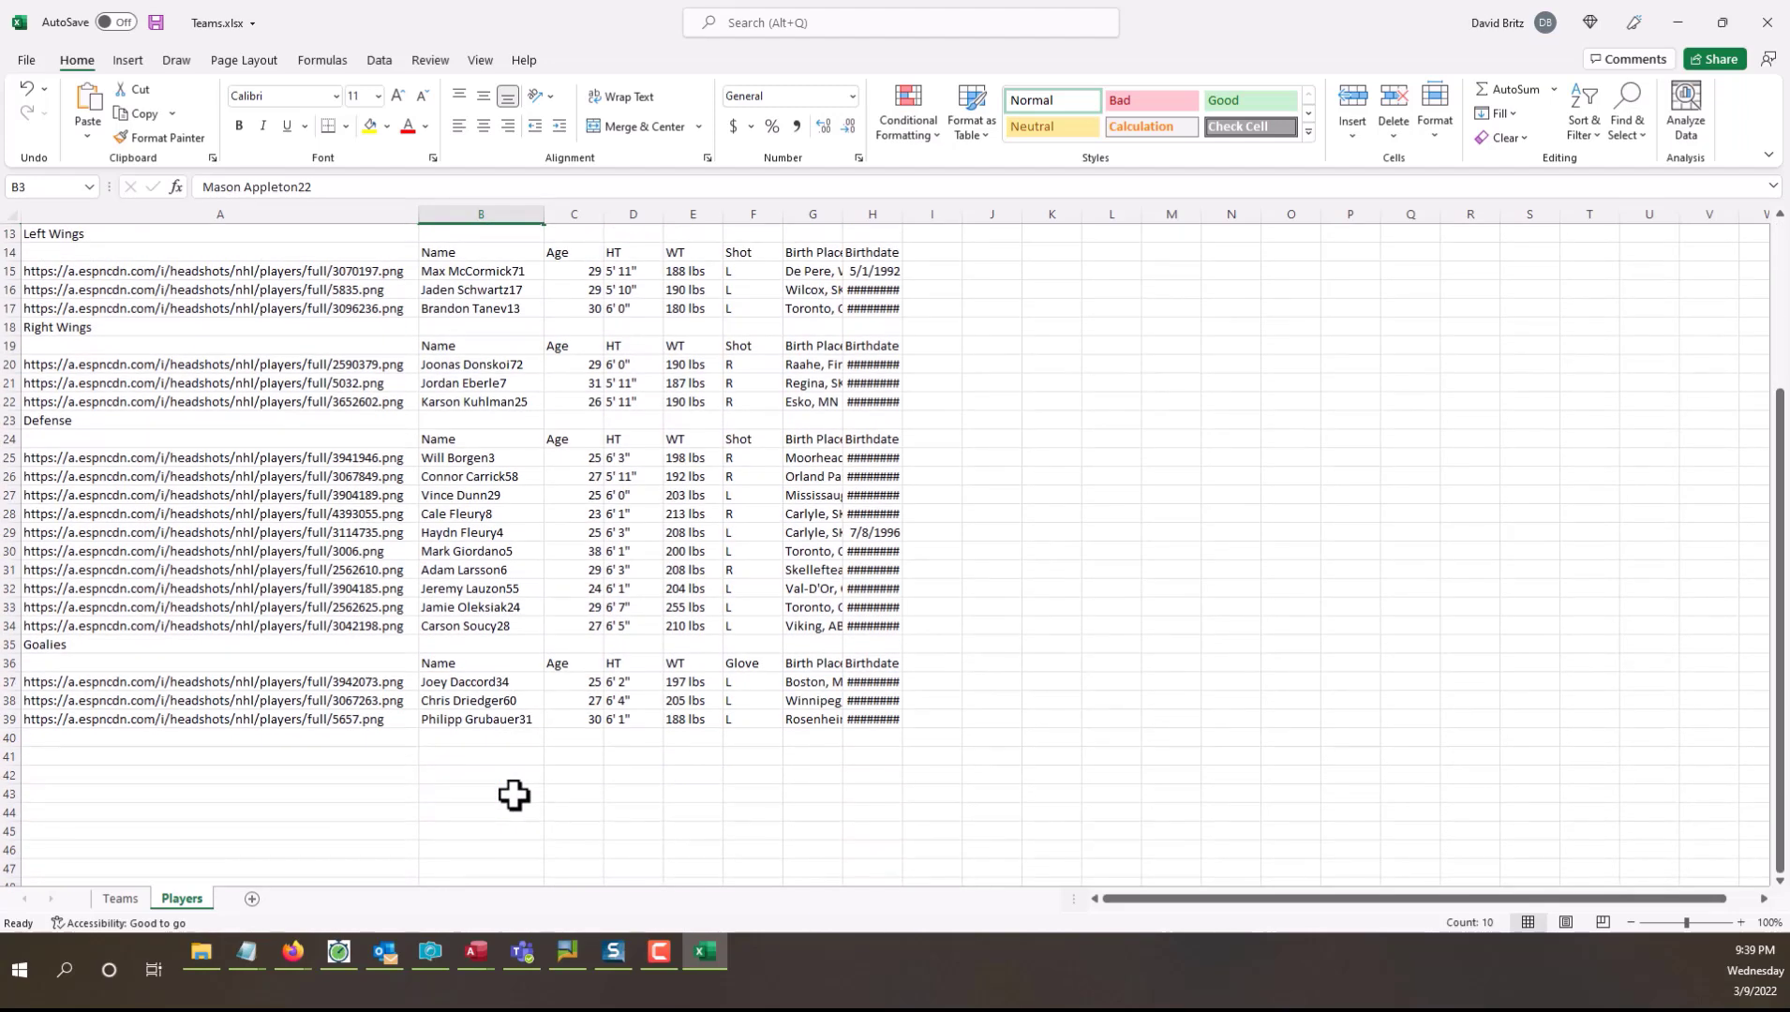
{"action": "scroll", "coordinate": [514, 795], "scroll_direction": "up", "scroll_amount": 4}
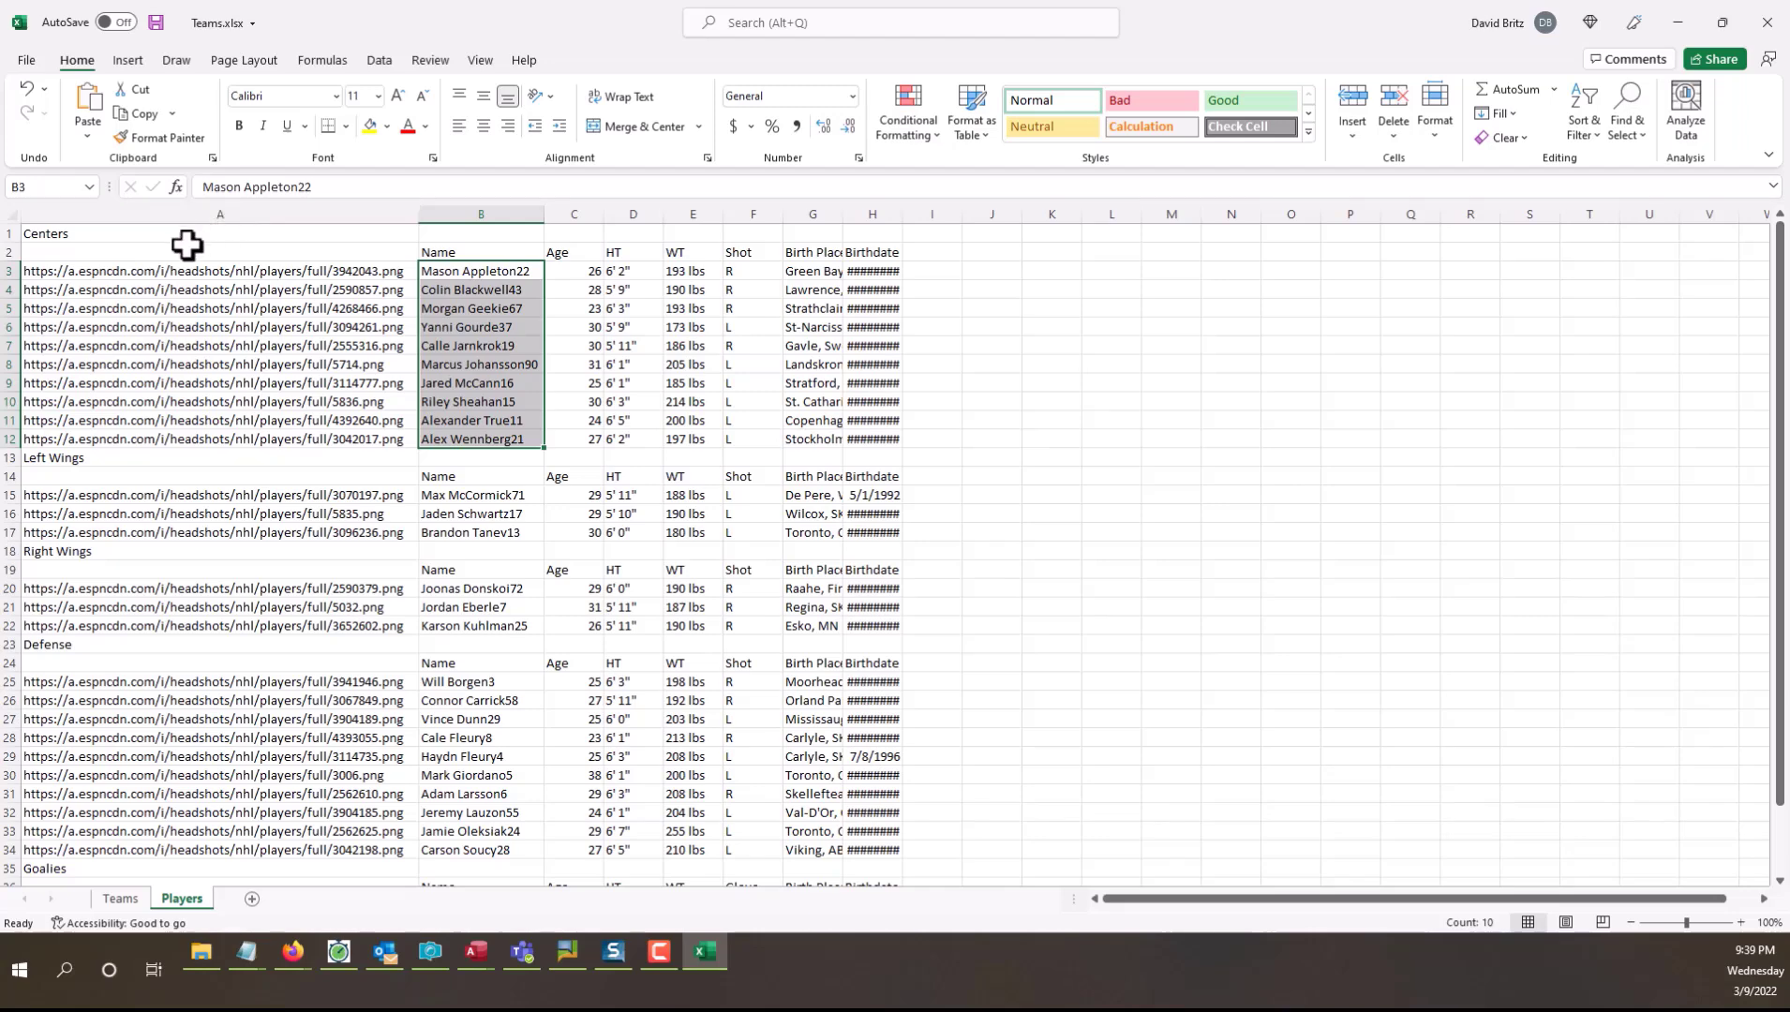
{"action": "left_click_drag", "start_coordinate": [176, 246], "coordinate": [192, 852]}
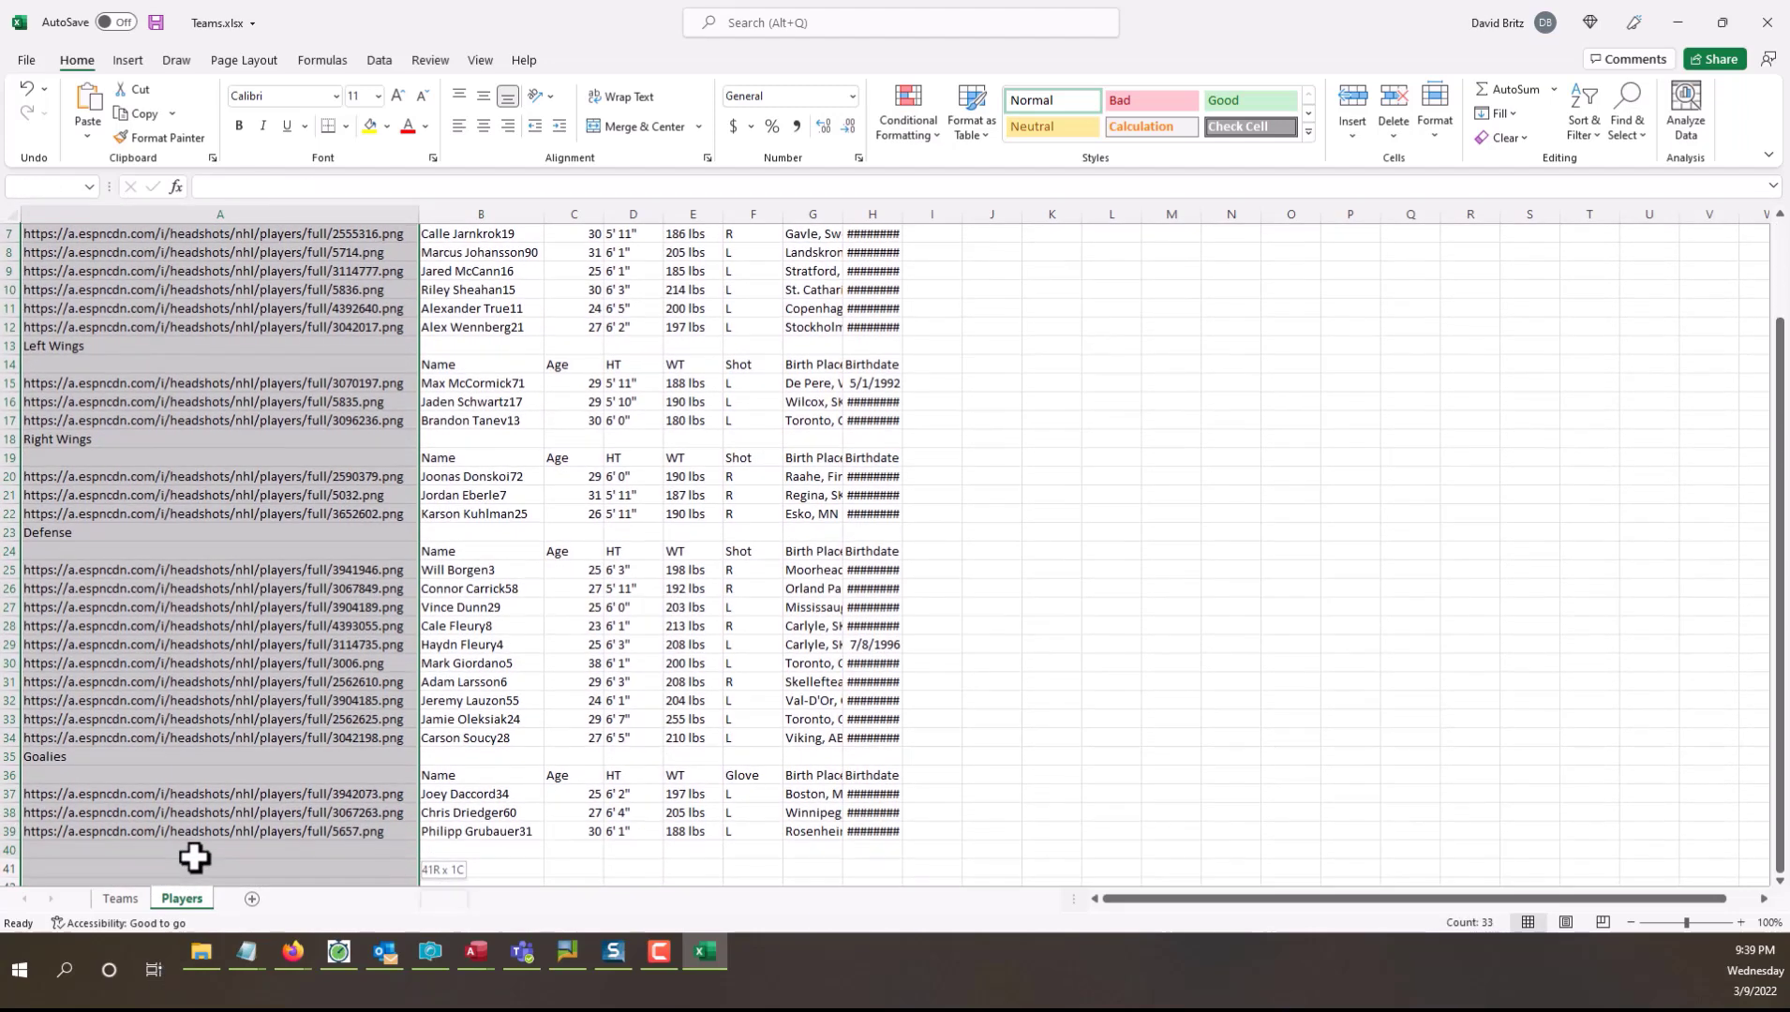
{"action": "key", "text": "Delete"}
{"action": "scroll", "coordinate": [281, 657], "scroll_direction": "up", "scroll_amount": 2}
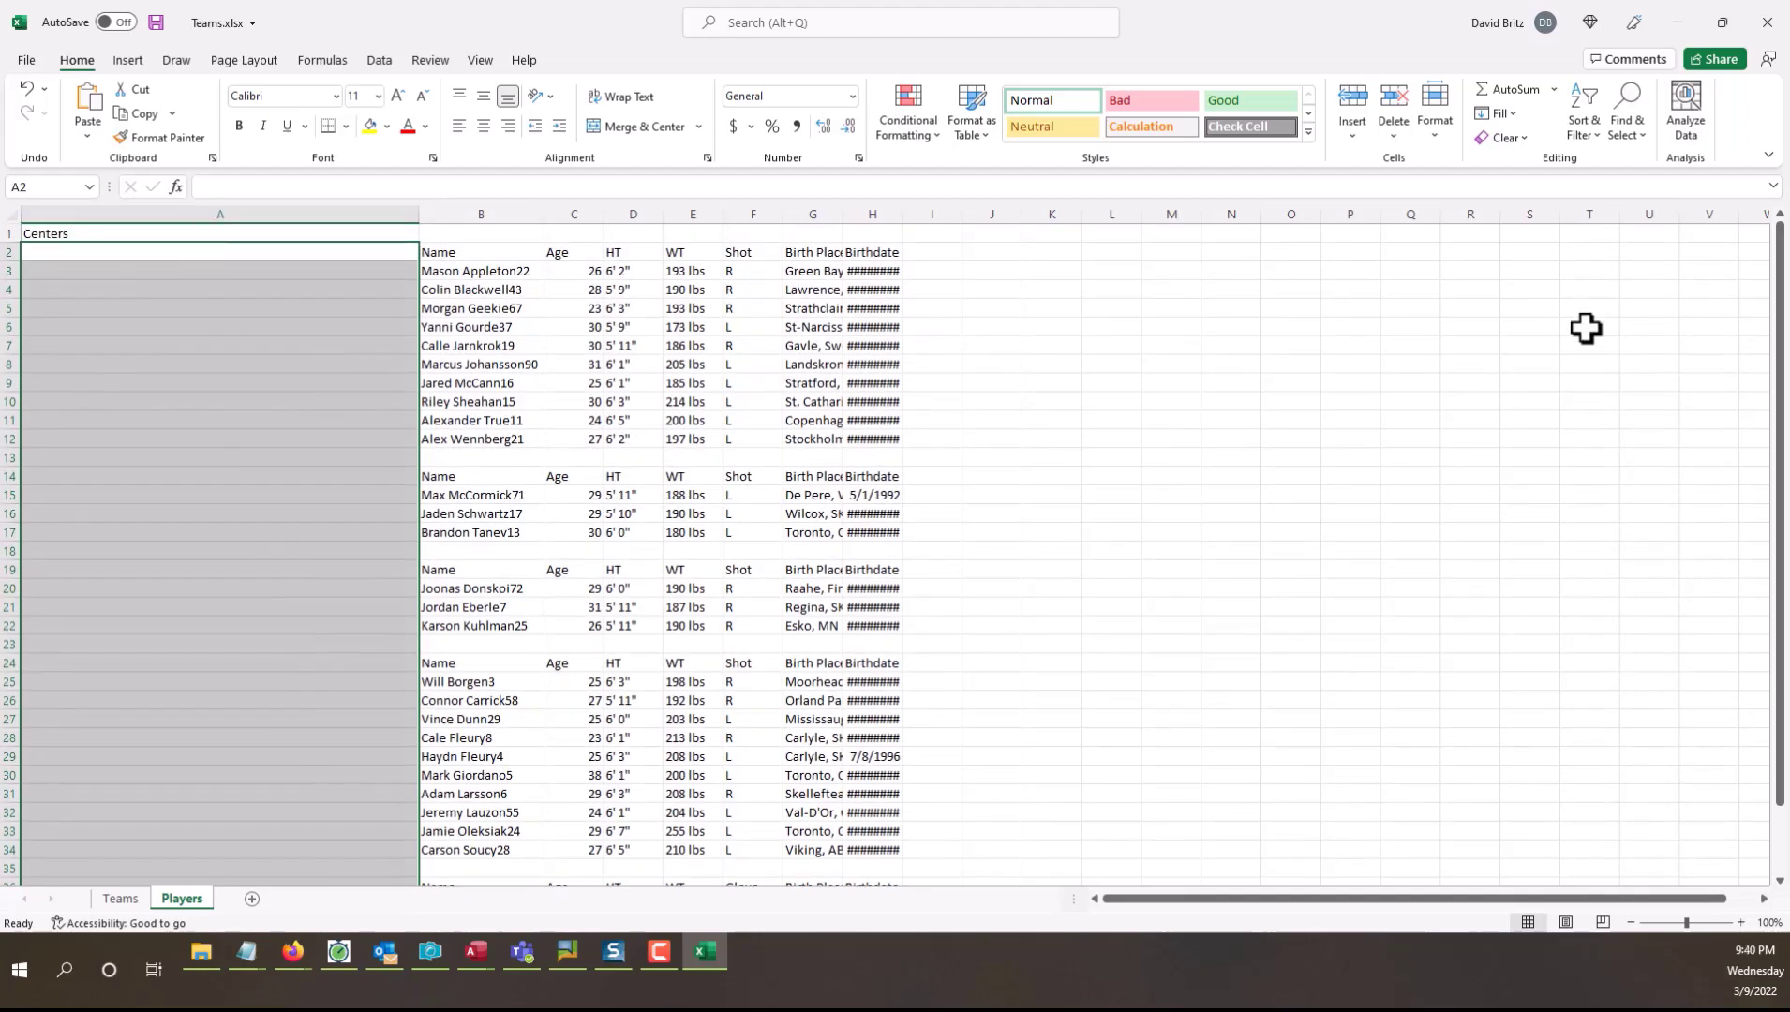
{"action": "left_click", "coordinate": [437, 311]}
{"action": "left_click", "coordinate": [187, 239]}
{"action": "type", "text": "Team"}
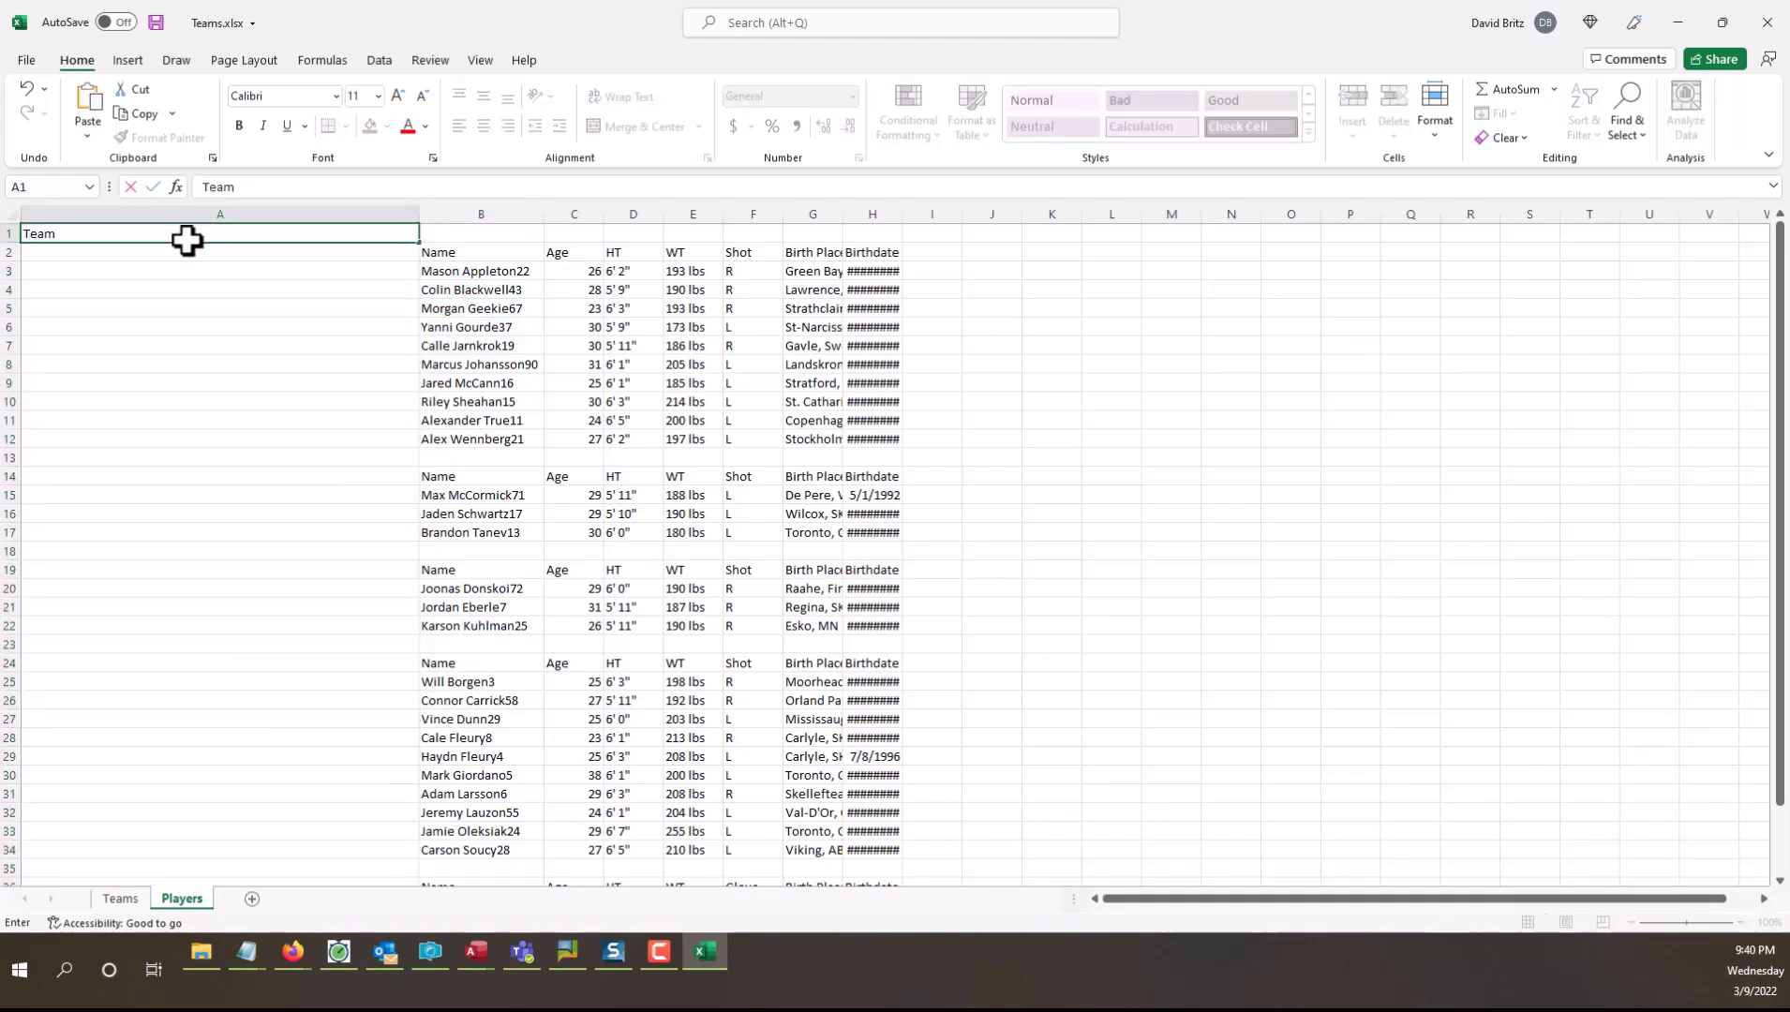
{"action": "key", "text": "Return"}
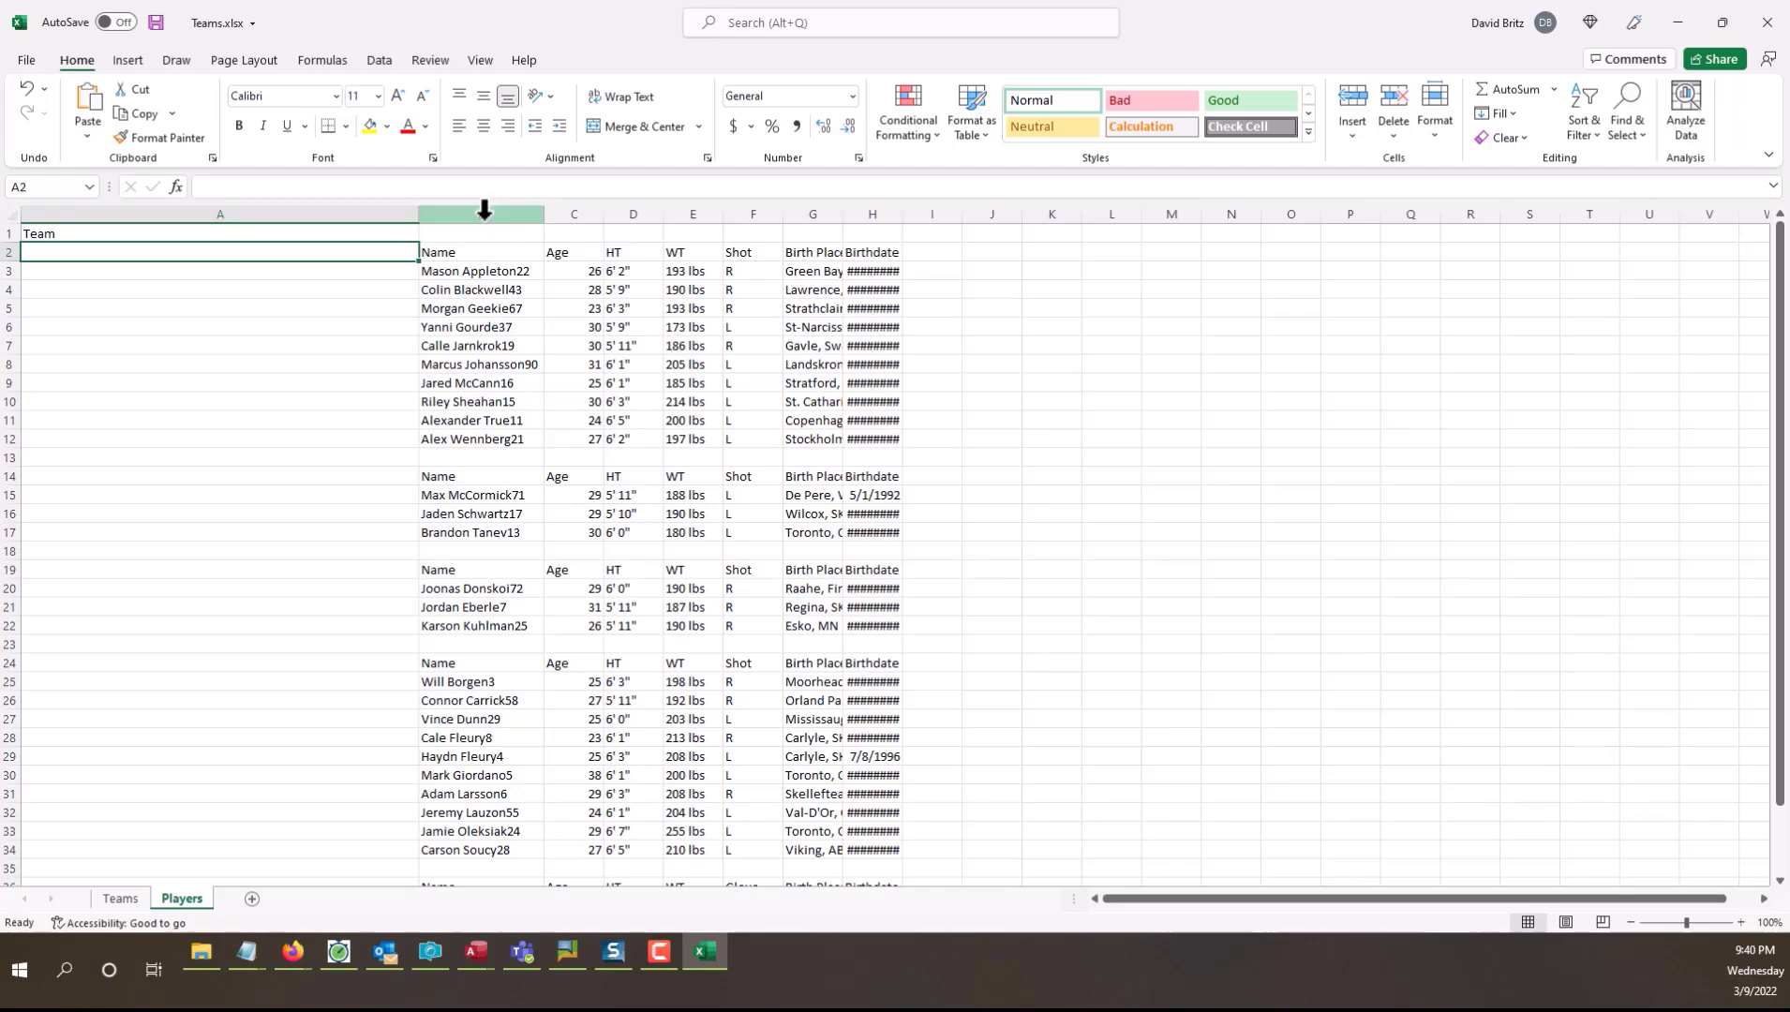
{"action": "key", "text": "ctrl+z"}
{"action": "key", "text": "ctrl+z"}
{"action": "left_click", "coordinate": [574, 458]}
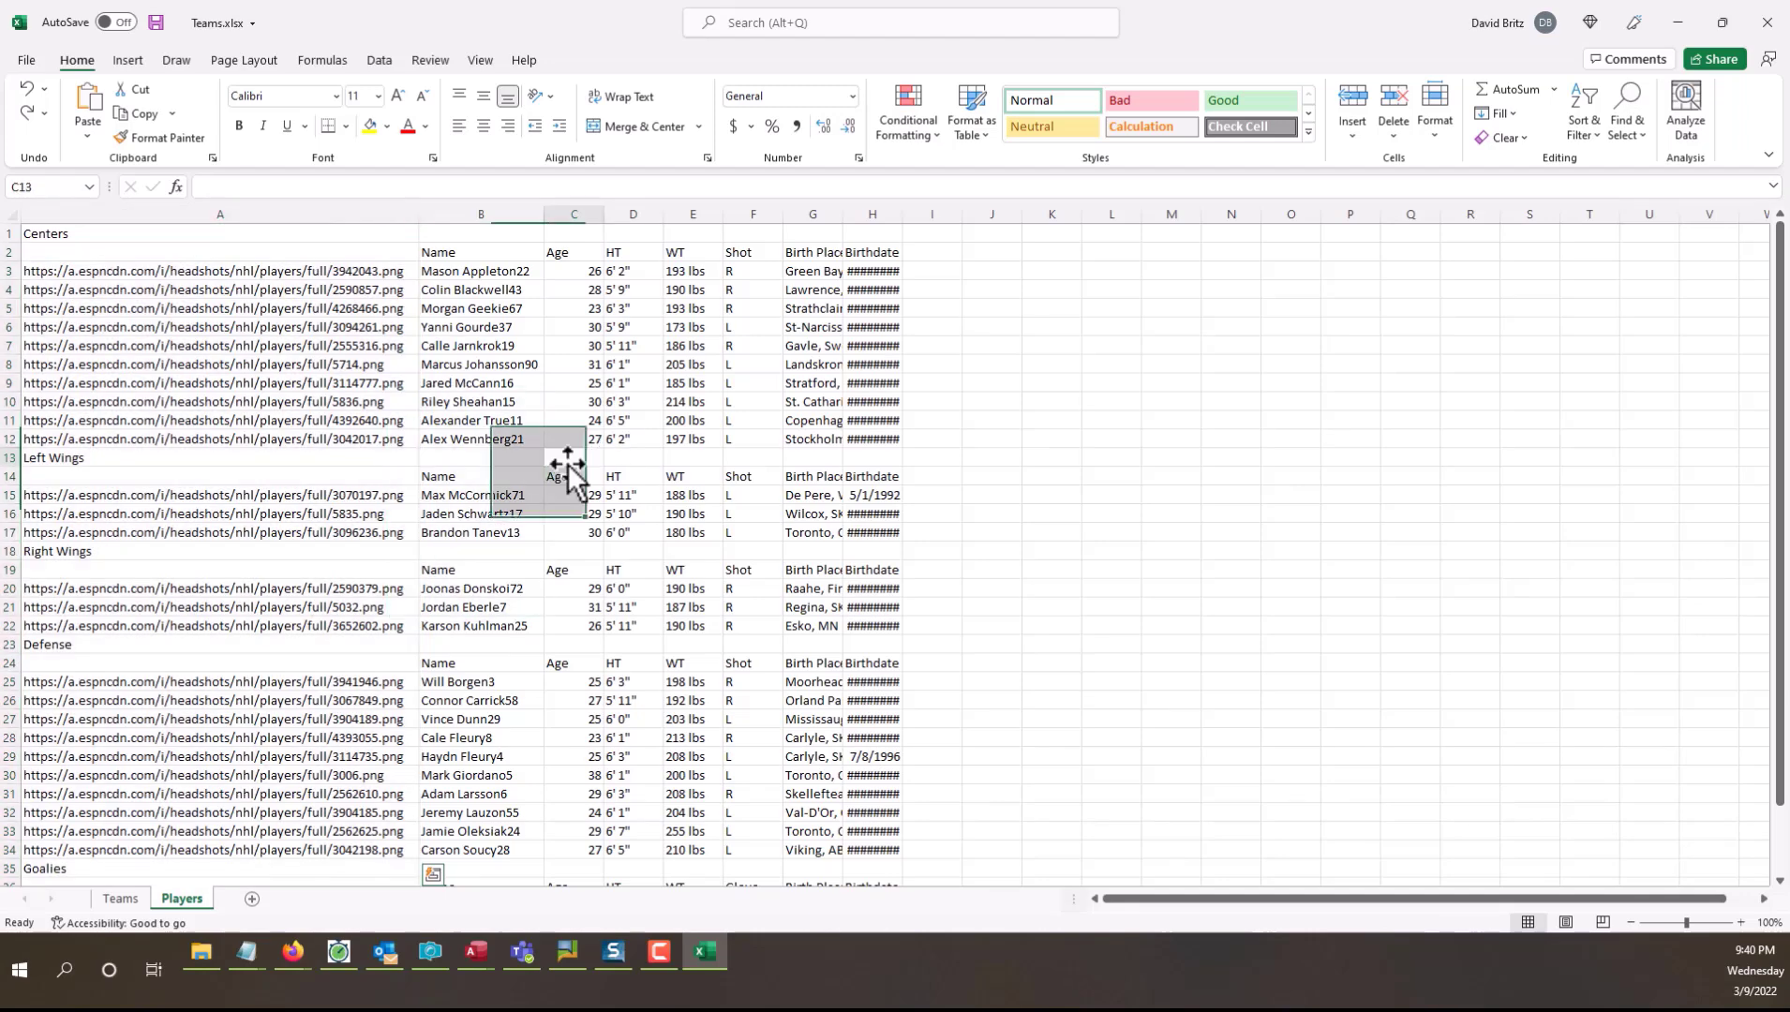
Step: Insert two empty columns between the headshot links and the Name column
{"action": "left_click_drag", "start_coordinate": [465, 211], "coordinate": [568, 210]}
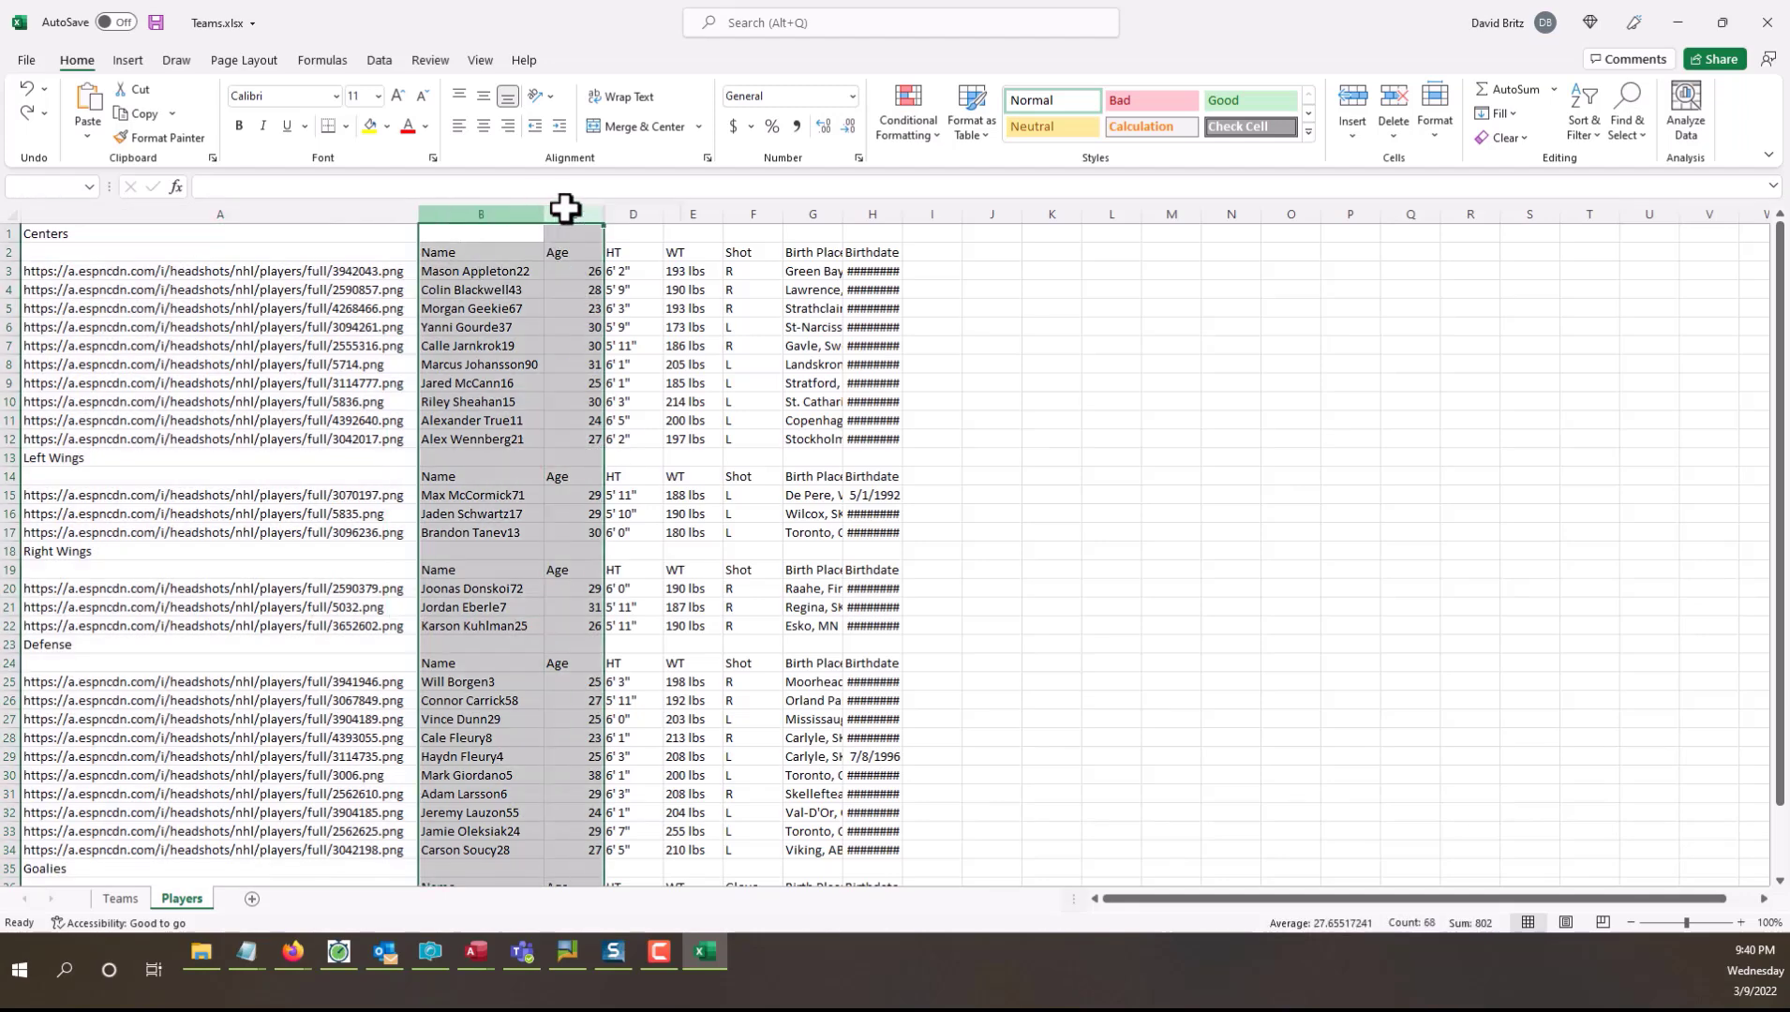
{"action": "right_click", "coordinate": [567, 211]}
{"action": "left_click", "coordinate": [616, 365]}
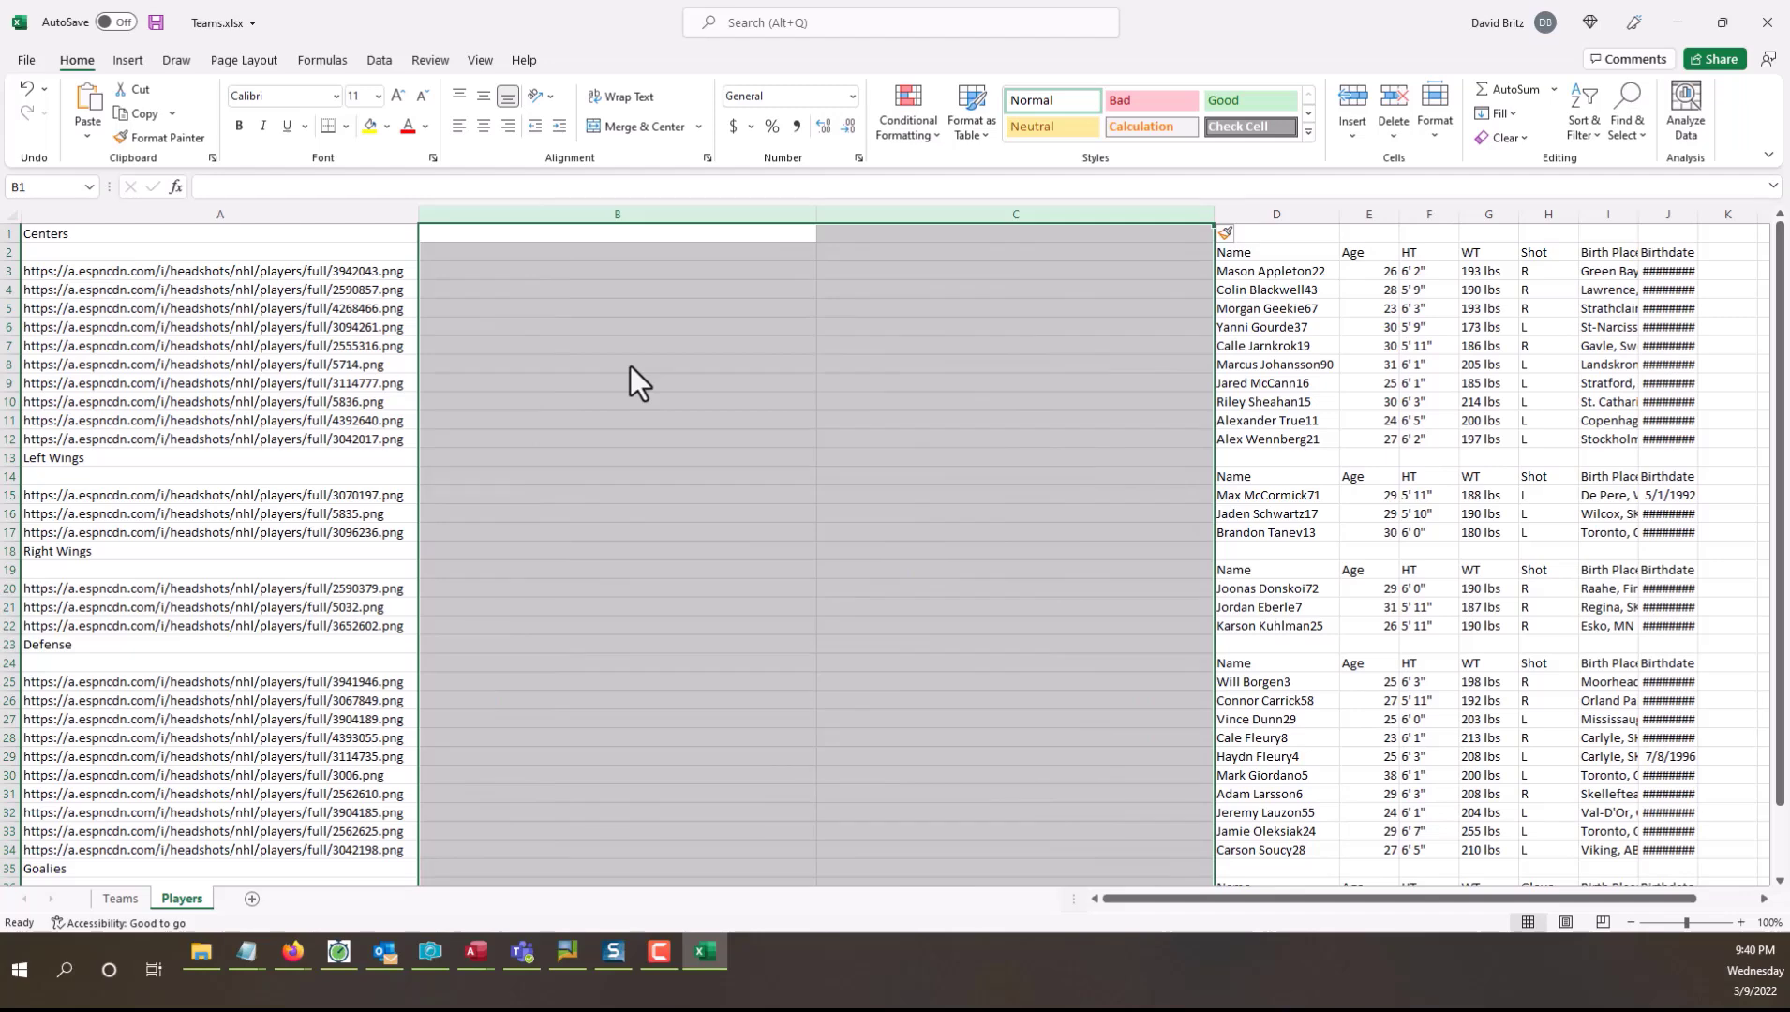
Step: Enter the headers Team in B1 and Position in C1
{"action": "left_click", "coordinate": [614, 239]}
{"action": "type", "text": "Team"}
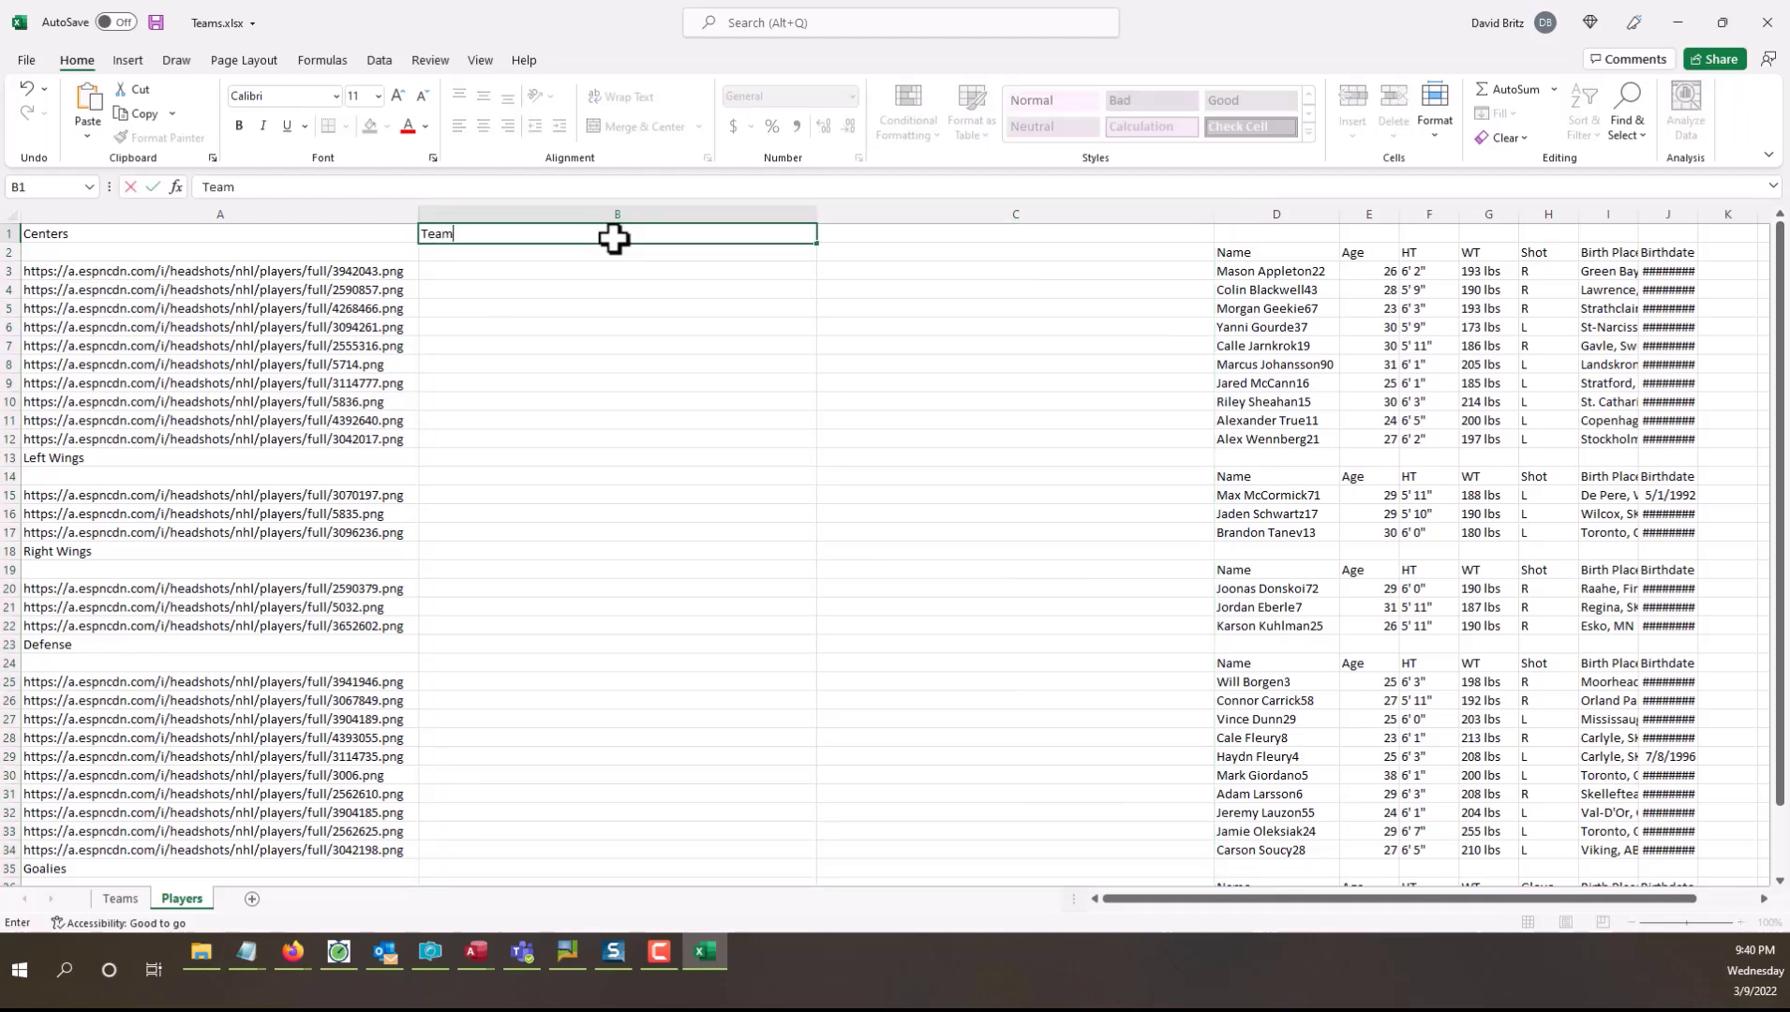
{"action": "key", "text": "Tab"}
{"action": "type", "text": "P"}
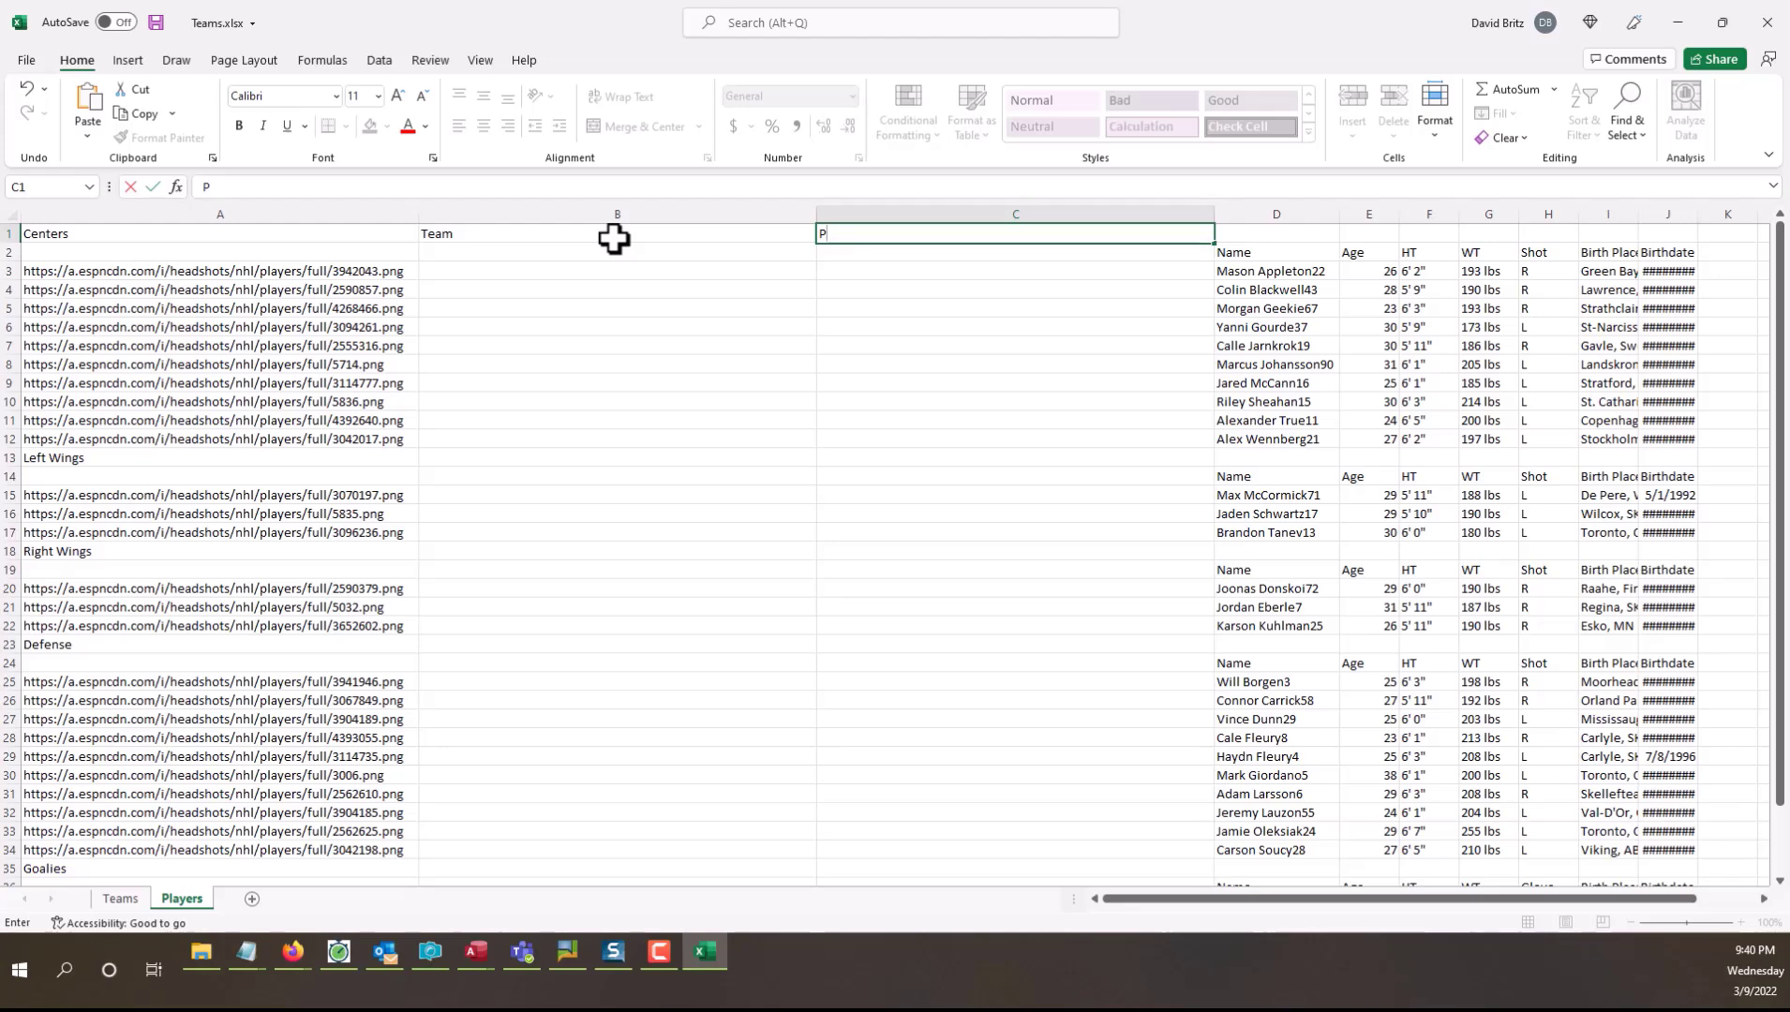
{"action": "key", "text": "BackSpace"}
{"action": "key", "text": "BackSpace"}
{"action": "type", "text": "osition"}
{"action": "key", "text": "Return"}
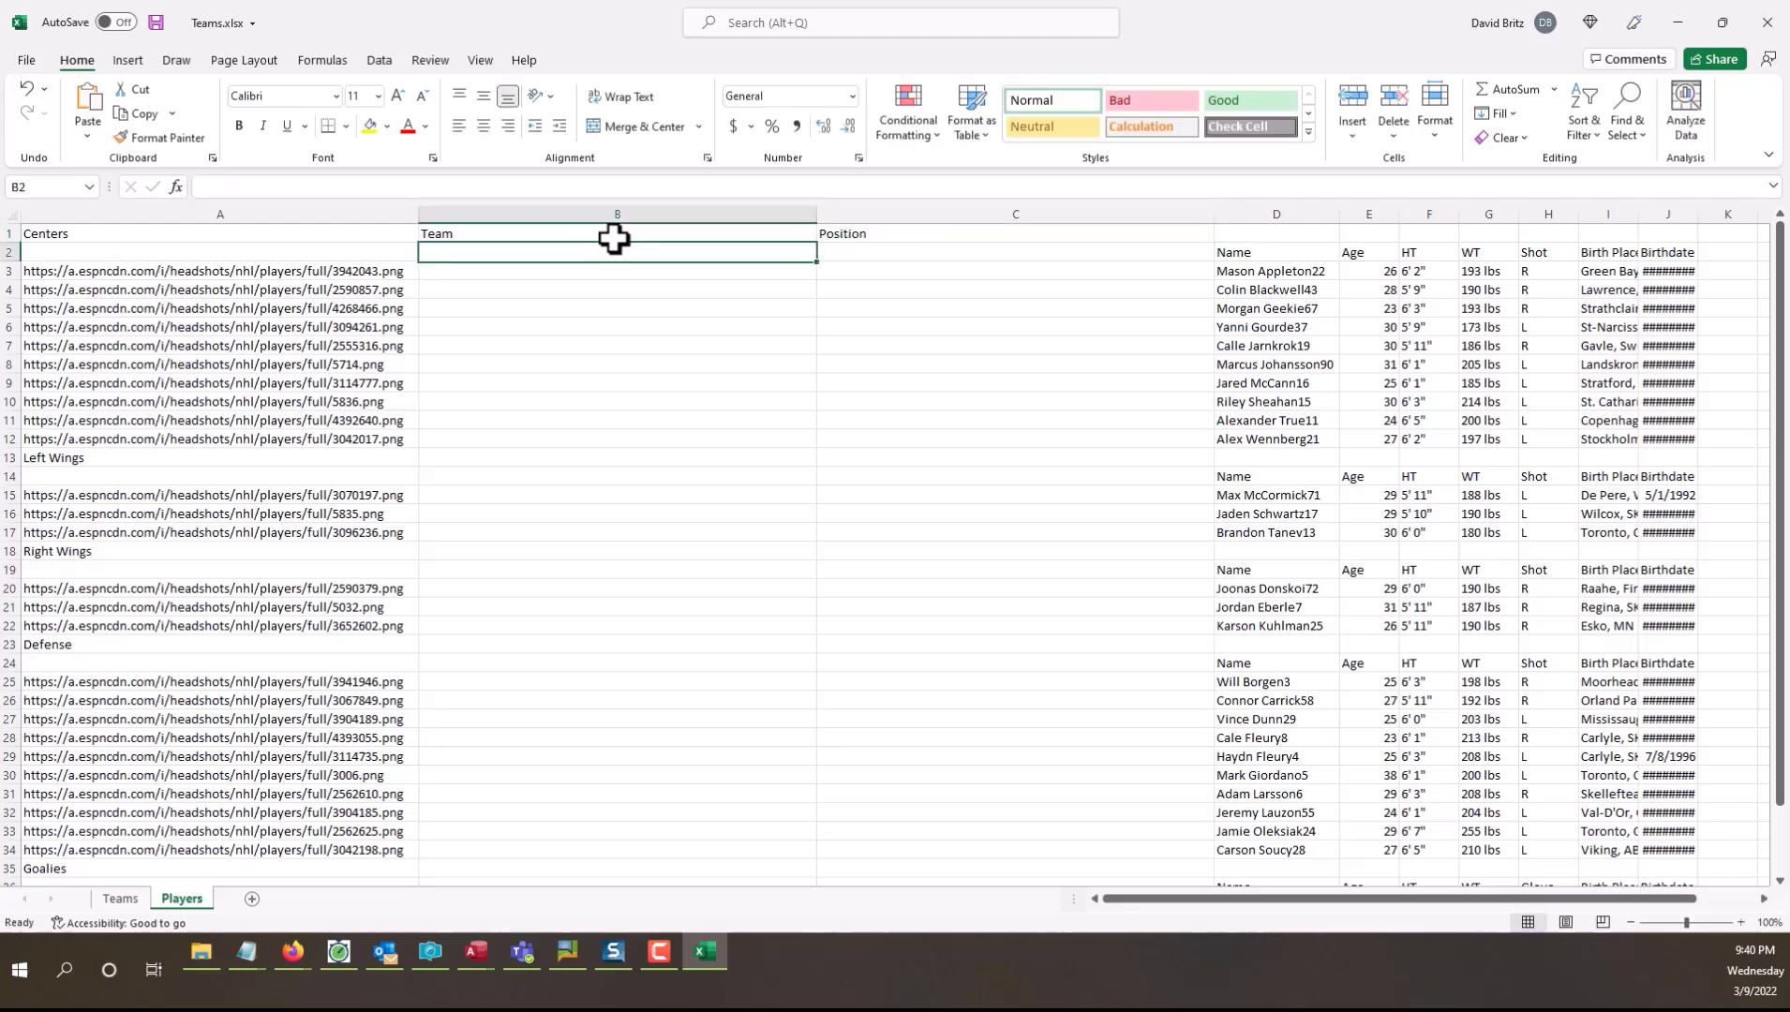
Step: Fill the Position column with C for every player in the Centers group, cells C3 to C12
{"action": "key", "text": "Down"}
{"action": "key", "text": "Right"}
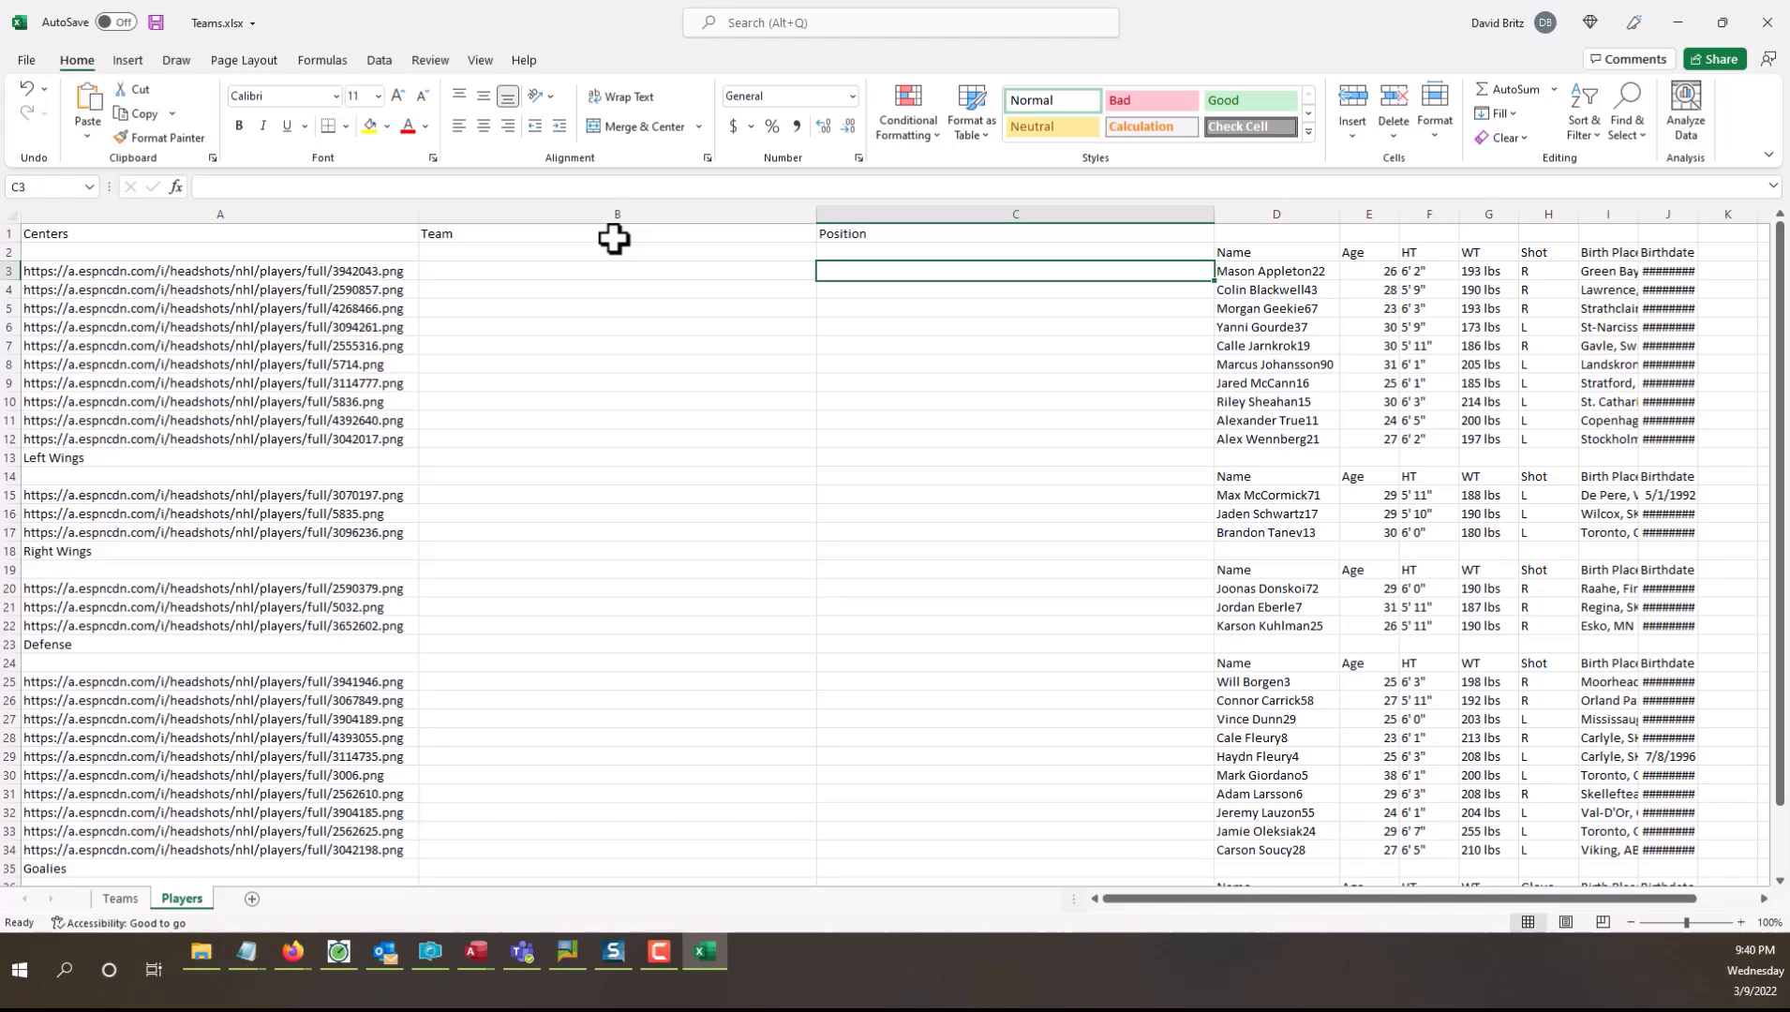
{"action": "type", "text": "C"}
{"action": "key", "text": "Return"}
{"action": "type", "text": "C"}
{"action": "key", "text": "Return"}
{"action": "type", "text": "C"}
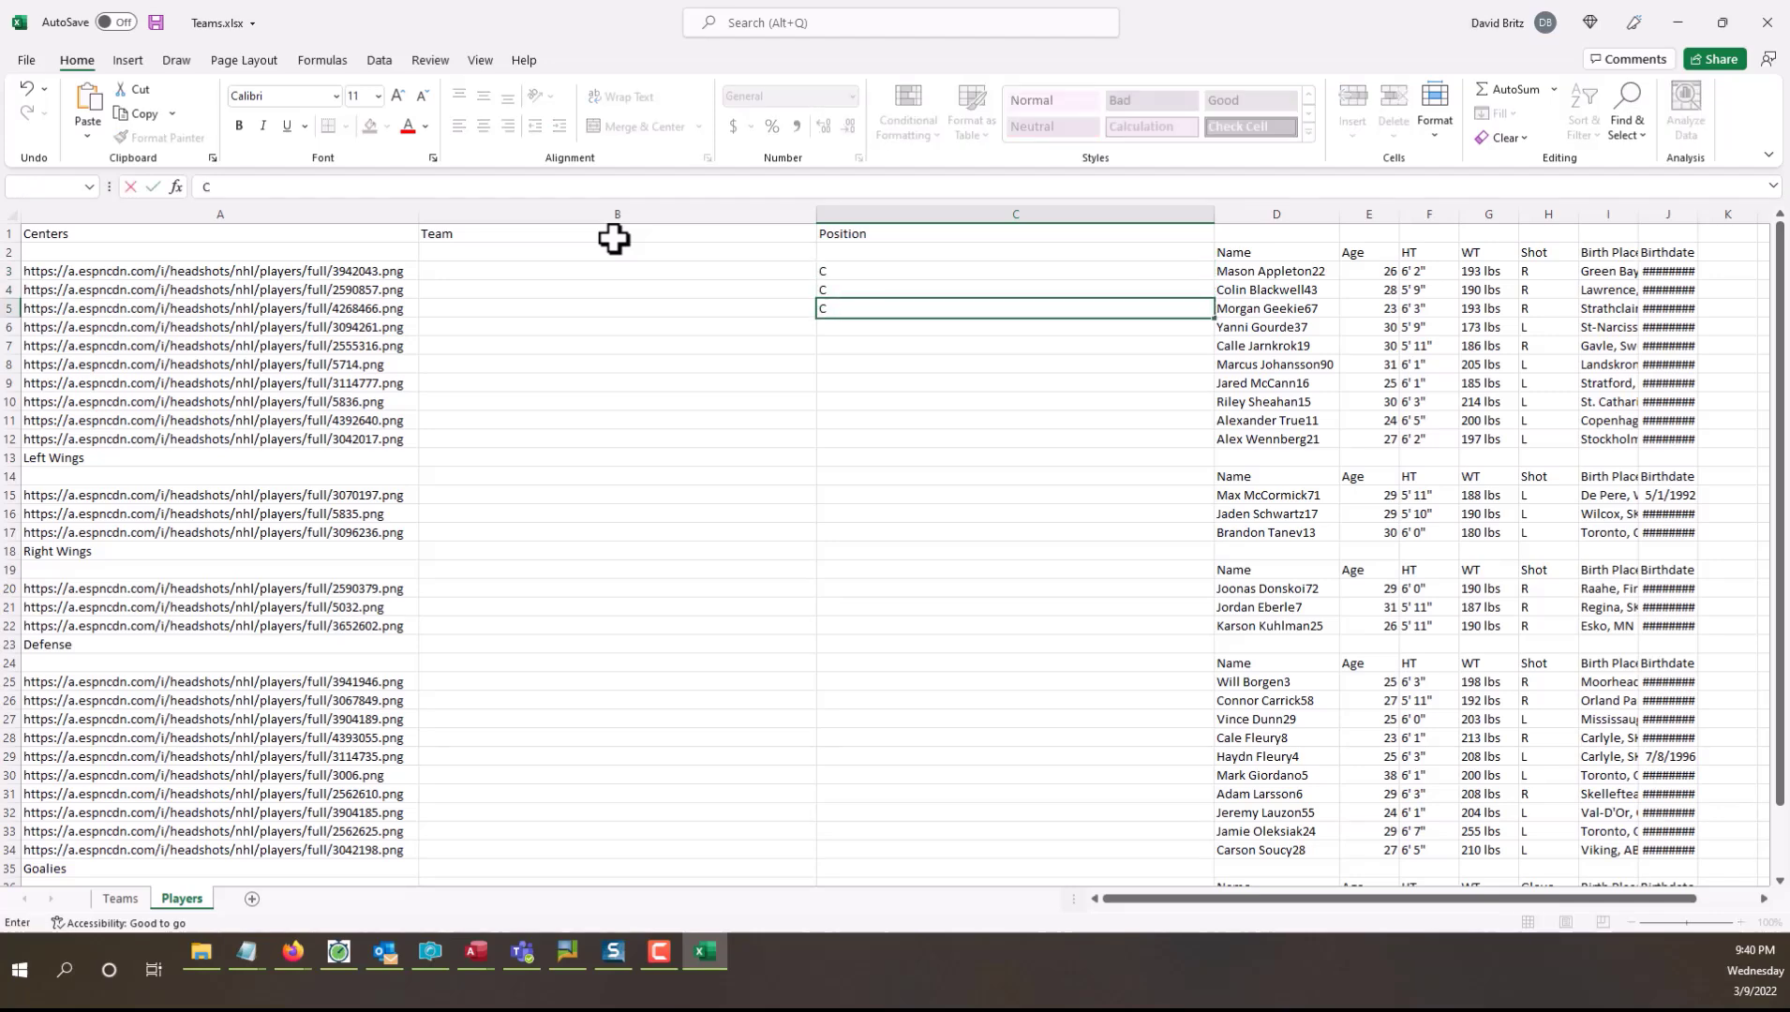
{"action": "type", "text": " C"}
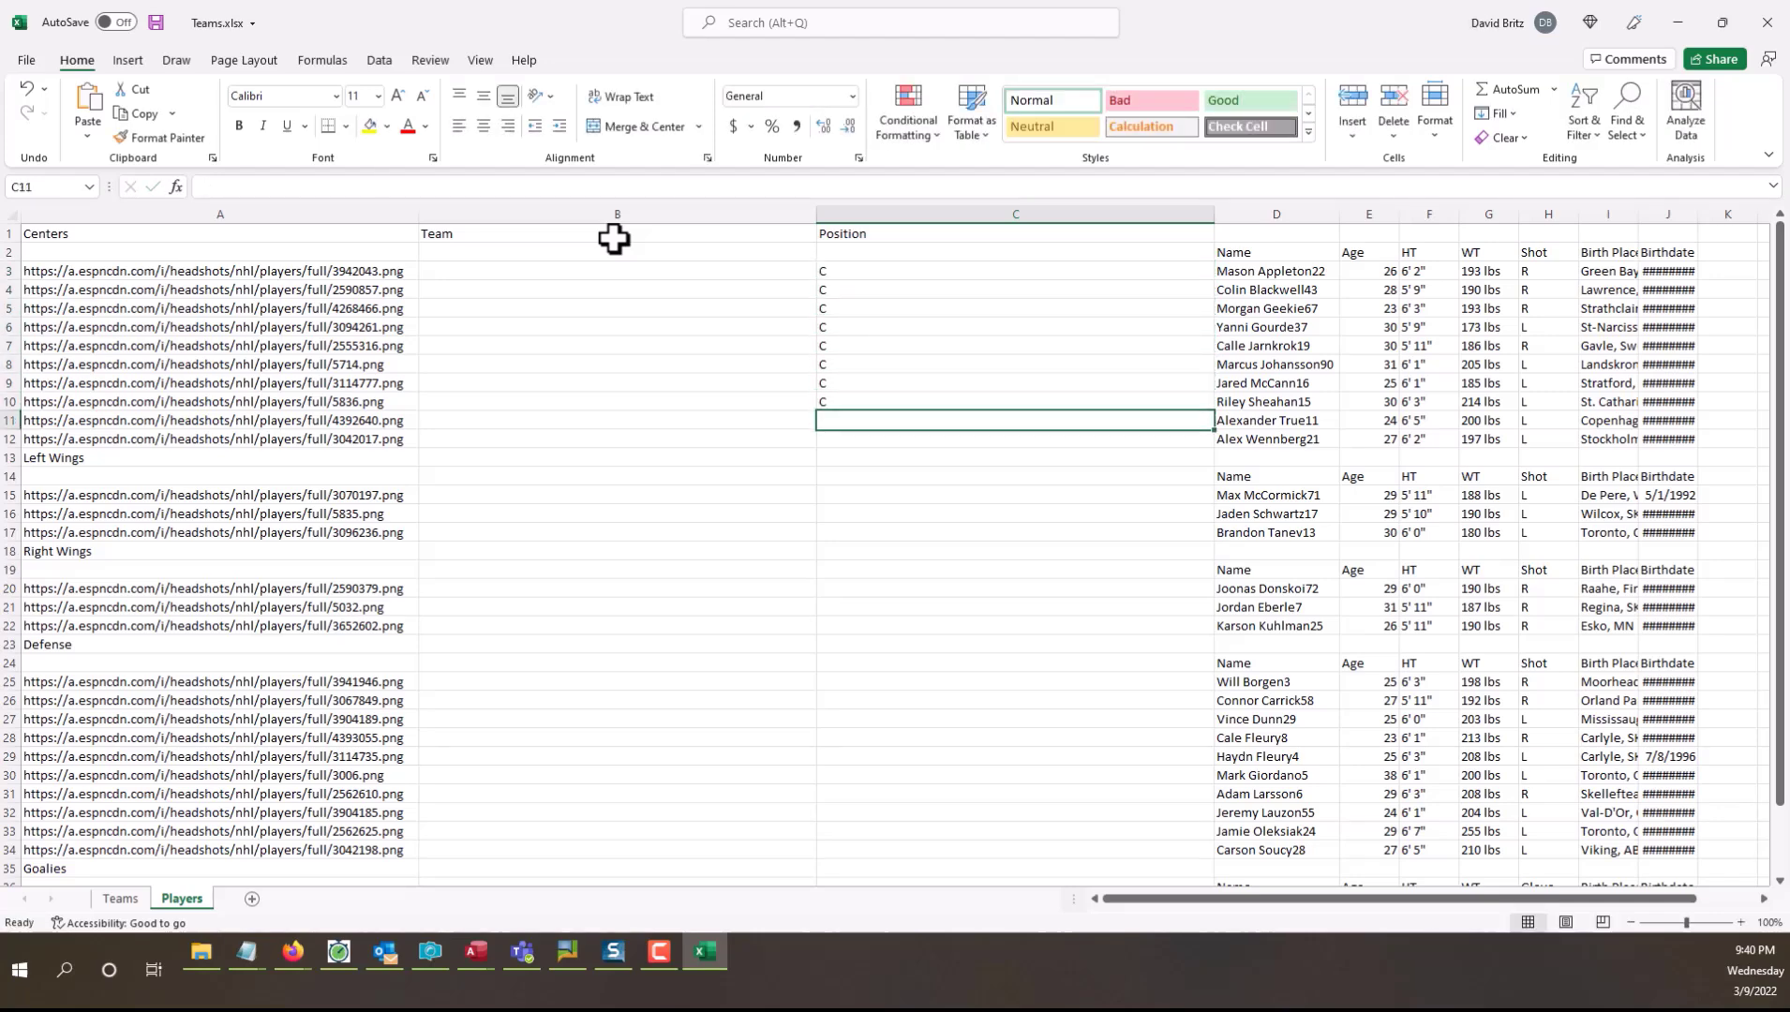
{"action": "type", "text": " C C C C C"}
{"action": "key", "text": "Return"}
{"action": "type", "text": "C"}
{"action": "key", "text": "Return"}
Step: Enter LW as the position of the three Left Wings players in cells C15 to C17
{"action": "key", "text": "Return"}
{"action": "key", "text": "Return"}
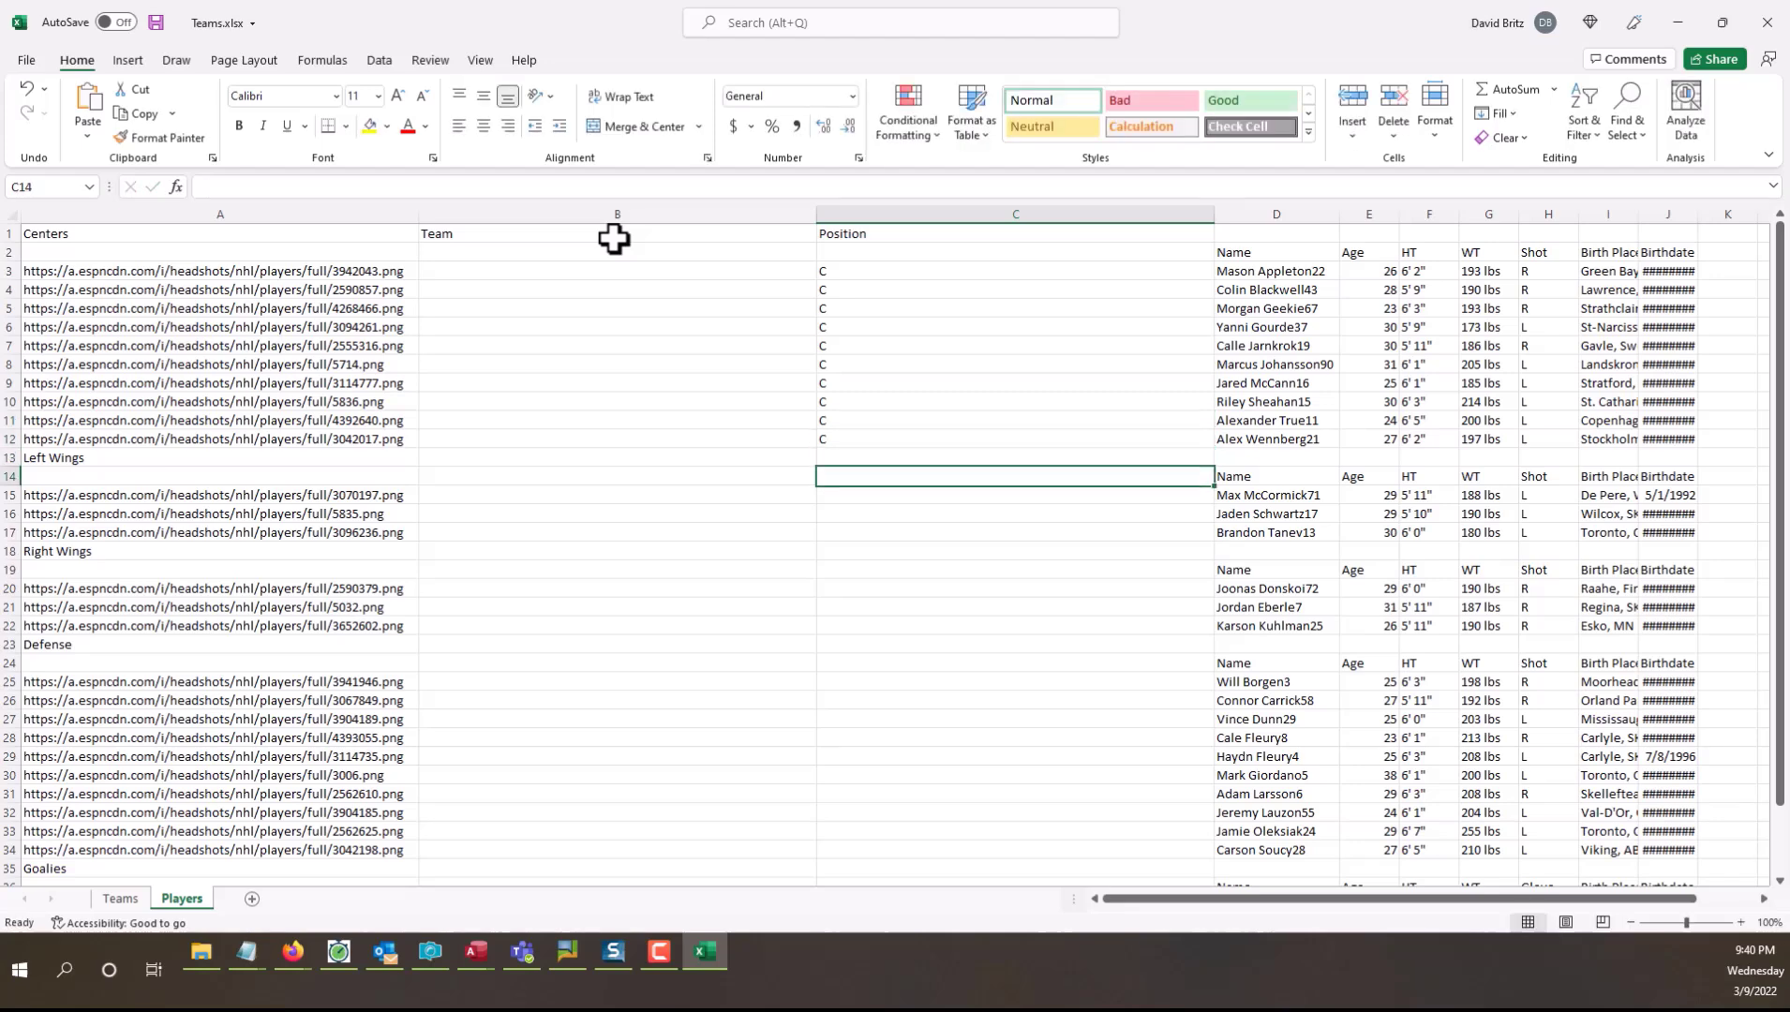
{"action": "type", "text": "LW"}
{"action": "key", "text": "Return"}
{"action": "type", "text": "LW"}
{"action": "key", "text": "Return"}
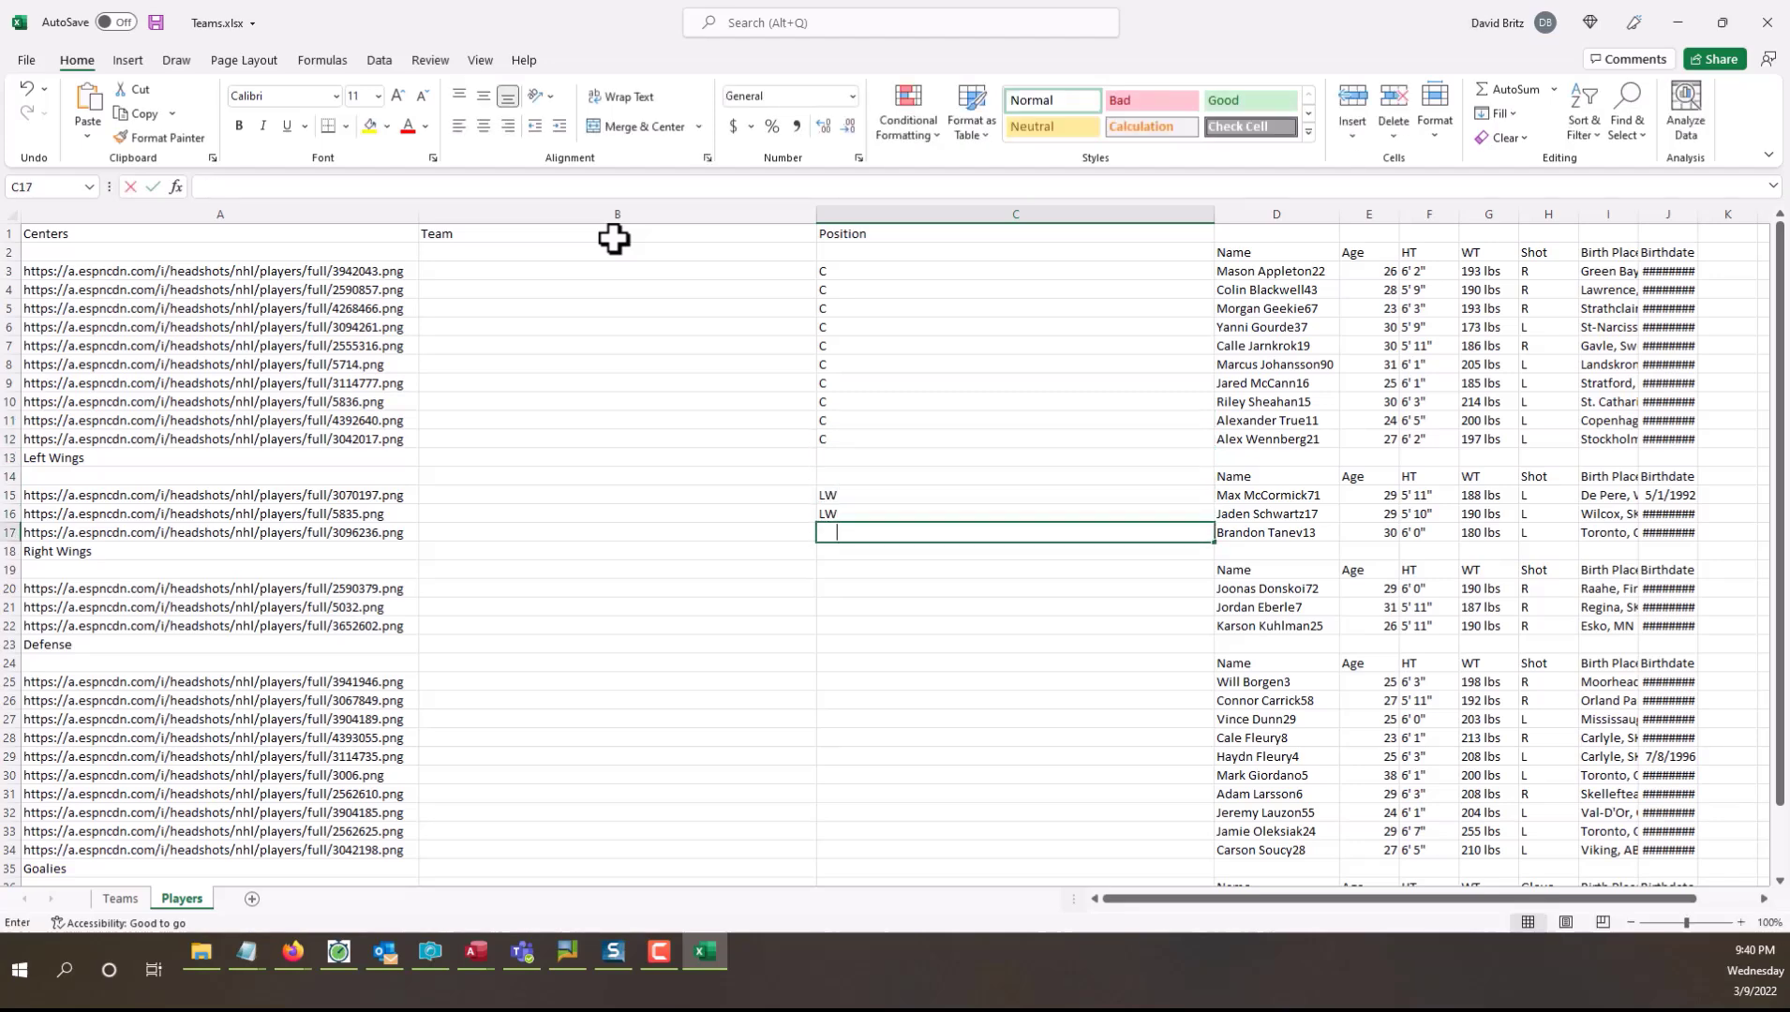
{"action": "type", "text": "LW"}
{"action": "key", "text": "Return"}
Step: Enter RW as the position of the three Right Wings players in cells C20 to C22
{"action": "key", "text": "Return"}
{"action": "key", "text": "Return"}
{"action": "key", "text": "Down"}
{"action": "key", "text": "Up"}
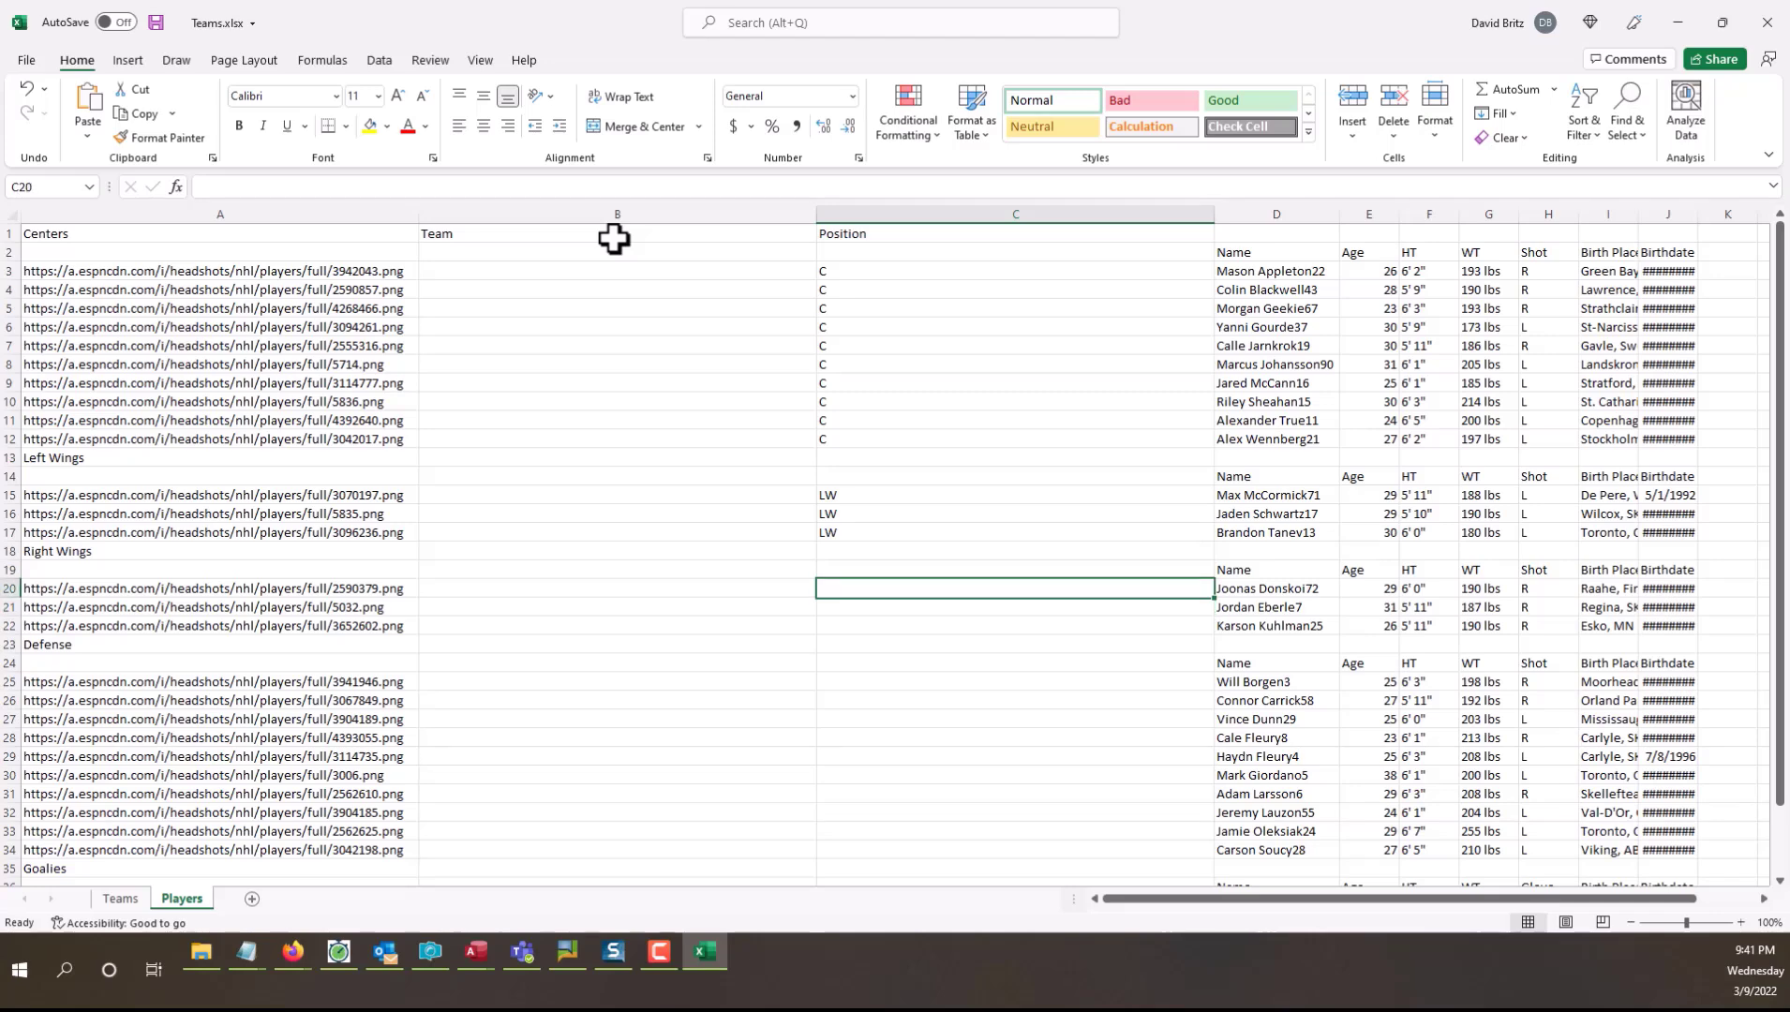
{"action": "type", "text": "RW"}
{"action": "key", "text": "Return"}
{"action": "type", "text": "RW"}
{"action": "key", "text": "Return"}
{"action": "type", "text": "RW"}
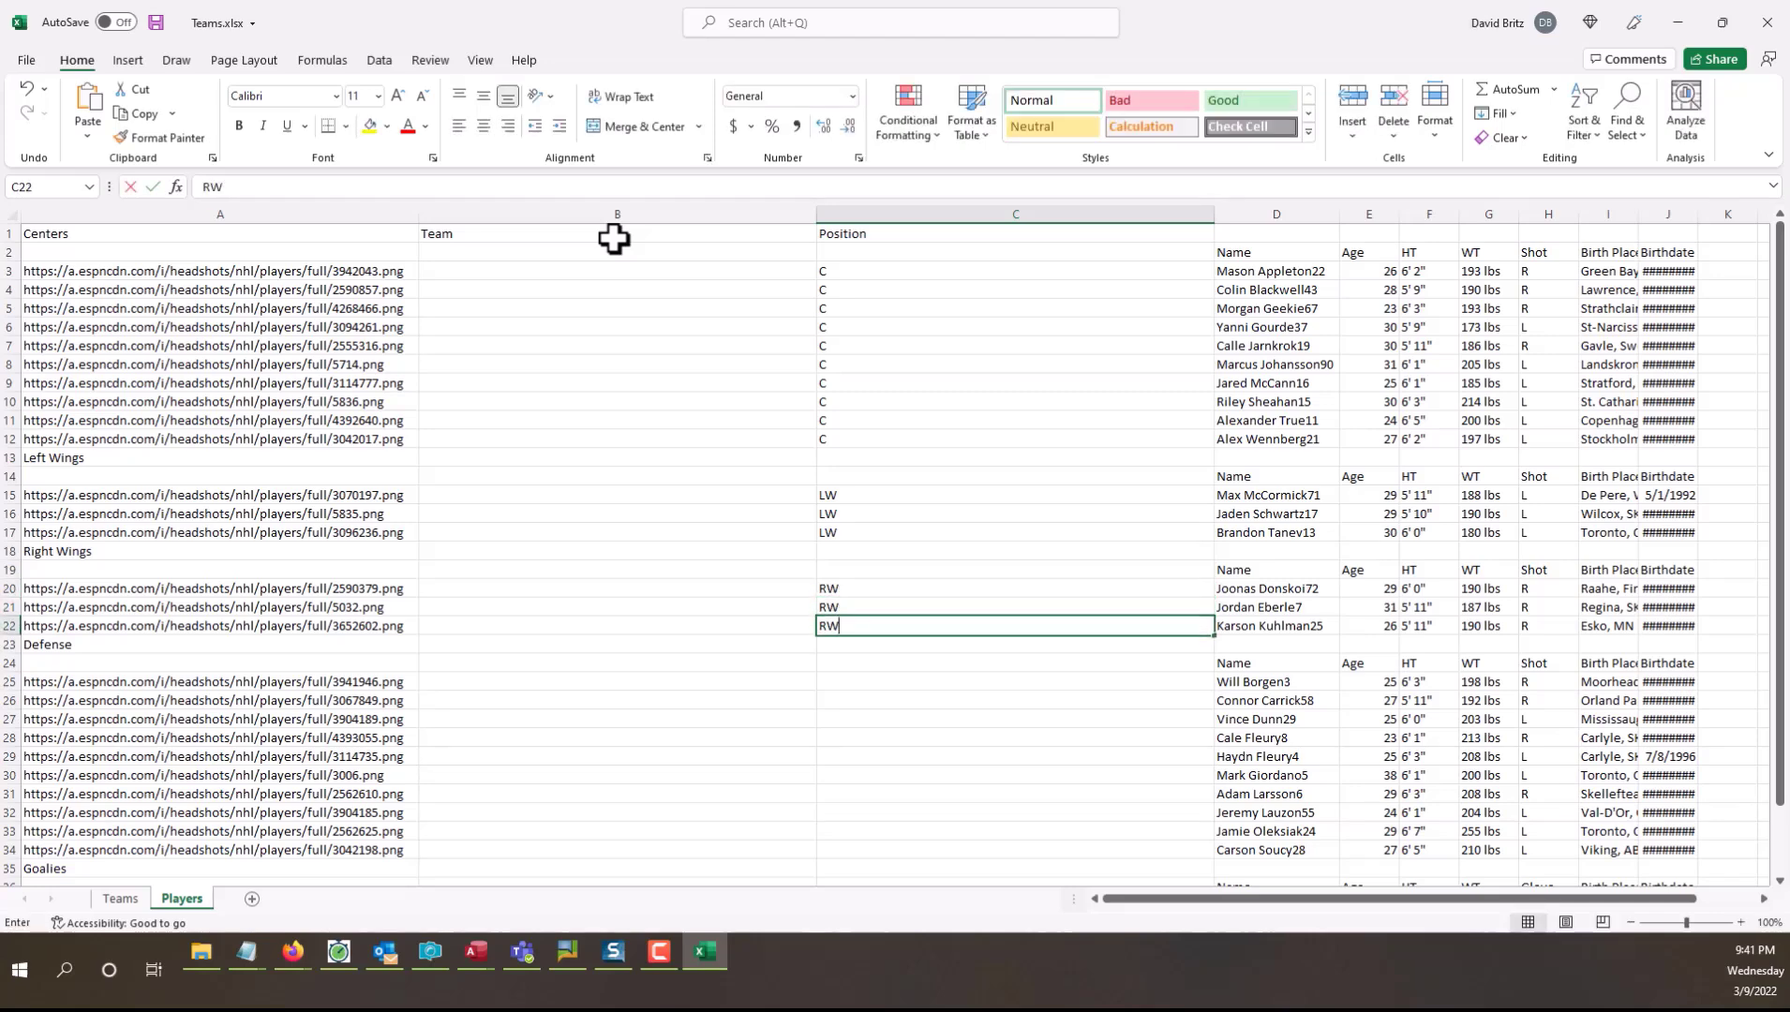
{"action": "key", "text": "Return"}
Step: Fill the Position column with D for every player in the Defense group, cells C25 to C34
{"action": "key", "text": "Return"}
{"action": "key", "text": "Return"}
{"action": "key", "text": "Left"}
{"action": "key", "text": "Left"}
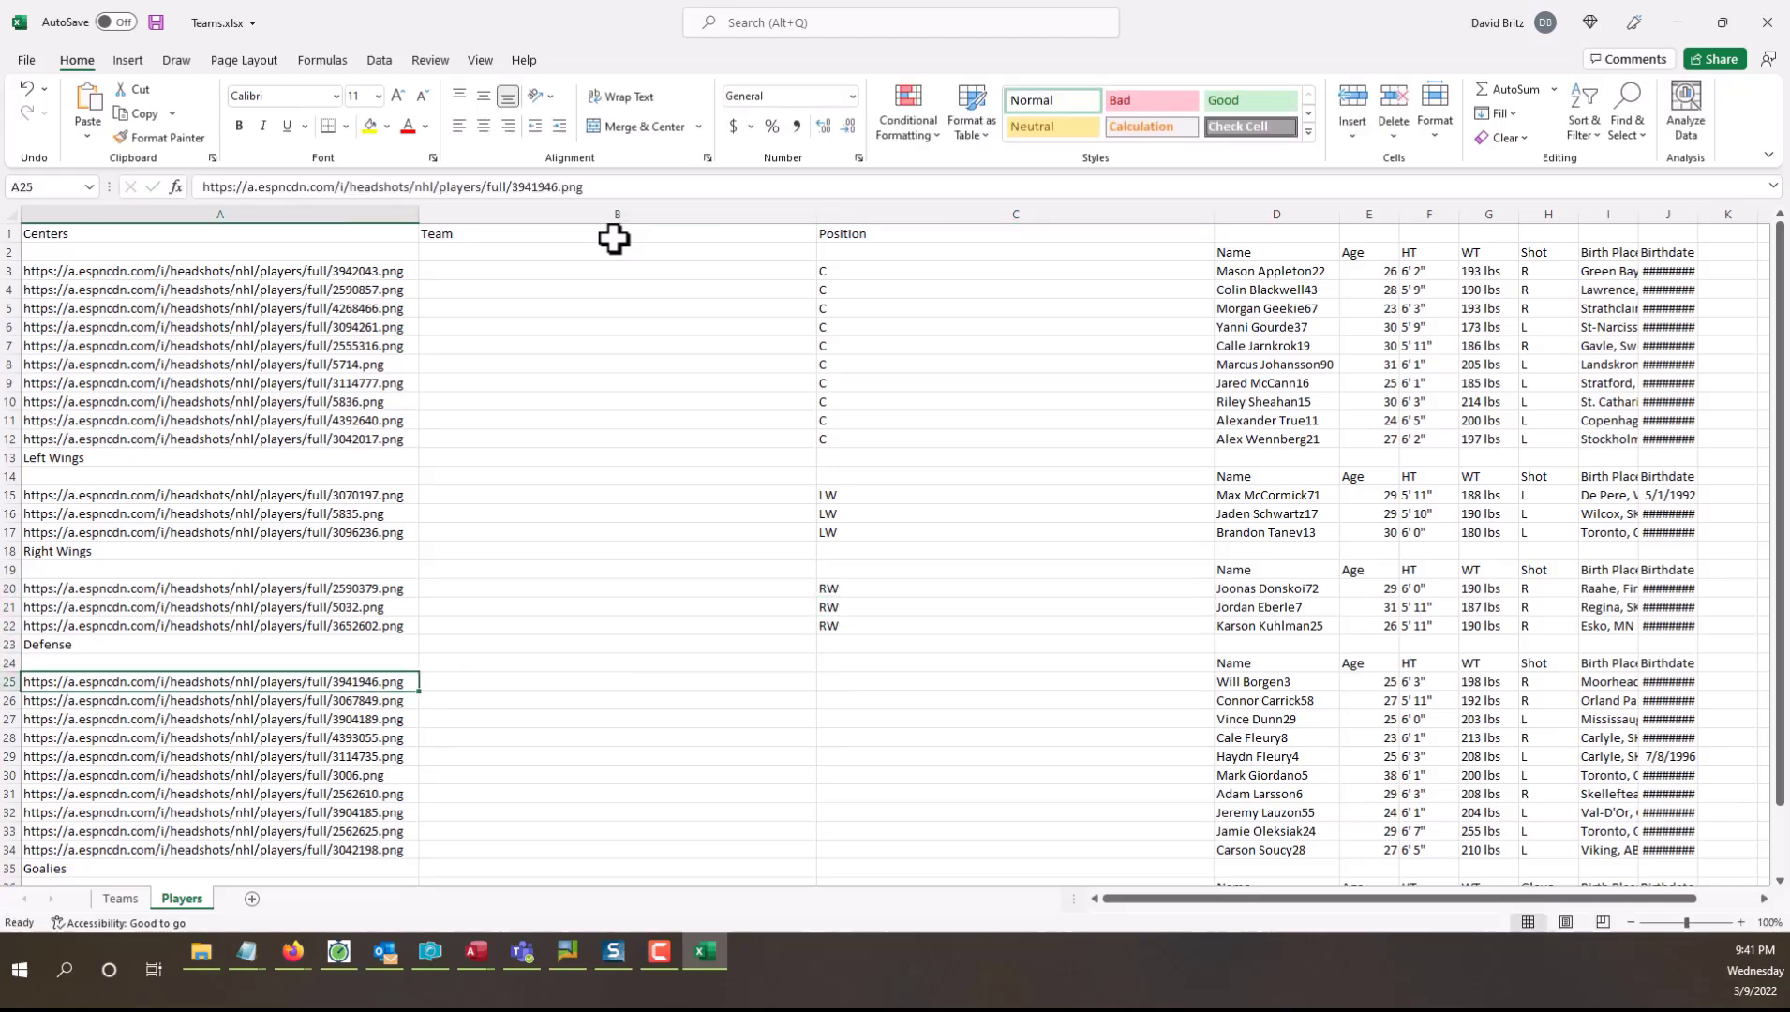
{"action": "key", "text": "Right"}
{"action": "key", "text": "Right"}
{"action": "type", "text": "D"}
{"action": "key", "text": "Return"}
{"action": "type", "text": "D"}
{"action": "key", "text": "Return"}
{"action": "type", "text": "D"}
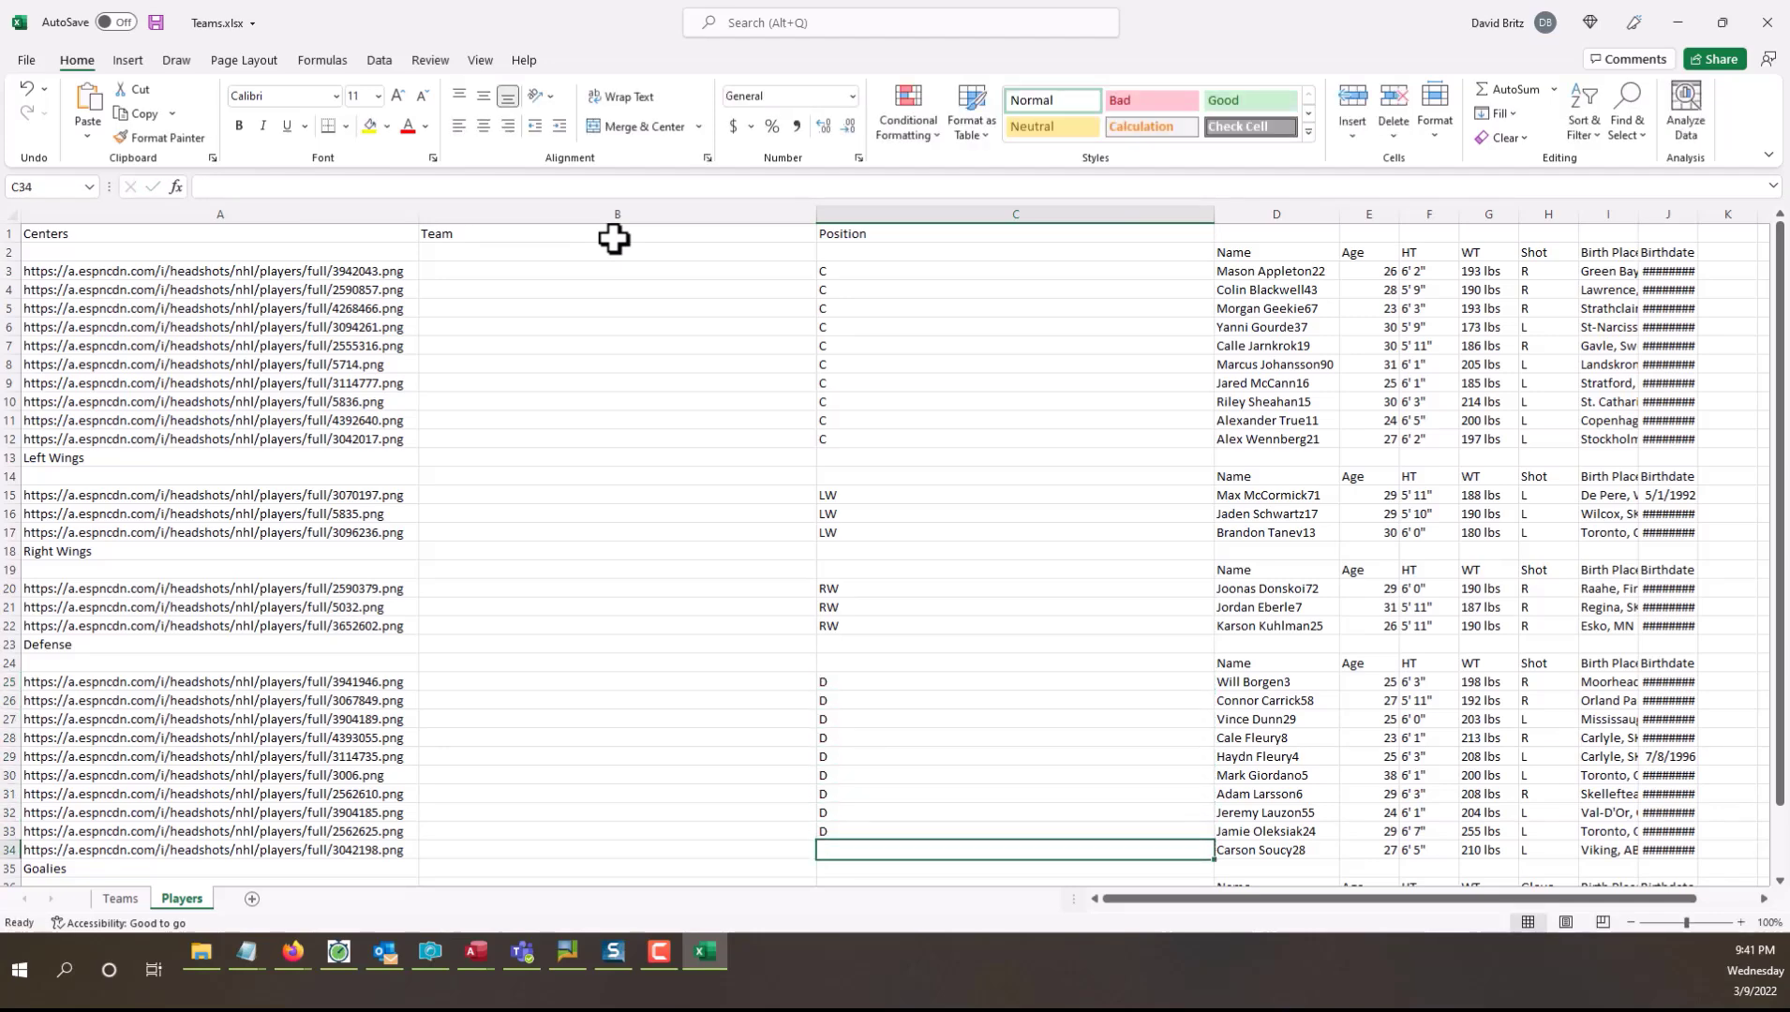
{"action": "type", "text": " D D D D D D D D"}
{"action": "key", "text": "Return"}
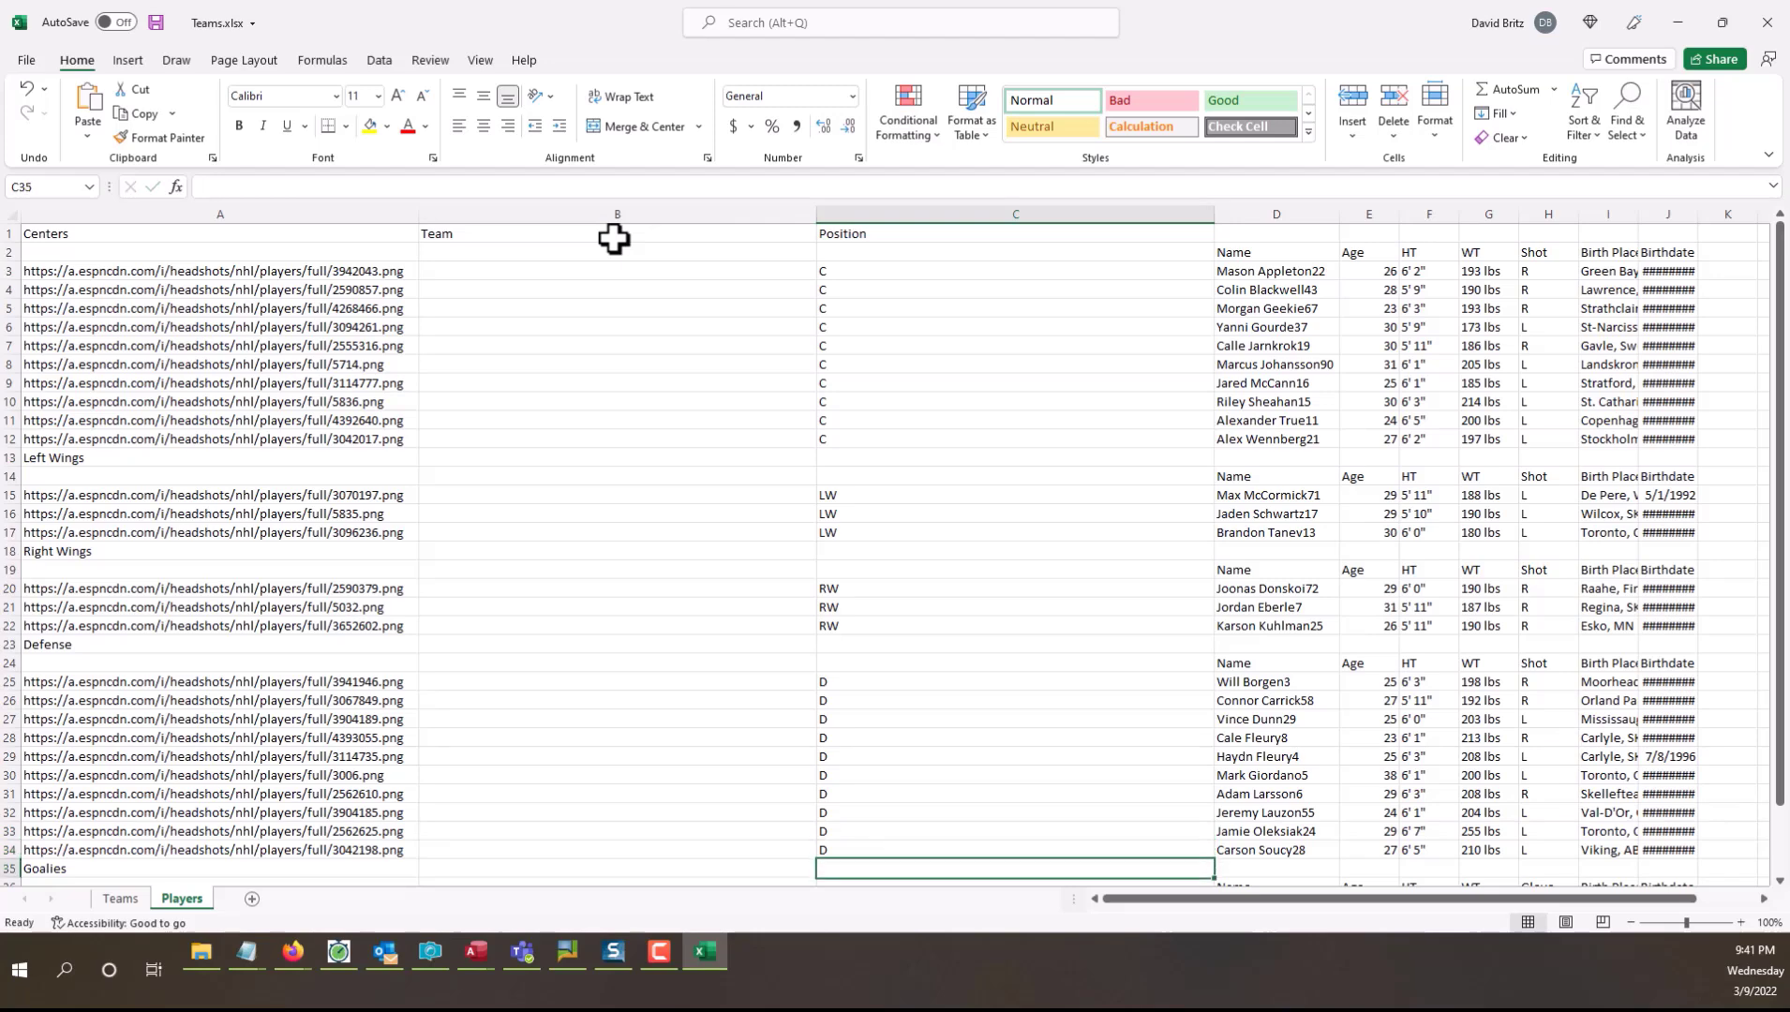
Step: Enter G as the position of the three Goalies players in cells C37 to C39
{"action": "key", "text": "Down"}
{"action": "key", "text": "Down"}
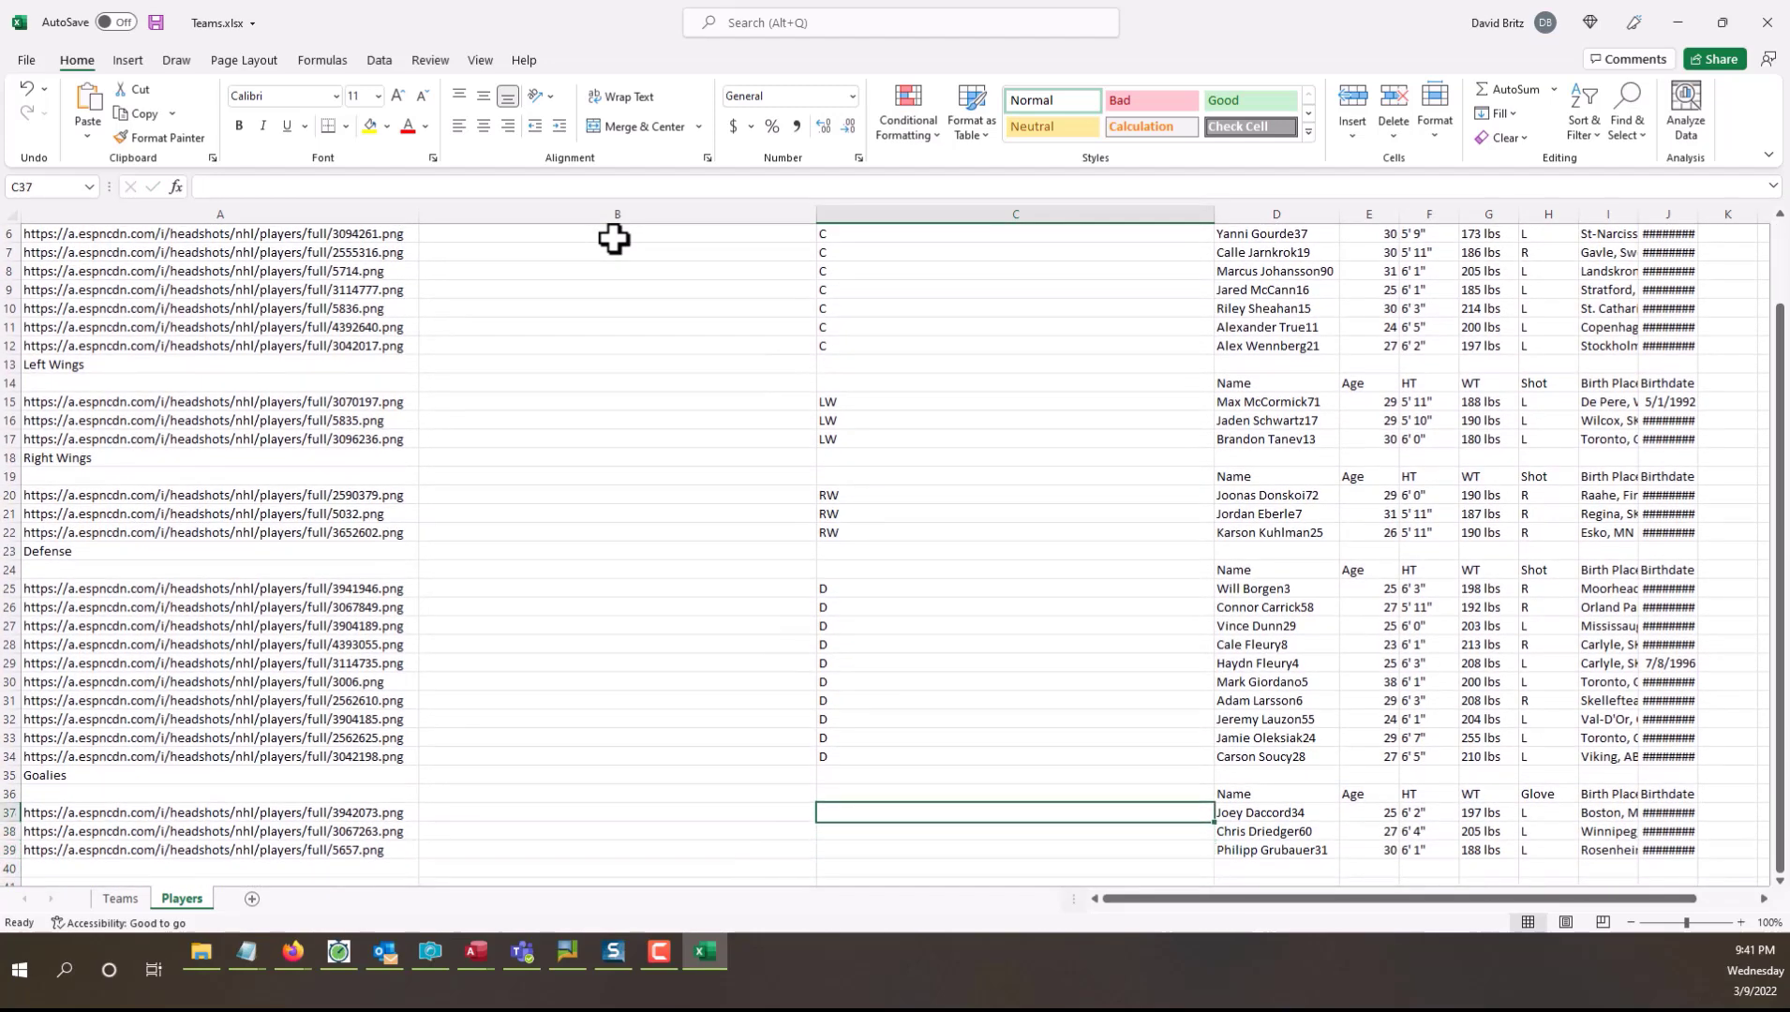
{"action": "type", "text": "G"}
{"action": "key", "text": "Return"}
{"action": "type", "text": "G"}
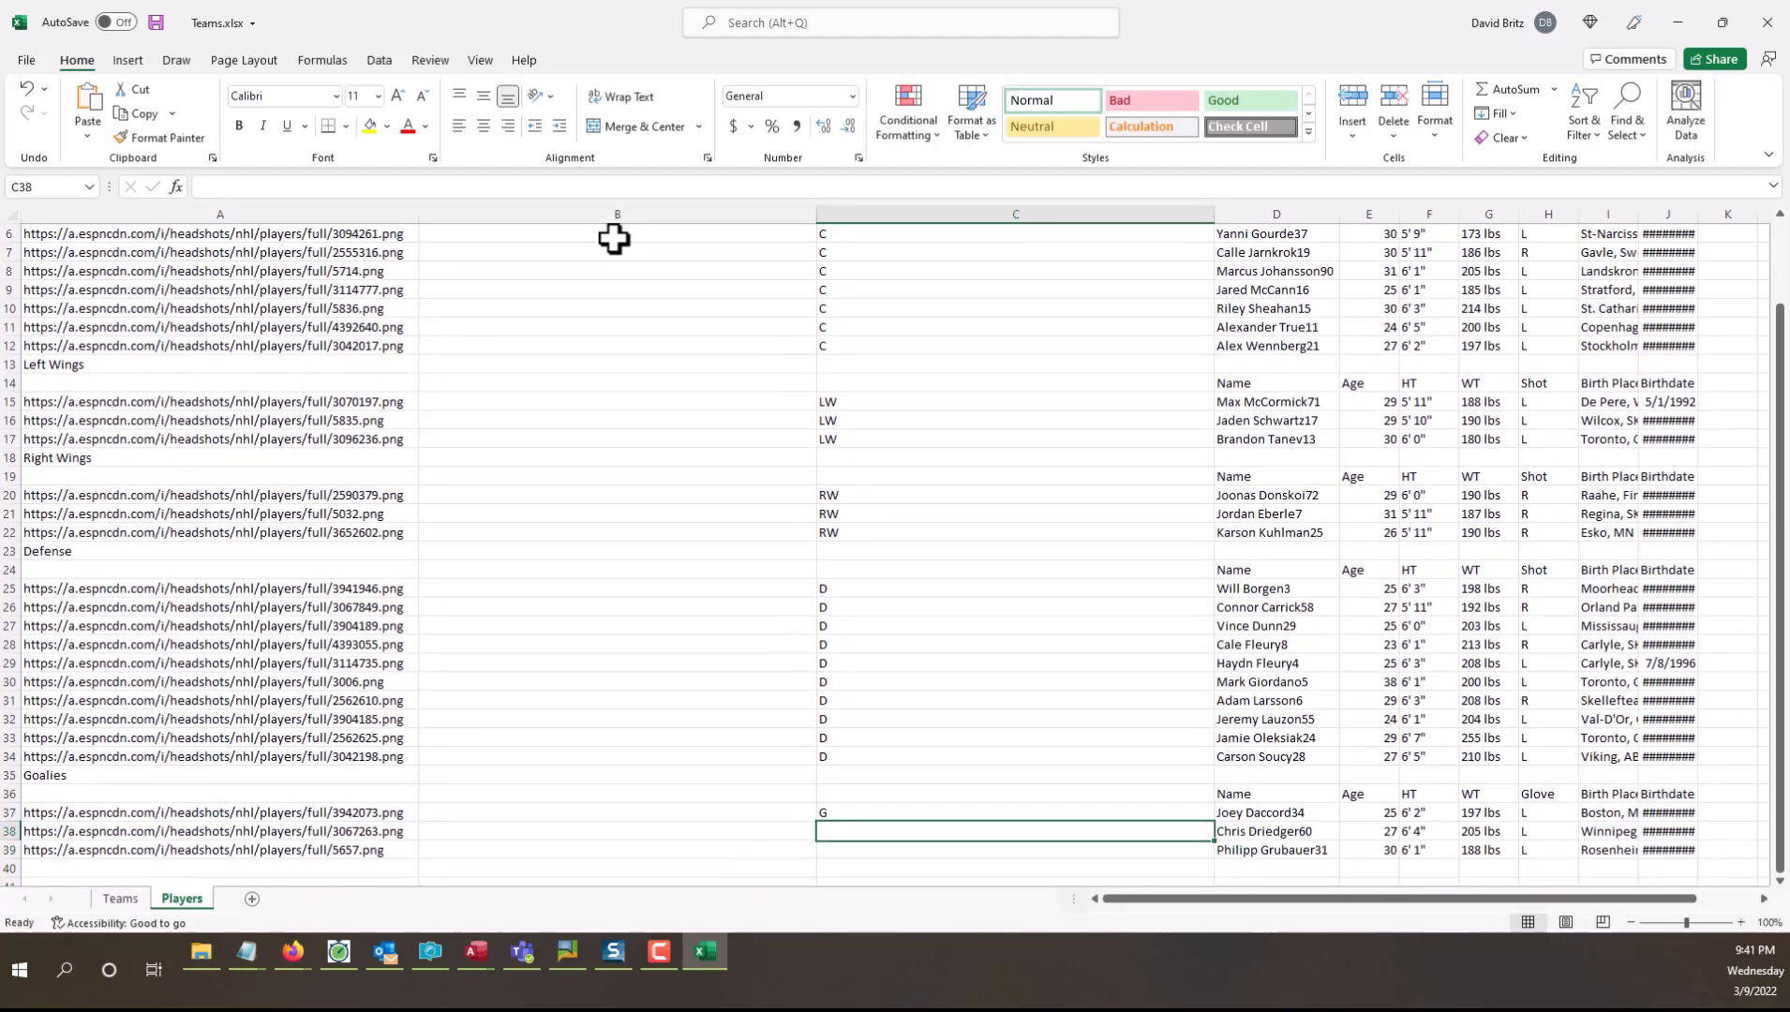
{"action": "key", "text": "Return"}
{"action": "type", "text": "G"}
{"action": "key", "text": "Up"}
{"action": "key", "text": "Up"}
{"action": "key", "text": "Up"}
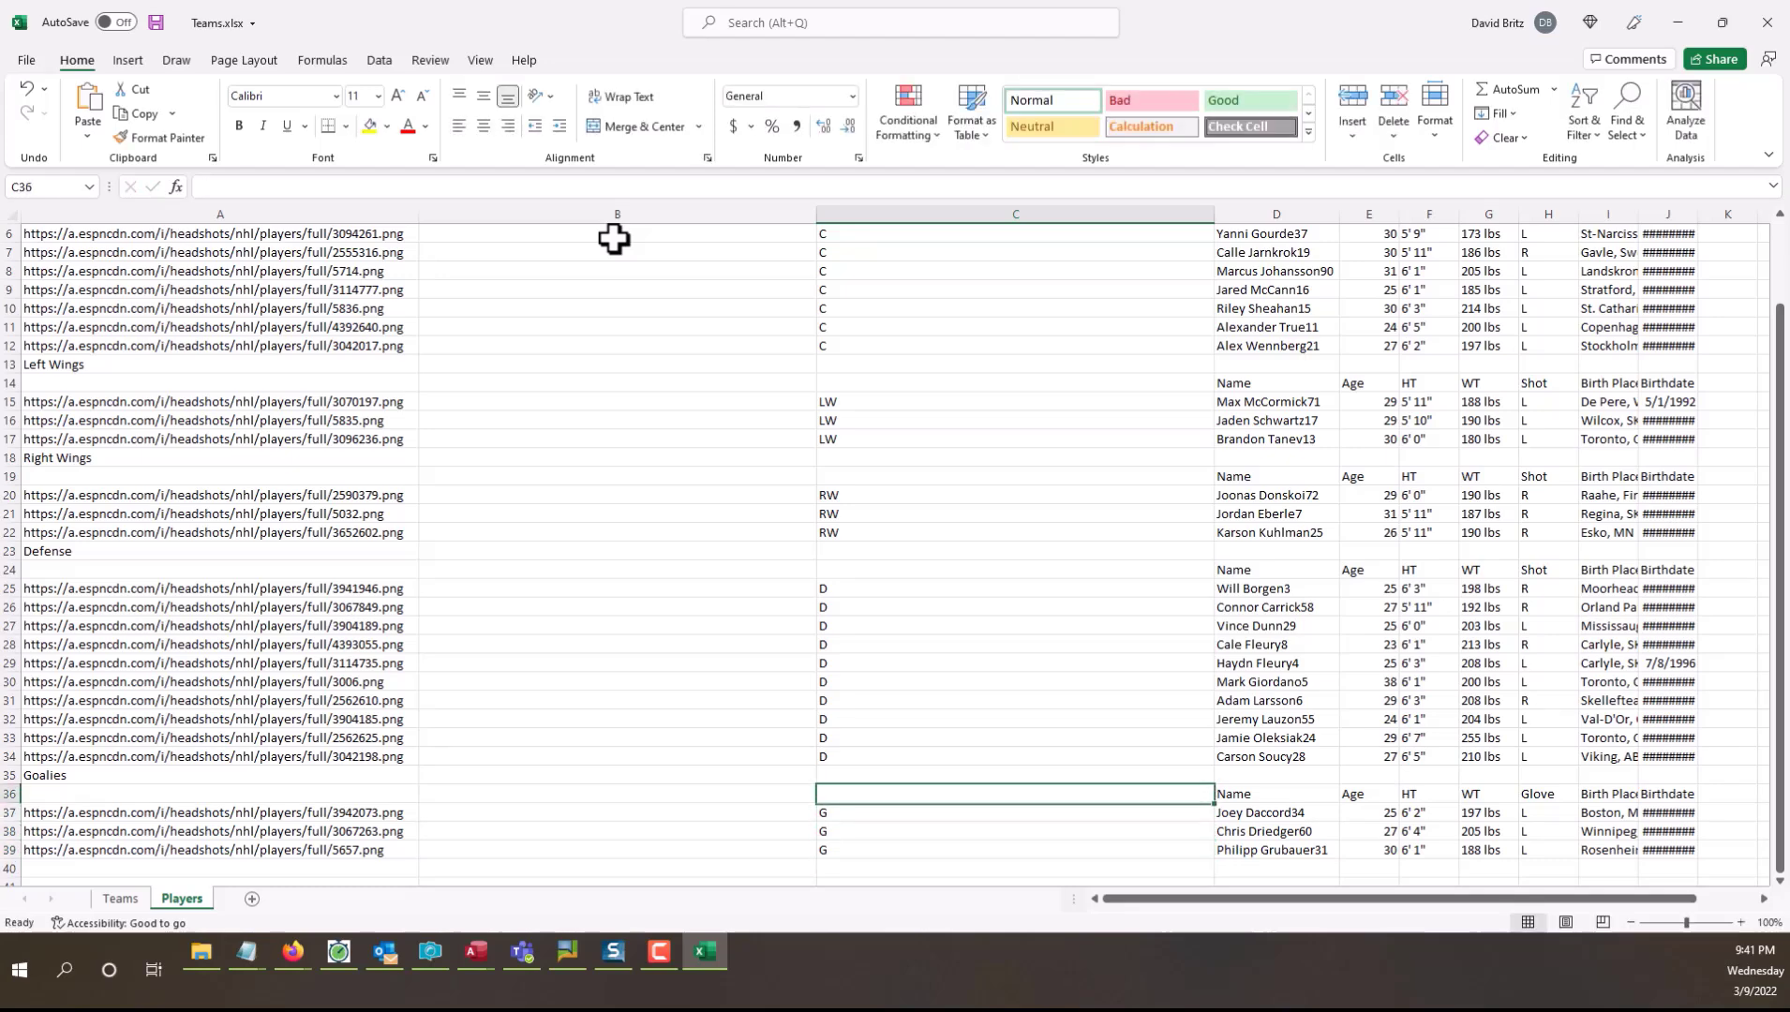
{"action": "key", "text": "Left"}
{"action": "key", "text": "Down"}
{"action": "key", "text": "Left"}
{"action": "key", "text": "Right"}
{"action": "key", "text": "Right"}
{"action": "key", "text": "Left"}
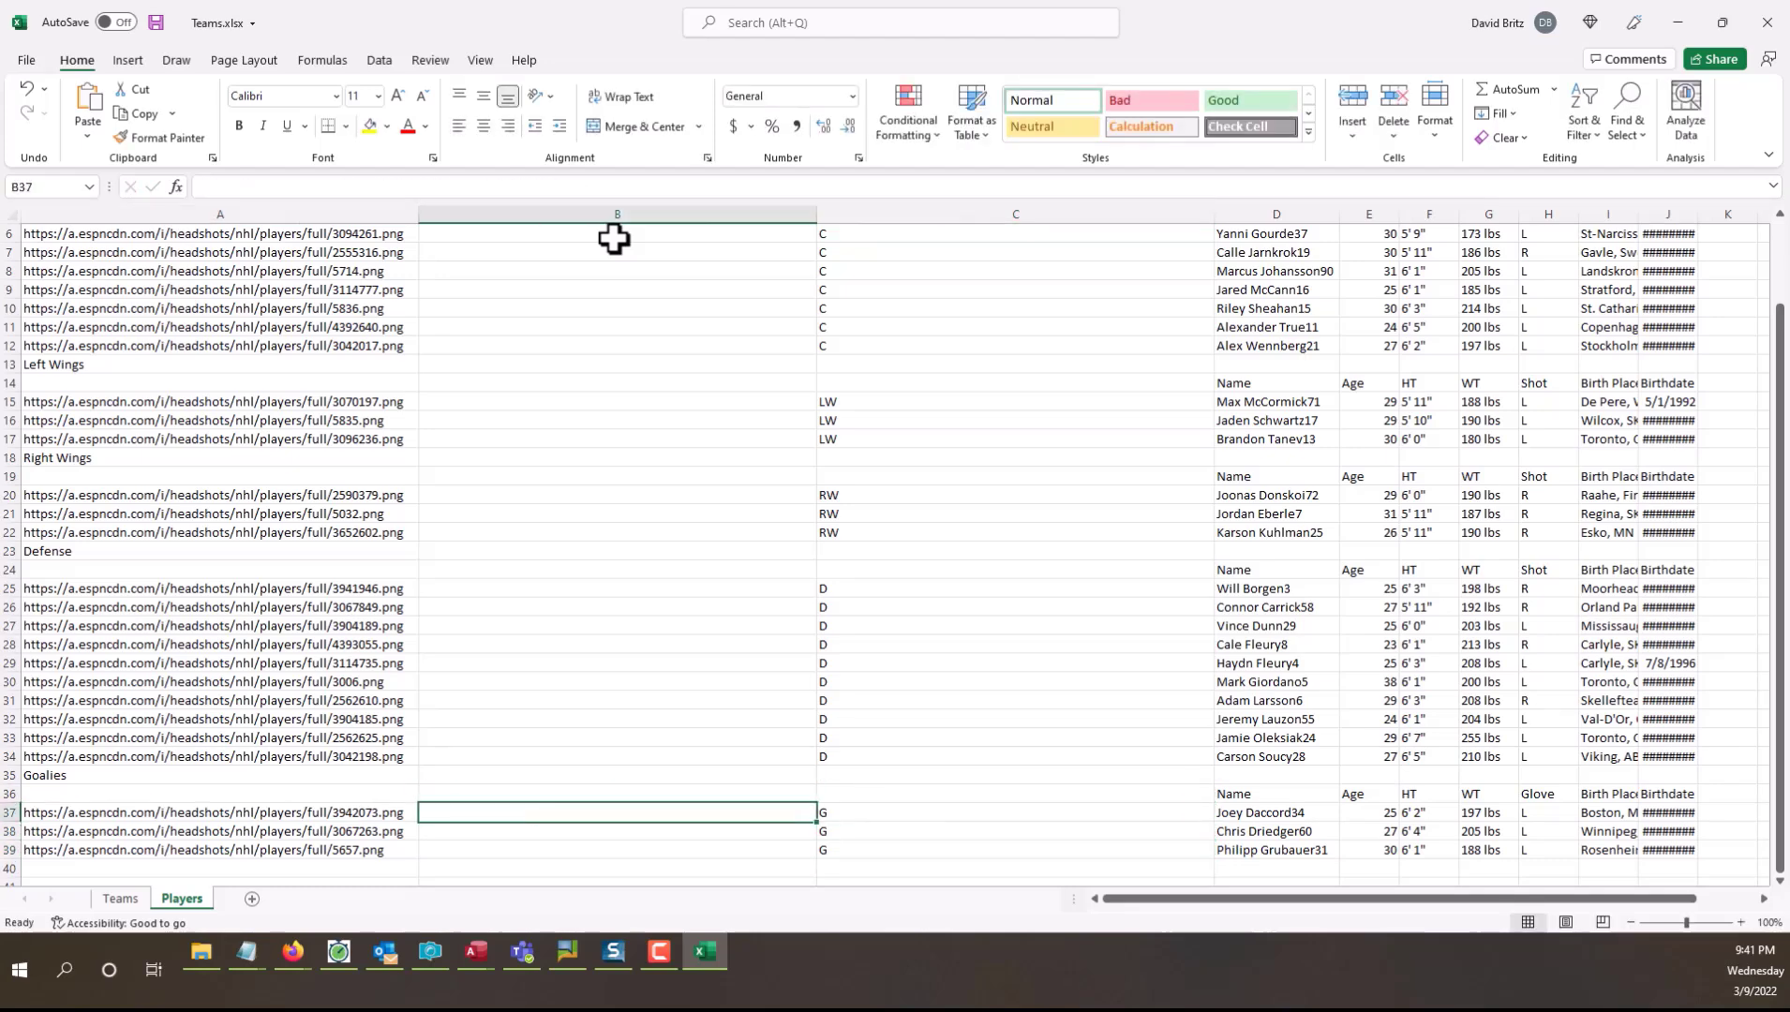
{"action": "key", "text": "Left"}
{"action": "key", "text": "Right"}
{"action": "key", "text": "Right"}
{"action": "key", "text": "Right"}
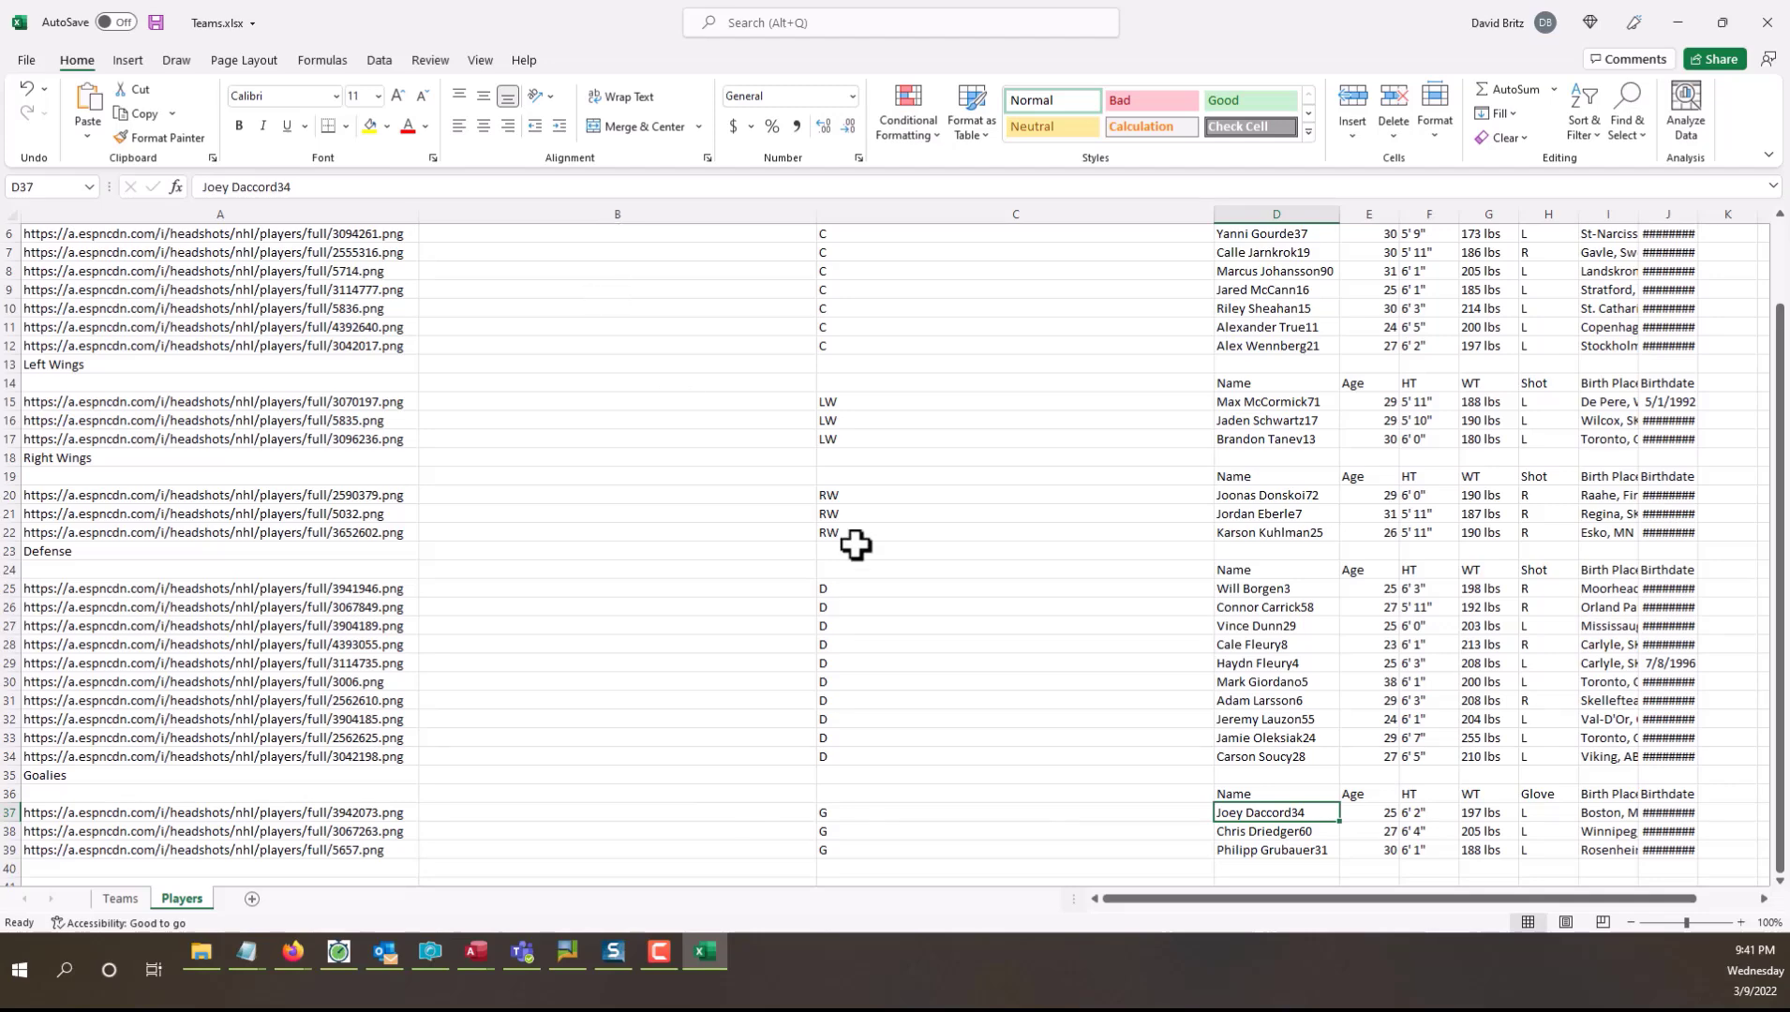
{"action": "left_click", "coordinate": [922, 587]}
{"action": "scroll", "coordinate": [900, 562], "scroll_direction": "up", "scroll_amount": 2}
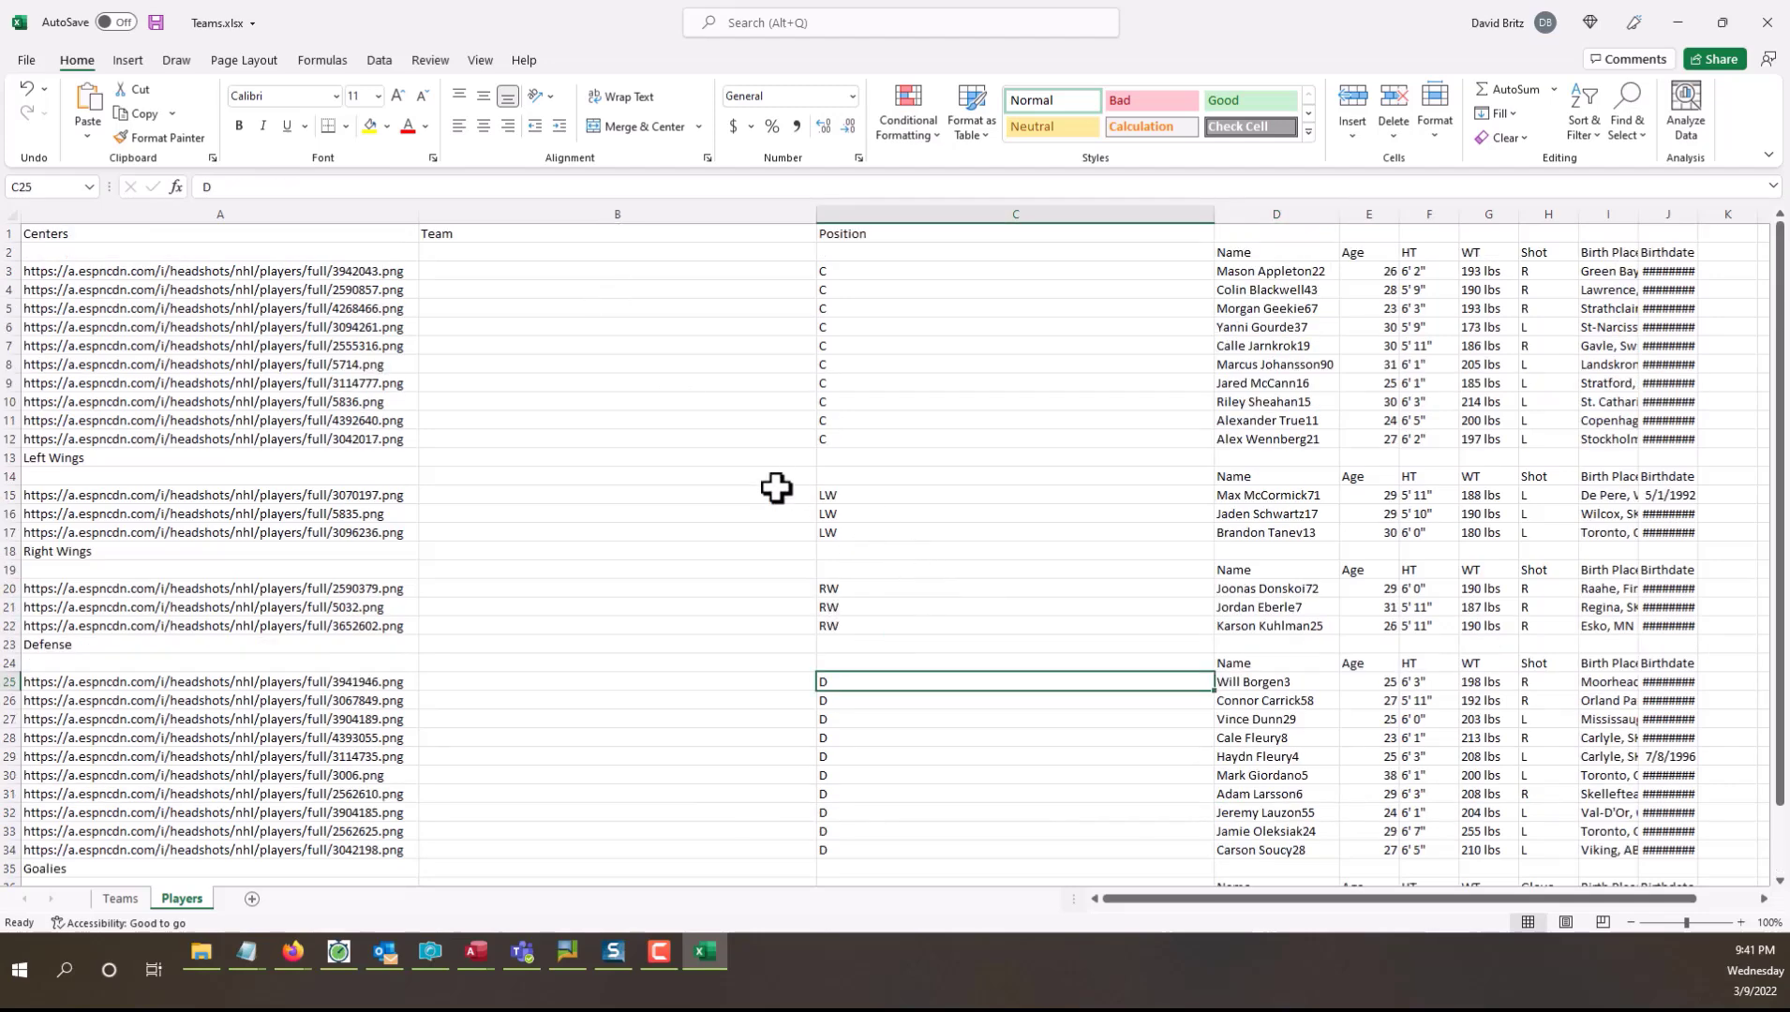
{"action": "left_click", "coordinate": [524, 291]}
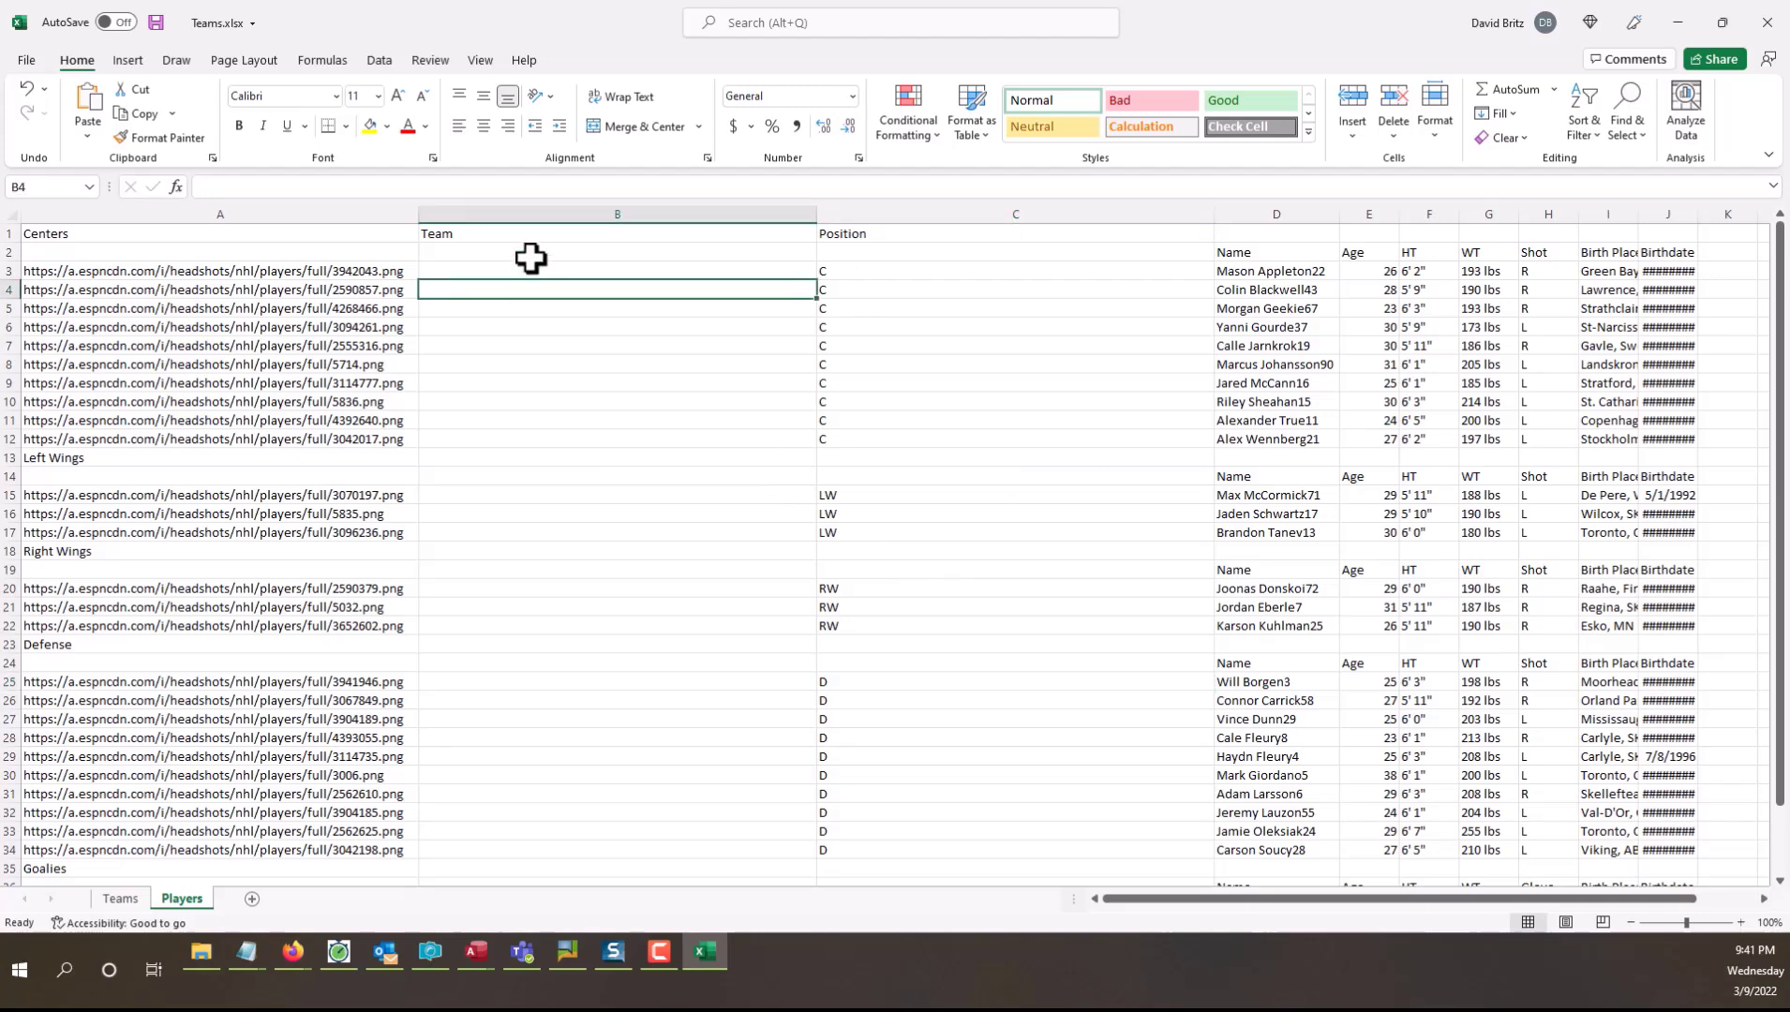
{"action": "left_click", "coordinate": [527, 271]}
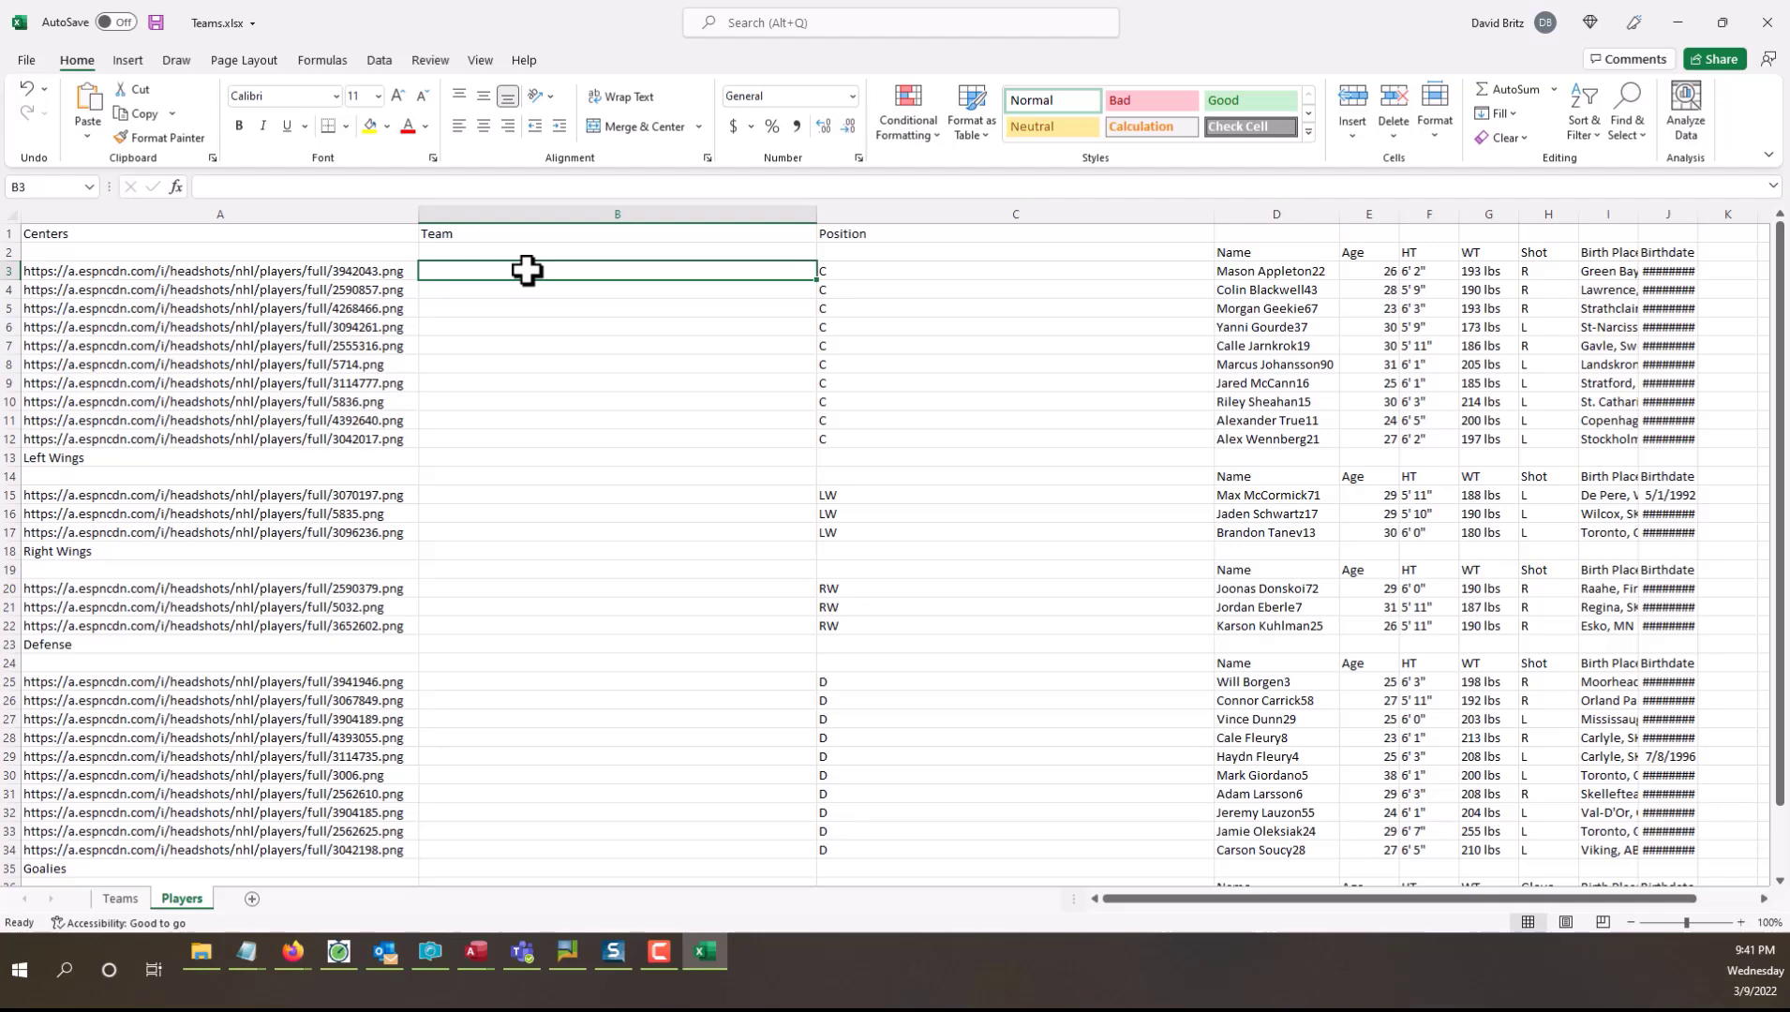
{"action": "type", "text": "kRA"}
{"action": "key", "text": "BackSpace"}
{"action": "key", "text": "BackSpace"}
{"action": "key", "text": "BackSpace"}
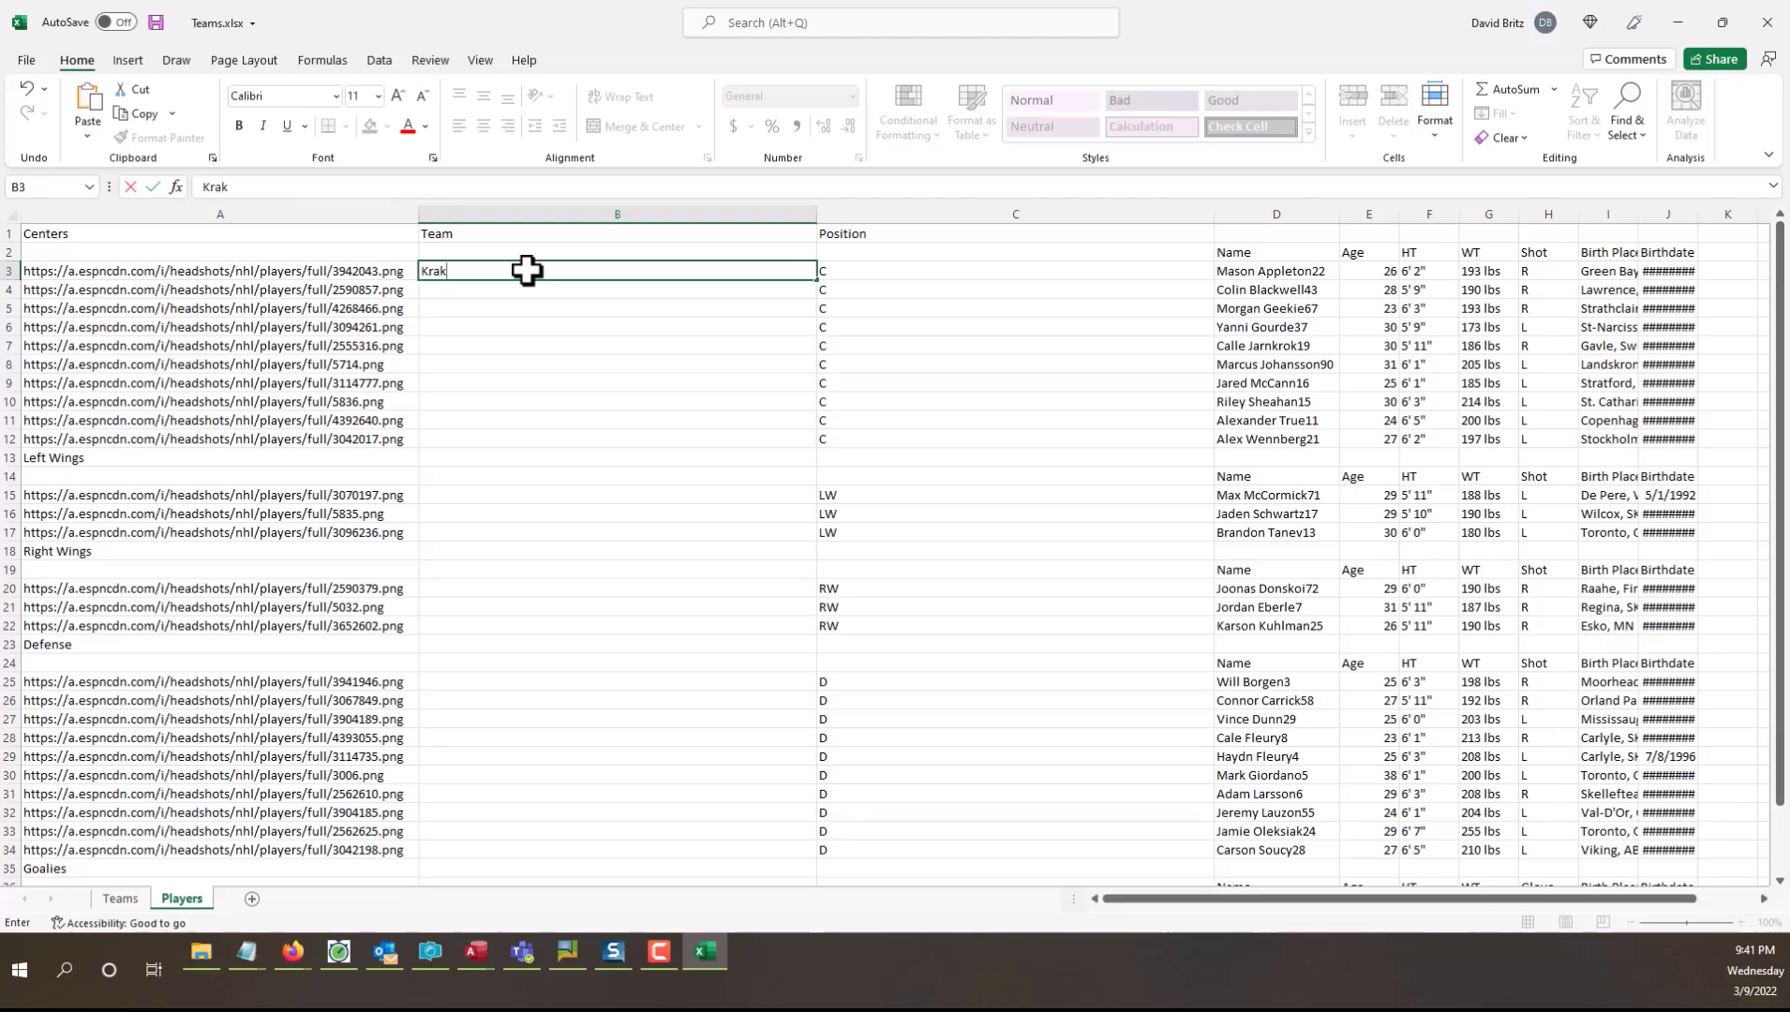
{"action": "key", "text": "BackSpace"}
{"action": "key", "text": "BackSpace"}
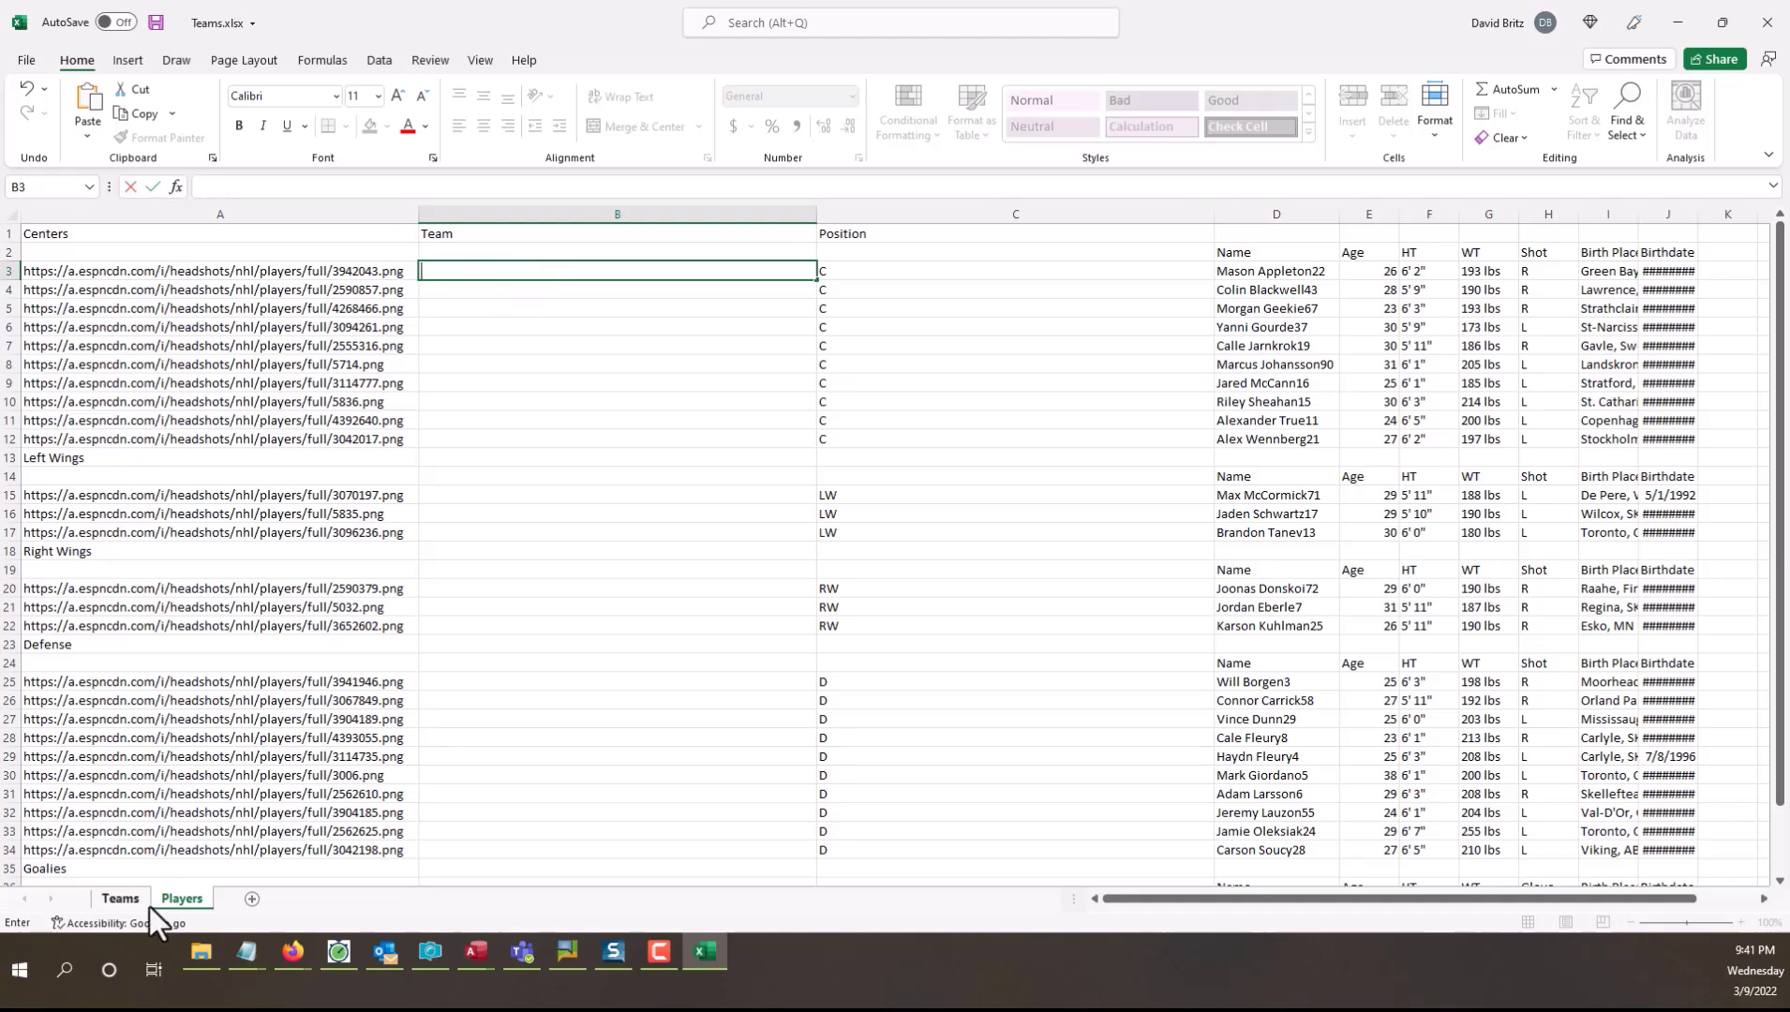
{"action": "key", "text": "Escape"}
Step: Rename the header in cell A1 of the Teams sheet as TeamName
{"action": "left_click", "coordinate": [120, 898]}
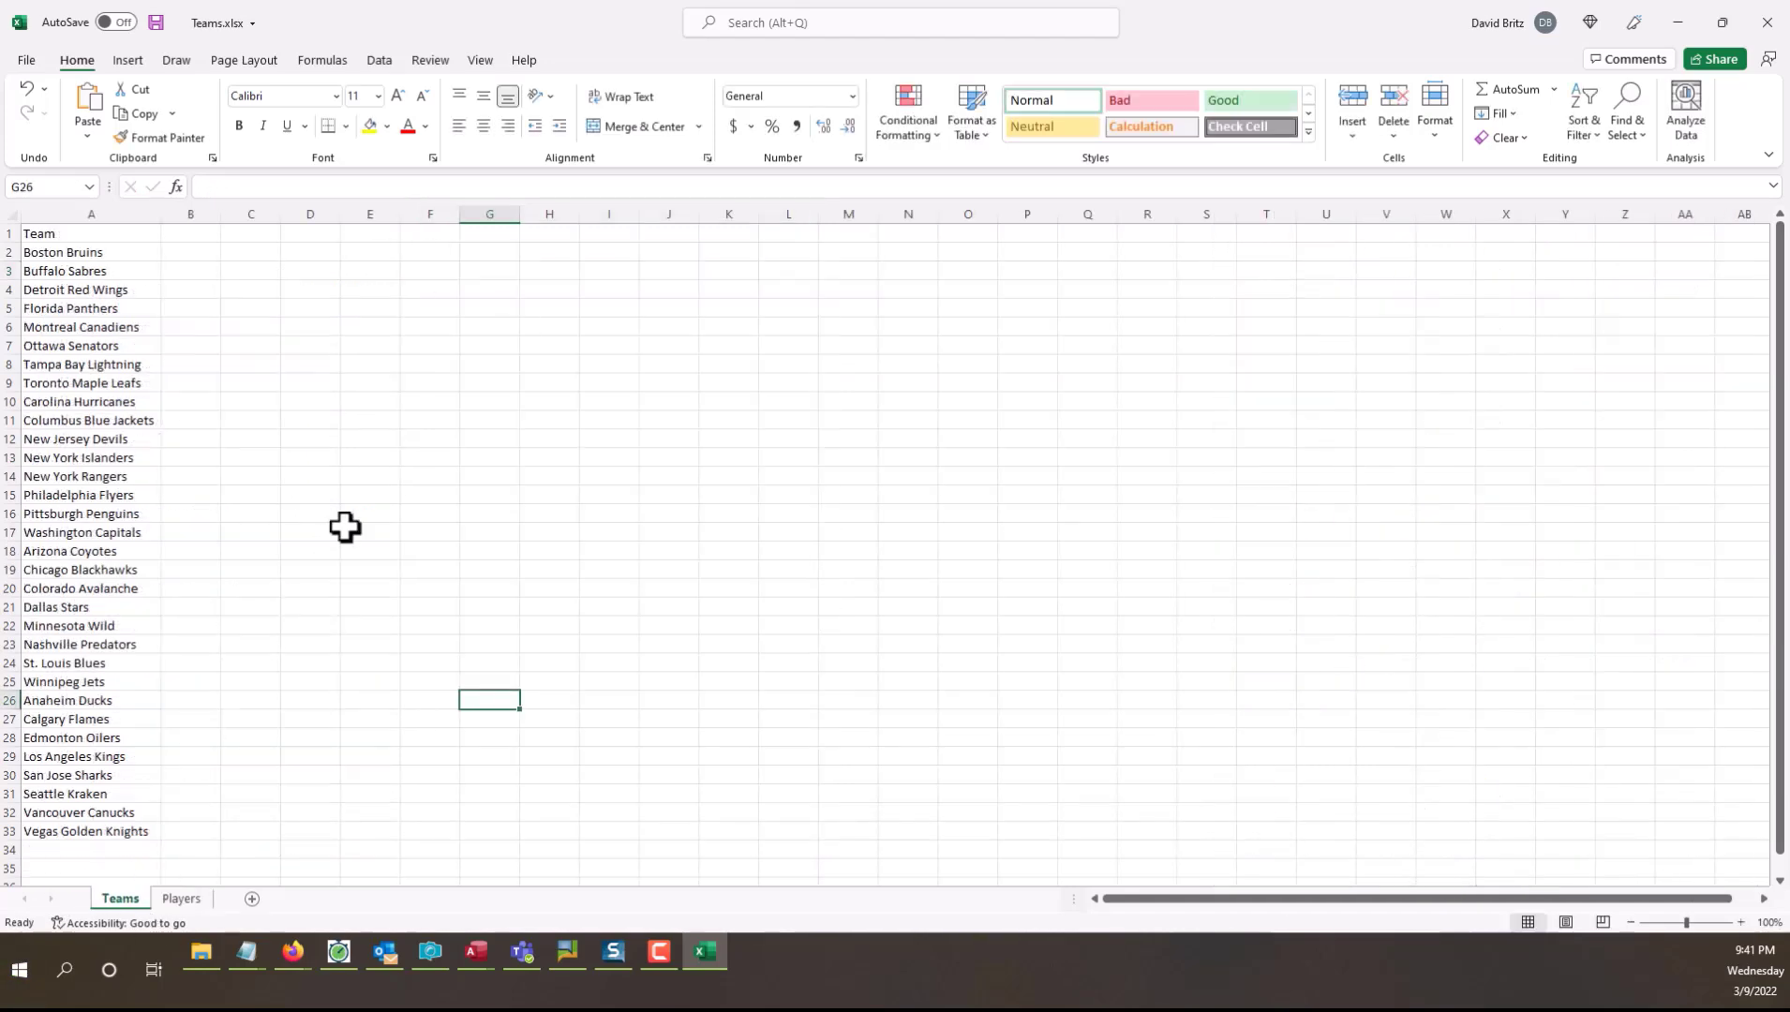
{"action": "left_click", "coordinate": [66, 232]}
{"action": "double_click", "coordinate": [65, 233]}
{"action": "type", "text": "Na"}
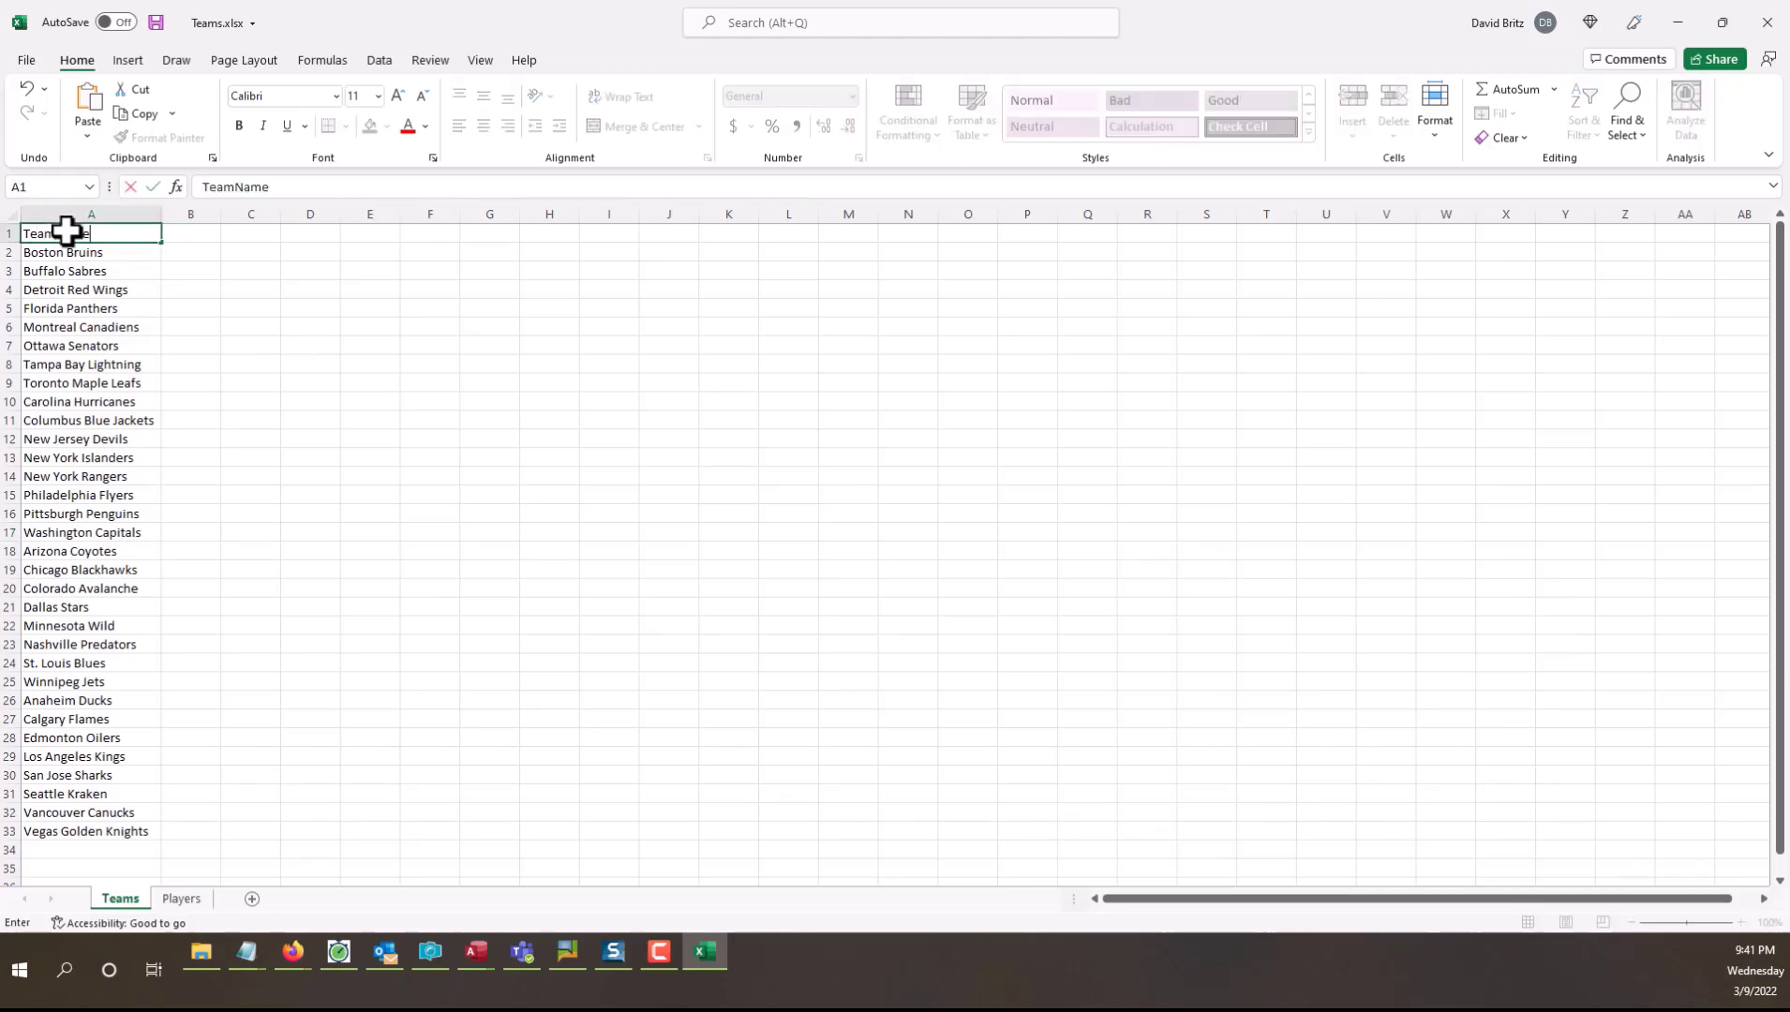
{"action": "type", "text": "me"}
{"action": "key", "text": "Return"}
Step: Insert a new column before TeamName on the Teams sheet and give it the header TeamID
{"action": "right_click", "coordinate": [103, 208]}
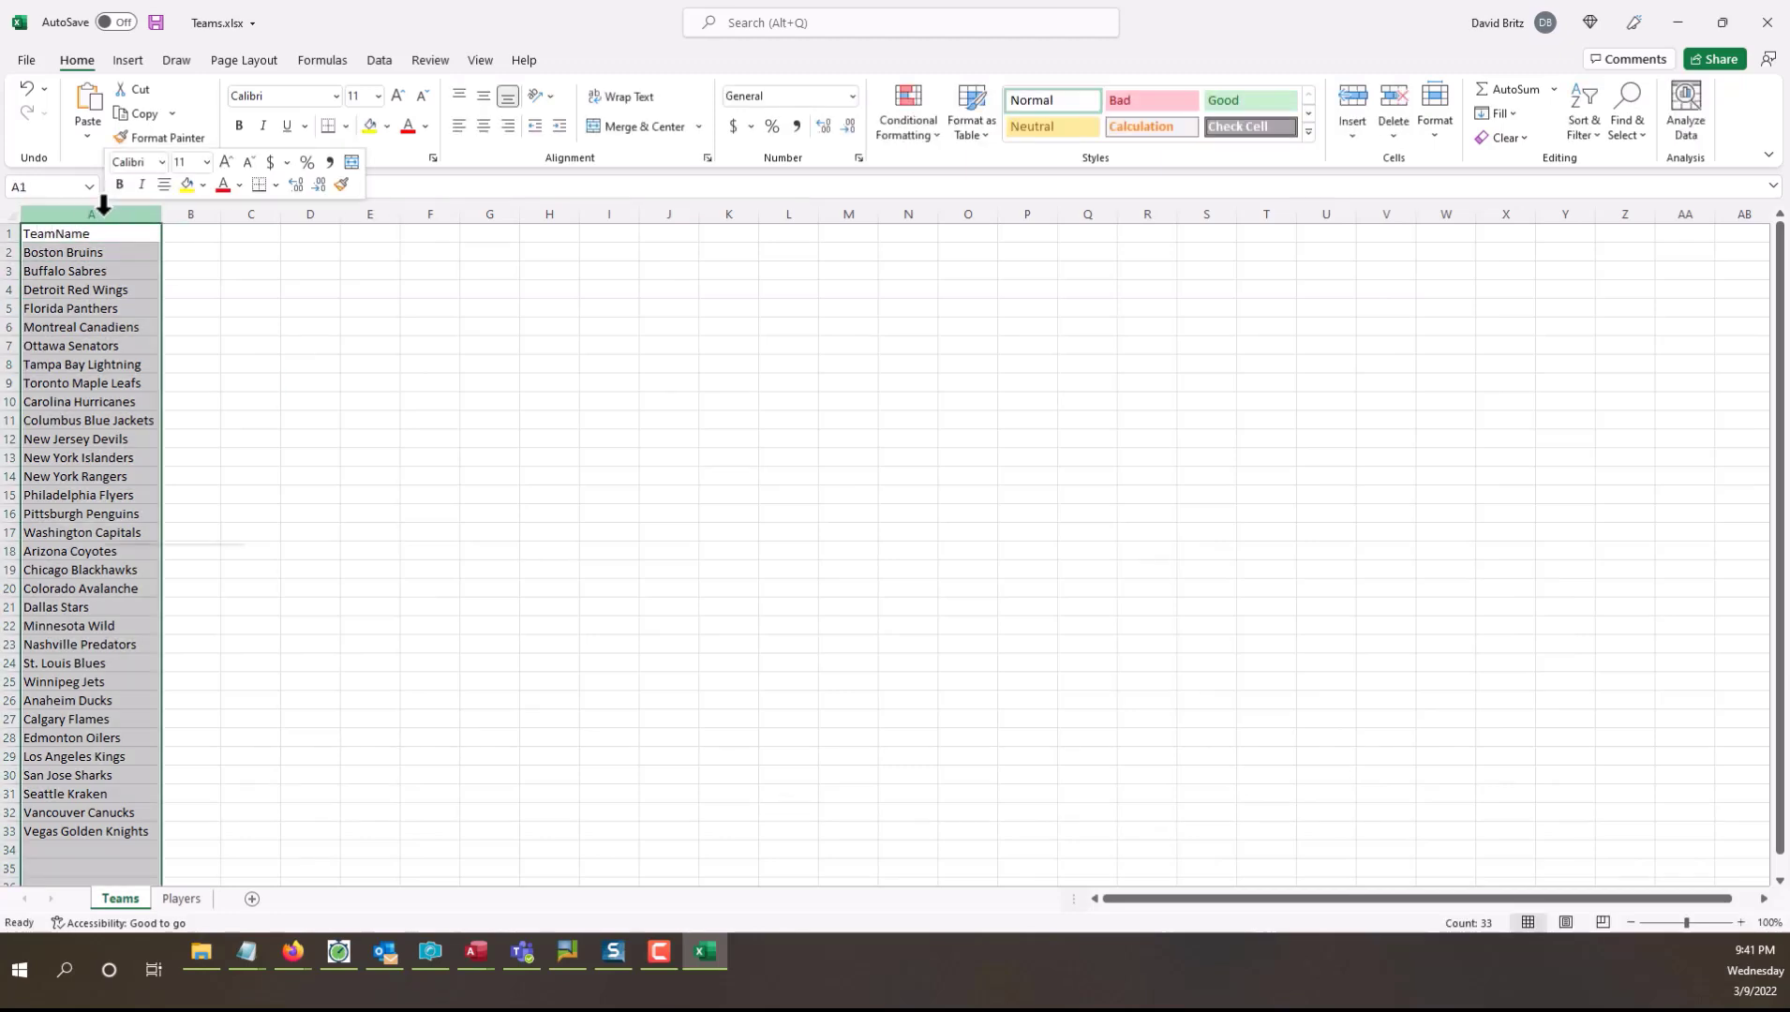
{"action": "left_click", "coordinate": [156, 371]}
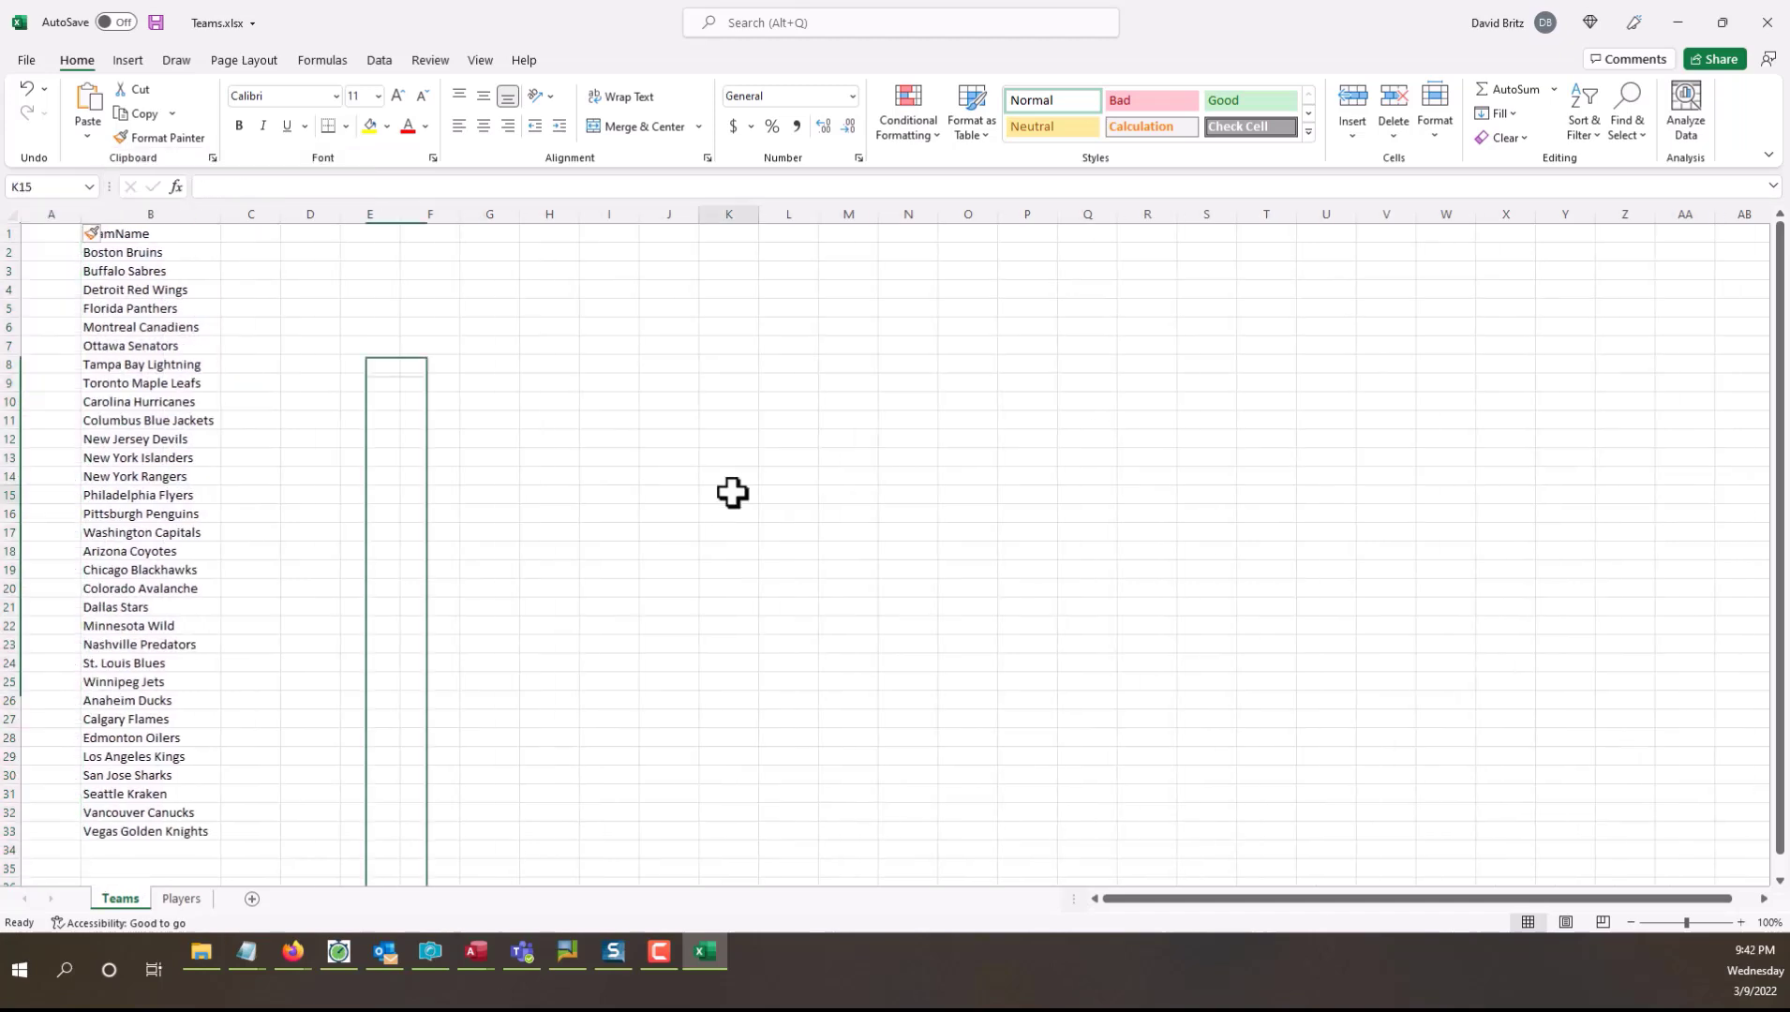
{"action": "left_click", "coordinate": [726, 494]}
{"action": "left_click", "coordinate": [54, 234]}
{"action": "type", "text": "TeamID"}
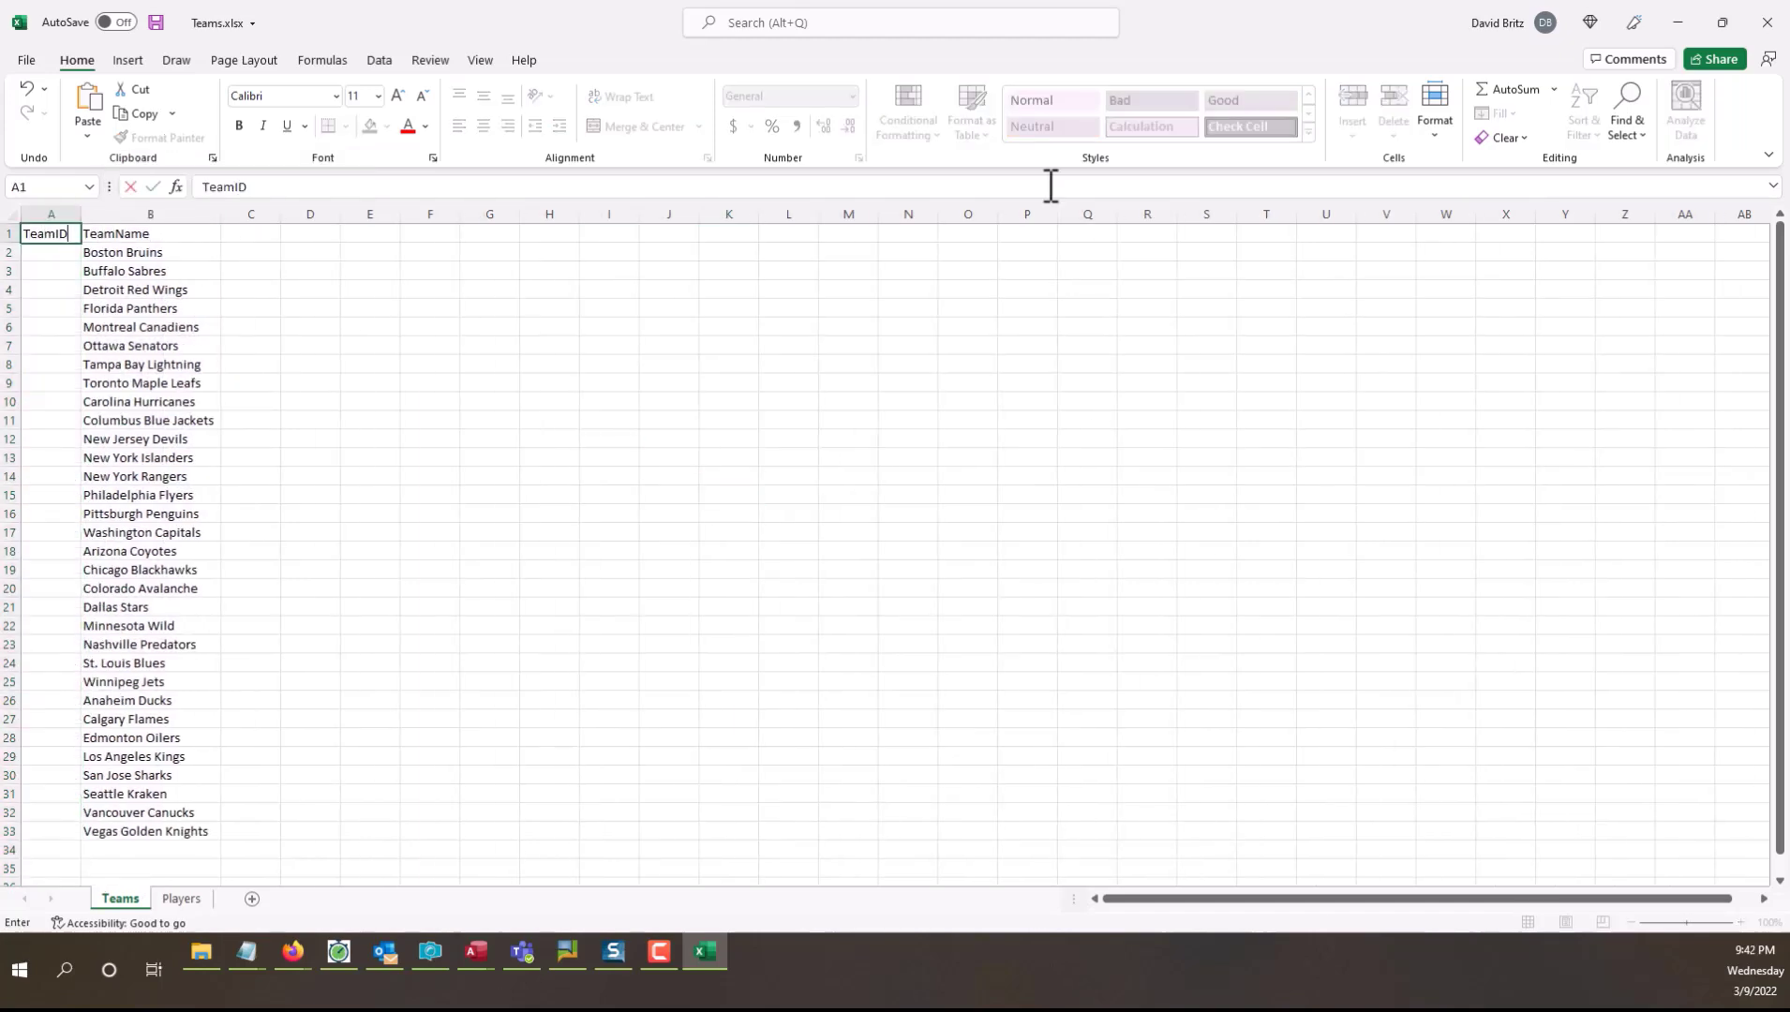
{"action": "key", "text": "Return"}
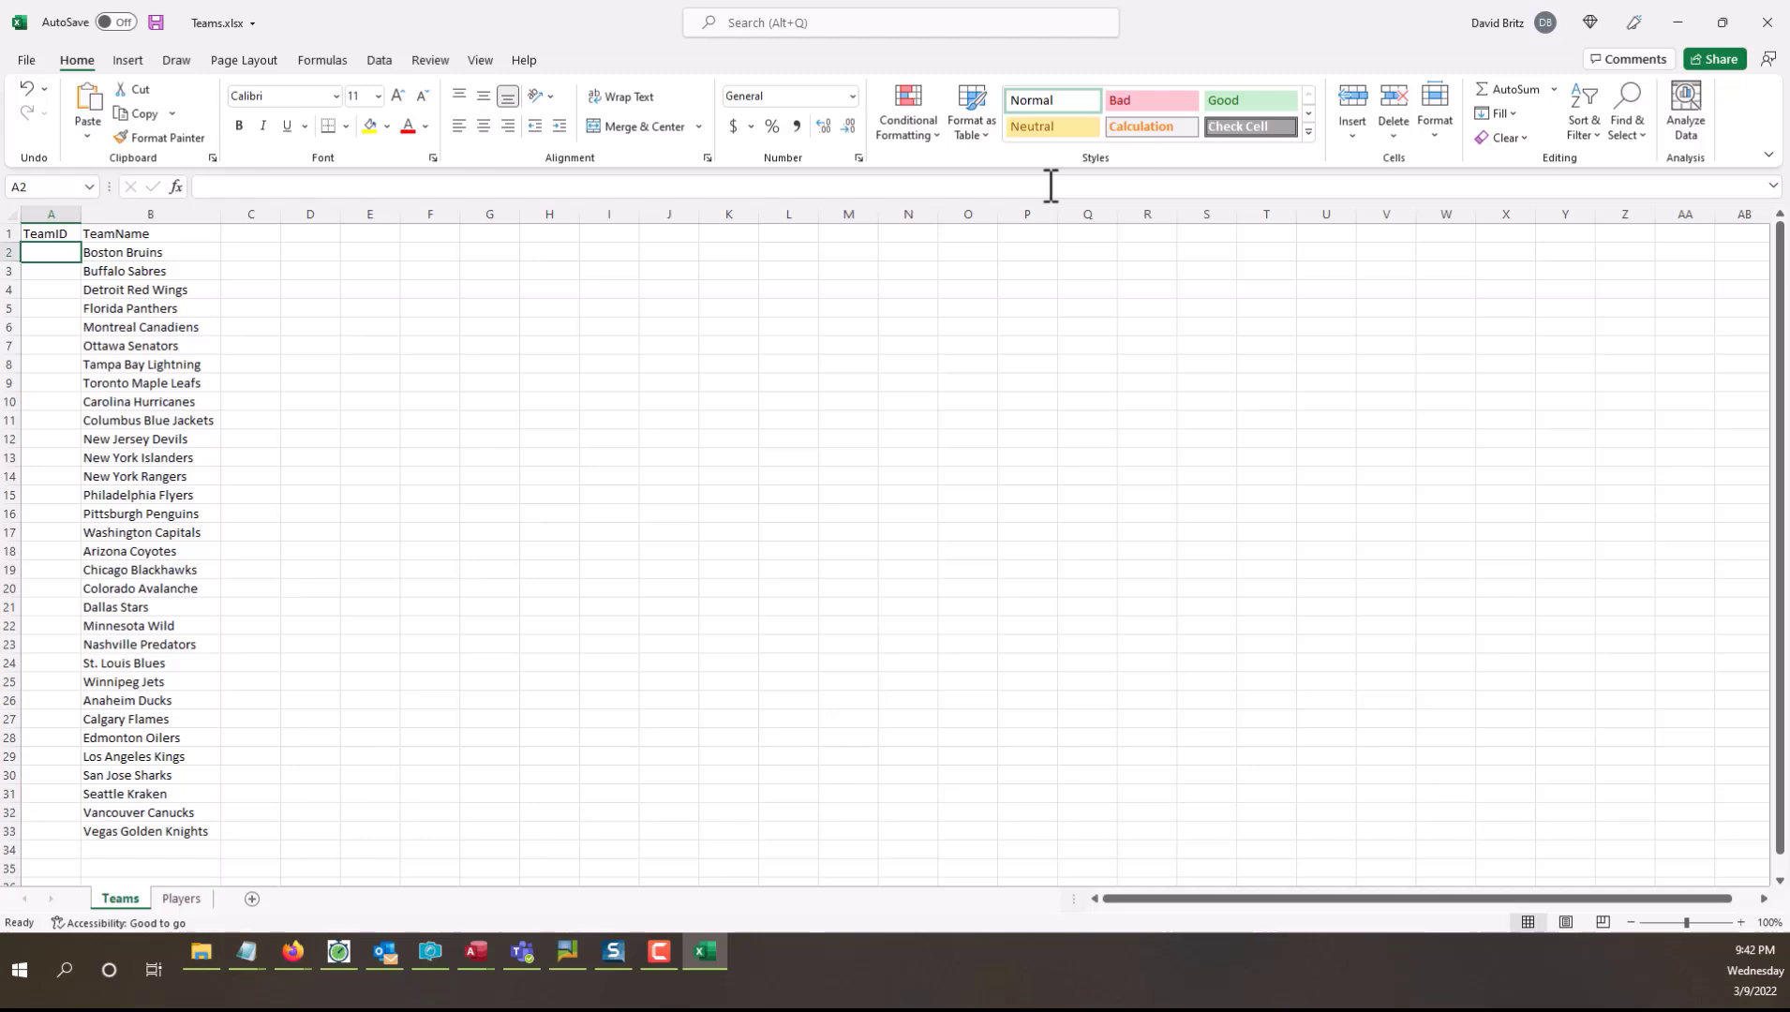
Step: Number the teams from 1 to 32 in the TeamID column, cells A2 to A33
{"action": "type", "text": "1"}
{"action": "key", "text": "Return"}
{"action": "type", "text": "2"}
{"action": "key", "text": "Return"}
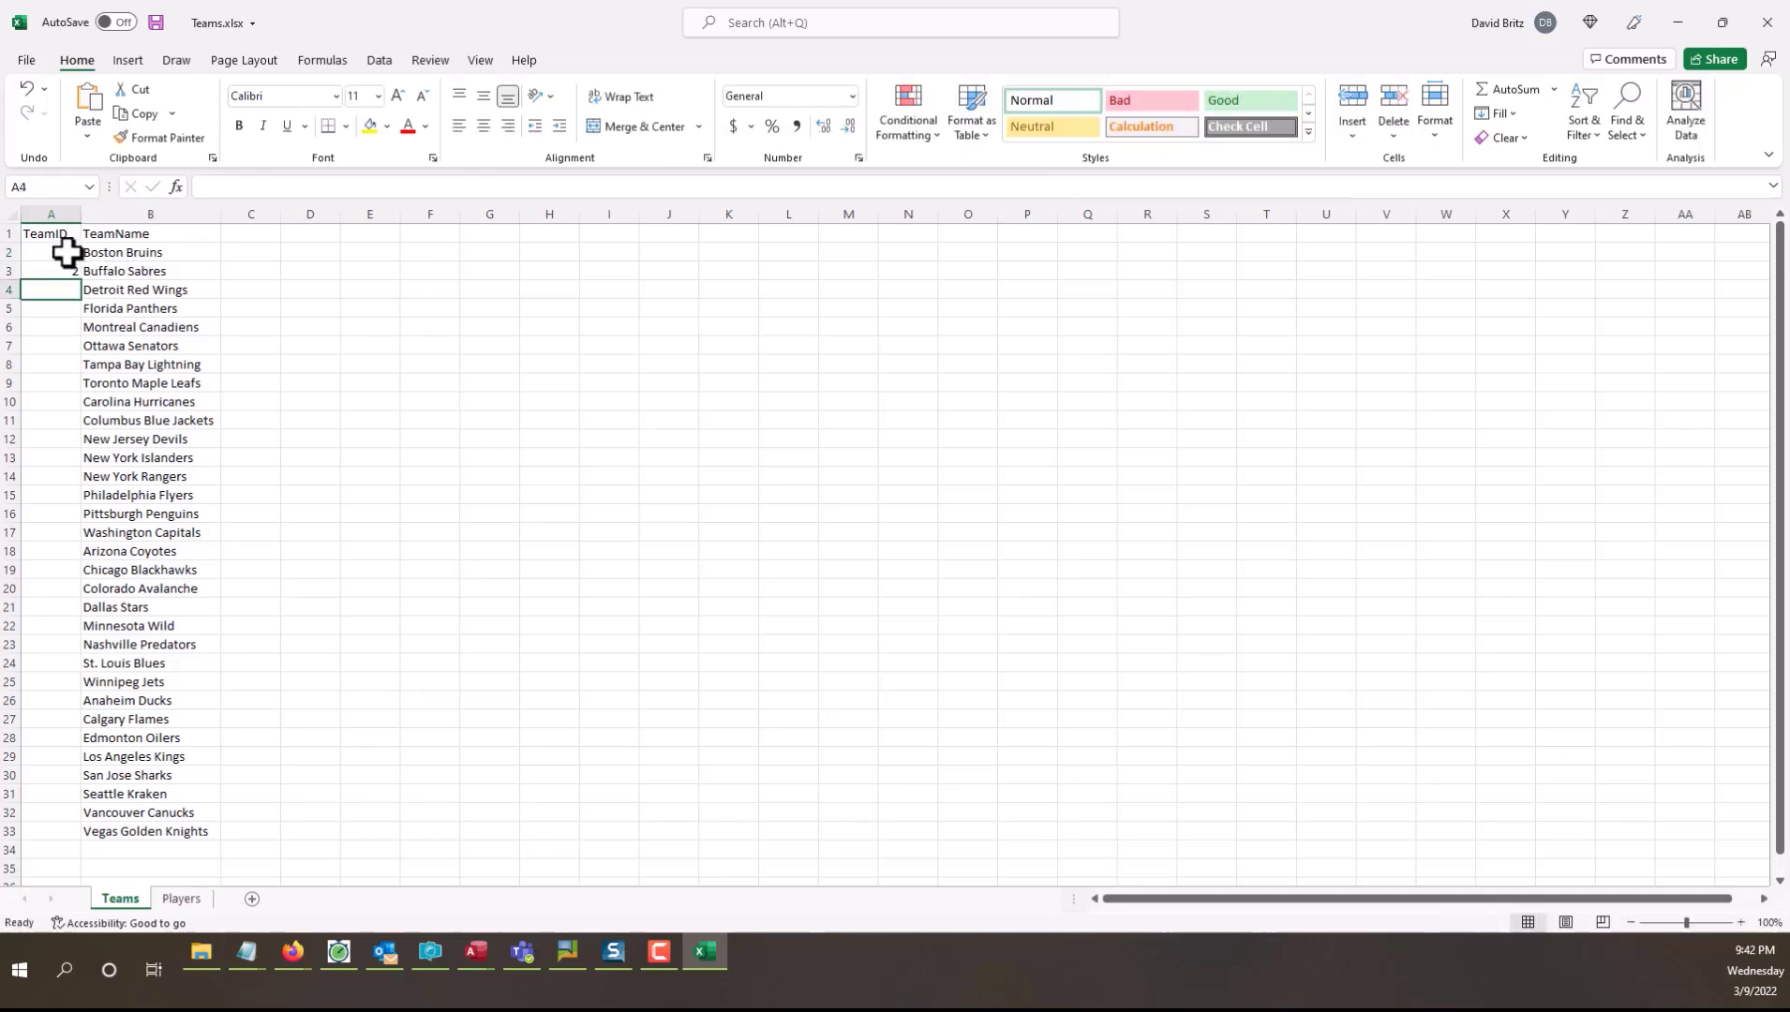
{"action": "left_click_drag", "start_coordinate": [58, 252], "coordinate": [58, 271]}
{"action": "double_click", "coordinate": [86, 283]}
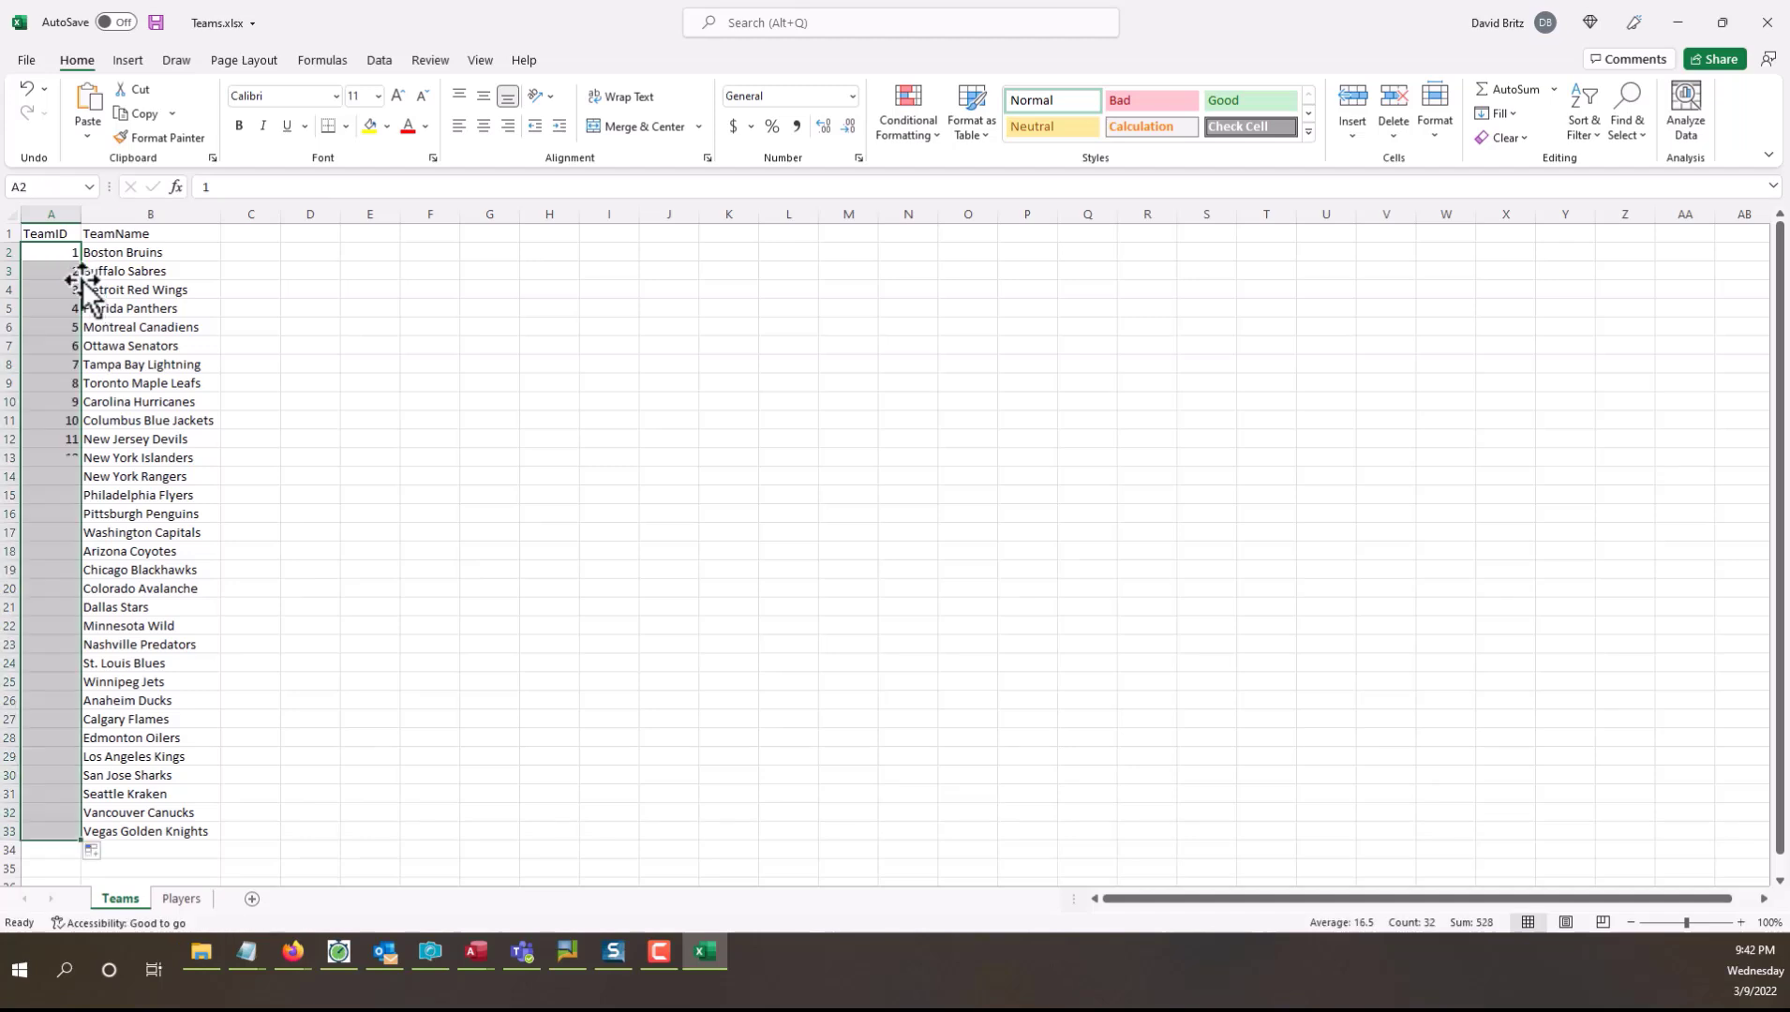
{"action": "left_click", "coordinate": [796, 606]}
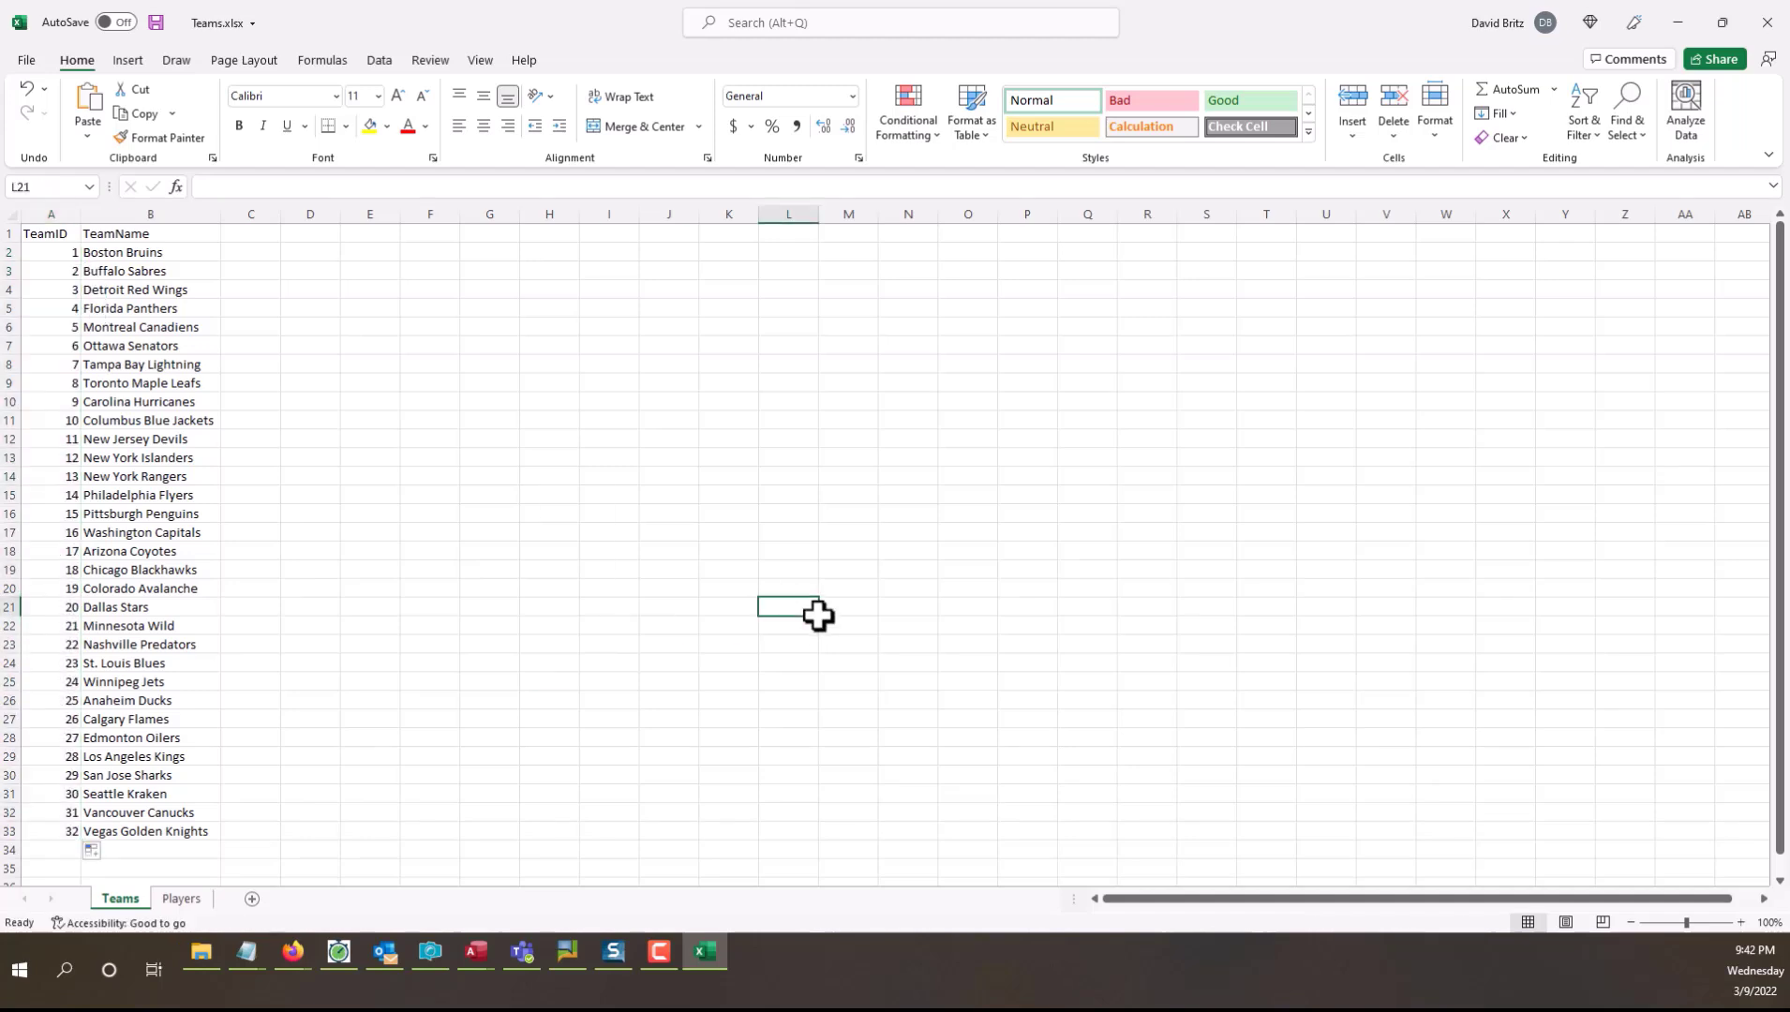
Step: Look up the Seattle Kraken's TeamID and fill the Players sheet's Team column with 30 from B3 down to B39
{"action": "left_click", "coordinate": [65, 794]}
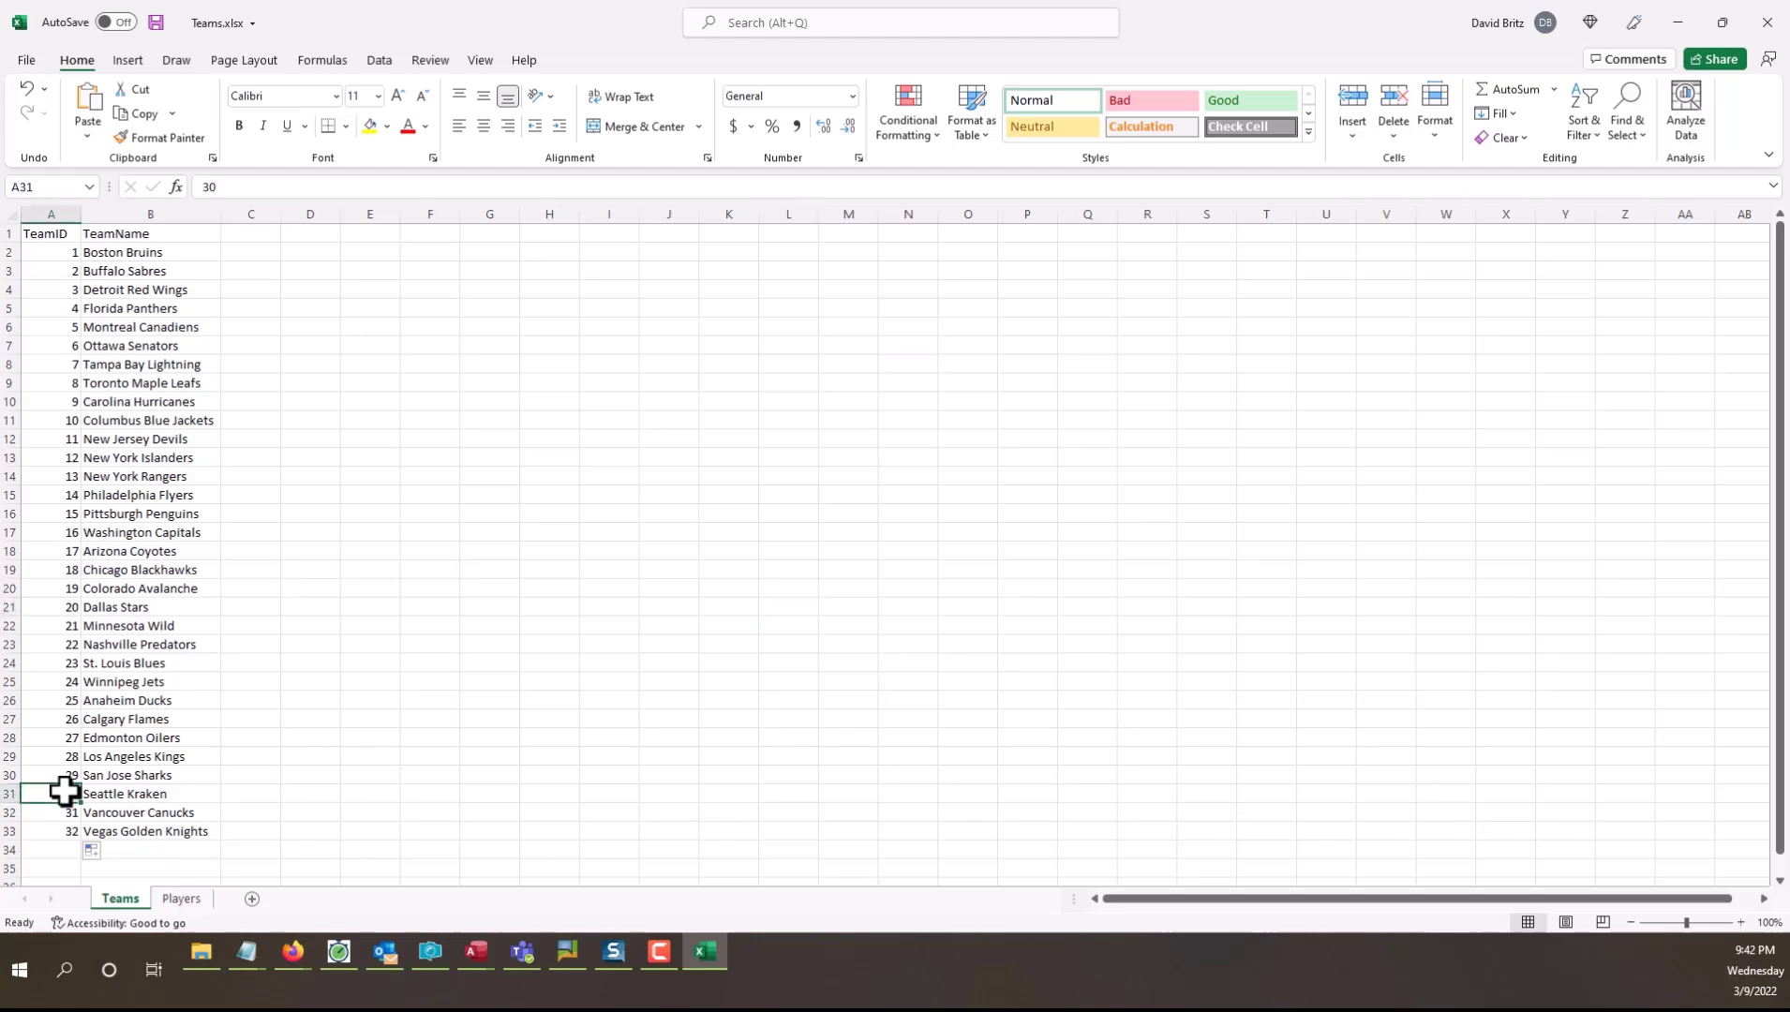
{"action": "left_click", "coordinate": [185, 910]}
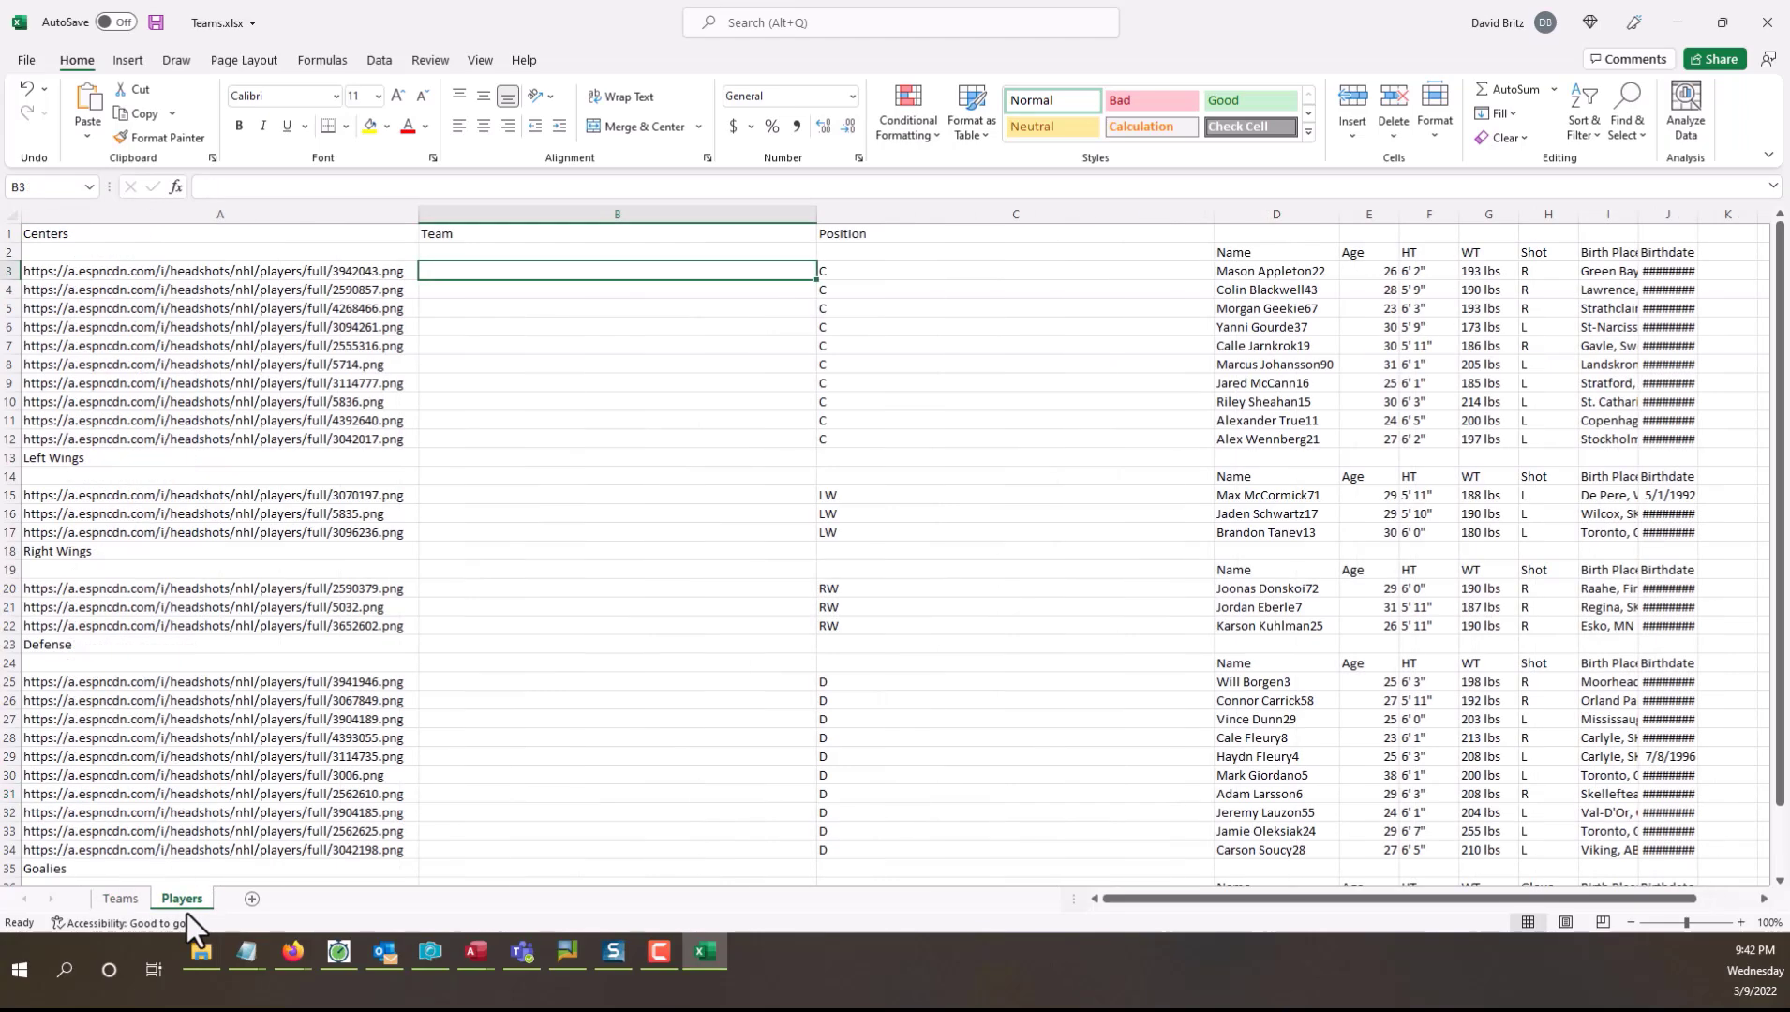
{"action": "type", "text": "30"}
{"action": "key", "text": "Return"}
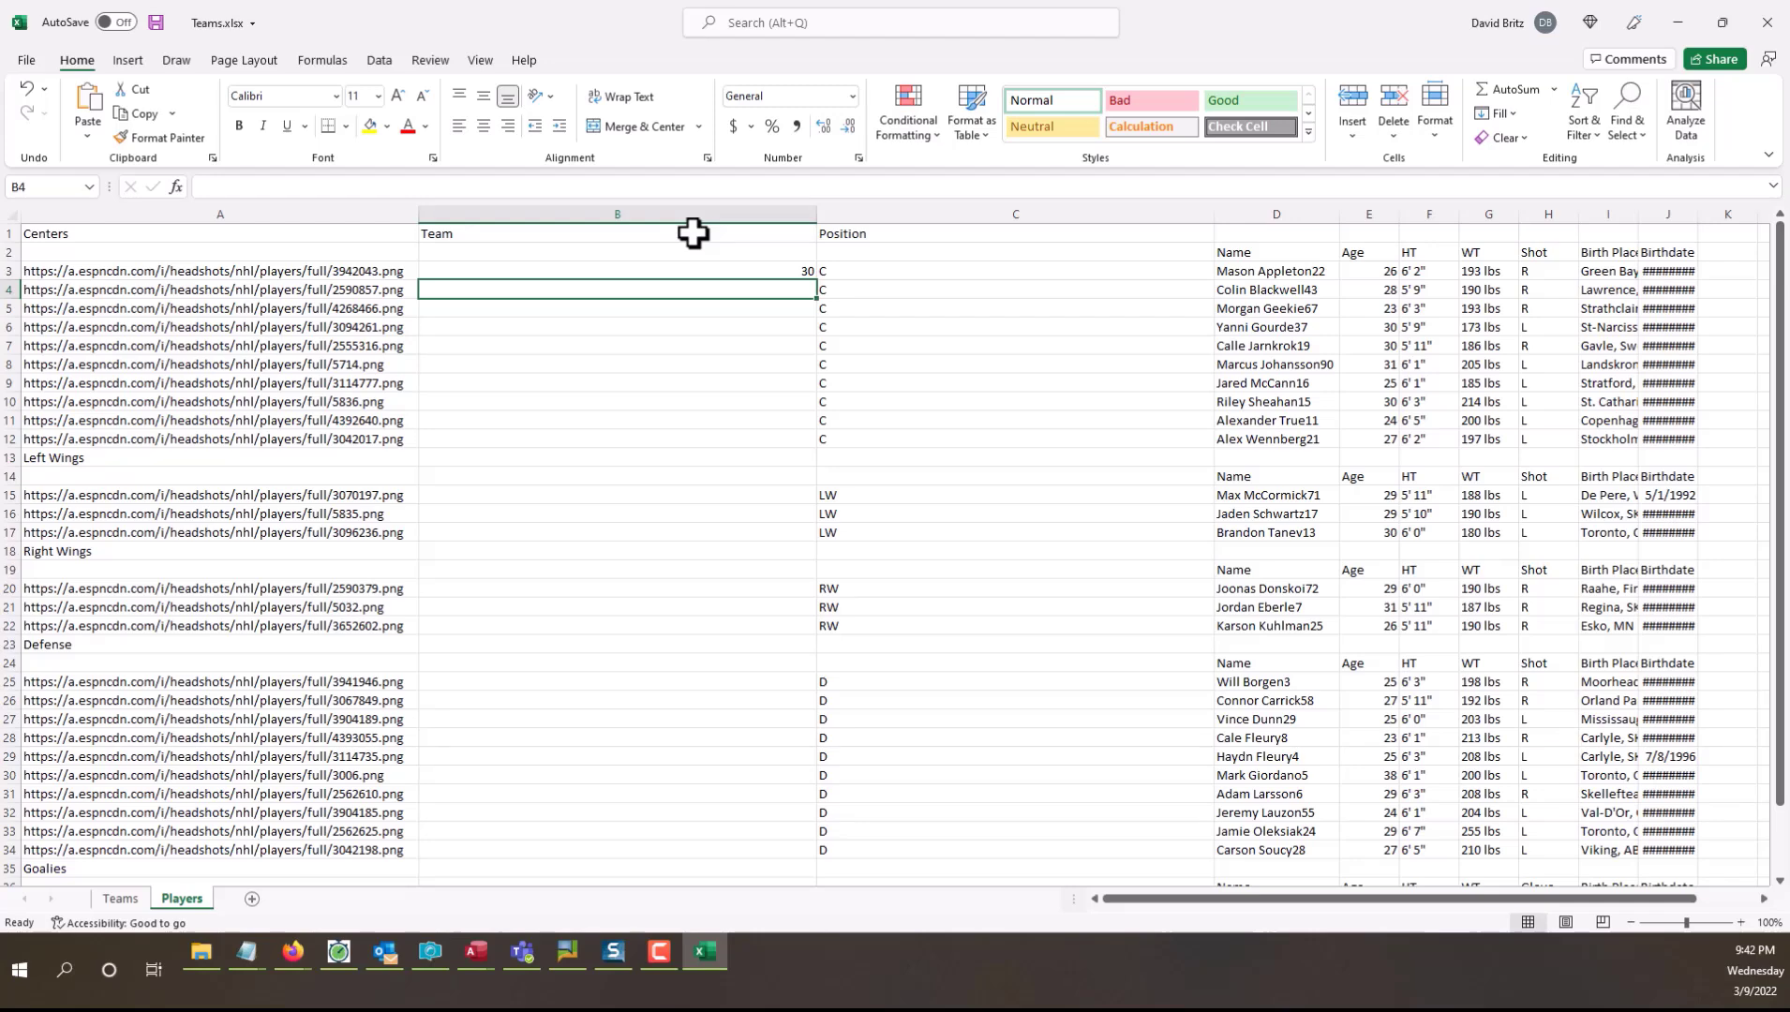
{"action": "type", "text": "30"}
{"action": "key", "text": "Return"}
{"action": "type", "text": "30"}
{"action": "key", "text": "Return"}
{"action": "type", "text": "30"}
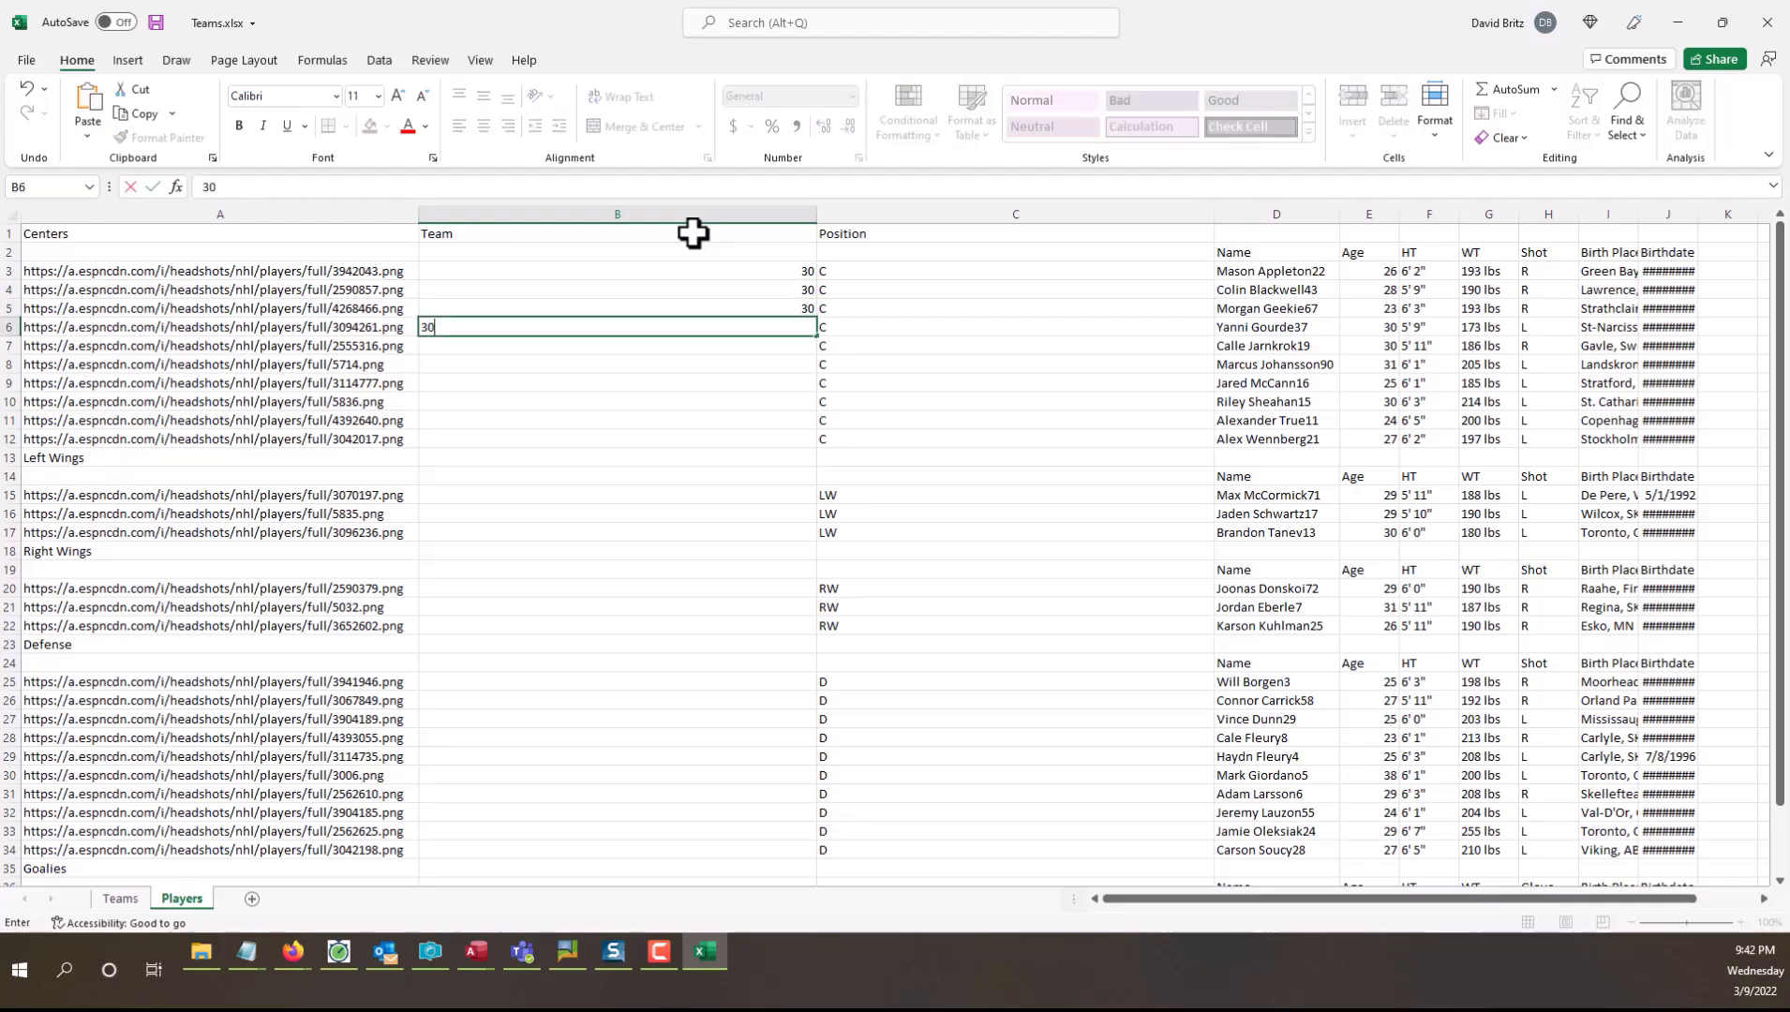
{"action": "key", "text": "Return"}
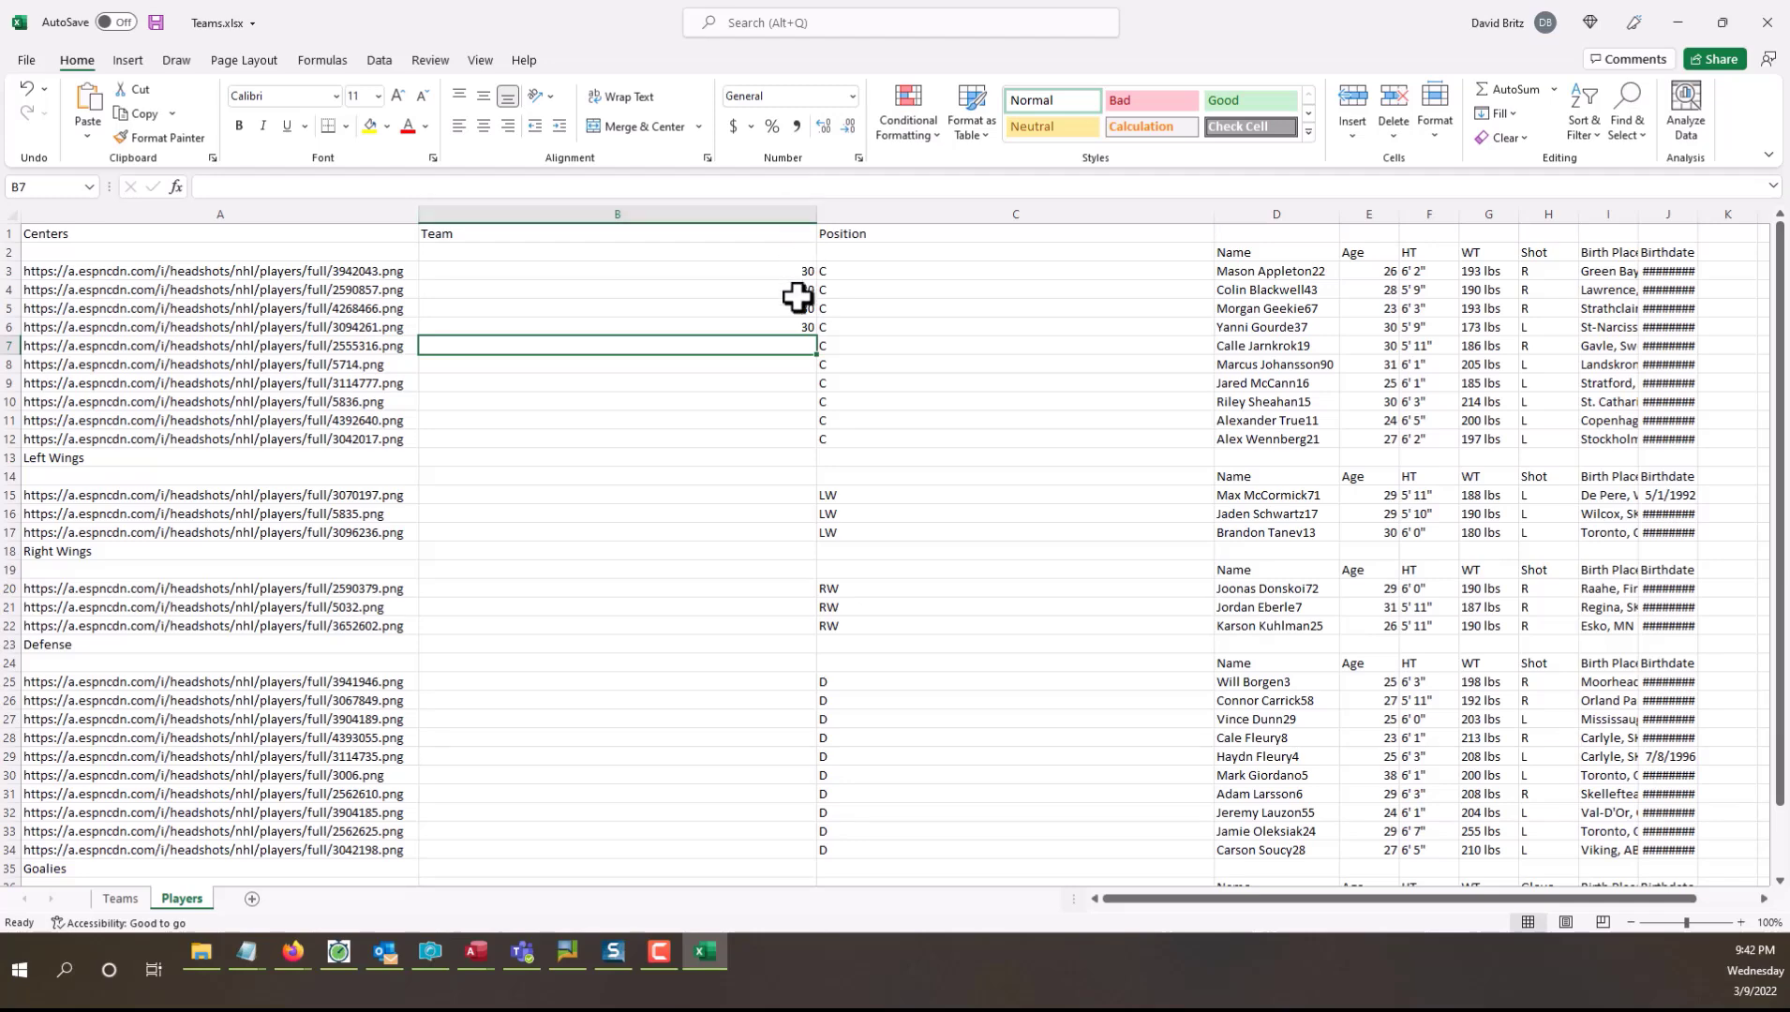
{"action": "left_click_drag", "start_coordinate": [802, 277], "coordinate": [832, 852]}
{"action": "left_click", "coordinate": [1079, 707]}
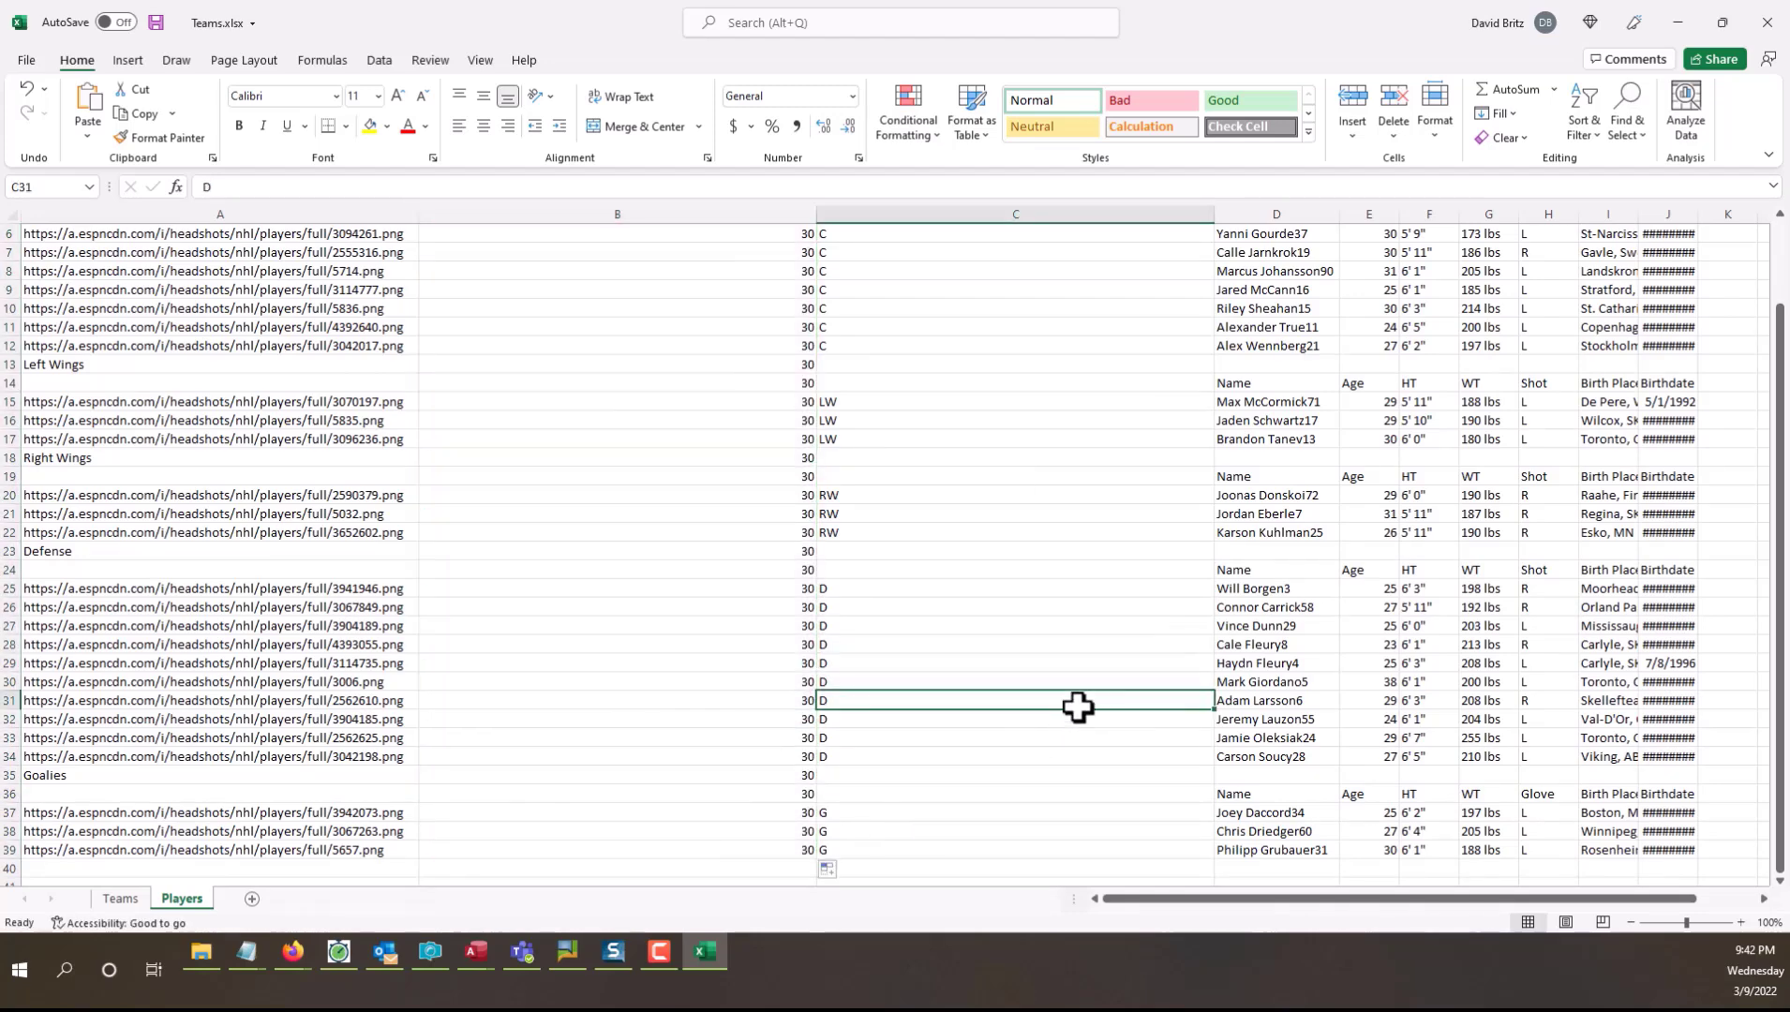
Step: Delete columns E to K of the Players sheet, which hold the Age through Birthdate data
{"action": "scroll", "coordinate": [919, 546], "scroll_direction": "up", "scroll_amount": 2}
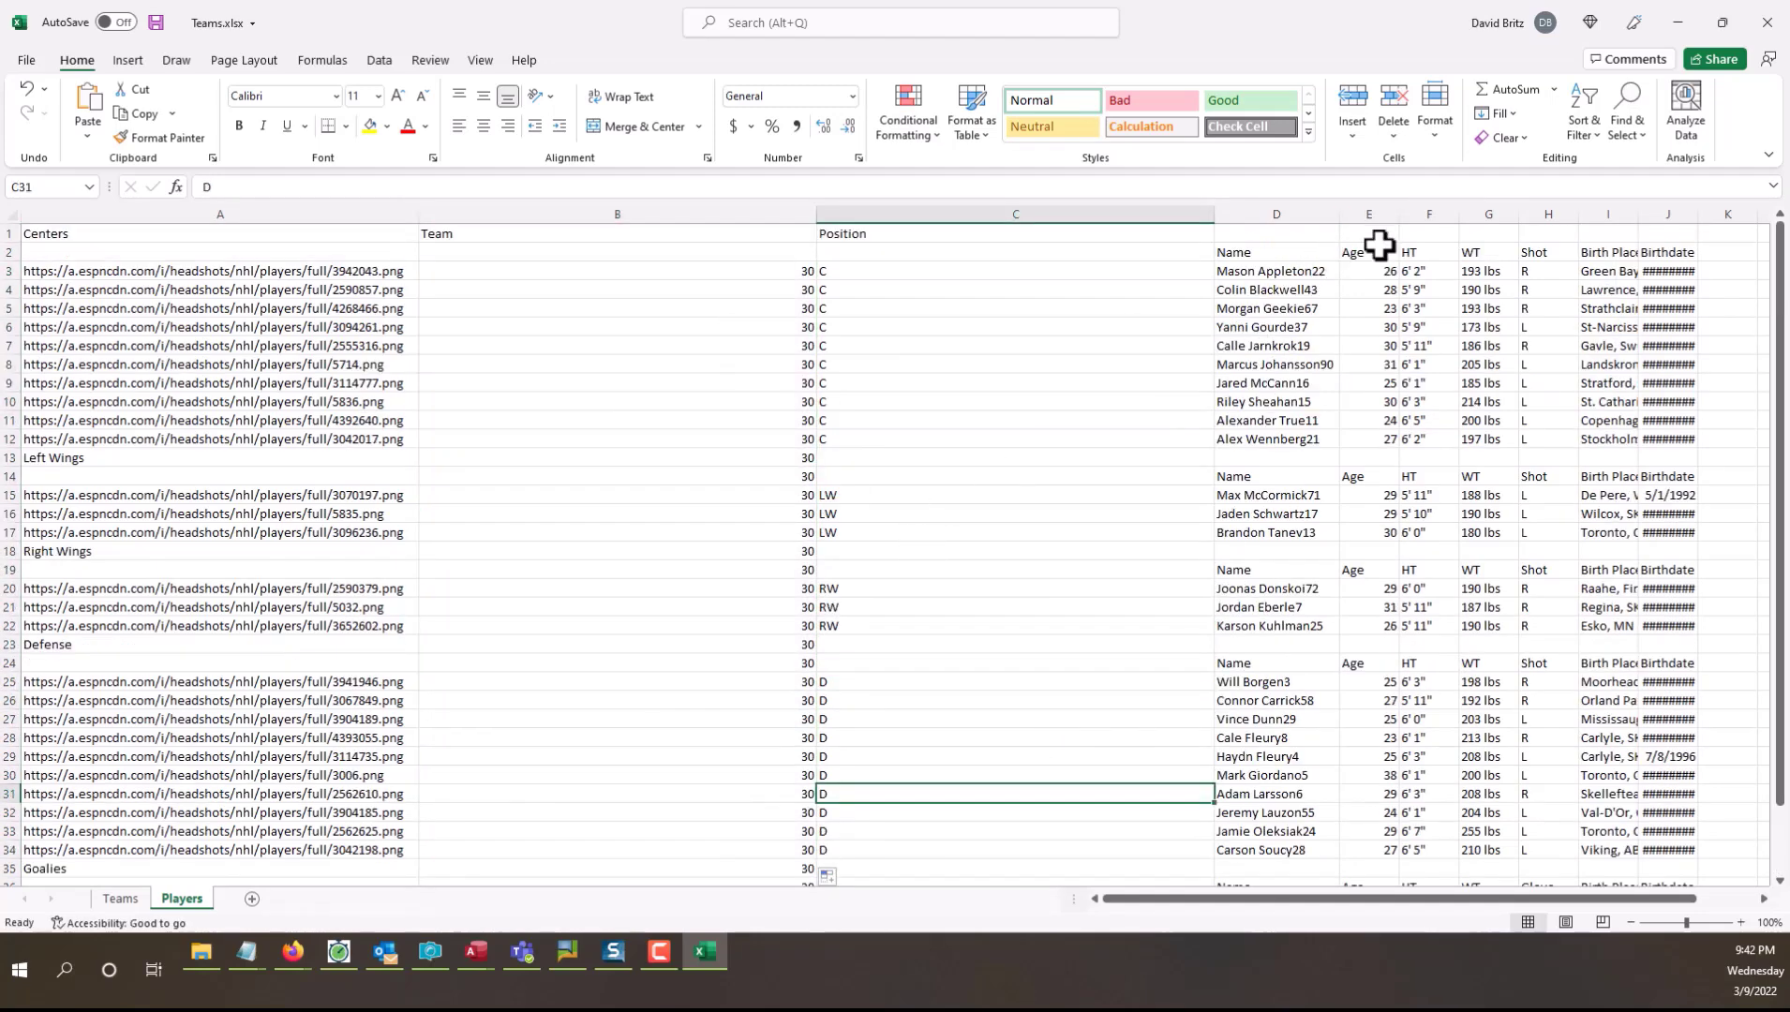
{"action": "left_click", "coordinate": [1383, 215]}
{"action": "left_click_drag", "start_coordinate": [1383, 216], "coordinate": [1701, 217]}
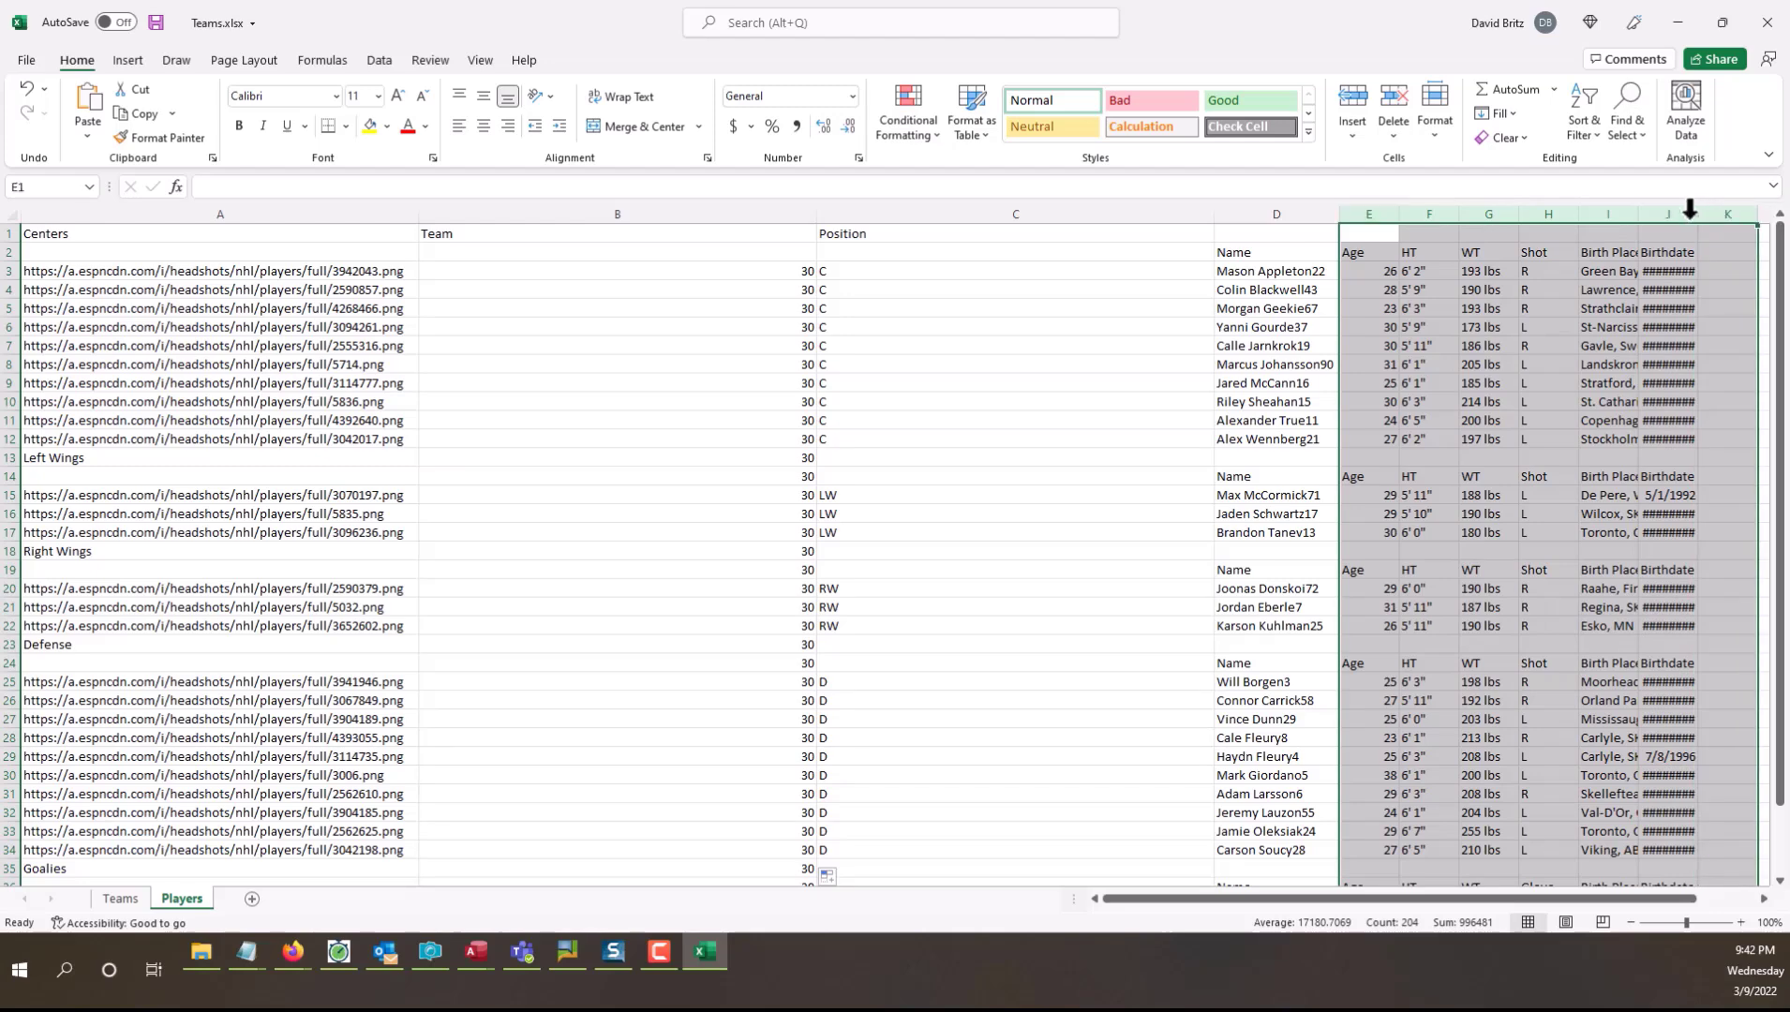
{"action": "right_click", "coordinate": [1692, 217]}
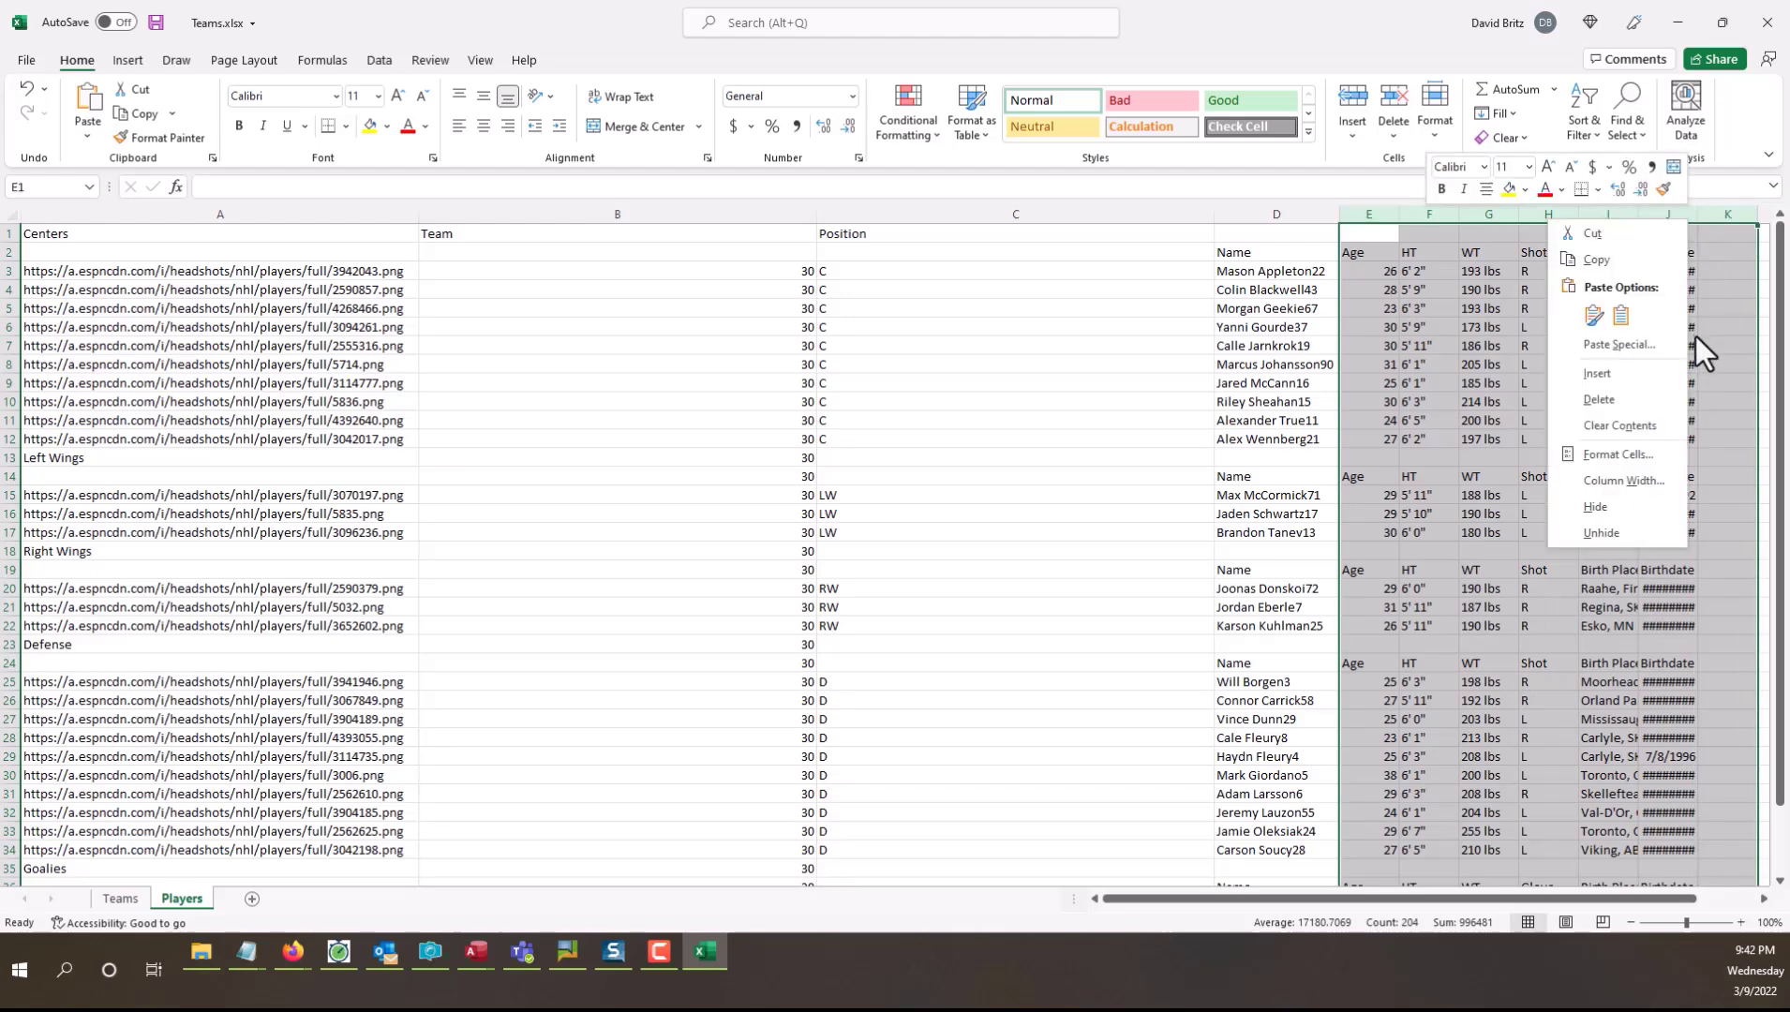
{"action": "left_click", "coordinate": [1601, 400]}
{"action": "left_click", "coordinate": [1481, 440]}
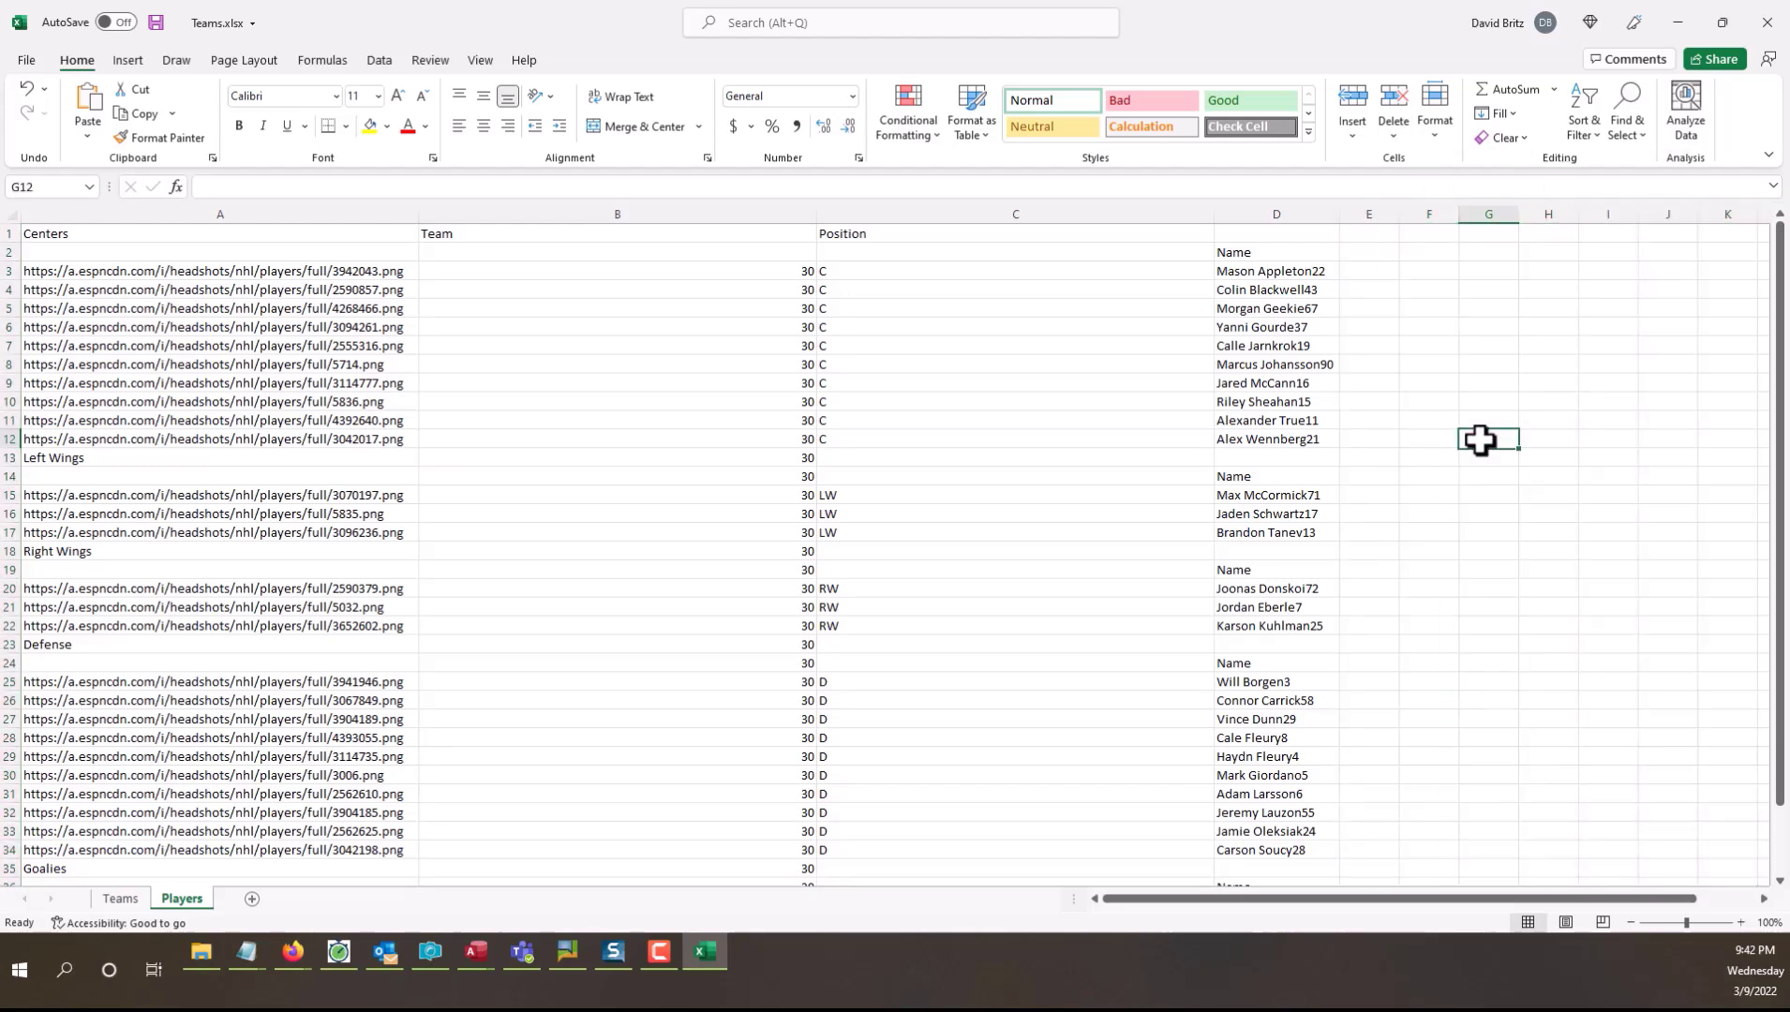
Step: Delete the Centers column of headshot URLs and fit the Team and Position columns to their contents
{"action": "right_click", "coordinate": [241, 212]}
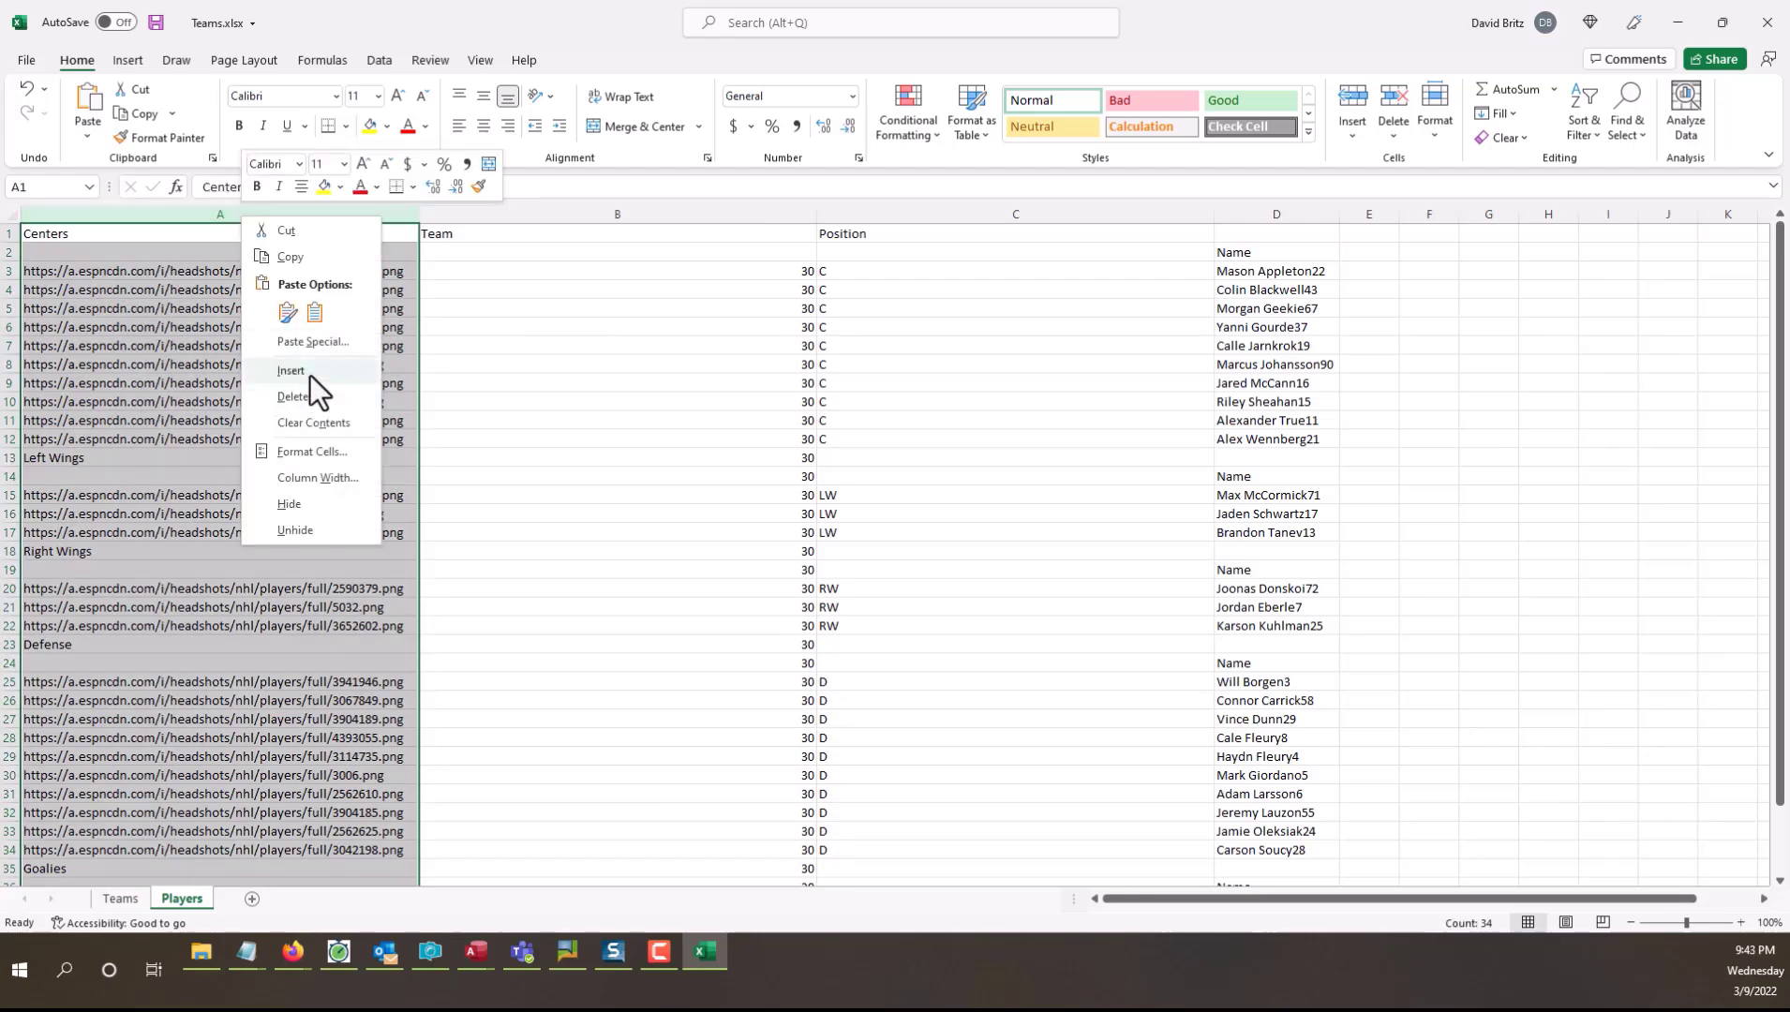
{"action": "left_click", "coordinate": [310, 412]}
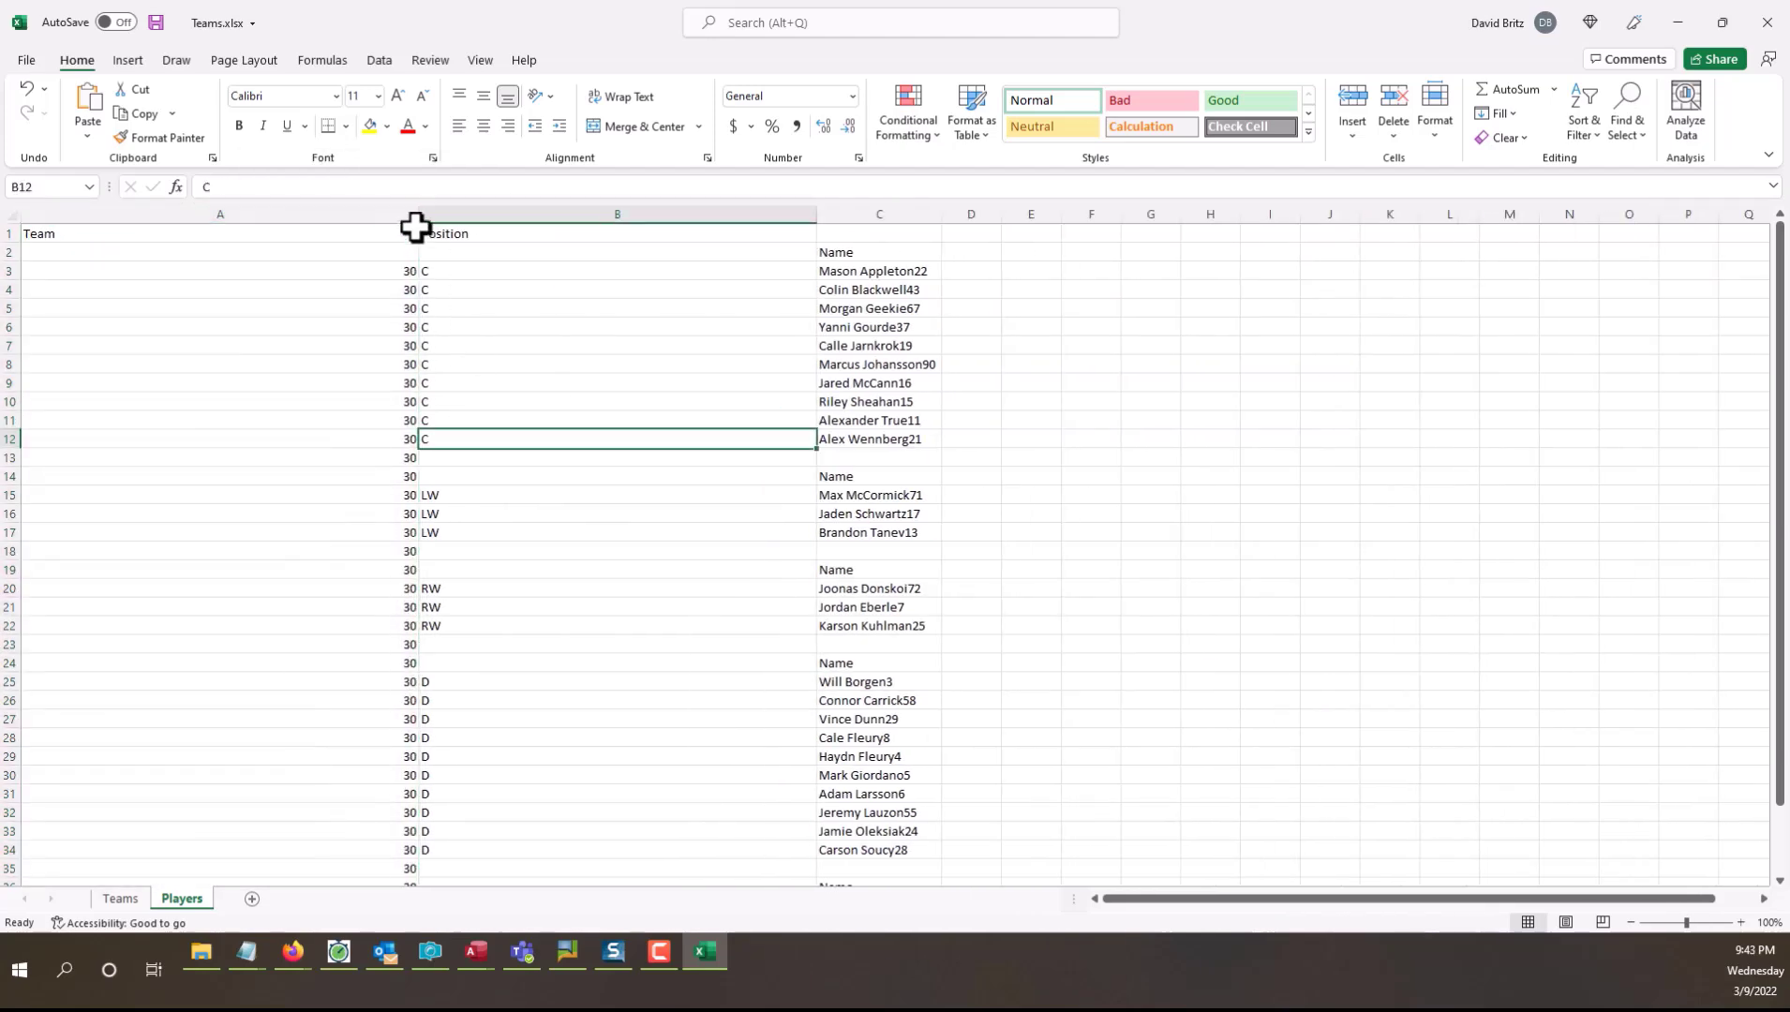
{"action": "double_click", "coordinate": [418, 215]}
{"action": "double_click", "coordinate": [458, 214]}
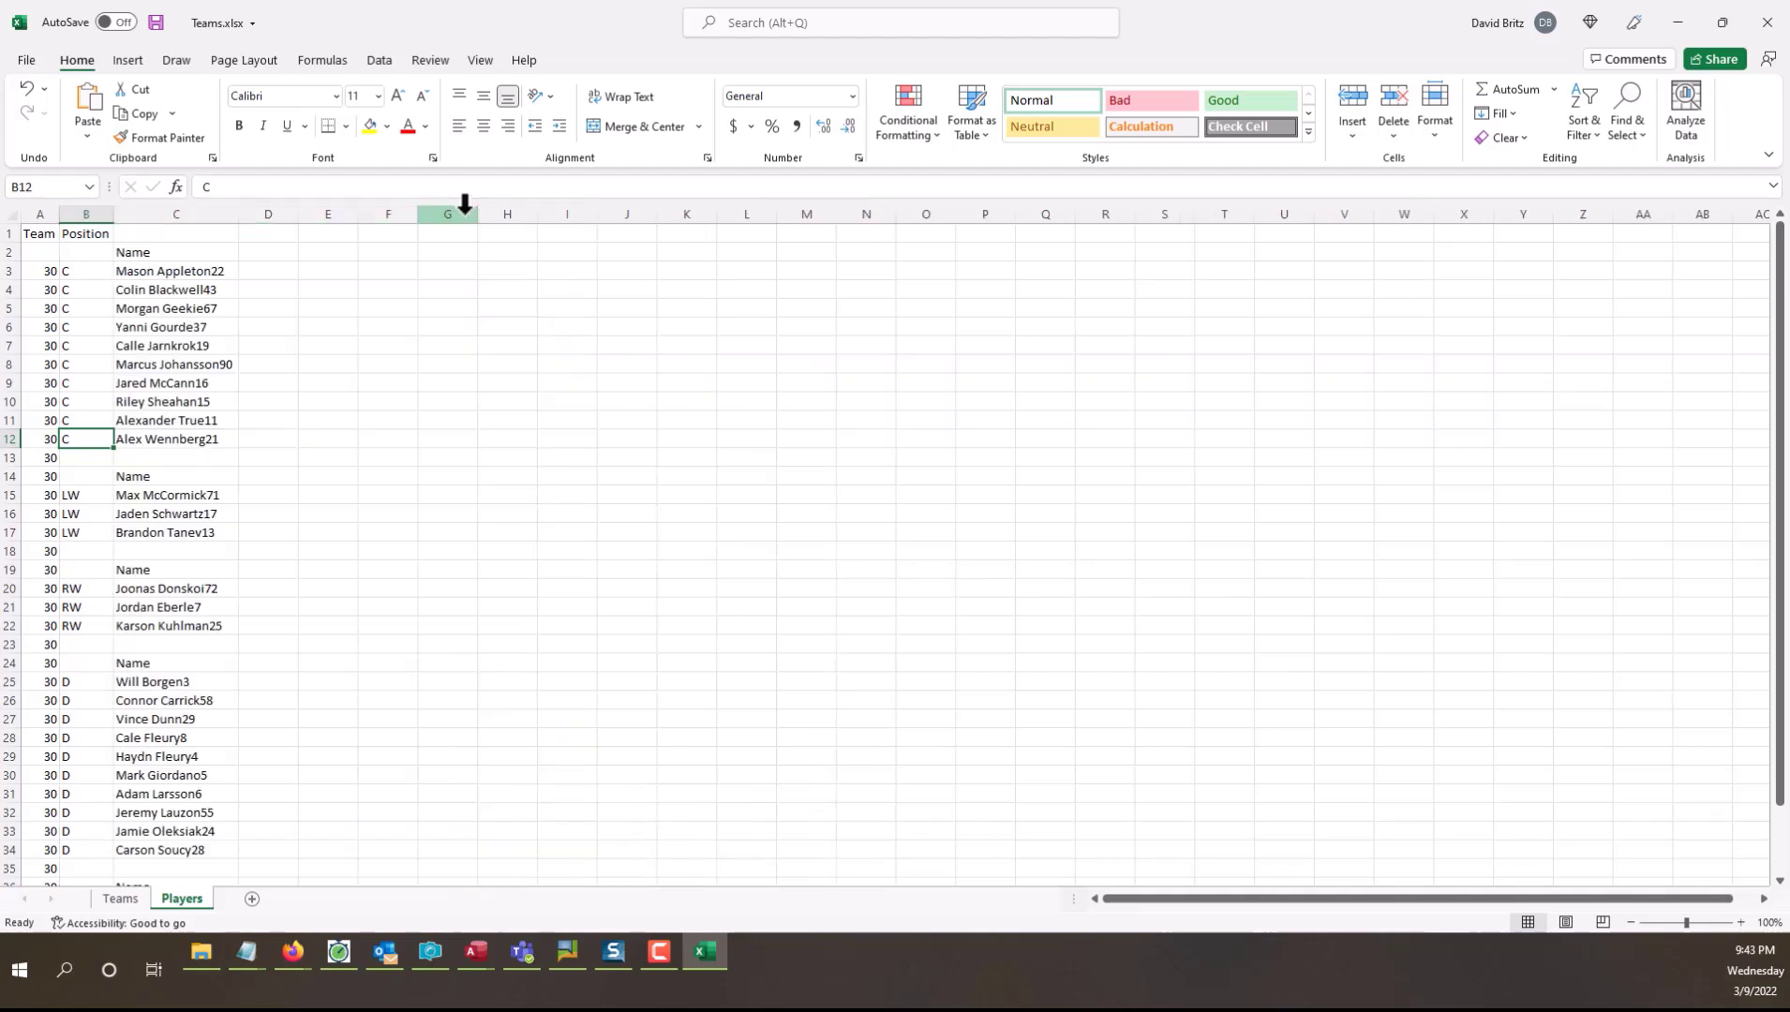
{"action": "left_click", "coordinate": [762, 550]}
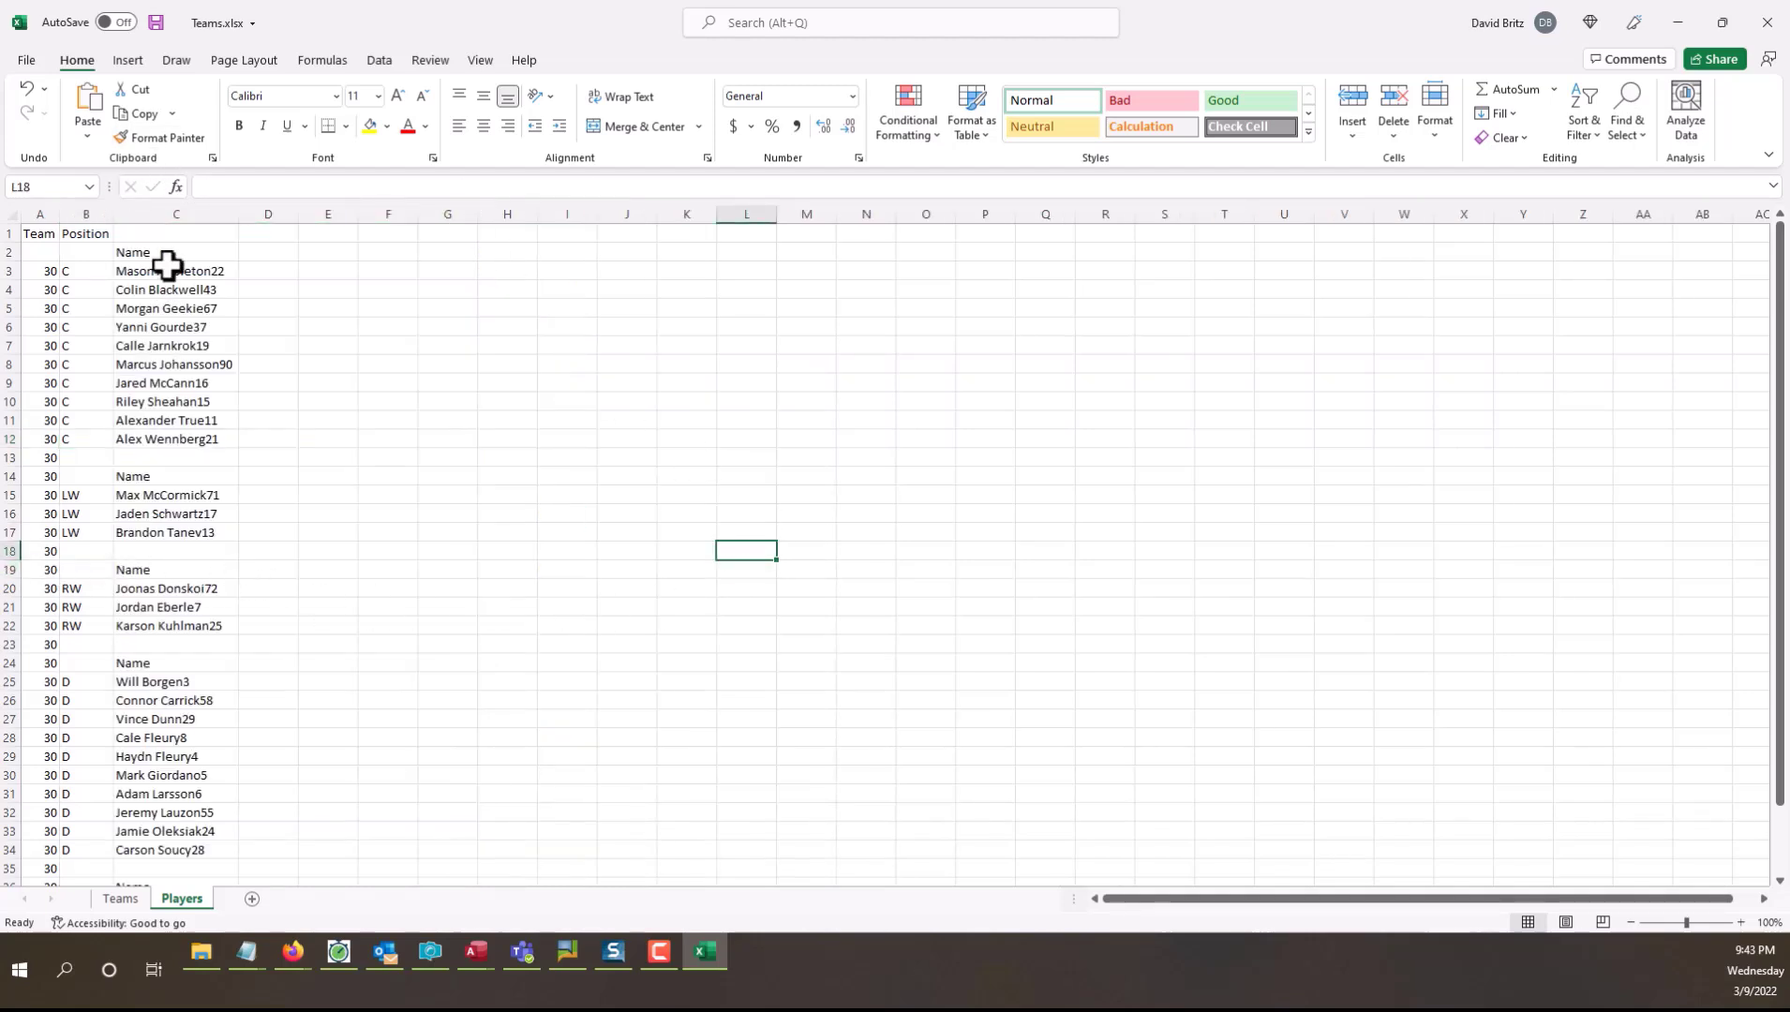
Step: Enter the header Name in cell C1 and clear the duplicate header in C2
{"action": "left_click", "coordinate": [167, 232]}
{"action": "type", "text": "Name"}
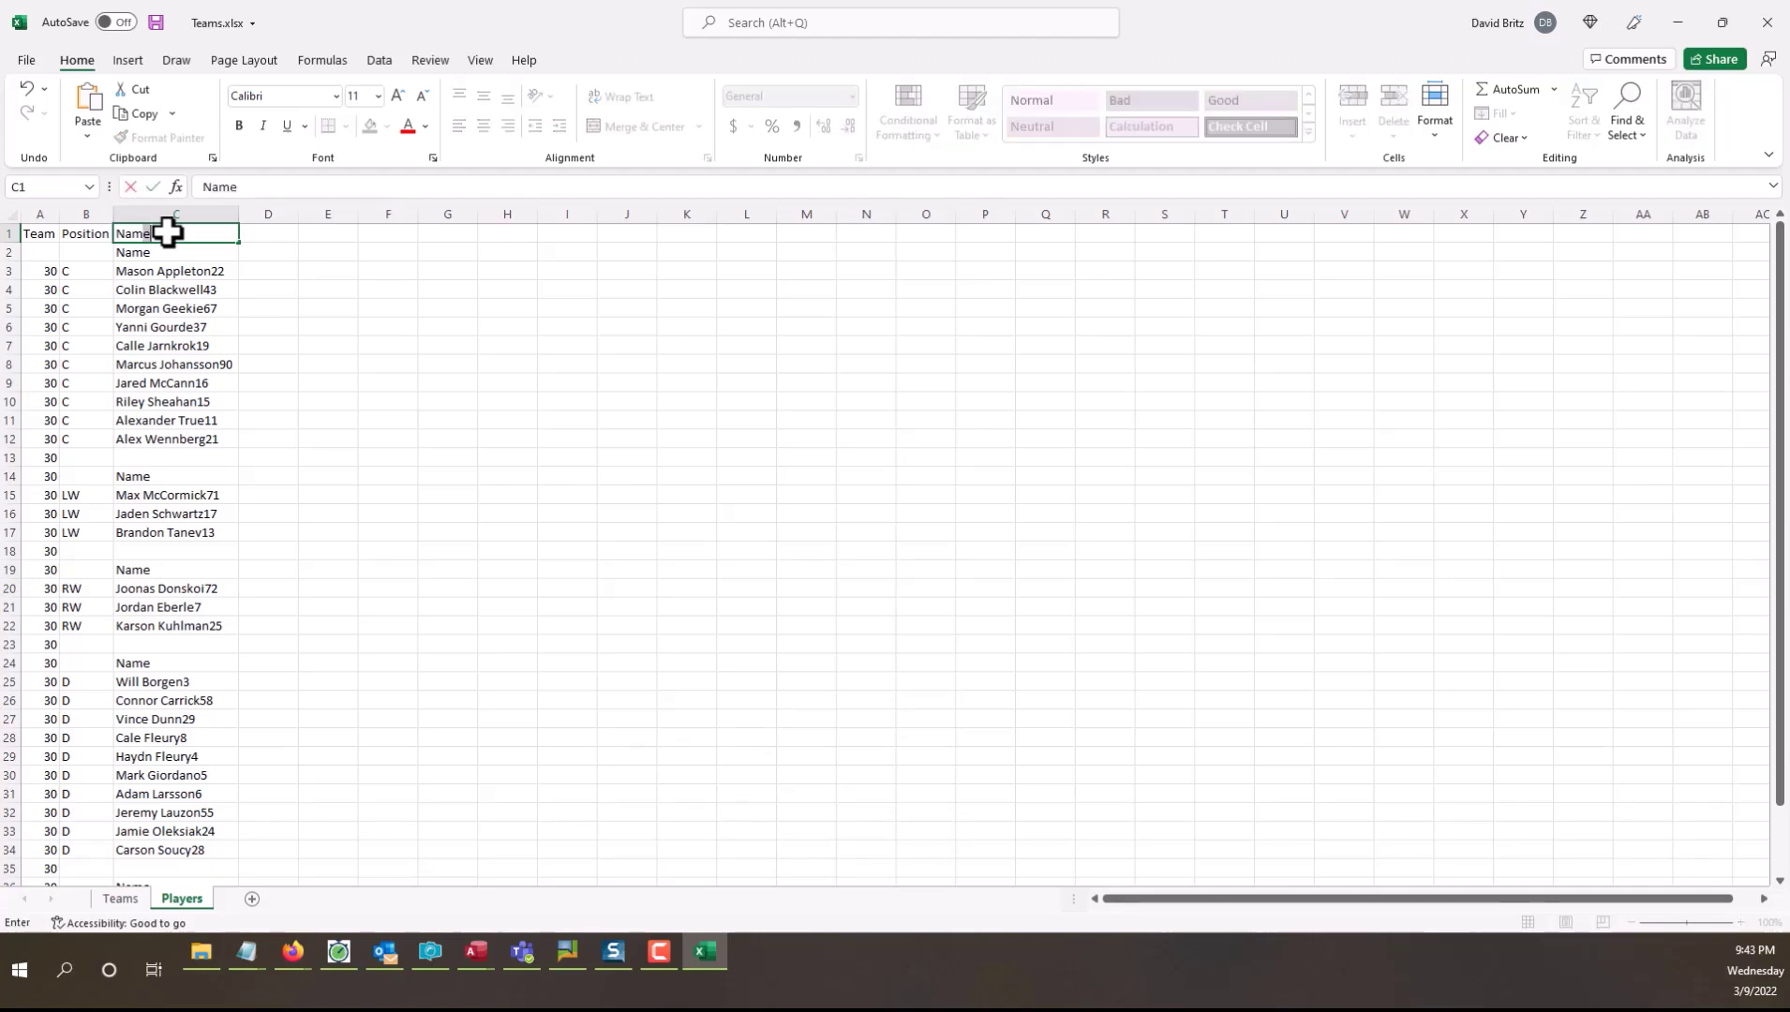
{"action": "key", "text": "Return"}
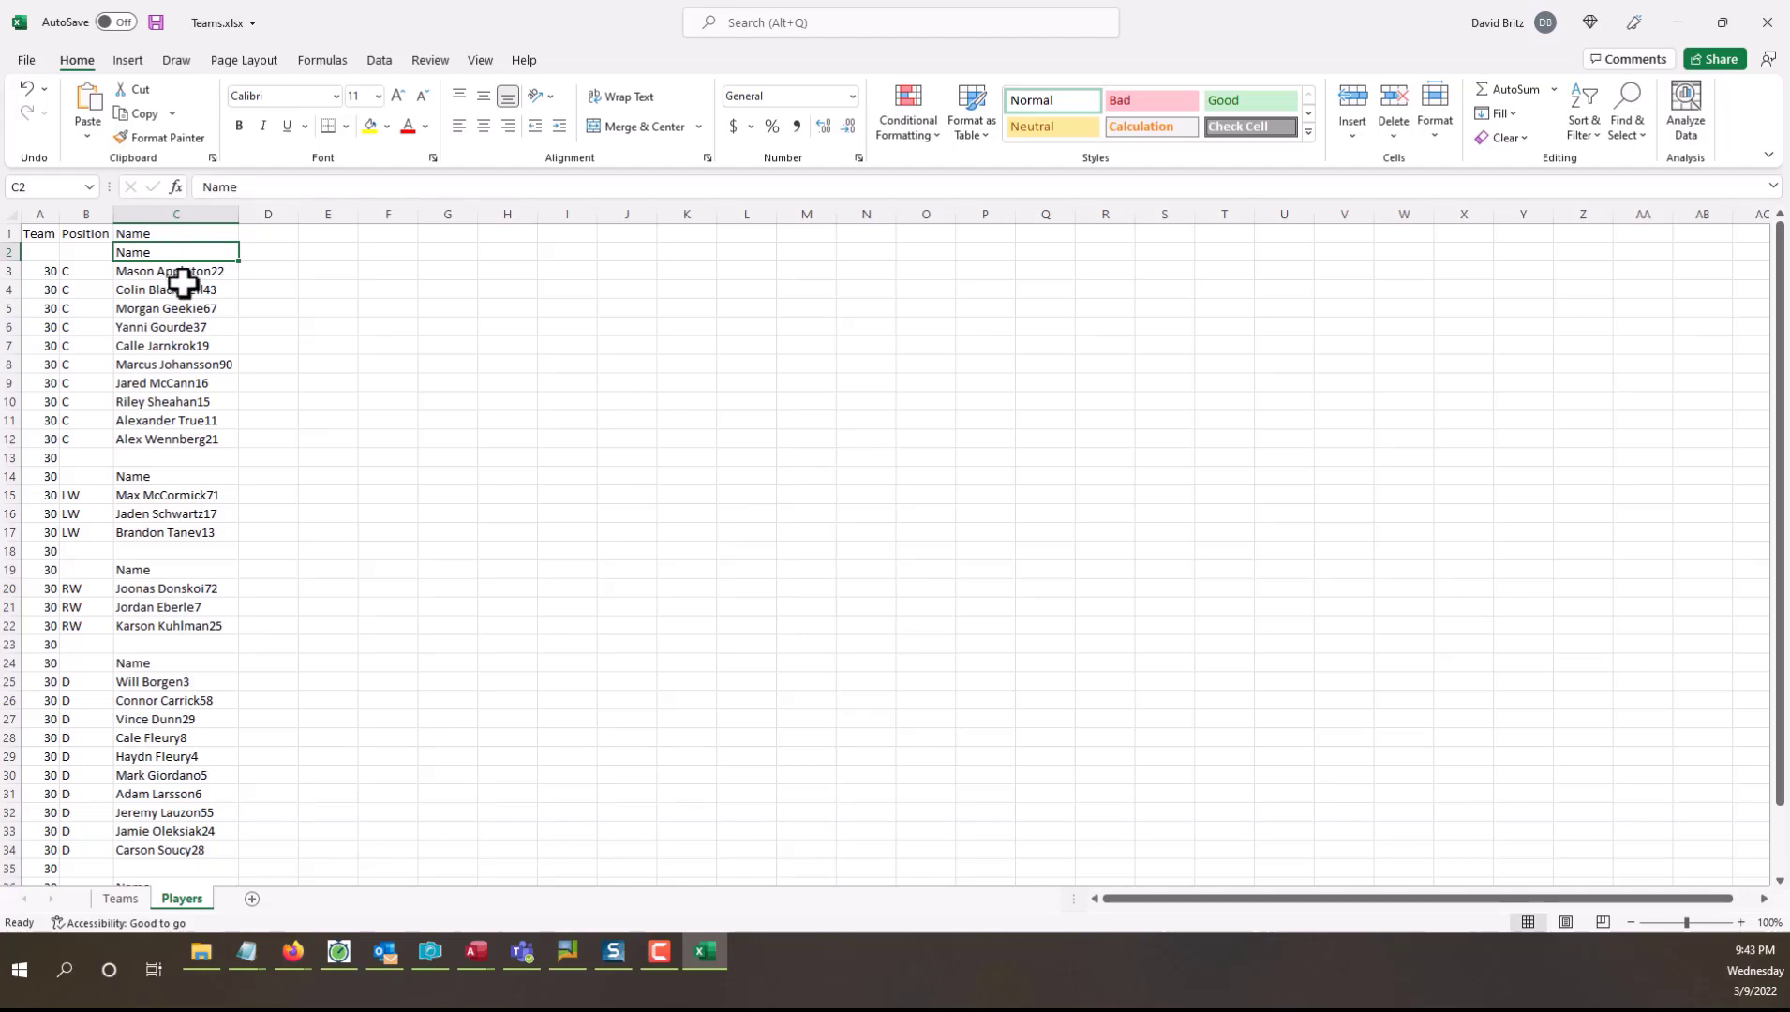
{"action": "key", "text": "Delete"}
{"action": "left_click", "coordinate": [387, 403]}
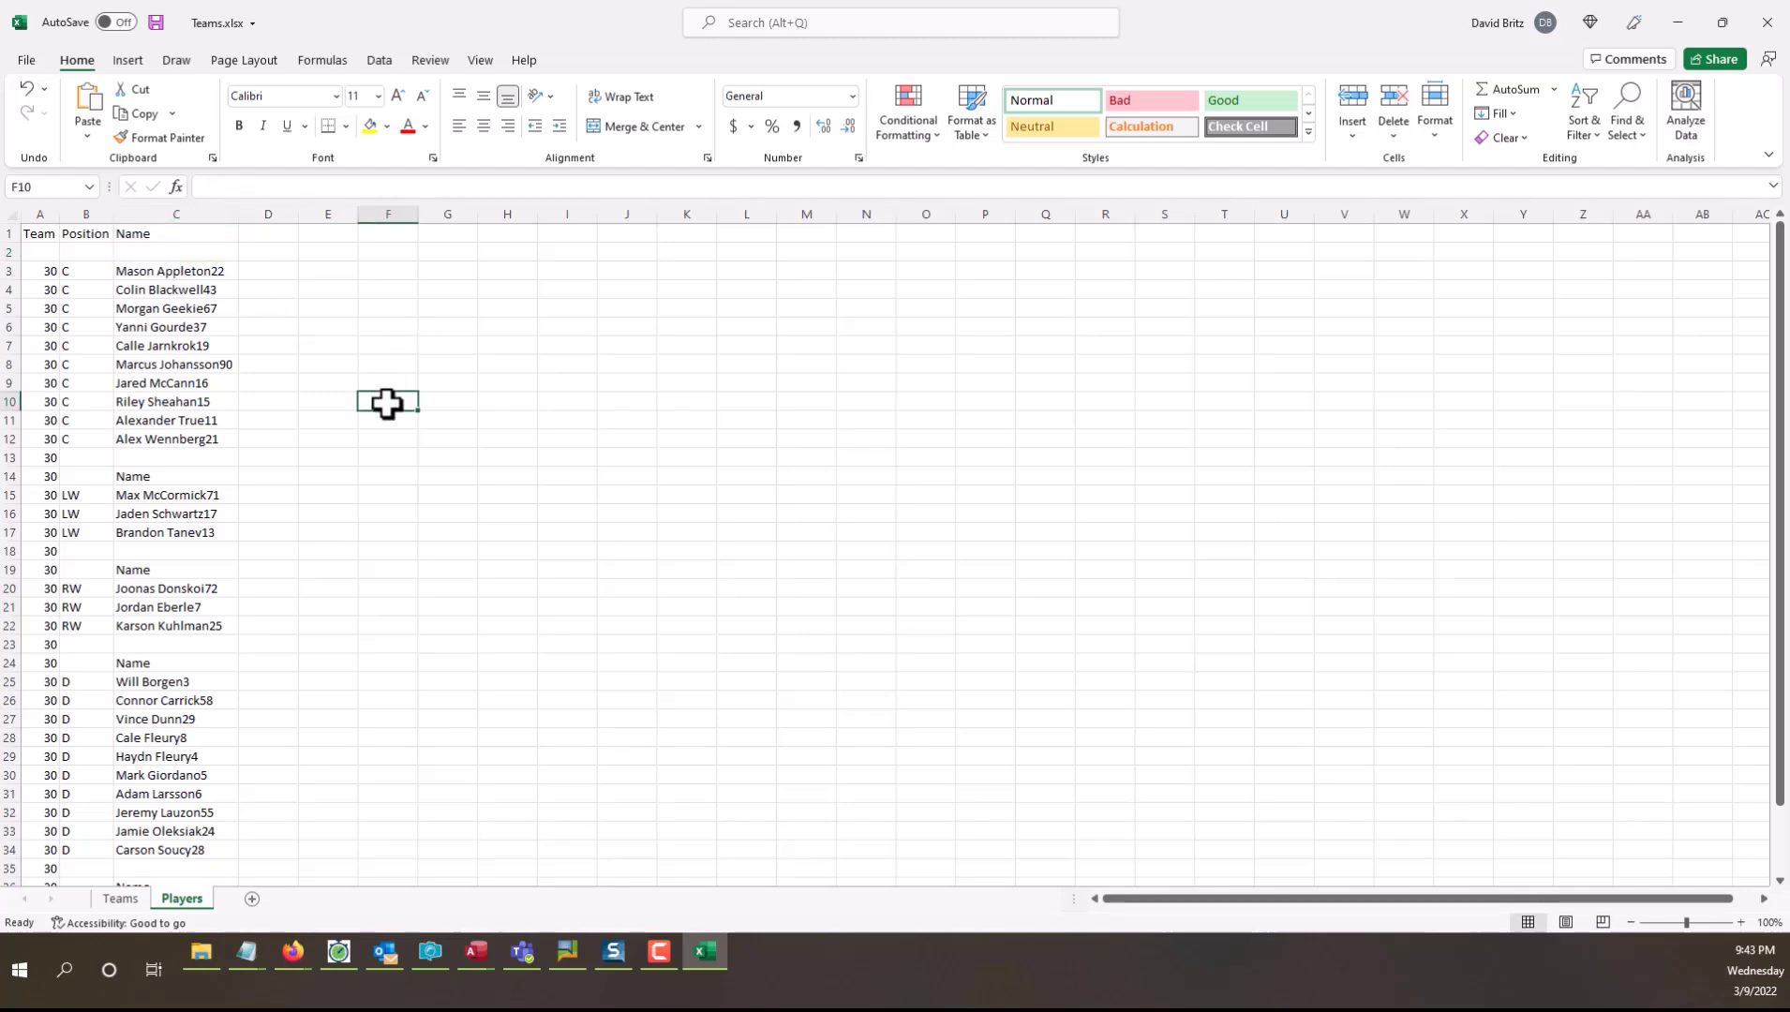
Step: Delete the separator rows between the position groups on the Players sheet, including rows 13, 18 and 23
{"action": "left_click", "coordinate": [7, 646]}
{"action": "left_click", "coordinate": [9, 552], "text": "ctrl"}
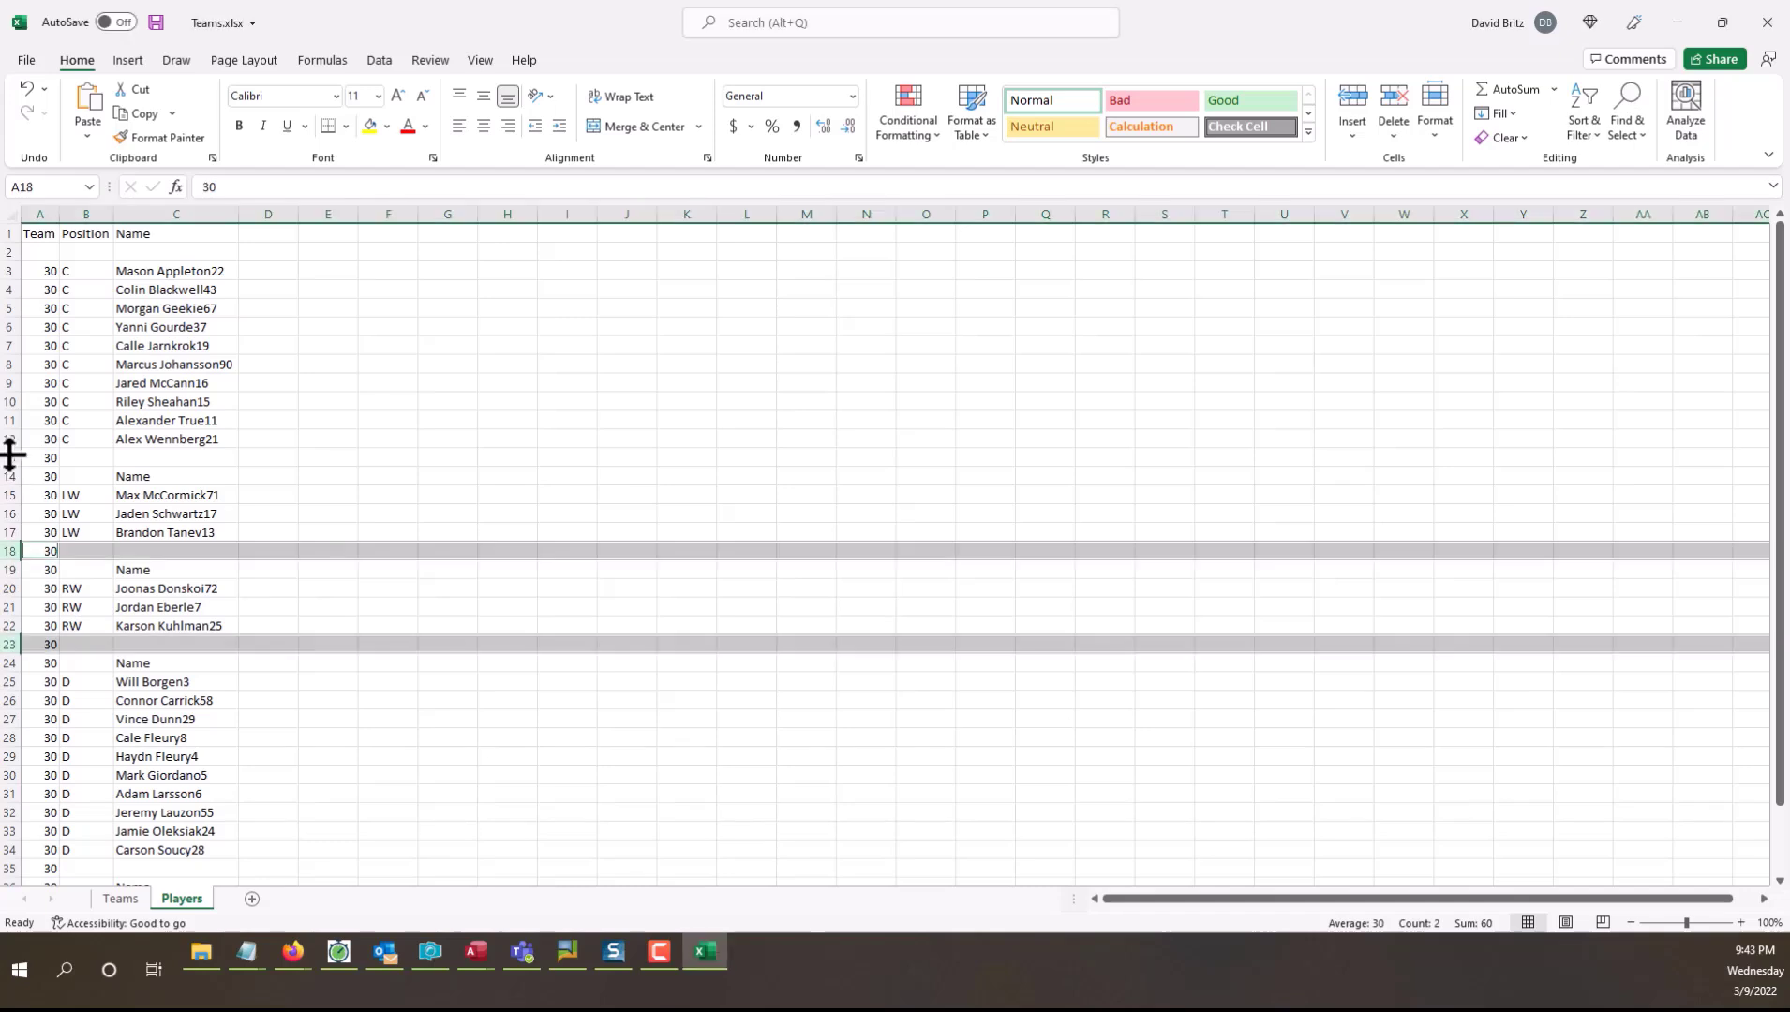
{"action": "left_click", "coordinate": [10, 457], "text": "ctrl"}
{"action": "right_click", "coordinate": [9, 458]}
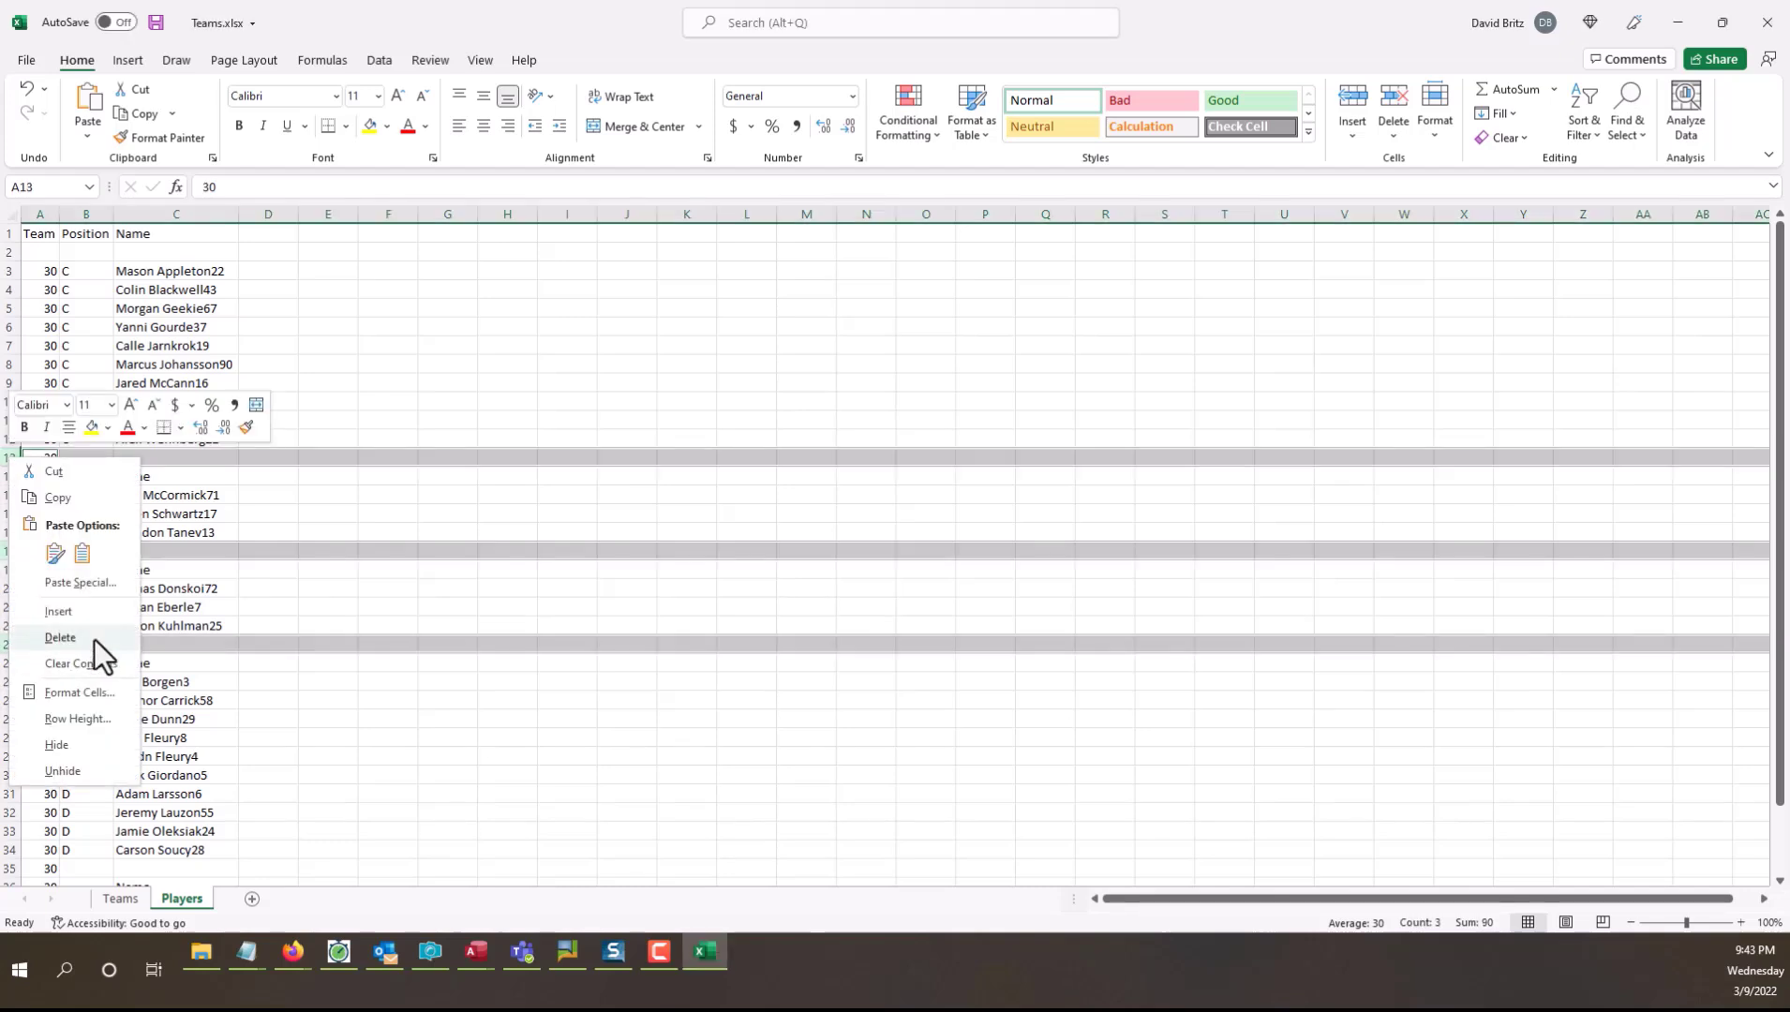
{"action": "left_click", "coordinate": [93, 639]}
Step: Delete the remaining repeated Name header rows and the blank row 2 so the player list is continuous
{"action": "left_click", "coordinate": [8, 457]}
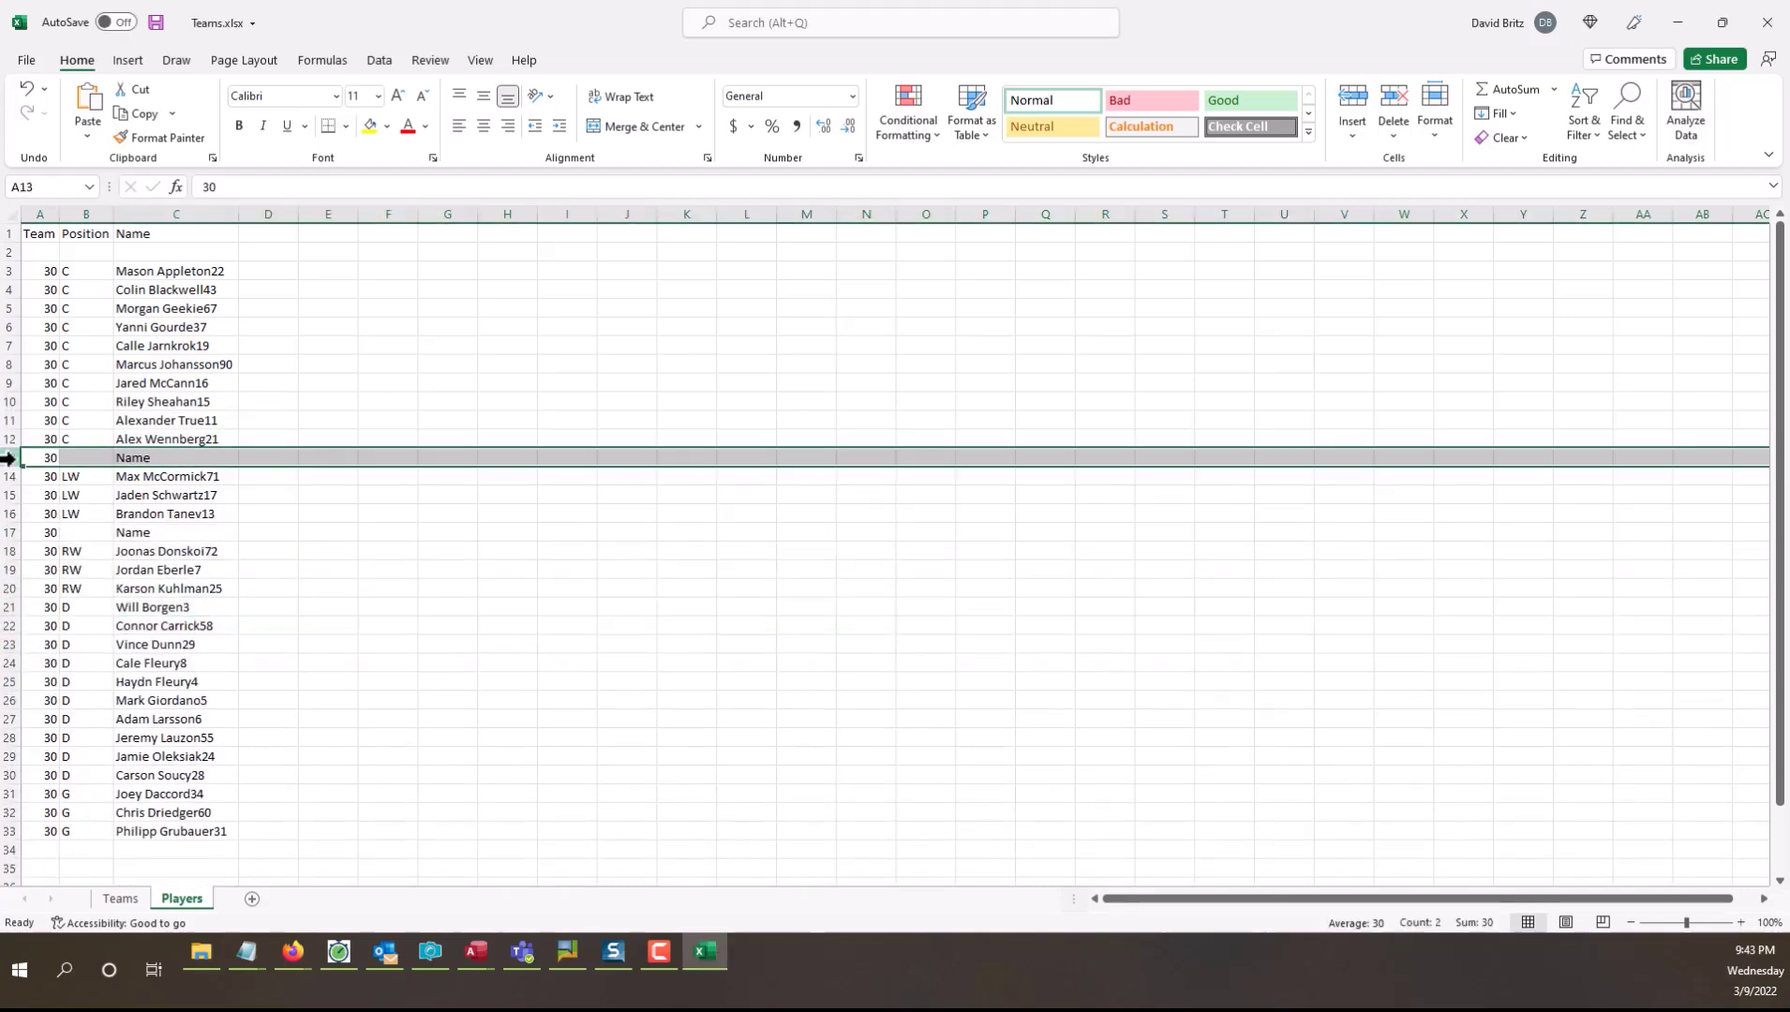
{"action": "right_click", "coordinate": [7, 457]}
{"action": "left_click", "coordinate": [79, 648]}
{"action": "left_click", "coordinate": [507, 457]}
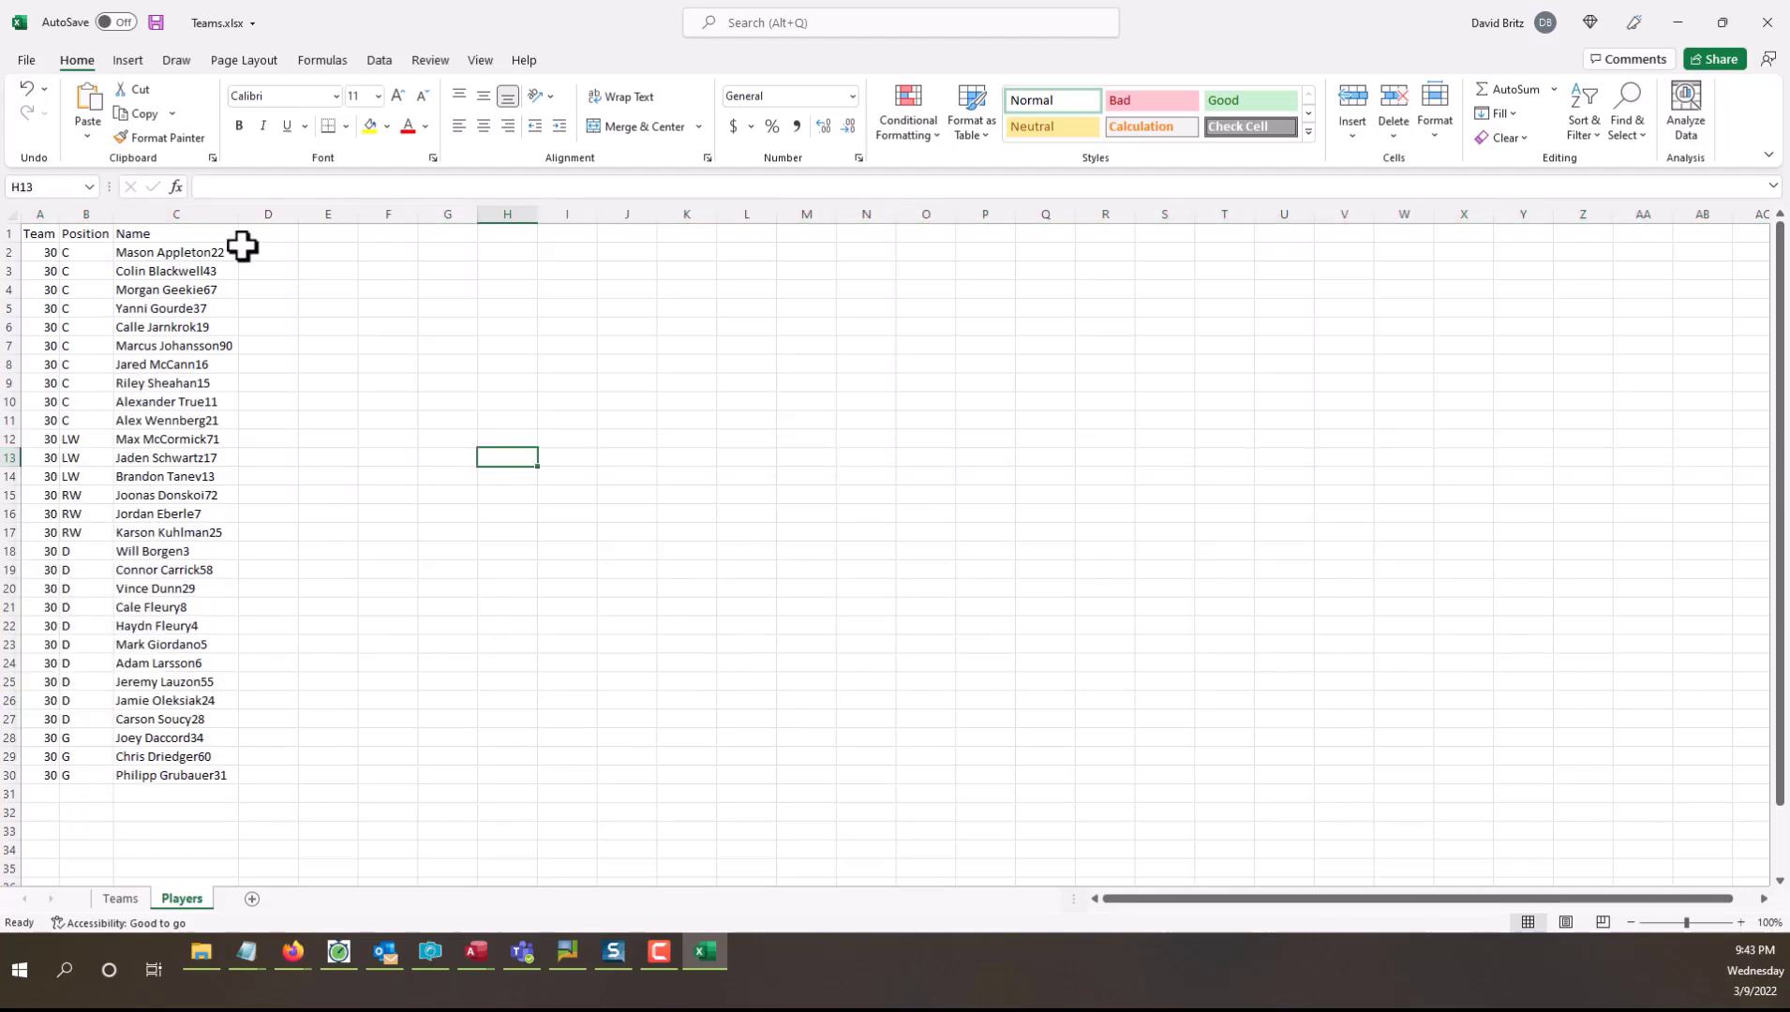
{"action": "left_click", "coordinate": [184, 327]}
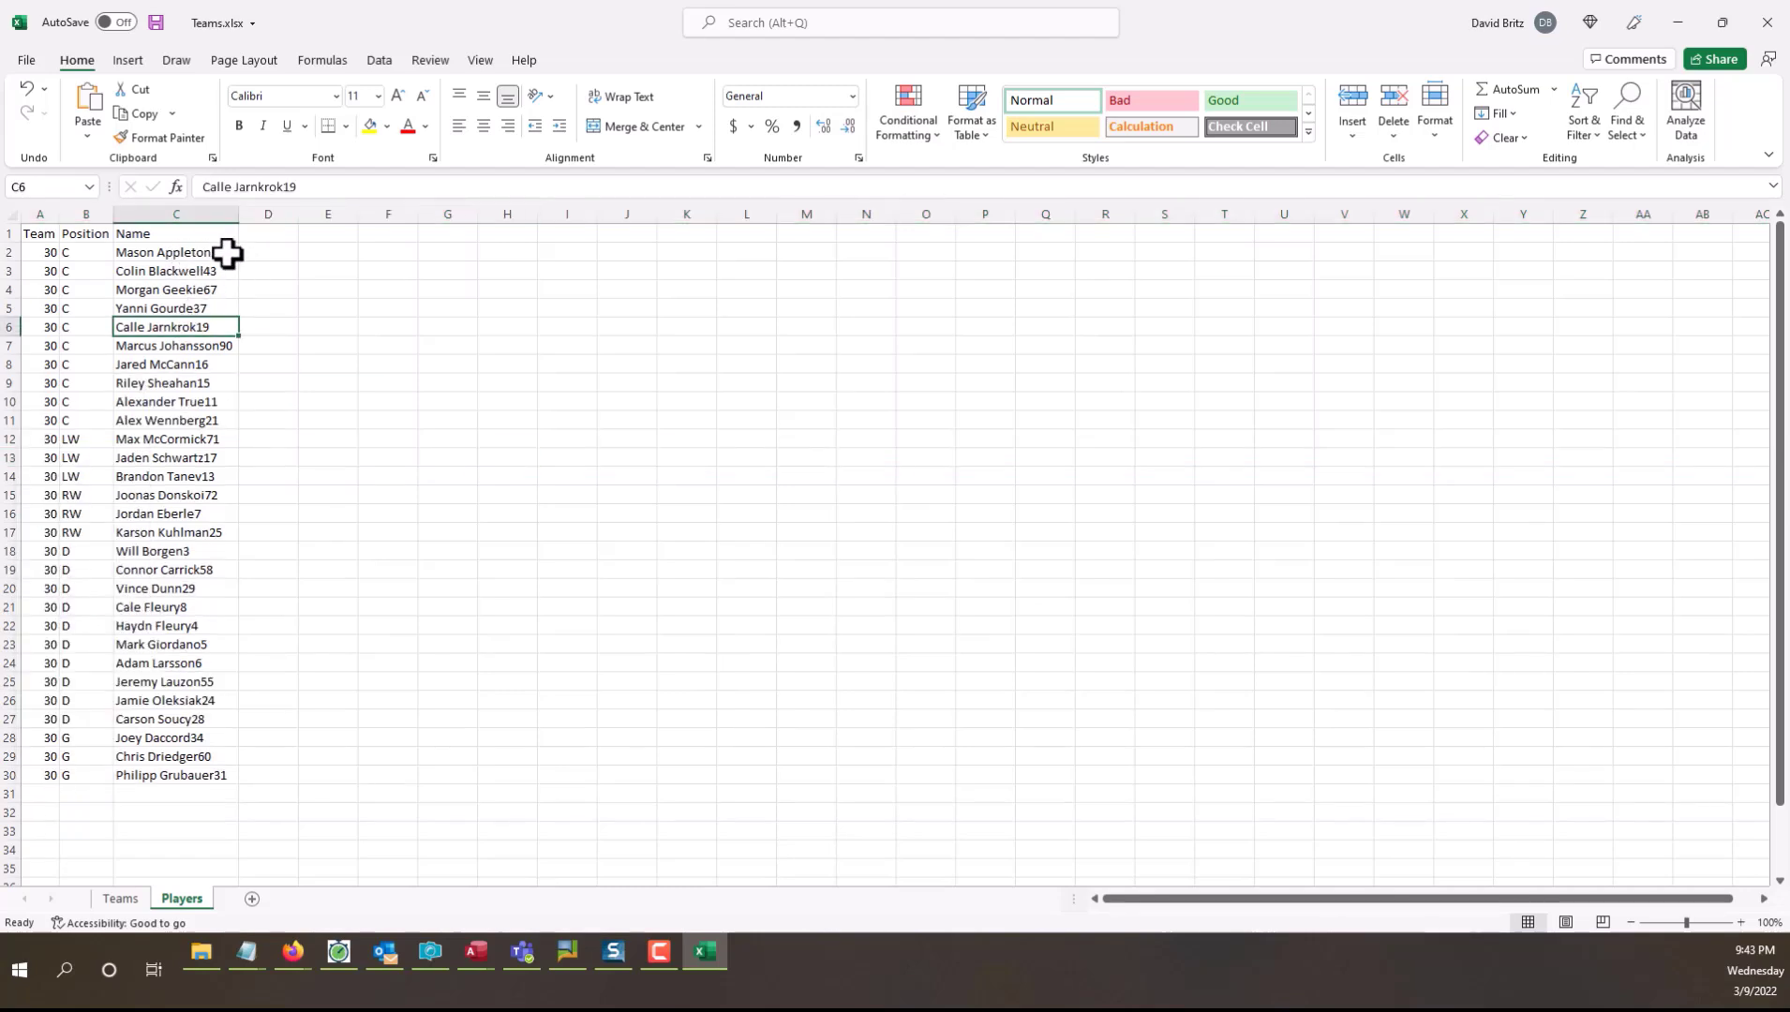
Step: Widen the Name column and strip the trailing jersey number from each player's name
{"action": "left_click_drag", "start_coordinate": [240, 214], "coordinate": [290, 222]}
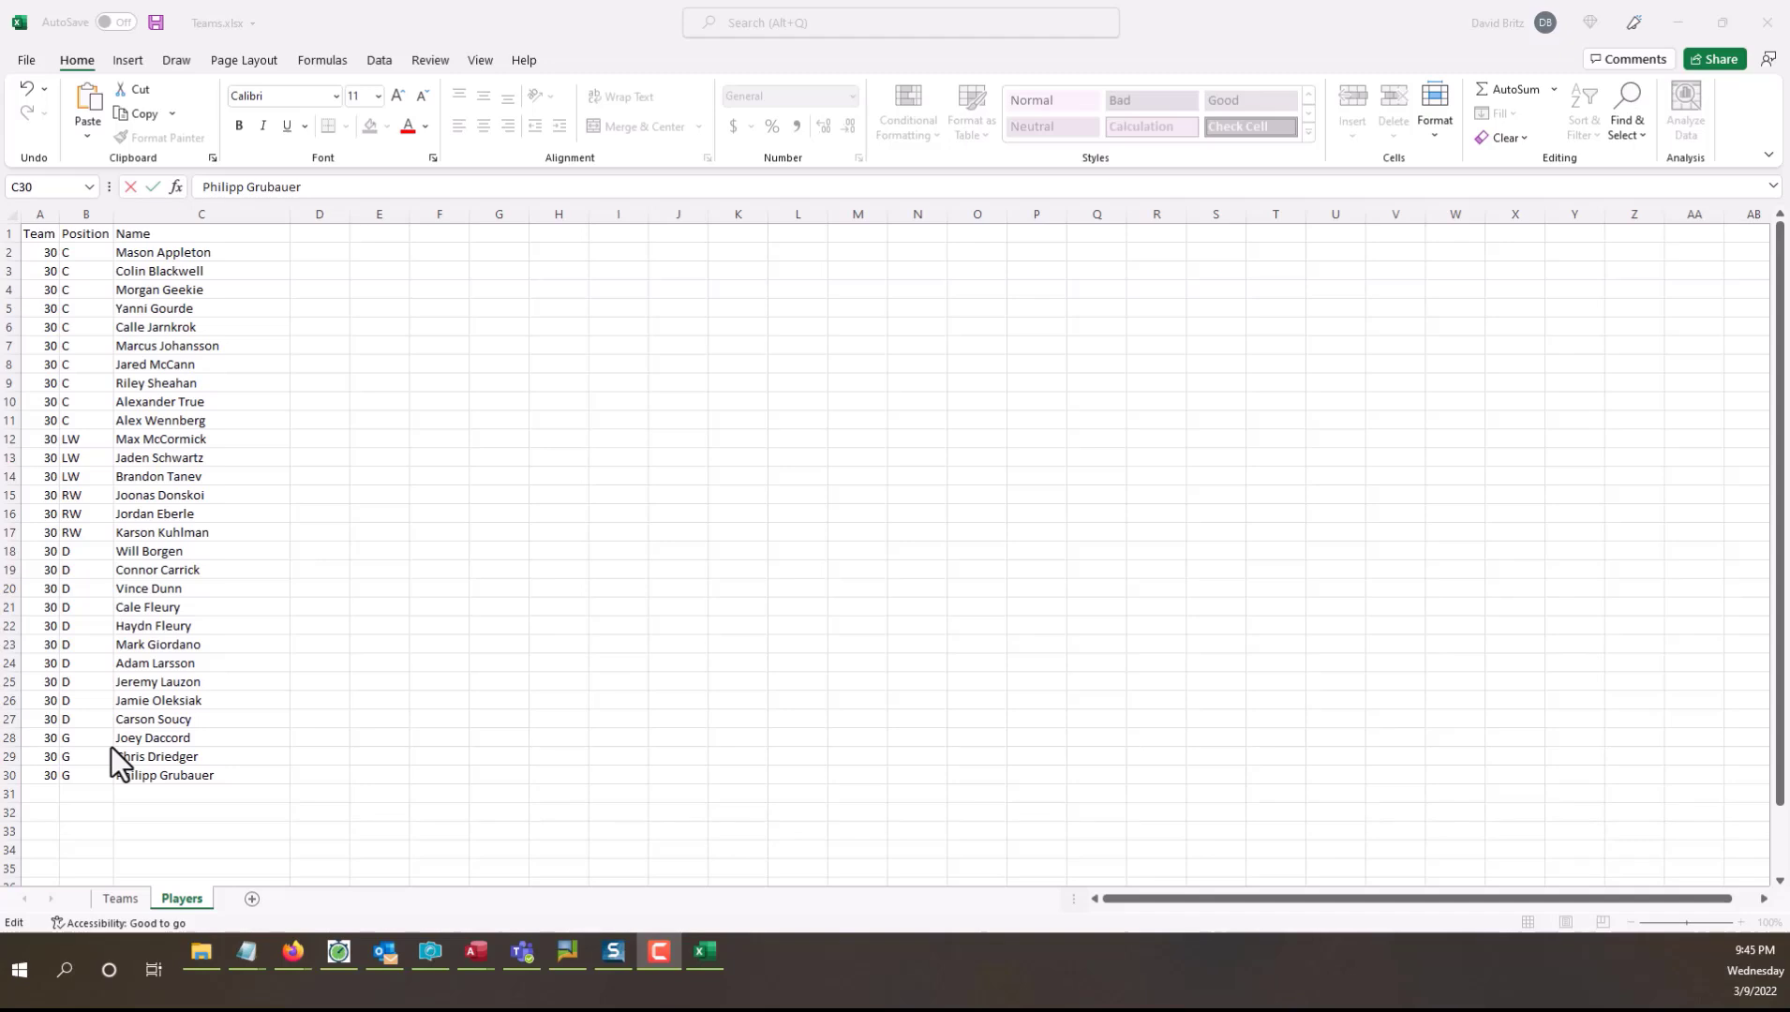
{"action": "left_click", "coordinate": [182, 524]}
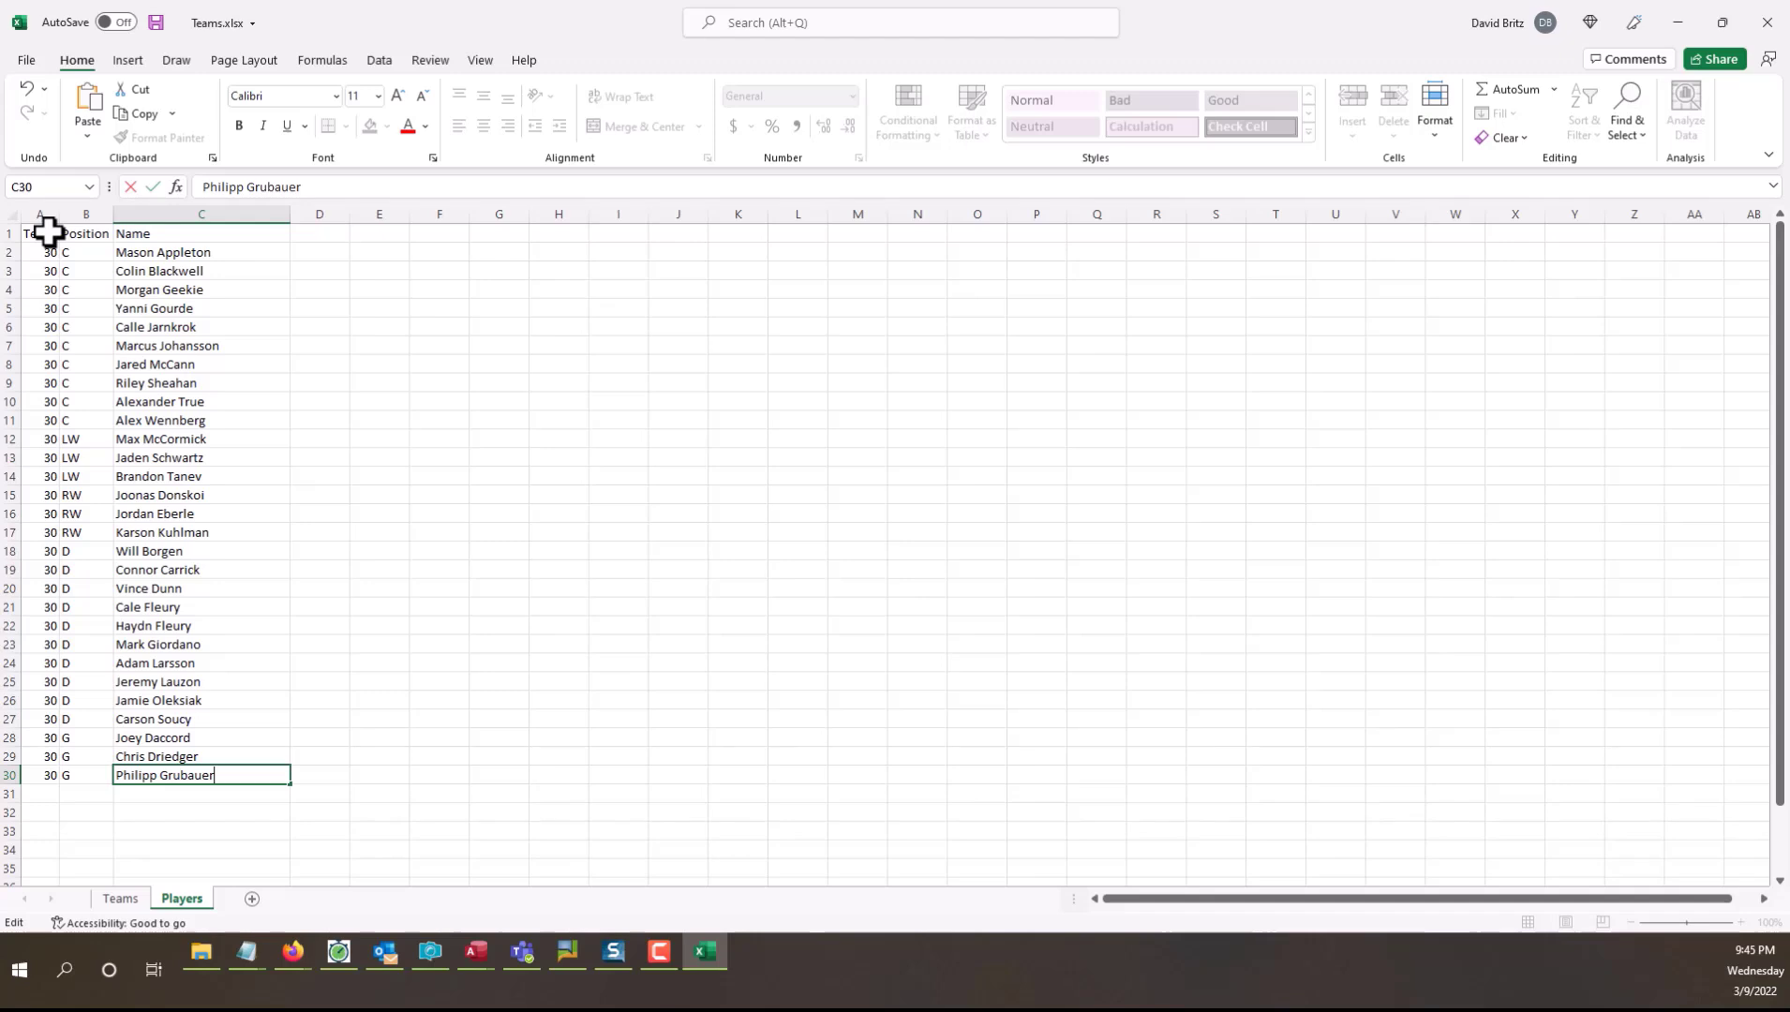
{"action": "left_click_drag", "start_coordinate": [427, 781], "coordinate": [447, 801]}
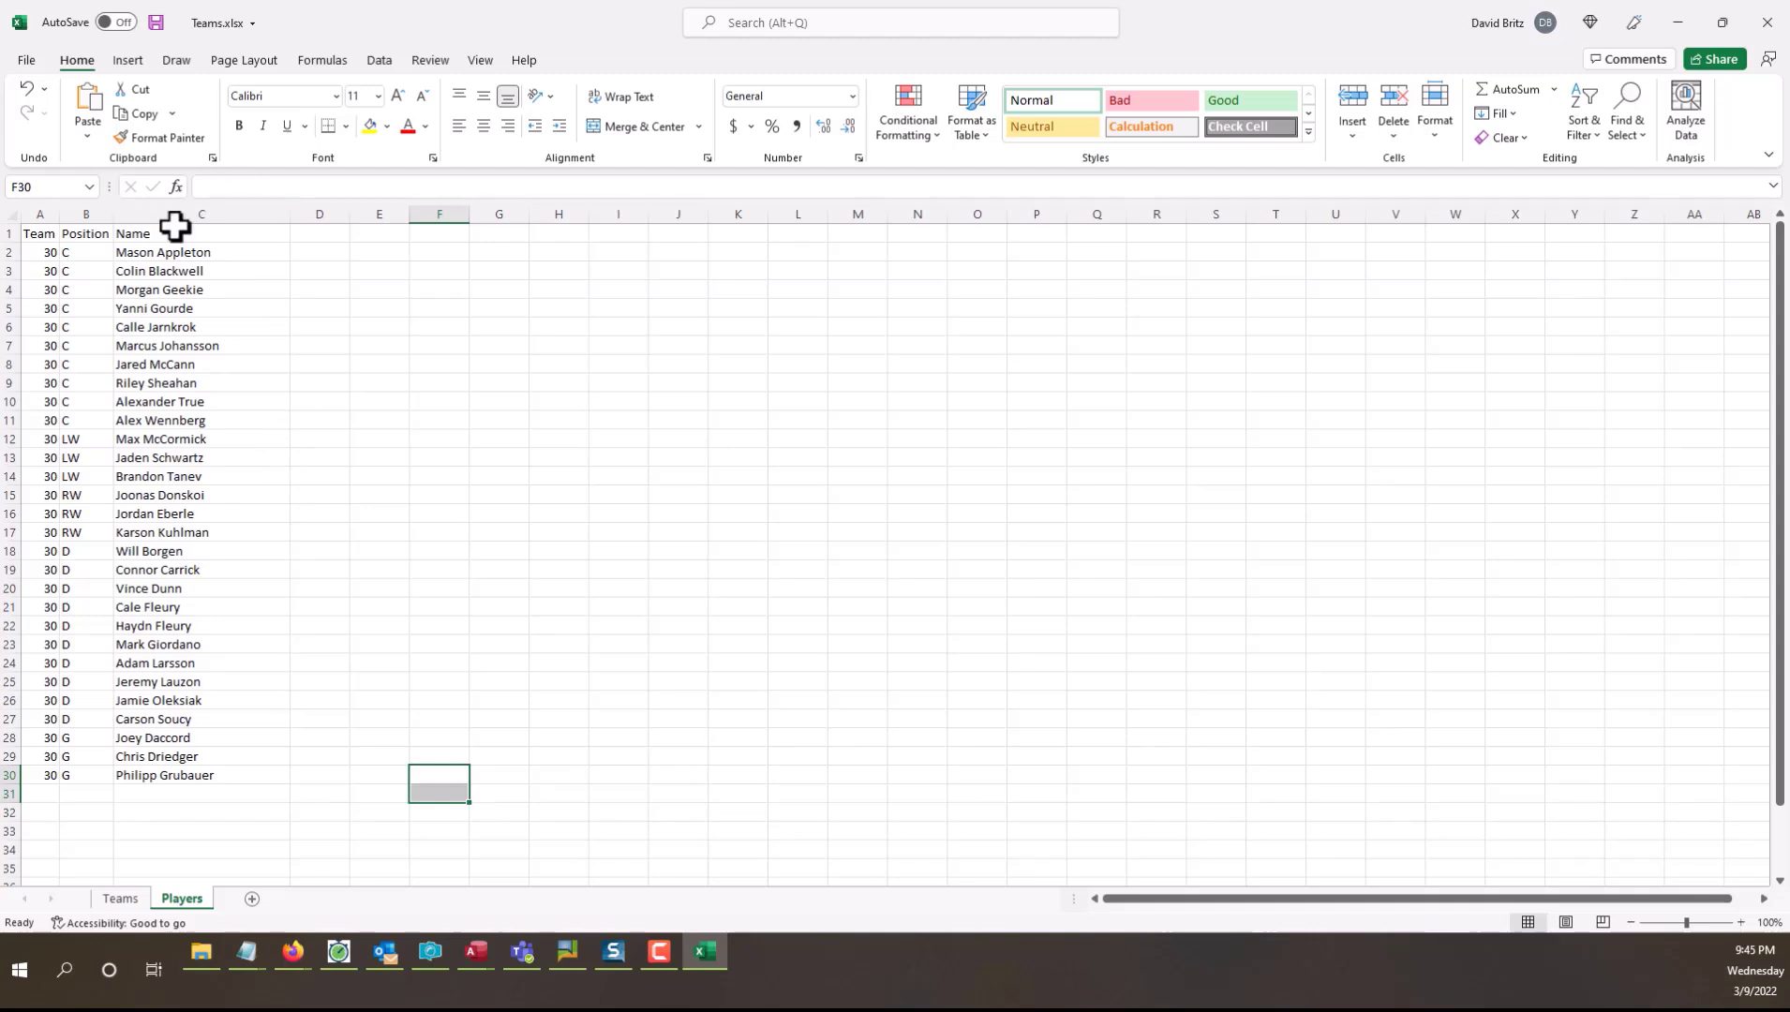
Step: Start Text to Columns on the whole Name column with Delimited as the original data type
{"action": "left_click_drag", "start_coordinate": [201, 777], "coordinate": [200, 256]}
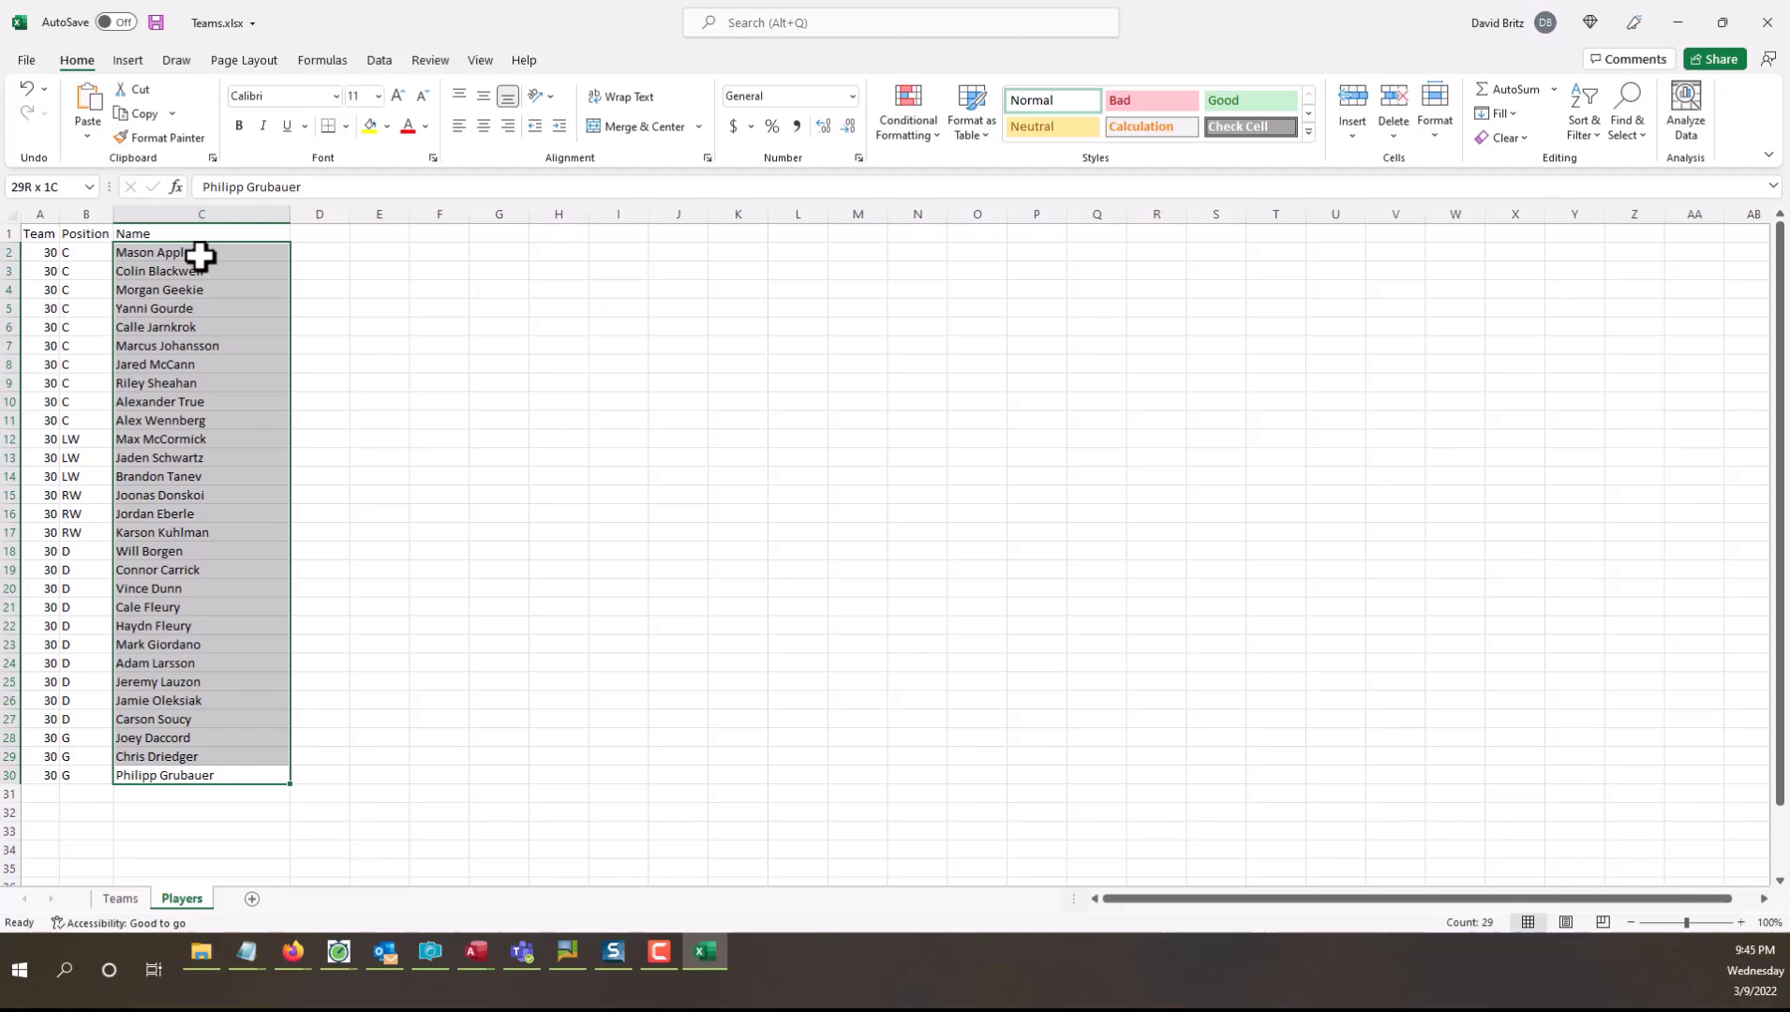
{"action": "left_click_drag", "start_coordinate": [200, 256], "coordinate": [200, 256]}
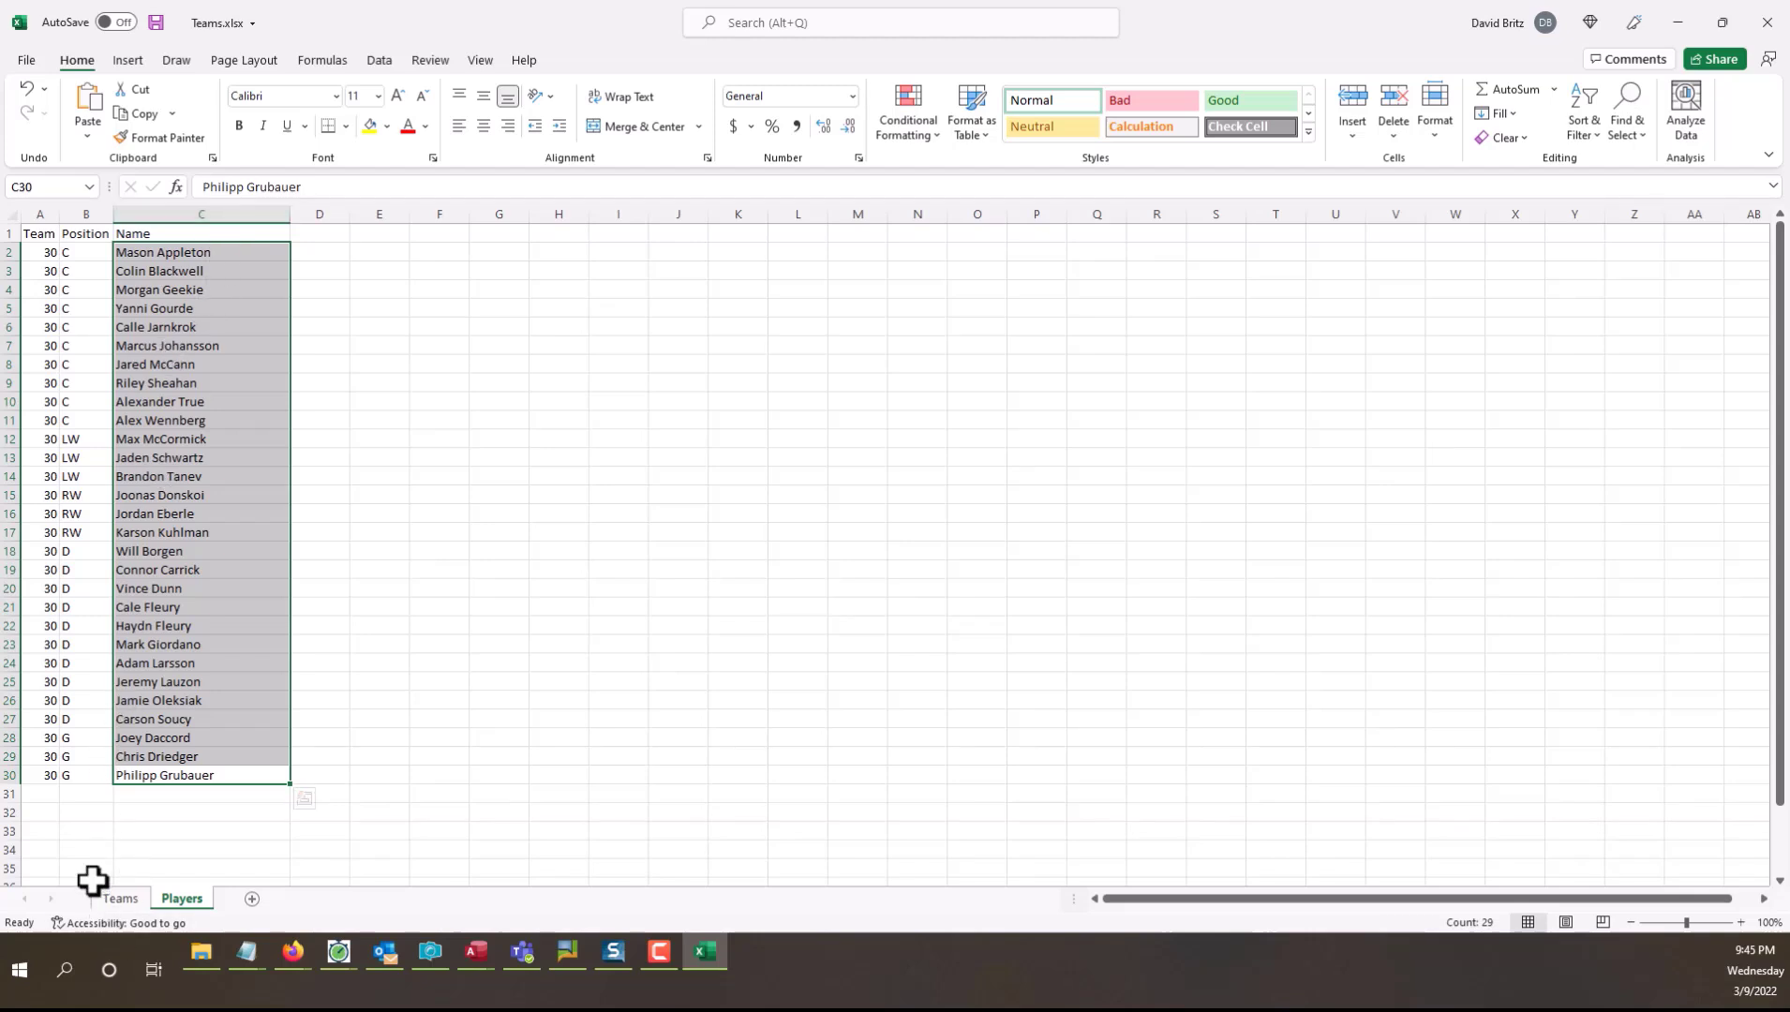
{"action": "left_click", "coordinate": [169, 214]}
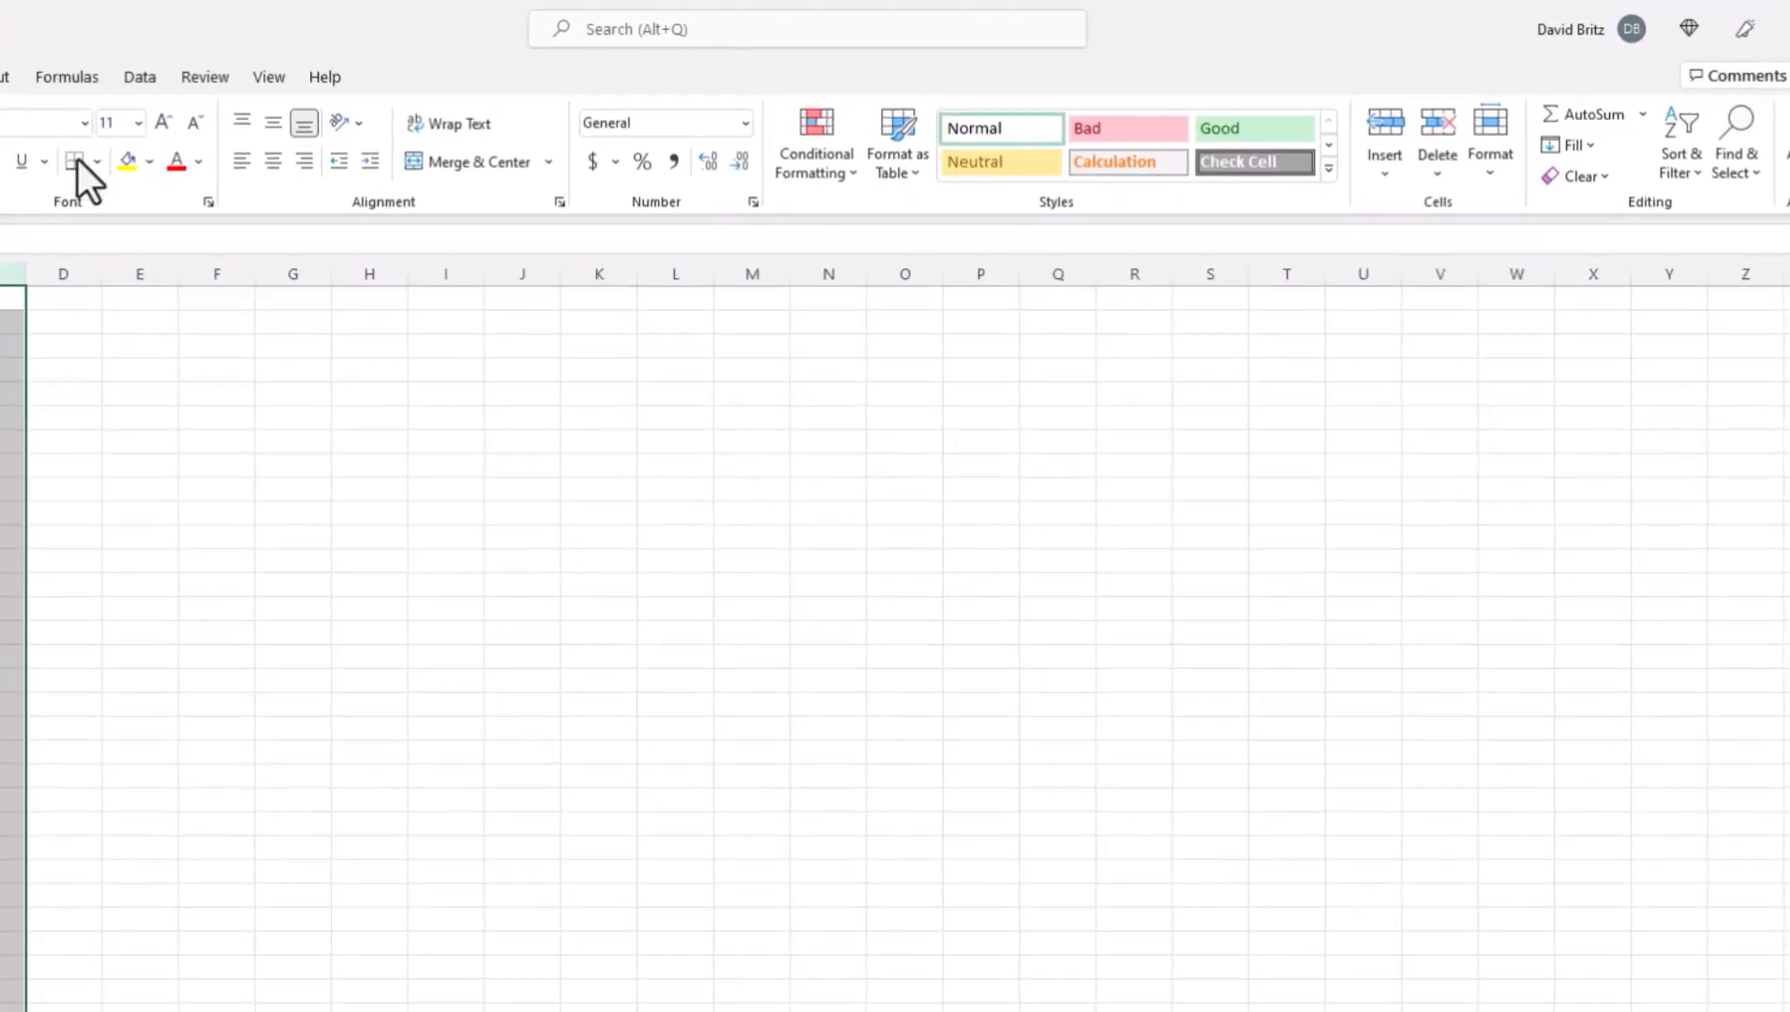
{"action": "left_click", "coordinate": [142, 79]}
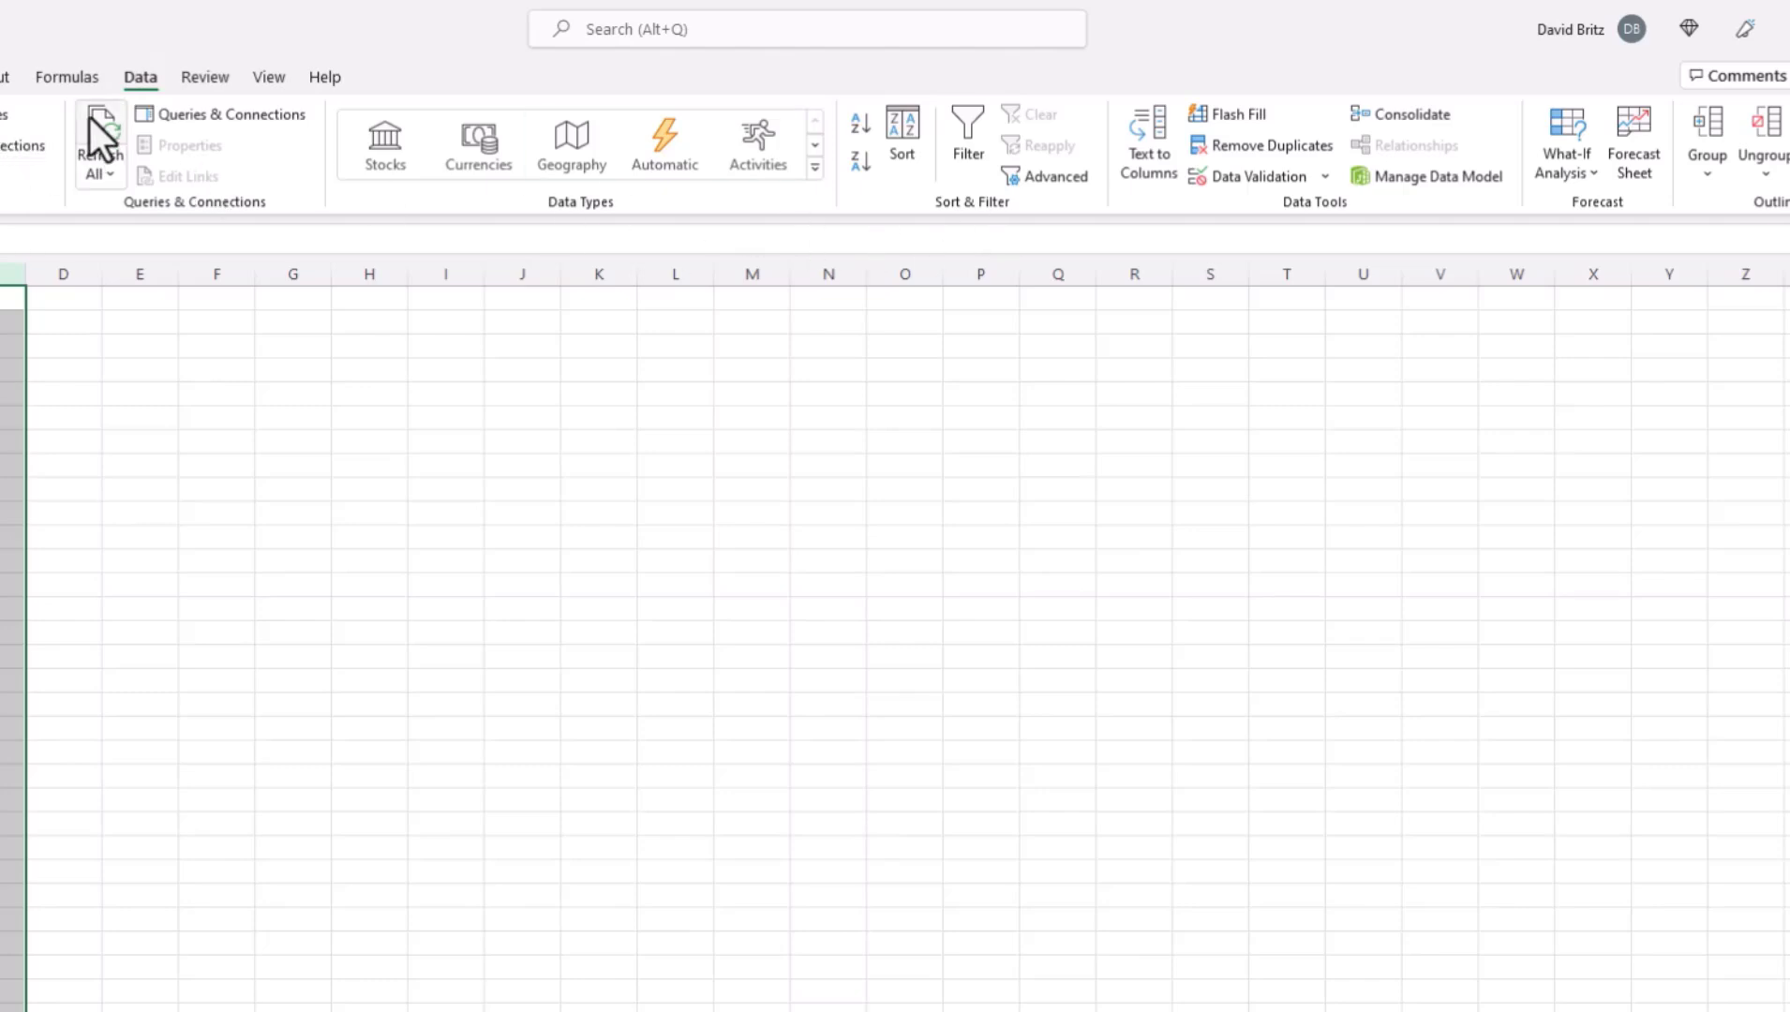
{"action": "left_click", "coordinate": [1162, 131]}
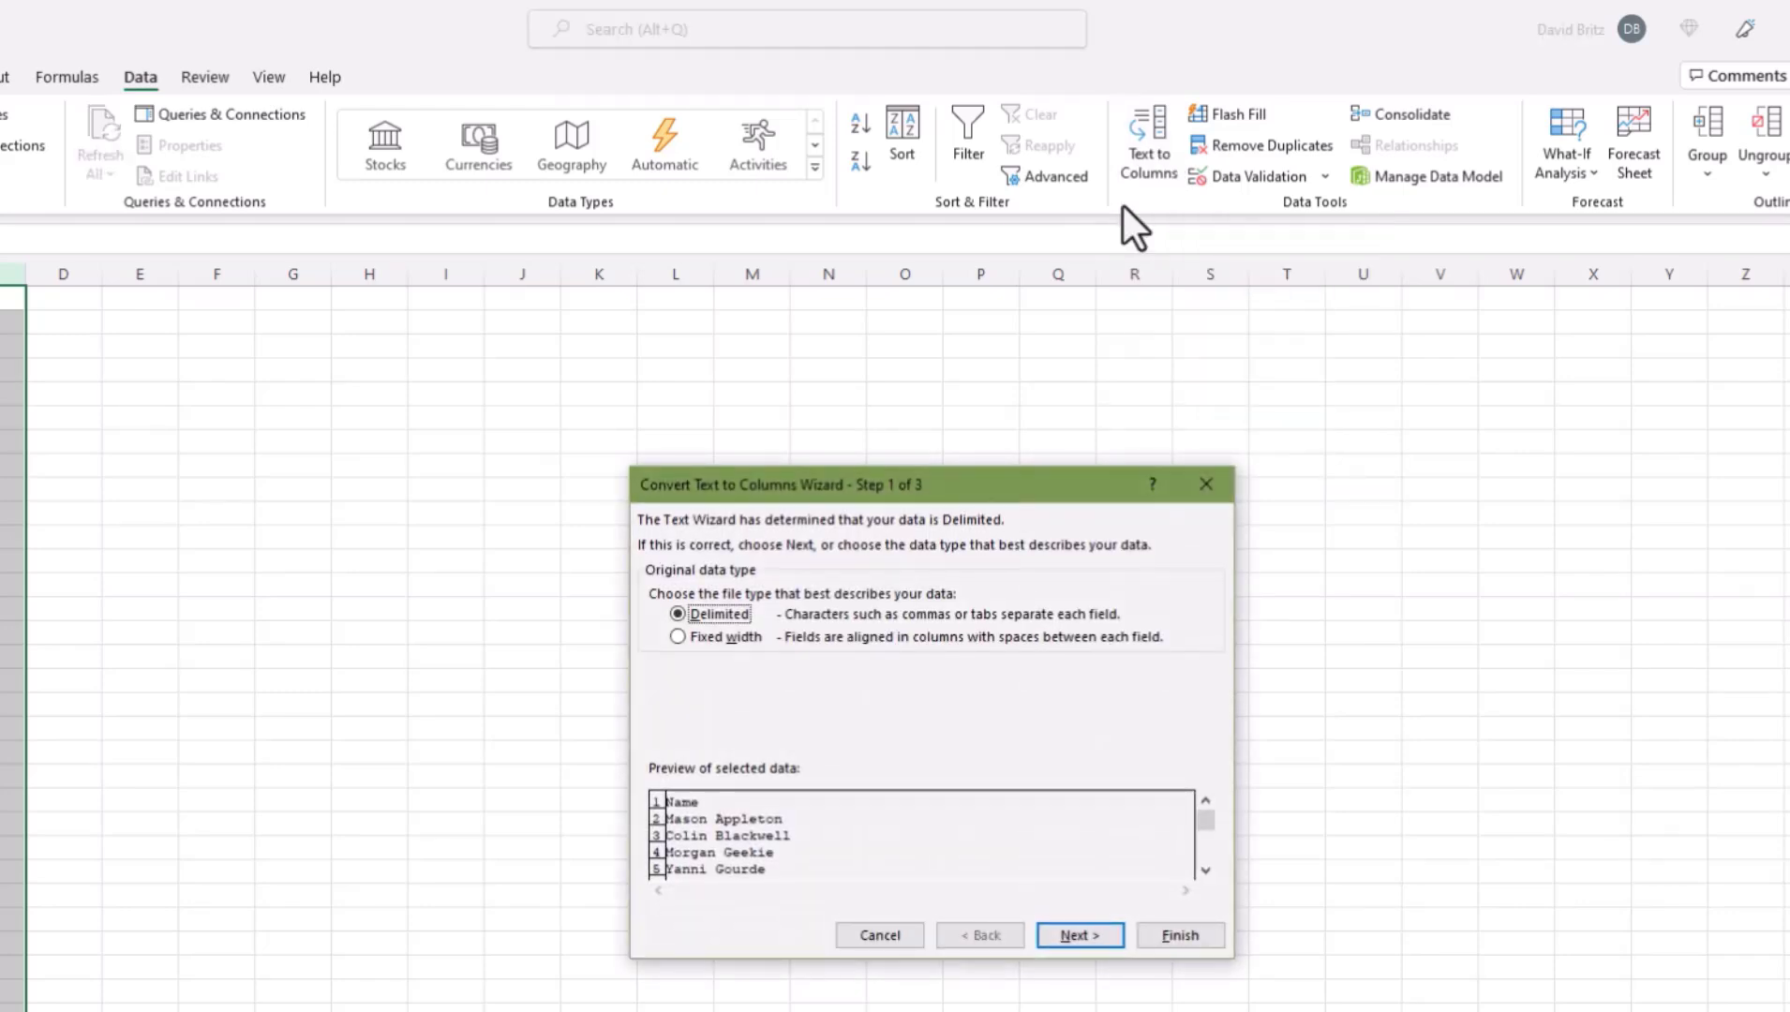
{"action": "left_click_drag", "start_coordinate": [874, 495], "coordinate": [326, 380]}
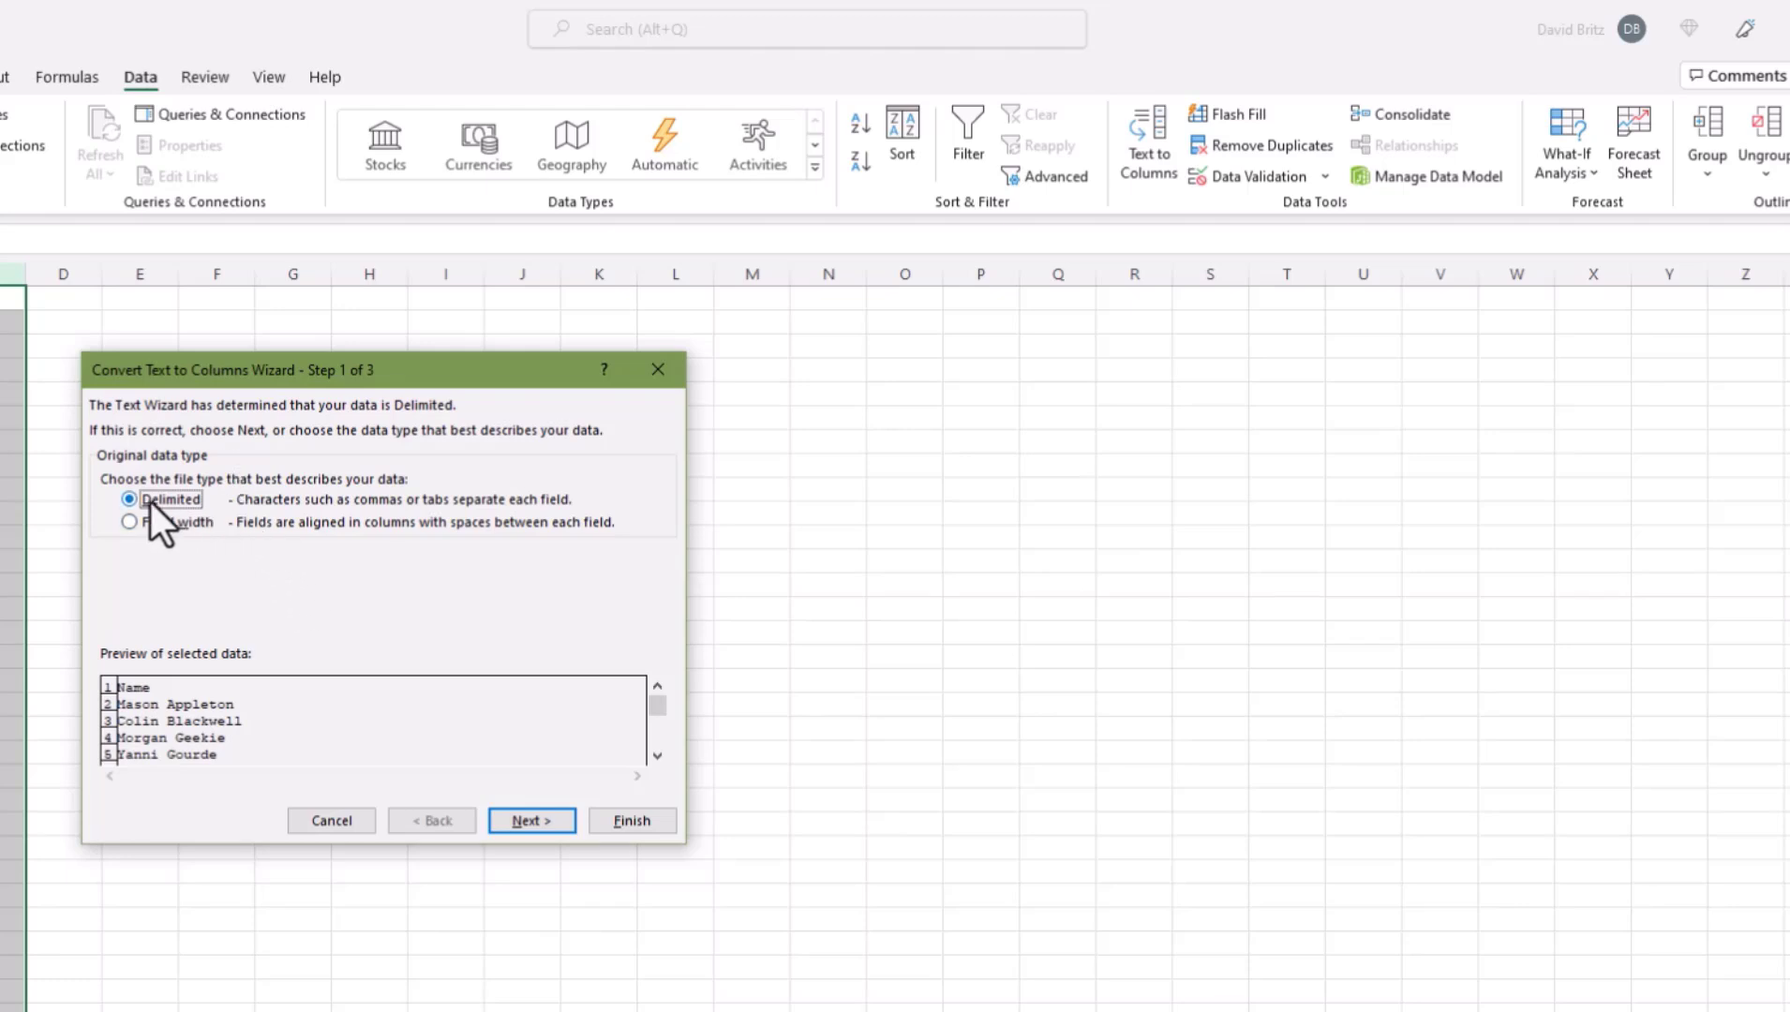
{"action": "left_click", "coordinate": [130, 522]}
{"action": "left_click", "coordinate": [513, 824]}
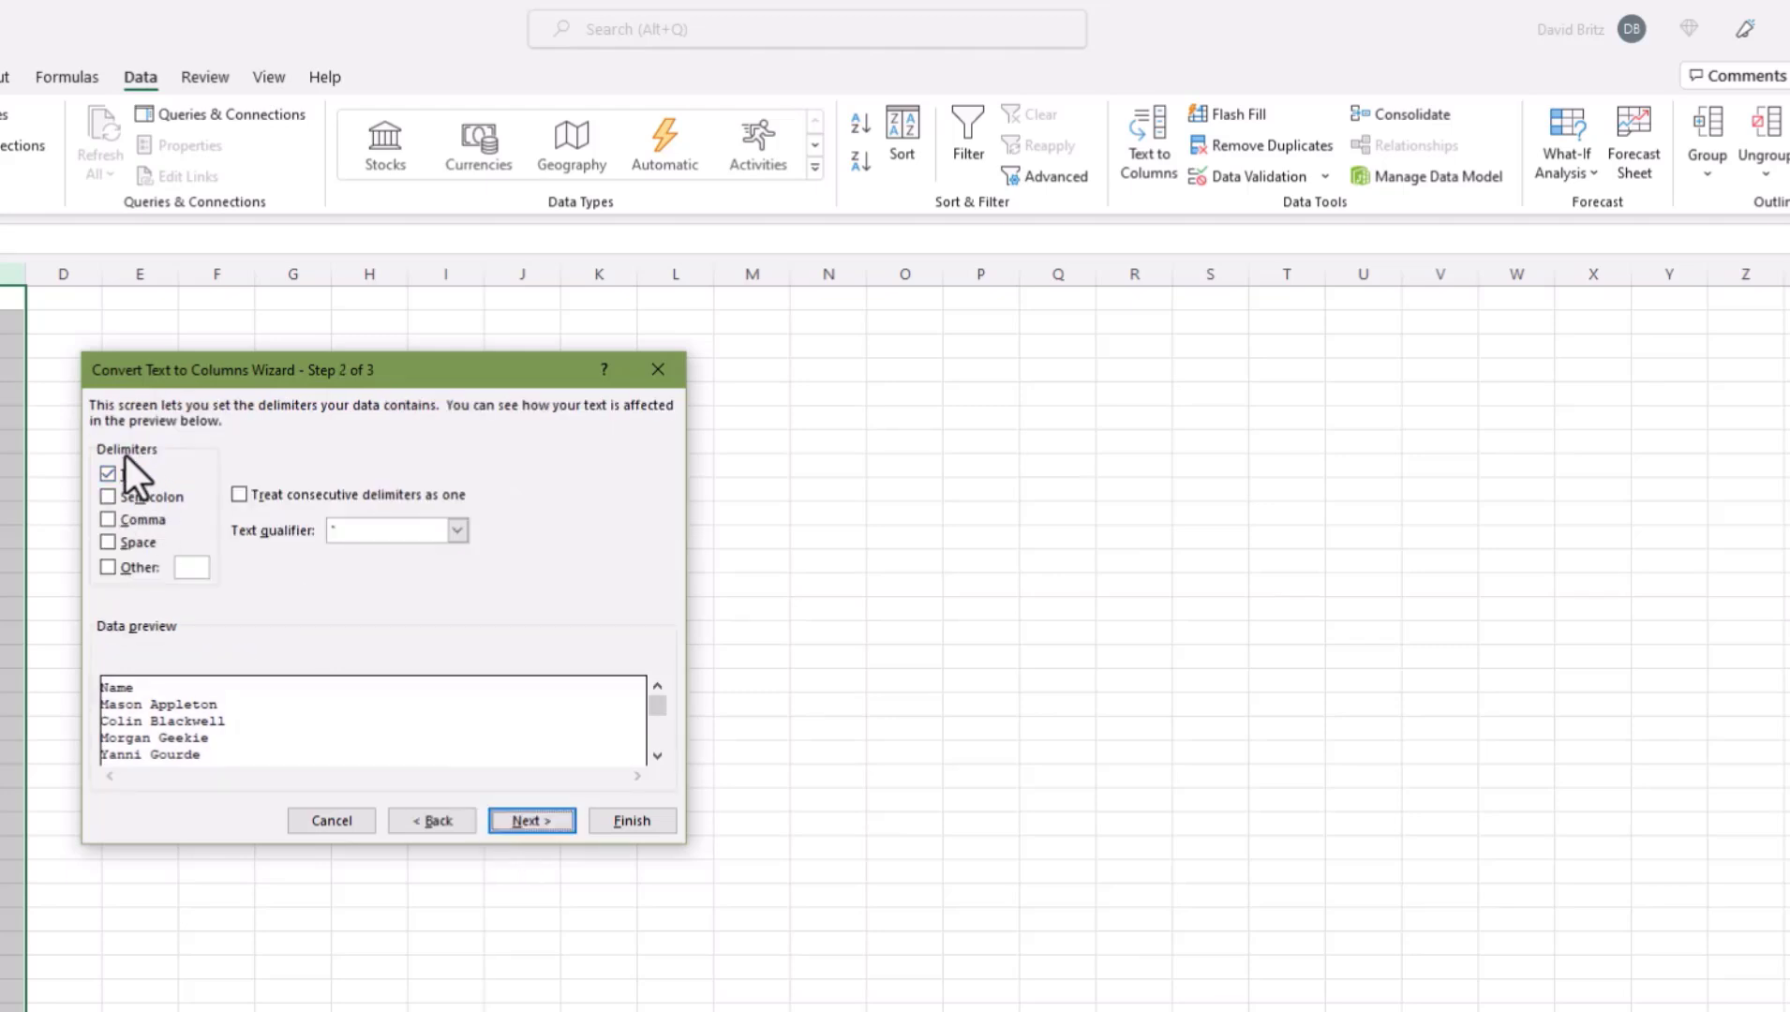
Step: Use Space instead of Tab as the delimiter, check the data preview, and finish splitting the names into two columns
{"action": "left_click", "coordinate": [114, 478]}
{"action": "left_click", "coordinate": [109, 542]}
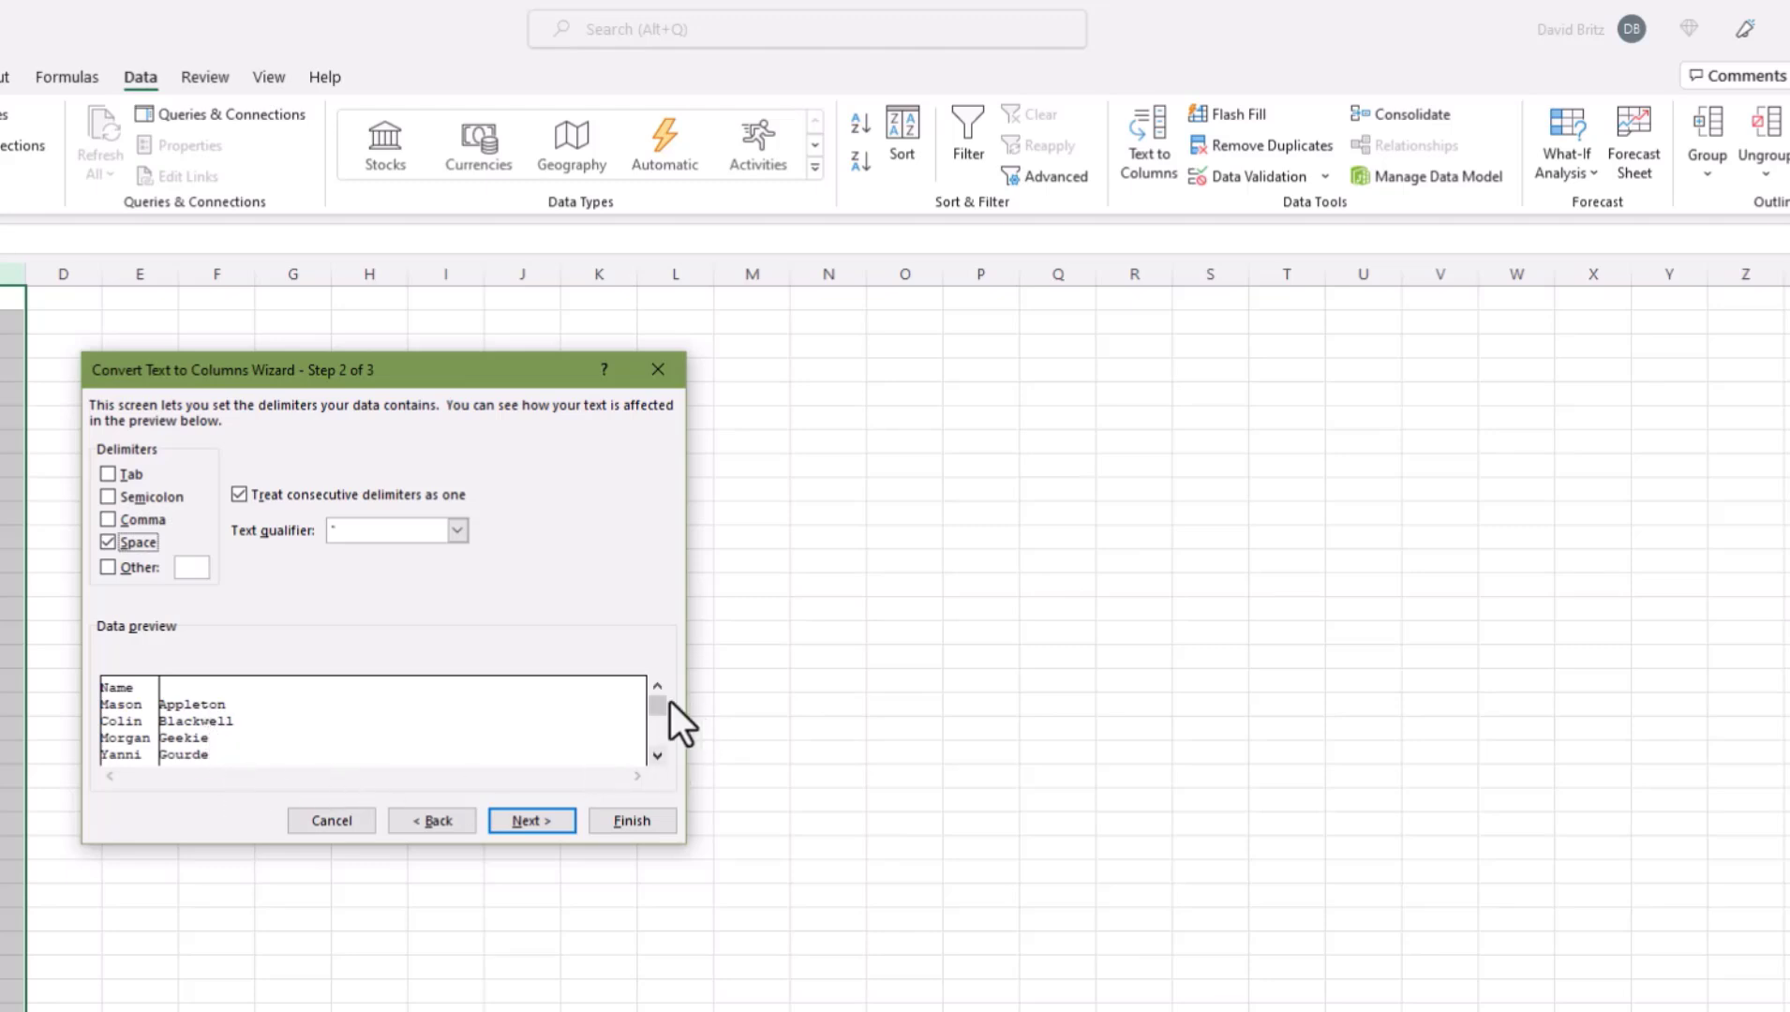
{"action": "left_click_drag", "start_coordinate": [664, 751], "coordinate": [663, 747]}
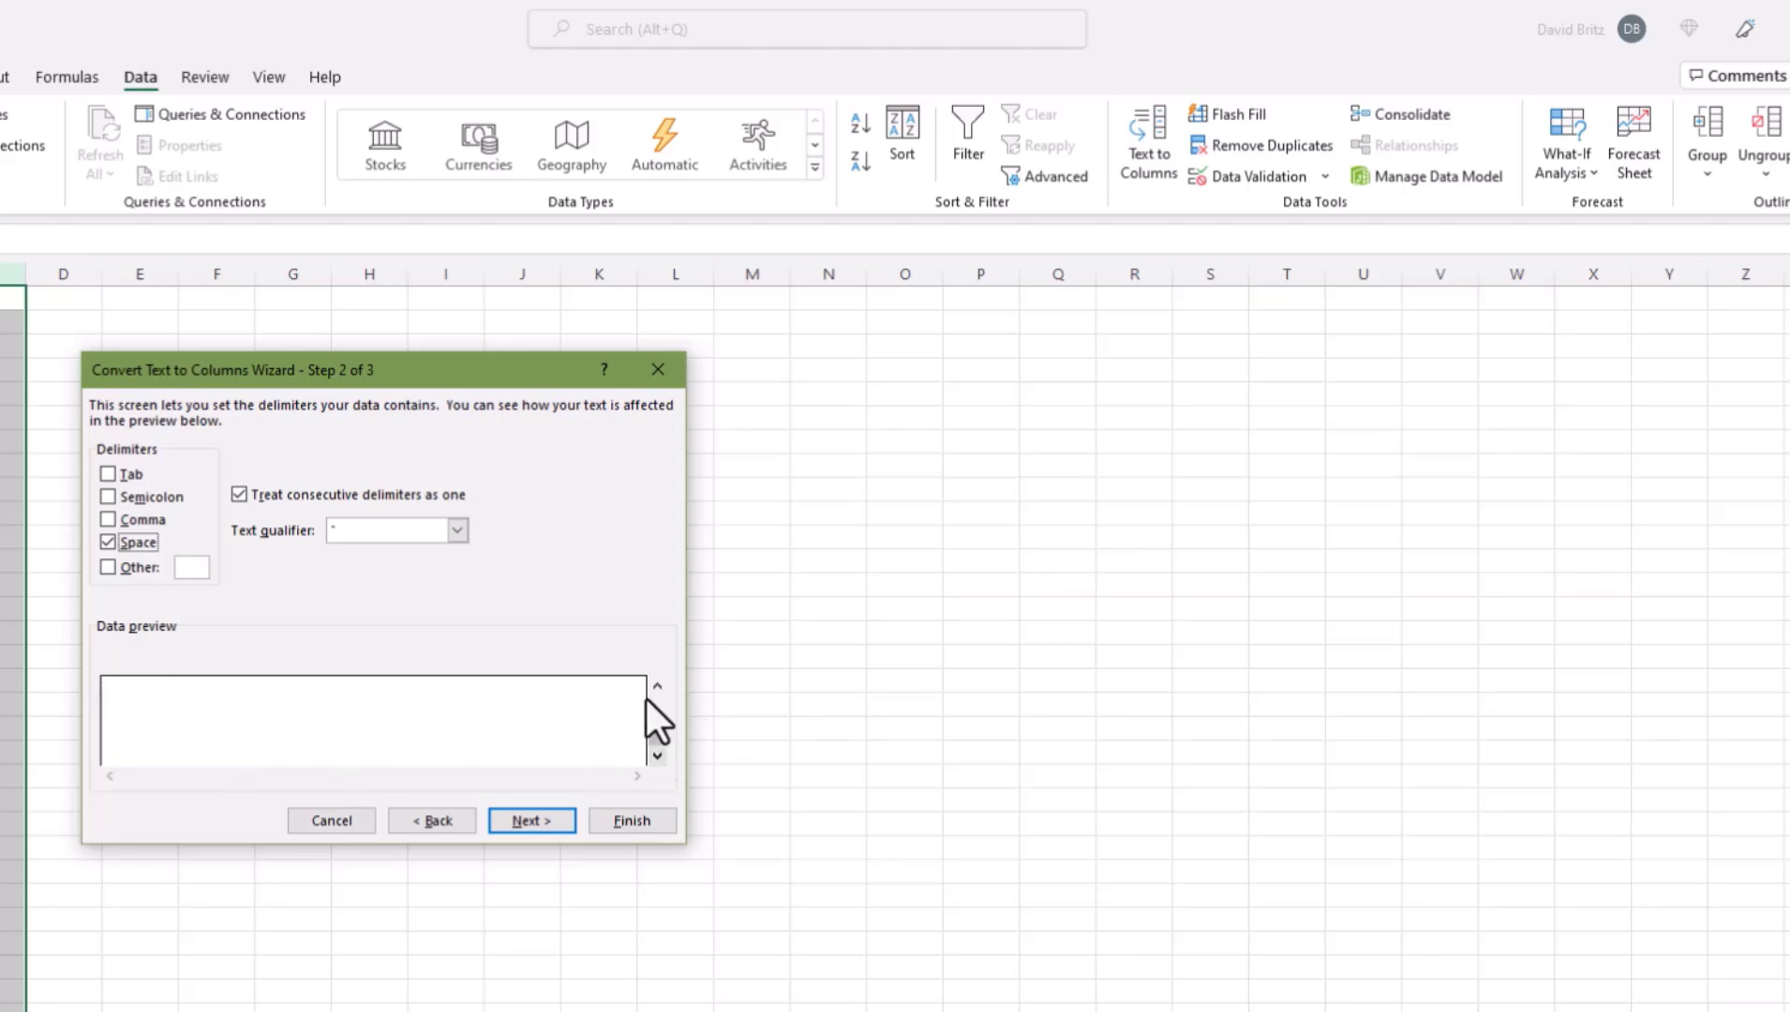
{"action": "left_click_drag", "start_coordinate": [657, 685], "coordinate": [657, 685]}
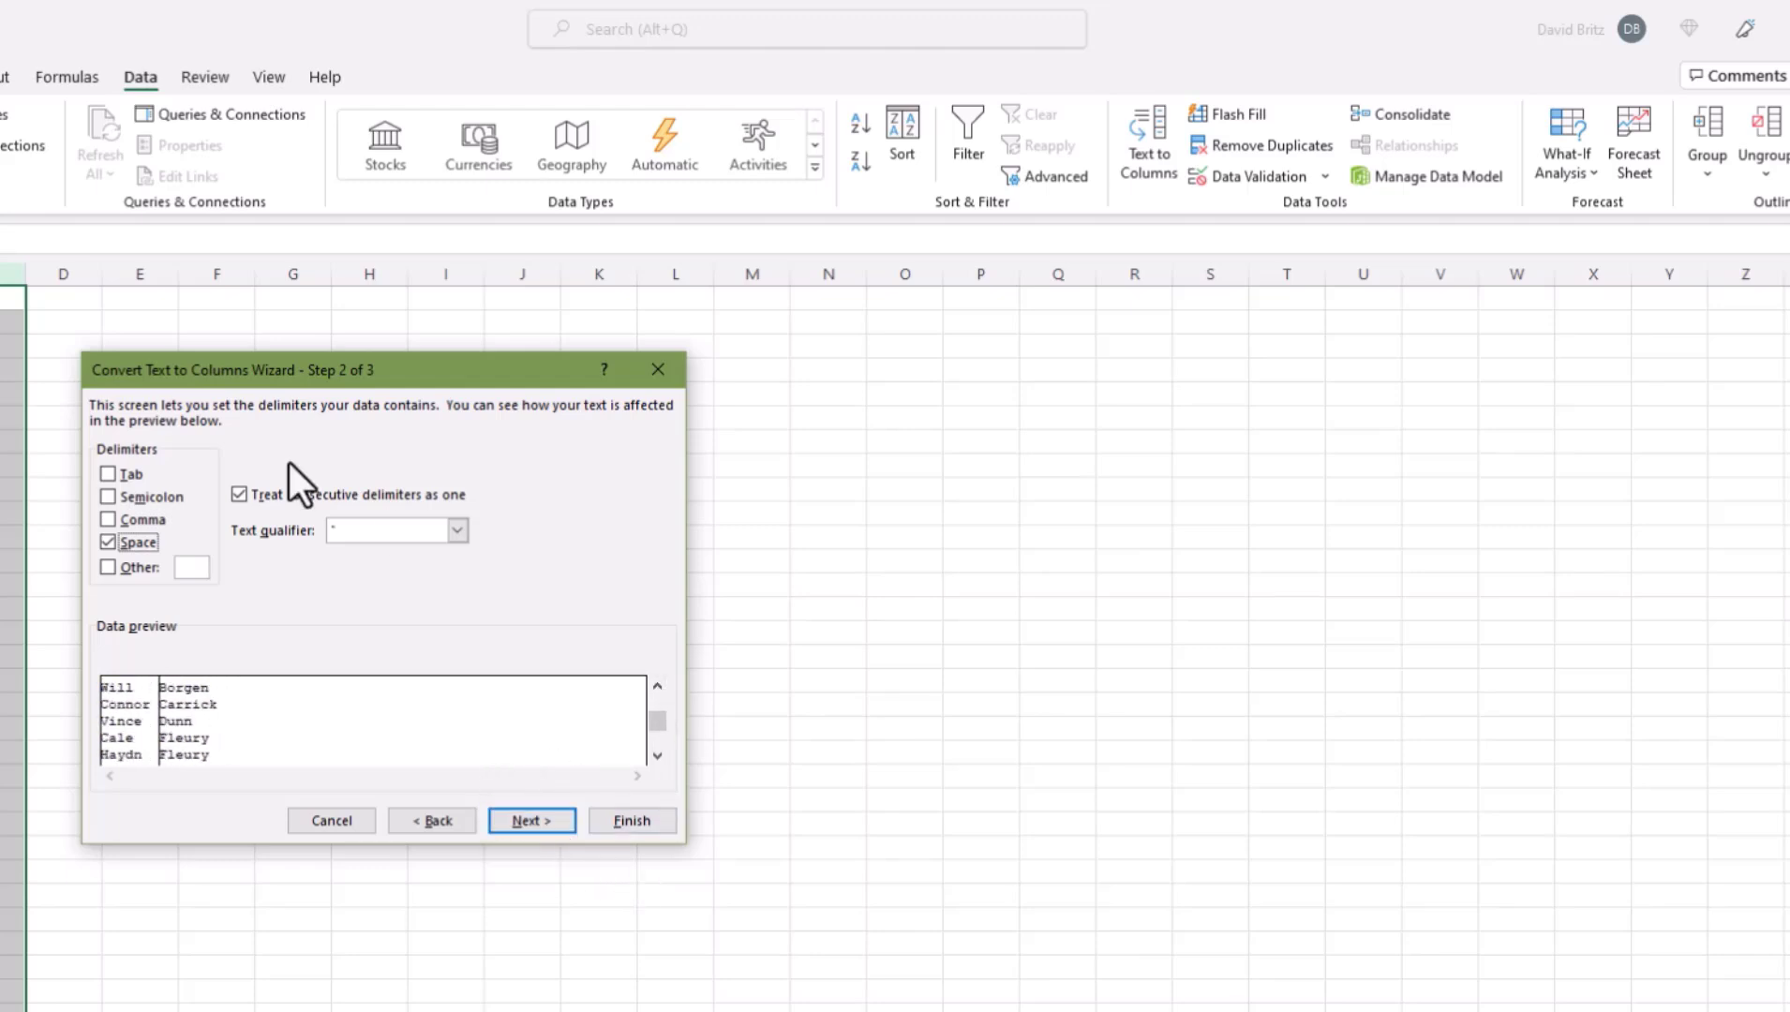
{"action": "left_click", "coordinate": [629, 821]}
{"action": "left_click", "coordinate": [975, 821]}
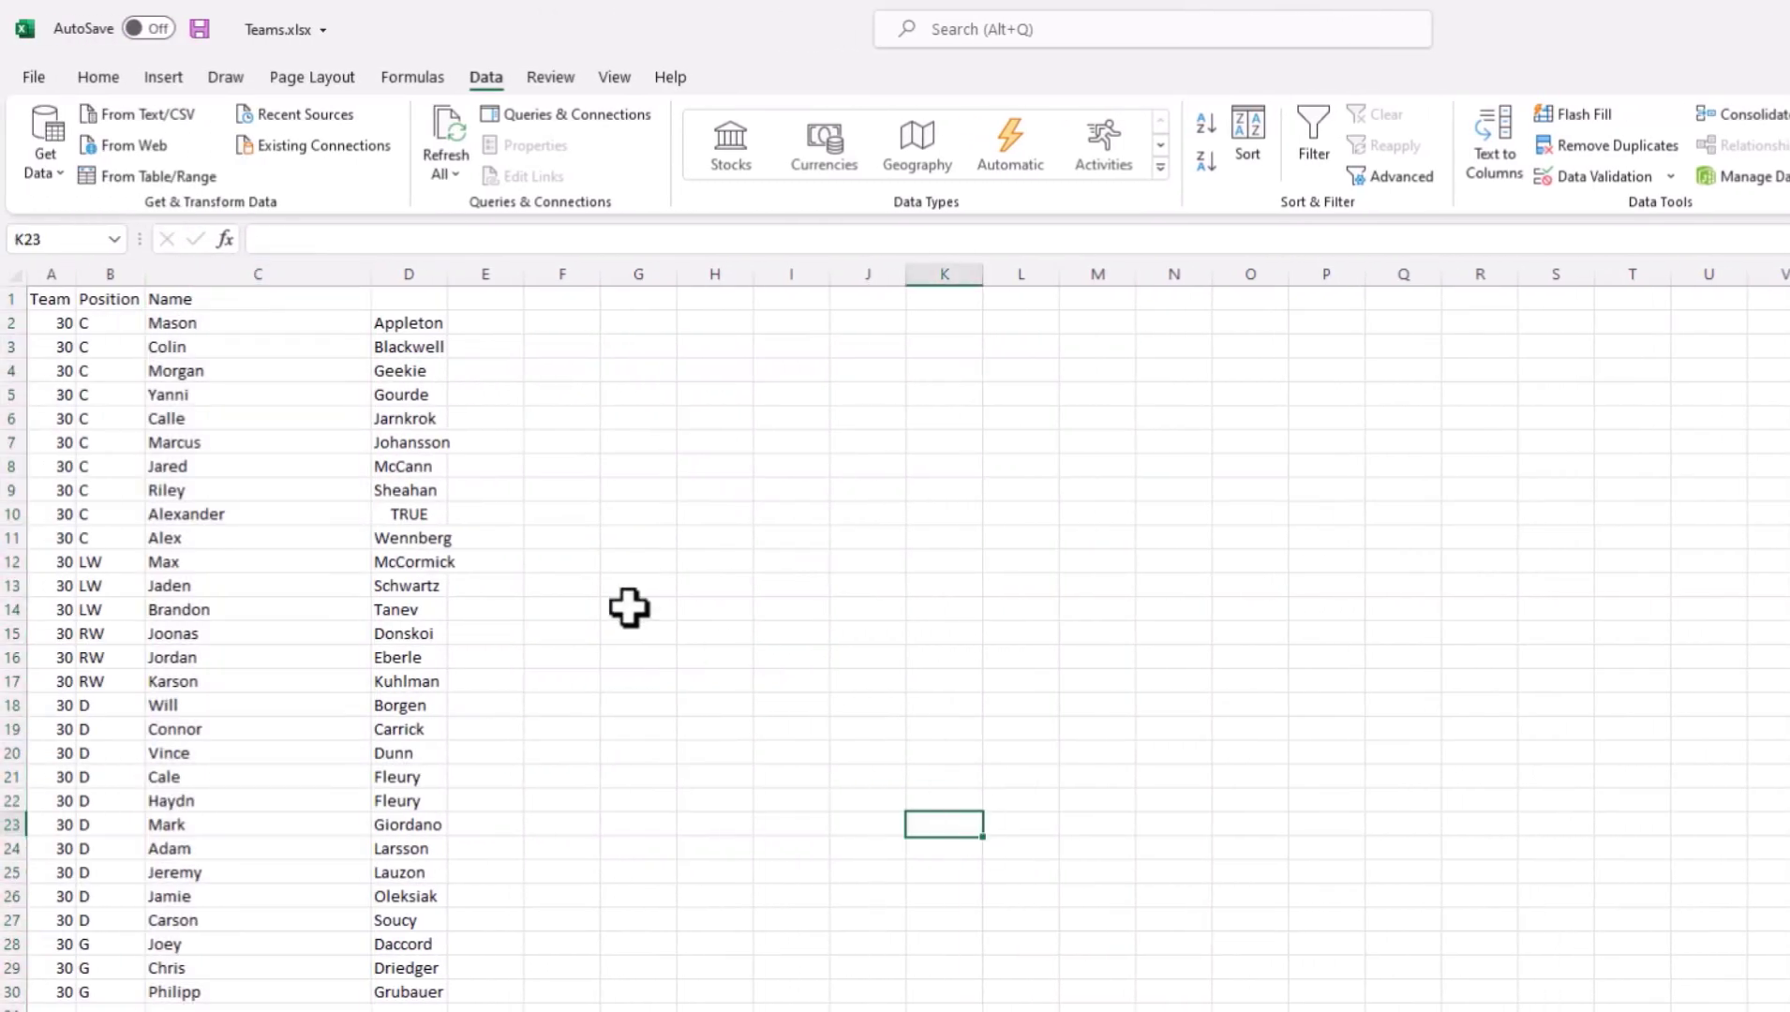
Step: Try to re-enter the last name in cell D10 as True in mixed case
{"action": "double_click", "coordinate": [424, 516]}
{"action": "left_click_drag", "start_coordinate": [440, 511], "coordinate": [287, 504]}
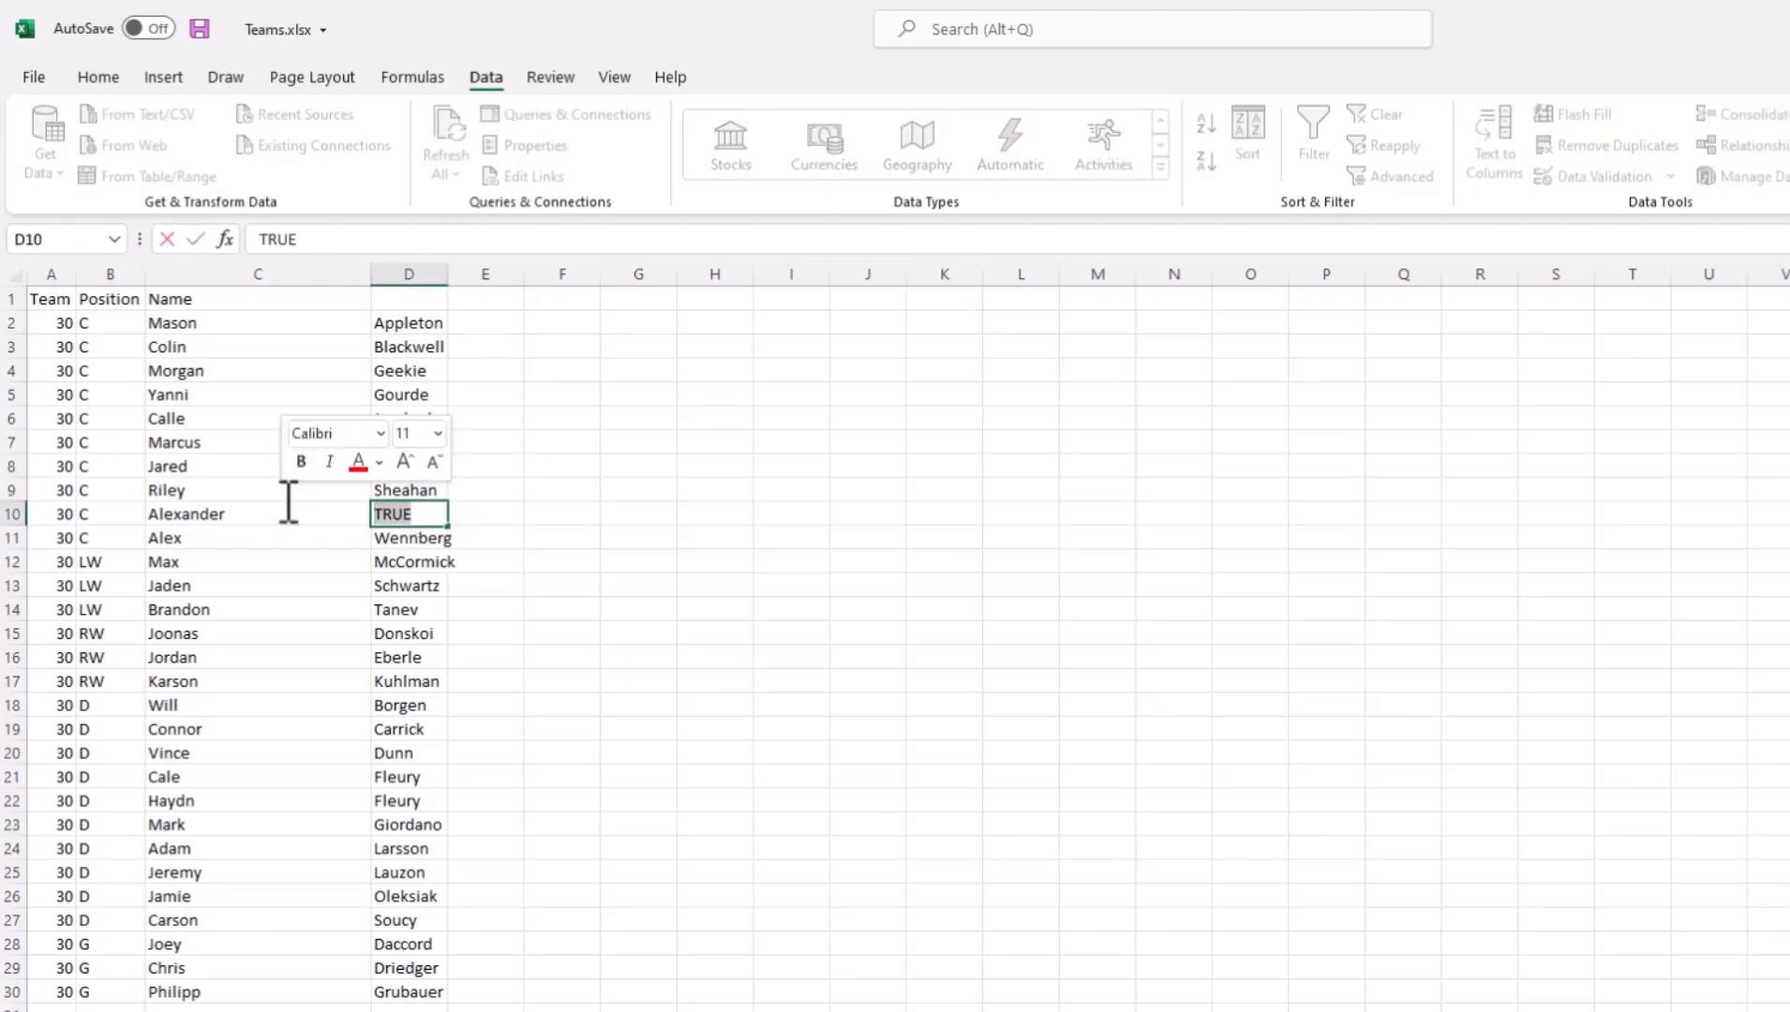
{"action": "type", "text": "True"}
{"action": "key", "text": "Return"}
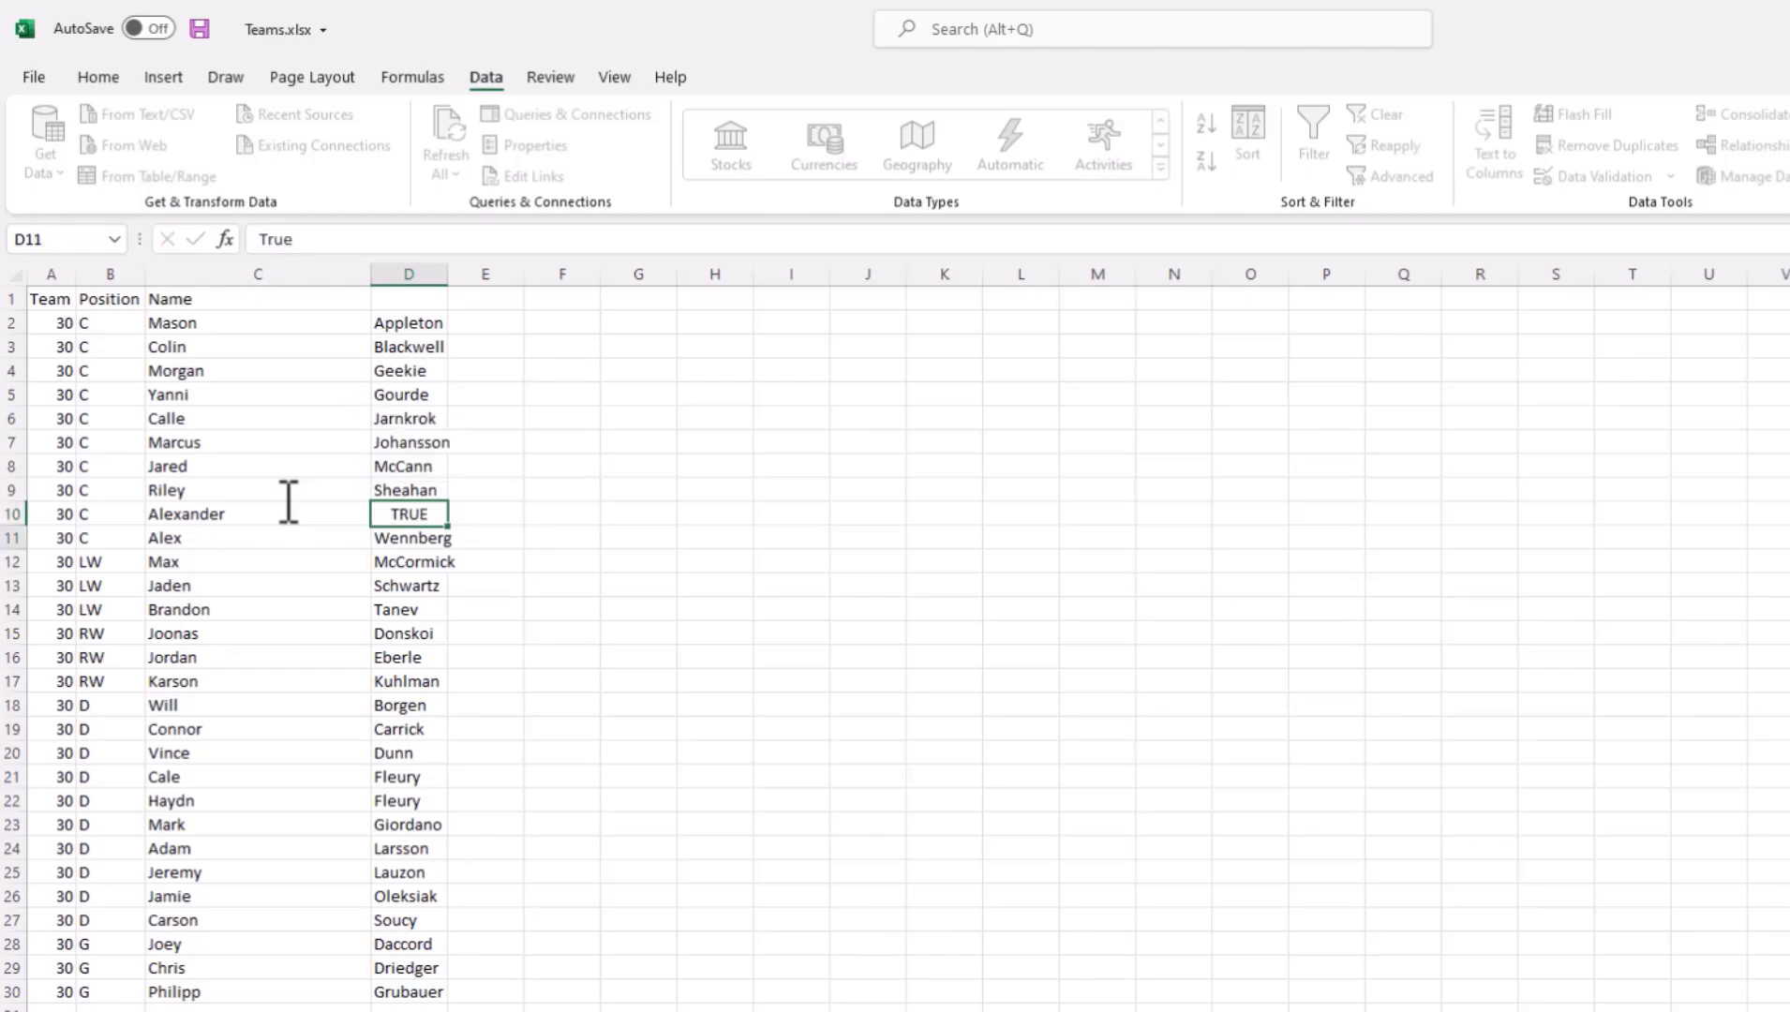
Step: Set the number format of the whole last-name column D to Text
{"action": "left_click", "coordinate": [424, 272]}
{"action": "left_click", "coordinate": [98, 77]}
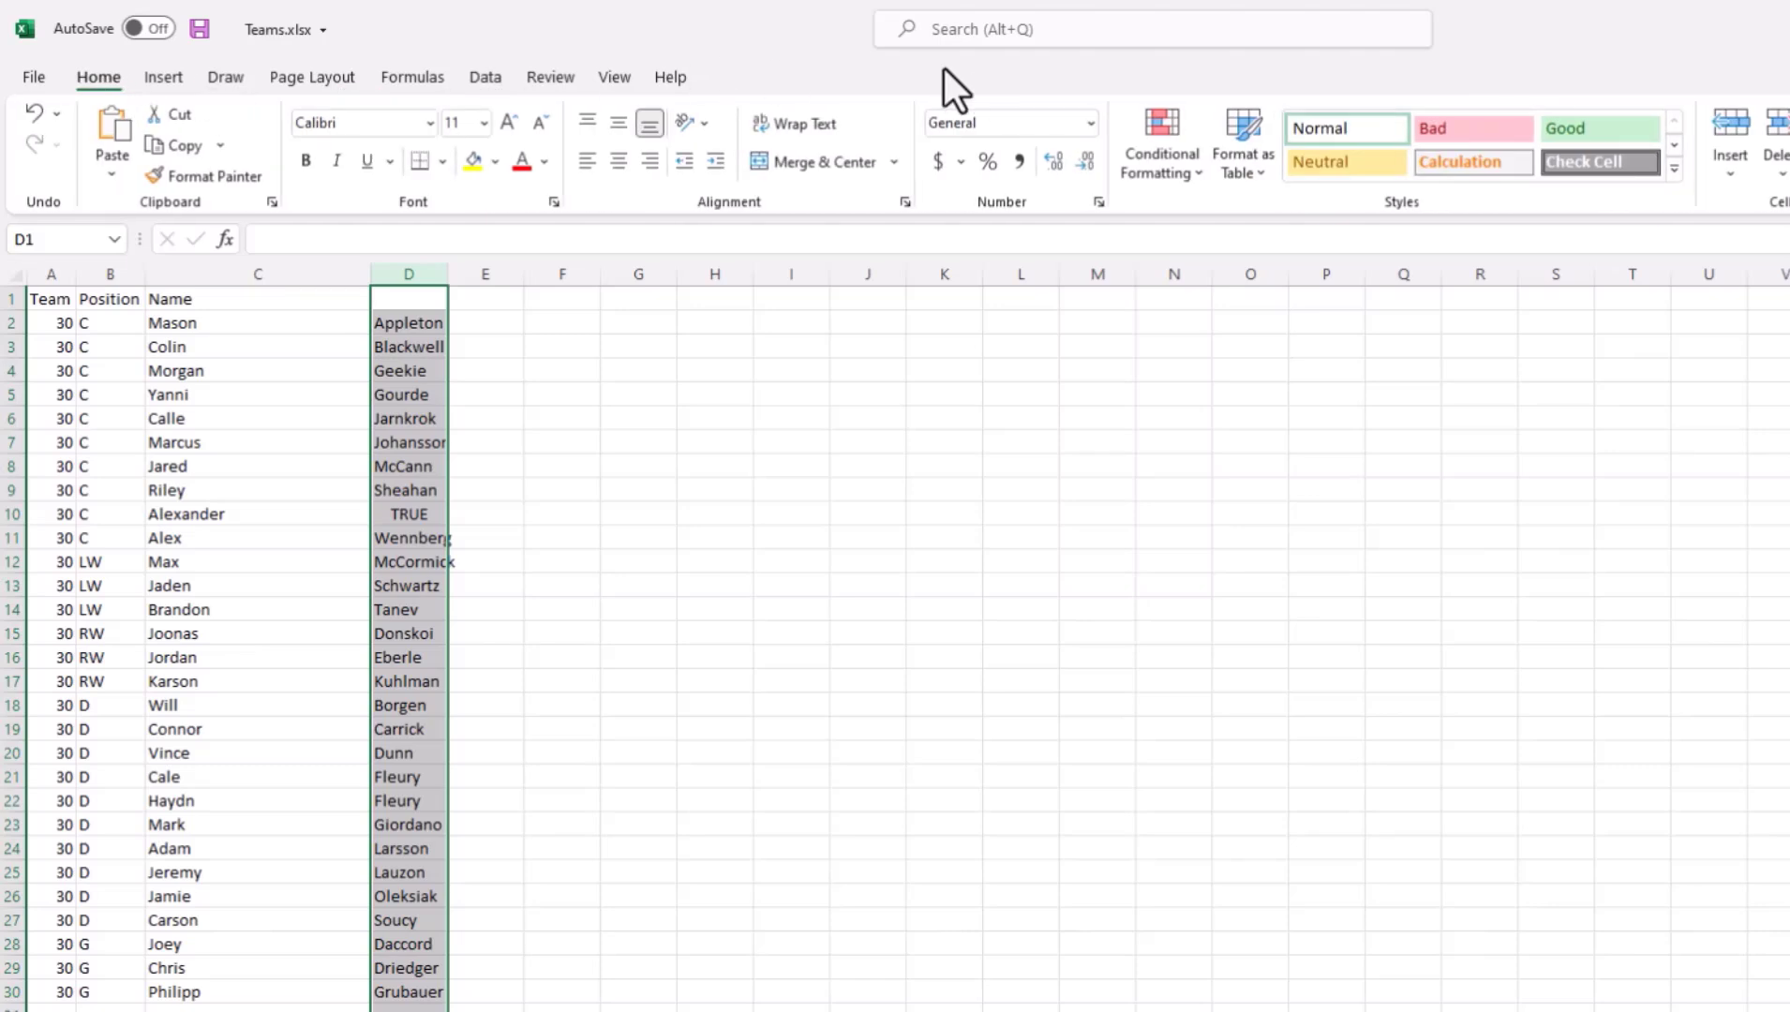
{"action": "left_click", "coordinate": [1093, 122]}
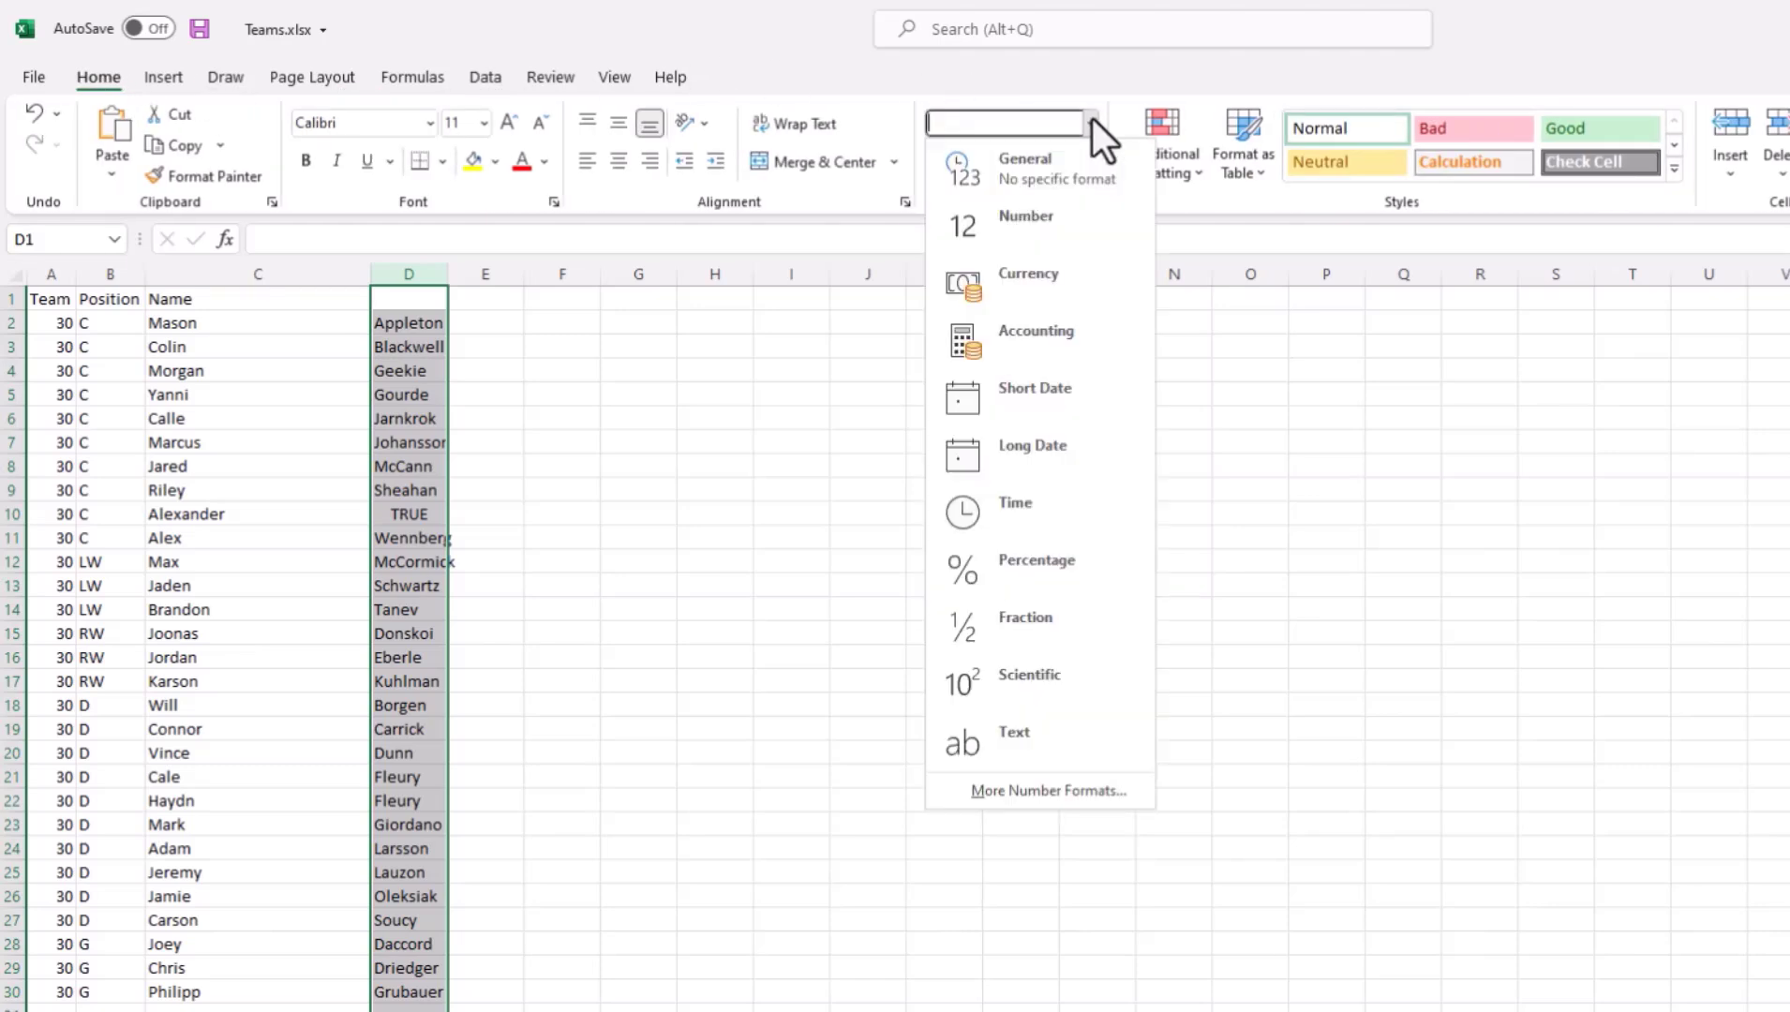
{"action": "left_click", "coordinate": [1042, 734]}
{"action": "left_click", "coordinate": [747, 611]}
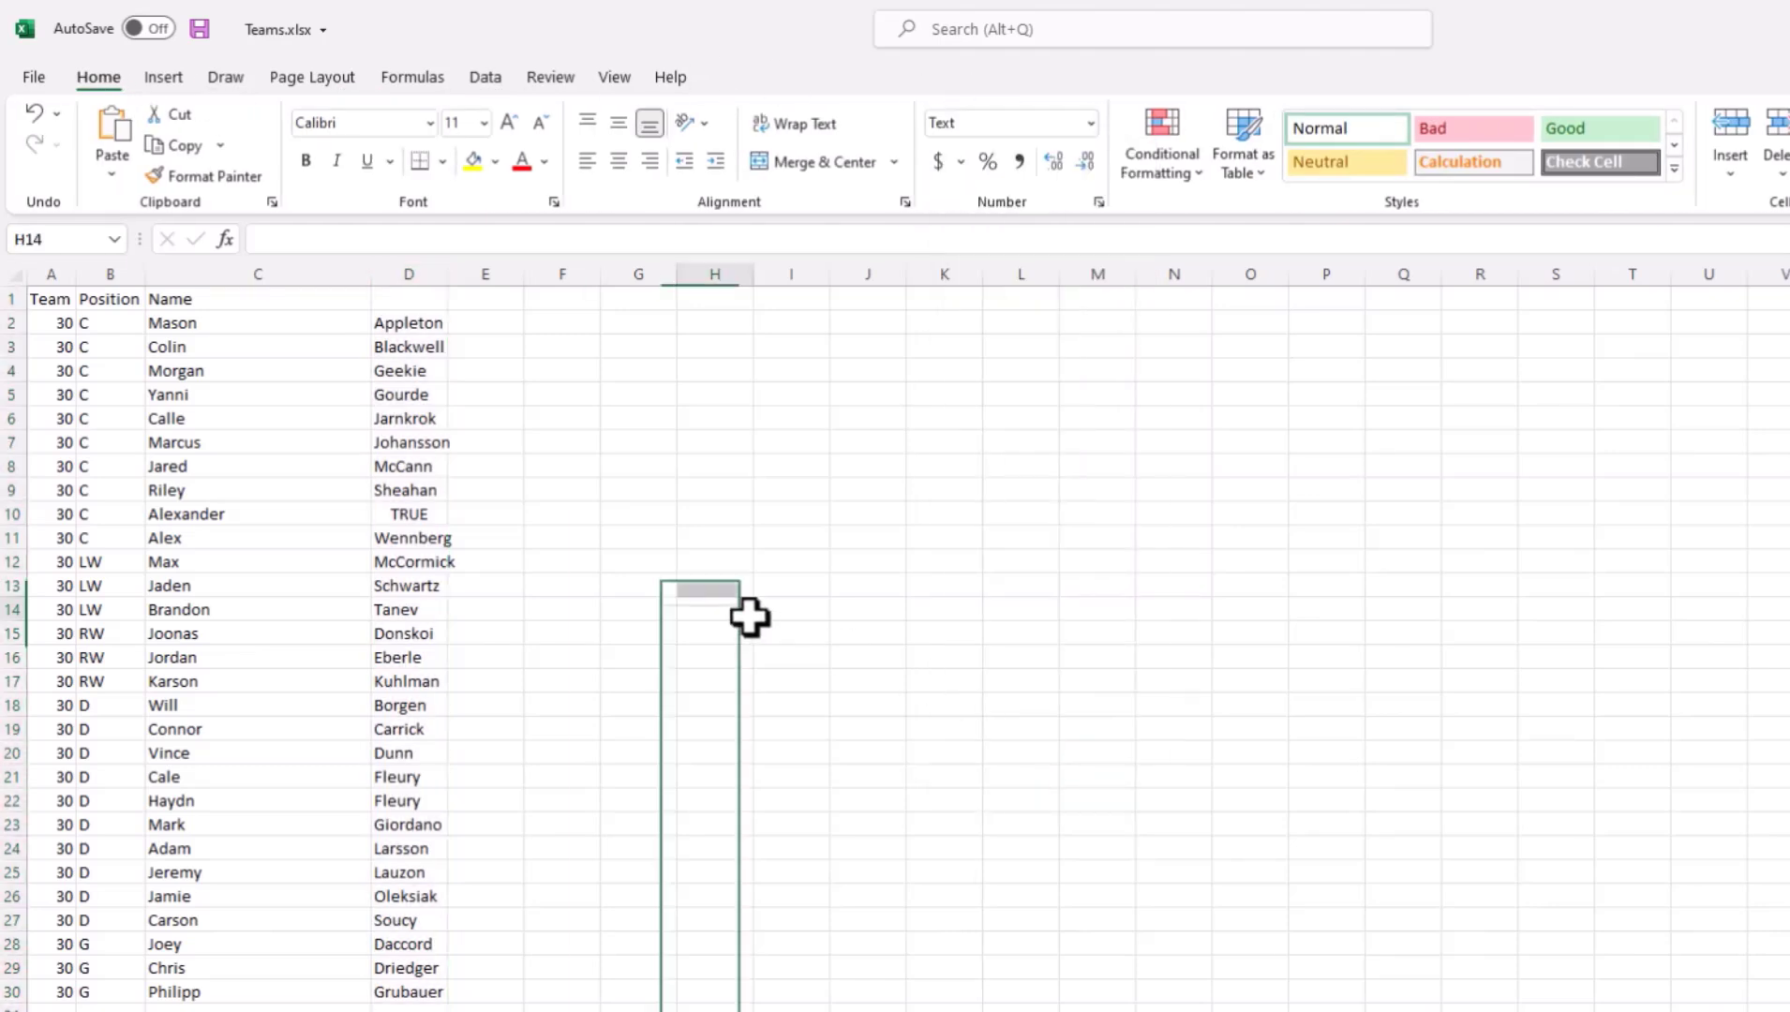
Step: Replace the content of cell D10 with the last name True and check the cell
{"action": "double_click", "coordinate": [411, 514]}
{"action": "key", "text": "shift+Home"}
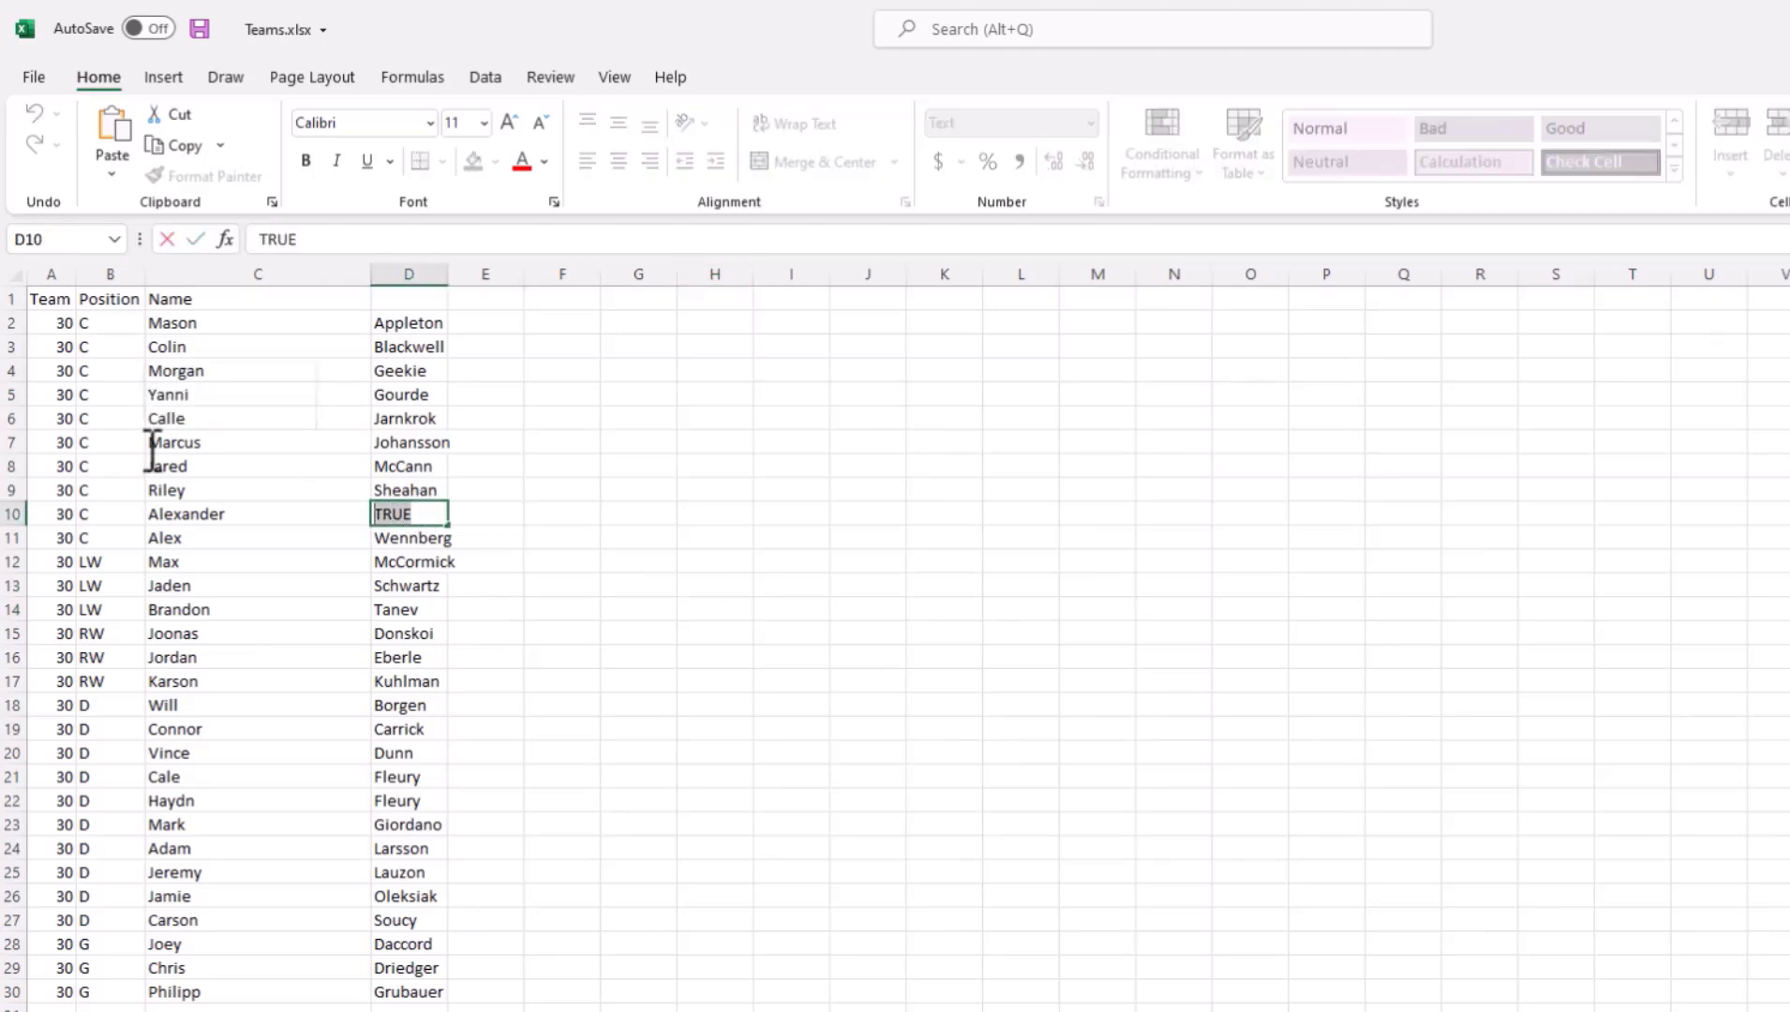
{"action": "type", "text": "True"}
{"action": "key", "text": "Return"}
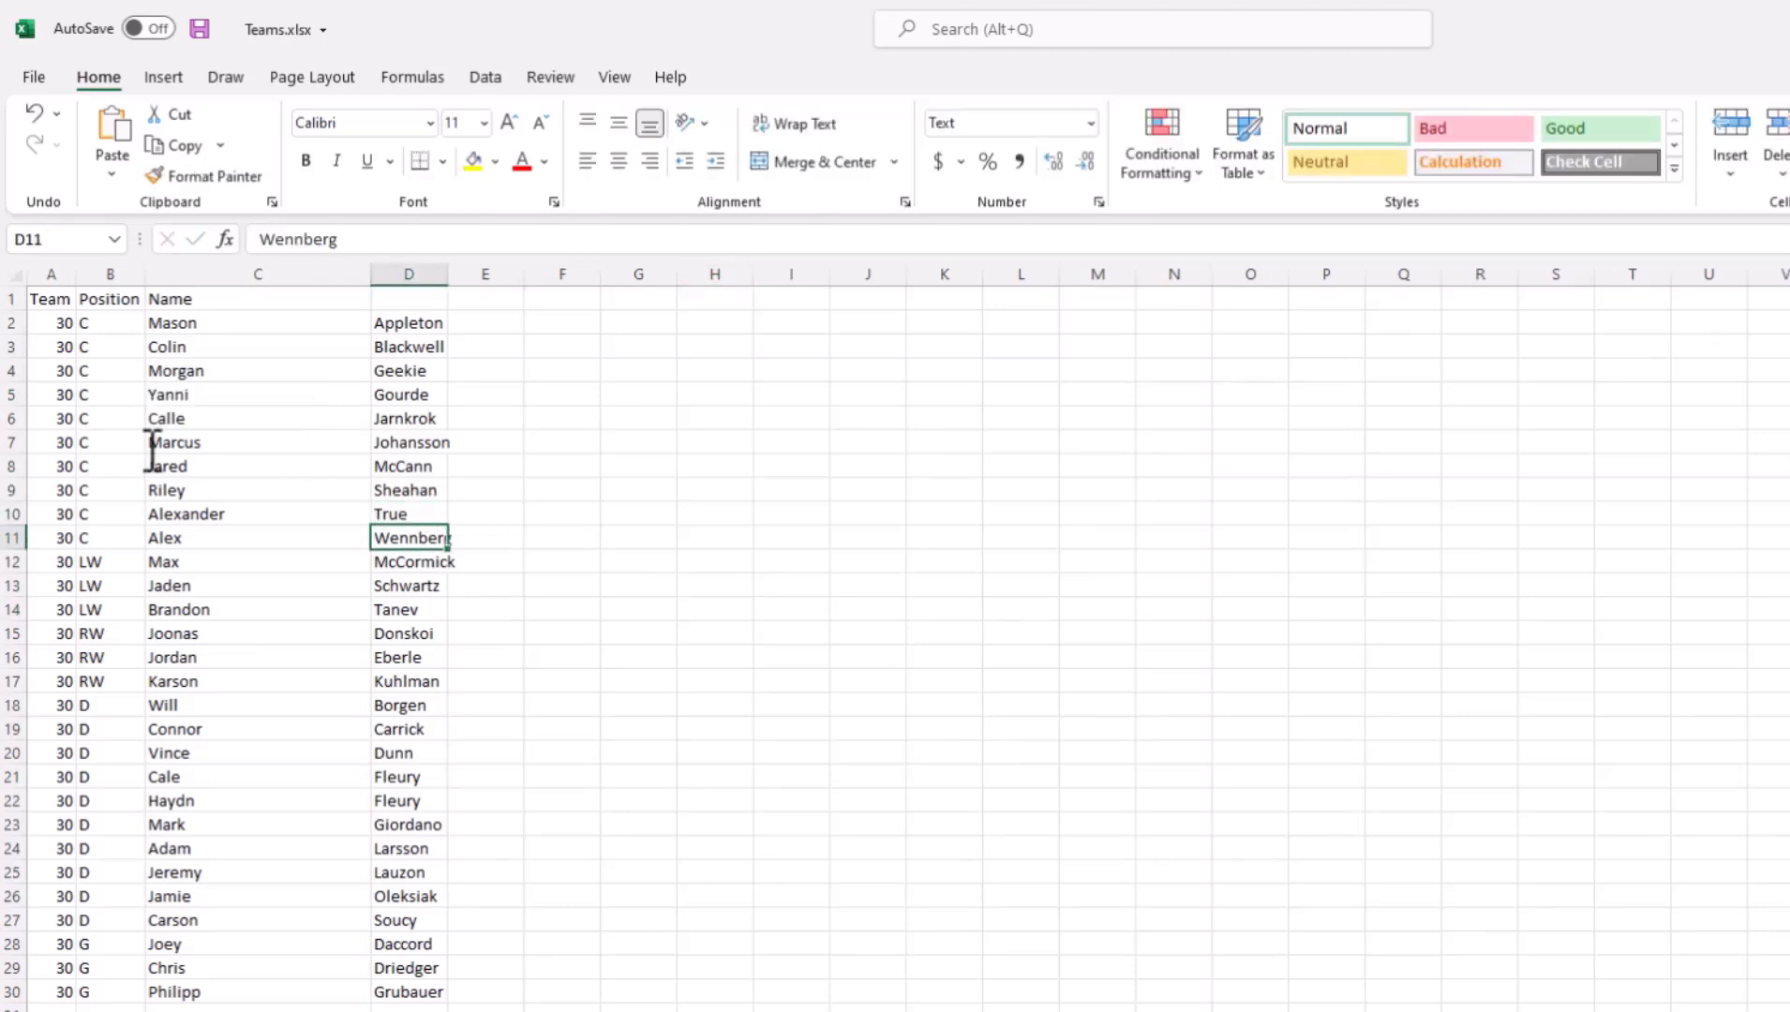
{"action": "left_click", "coordinate": [566, 654]}
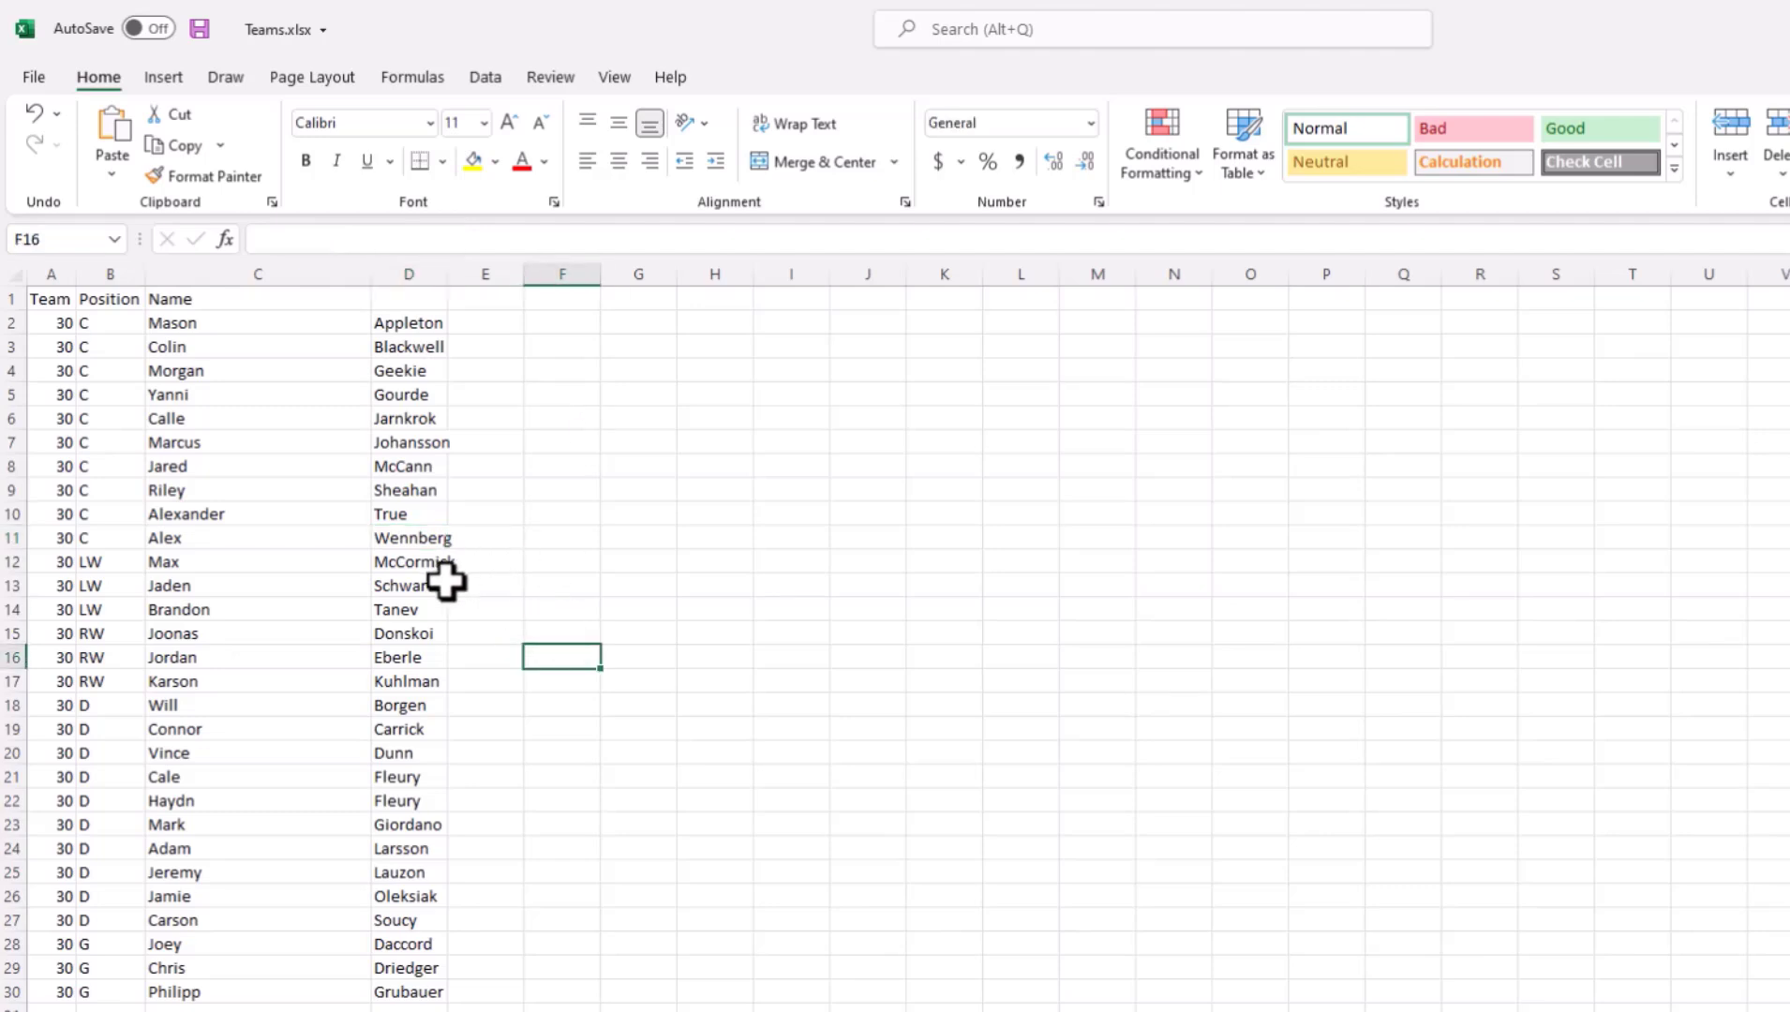
{"action": "left_click", "coordinate": [408, 511]}
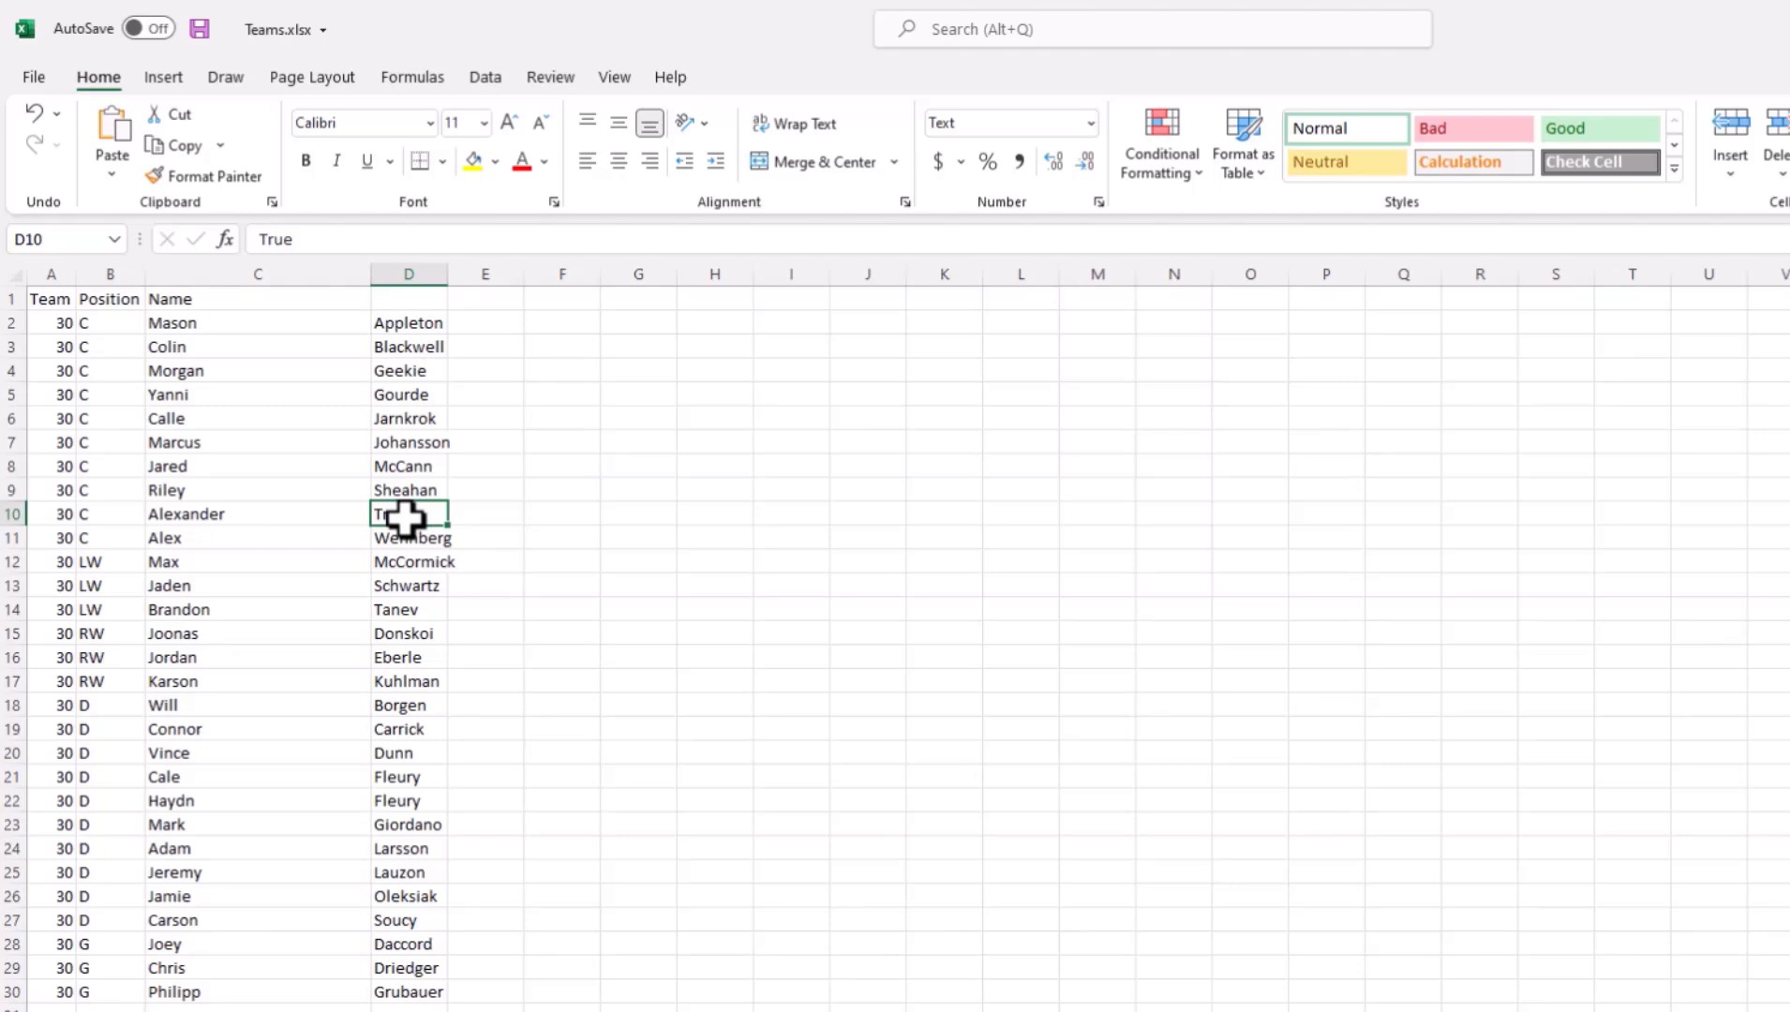
Step: Change the header in C1 to FirstName, enter LastName in D1, and save the workbook
{"action": "double_click", "coordinate": [254, 303]}
{"action": "left_click_drag", "start_coordinate": [268, 300], "coordinate": [147, 299]}
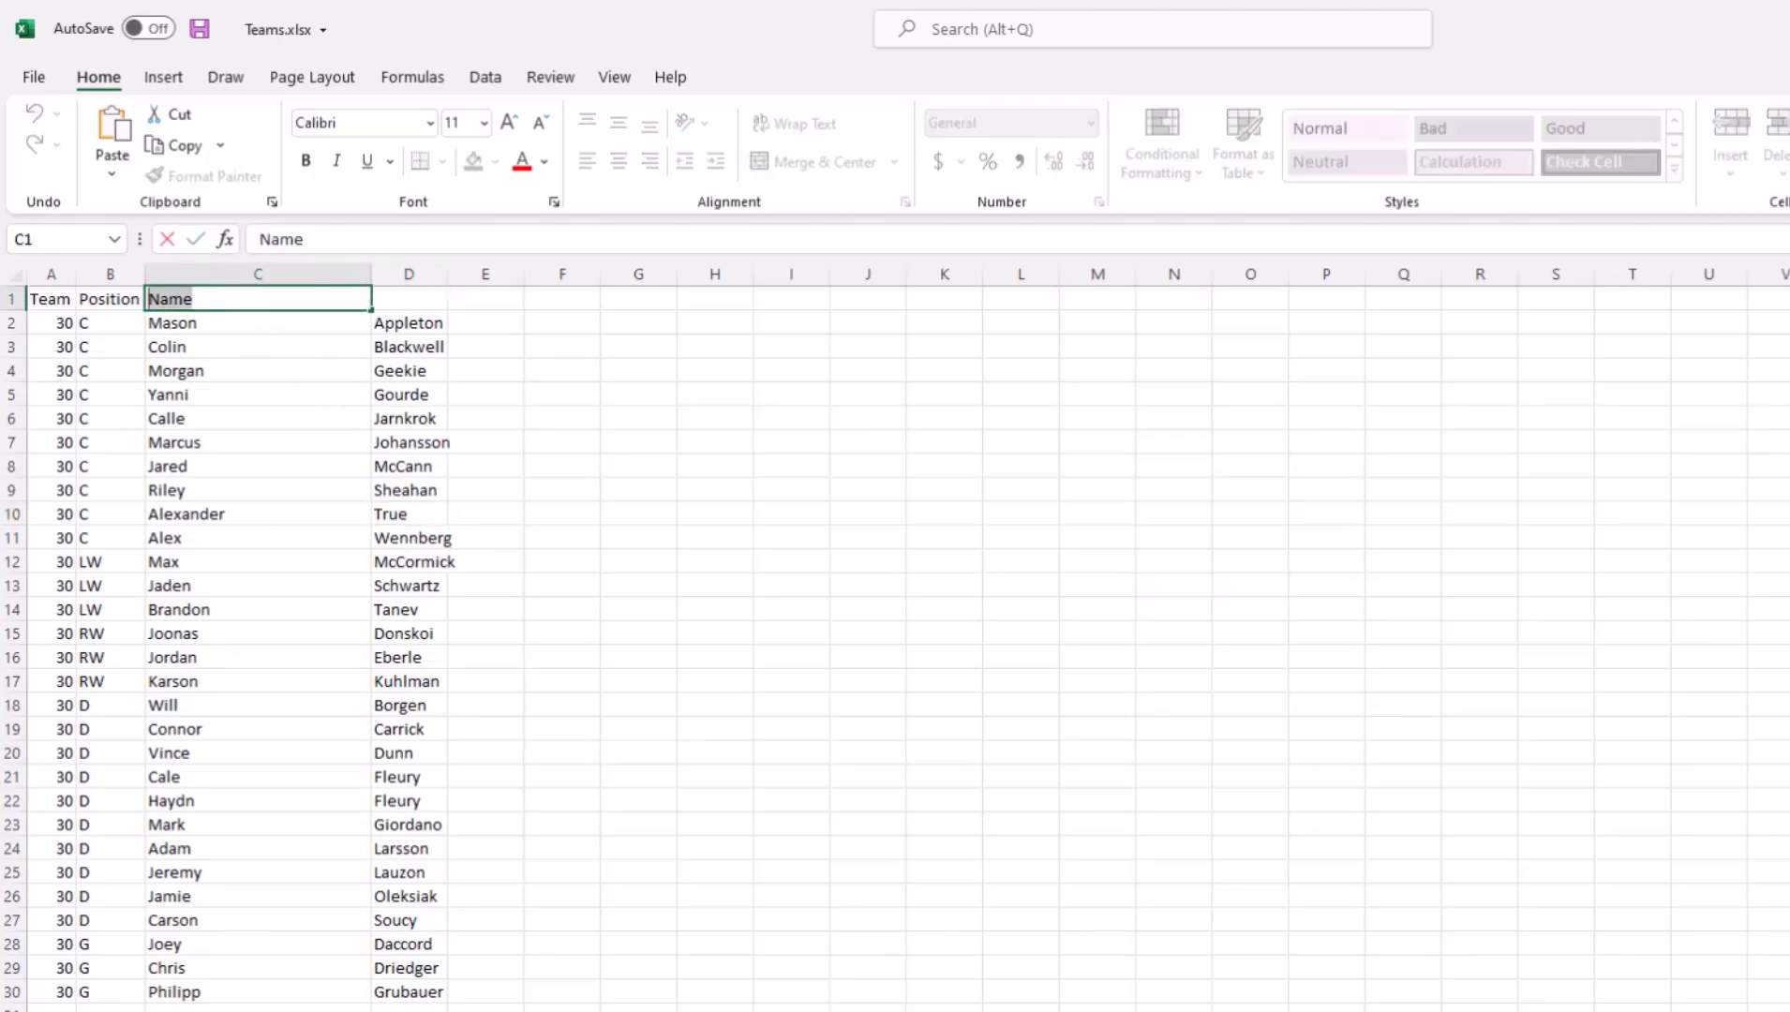
{"action": "type", "text": "FirstName"}
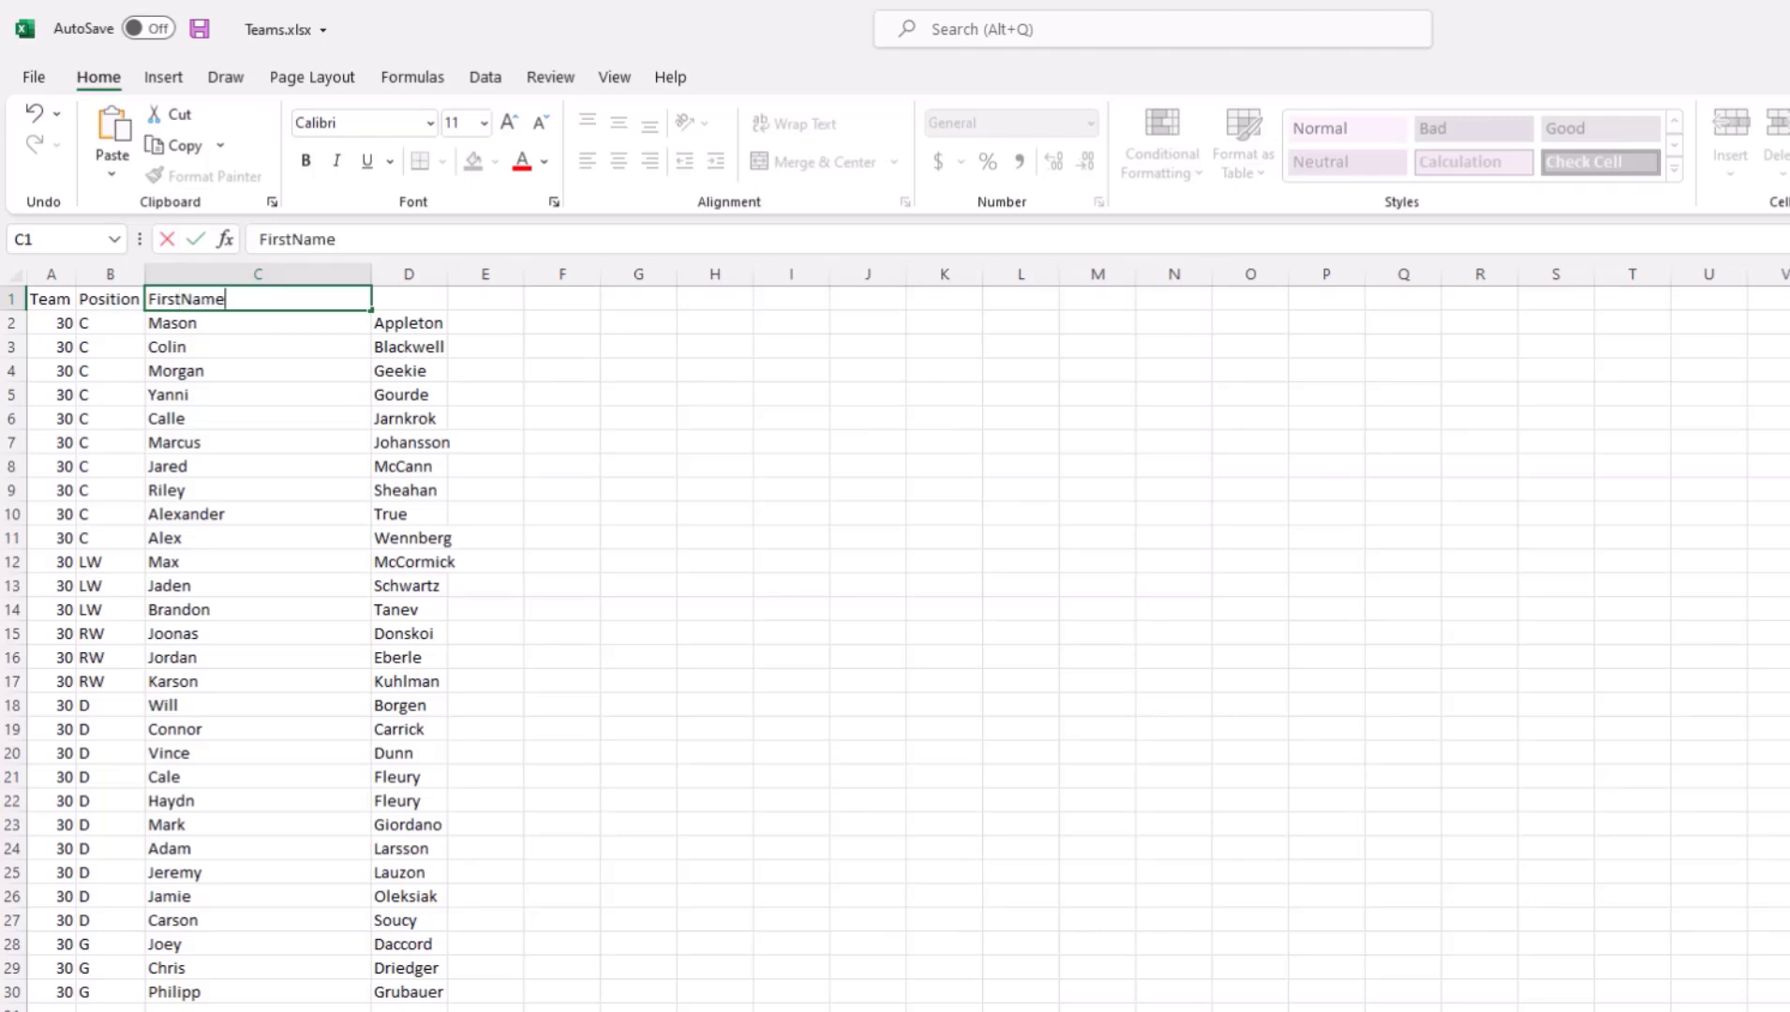
{"action": "key", "text": "Tab"}
{"action": "type", "text": "LastNa"}
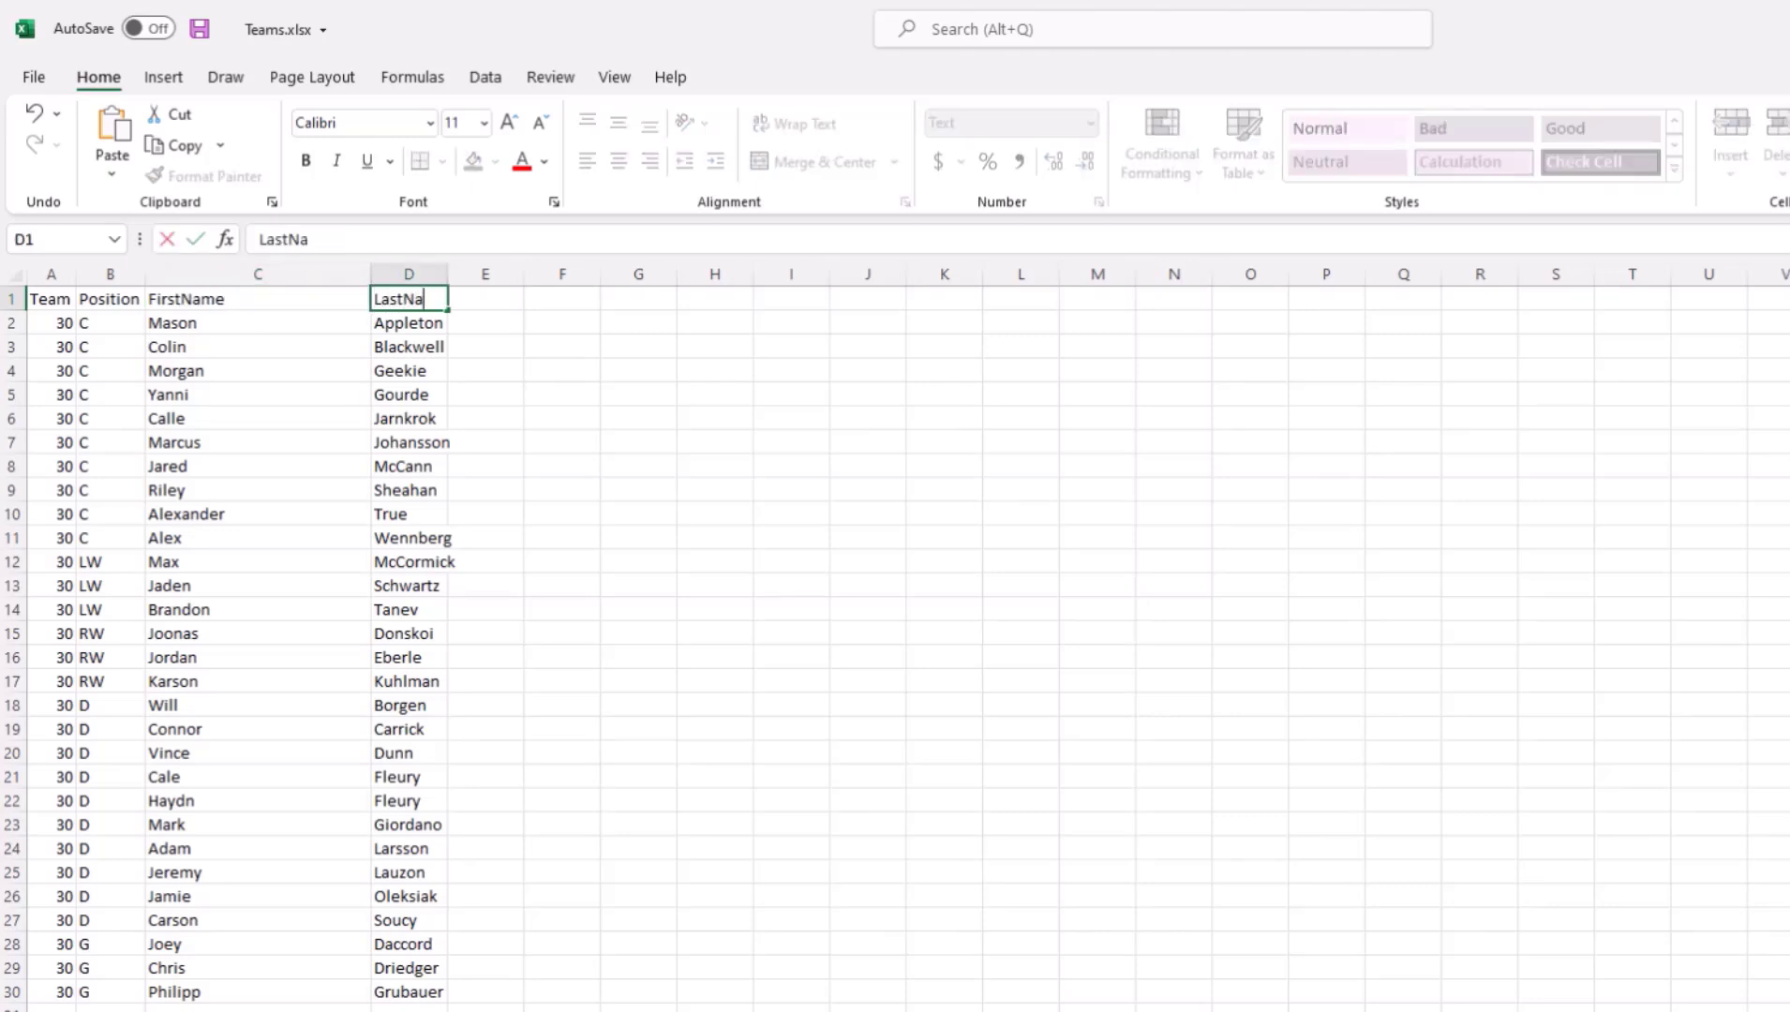
{"action": "type", "text": "me"}
{"action": "key", "text": "Return"}
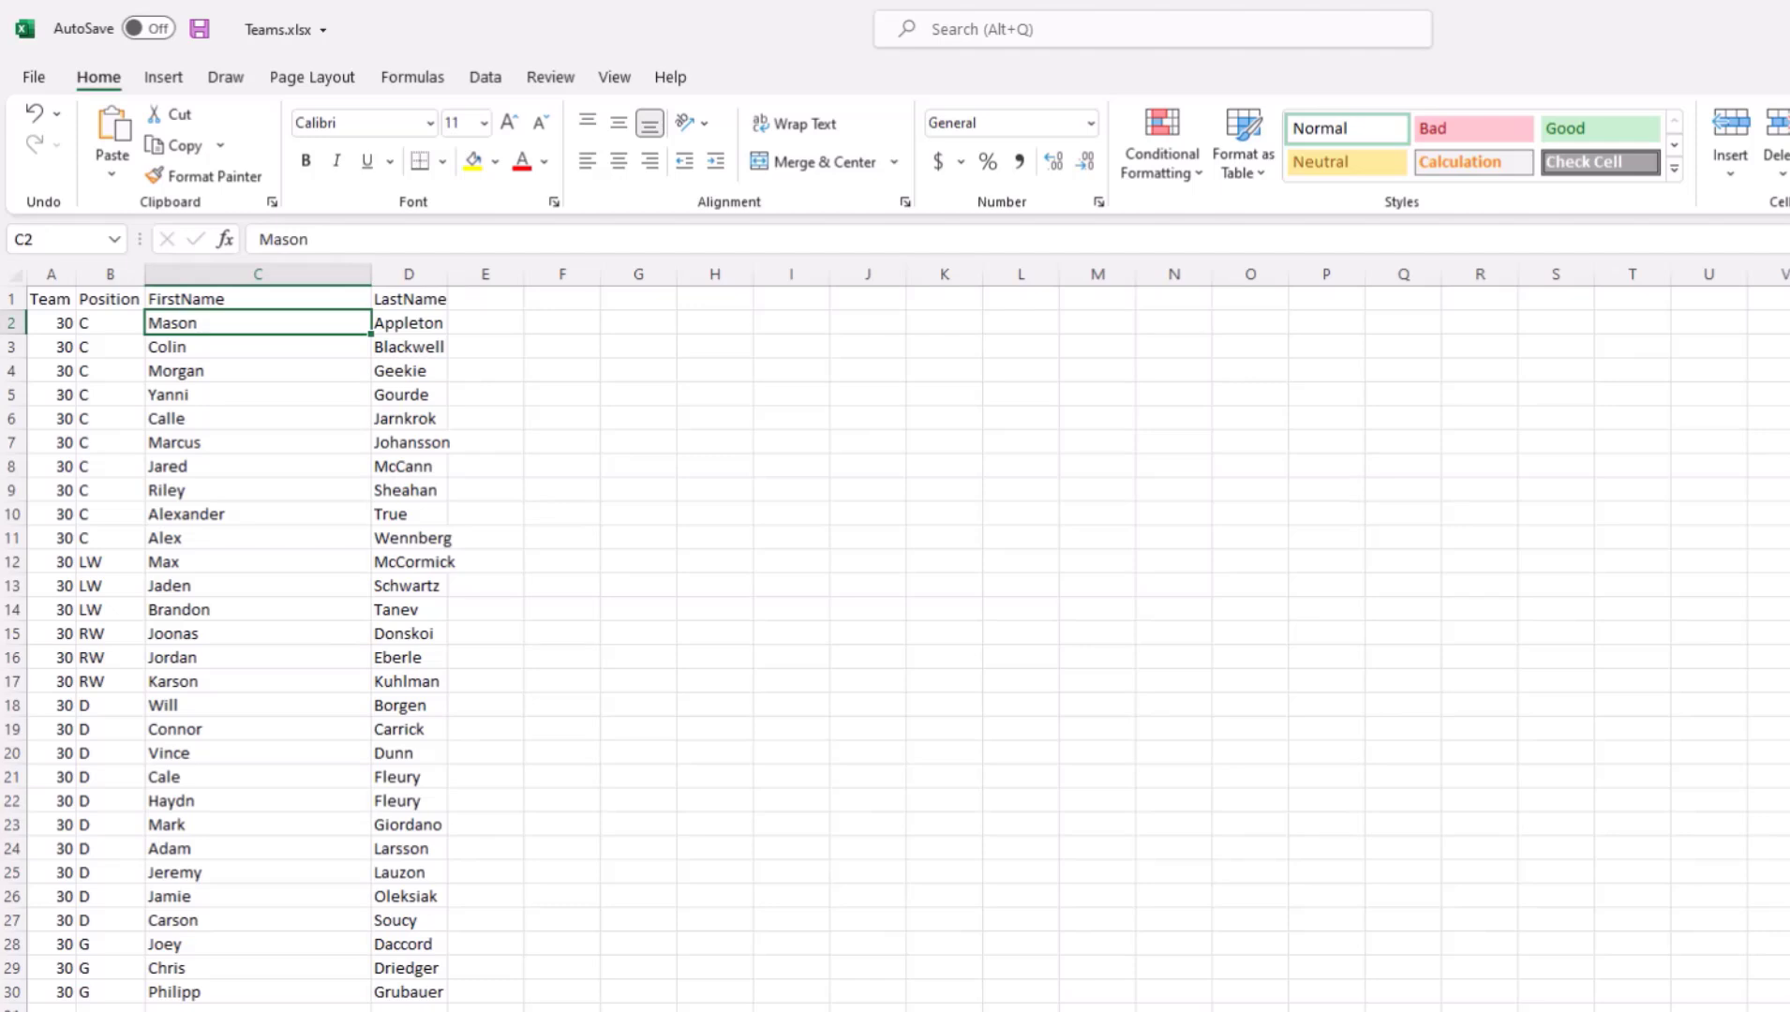
{"action": "left_click", "coordinate": [199, 29]}
Step: Switch to Access, create a blank database named ImportData2 in the Current Jobs folder, and close its empty starter table
{"action": "key", "text": "alt+Tab"}
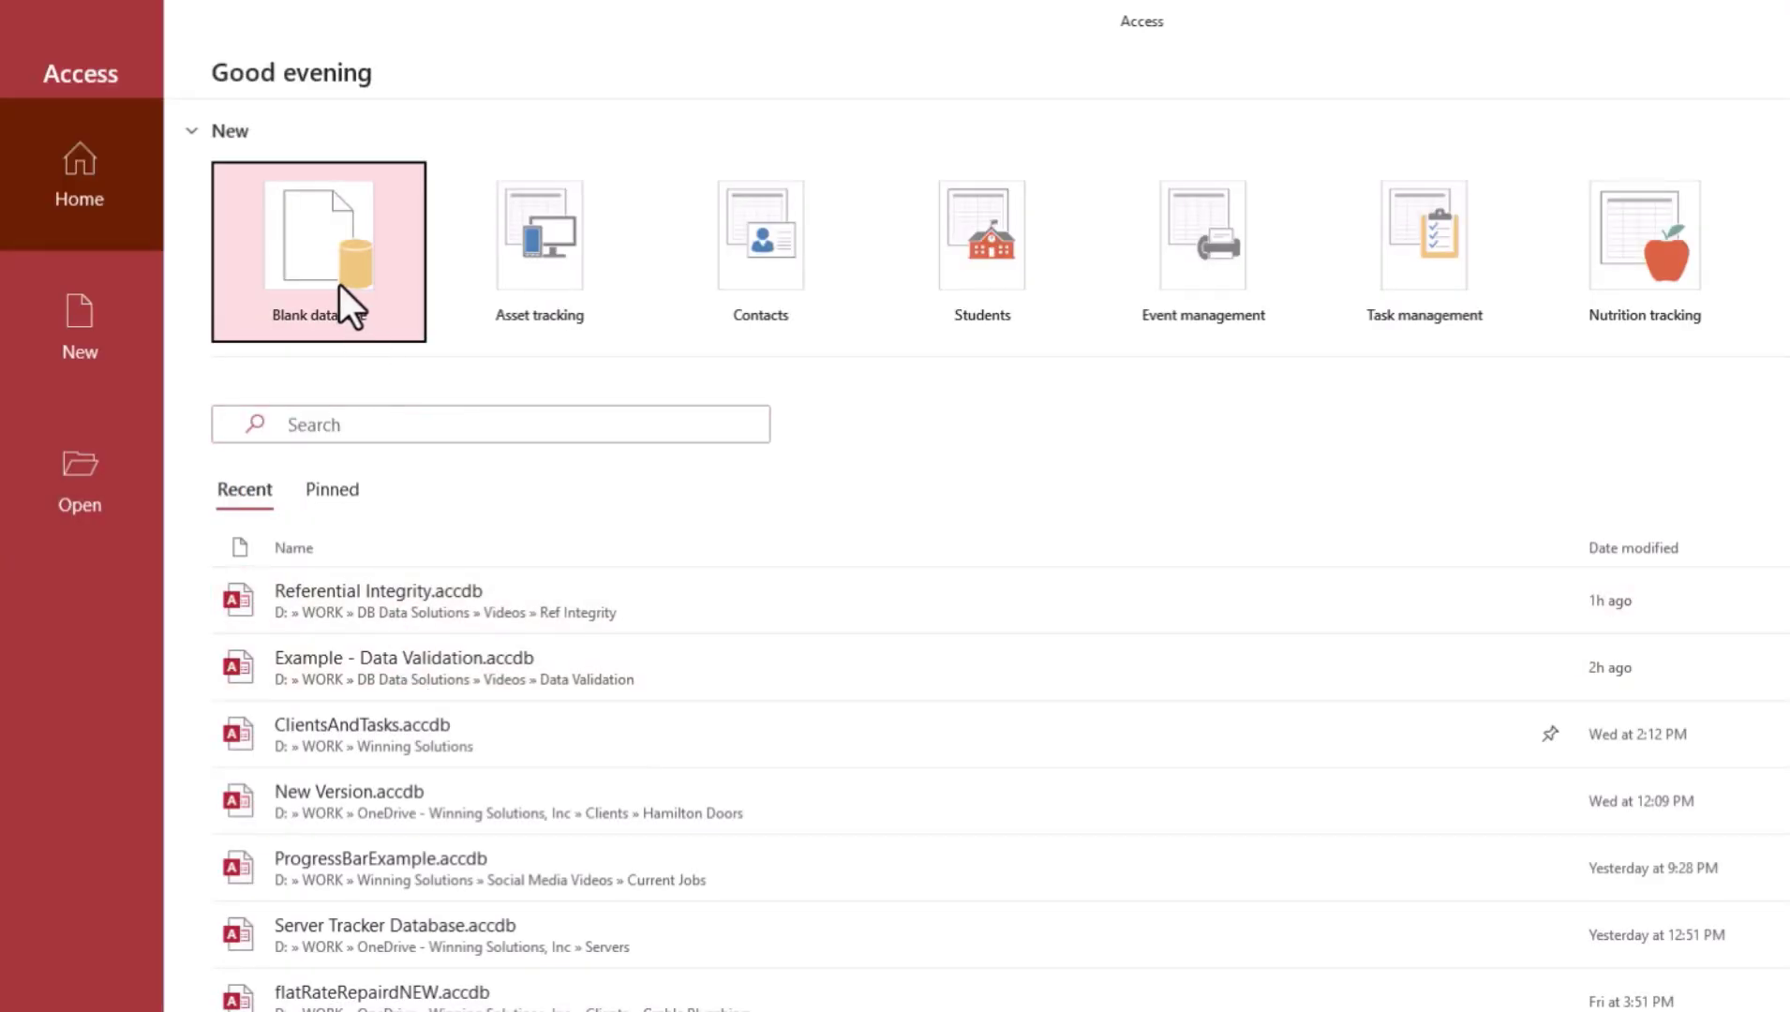
{"action": "left_click", "coordinate": [301, 273]}
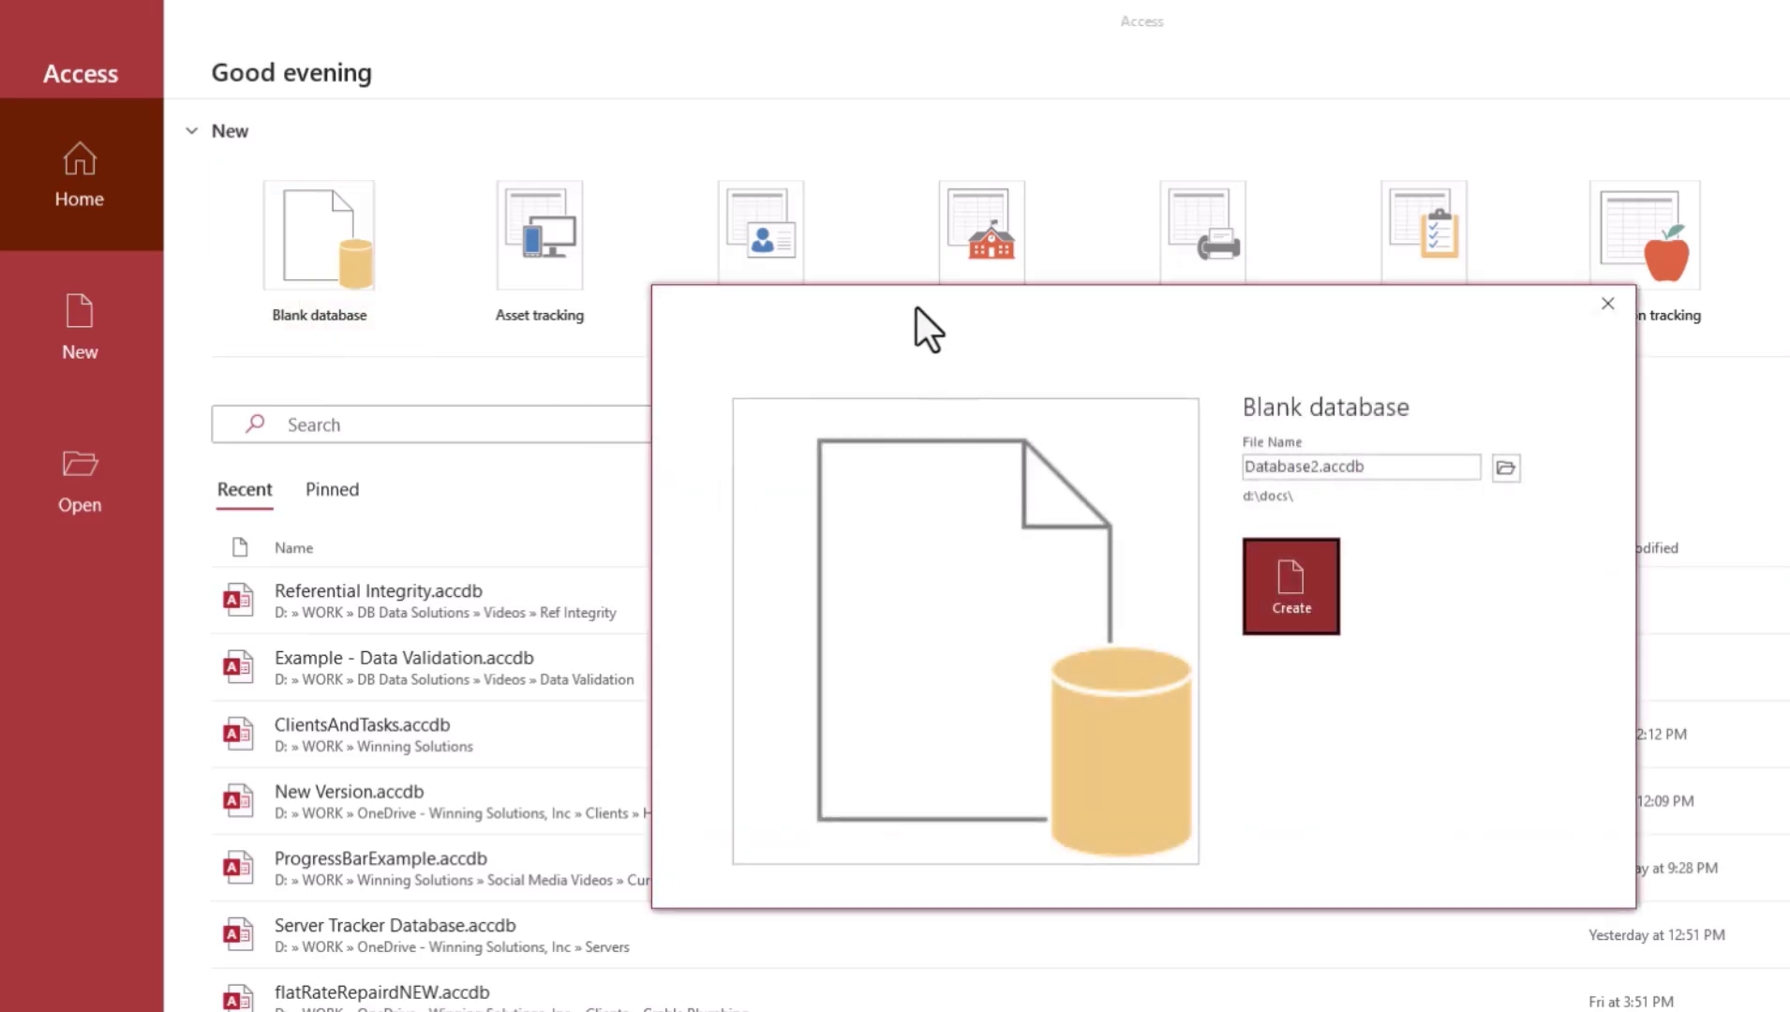
{"action": "left_click_drag", "start_coordinate": [916, 308], "coordinate": [454, 560]}
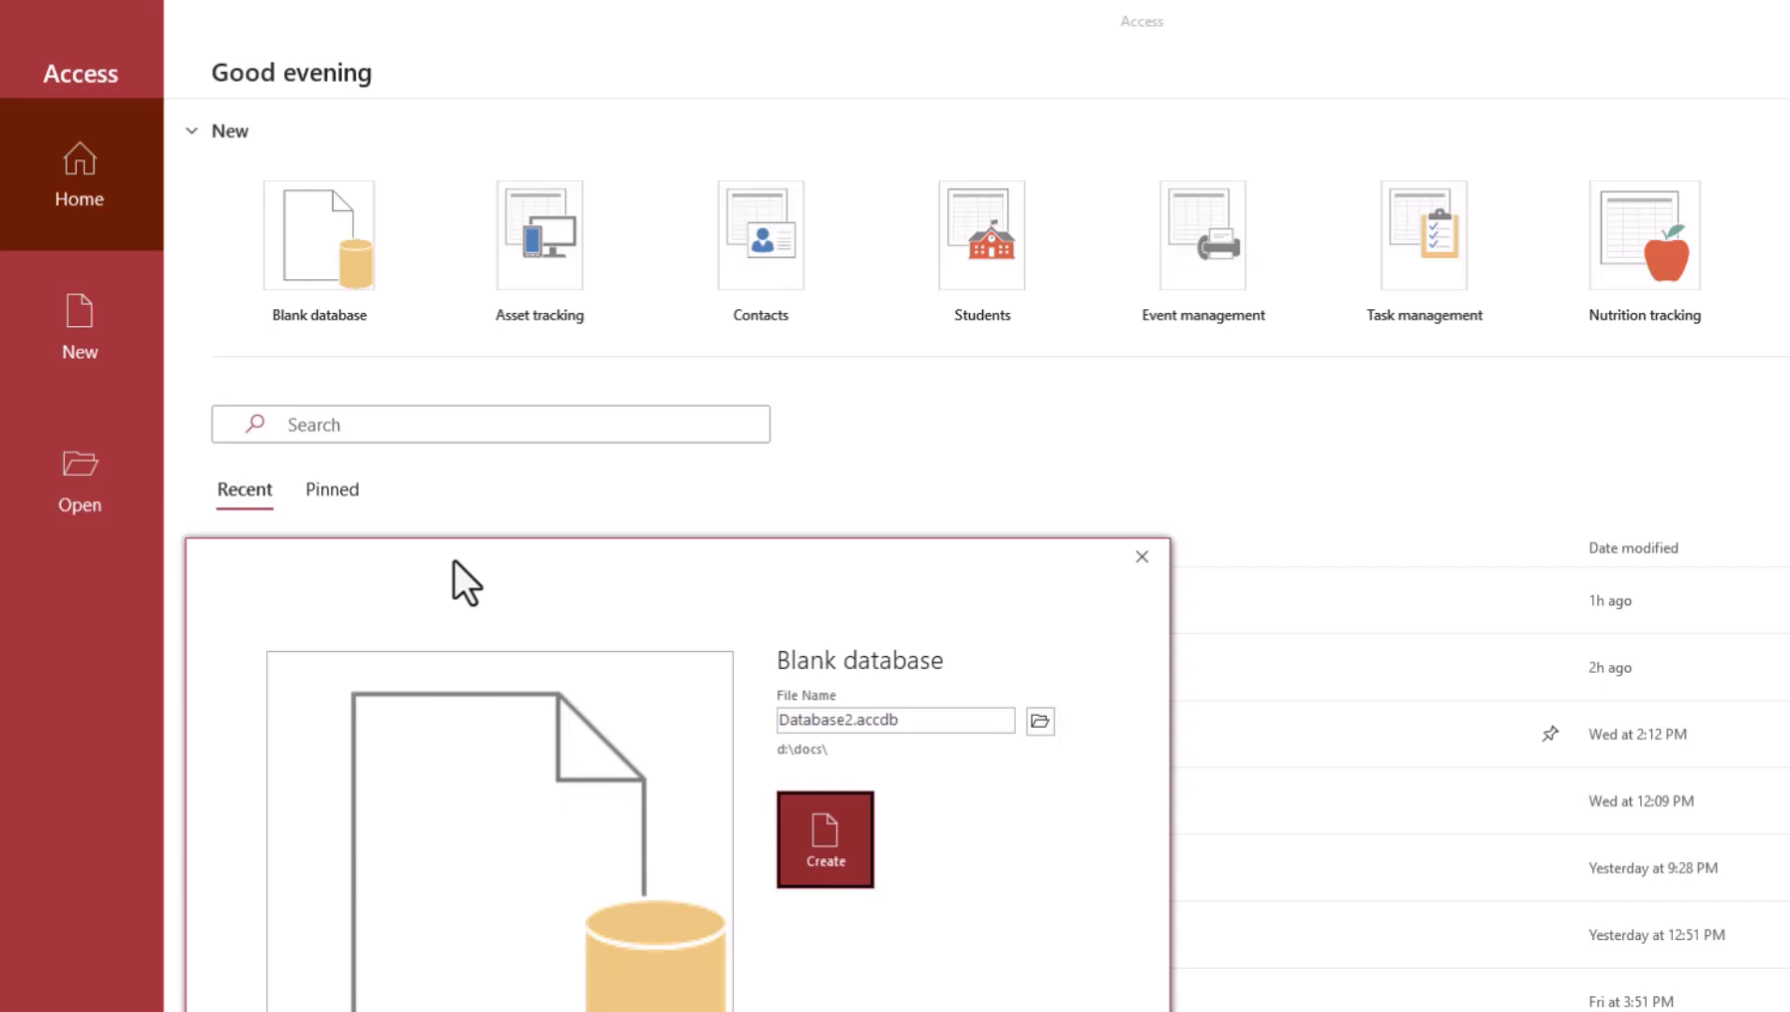
{"action": "left_click", "coordinate": [1051, 723]}
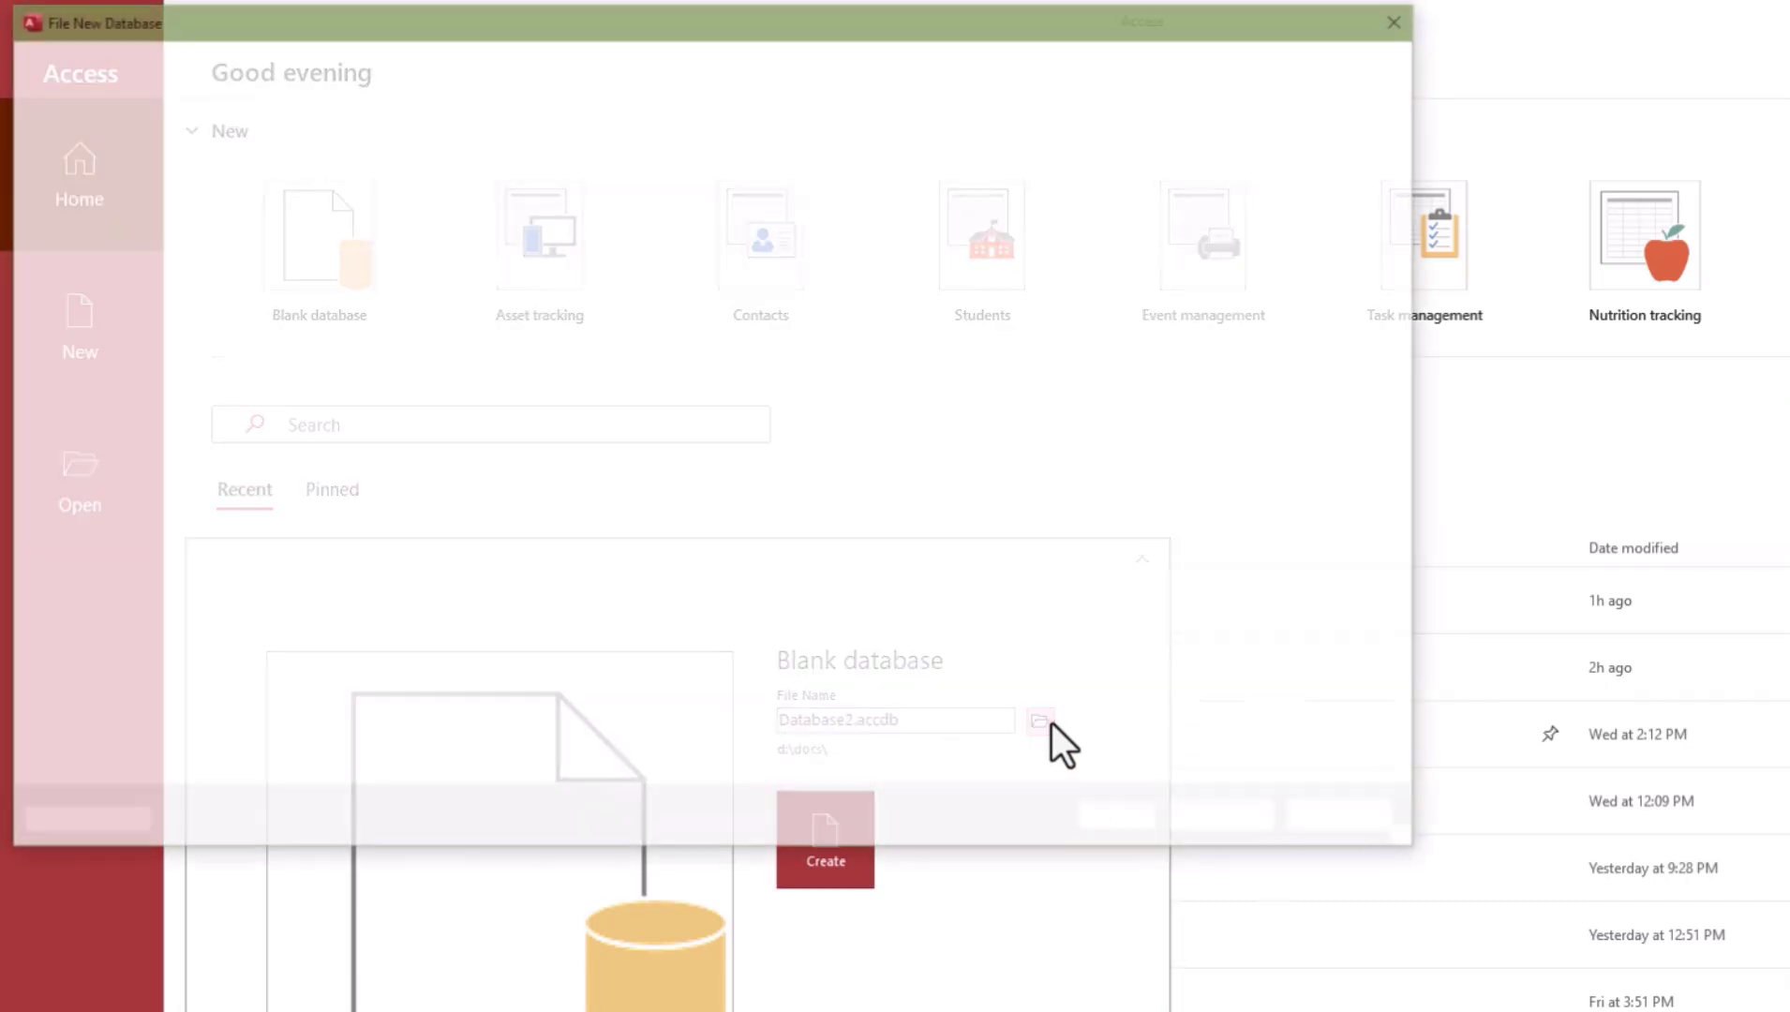
{"action": "type", "text": "ImportData2"}
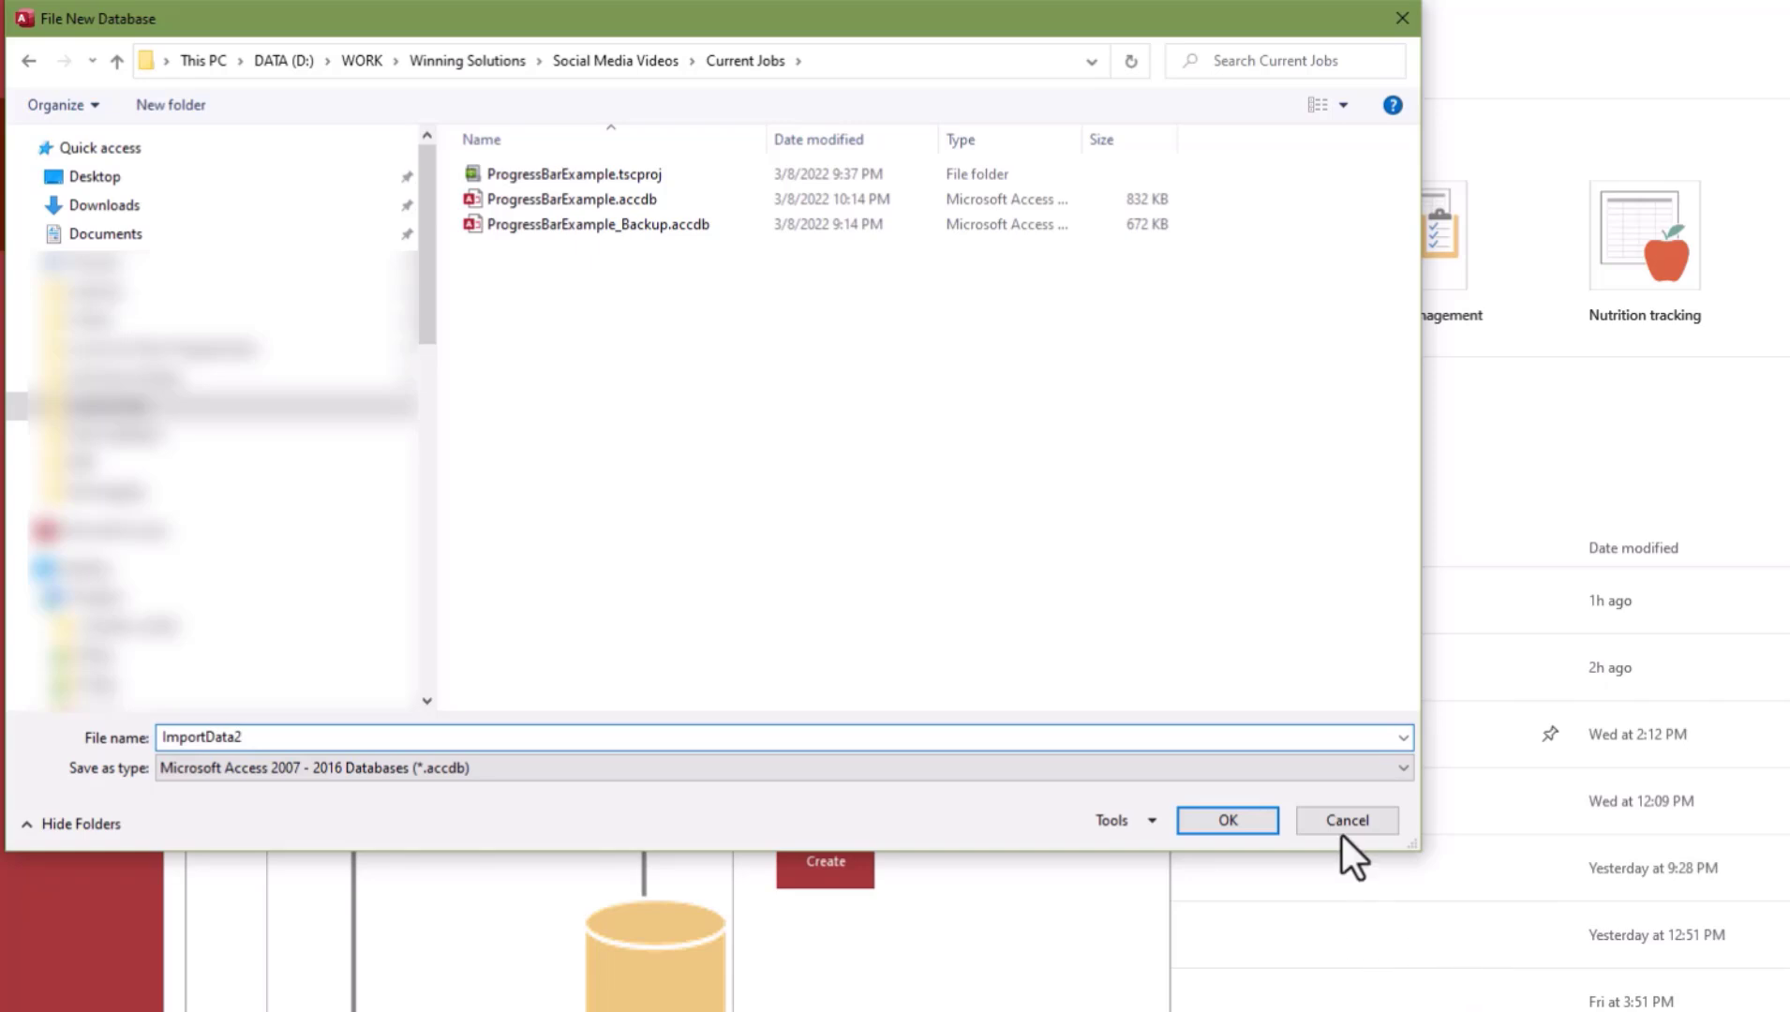
{"action": "left_click", "coordinate": [1246, 820]}
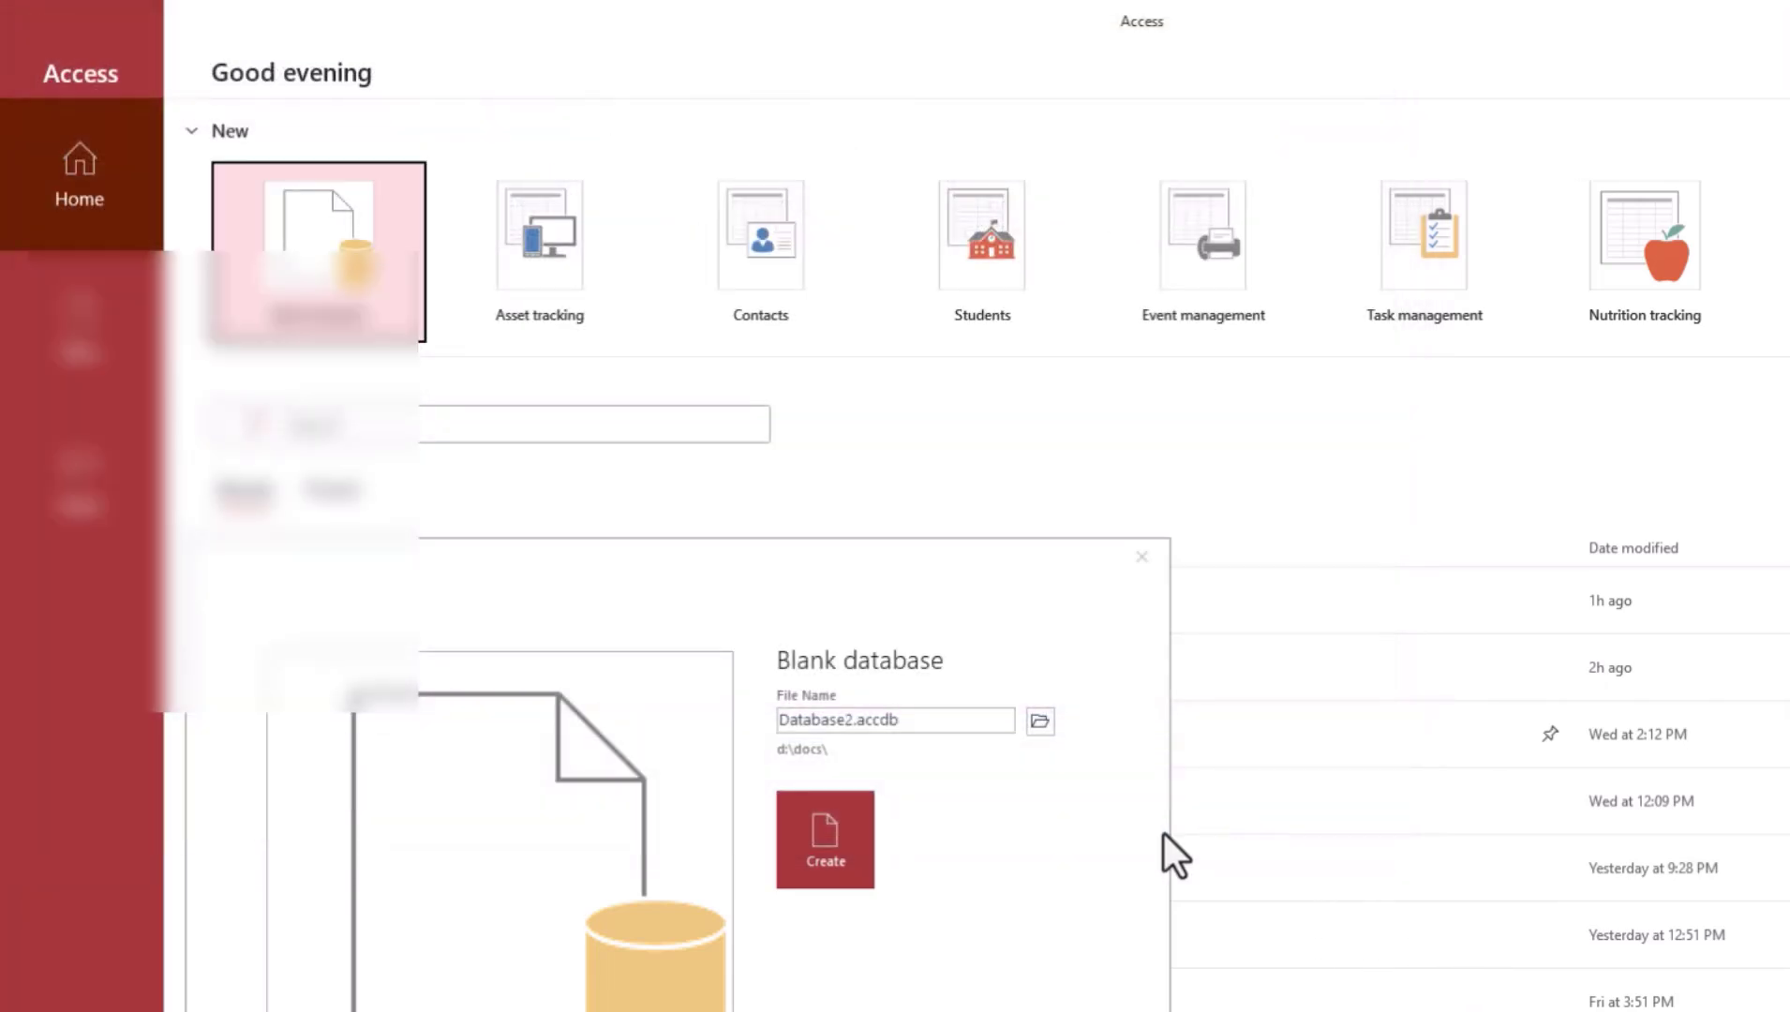
{"action": "left_click", "coordinate": [823, 894]}
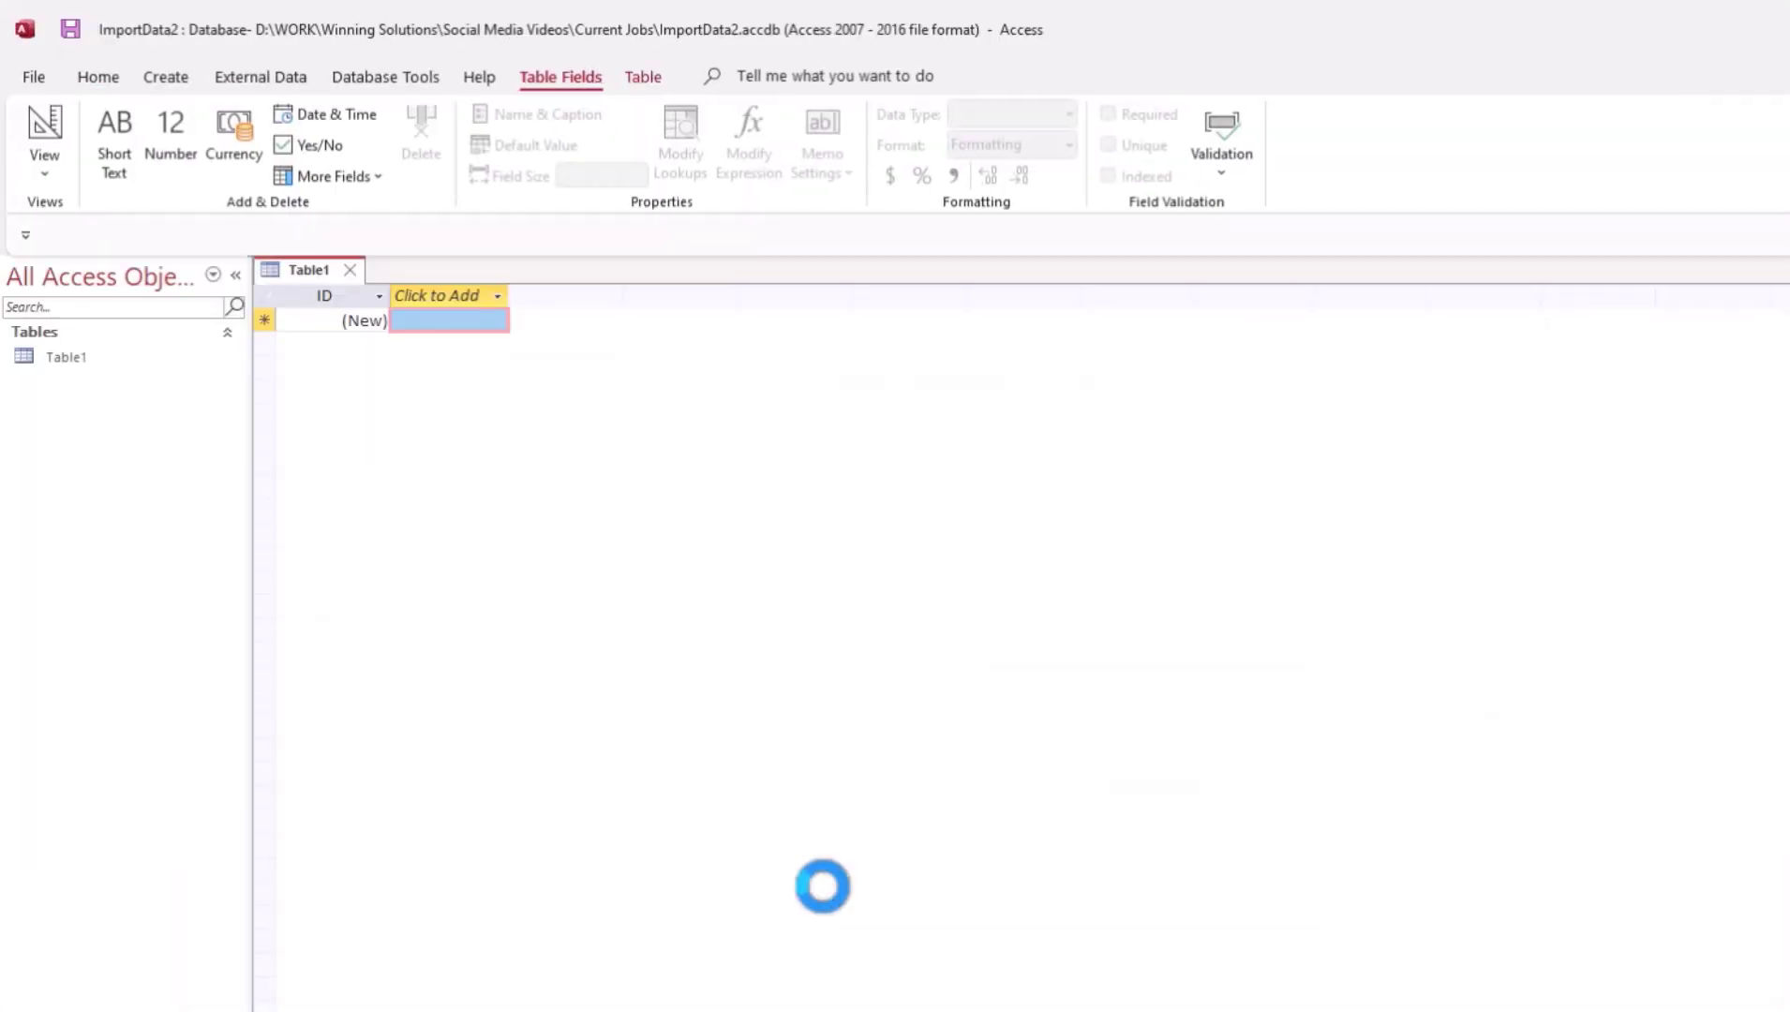
{"action": "left_click", "coordinate": [357, 269]}
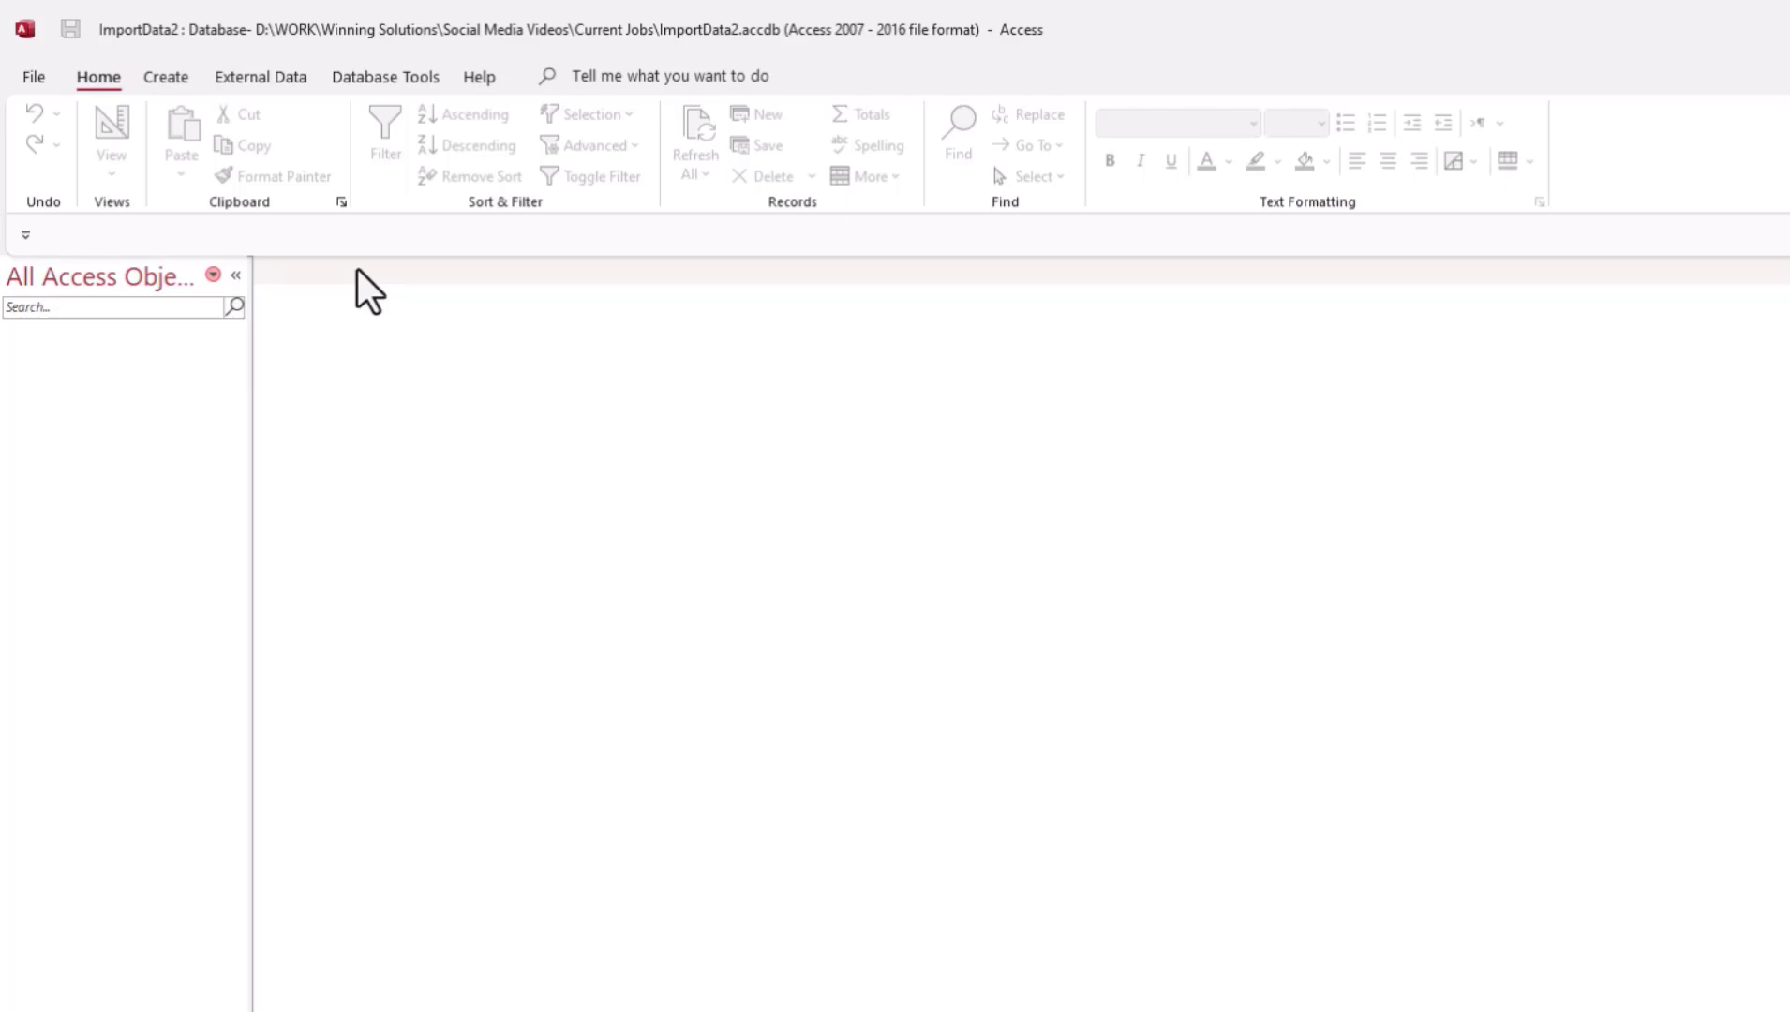
Step: Switch to the web browser, search for "roster new jersey devils", and open the New Jersey Devils 2021 Roster page on NHL.com
{"action": "left_click", "coordinate": [267, 76]}
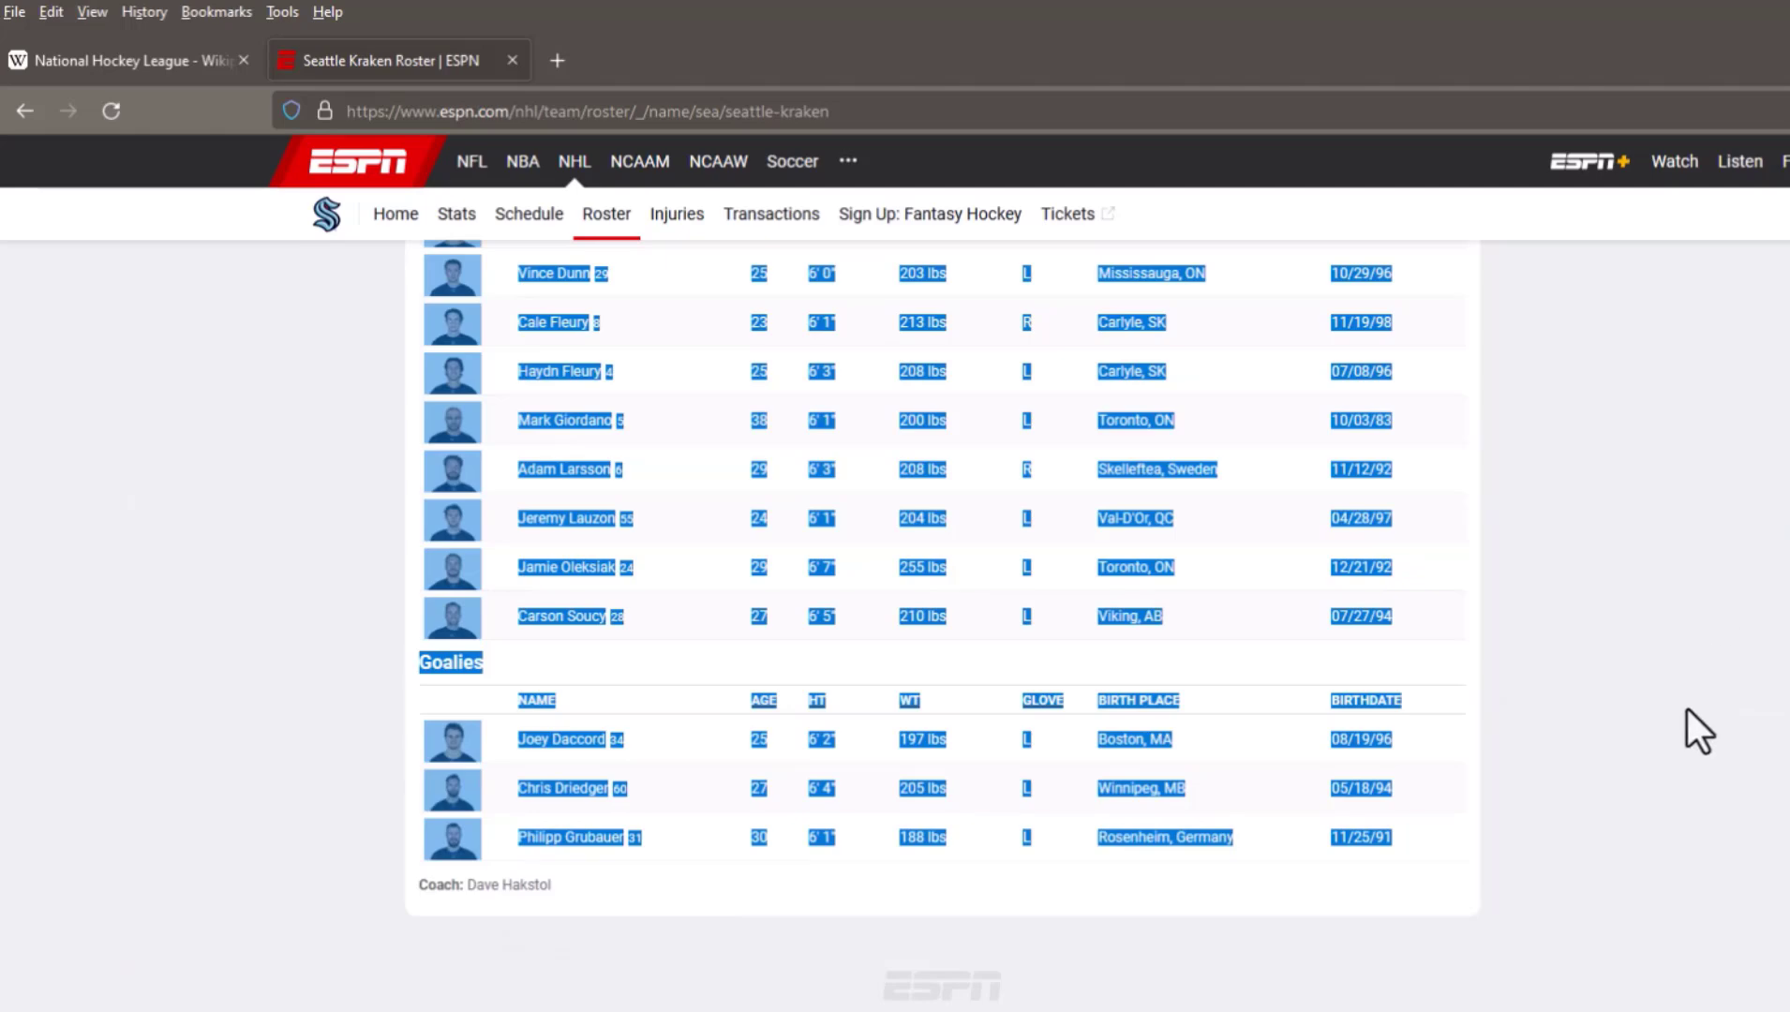
{"action": "left_click", "coordinate": [1699, 734]}
{"action": "scroll", "coordinate": [548, 562], "scroll_direction": "up", "scroll_amount": 15}
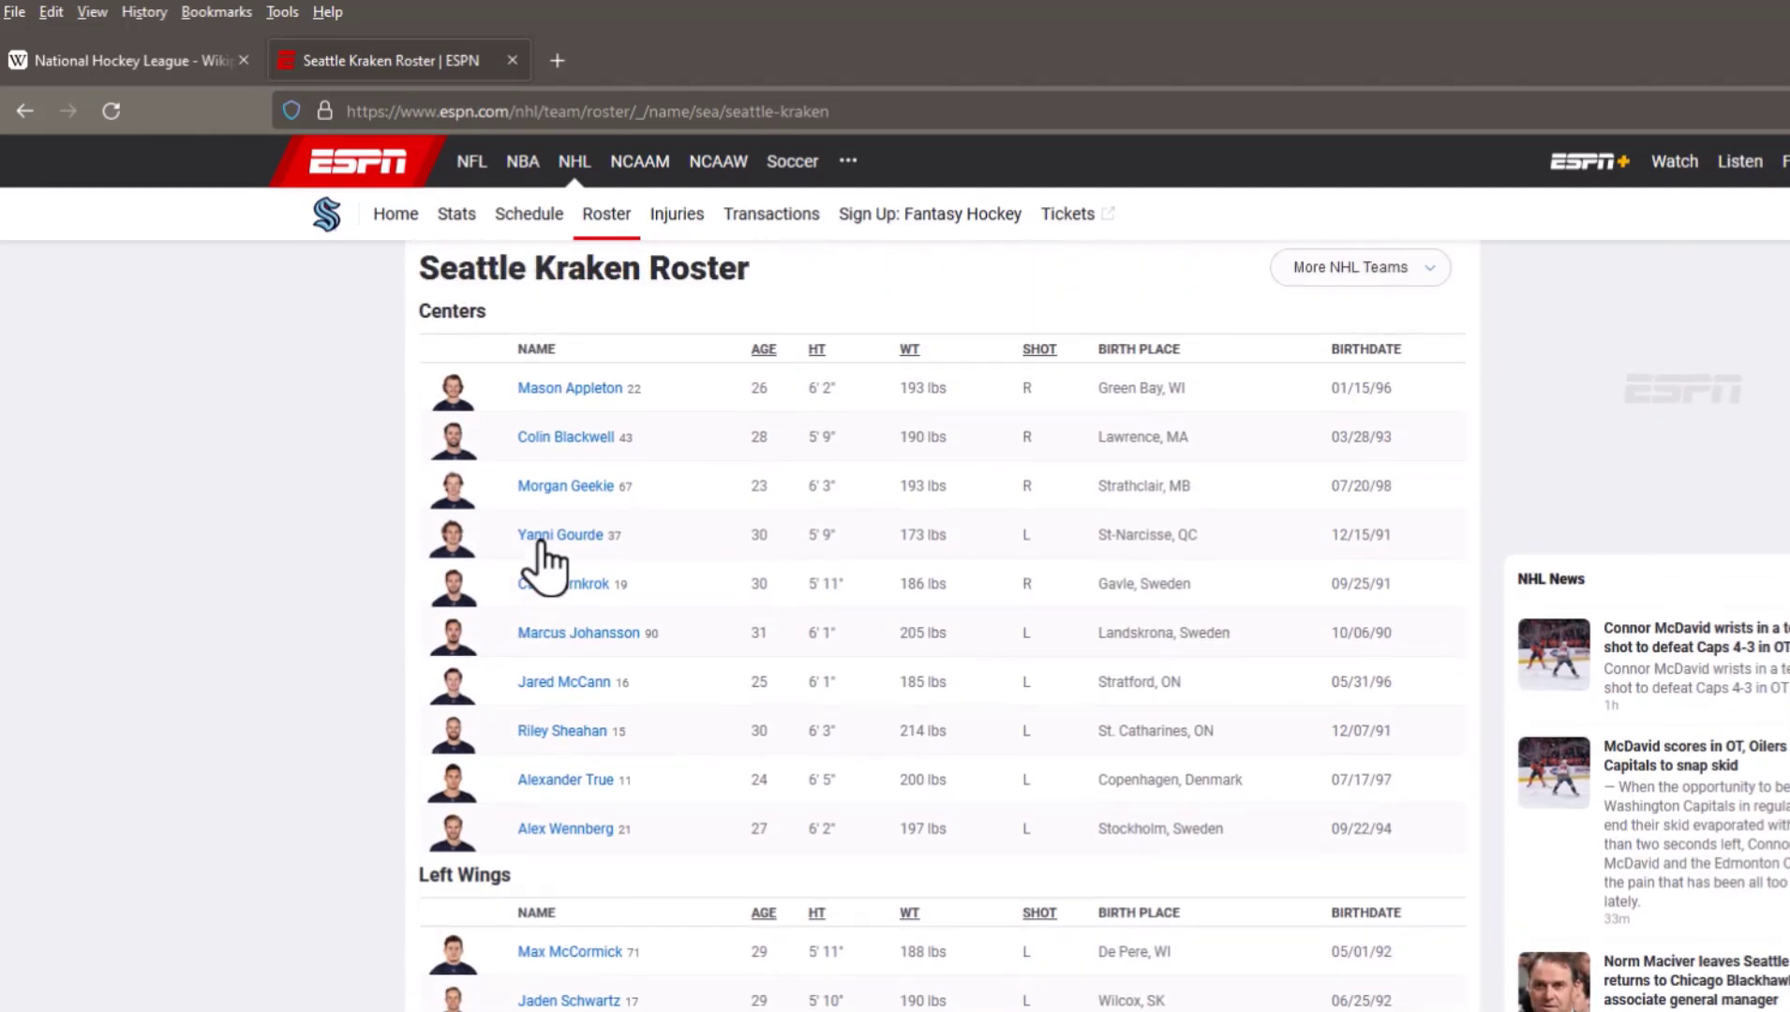
{"action": "scroll", "coordinate": [542, 544], "scroll_direction": "up", "scroll_amount": 5}
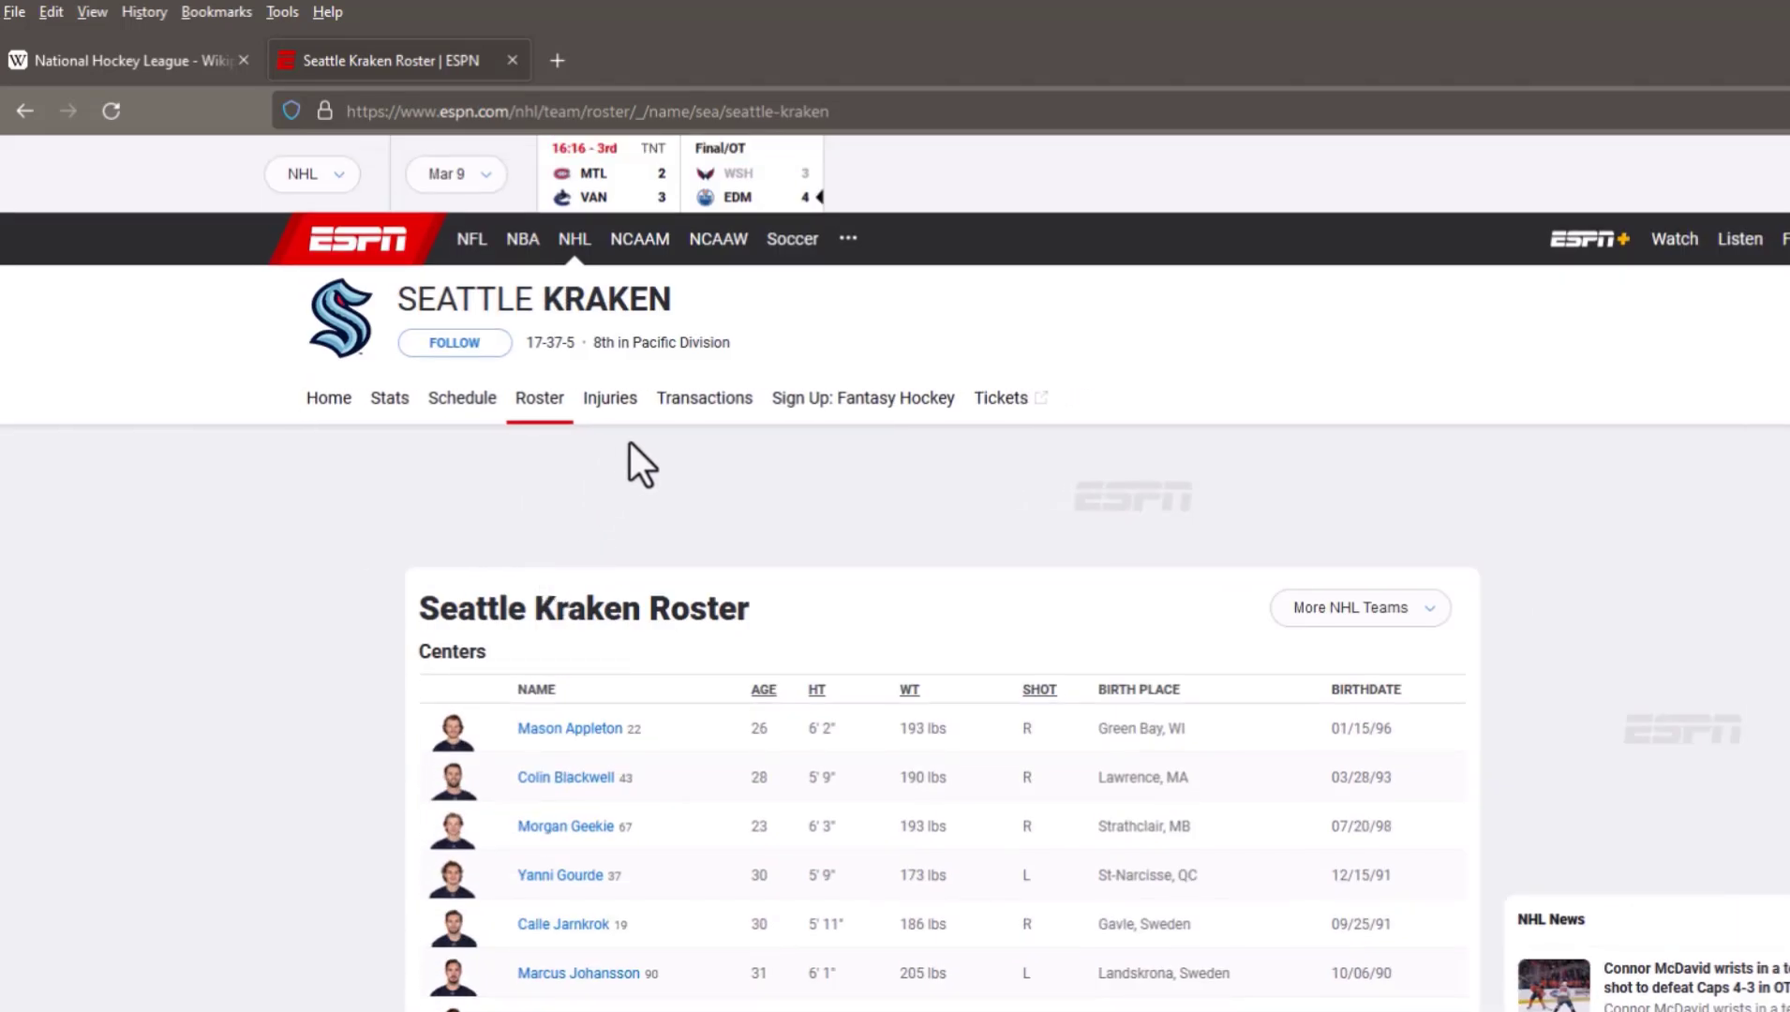
{"action": "left_click", "coordinate": [564, 98]}
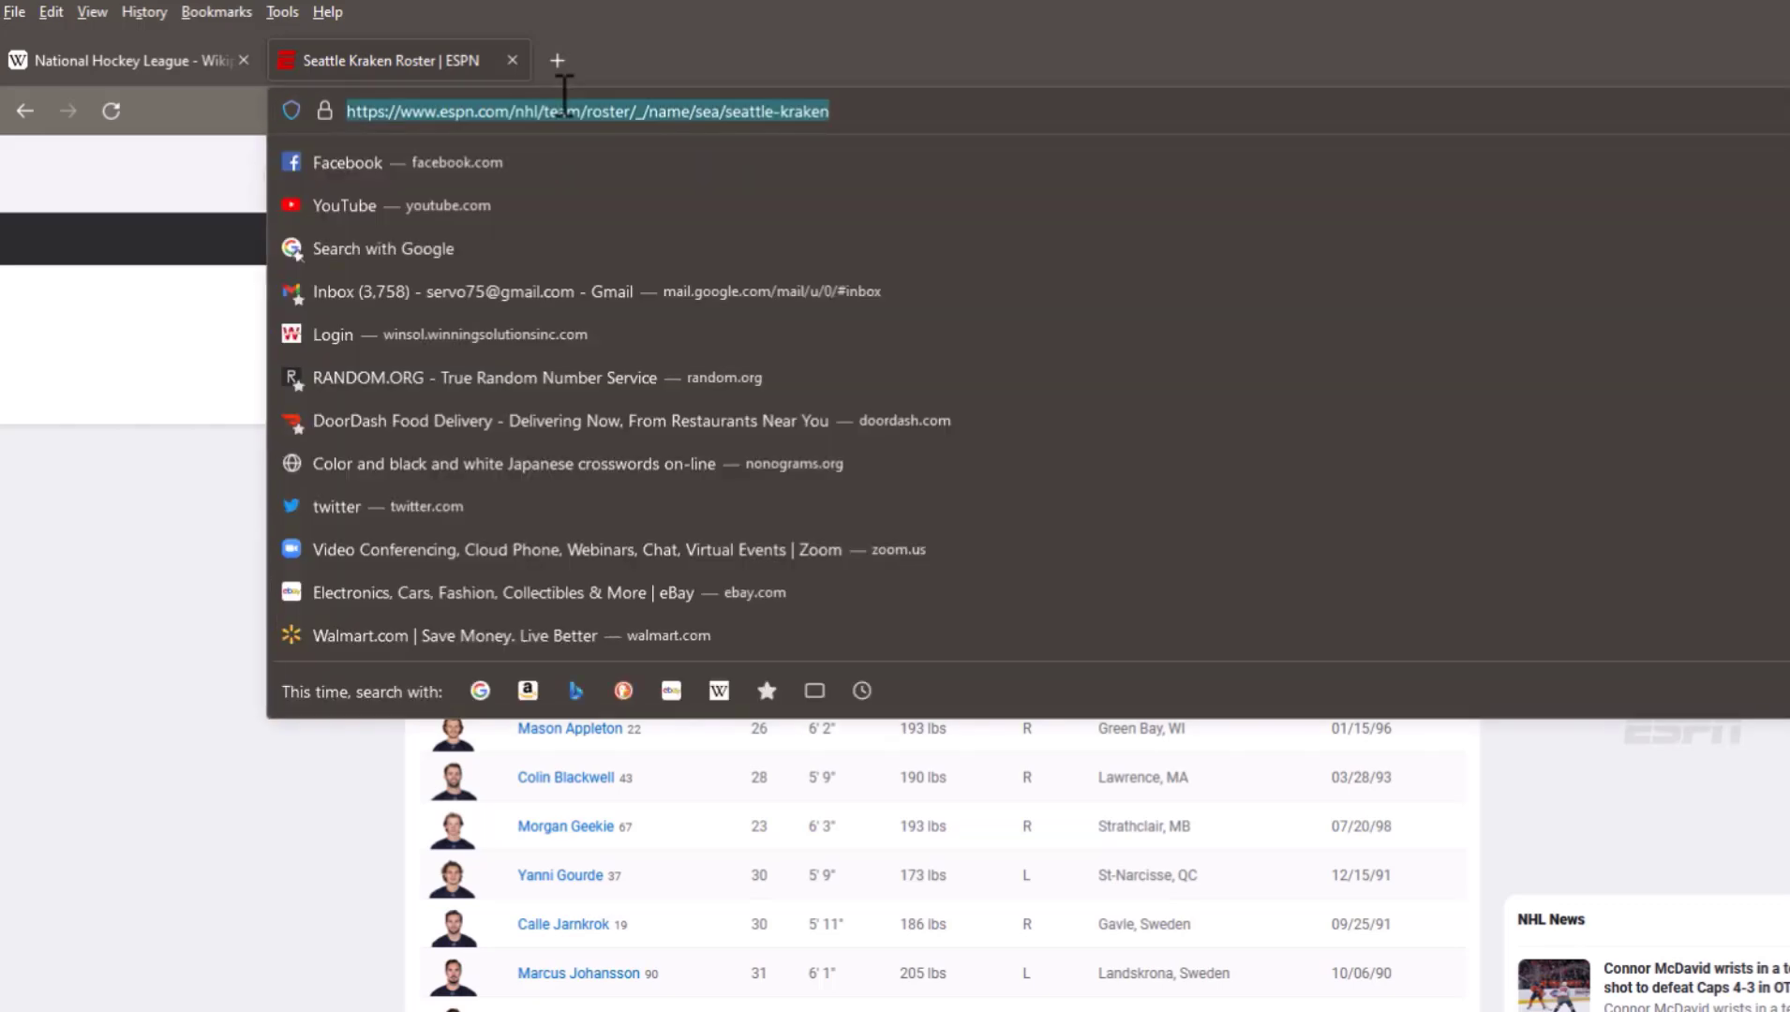
{"action": "type", "text": "roster new jersey devils"}
{"action": "key", "text": "Return"}
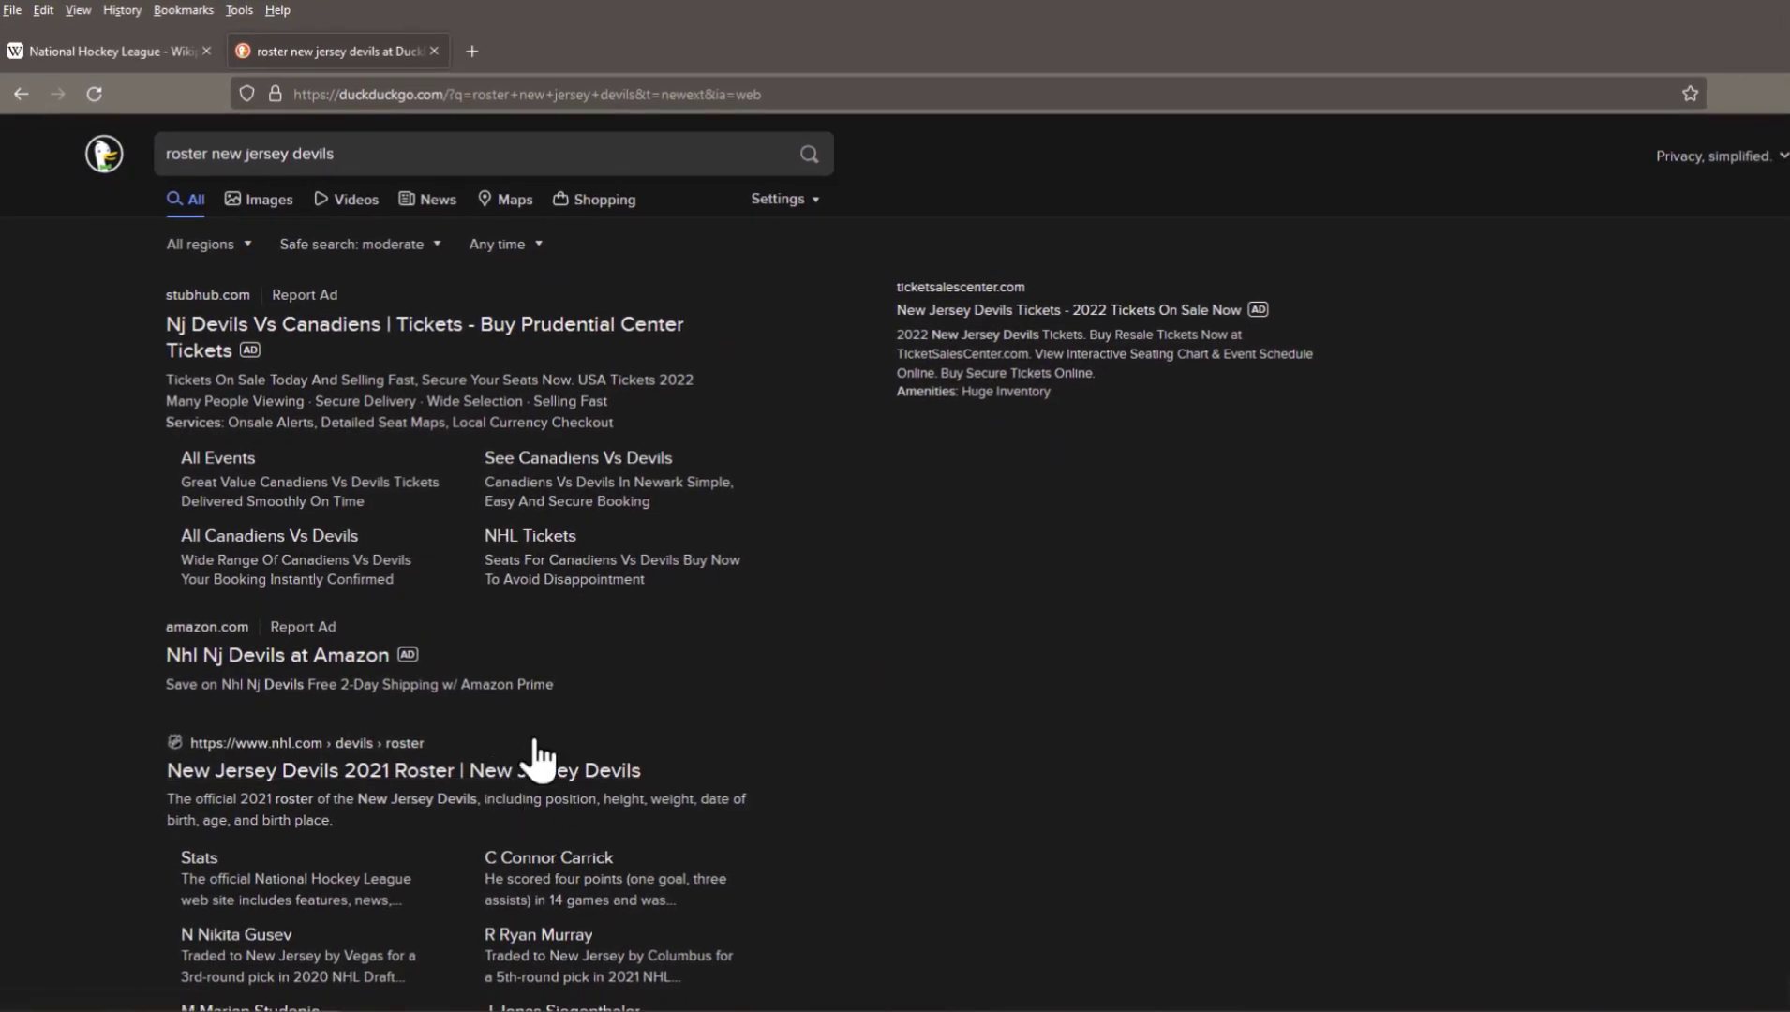
{"action": "left_click", "coordinate": [541, 772]}
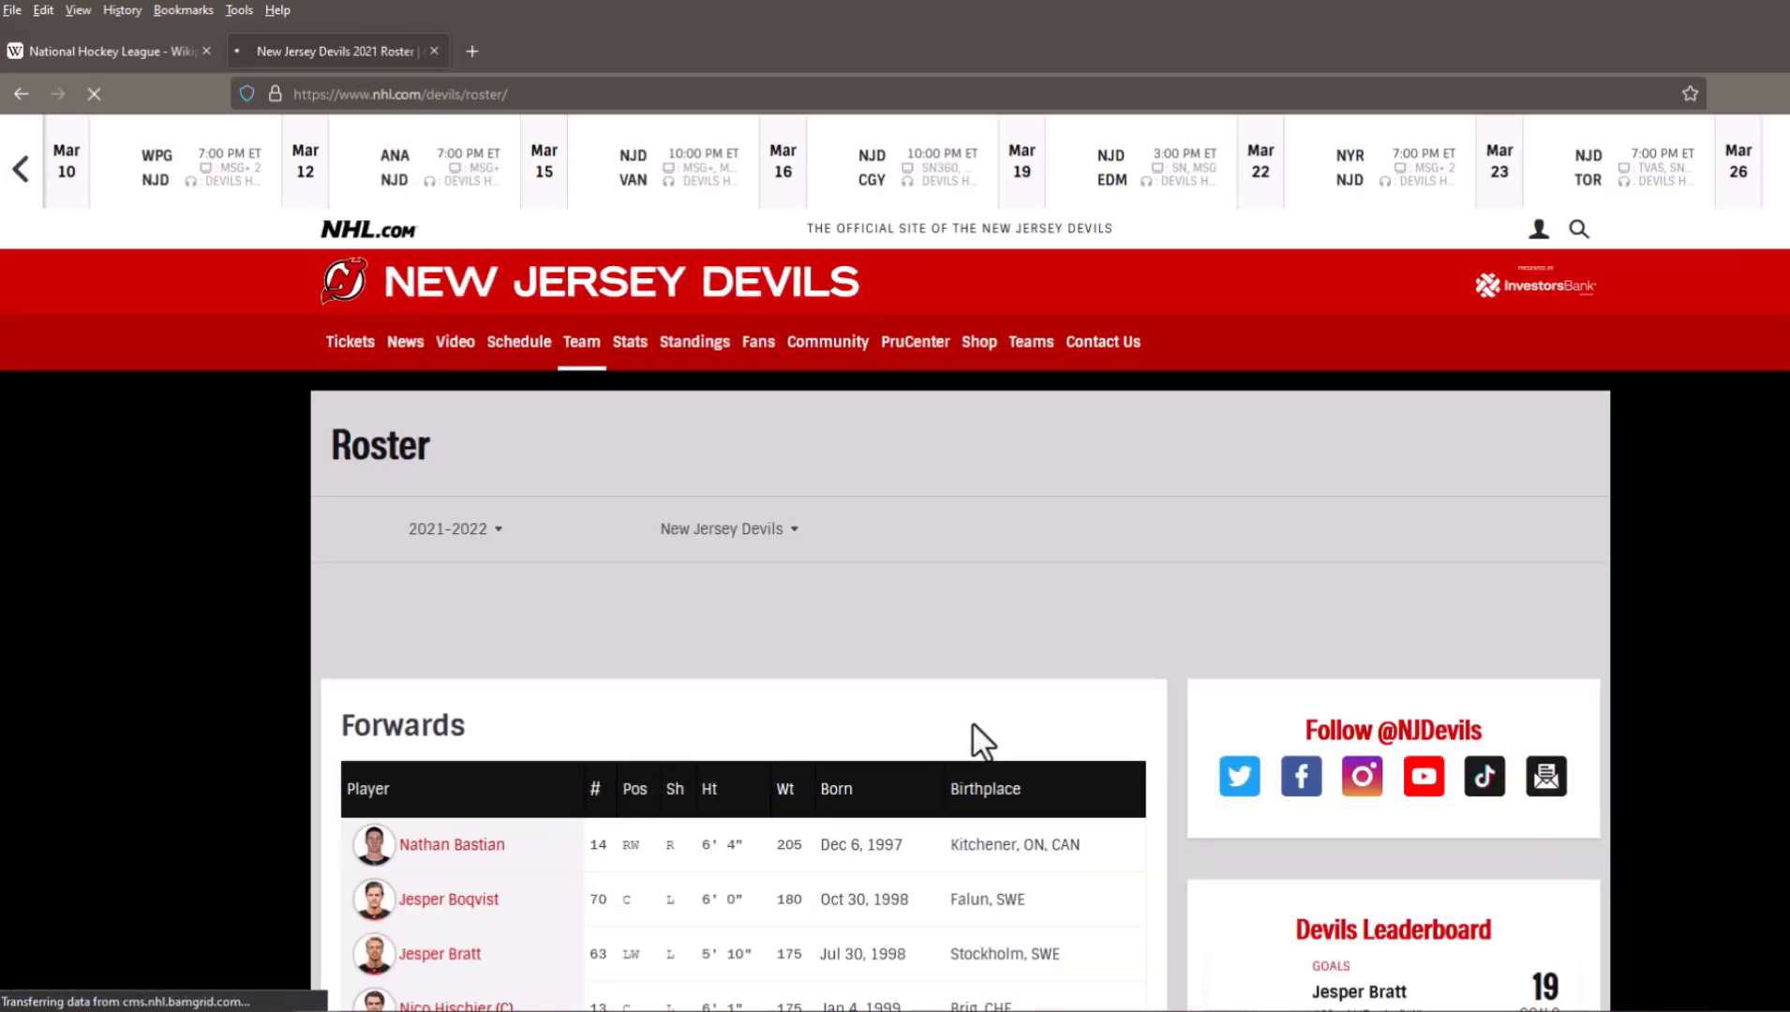
Step: Select and copy the Devils roster tables, from the Forwards header row down through the goalies
{"action": "scroll", "coordinate": [971, 740], "scroll_direction": "down", "scroll_amount": 7}
{"action": "scroll", "coordinate": [931, 488], "scroll_direction": "up", "scroll_amount": 7}
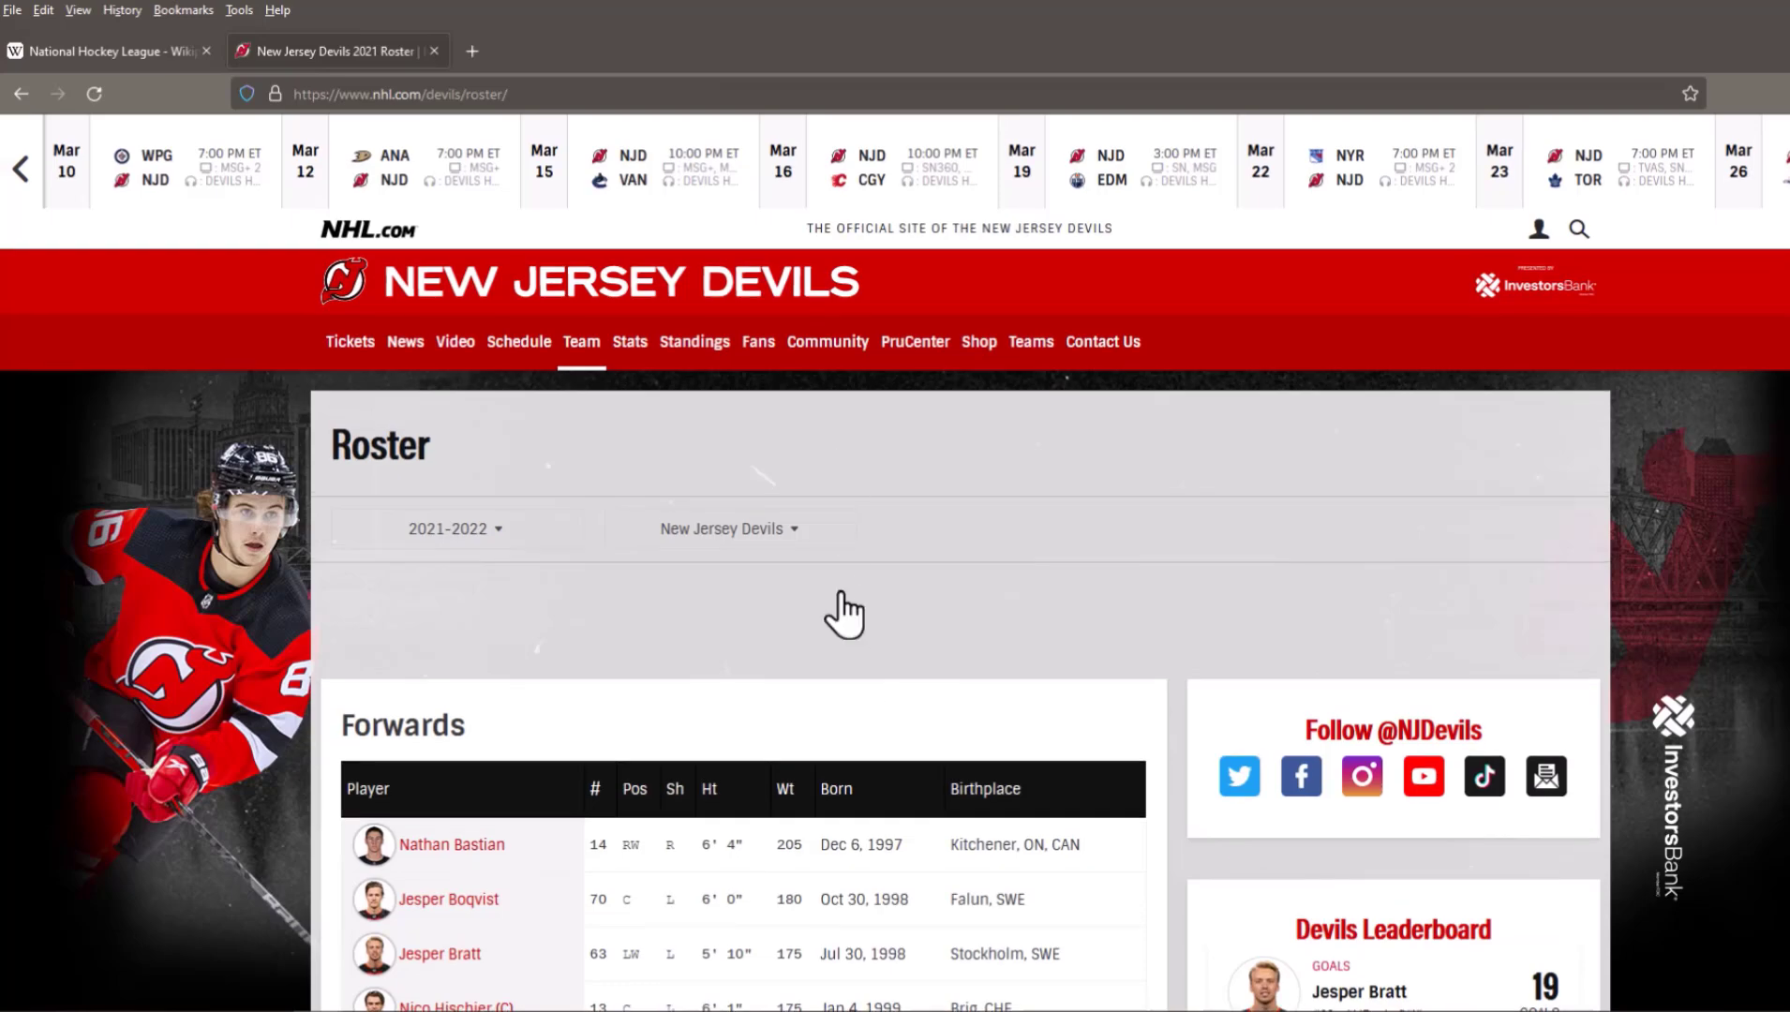
{"action": "scroll", "coordinate": [841, 600], "scroll_direction": "down", "scroll_amount": 6}
{"action": "scroll", "coordinate": [748, 683], "scroll_direction": "up", "scroll_amount": 4}
{"action": "left_click_drag", "start_coordinate": [347, 526], "coordinate": [1131, 993]}
{"action": "scroll", "coordinate": [938, 656], "scroll_direction": "down", "scroll_amount": 5}
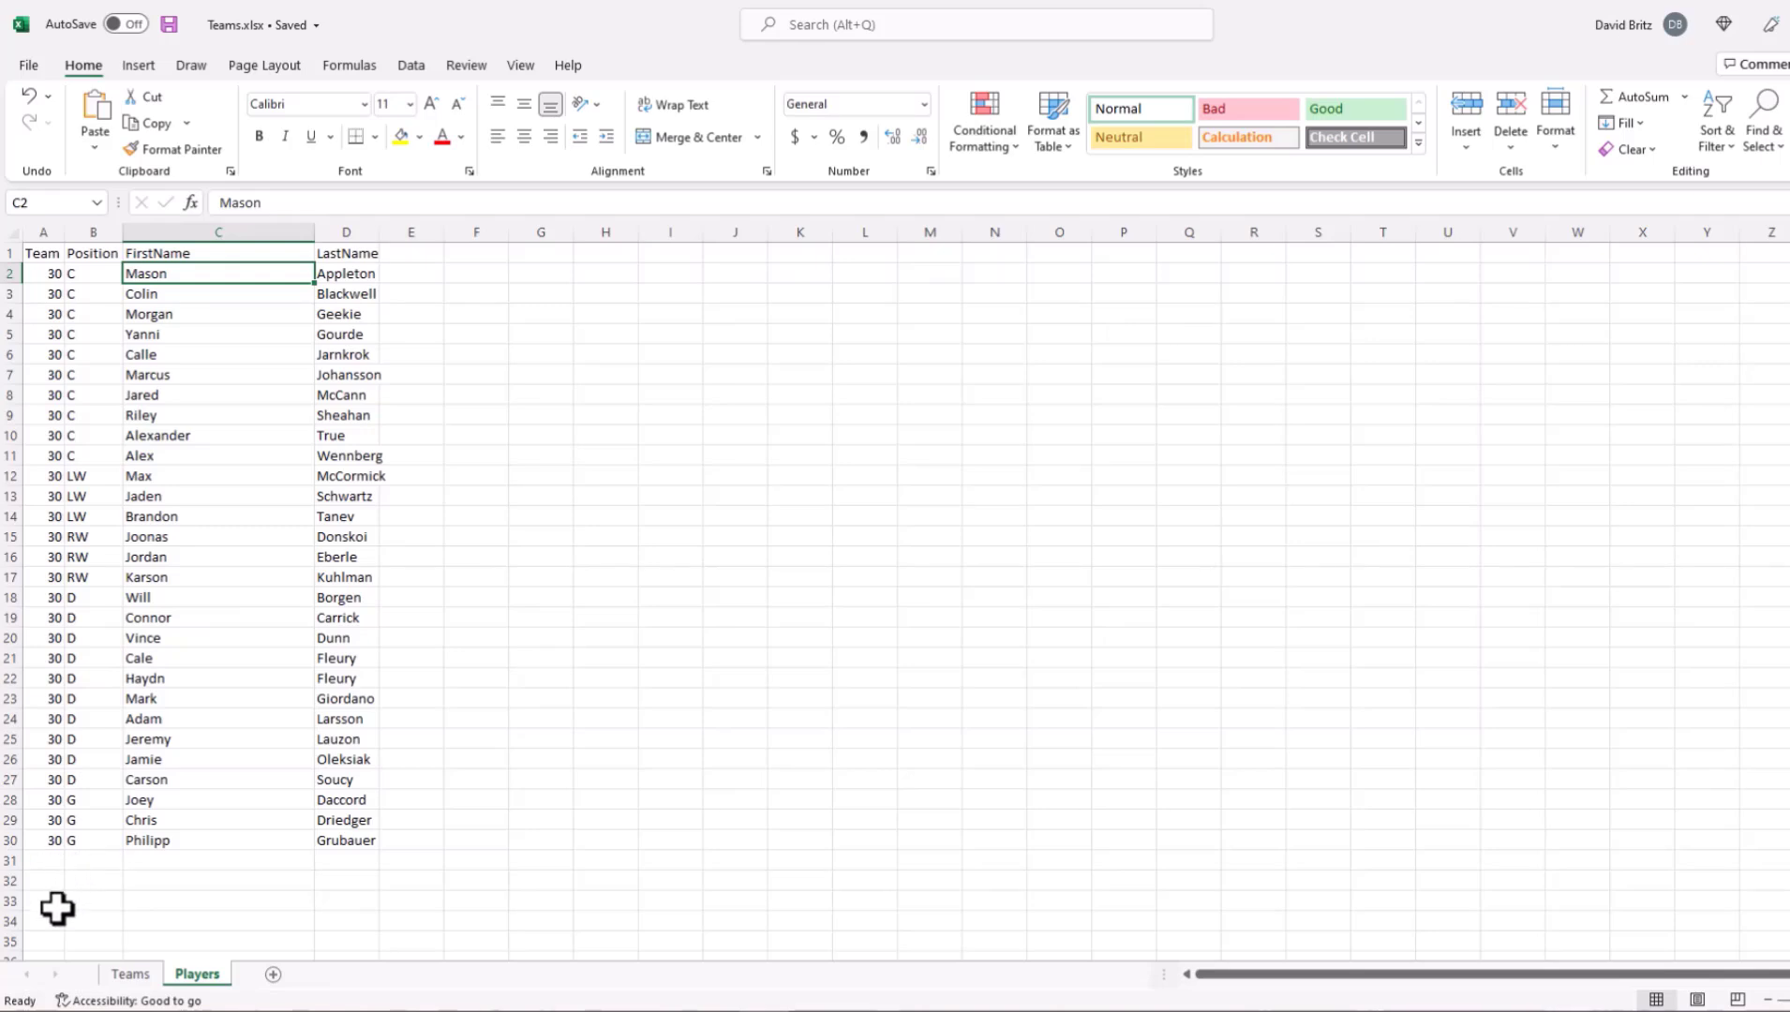
Step: Switch to Teams.xlsx in Excel, add a new sheet, and paste the roster at A1 matching the destination formatting
{"action": "left_click", "coordinate": [273, 975]}
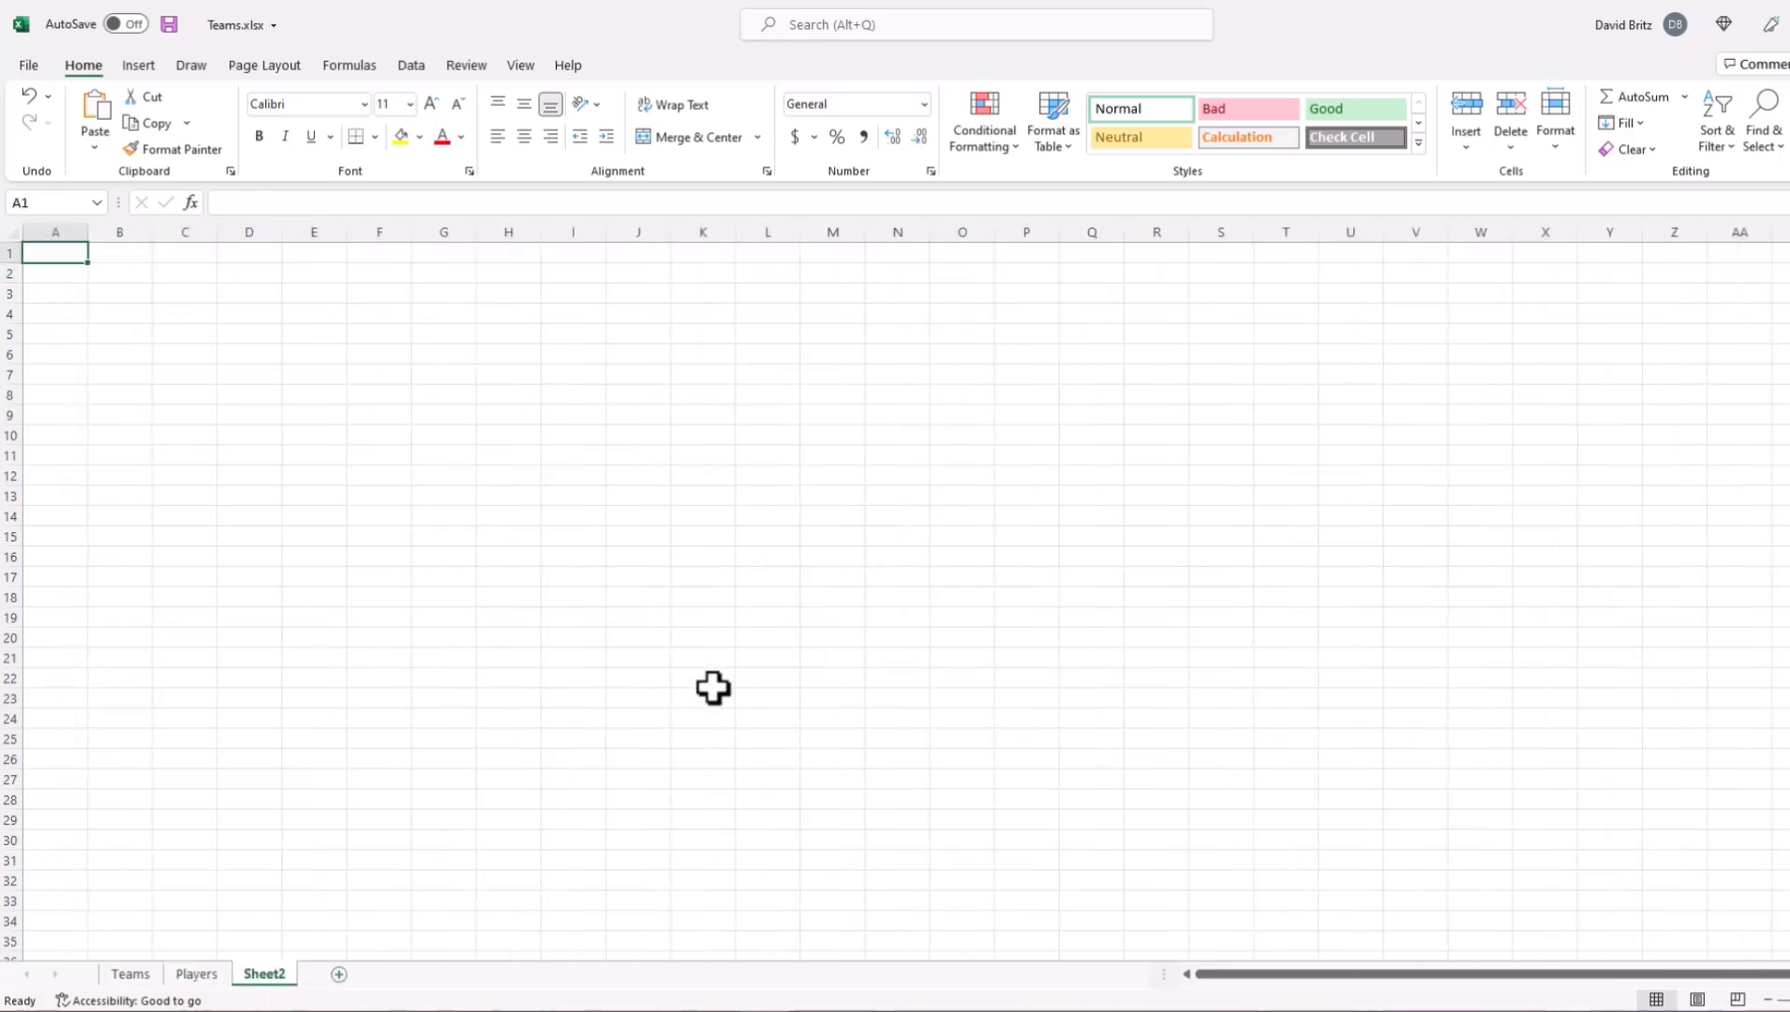
{"action": "left_click", "coordinate": [714, 687]}
{"action": "left_click", "coordinate": [43, 255]}
{"action": "right_click", "coordinate": [43, 255]}
{"action": "left_click", "coordinate": [126, 358]}
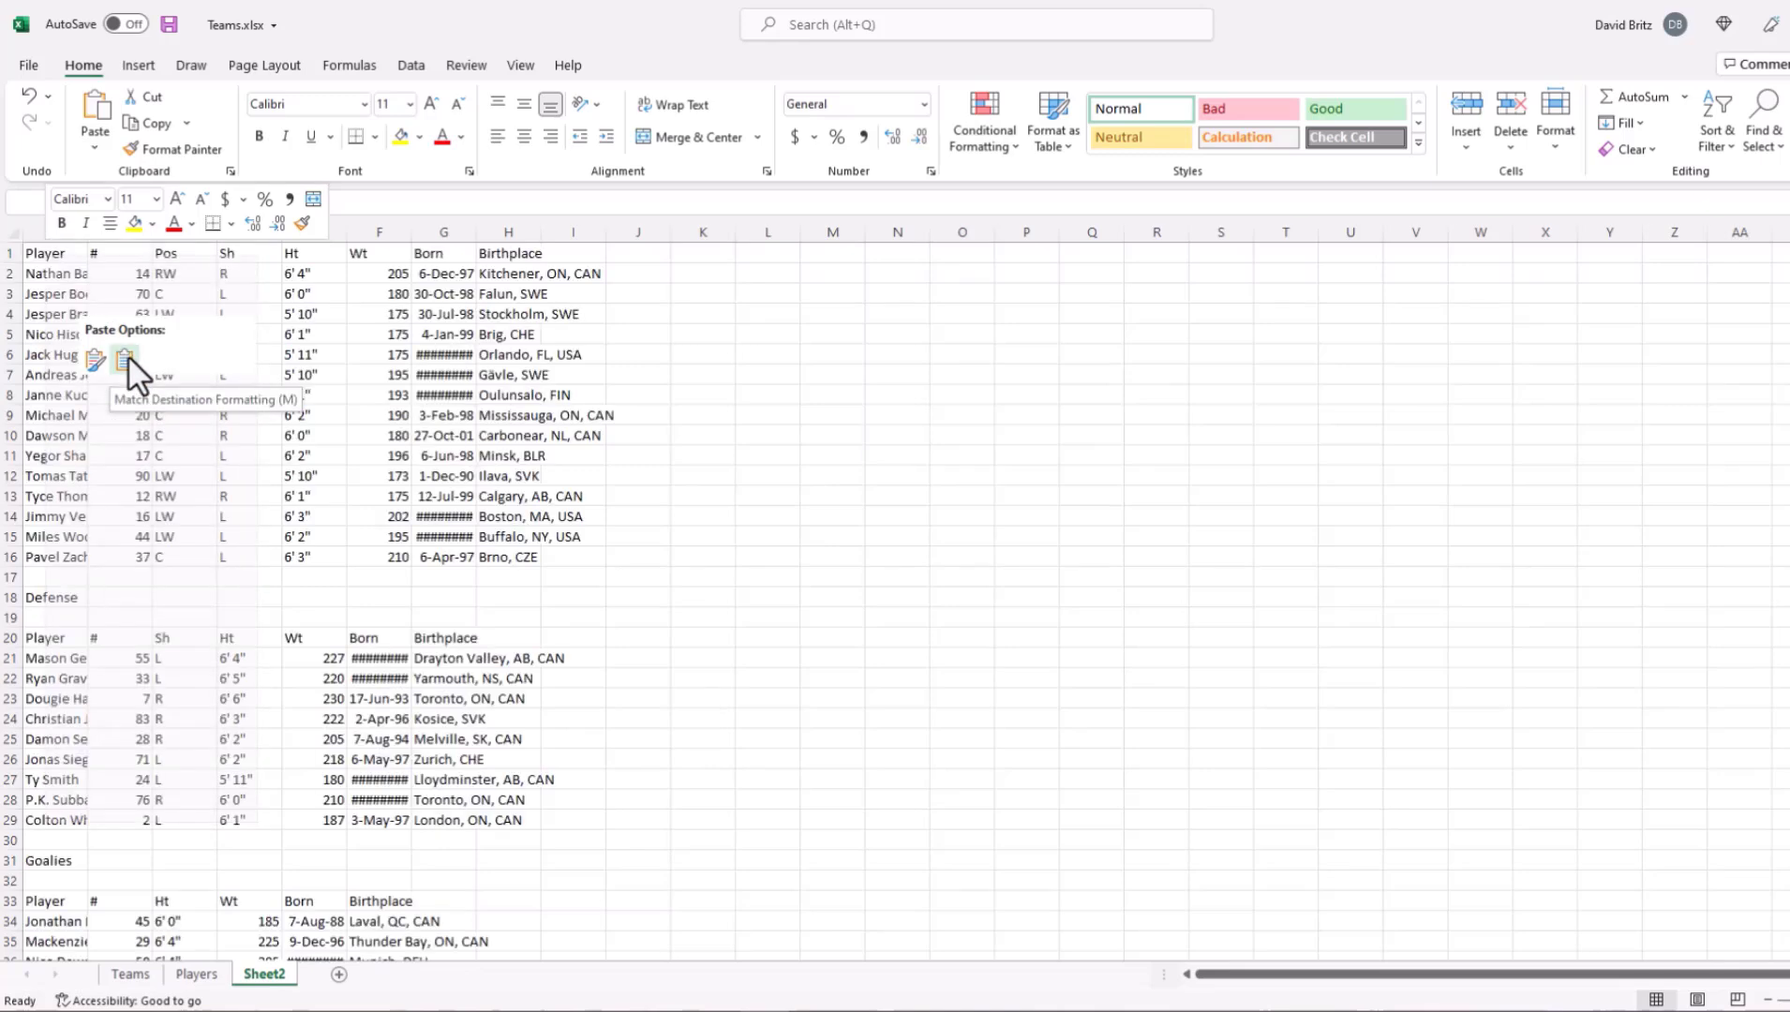
{"action": "left_click", "coordinate": [128, 355]}
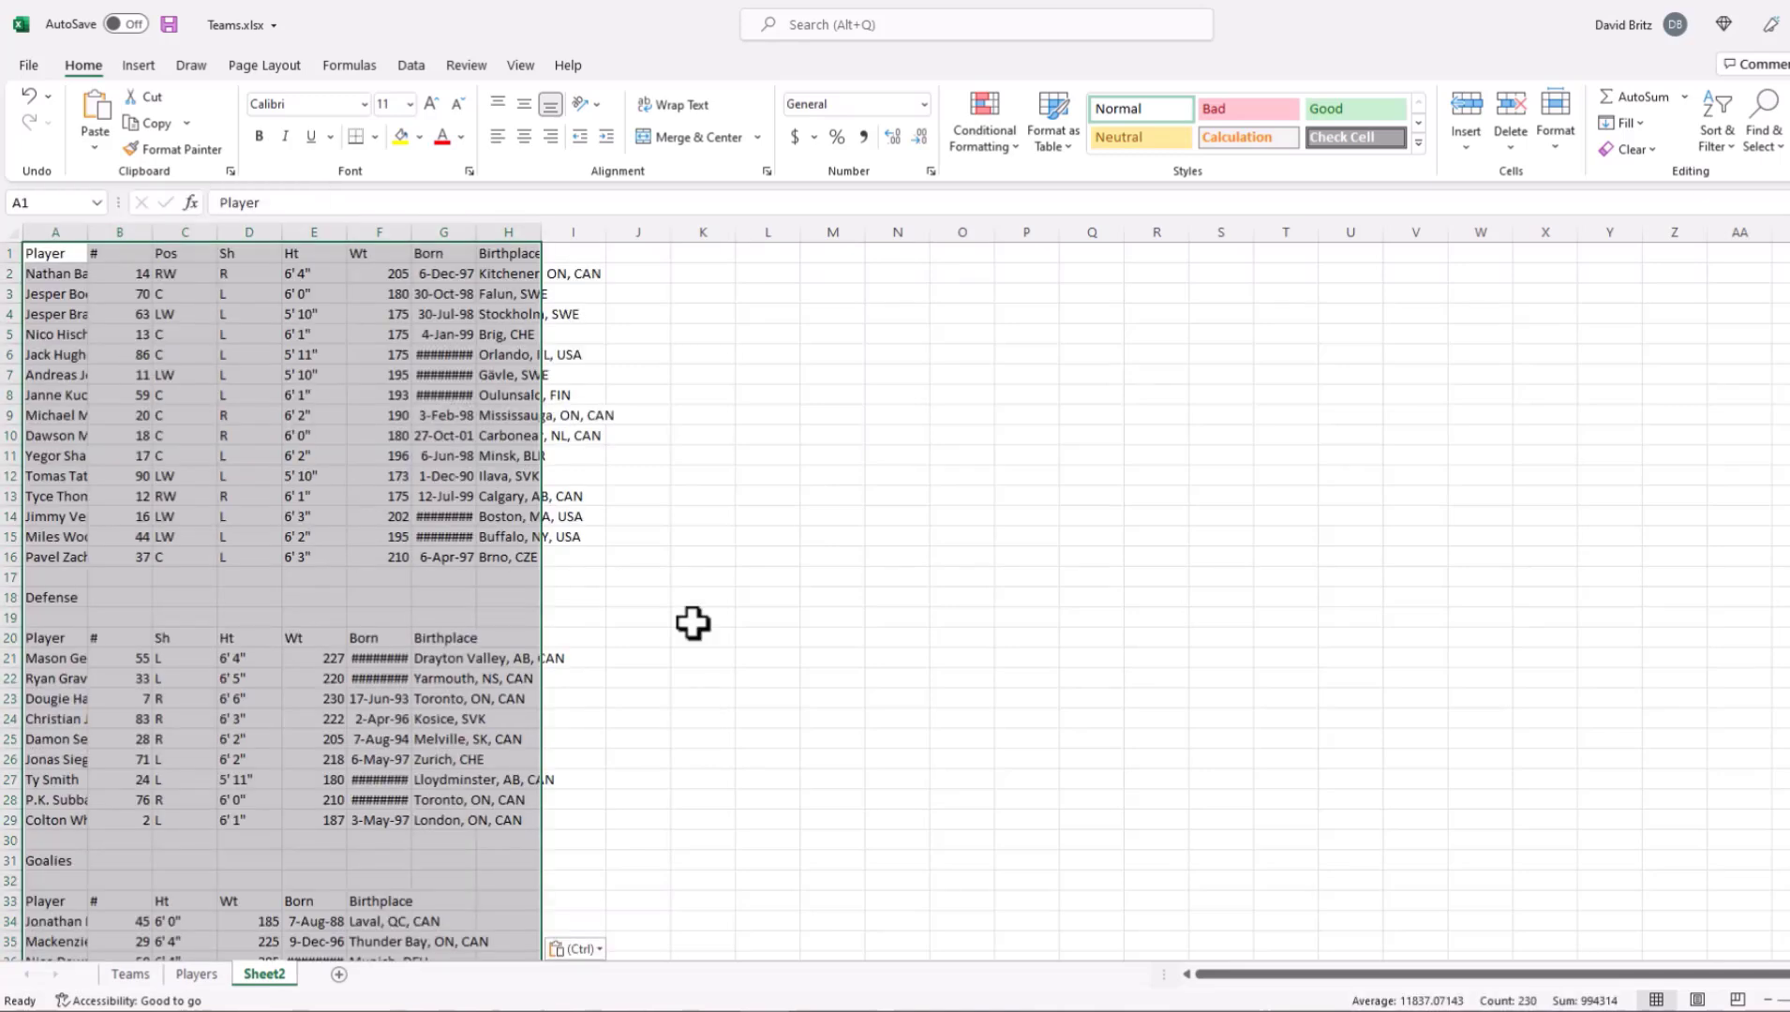
Step: Fit column A's width to the player names and review the pasted forwards, defense and goalies data
{"action": "left_click", "coordinate": [768, 657]}
{"action": "double_click", "coordinate": [95, 228]}
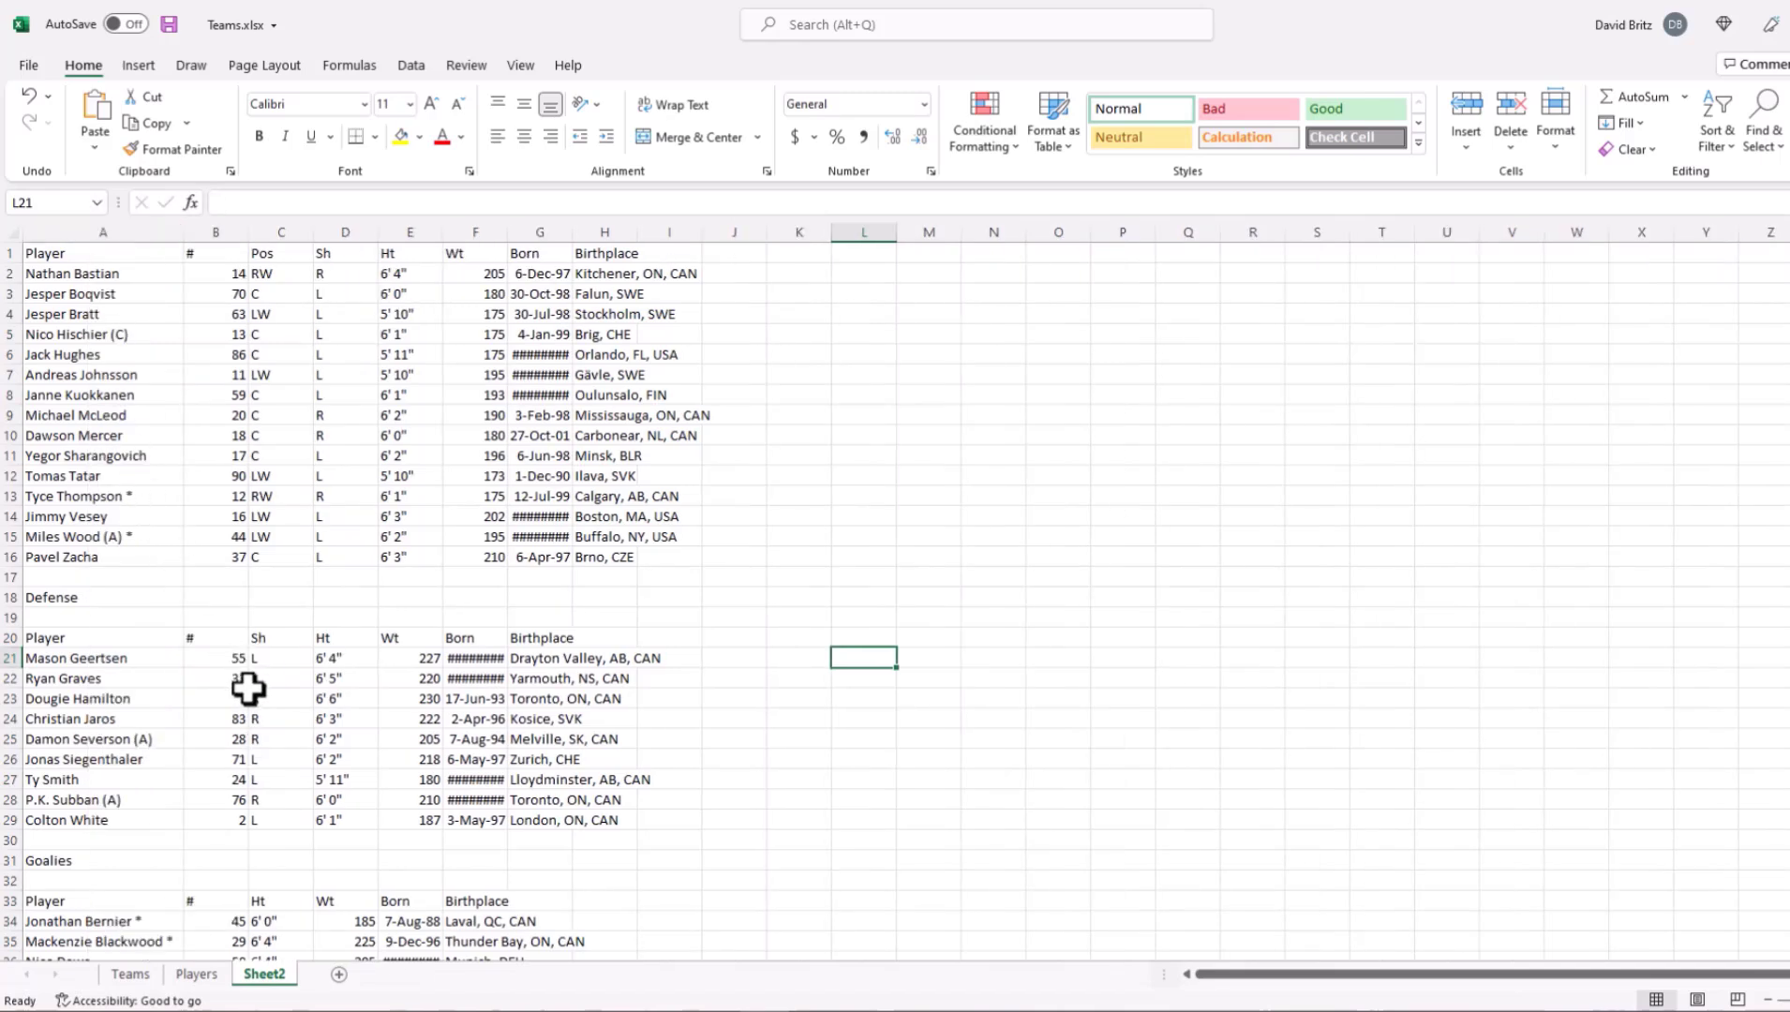
{"action": "left_click", "coordinate": [143, 331]}
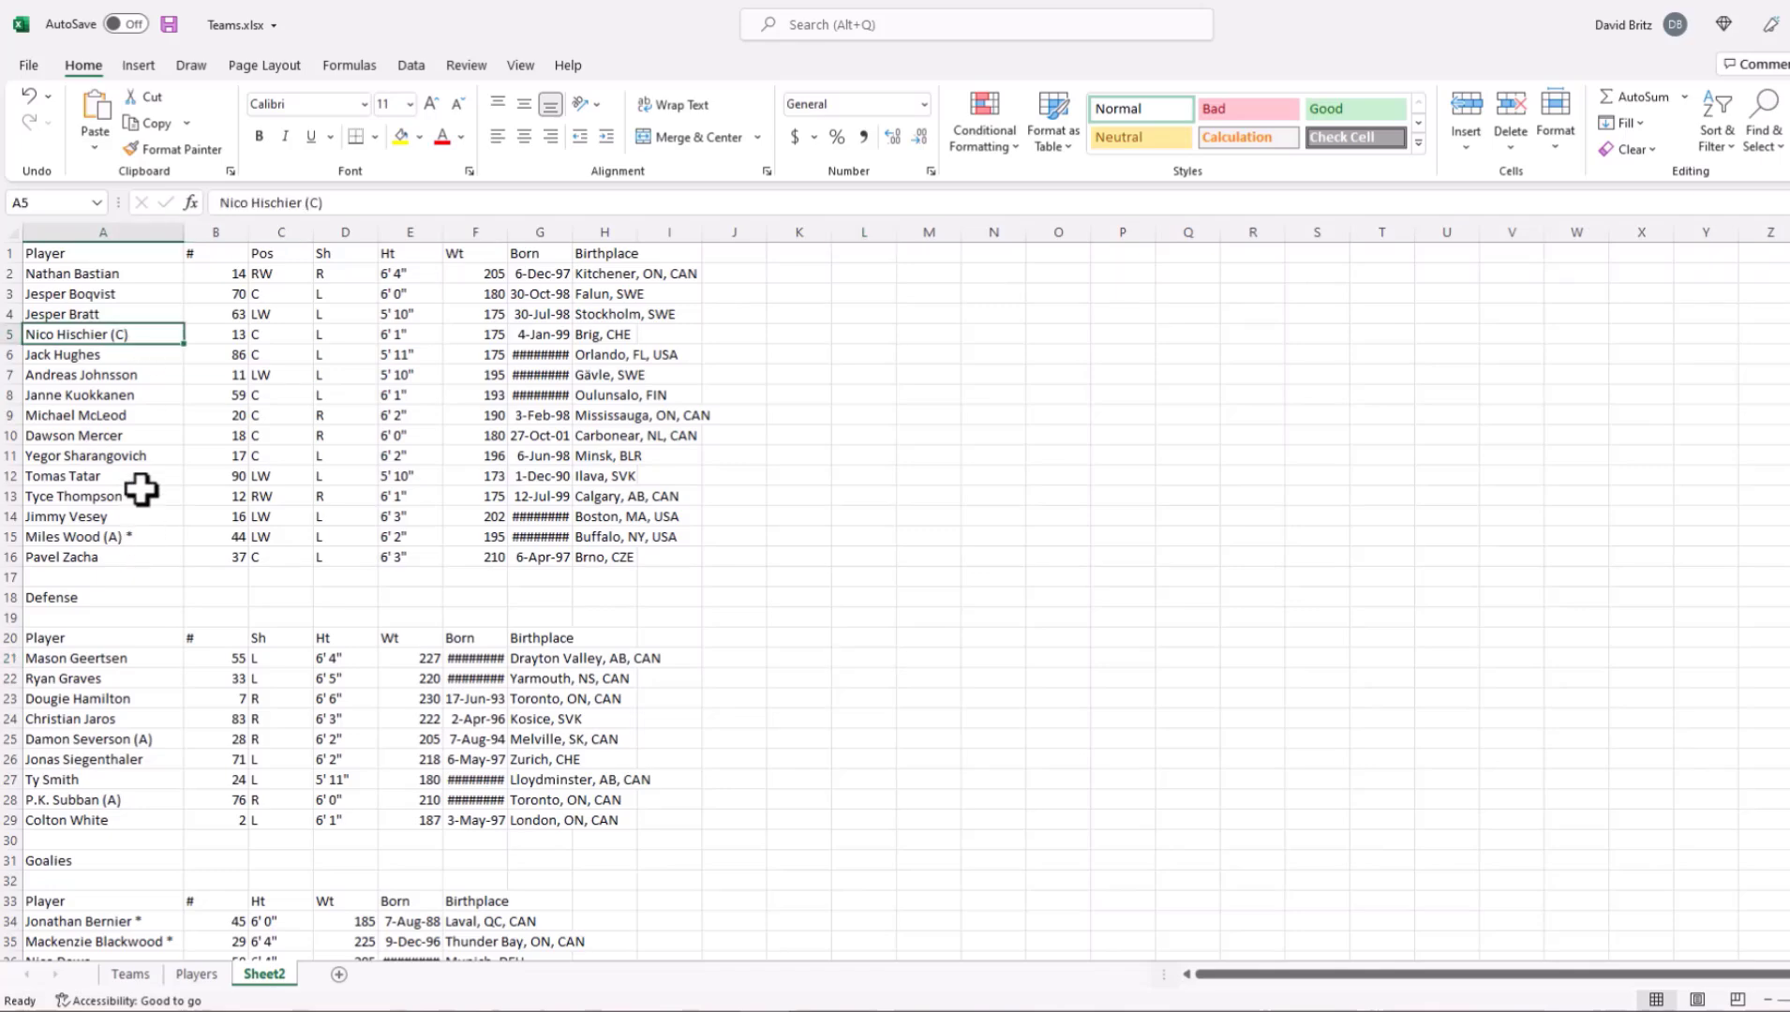
{"action": "scroll", "coordinate": [372, 688], "scroll_direction": "down", "scroll_amount": 11}
{"action": "scroll", "coordinate": [371, 685], "scroll_direction": "up", "scroll_amount": 7}
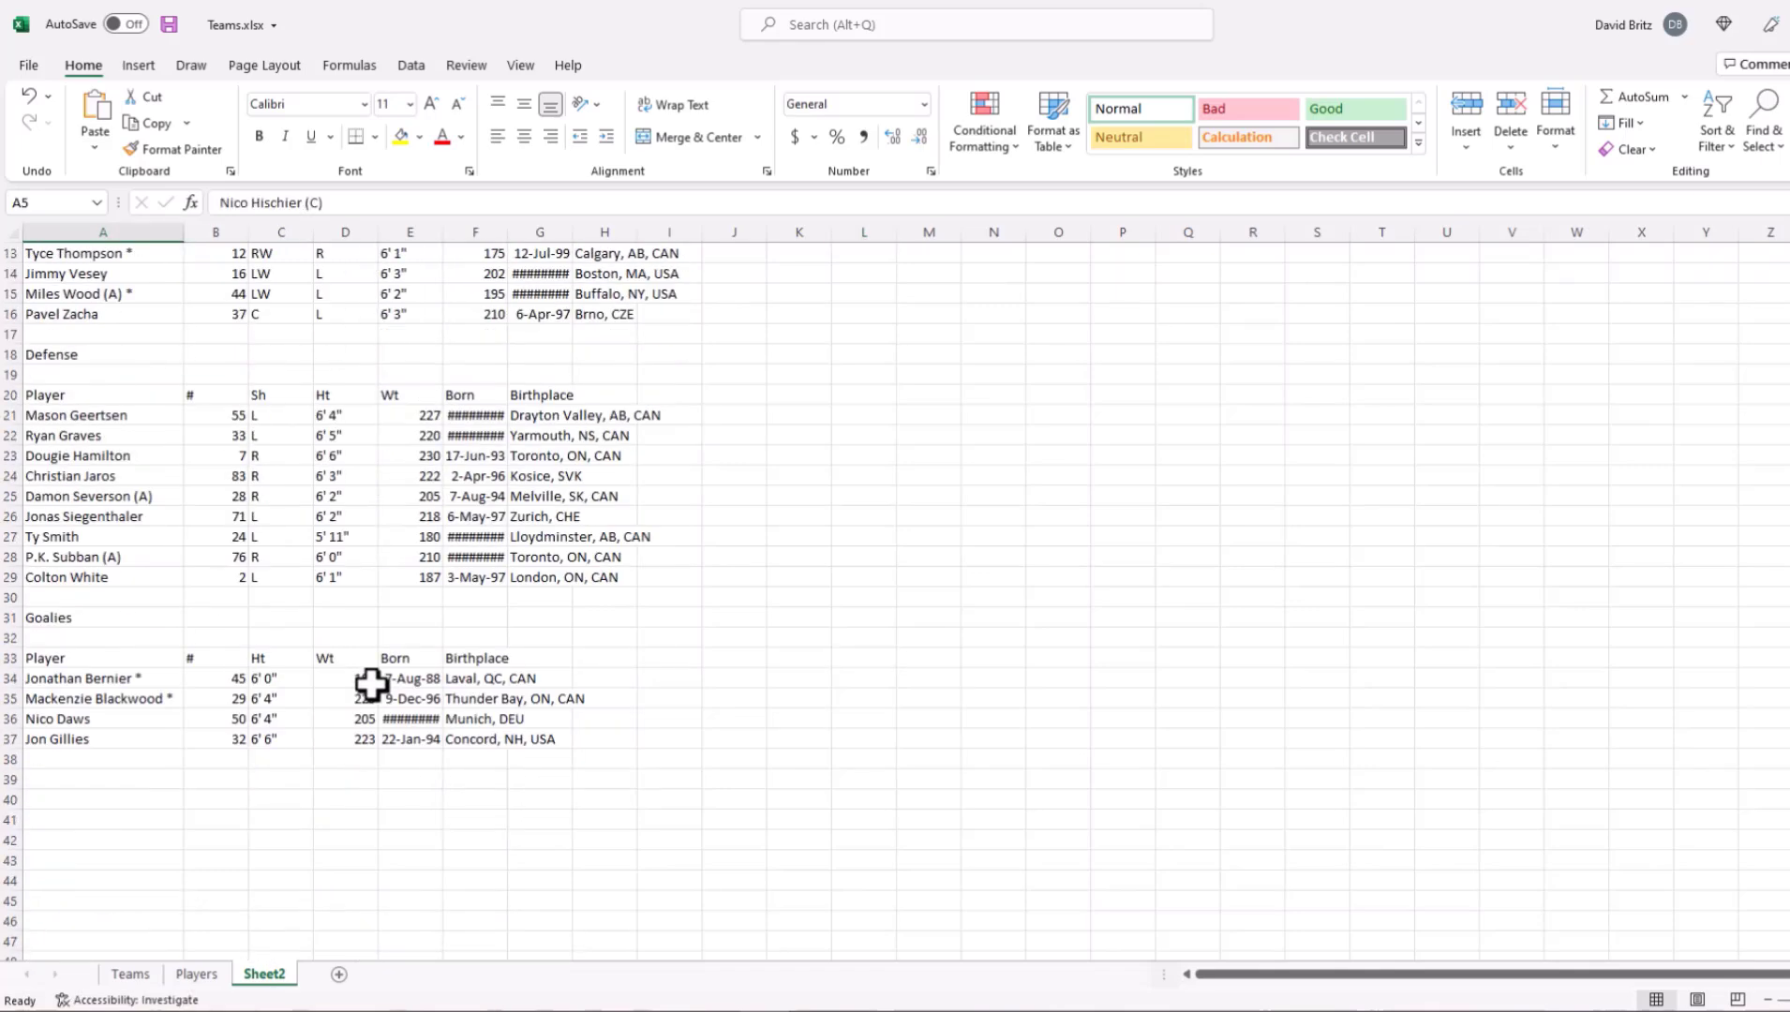
{"action": "scroll", "coordinate": [372, 686], "scroll_direction": "up", "scroll_amount": 4}
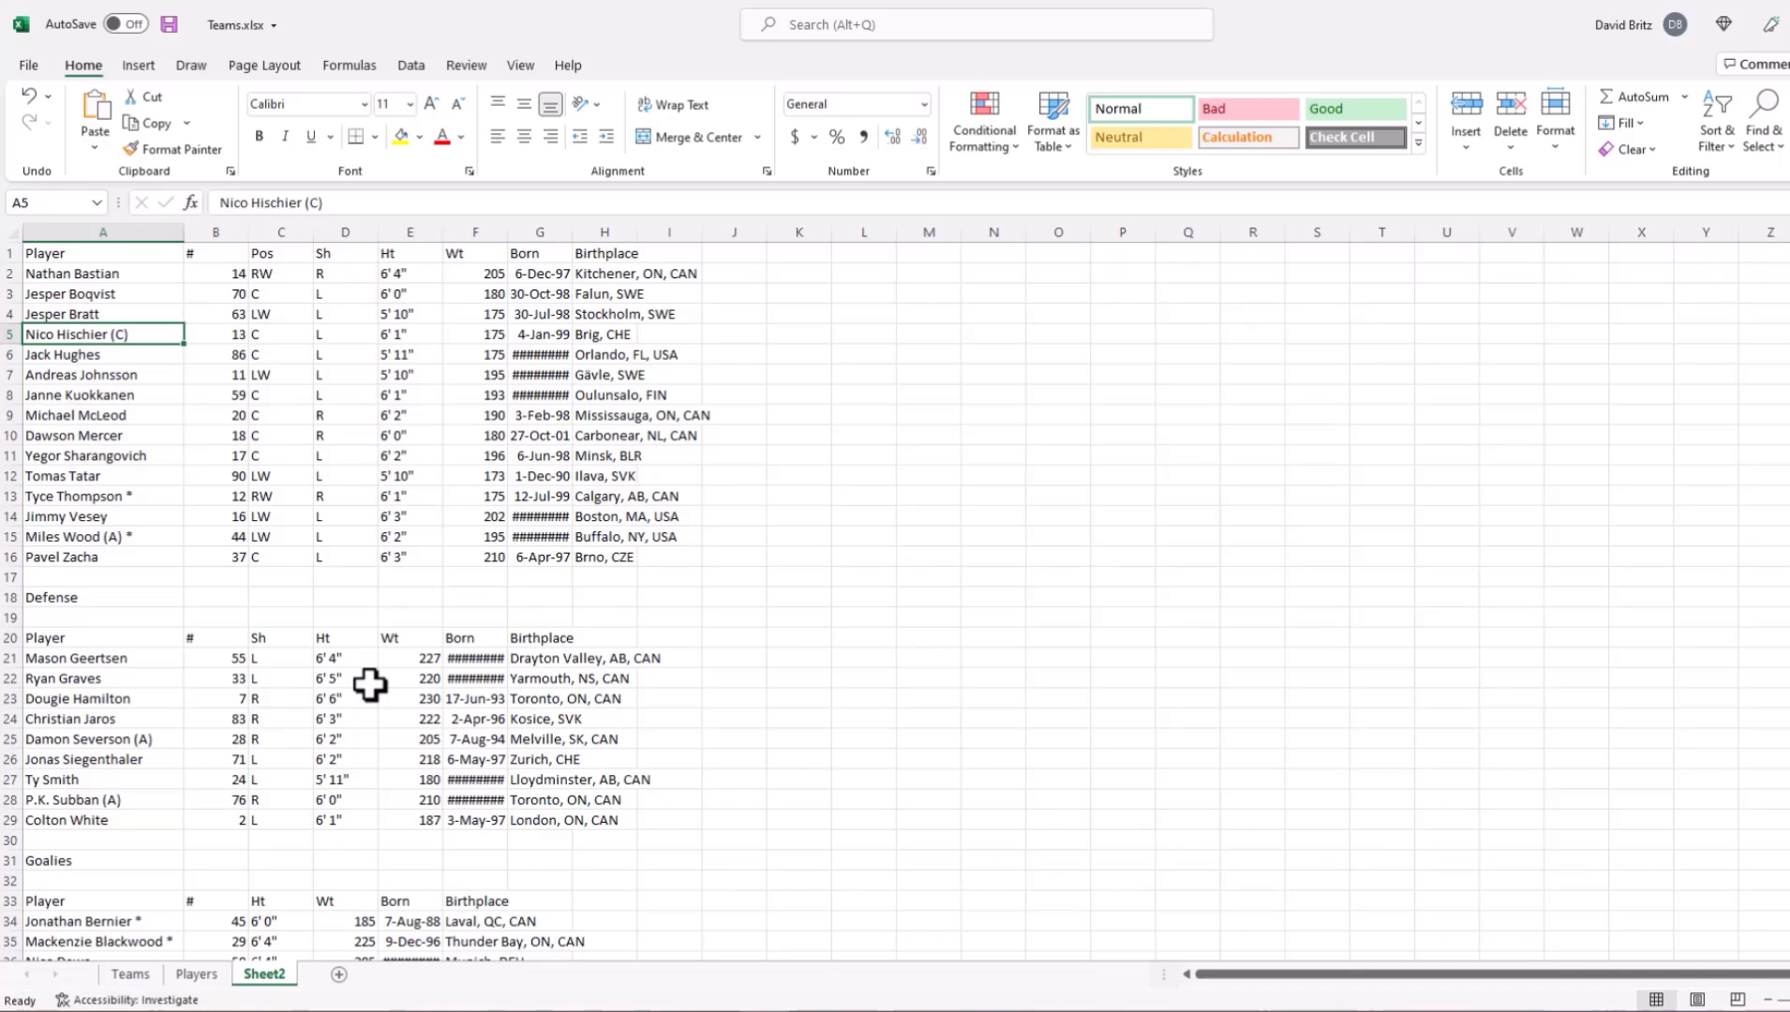
{"action": "left_click", "coordinate": [232, 332]}
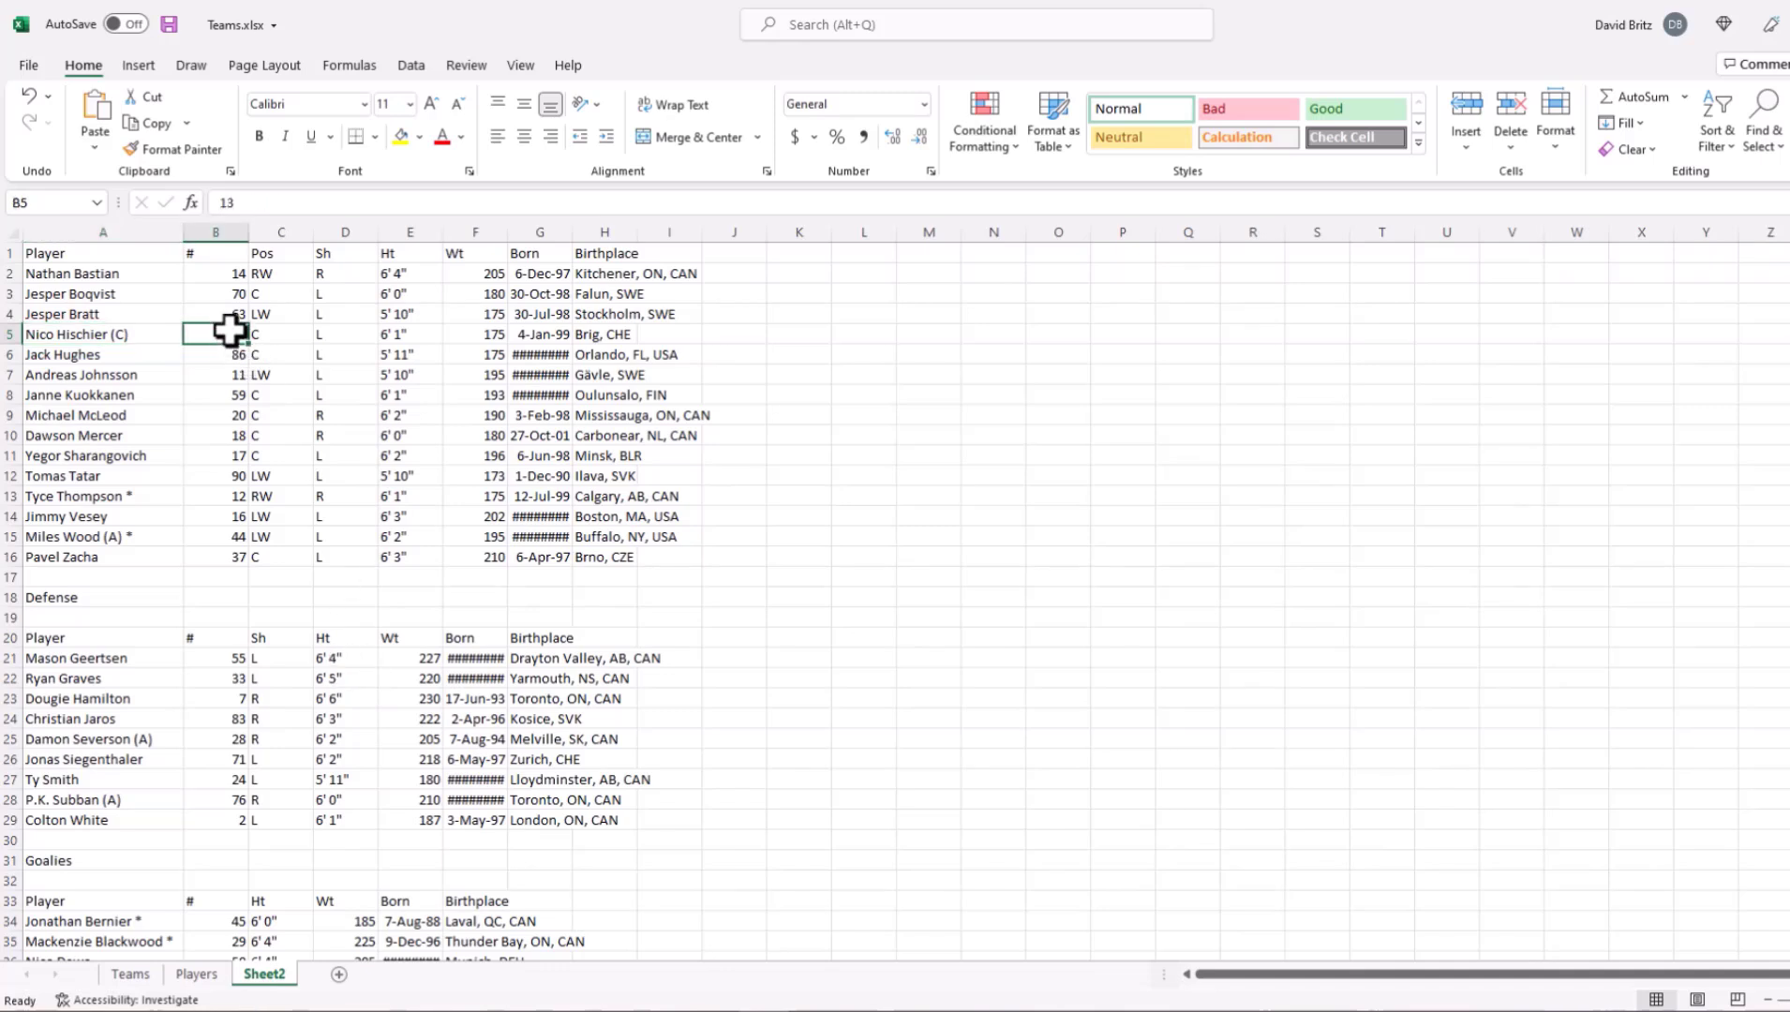
{"action": "left_click", "coordinate": [258, 248]}
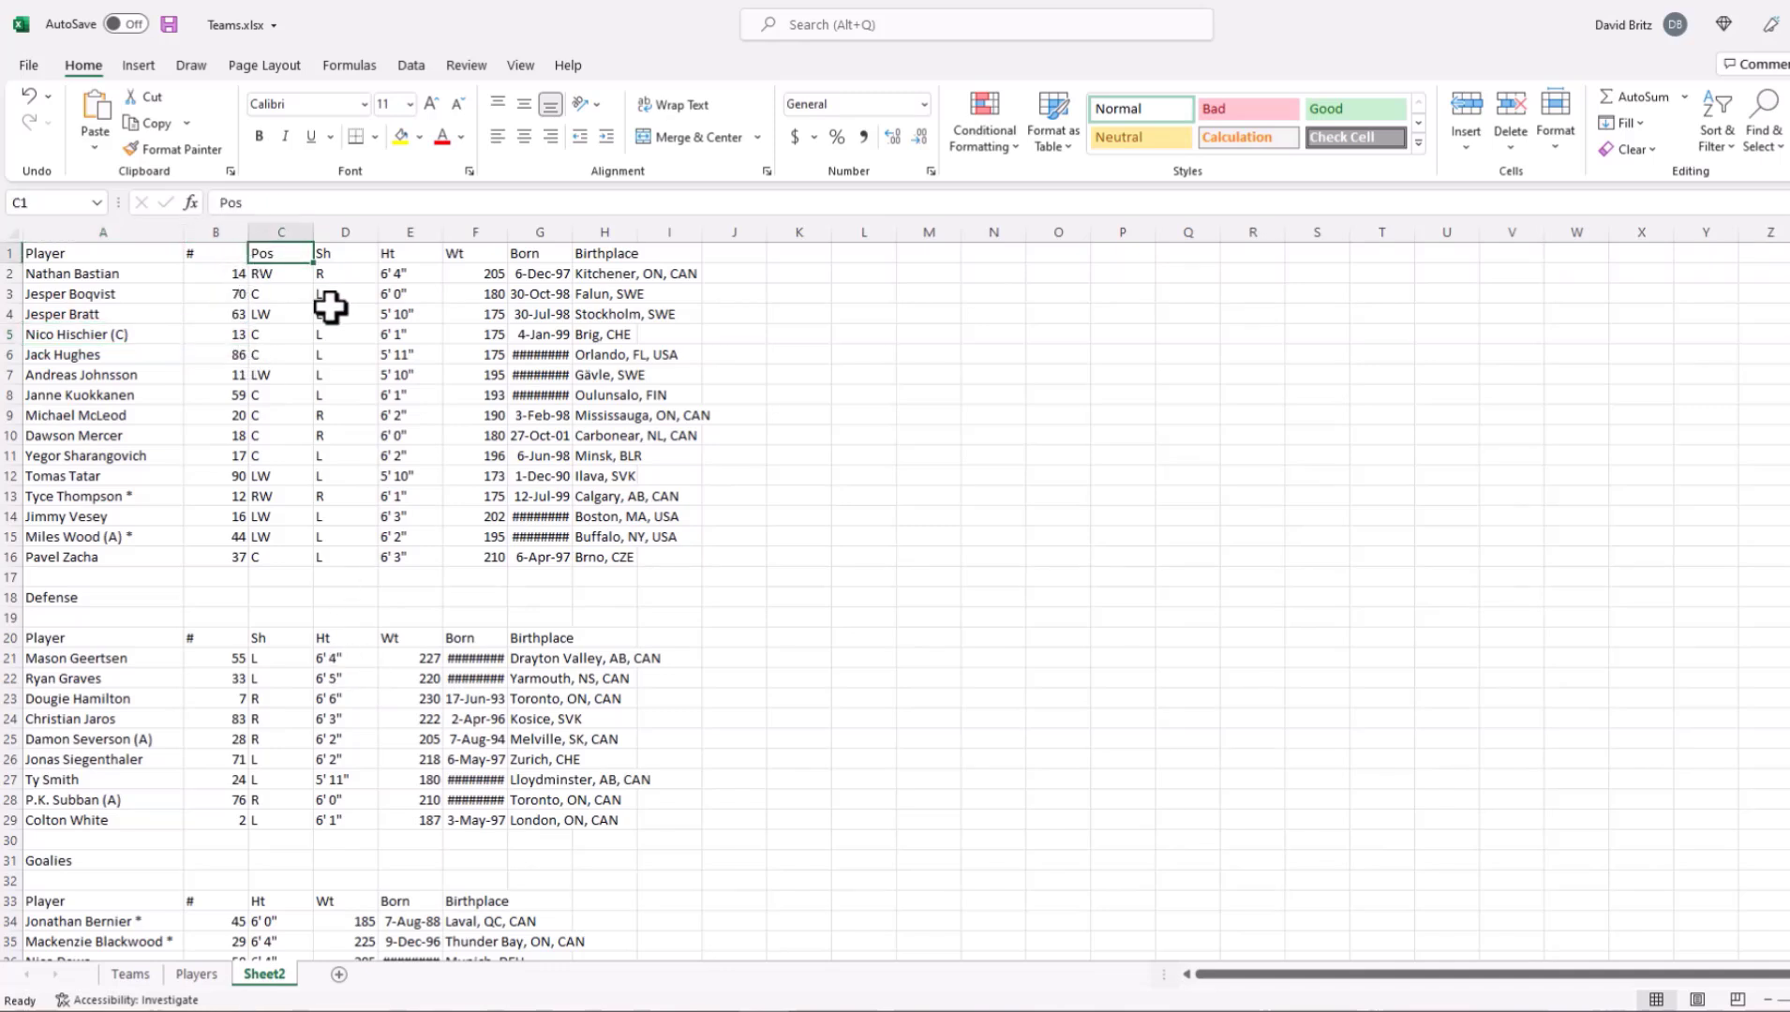
Step: Delete the jersey number column B from the pasted roster
{"action": "left_click", "coordinate": [198, 253]}
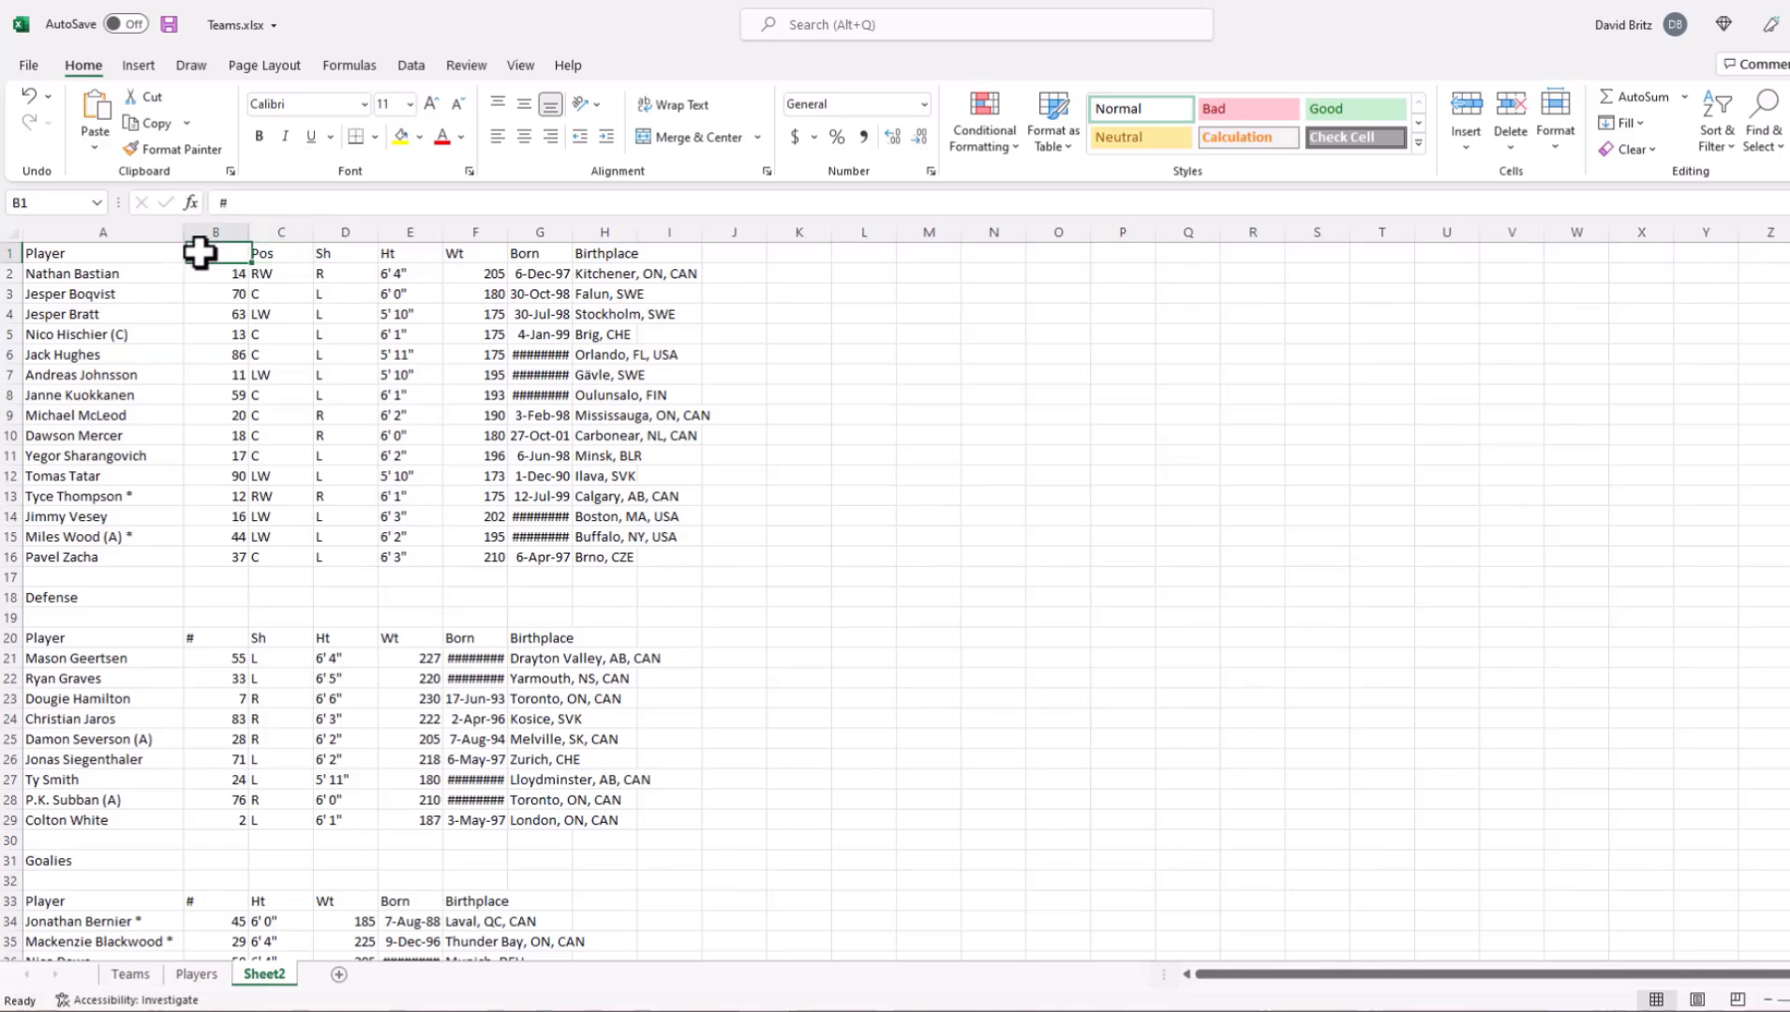
{"action": "left_click", "coordinate": [217, 232]}
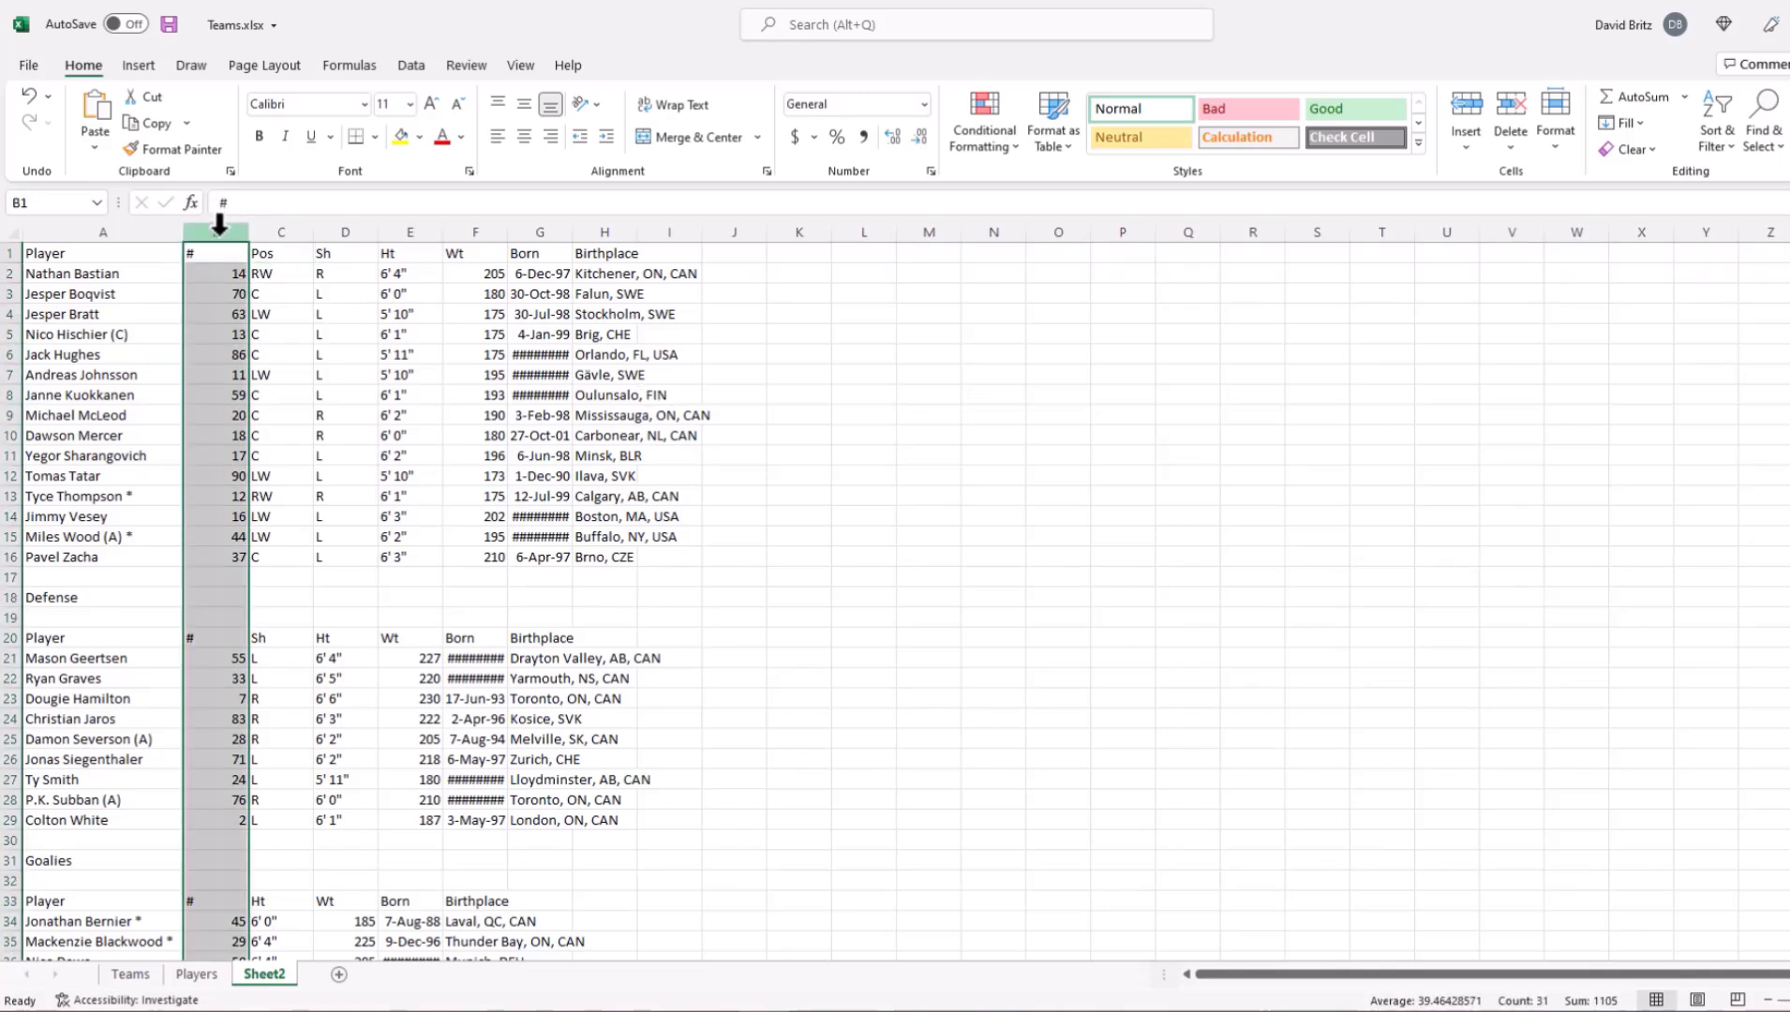
{"action": "right_click", "coordinate": [219, 234]}
{"action": "left_click", "coordinate": [281, 431]}
{"action": "left_click", "coordinate": [743, 679]}
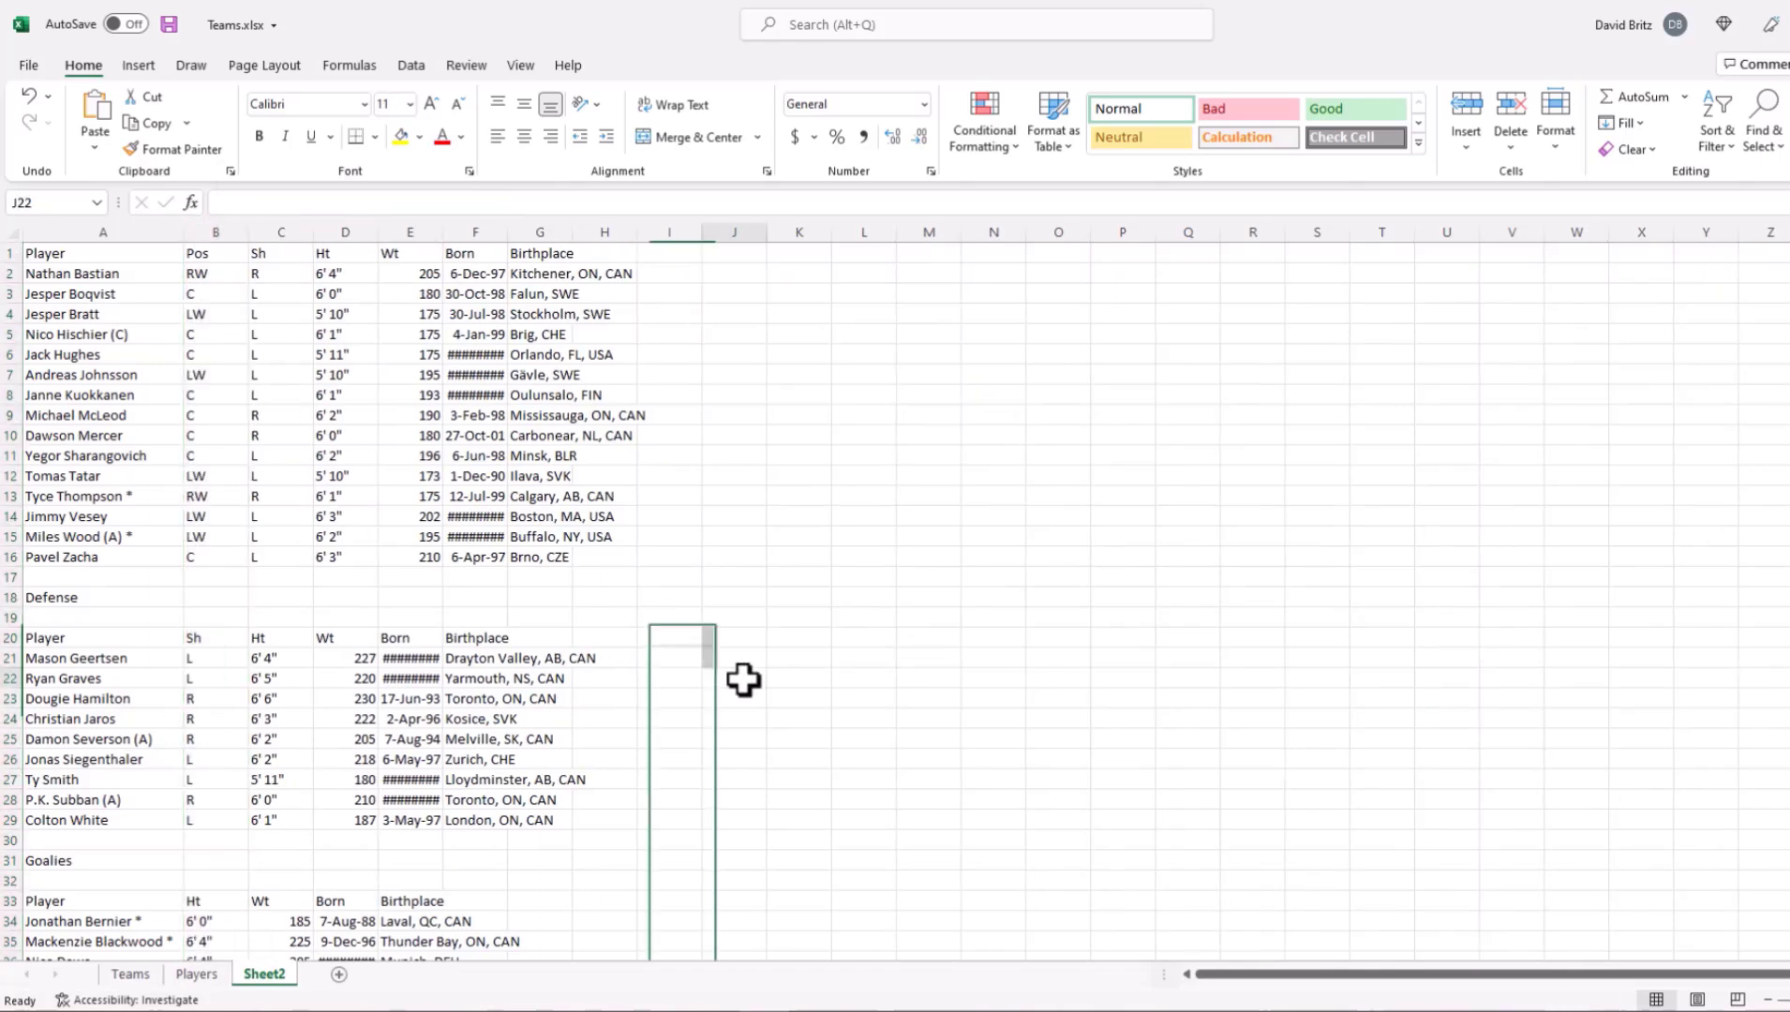
Step: Delete columns C through J, leaving only the Player and Pos columns
{"action": "left_click", "coordinate": [264, 225]}
{"action": "left_click_drag", "start_coordinate": [263, 225], "coordinate": [712, 252]}
{"action": "right_click", "coordinate": [598, 227]}
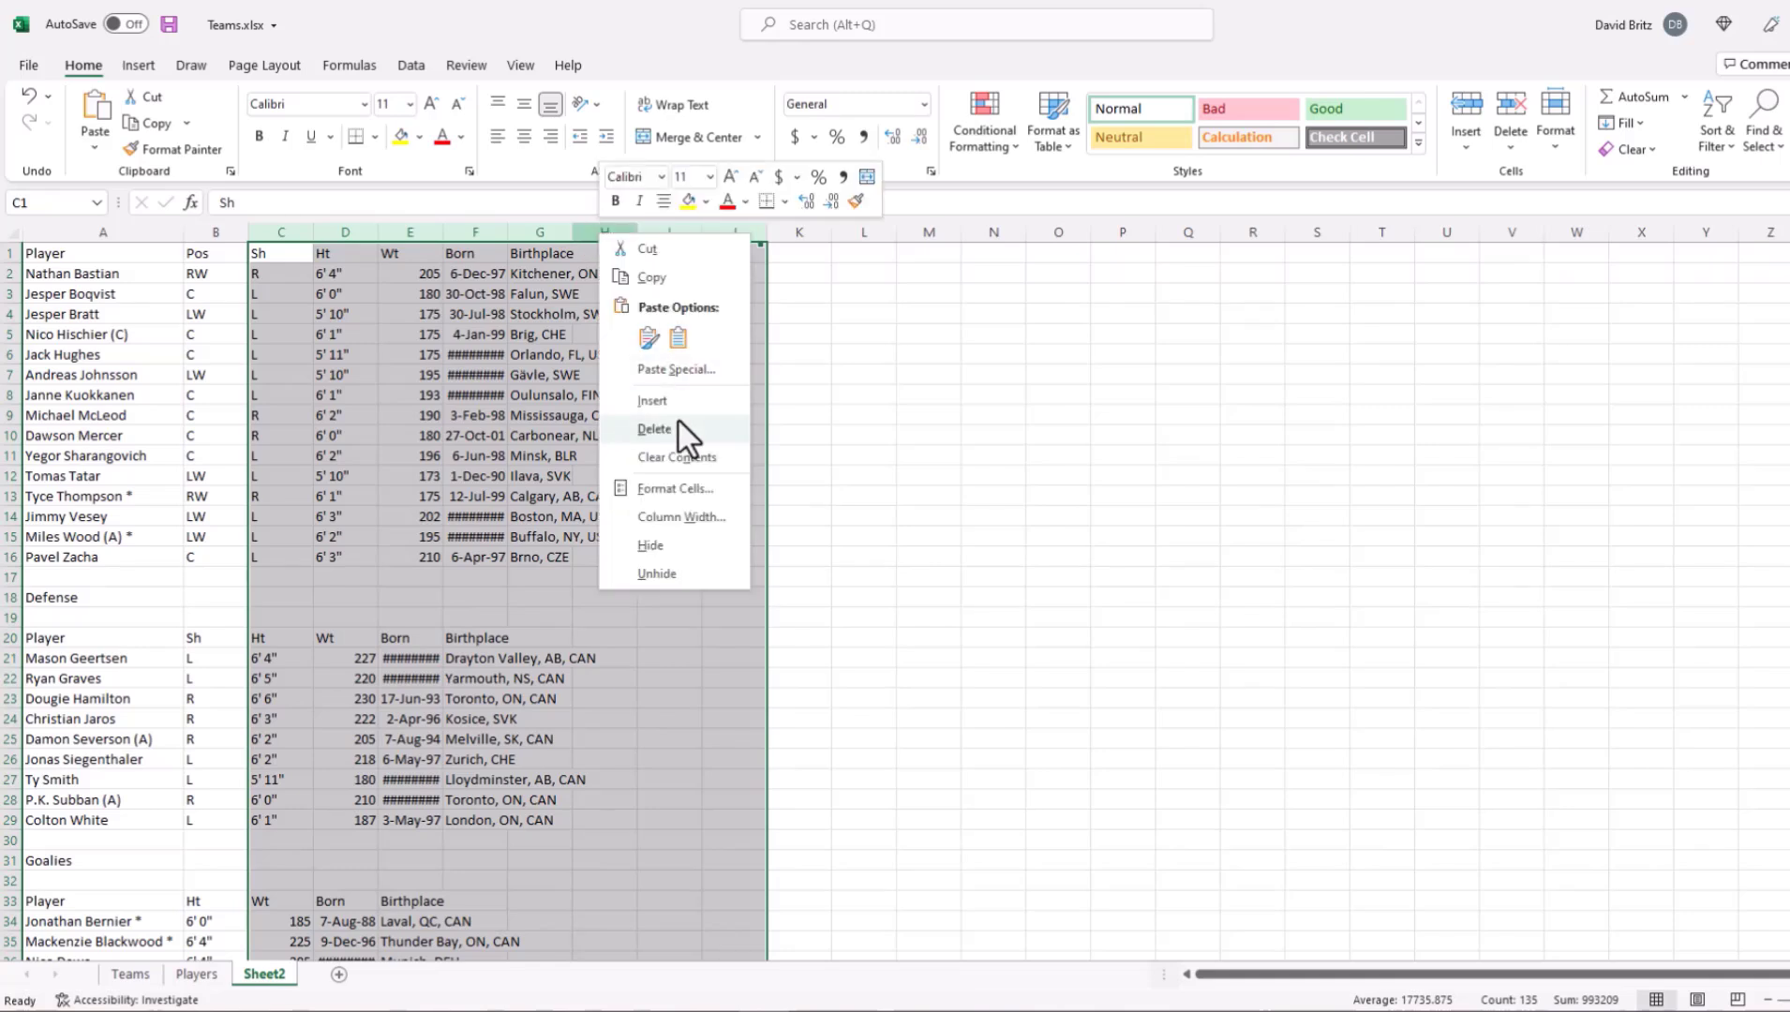
{"action": "left_click", "coordinate": [680, 436]}
{"action": "left_click", "coordinate": [669, 677]}
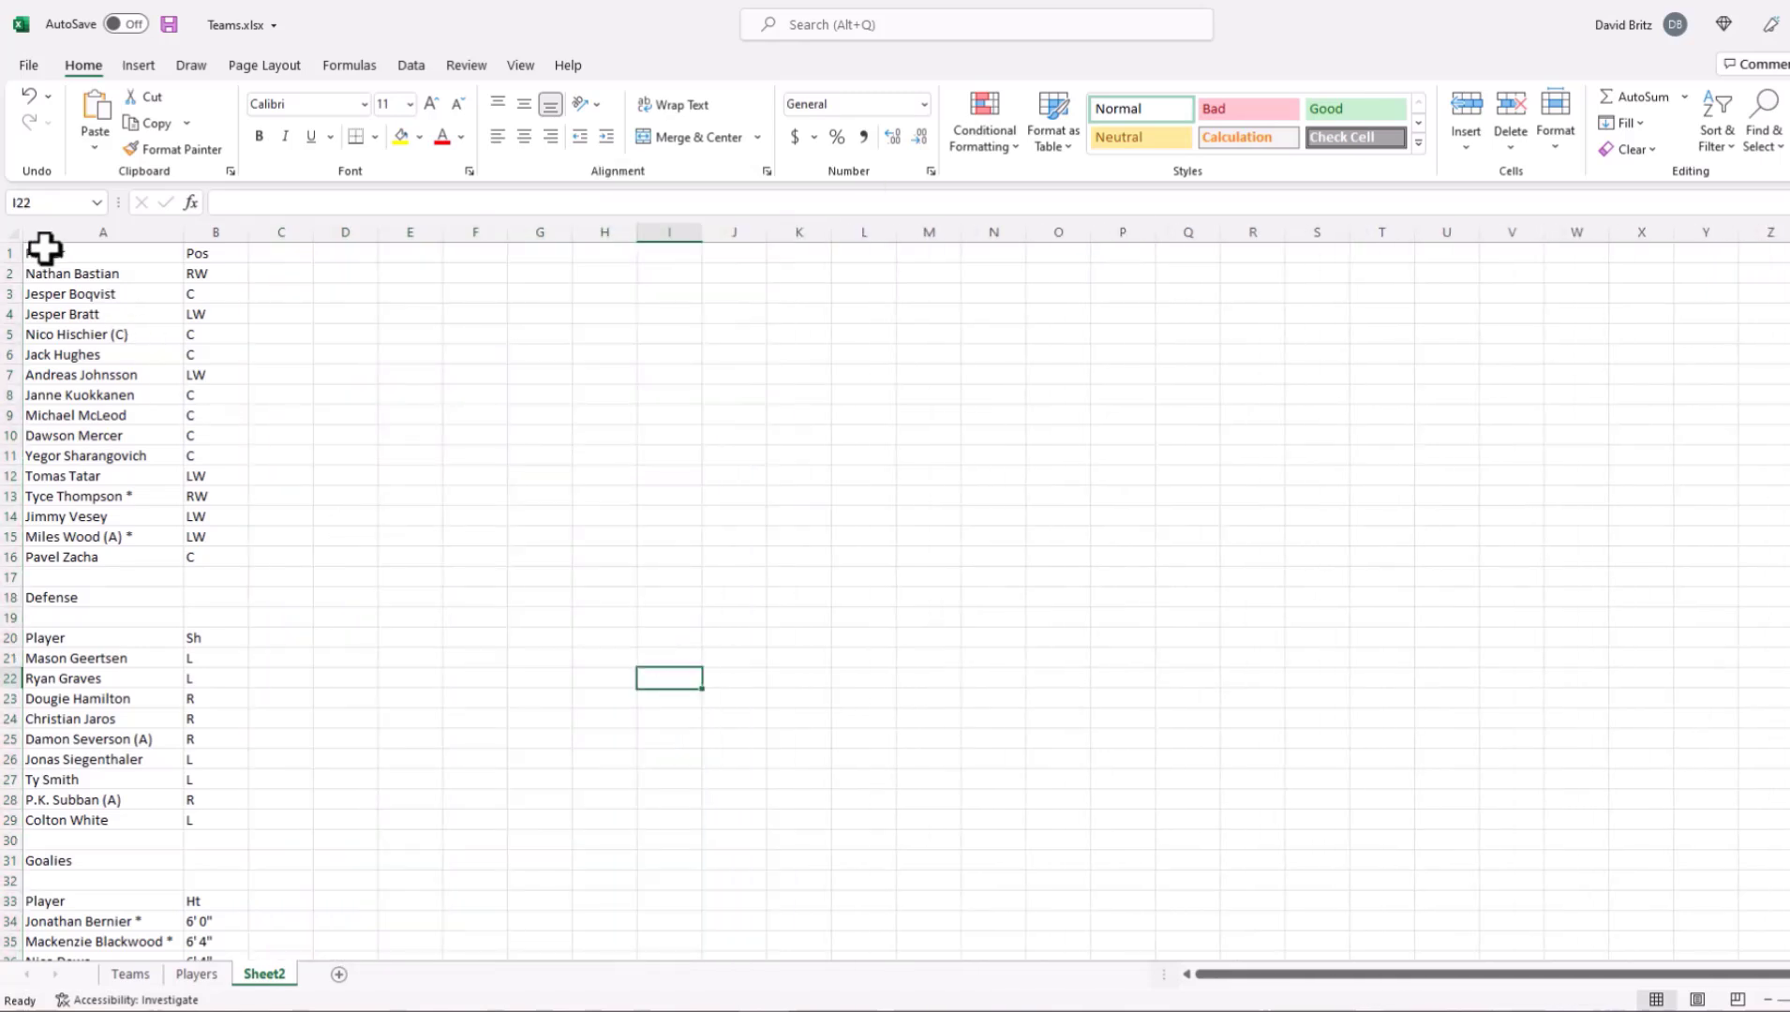
Step: Cut the Pos column and insert it before the Player column
{"action": "right_click", "coordinate": [198, 230]}
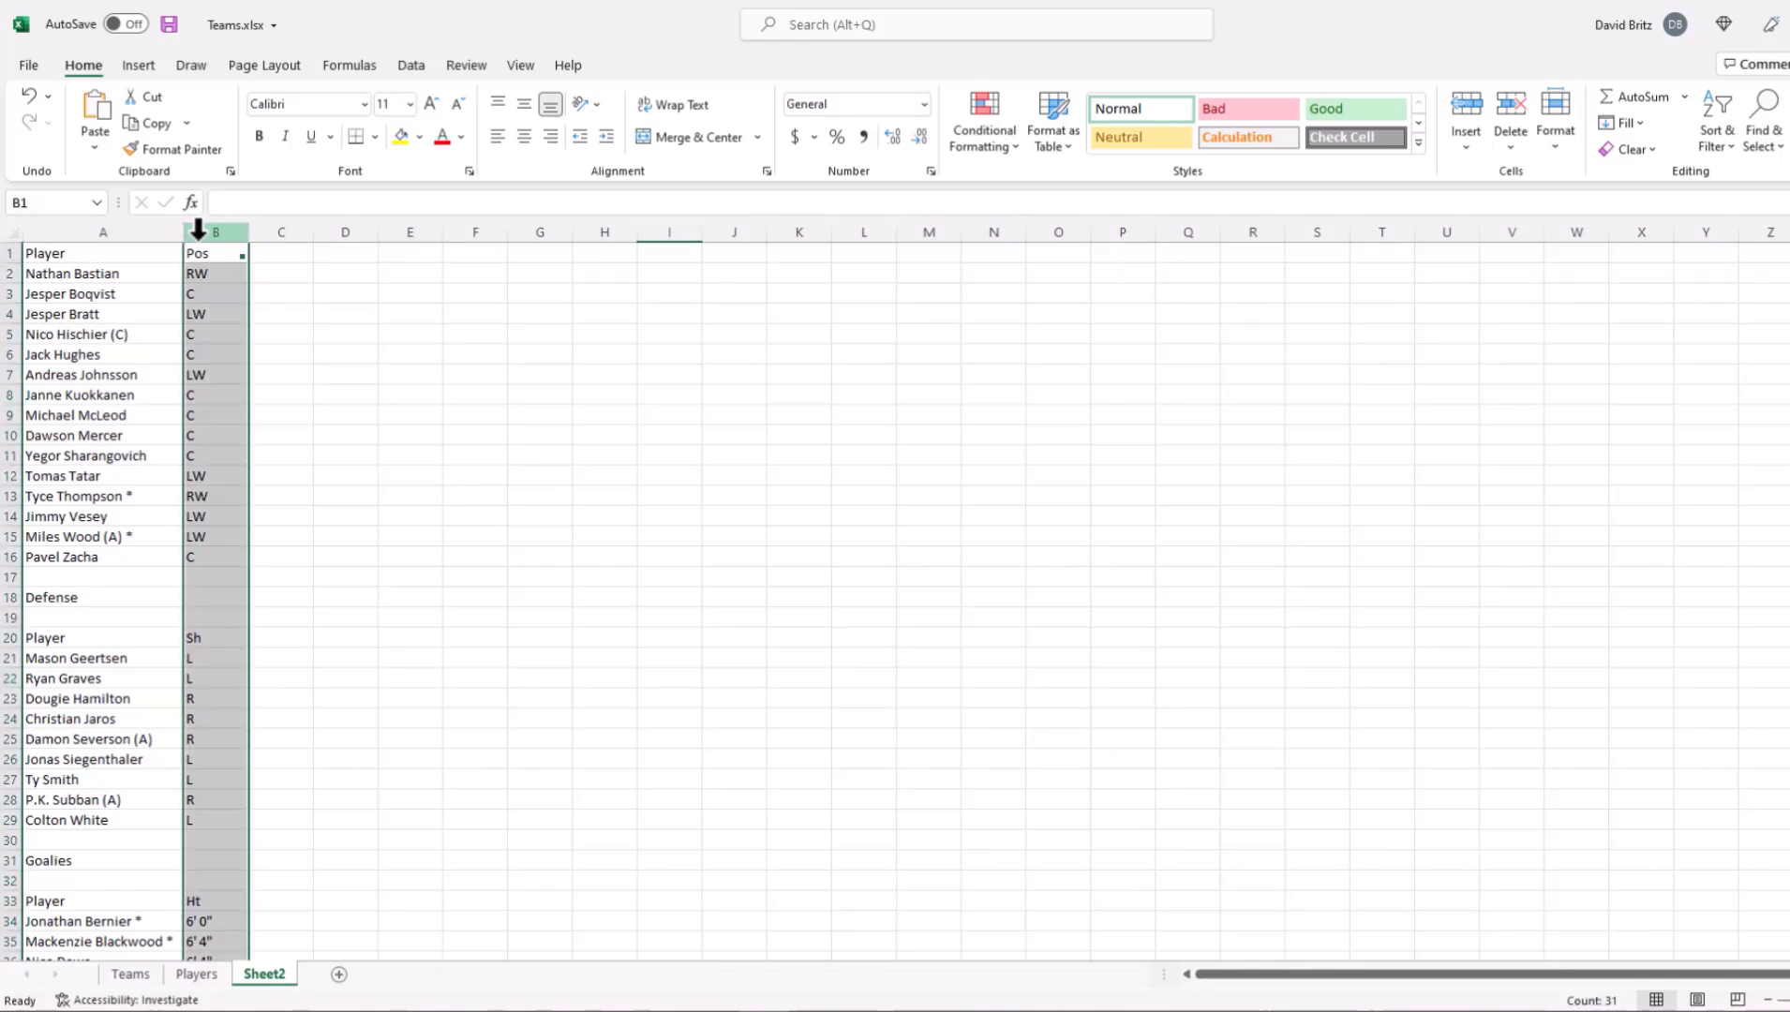
{"action": "left_click", "coordinate": [246, 255]}
{"action": "left_click", "coordinate": [79, 230]}
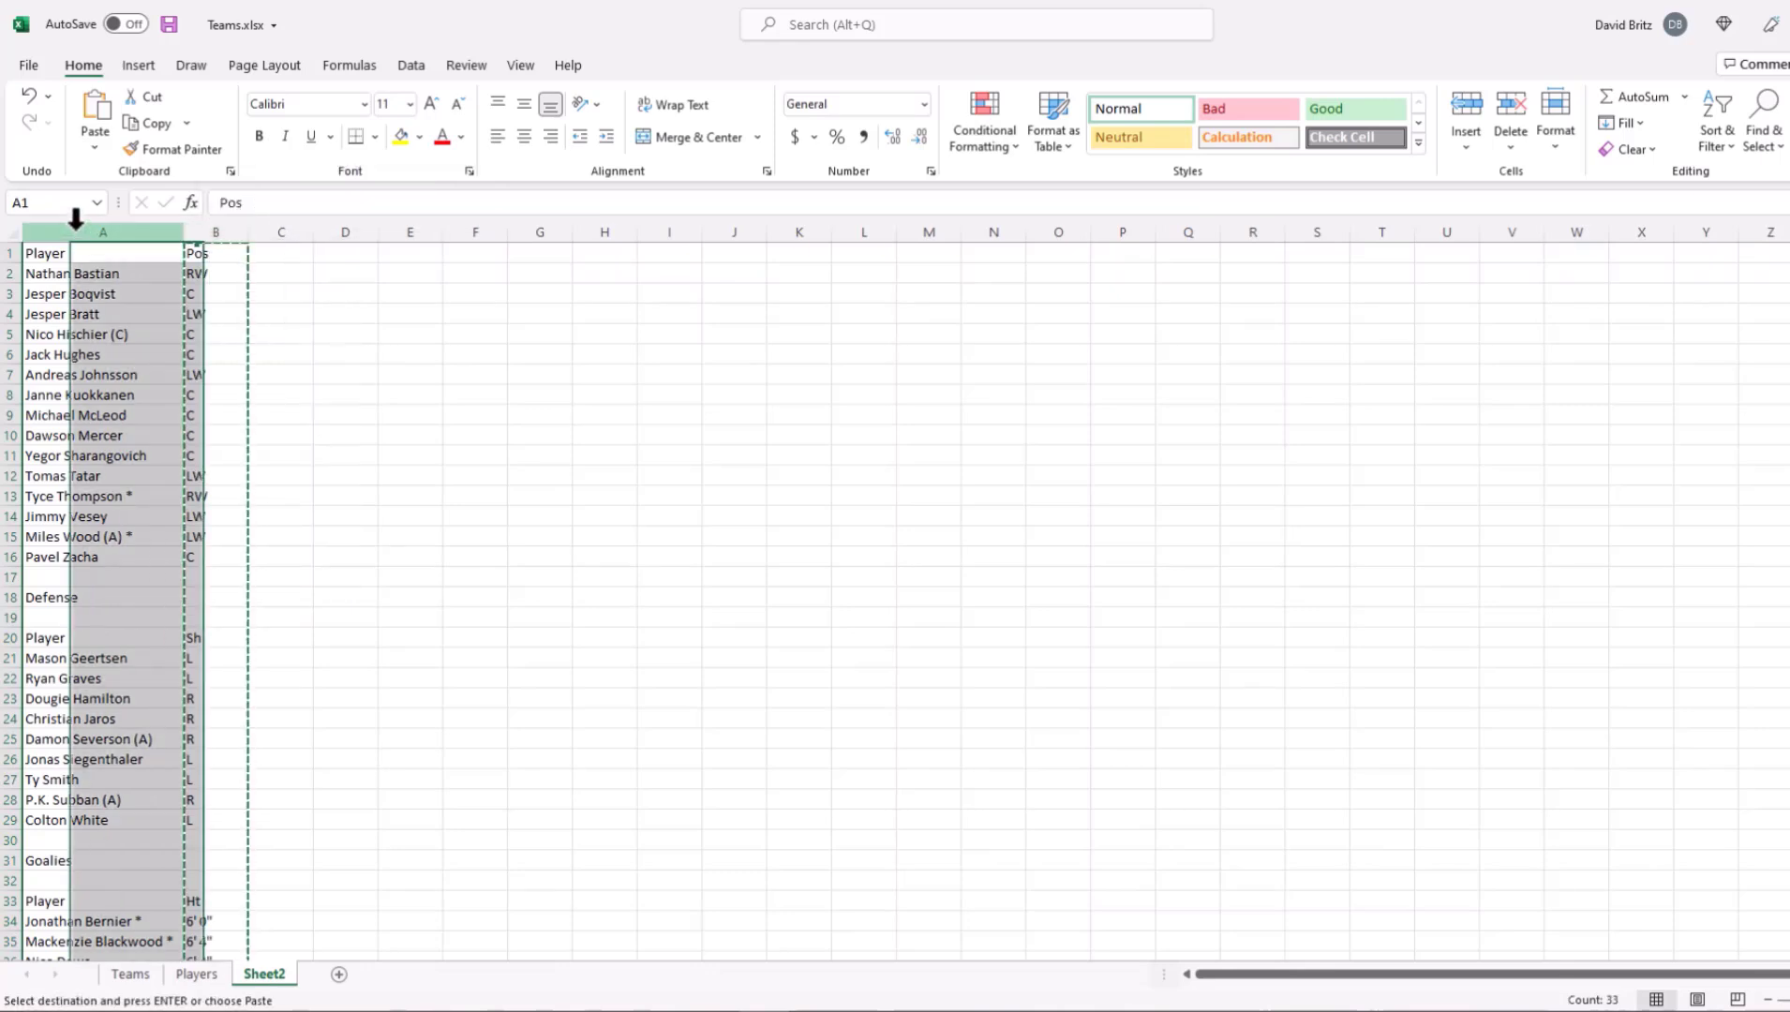
{"action": "right_click", "coordinate": [77, 231]}
{"action": "left_click", "coordinate": [147, 401]}
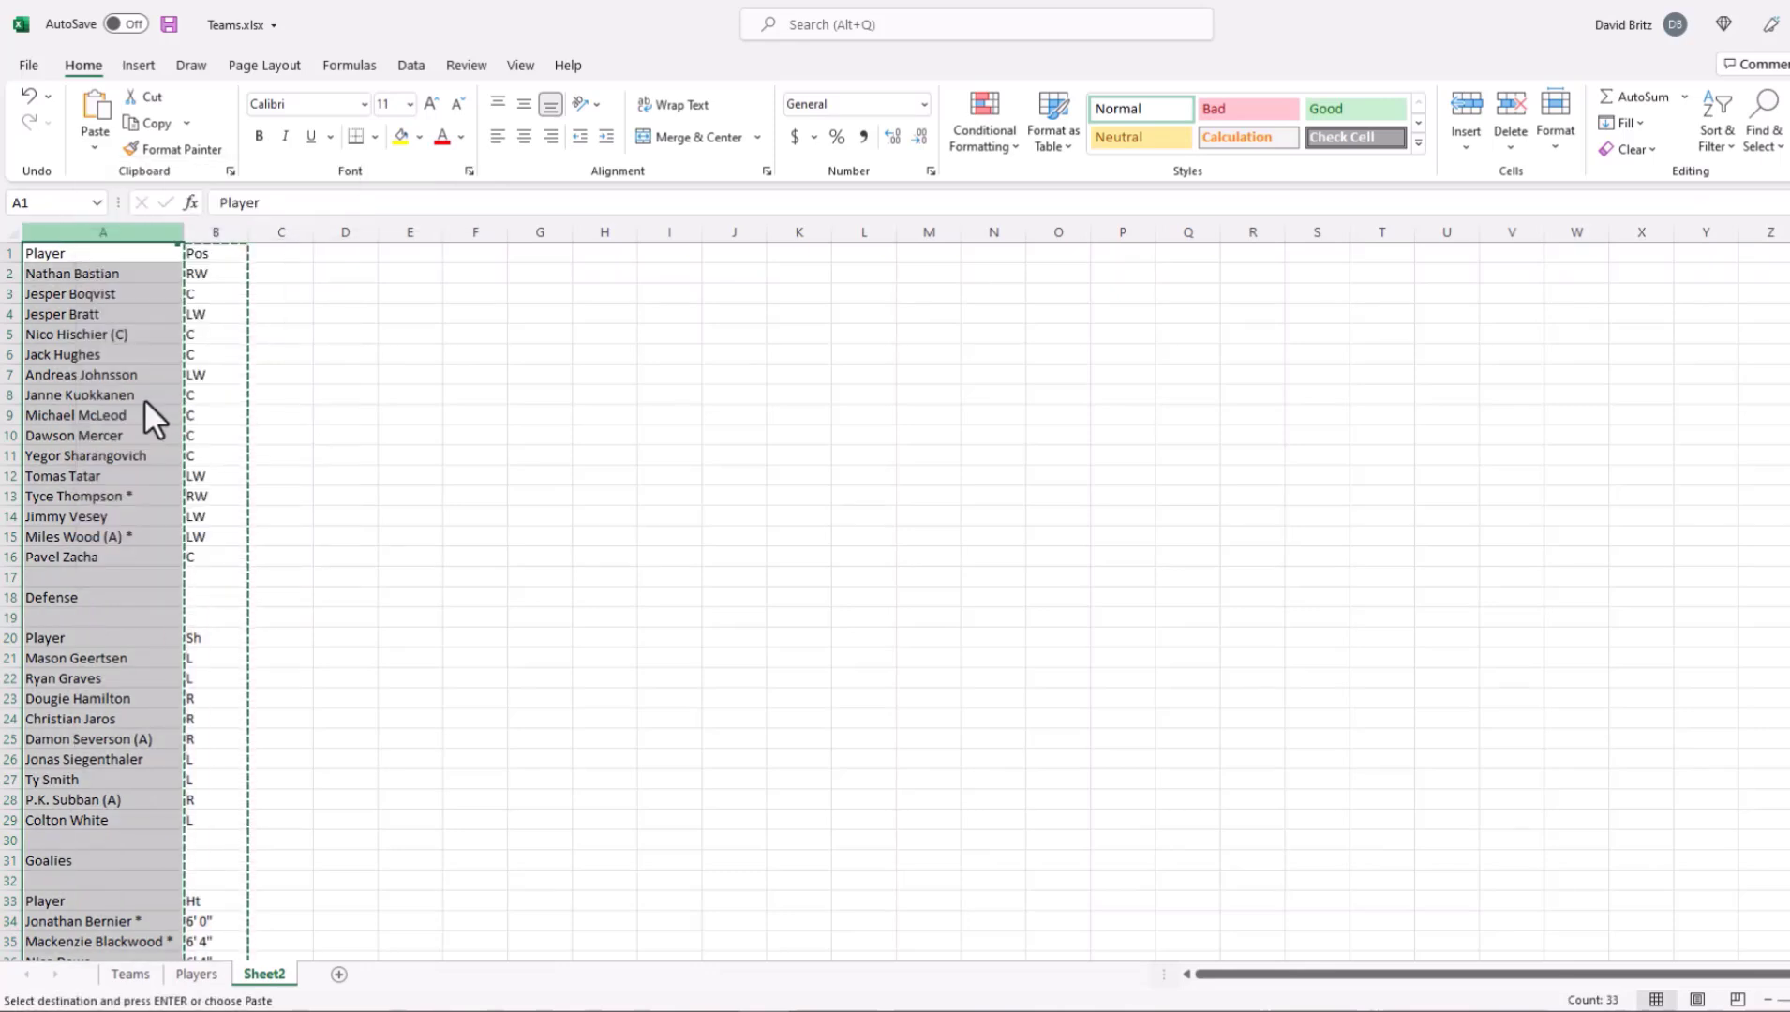
{"action": "left_click", "coordinate": [695, 608]}
{"action": "left_click", "coordinate": [122, 273]}
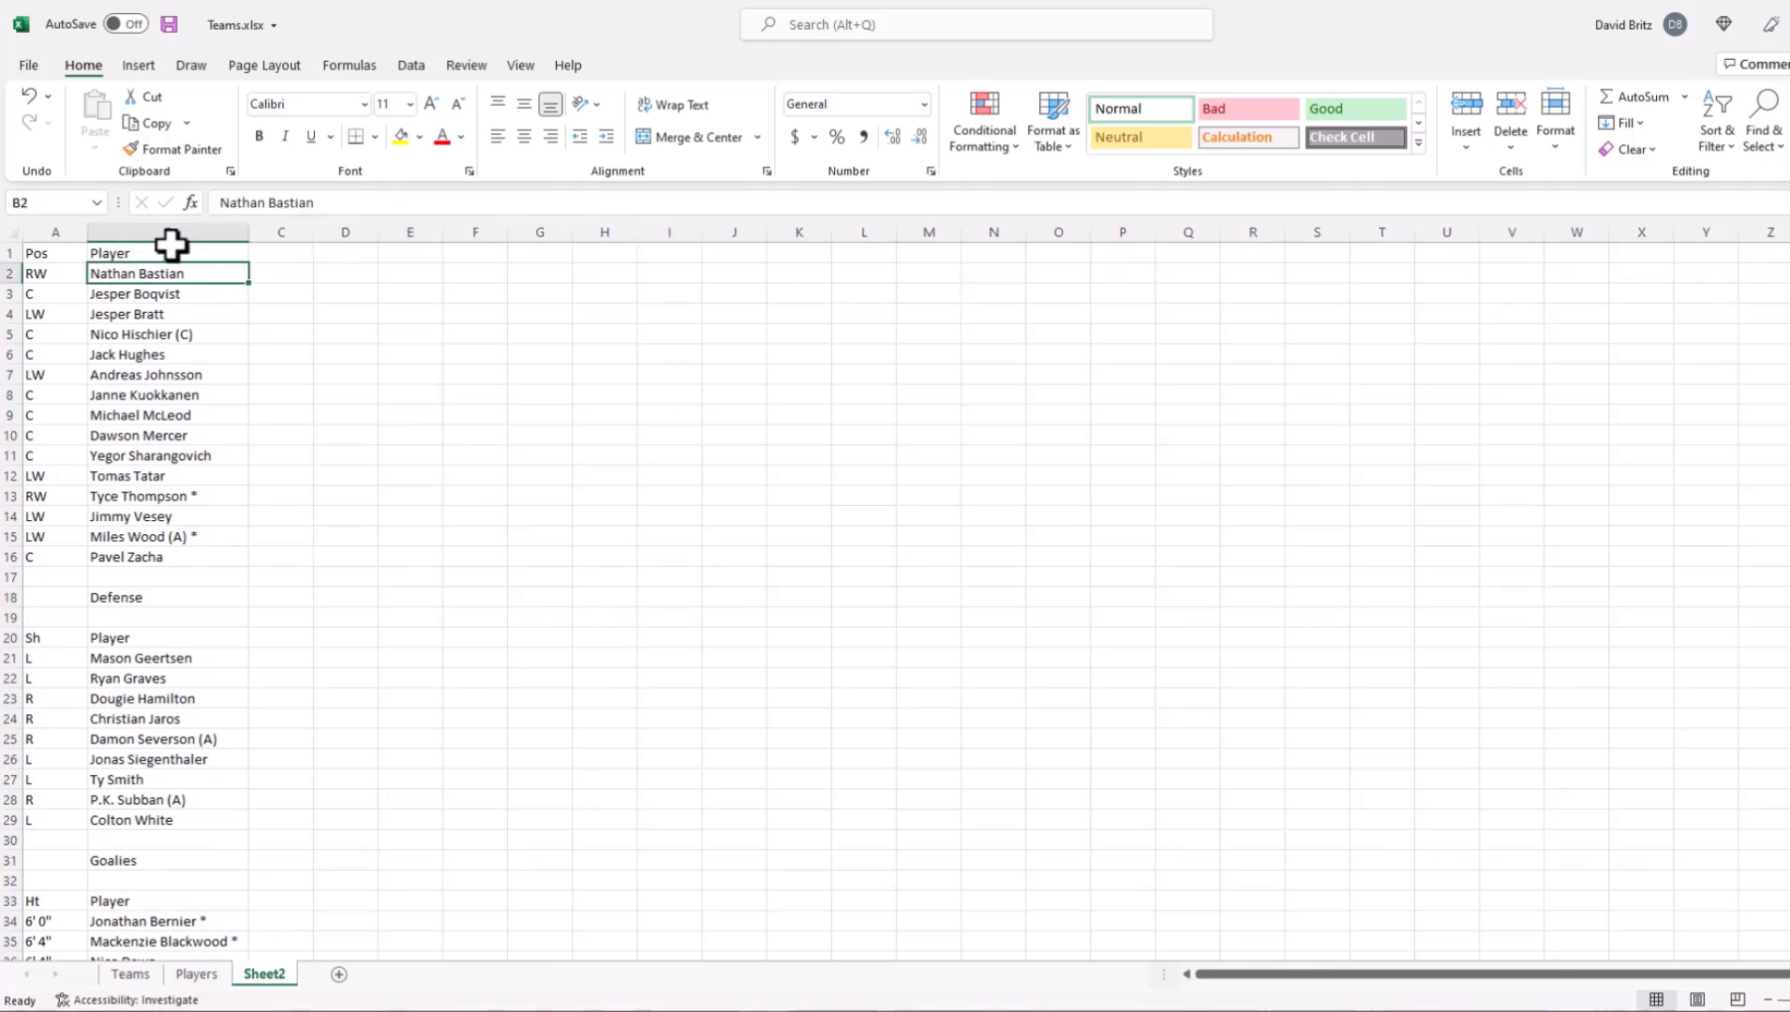
Step: Start Text to Columns on Player column B as delimited data, split by spaces with consecutive delimiters treated as one
{"action": "left_click", "coordinate": [178, 226]}
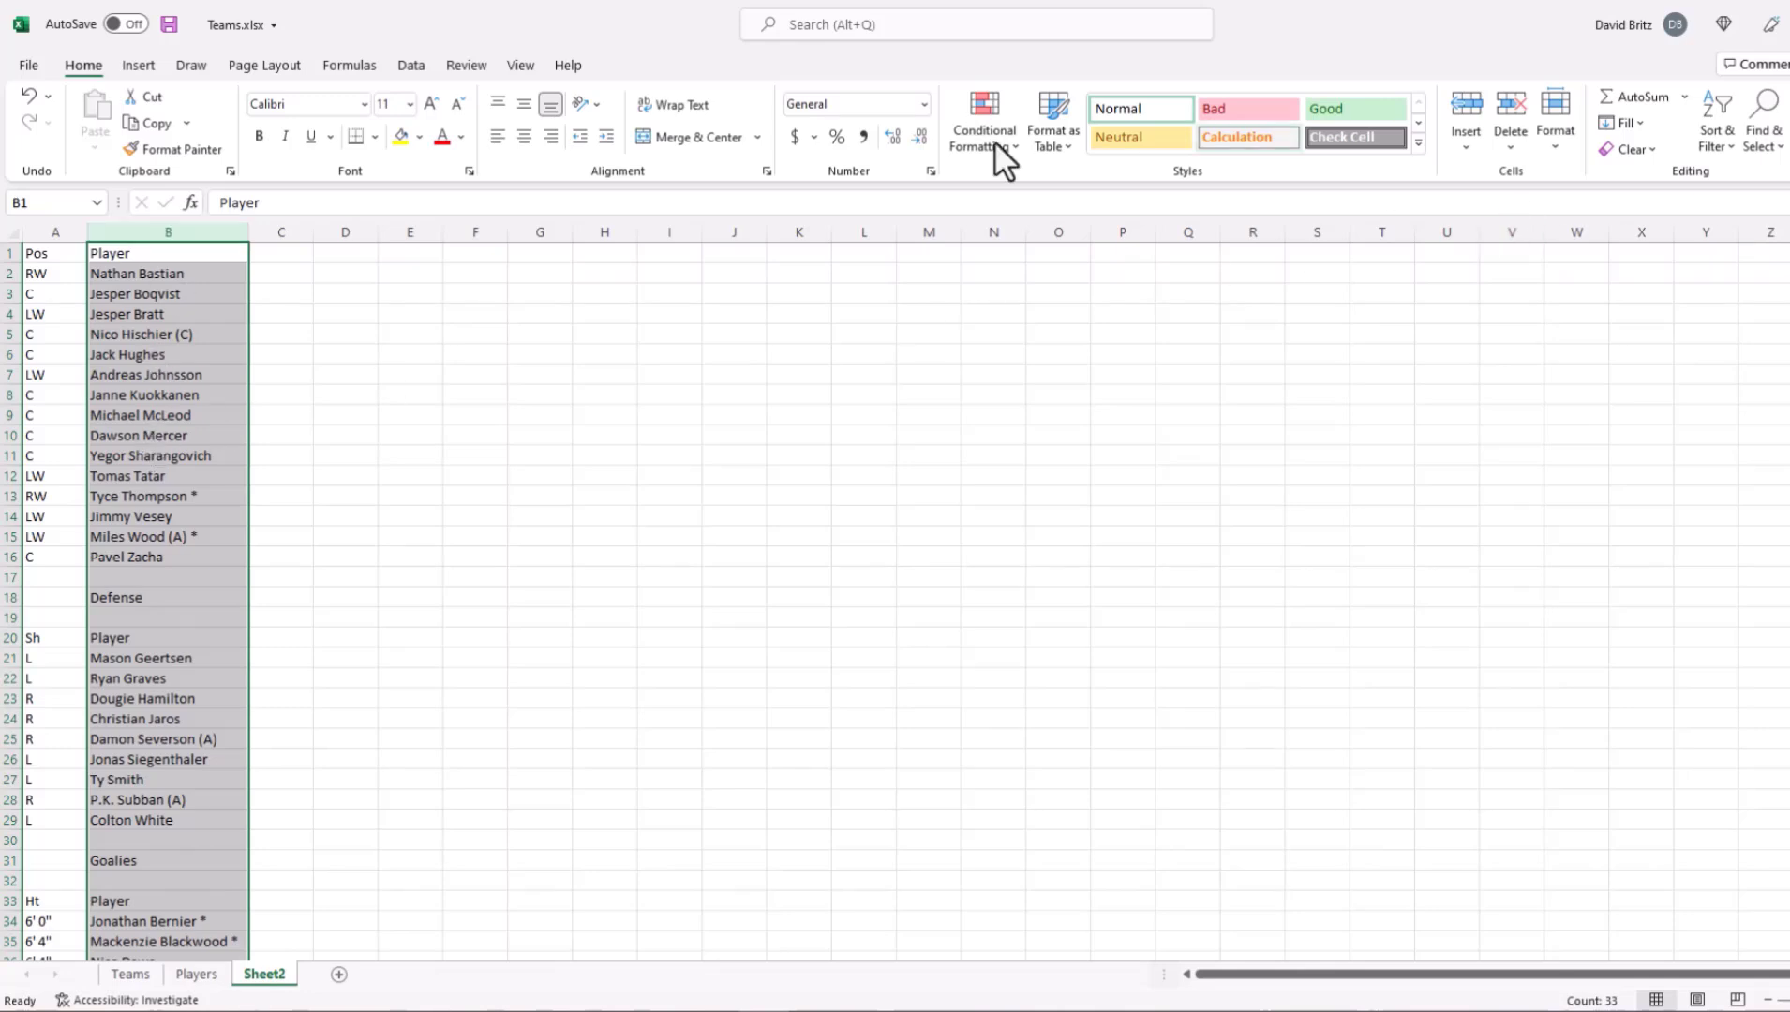
{"action": "left_click", "coordinate": [411, 66]}
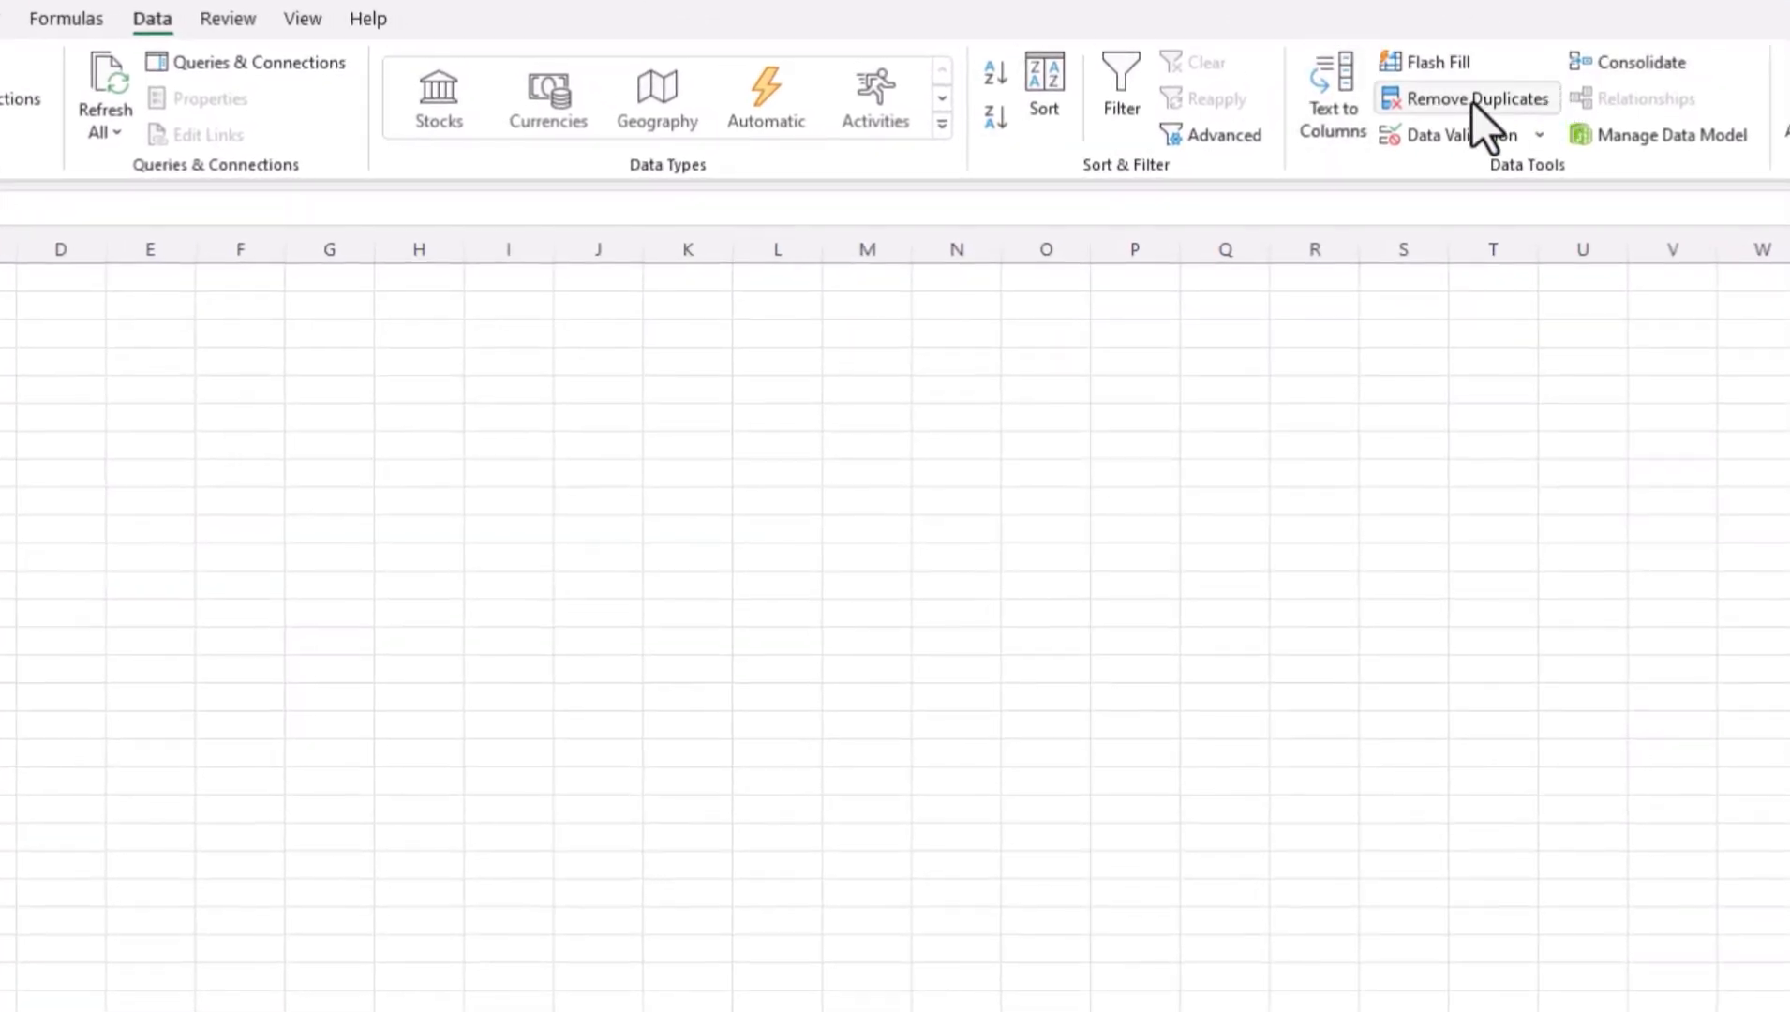
{"action": "left_click", "coordinate": [1327, 79]}
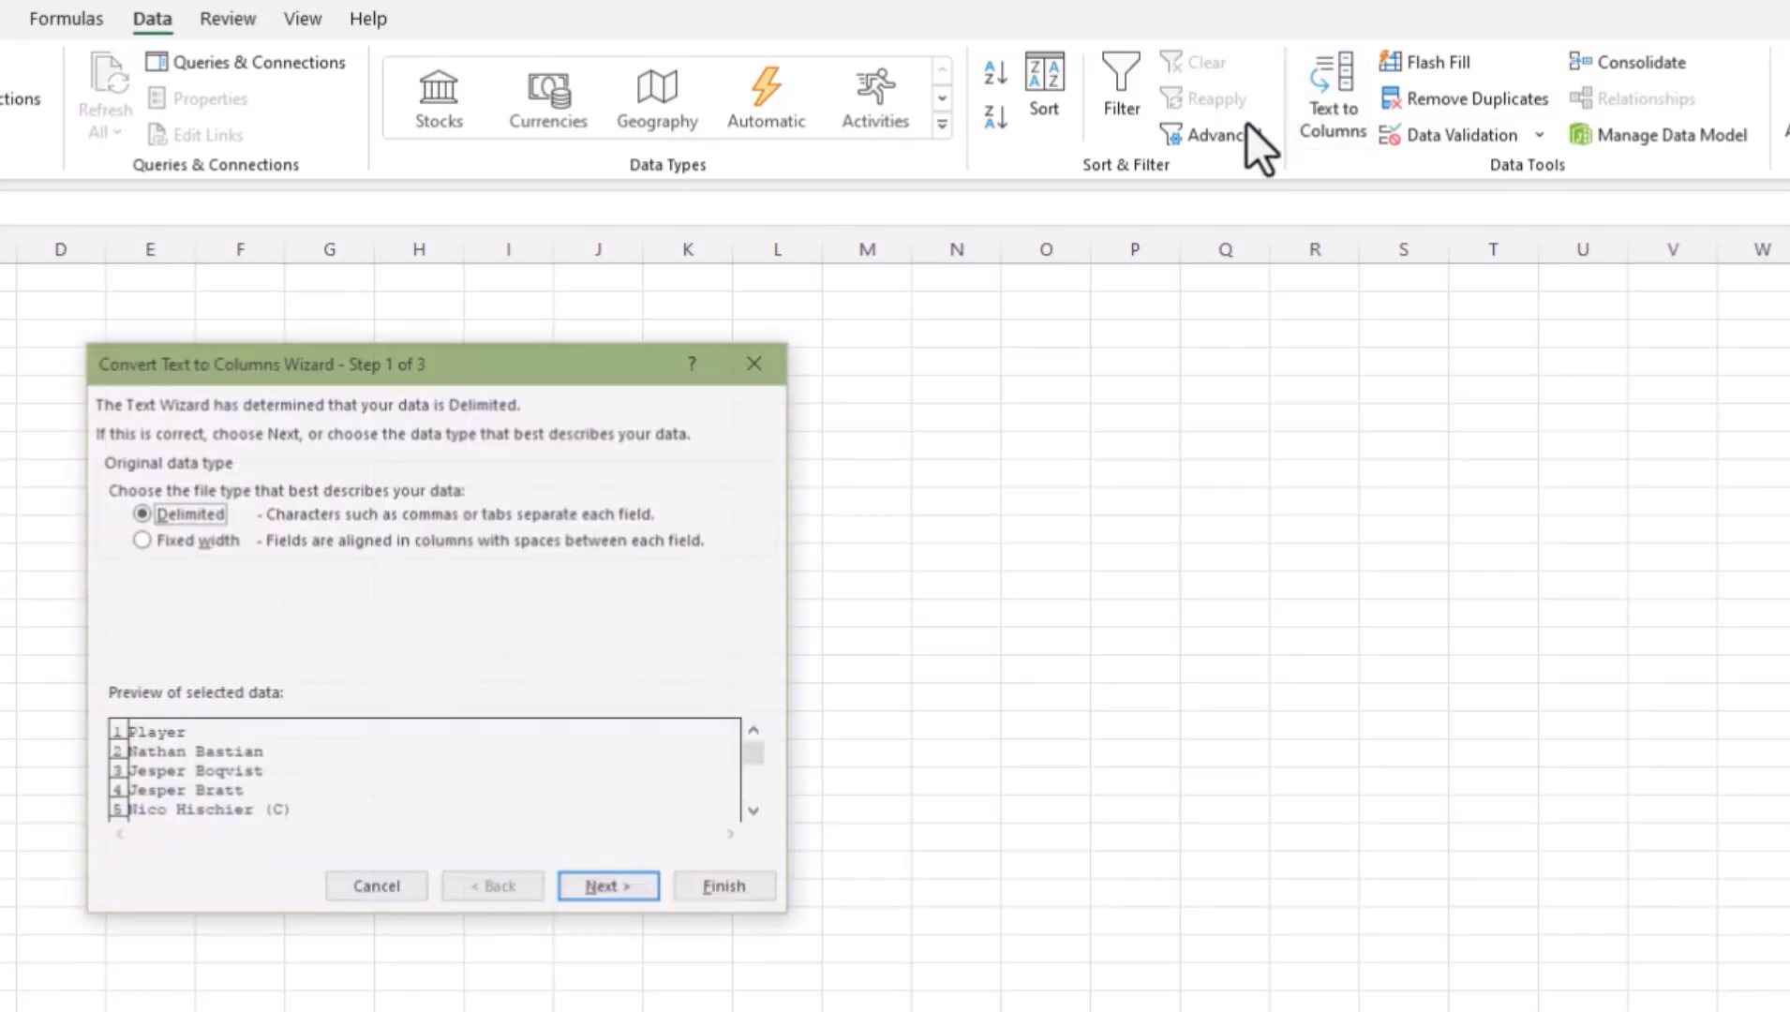
{"action": "left_click", "coordinate": [604, 890]}
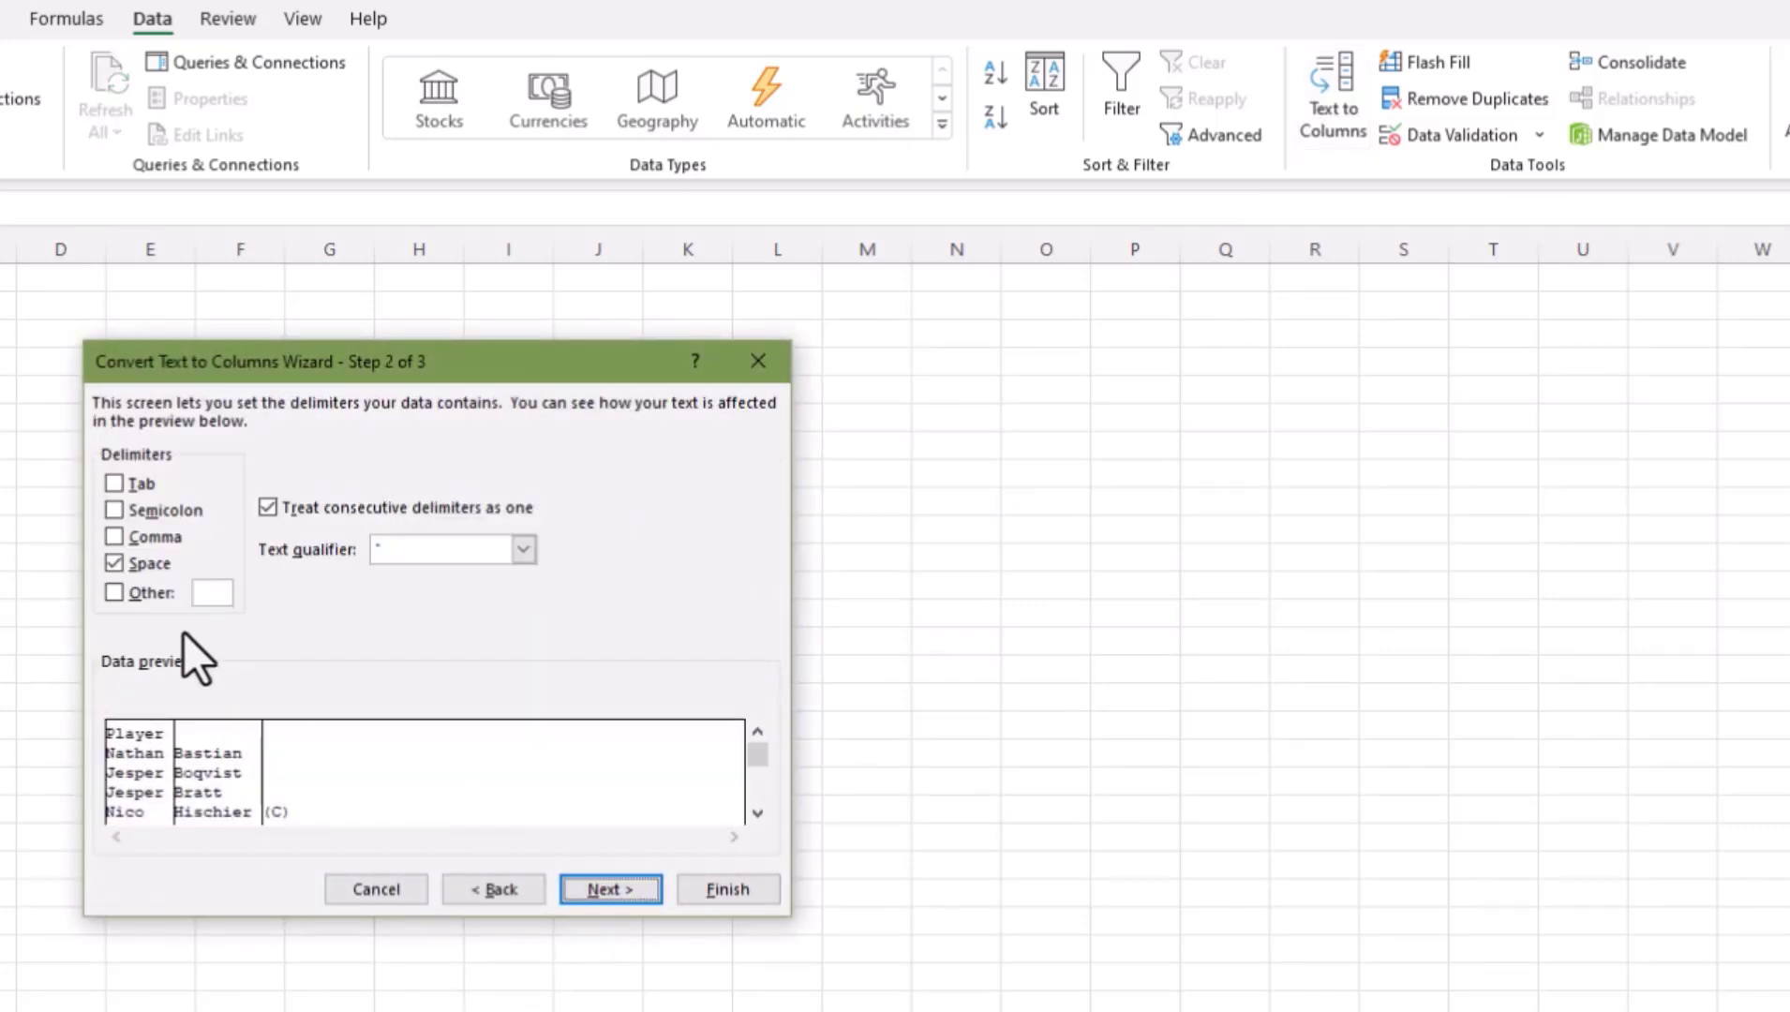
{"action": "left_click", "coordinate": [754, 822]}
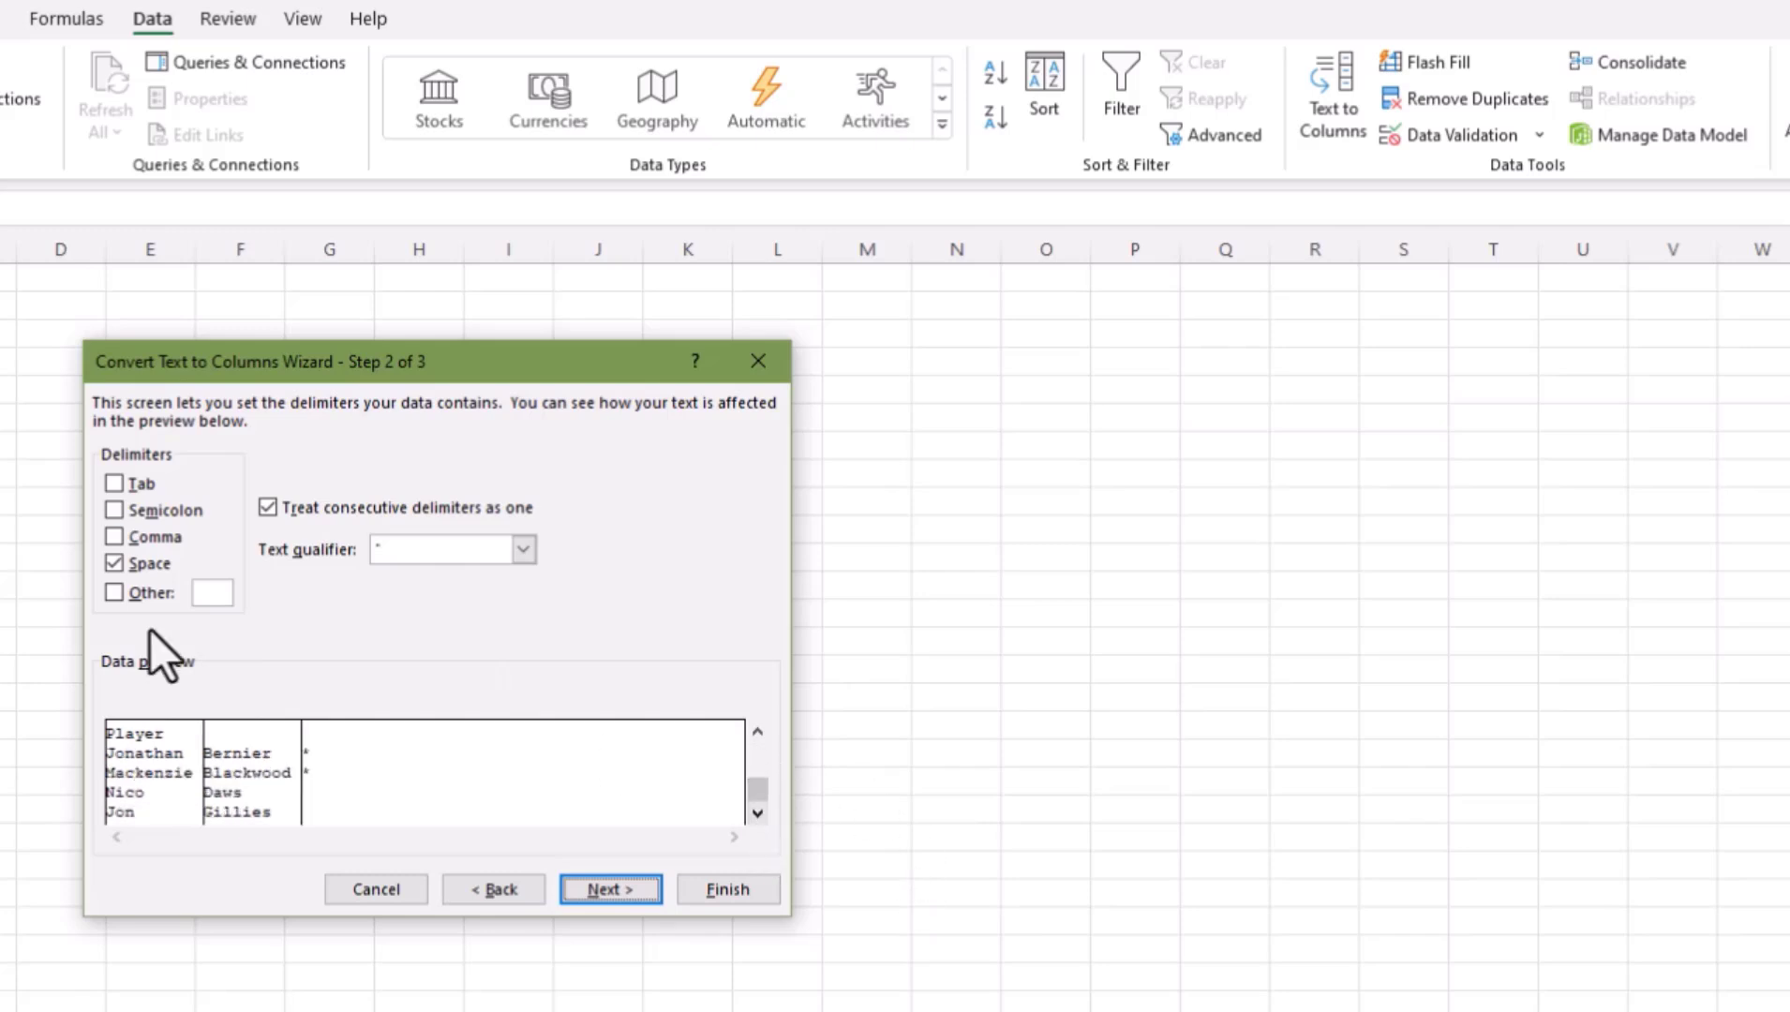
{"action": "left_click", "coordinate": [268, 508]}
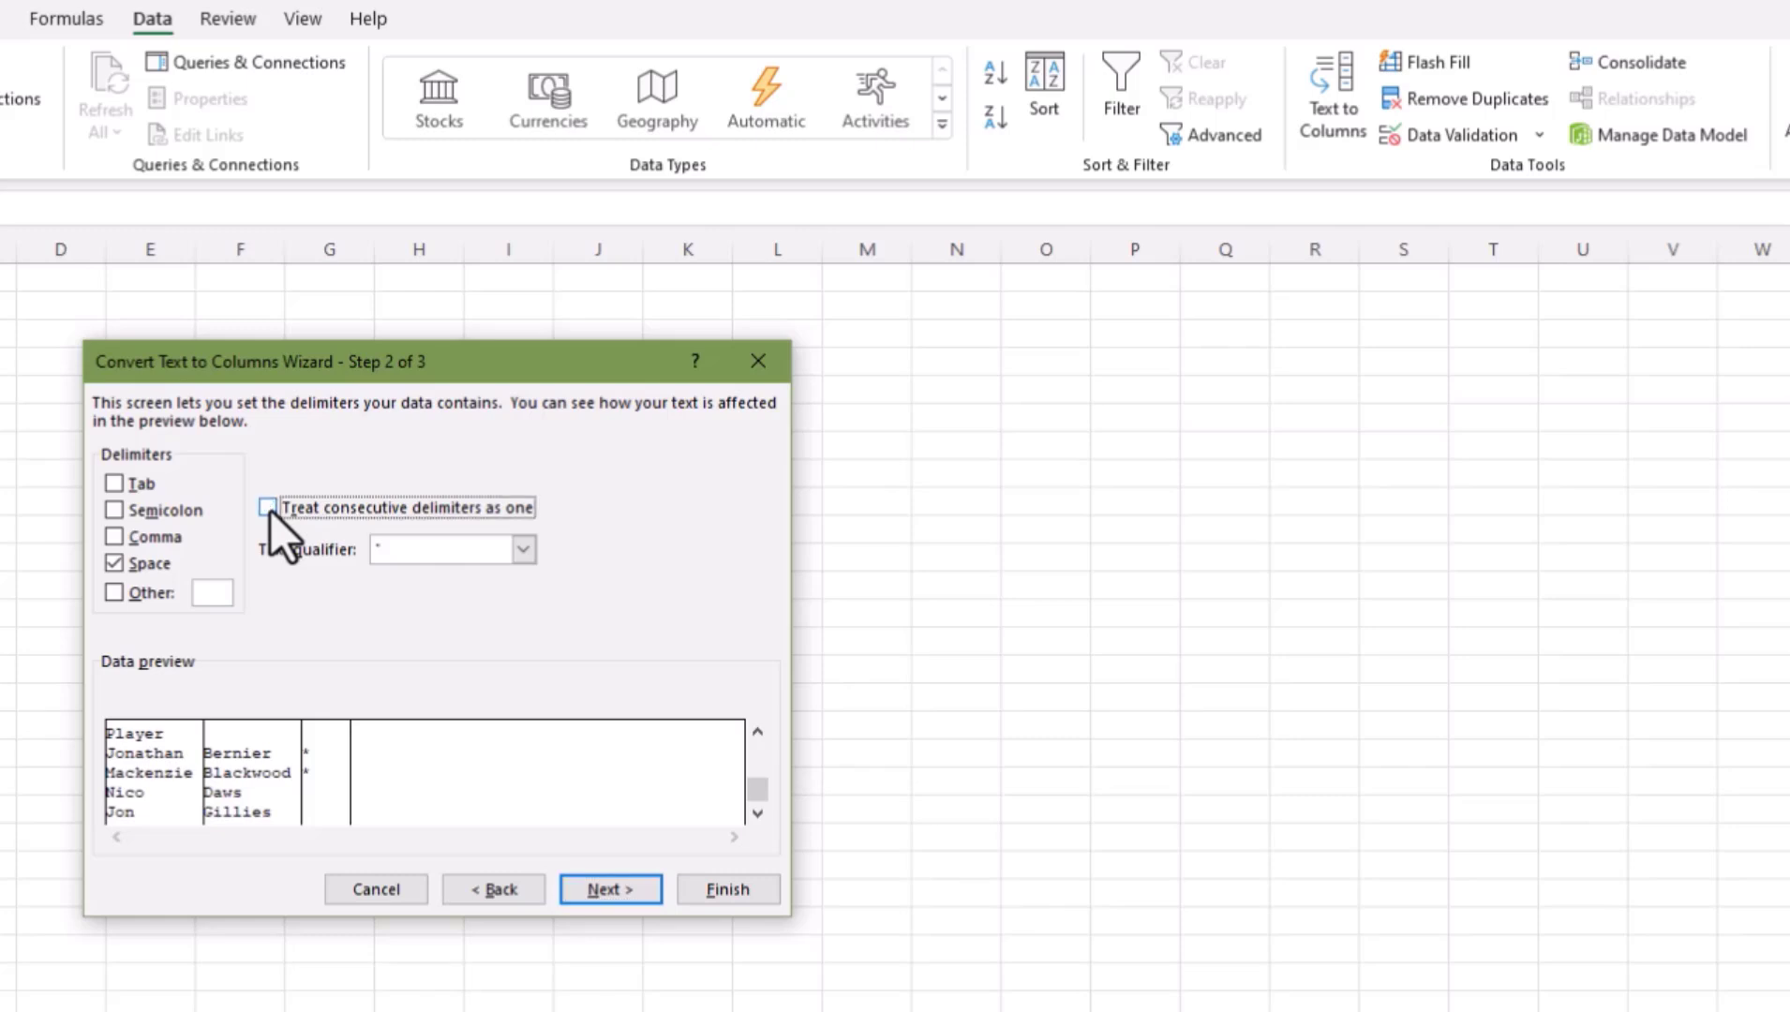
{"action": "left_click", "coordinate": [268, 508]}
Step: Set the first-name and last-name columns to Text format in the final stage of the Text to Columns wizard
{"action": "left_click", "coordinate": [609, 888]}
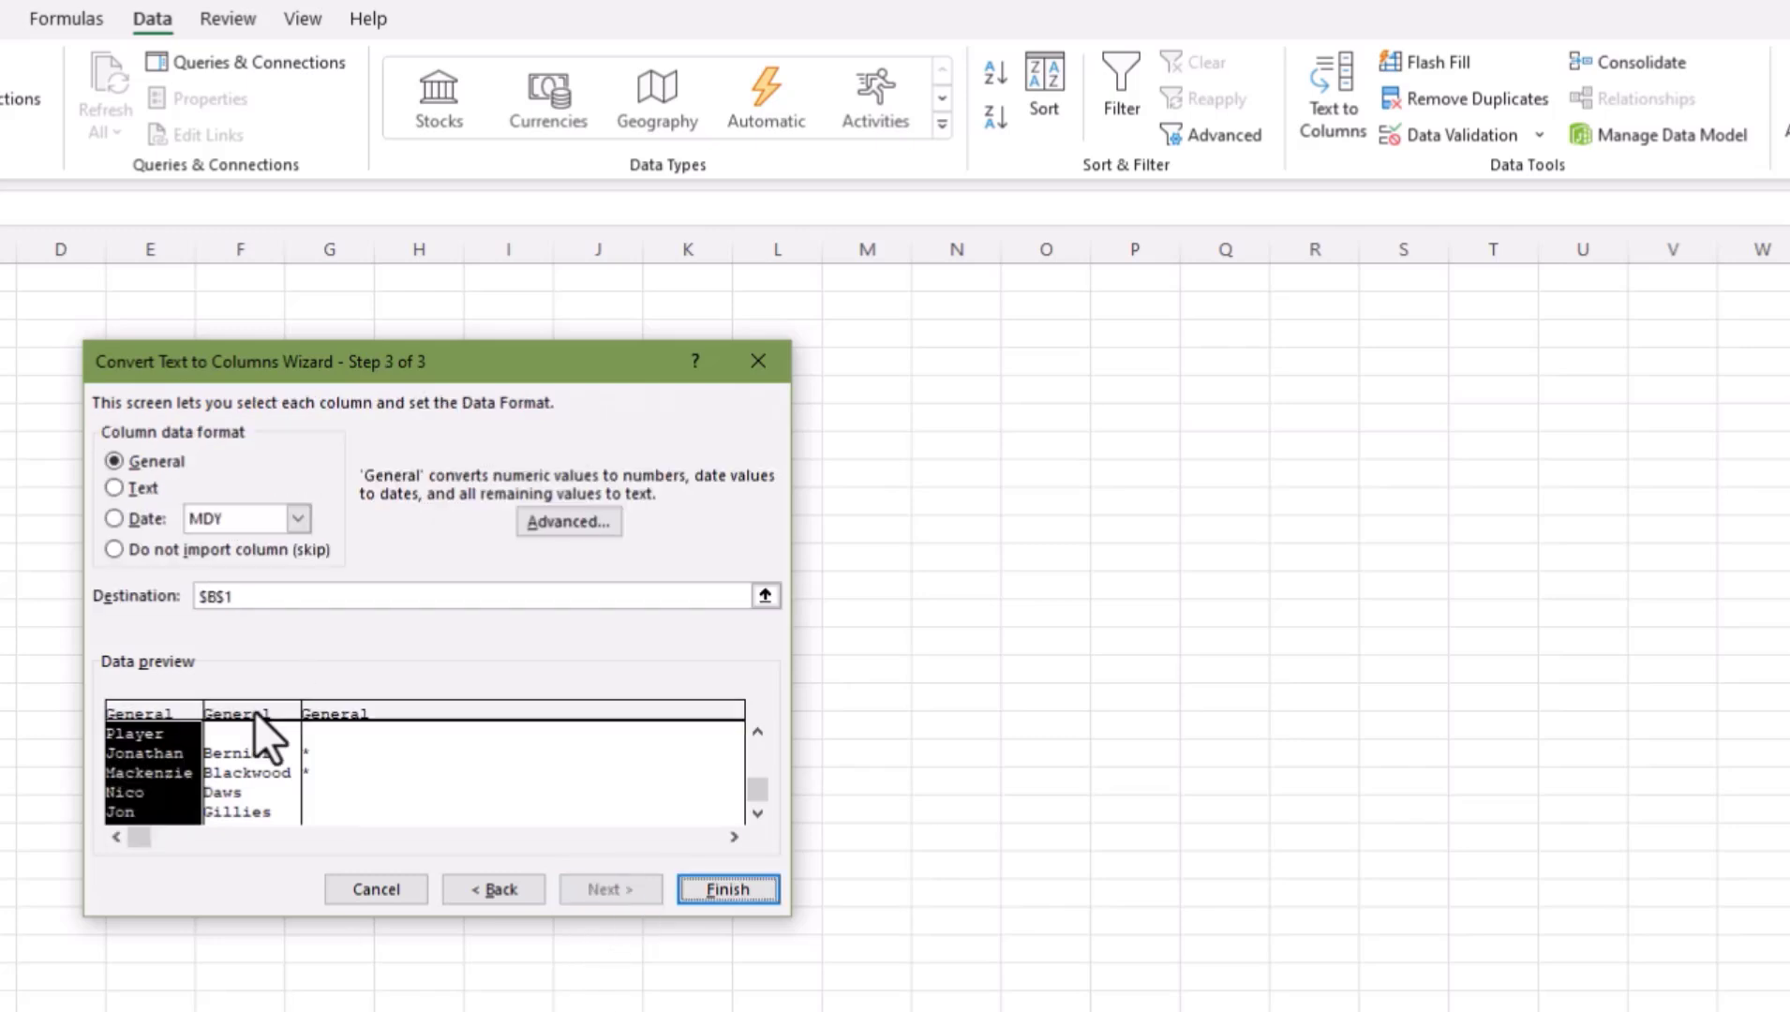
{"action": "left_click", "coordinate": [119, 495]}
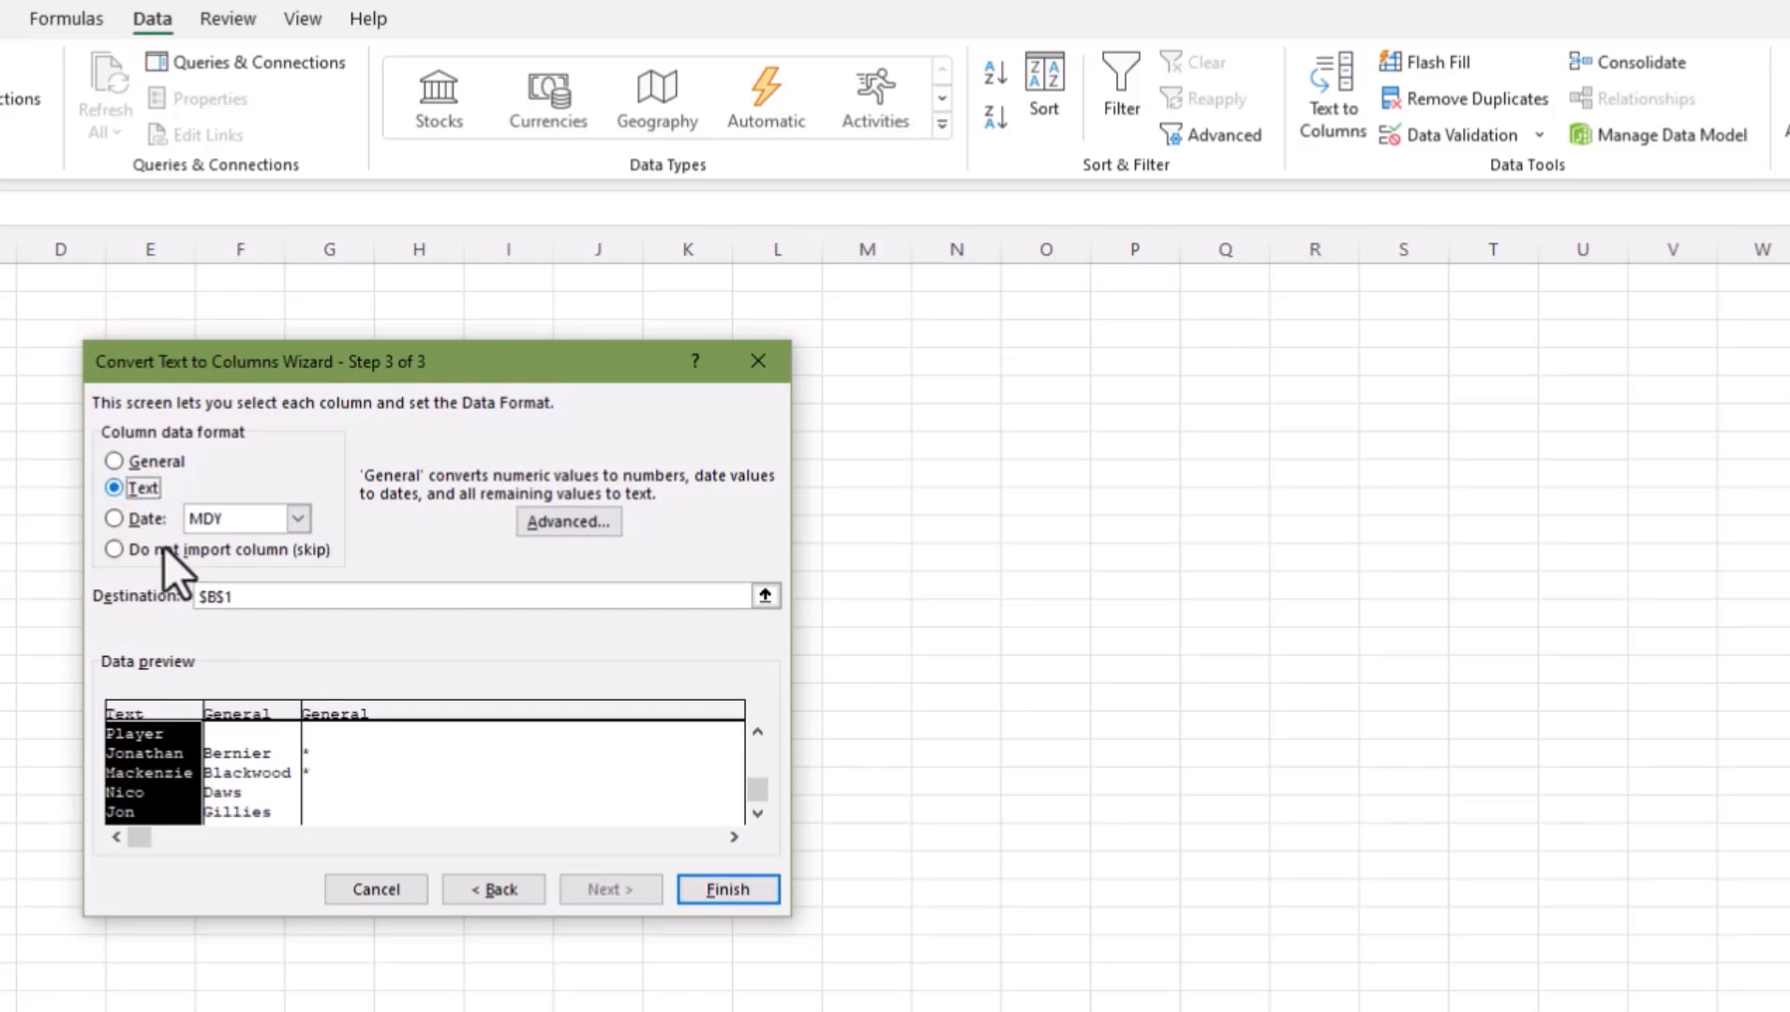
{"action": "left_click", "coordinate": [217, 755]}
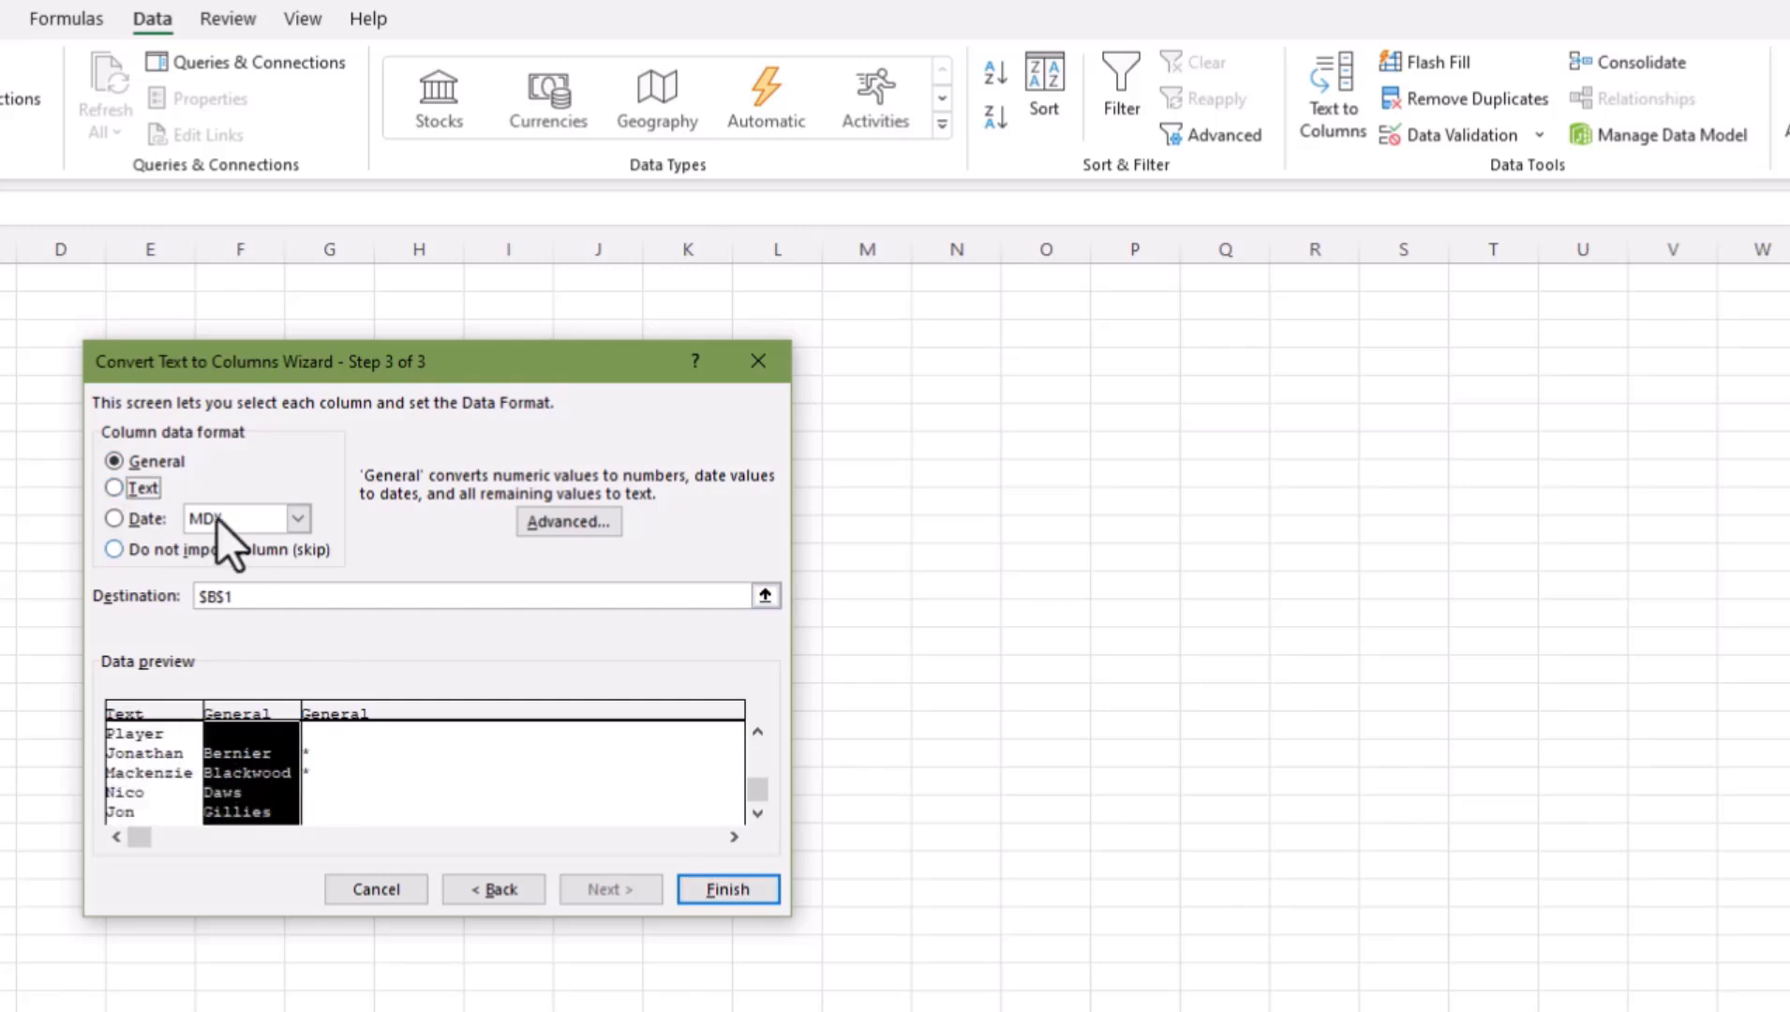
{"action": "left_click", "coordinate": [131, 490]}
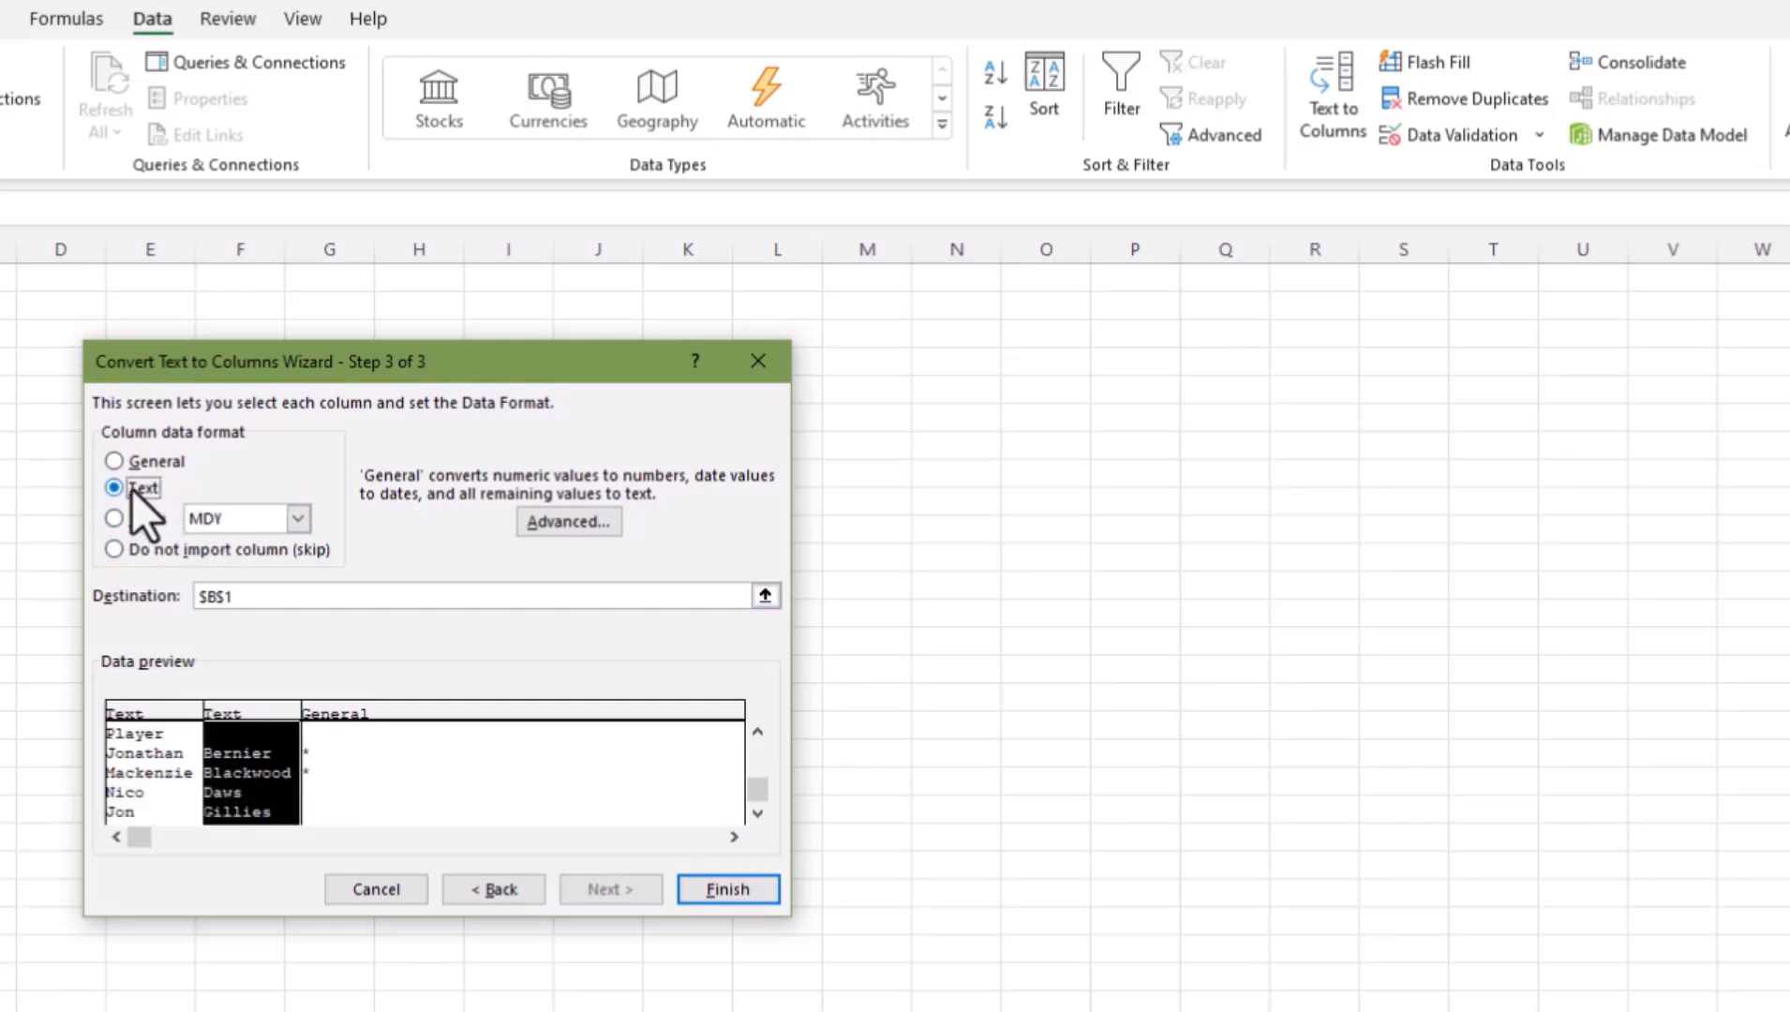
{"action": "left_click", "coordinate": [410, 813]}
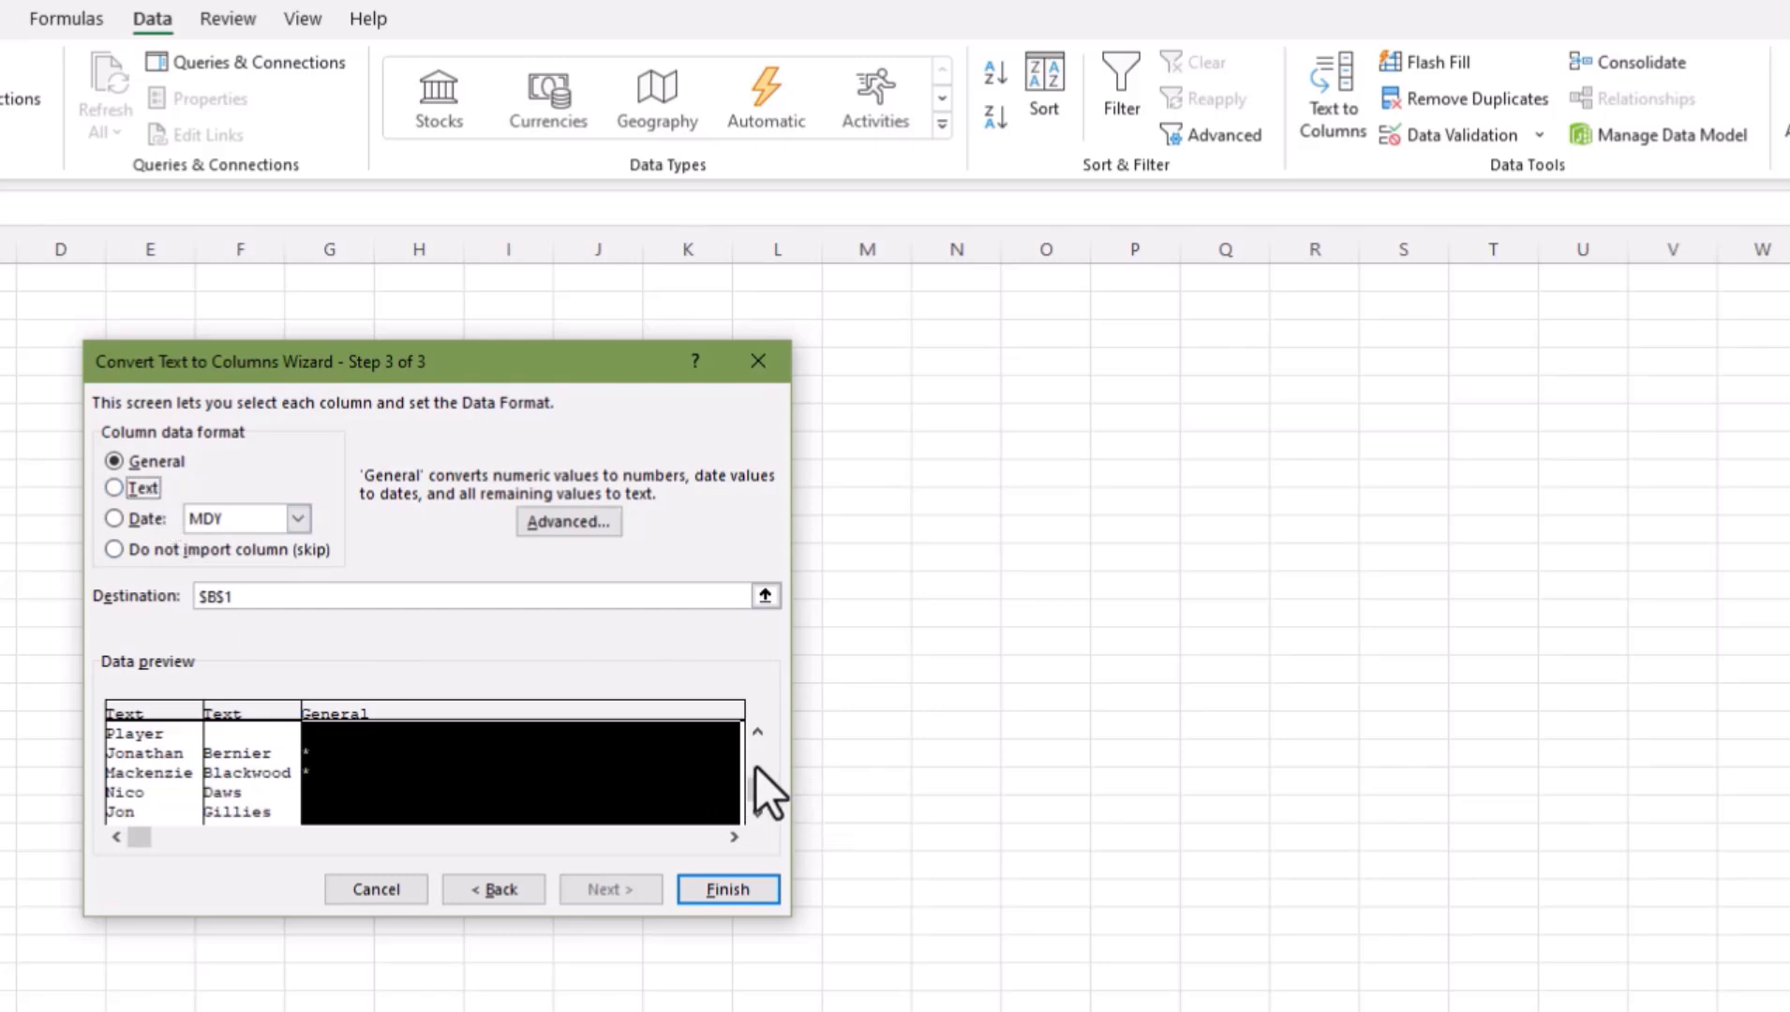
Step: Review the third preview column, set it to be skipped on import, and finish the Text to Columns conversion
{"action": "left_click_drag", "start_coordinate": [755, 722], "coordinate": [754, 754]}
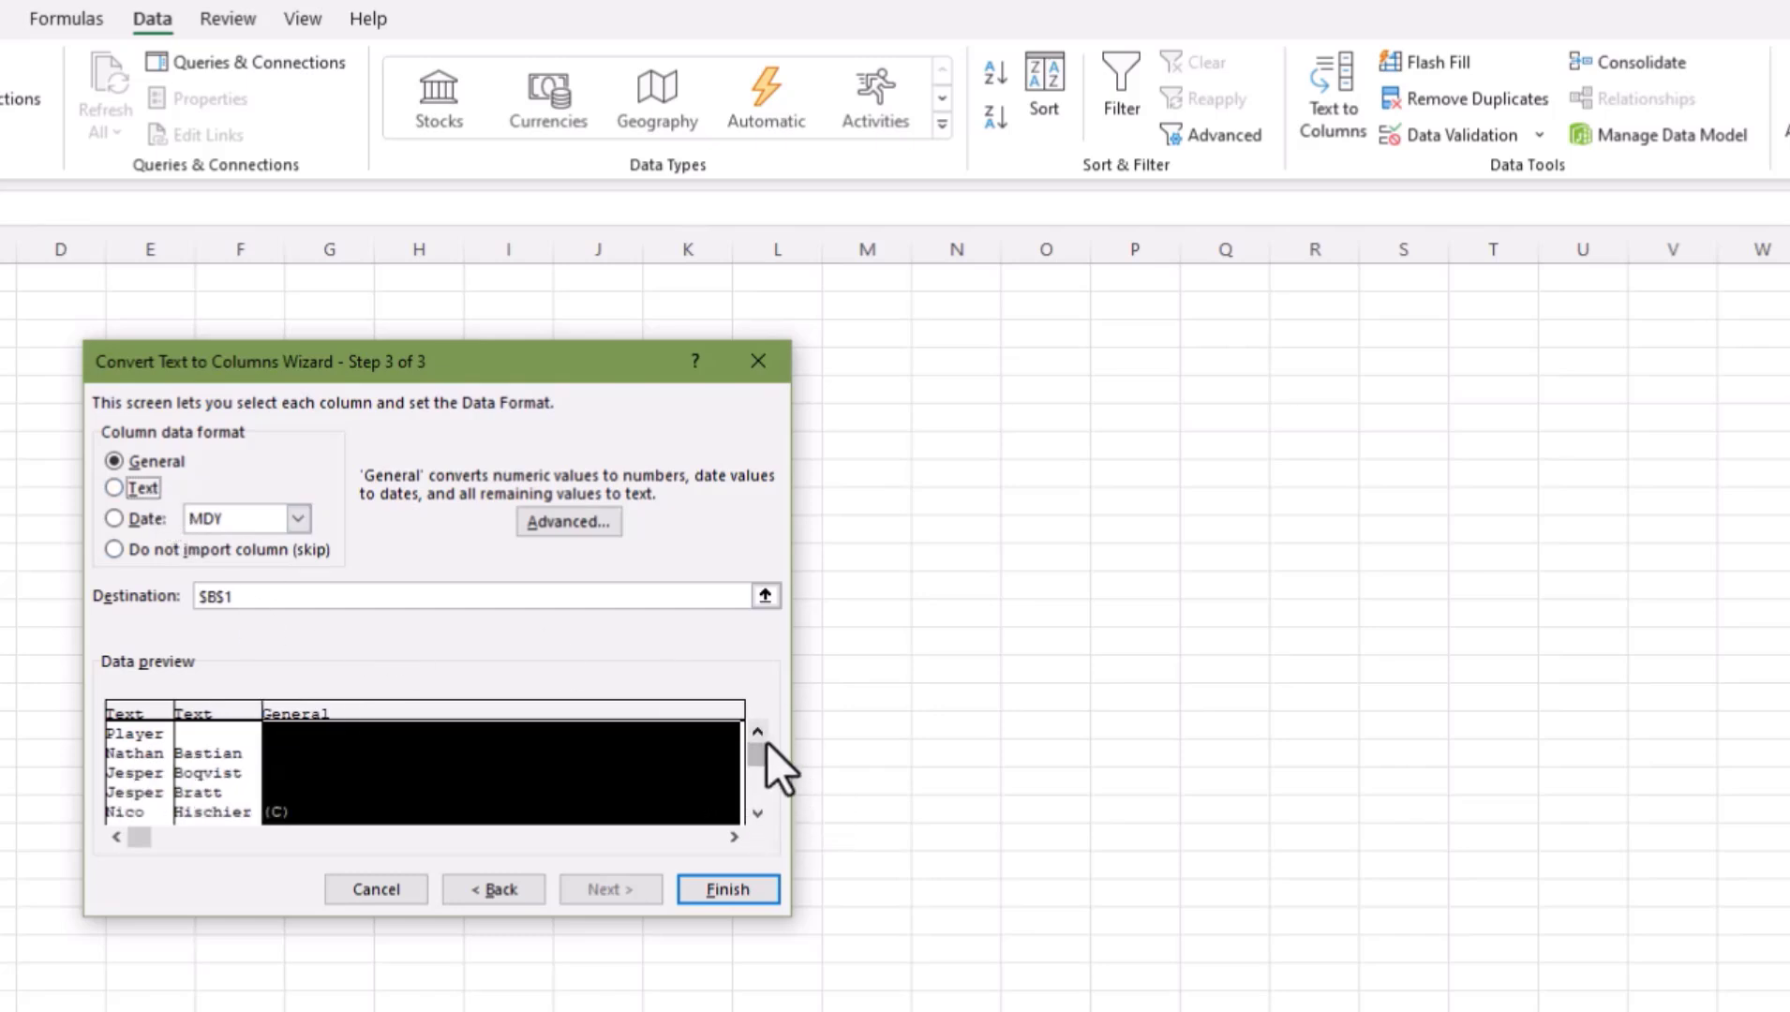
{"action": "left_click", "coordinate": [752, 807]}
{"action": "left_click", "coordinate": [761, 798]}
{"action": "left_click", "coordinate": [761, 797]}
{"action": "left_click", "coordinate": [761, 798]}
{"action": "left_click", "coordinate": [761, 797]}
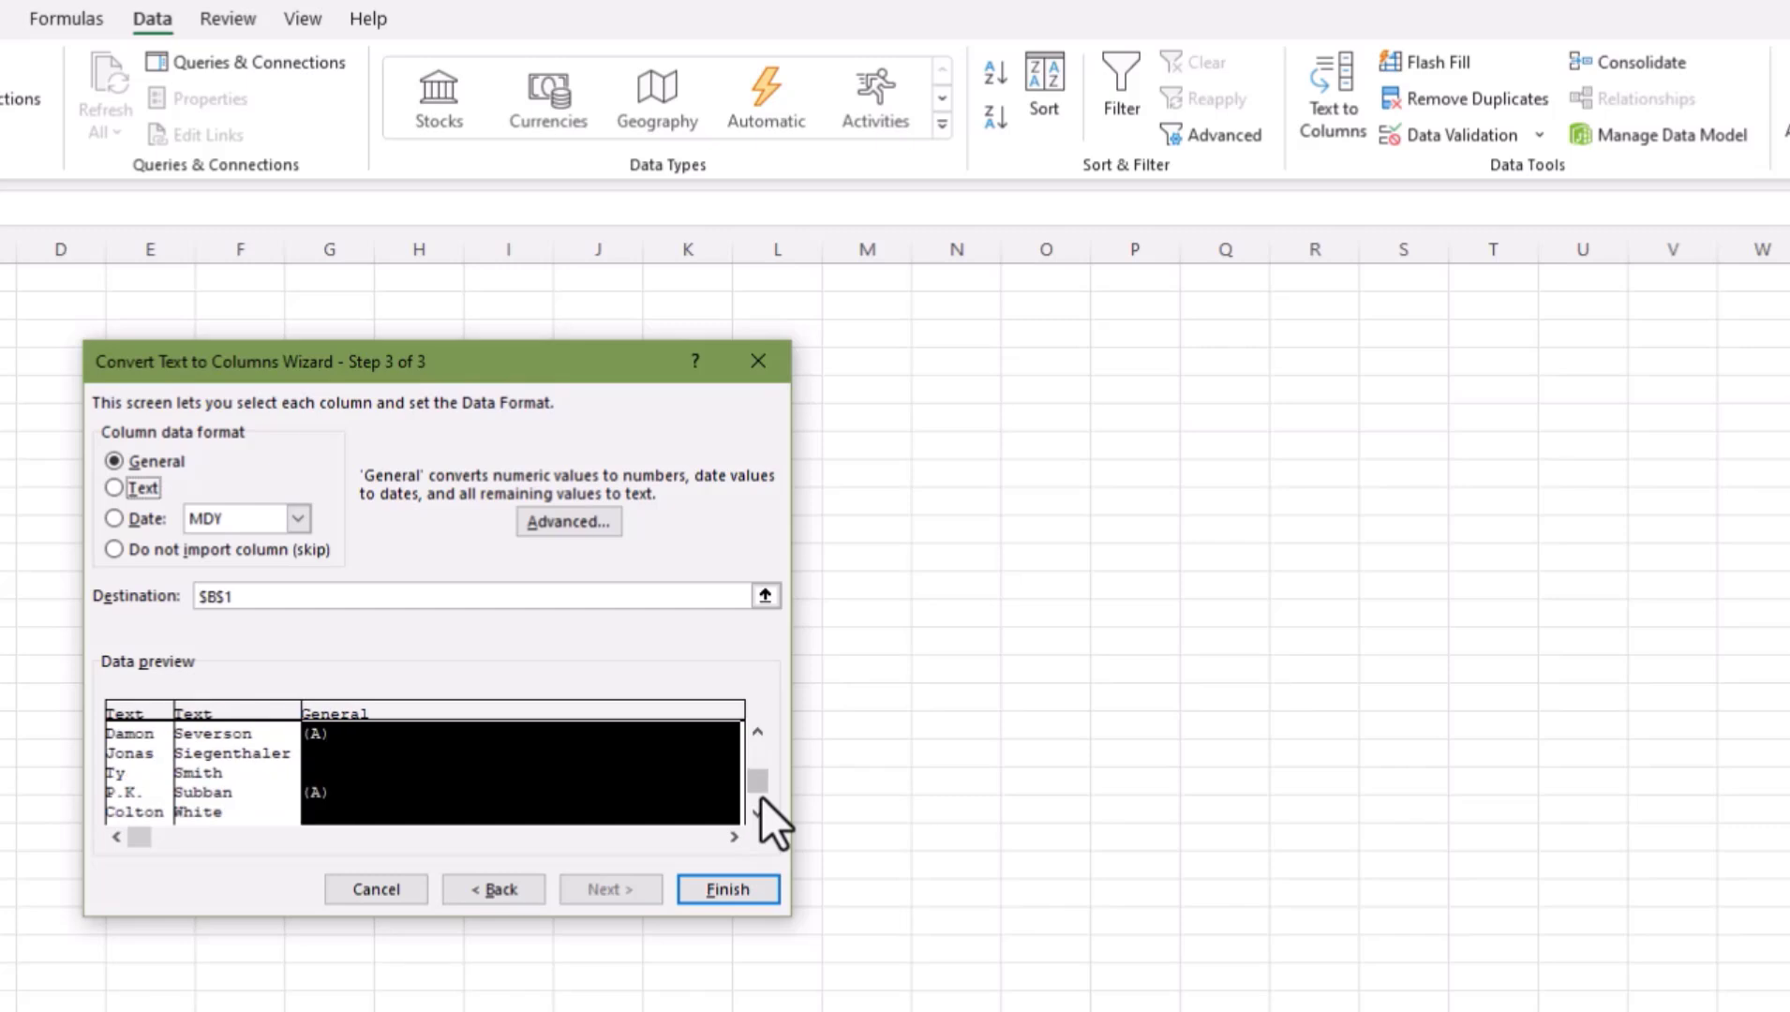
{"action": "left_click", "coordinate": [113, 551]}
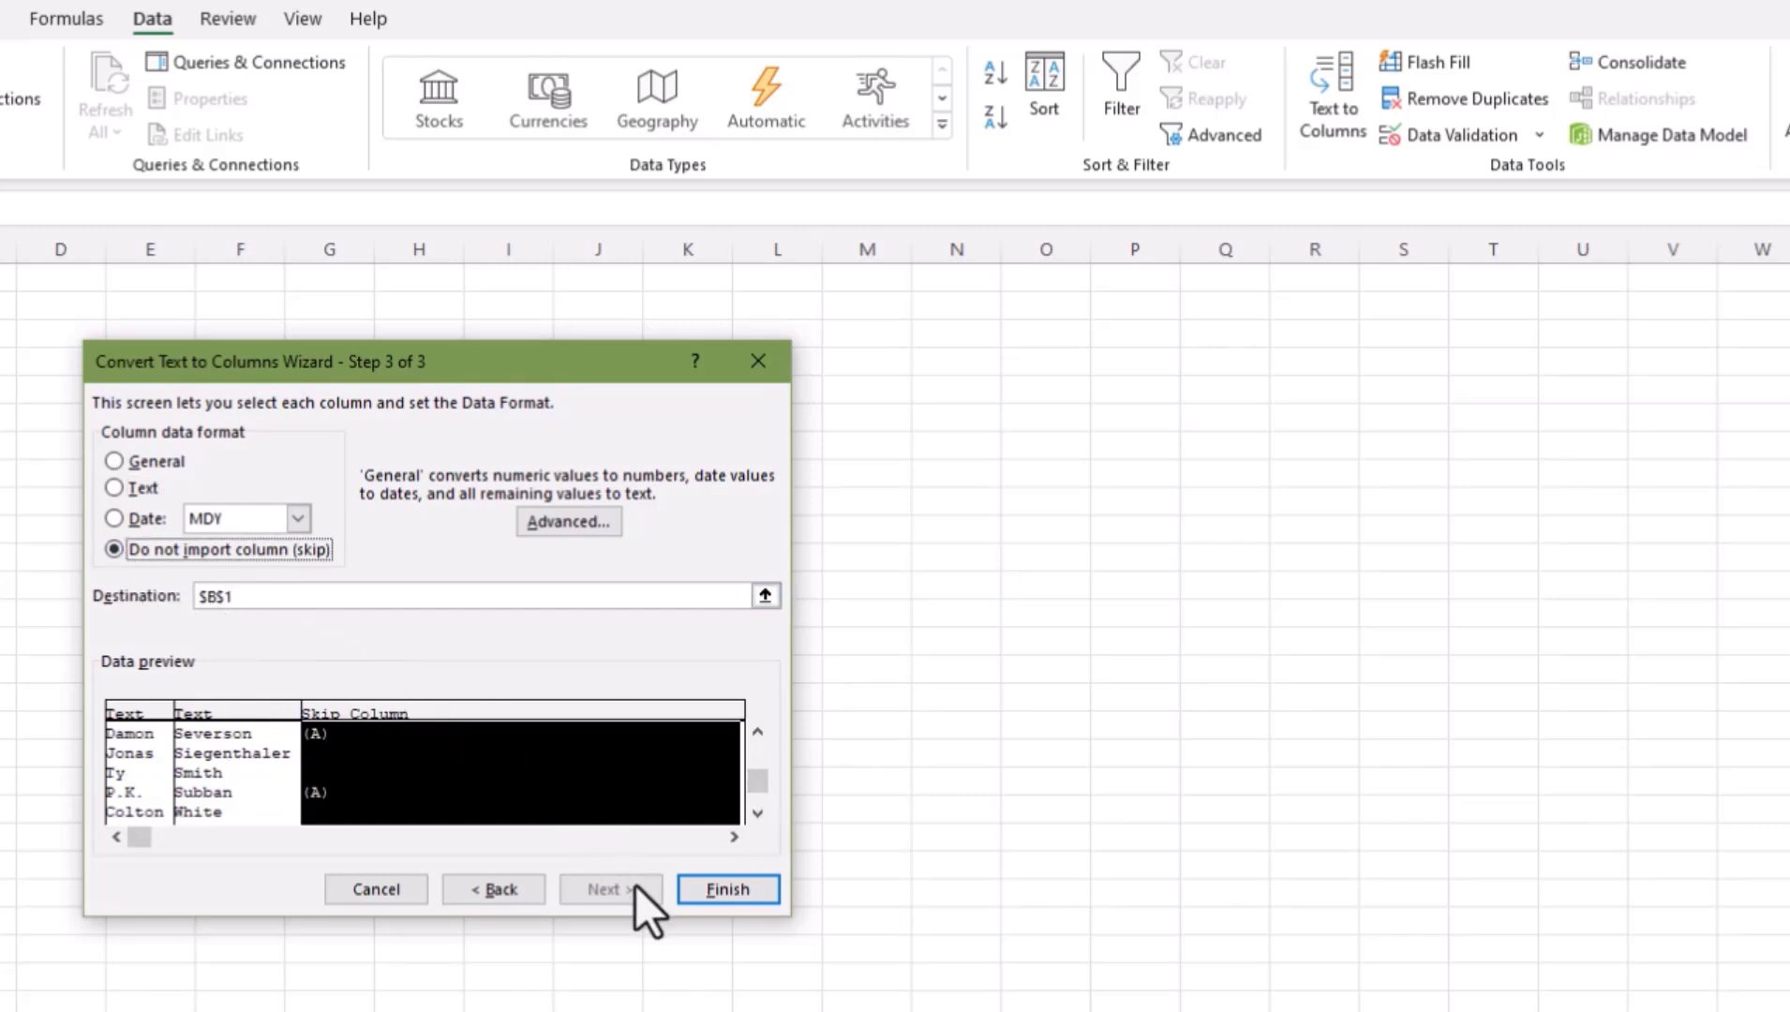
{"action": "left_click", "coordinate": [729, 889]}
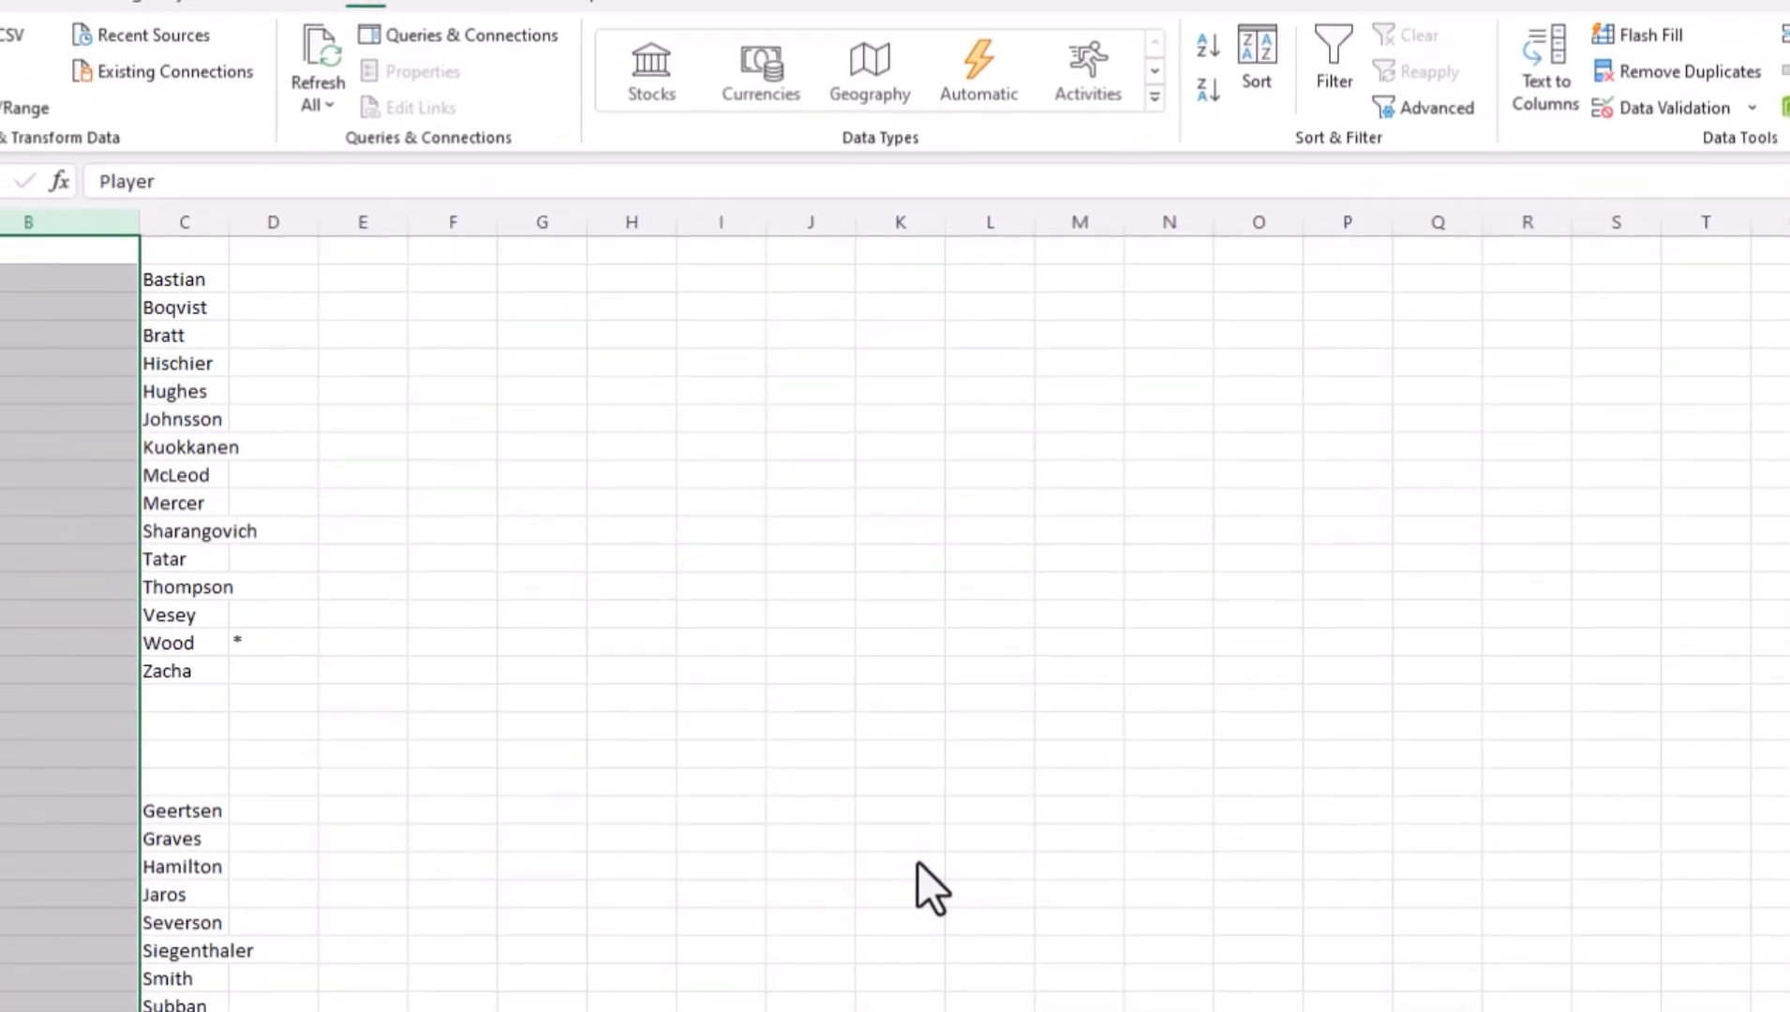
Step: Delete the stray asterisk in D15 and auto-fit column C to the last names
{"action": "left_click", "coordinate": [282, 643]}
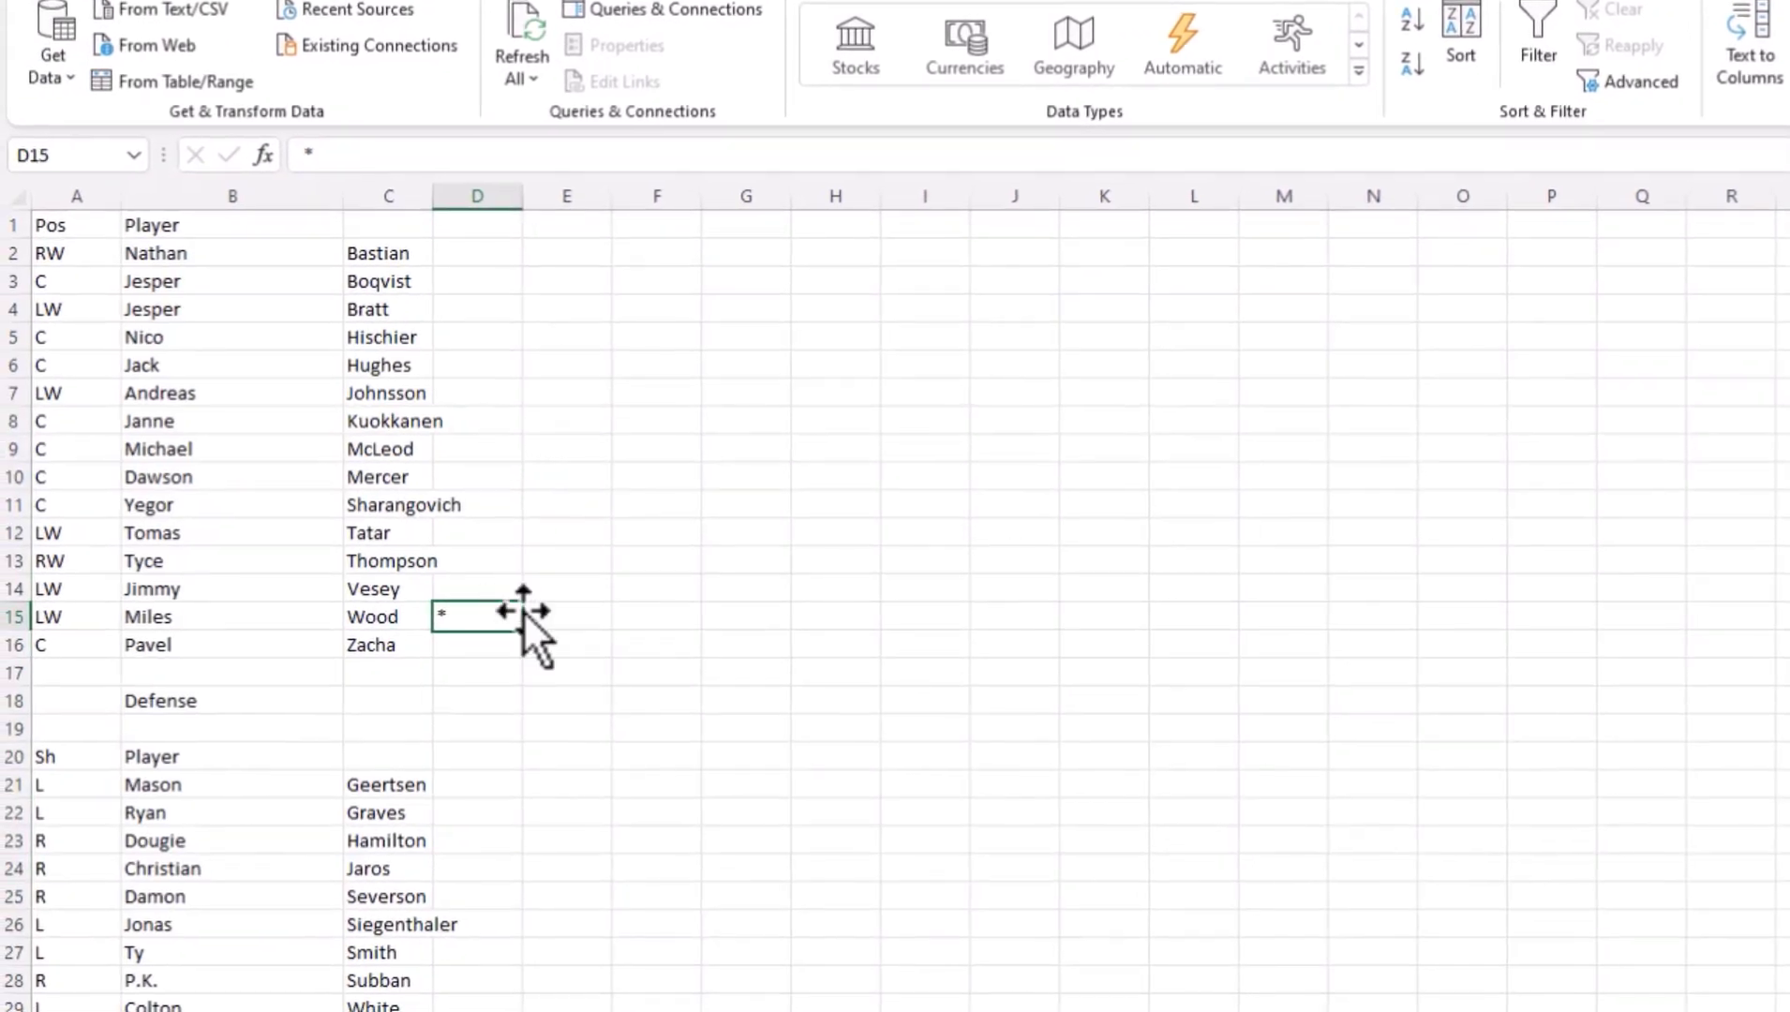
{"action": "key", "text": "Delete"}
{"action": "left_click", "coordinate": [553, 754]}
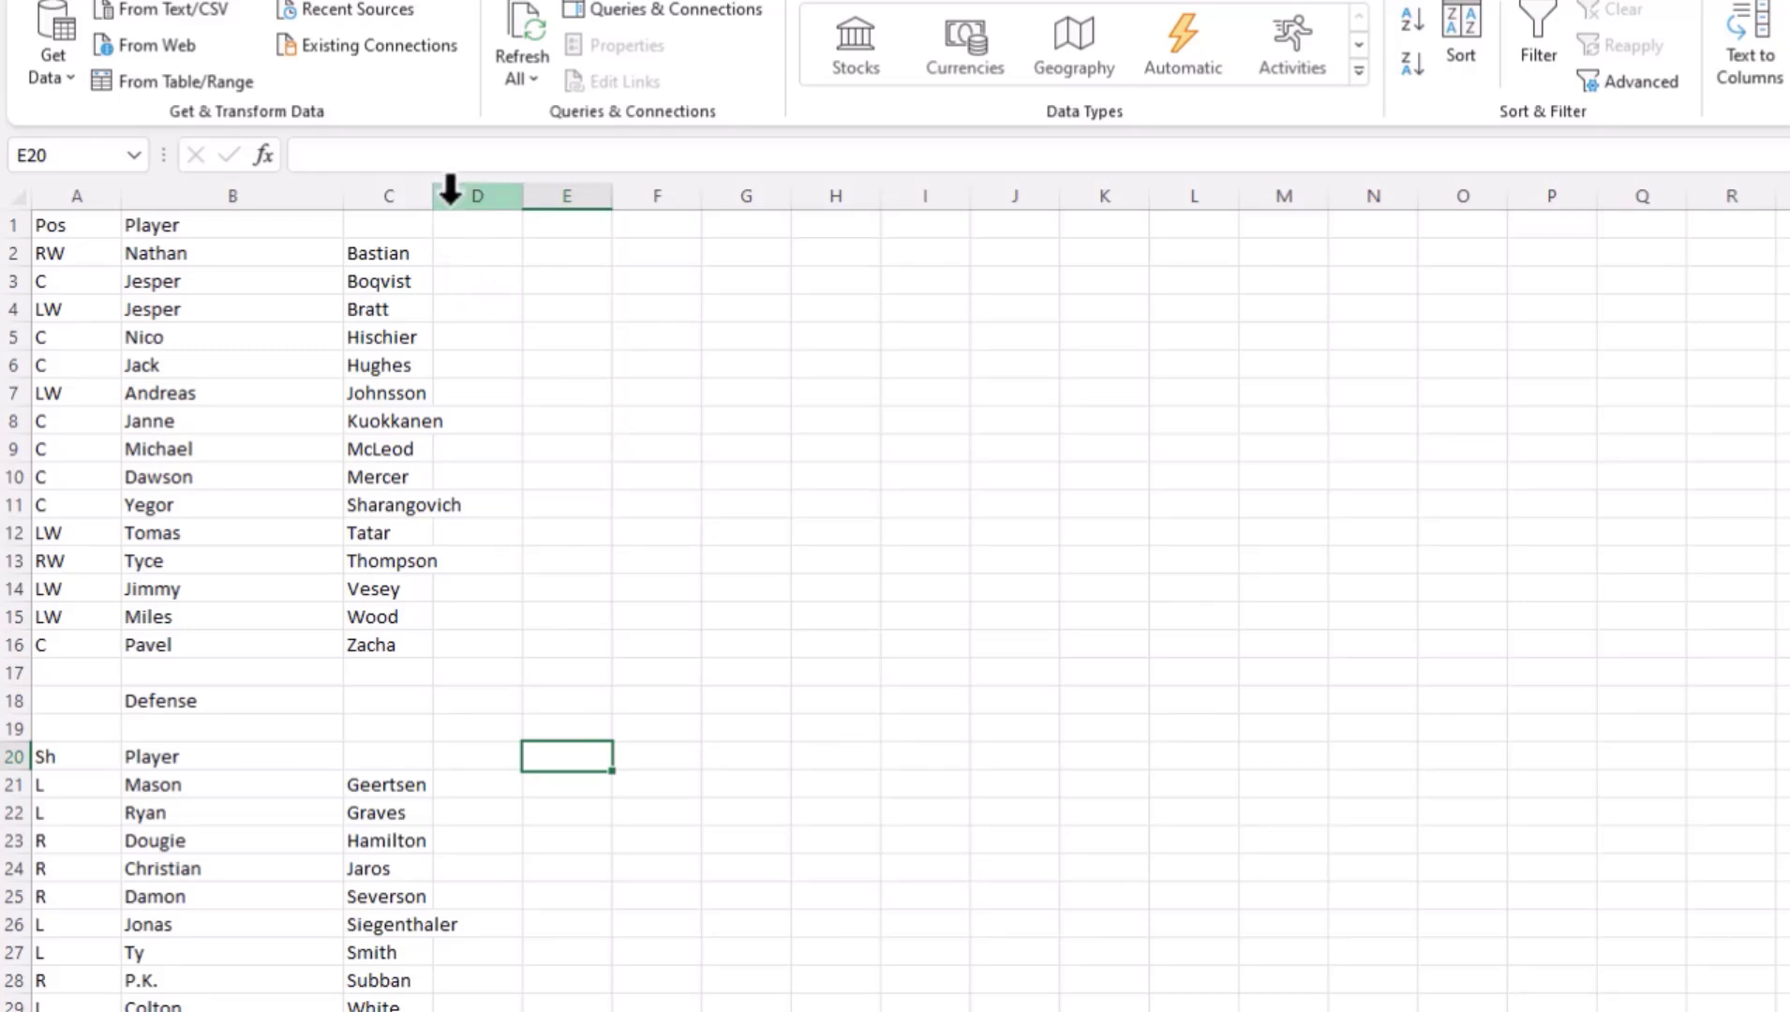
{"action": "double_click", "coordinate": [434, 195]}
Step: Examine the column A position codes in the forward rows and below the Defense heading
{"action": "left_click", "coordinate": [62, 757]}
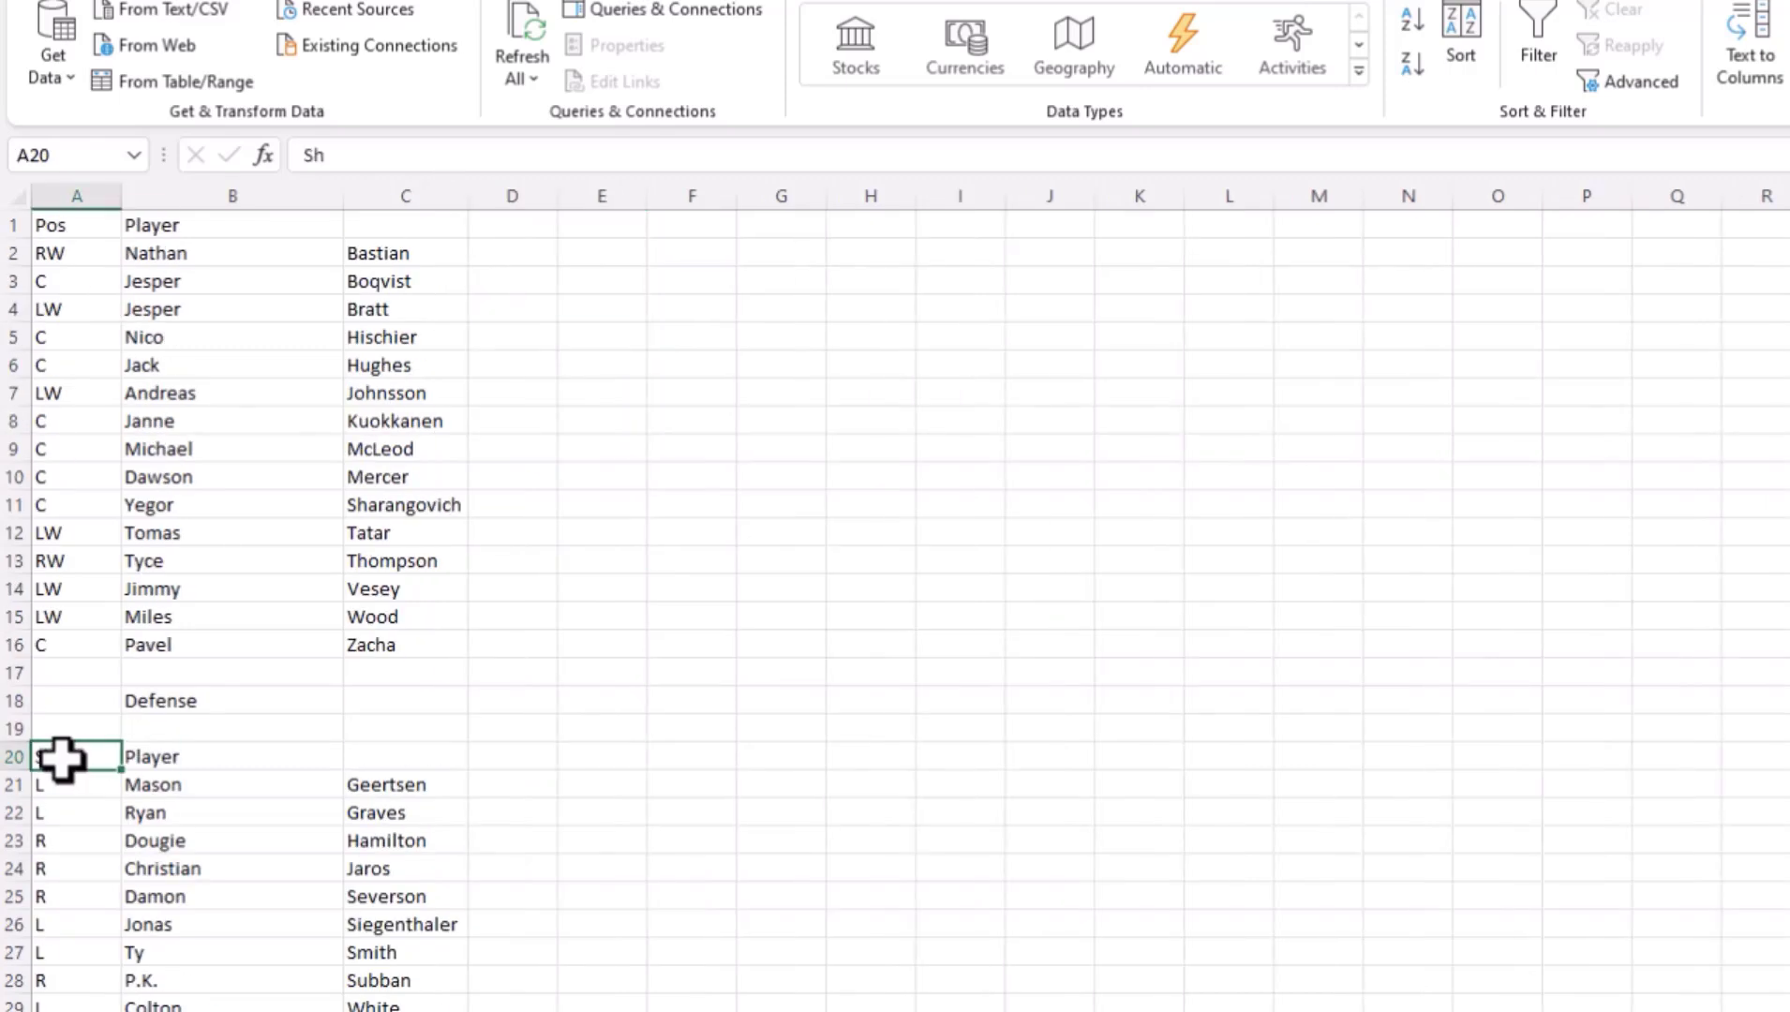
{"action": "left_click", "coordinate": [71, 280]}
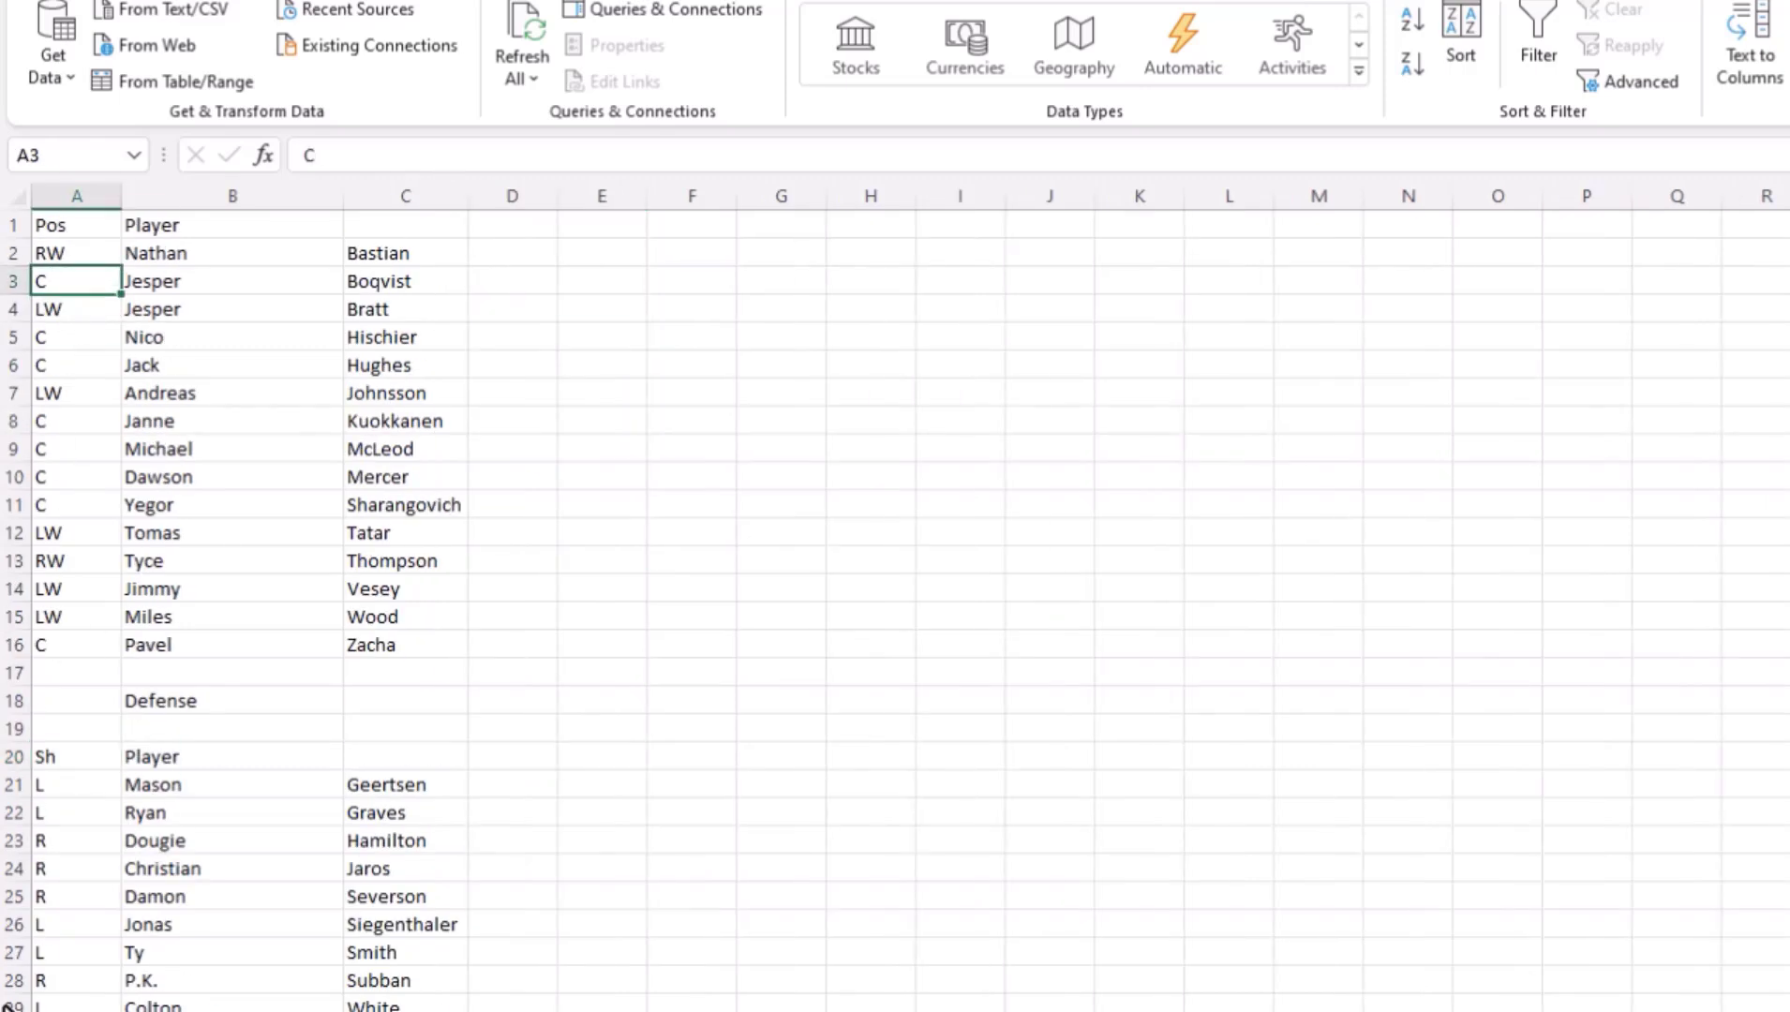
{"action": "left_click", "coordinate": [49, 924]}
{"action": "key", "text": "Down"}
{"action": "key", "text": "Down"}
{"action": "key", "text": "Down"}
{"action": "key", "text": "Down"}
{"action": "key", "text": "Down"}
{"action": "key", "text": "Down"}
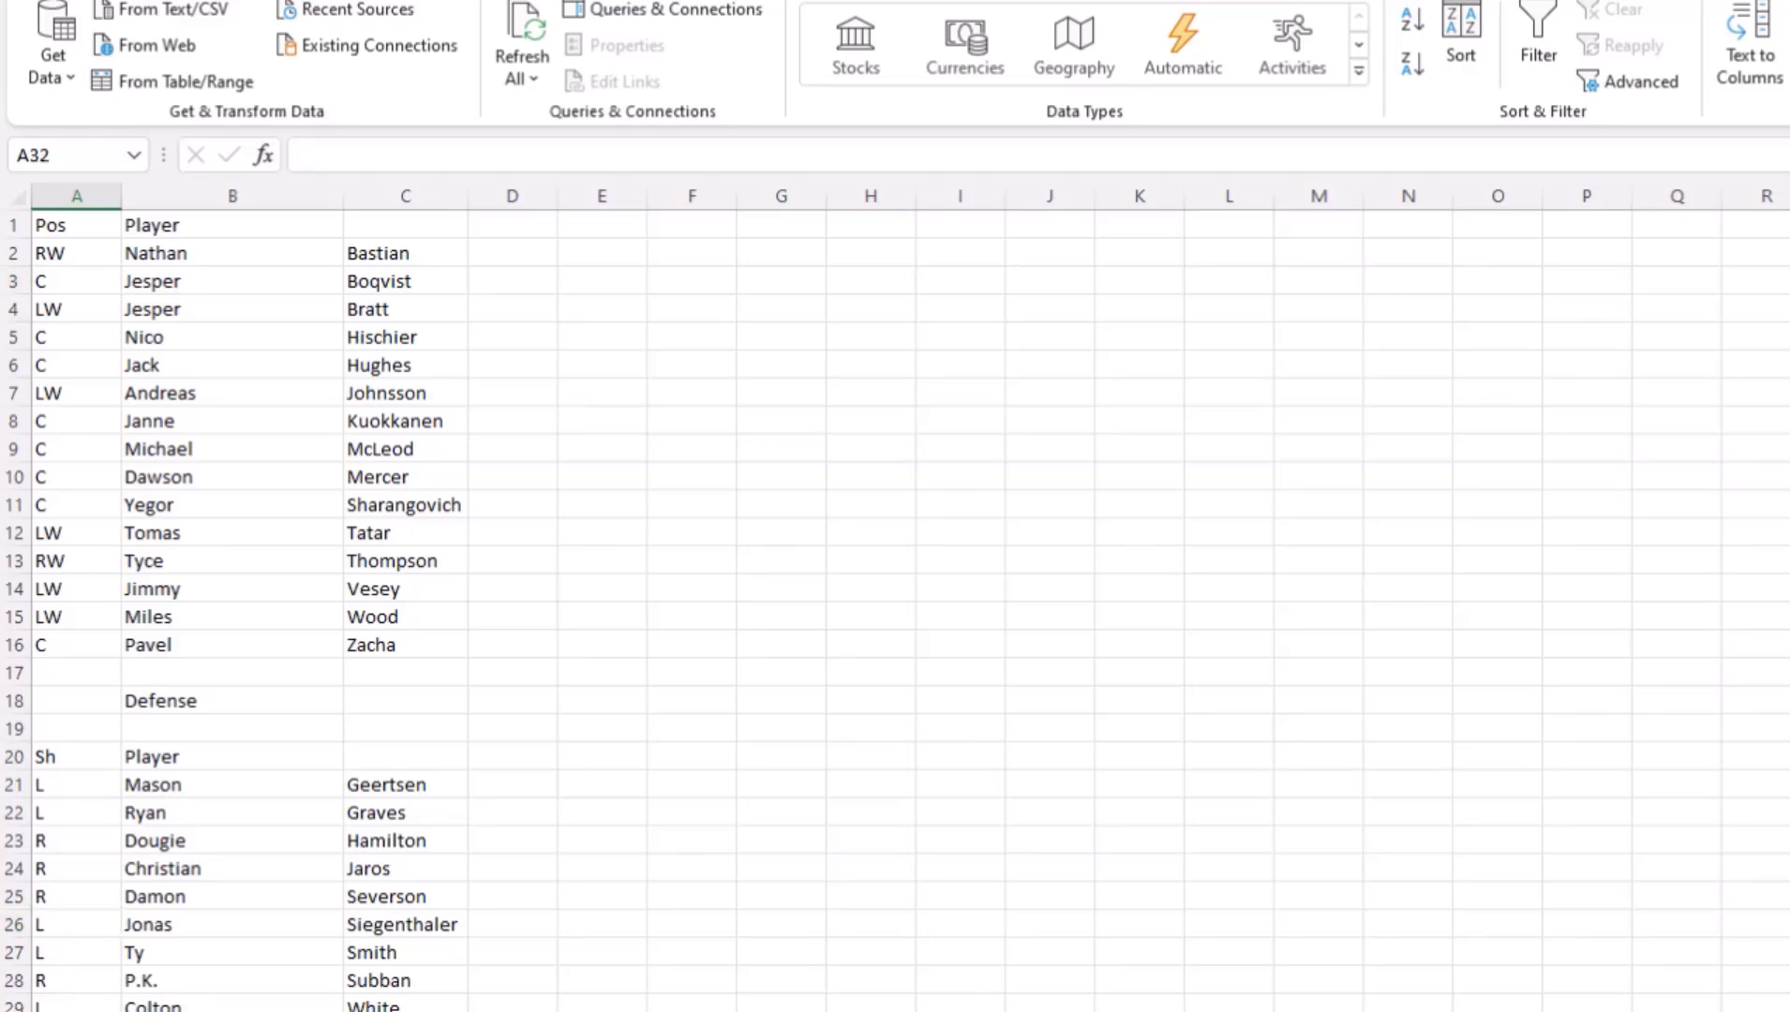
{"action": "left_click", "coordinate": [1465, 984]}
Step: Undo the roster edits back to before columns C through J were deleted, and clear the cut marquee
{"action": "key", "text": "ctrl+z"}
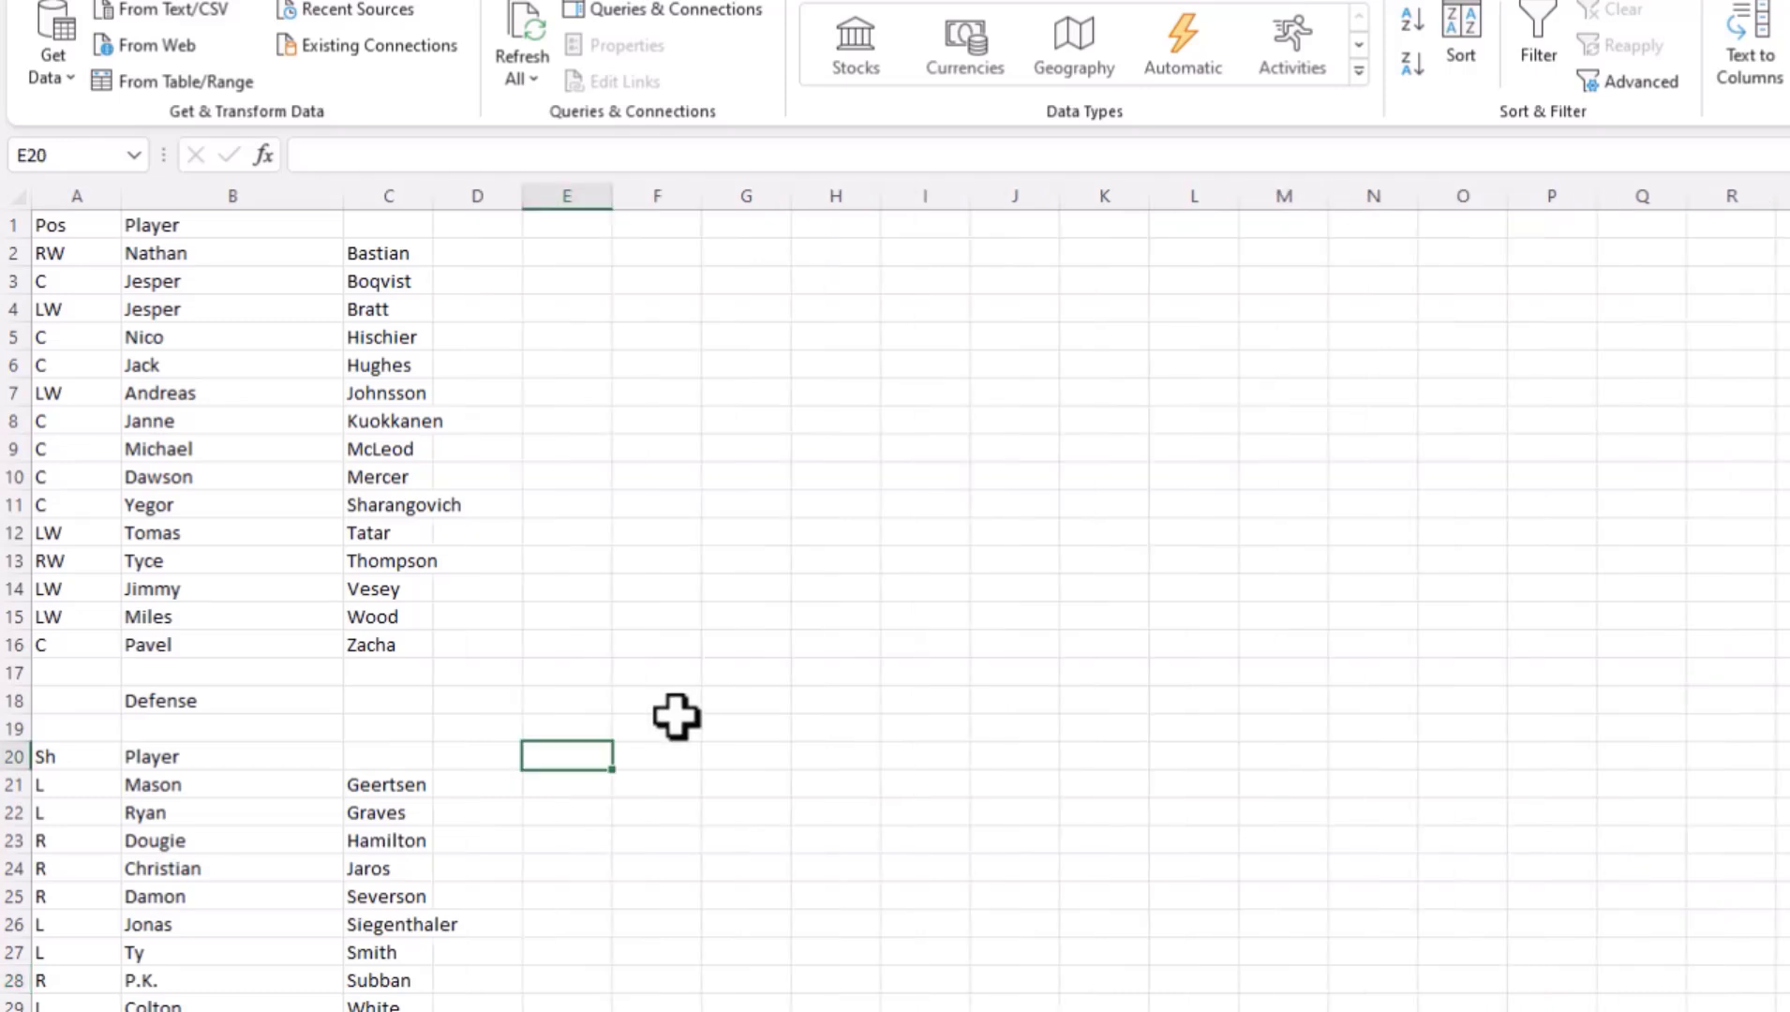
{"action": "key", "text": "ctrl+z"}
{"action": "key", "text": "ctrl+z"}
{"action": "key", "text": "ctrl+z"}
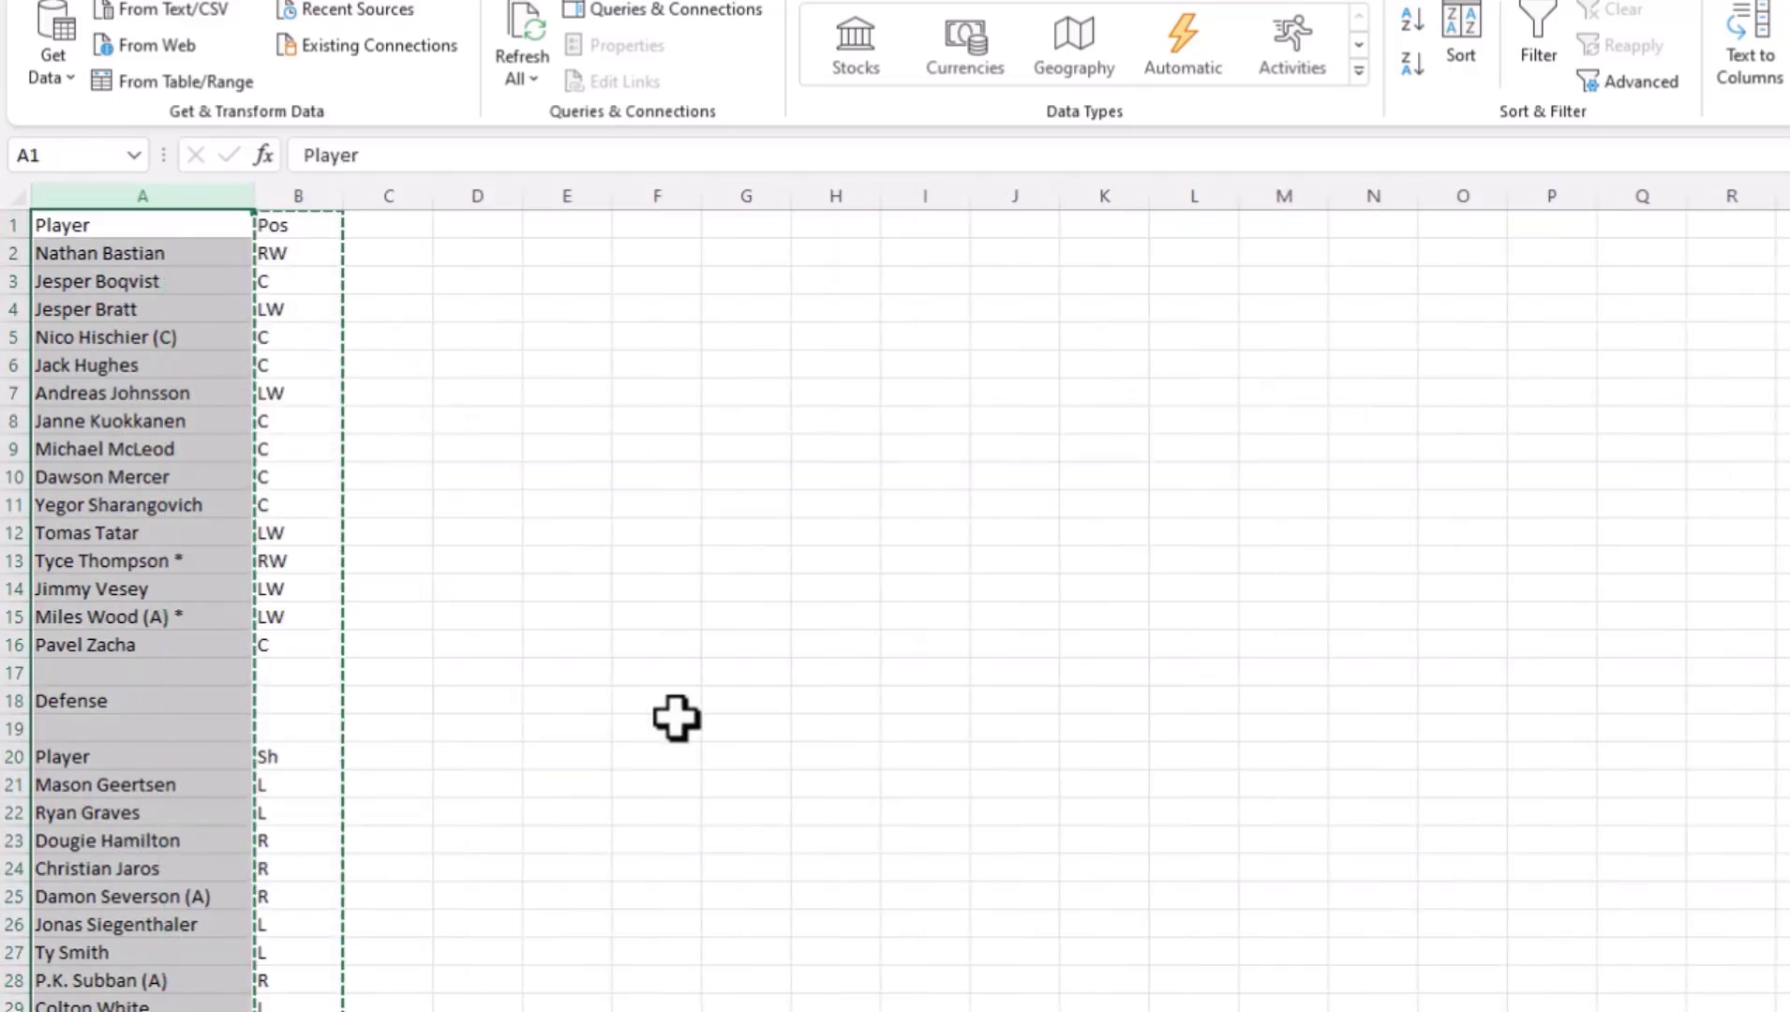
{"action": "key", "text": "ctrl+z"}
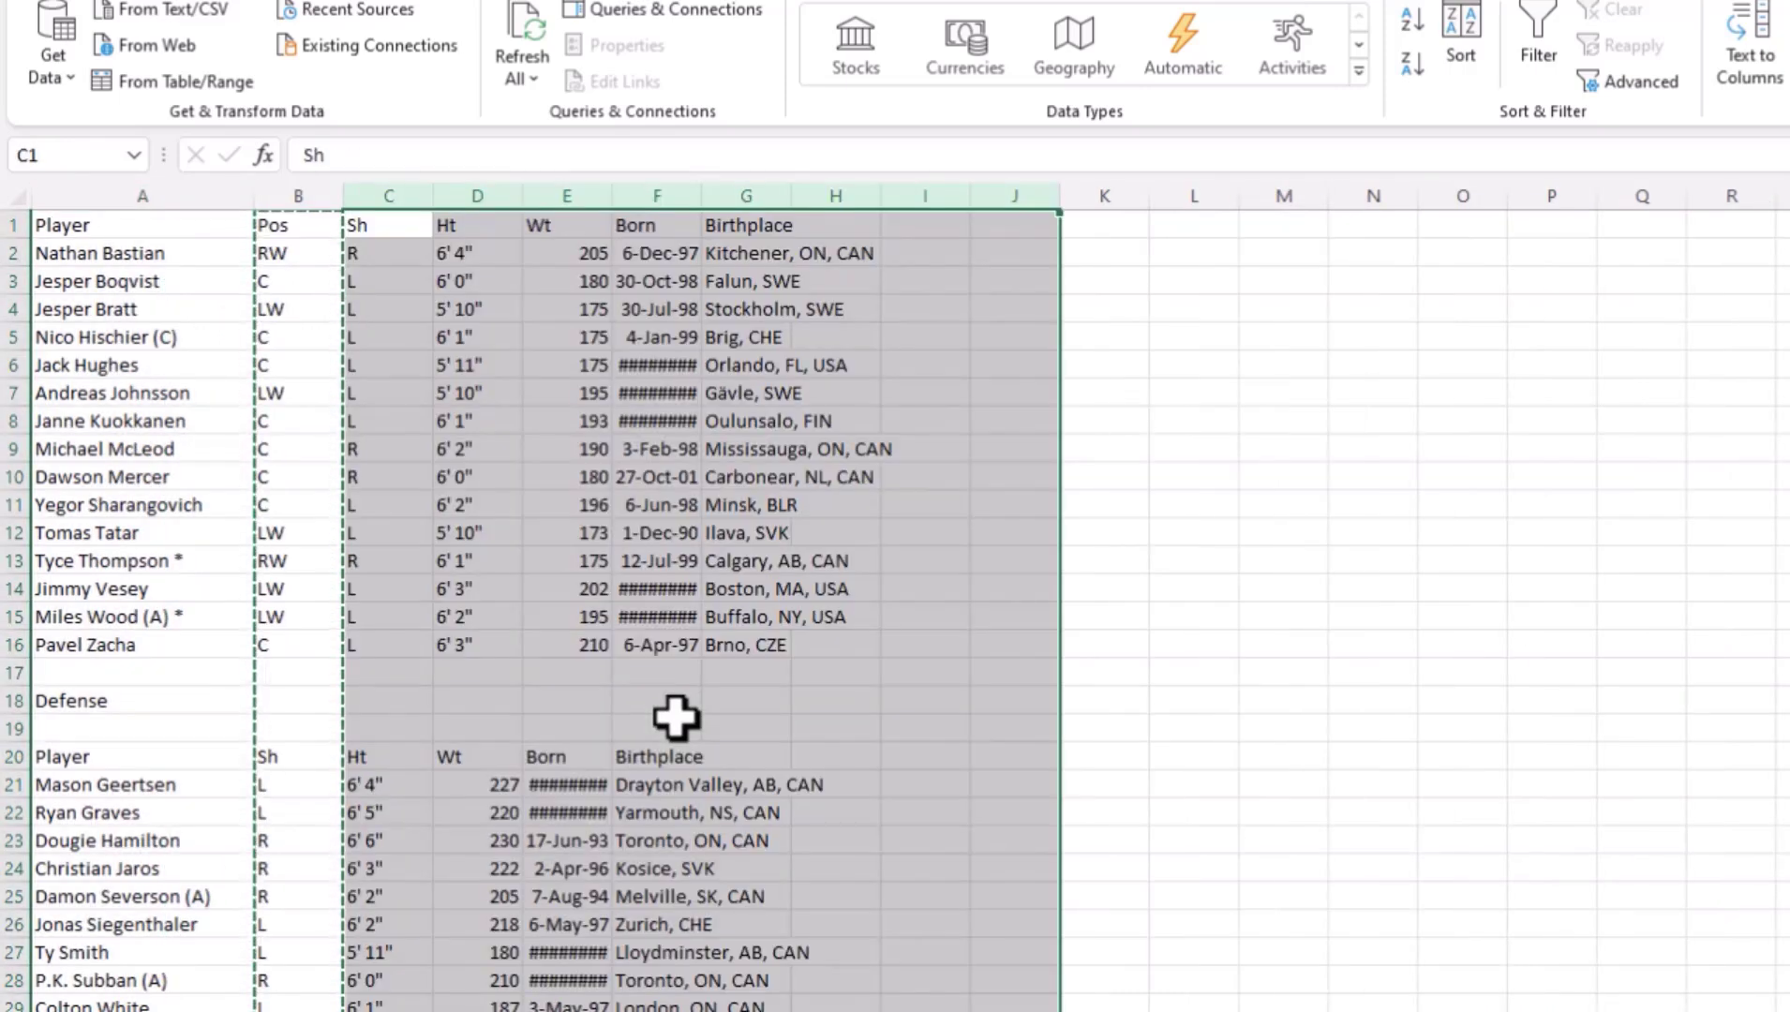
{"action": "left_click", "coordinate": [1365, 862]}
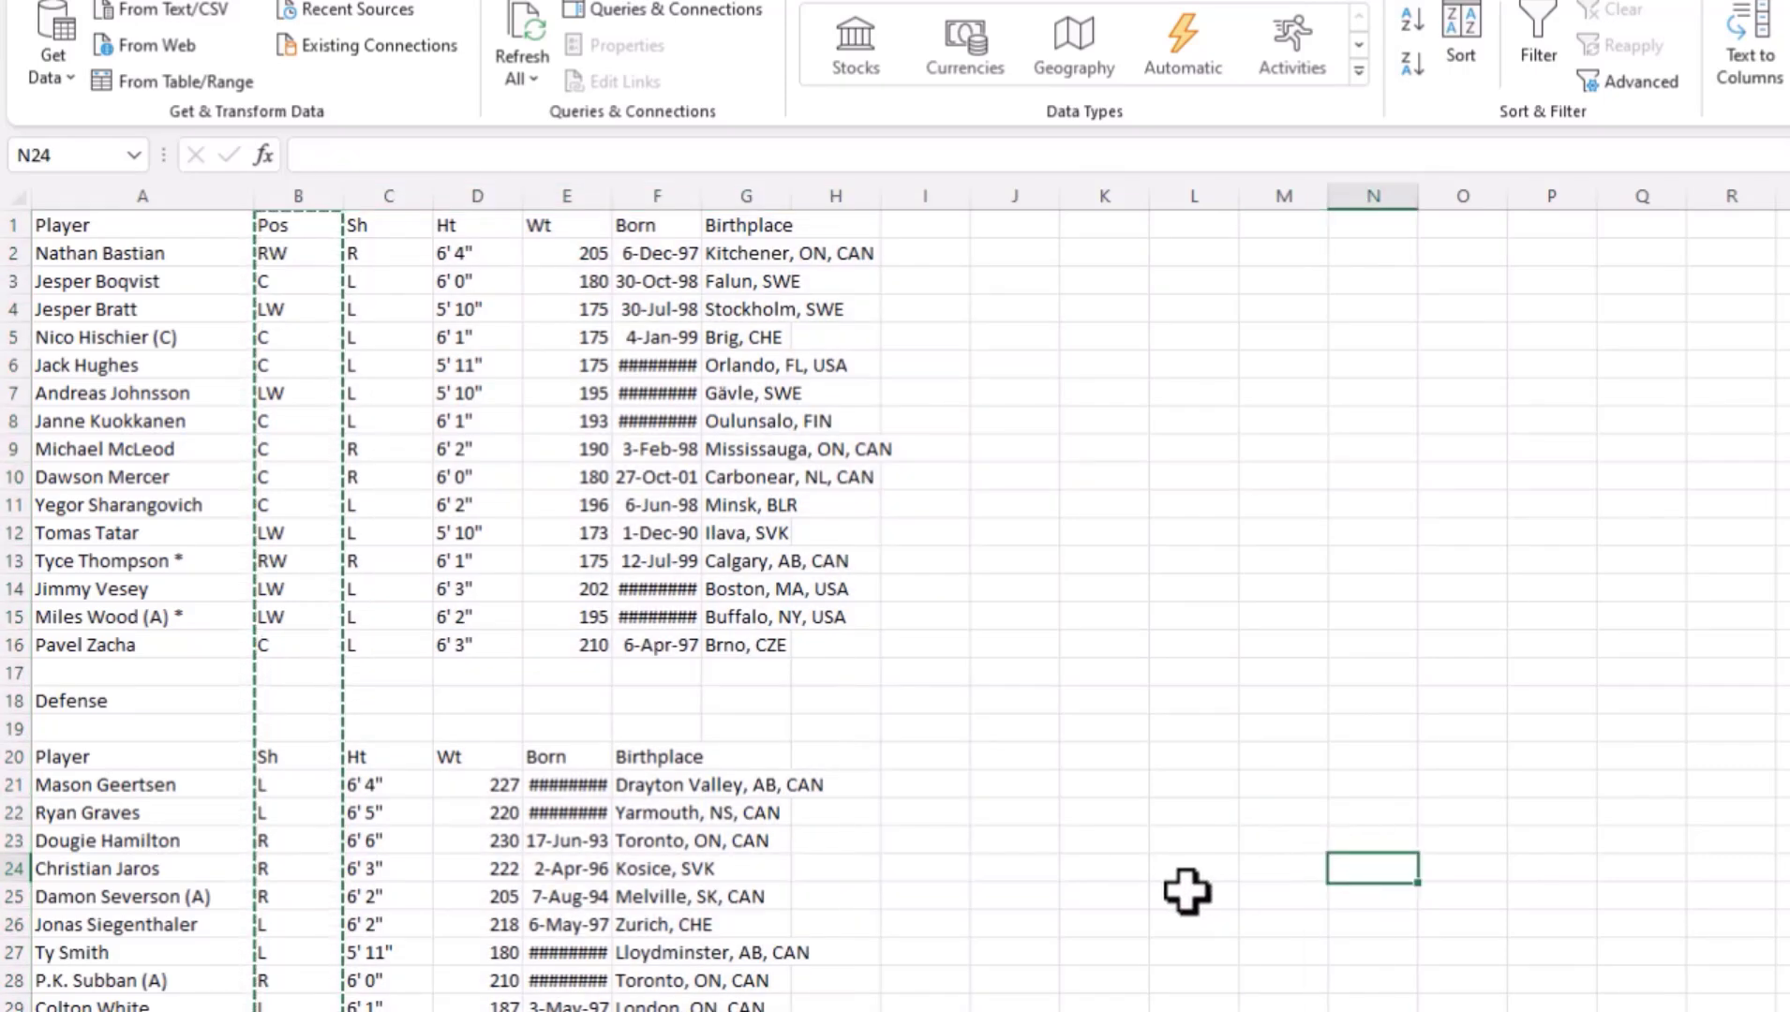
{"action": "key", "text": "Escape"}
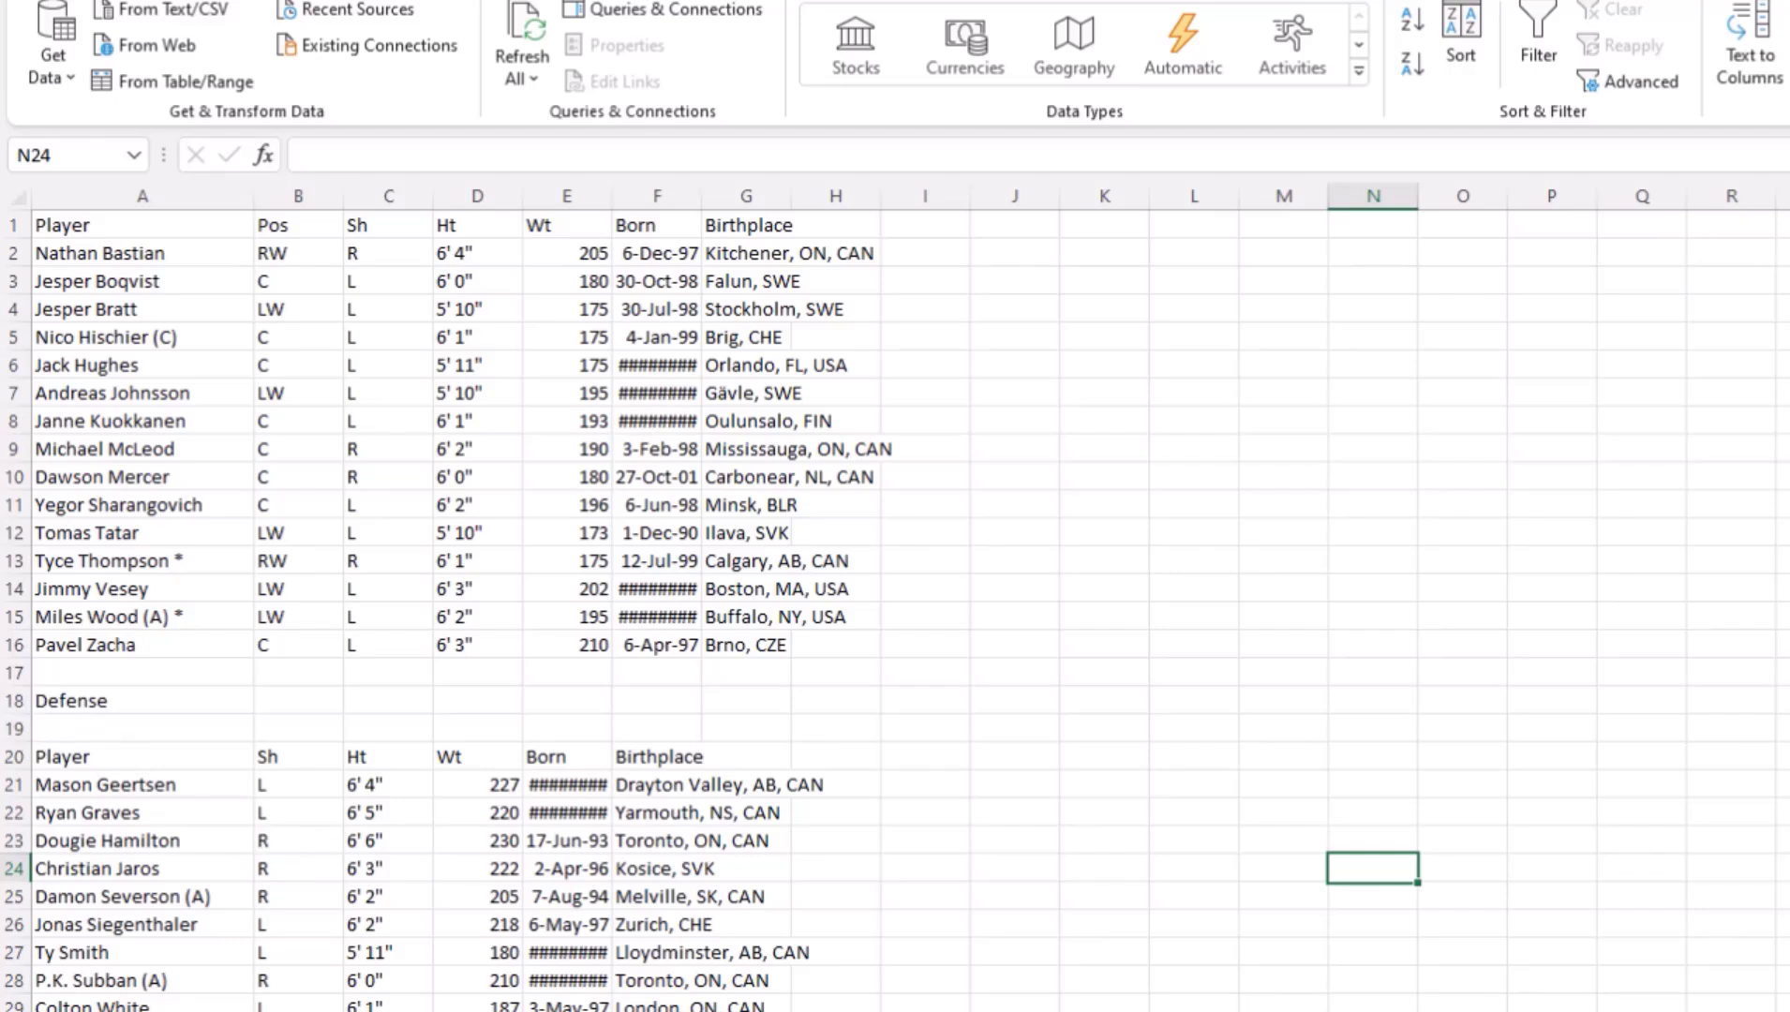
Step: Enter D as the position for all defensemen in B21 through B29
{"action": "left_click", "coordinate": [262, 727]}
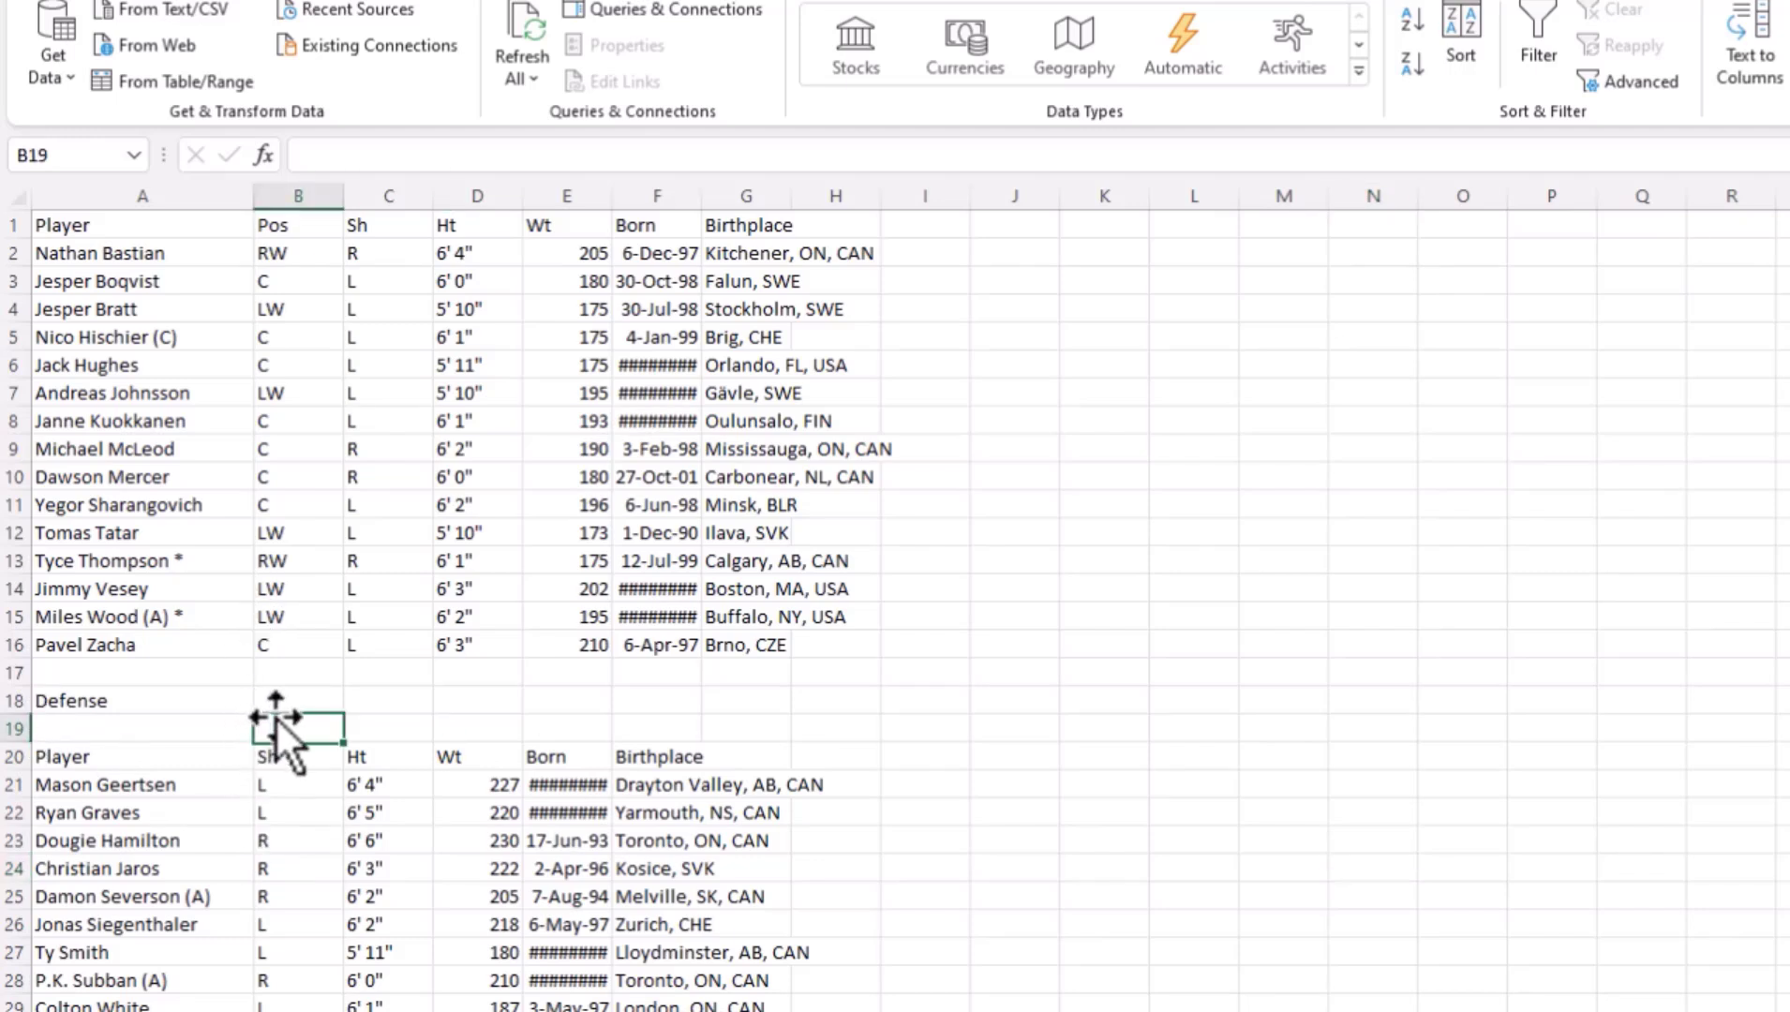
{"action": "left_click", "coordinate": [286, 699]}
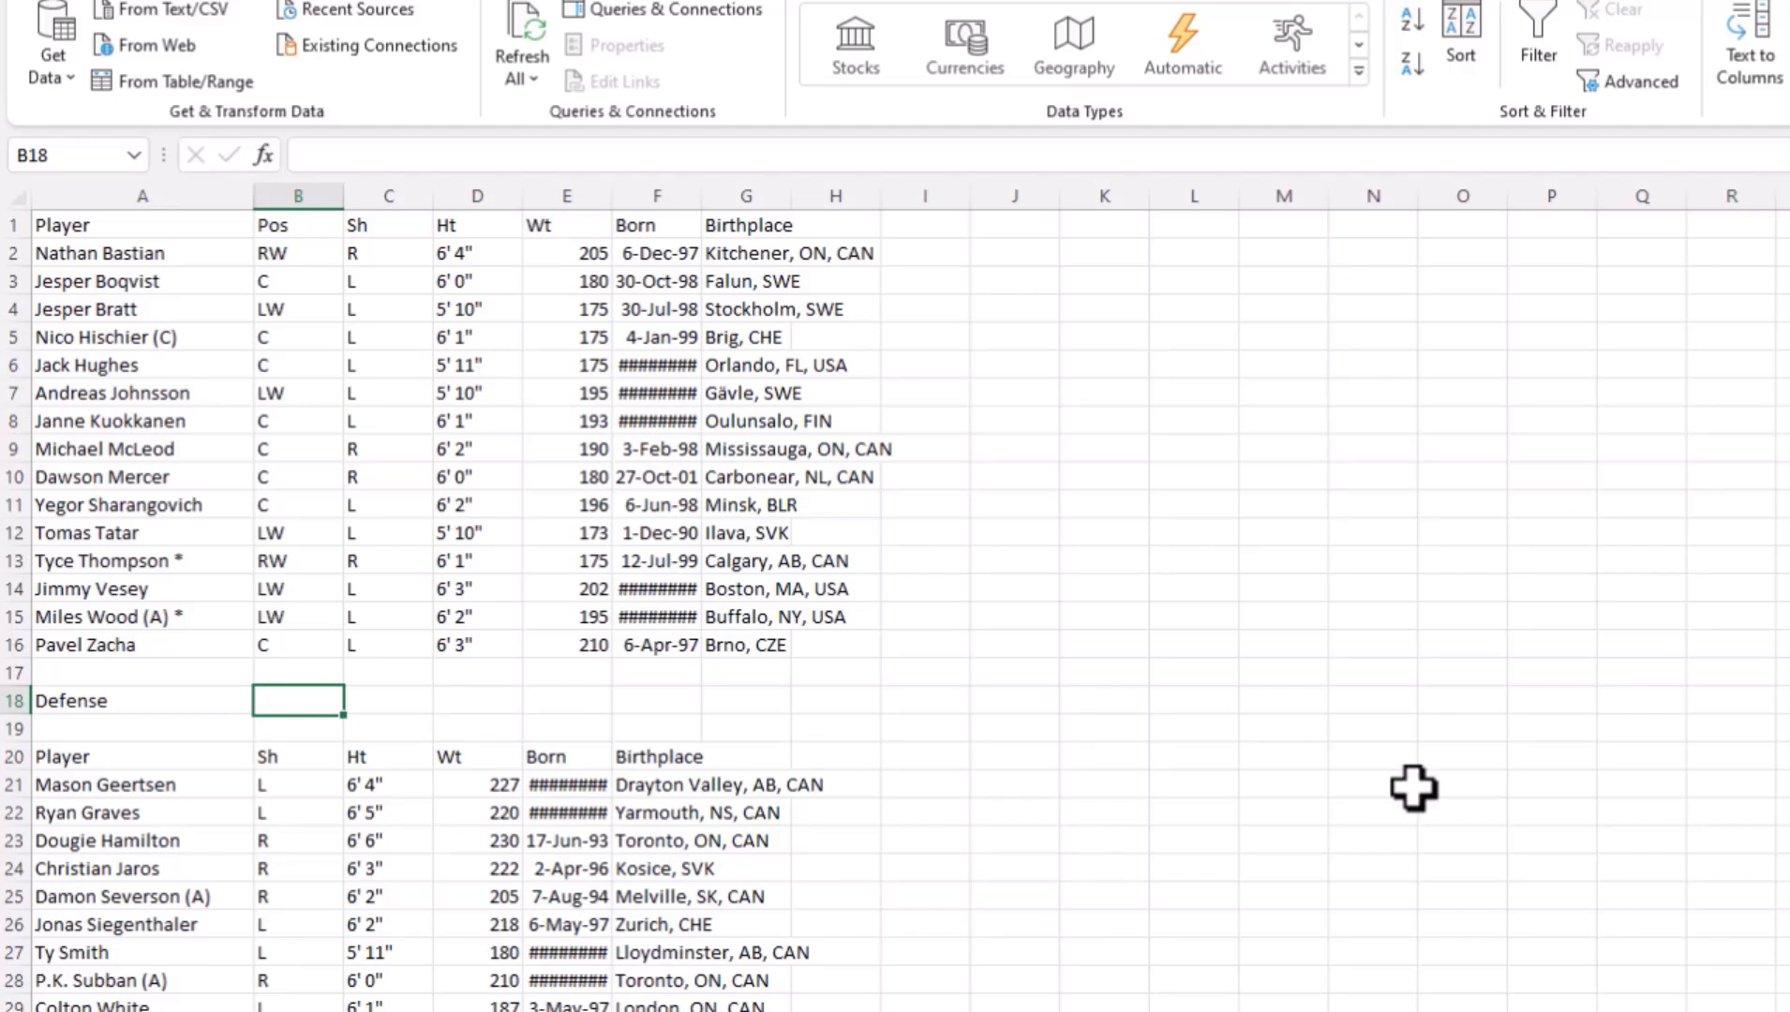
{"action": "key", "text": "Down"}
{"action": "key", "text": "Down"}
{"action": "key", "text": "Down"}
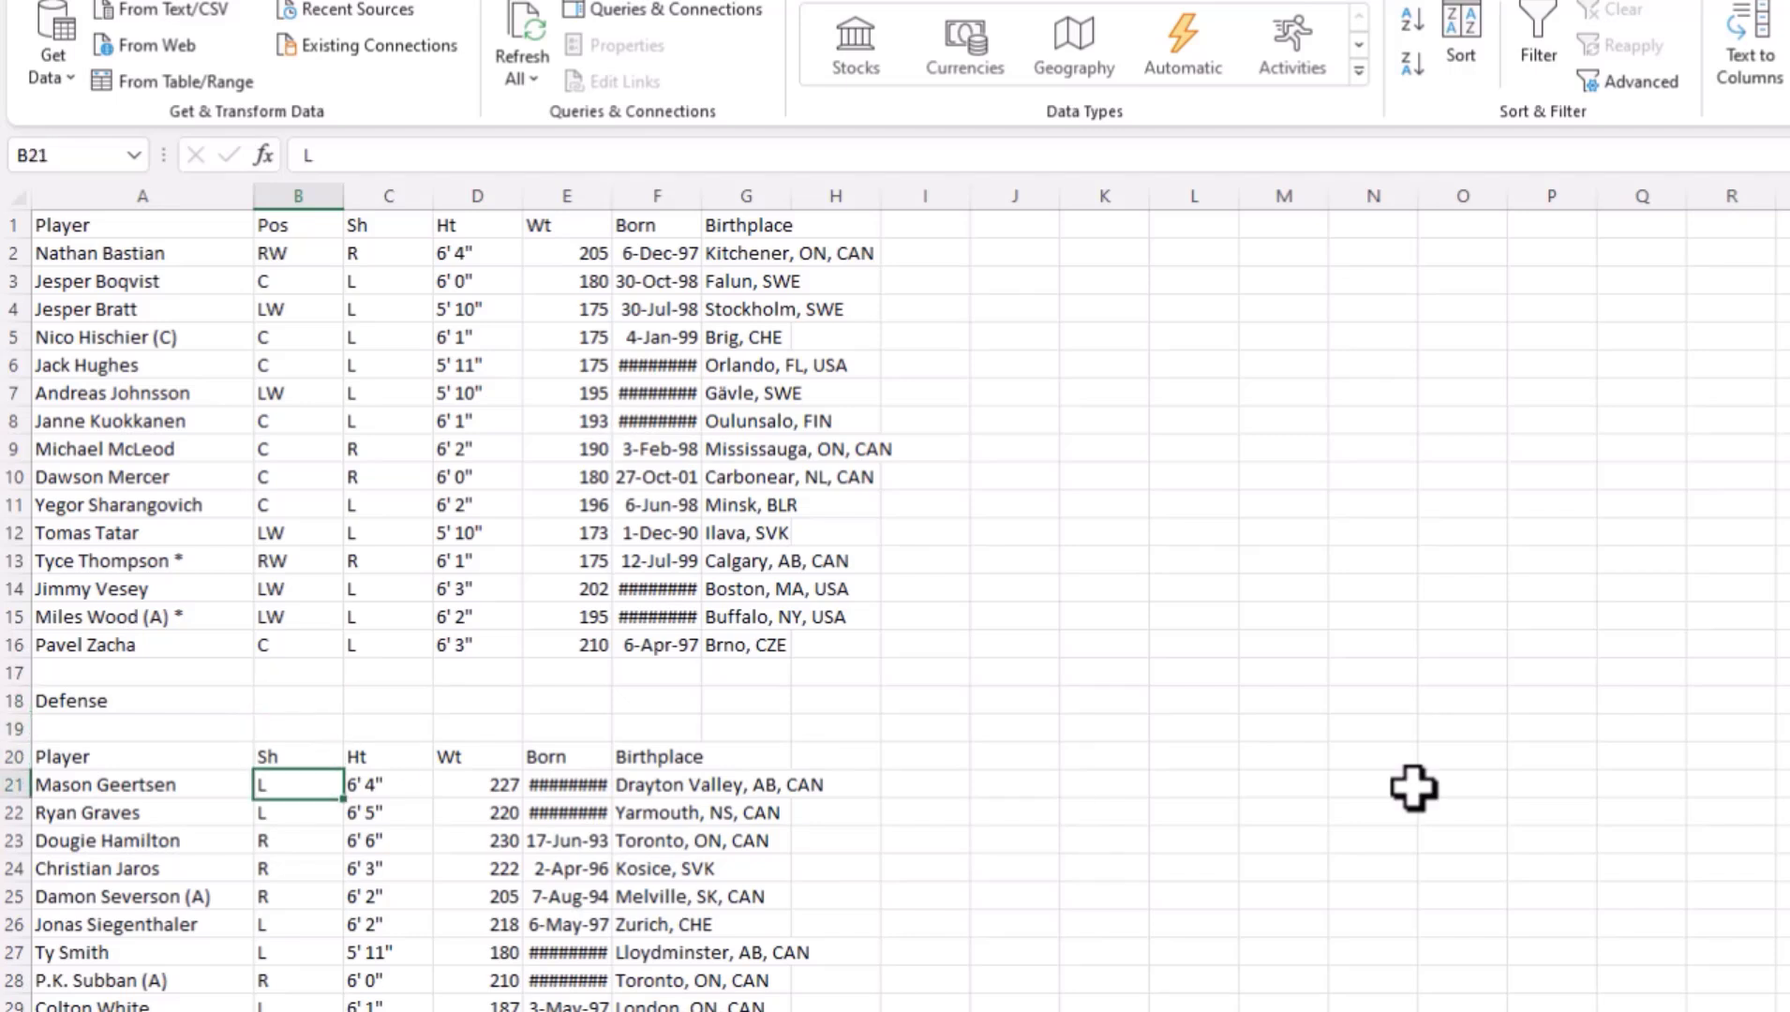
{"action": "type", "text": "D D D D D "}
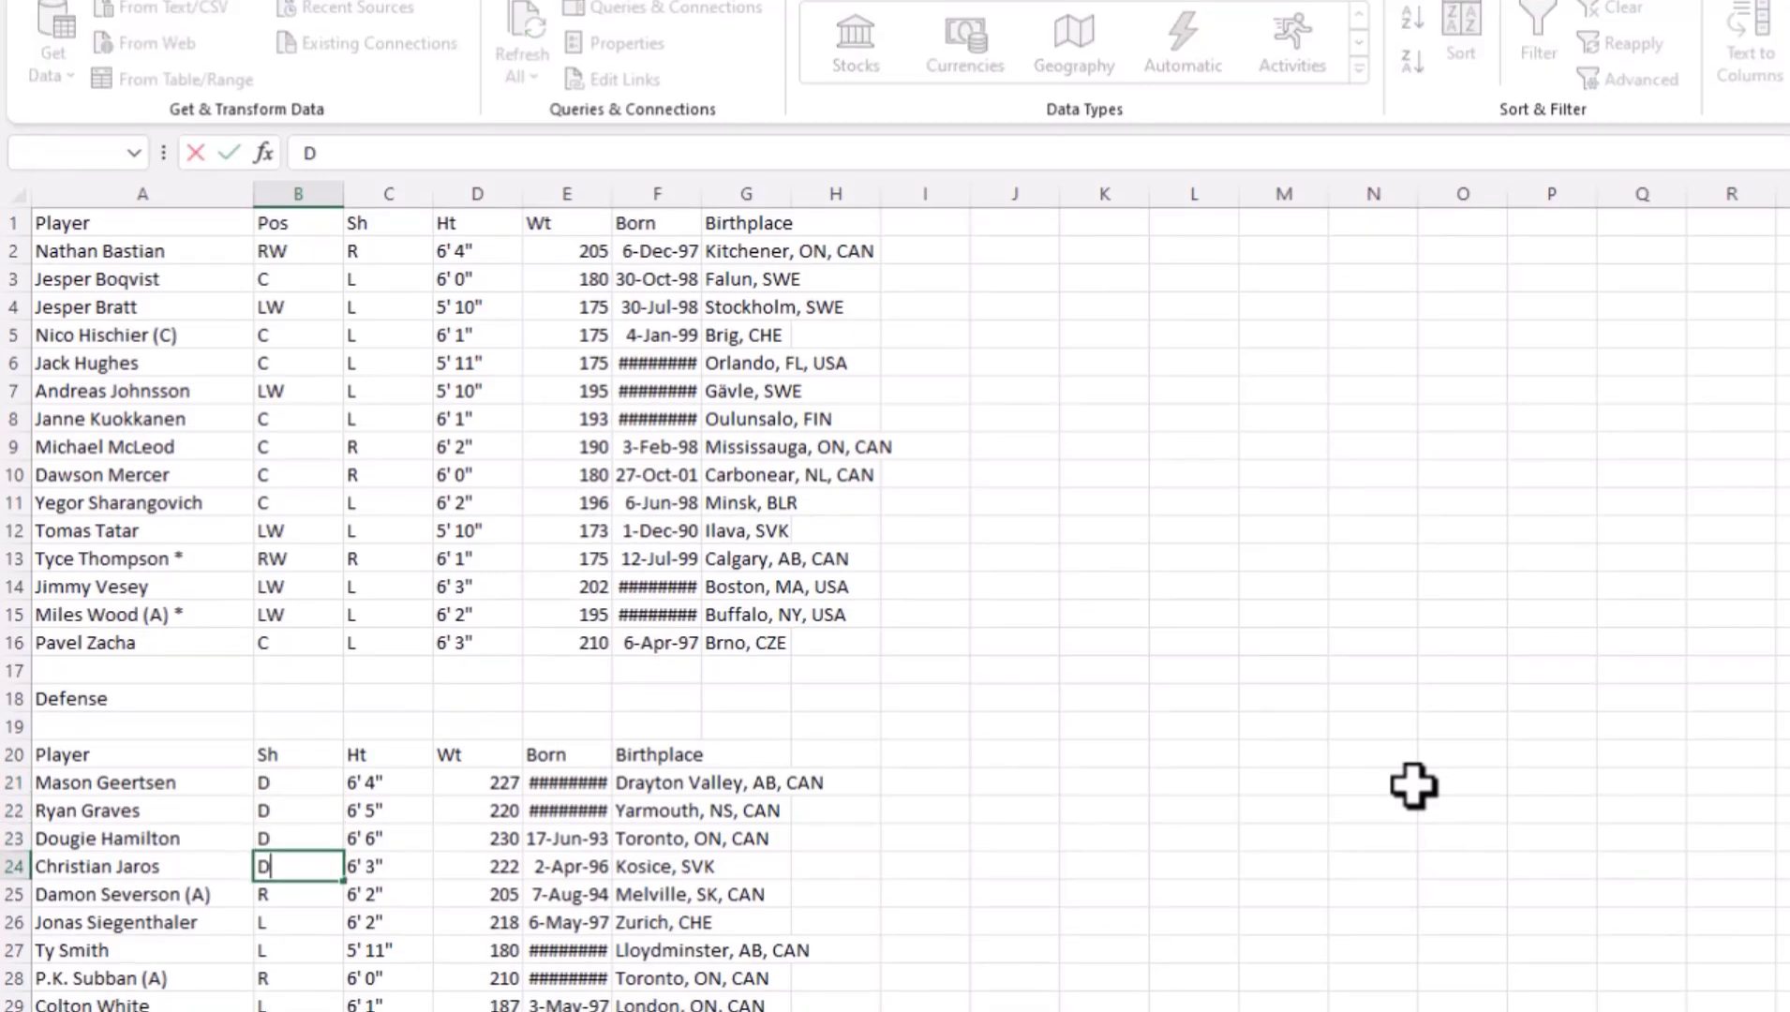
{"action": "type", "text": "D D D D"}
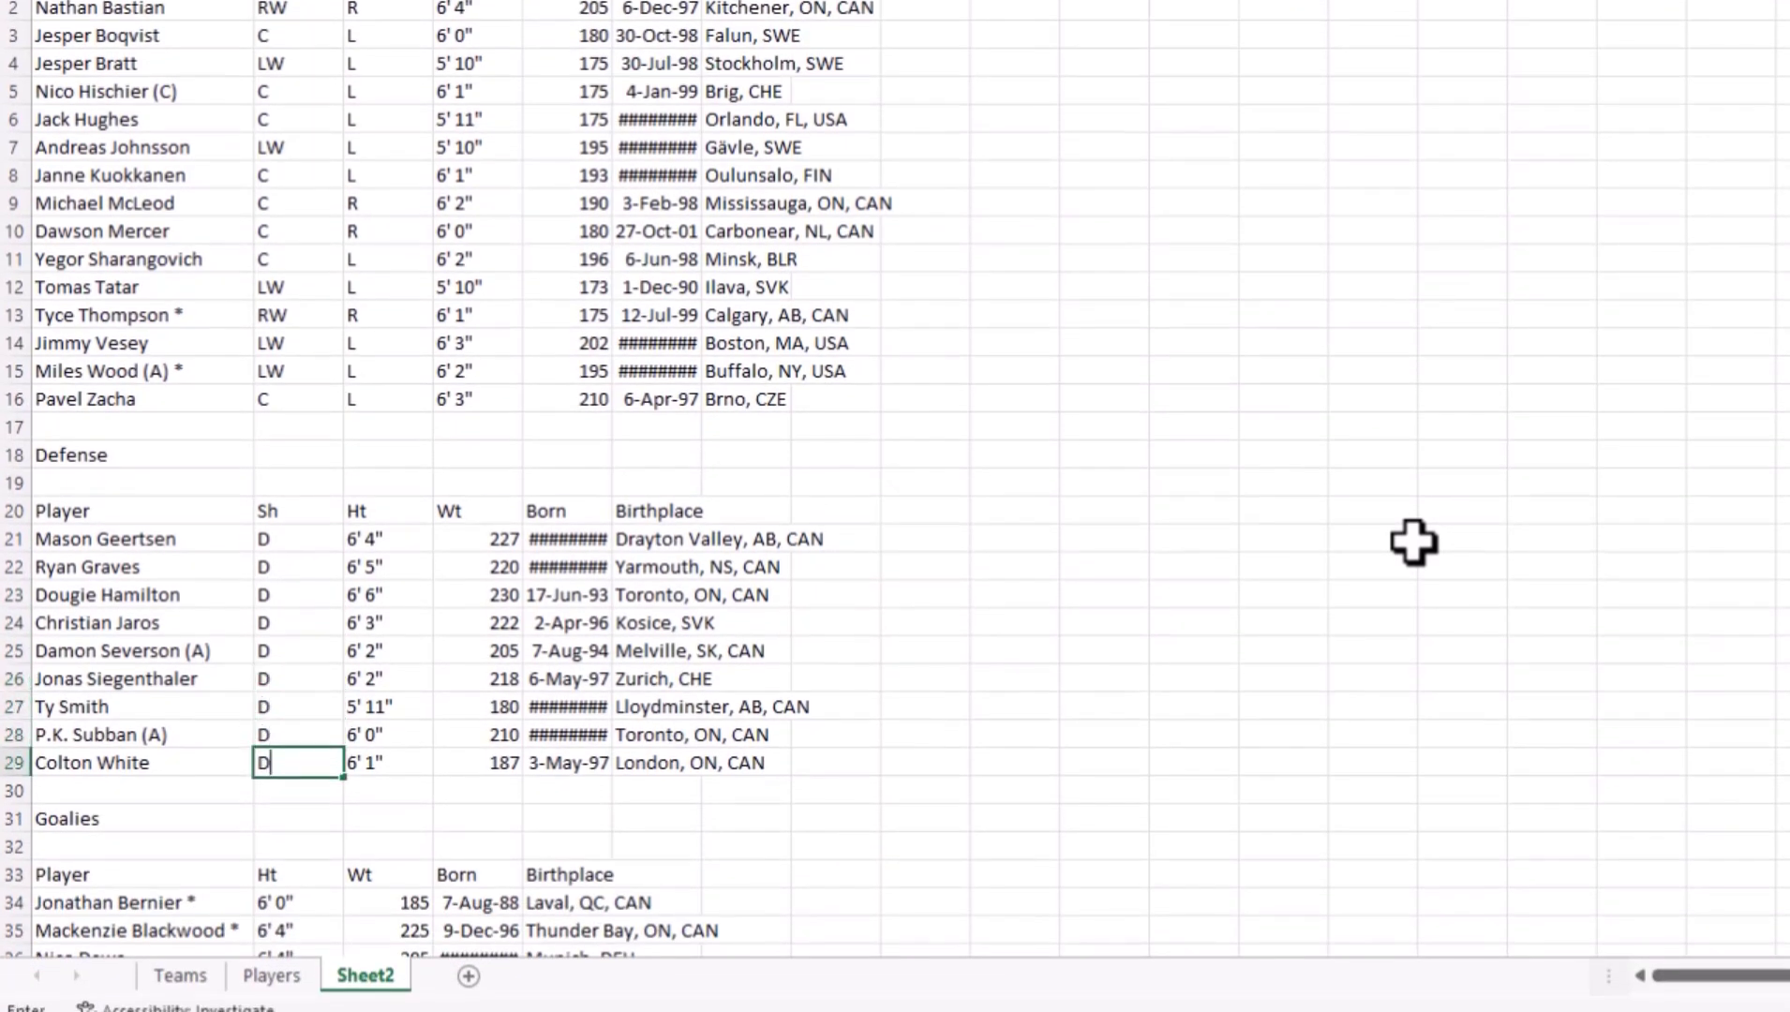
Step: Enter G as the position for the four goalies in B34 through B37
{"action": "key", "text": "Return"}
{"action": "key", "text": "Return"}
{"action": "key", "text": "Return"}
{"action": "key", "text": "Return"}
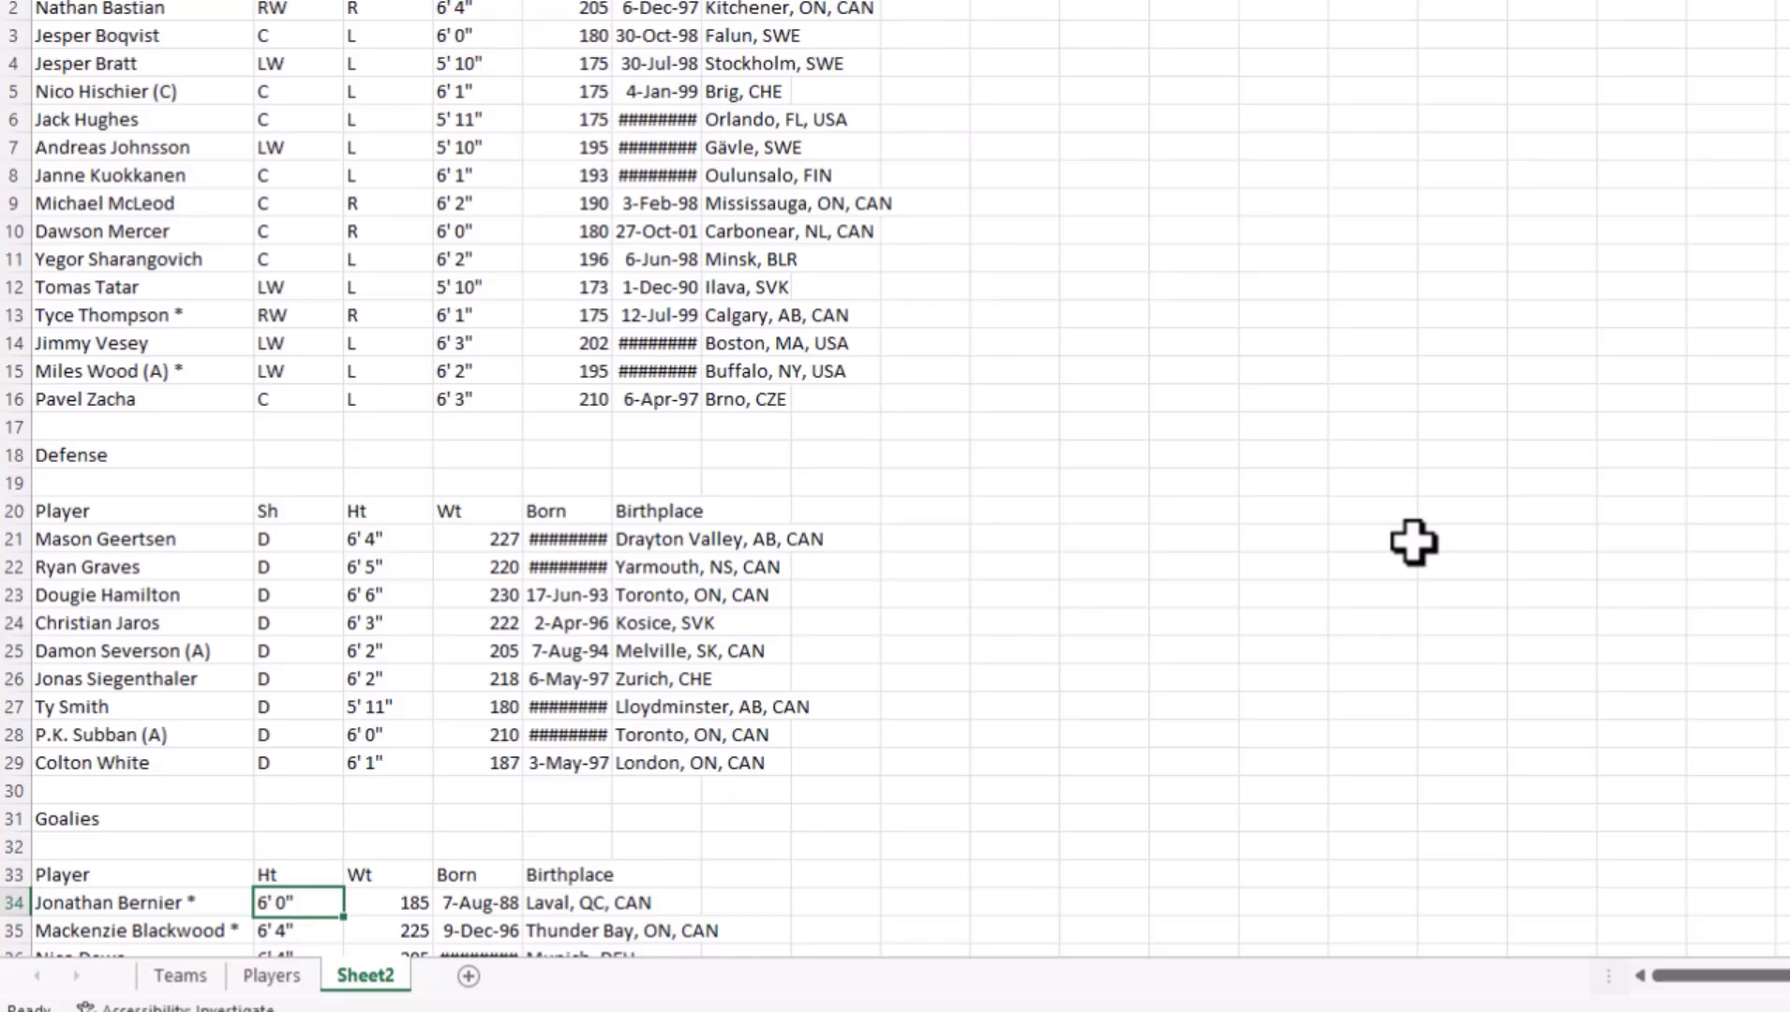
{"action": "type", "text": "G G G G"}
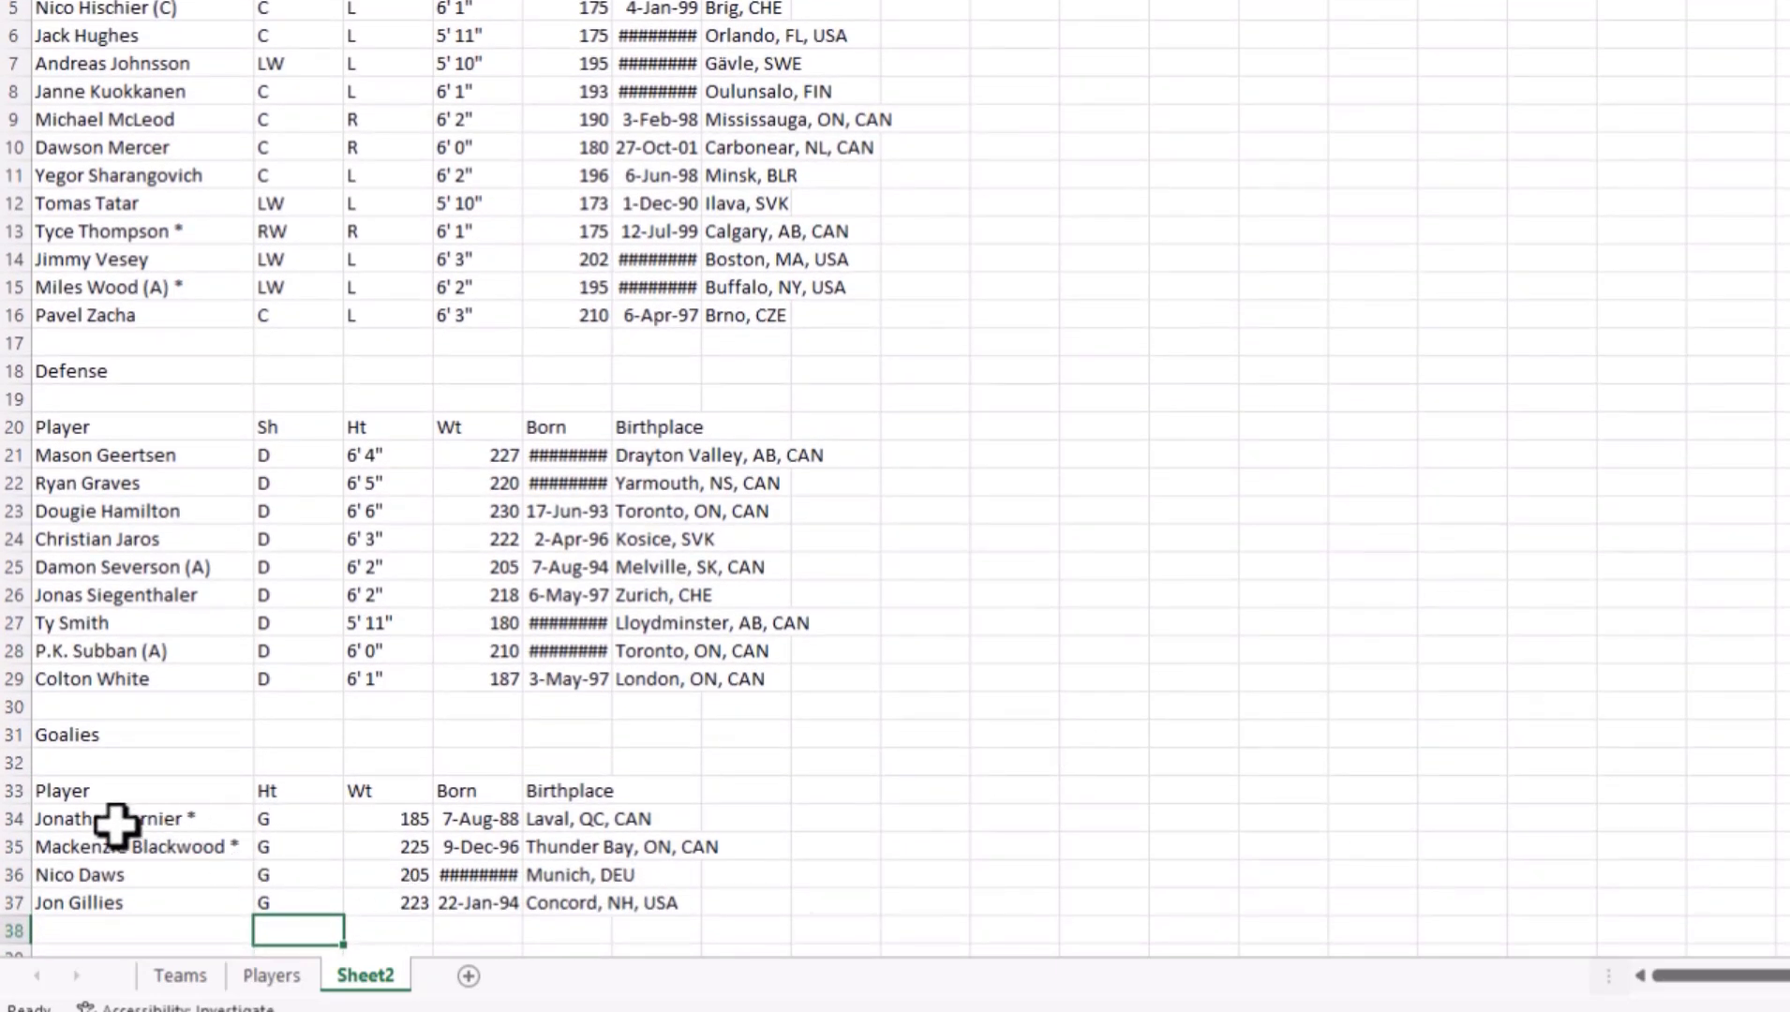
Step: Delete rows 30 through 33, containing the Goalies heading, blank rows and repeated column headers
{"action": "left_click", "coordinate": [17, 788]}
{"action": "left_click_drag", "start_coordinate": [24, 767], "coordinate": [36, 699]}
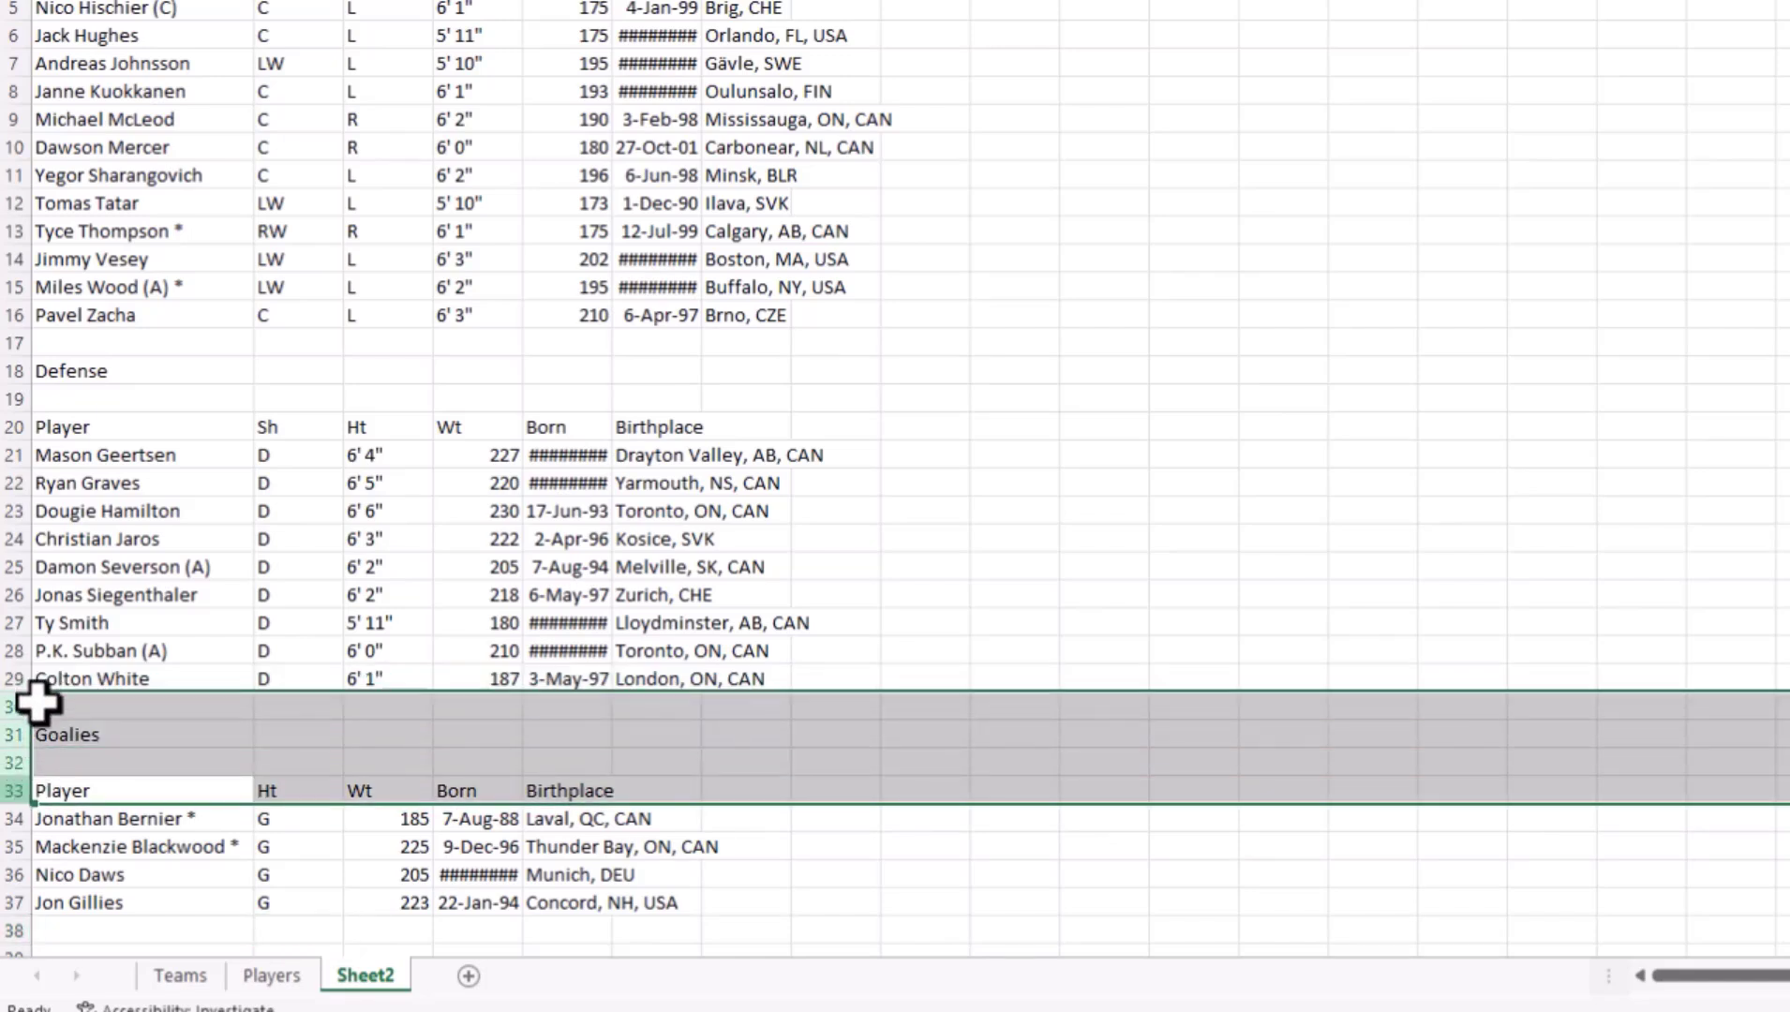
{"action": "right_click", "coordinate": [35, 718]}
{"action": "right_click", "coordinate": [23, 712]}
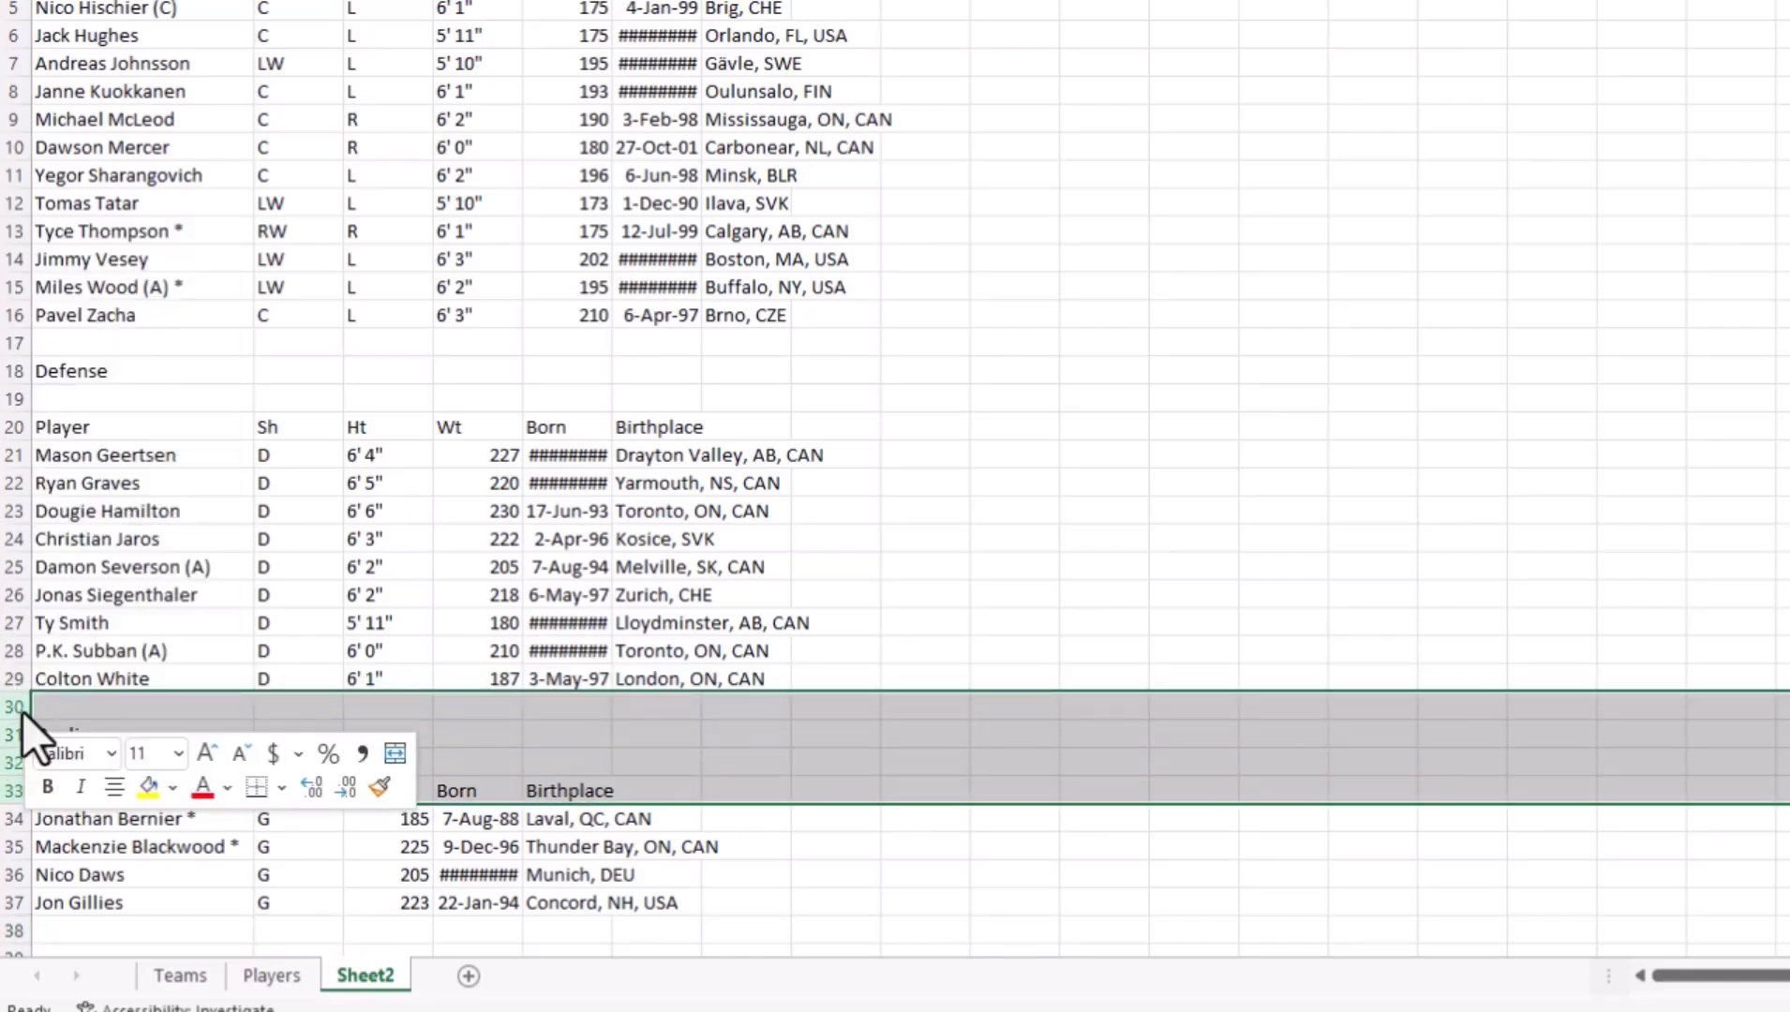
{"action": "left_click", "coordinate": [158, 478]}
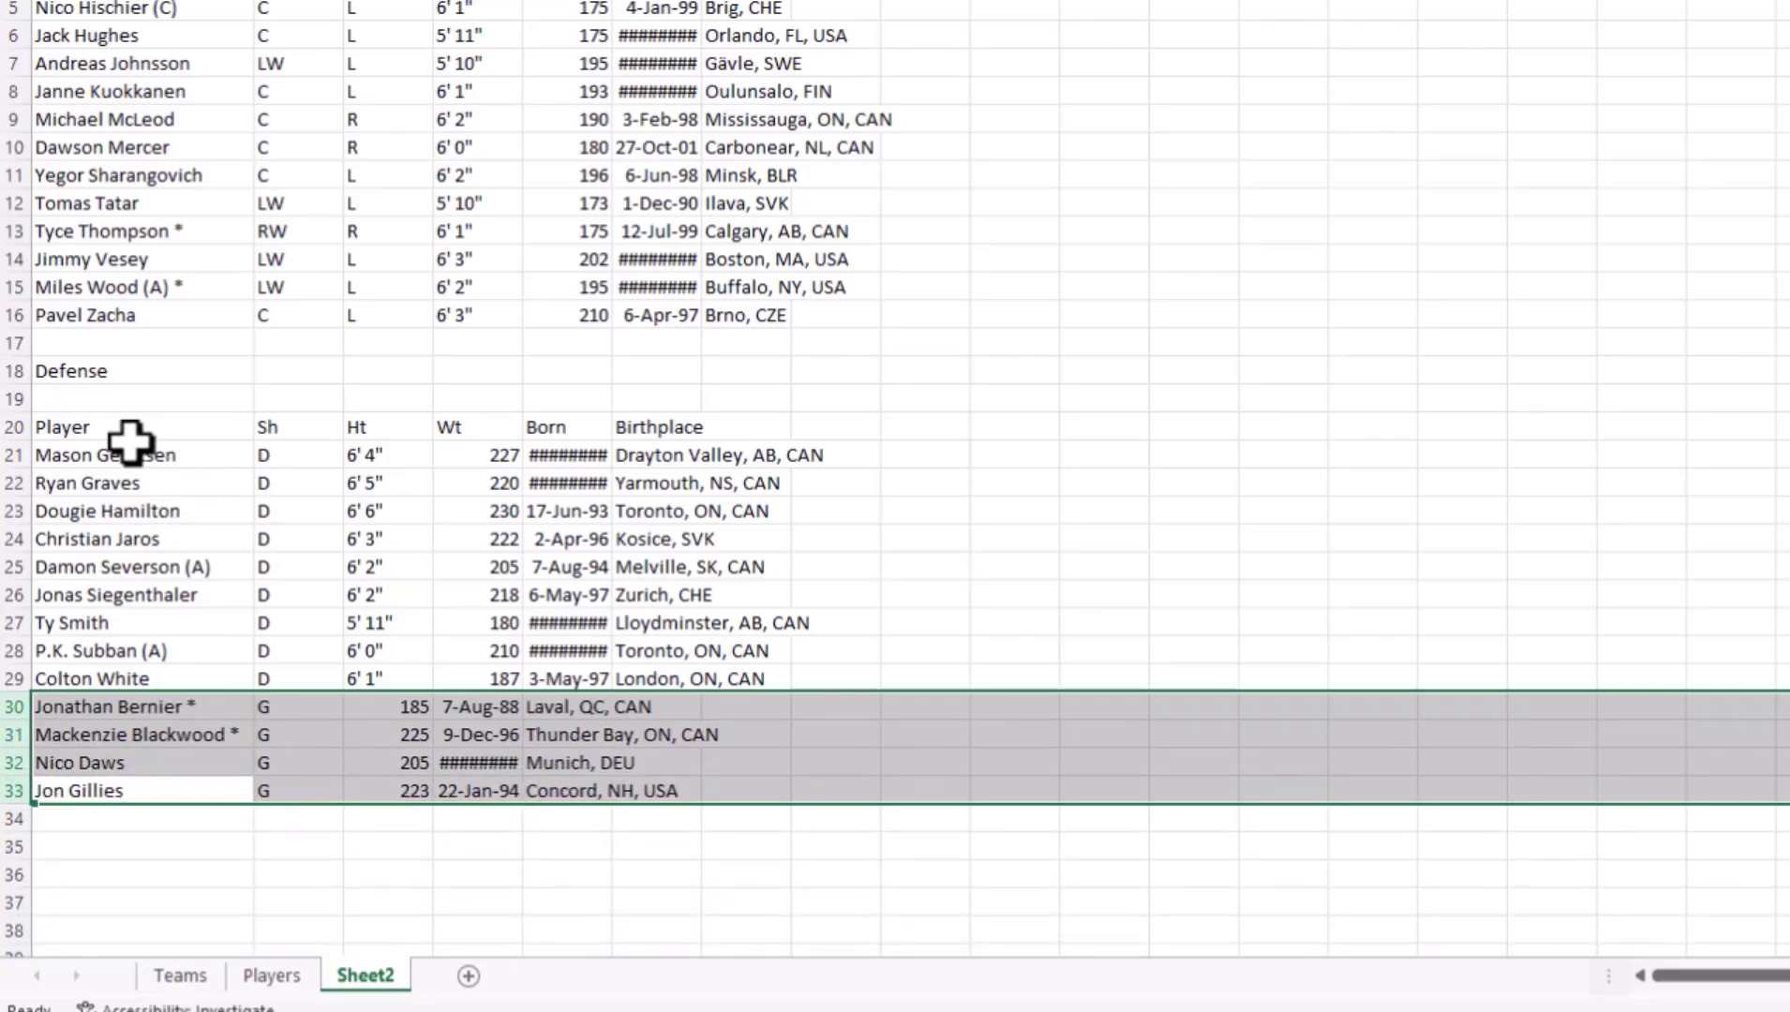
Step: Delete rows 17 through 19, containing the Defense heading and the blank rows around it
{"action": "left_click_drag", "start_coordinate": [13, 398], "coordinate": [28, 355]}
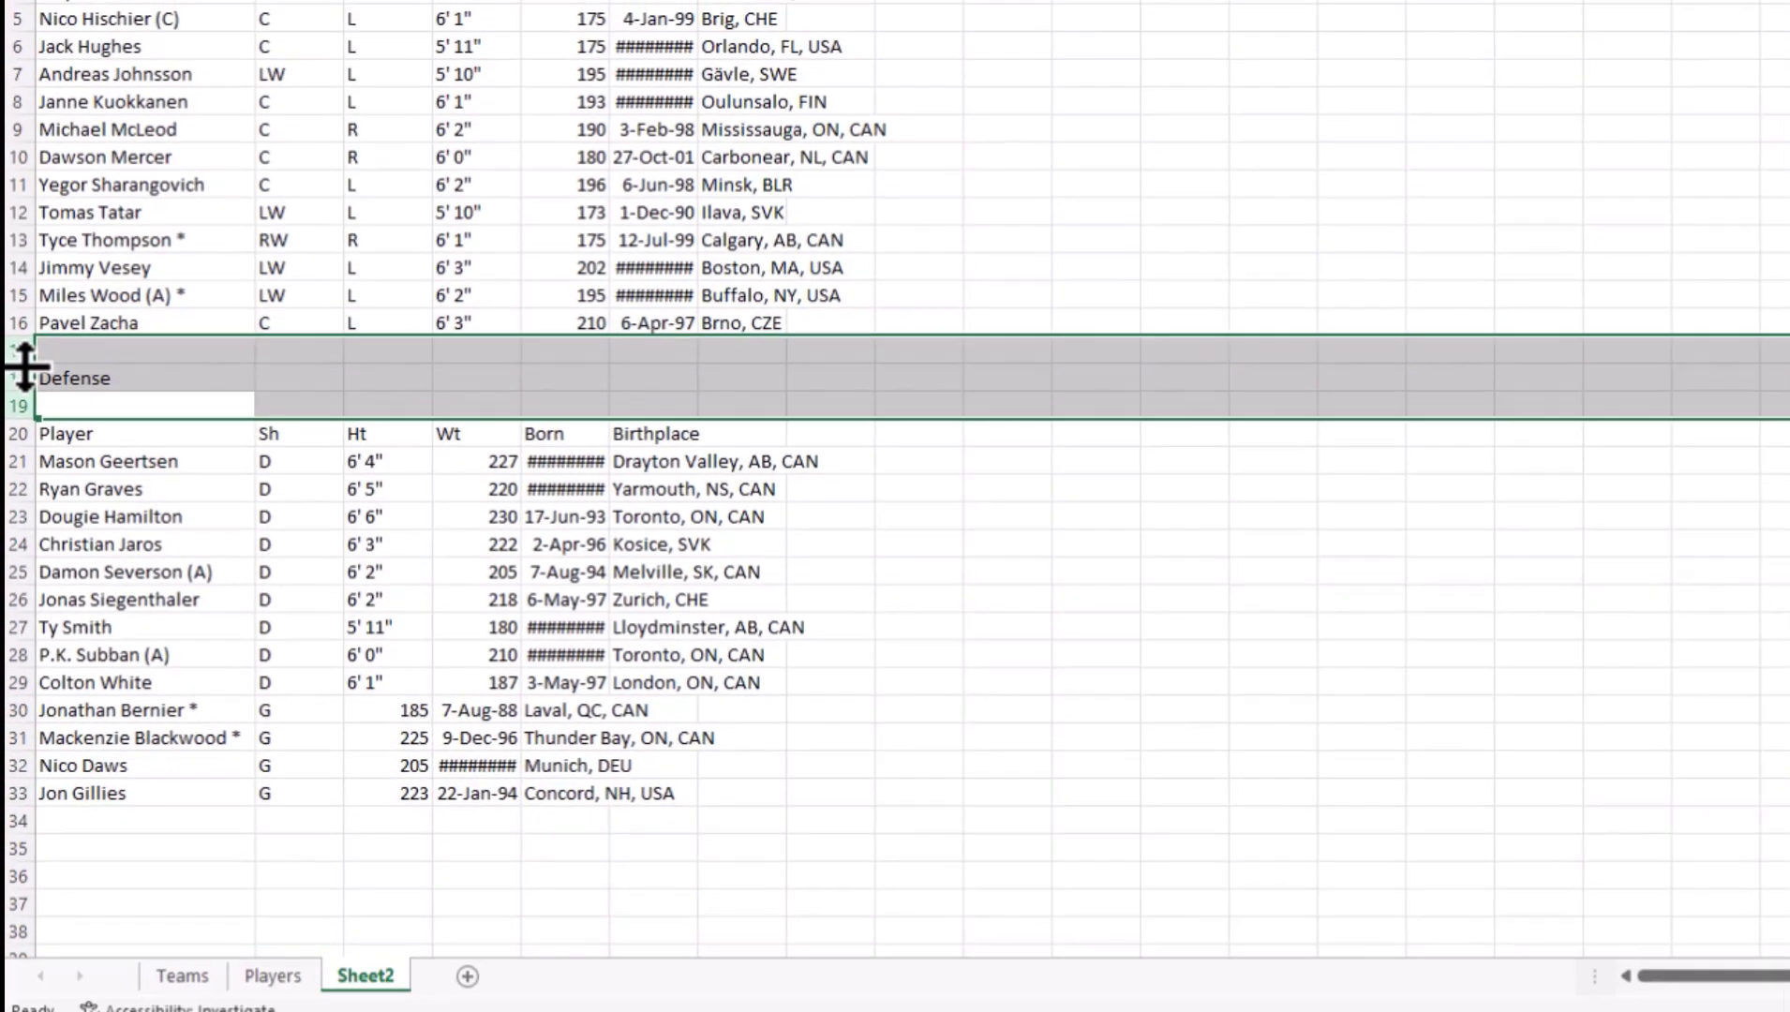
{"action": "right_click", "coordinate": [22, 370]}
{"action": "left_click", "coordinate": [114, 650]}
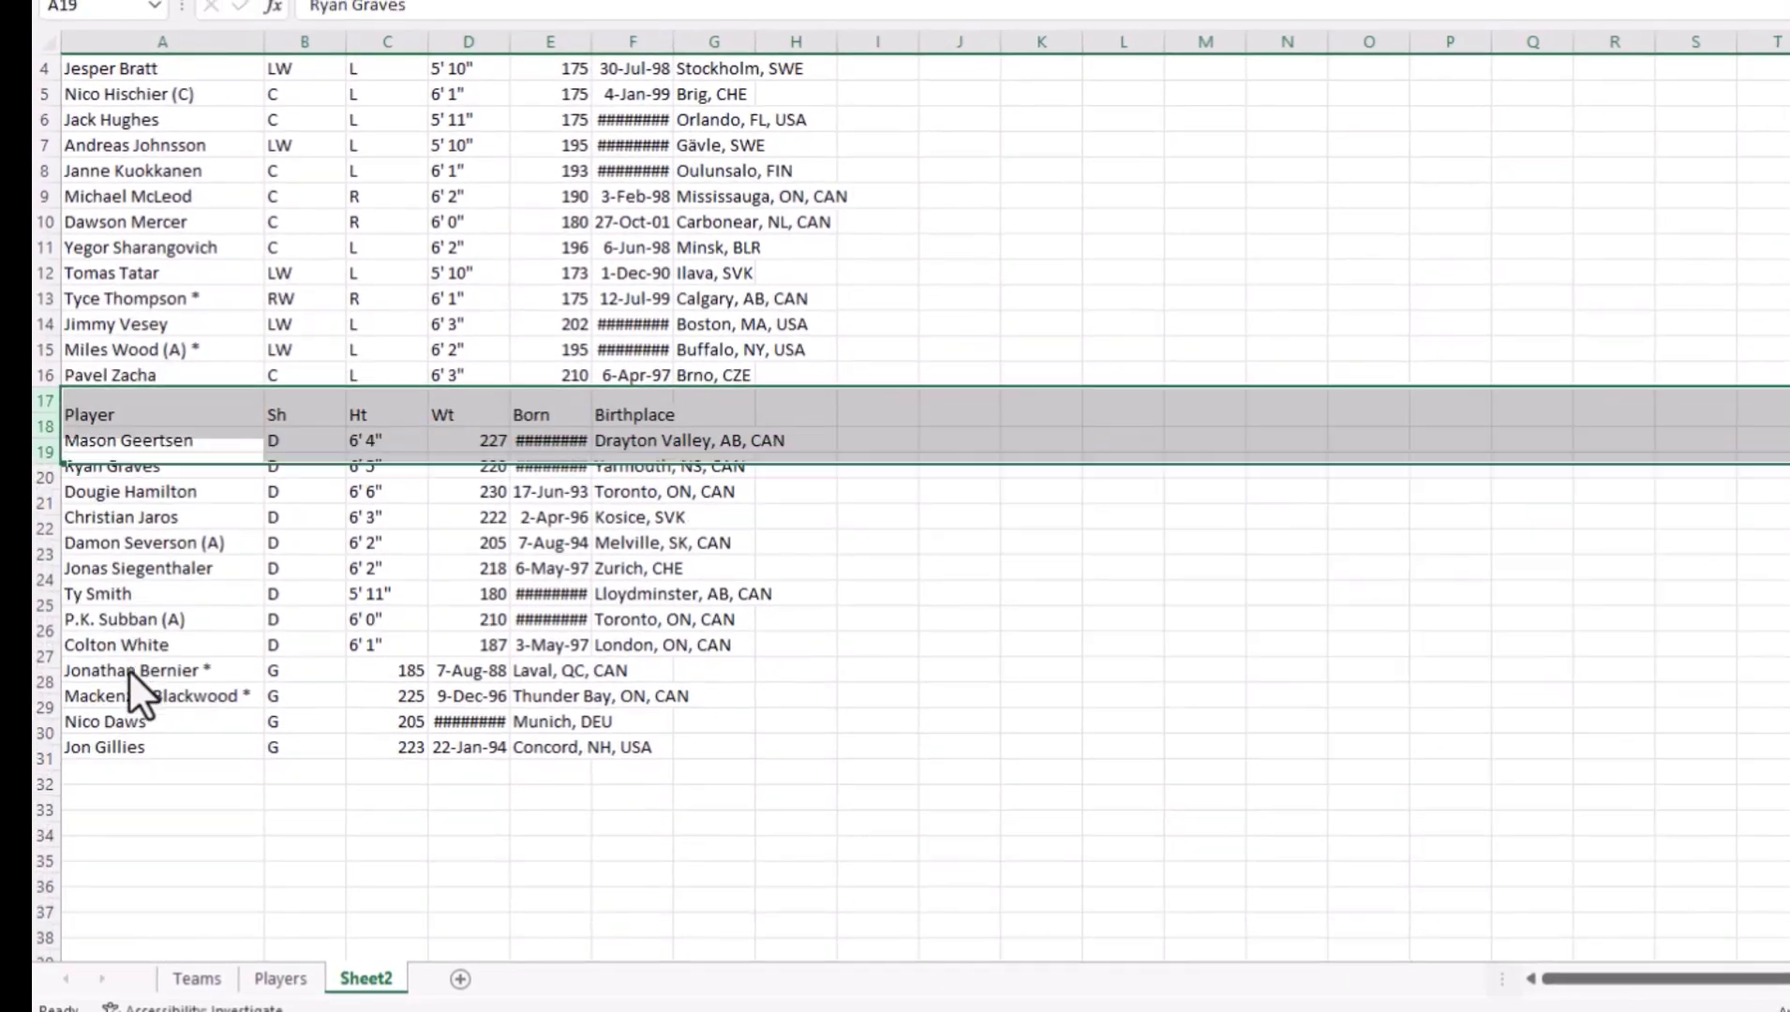
{"action": "left_click", "coordinate": [640, 647]}
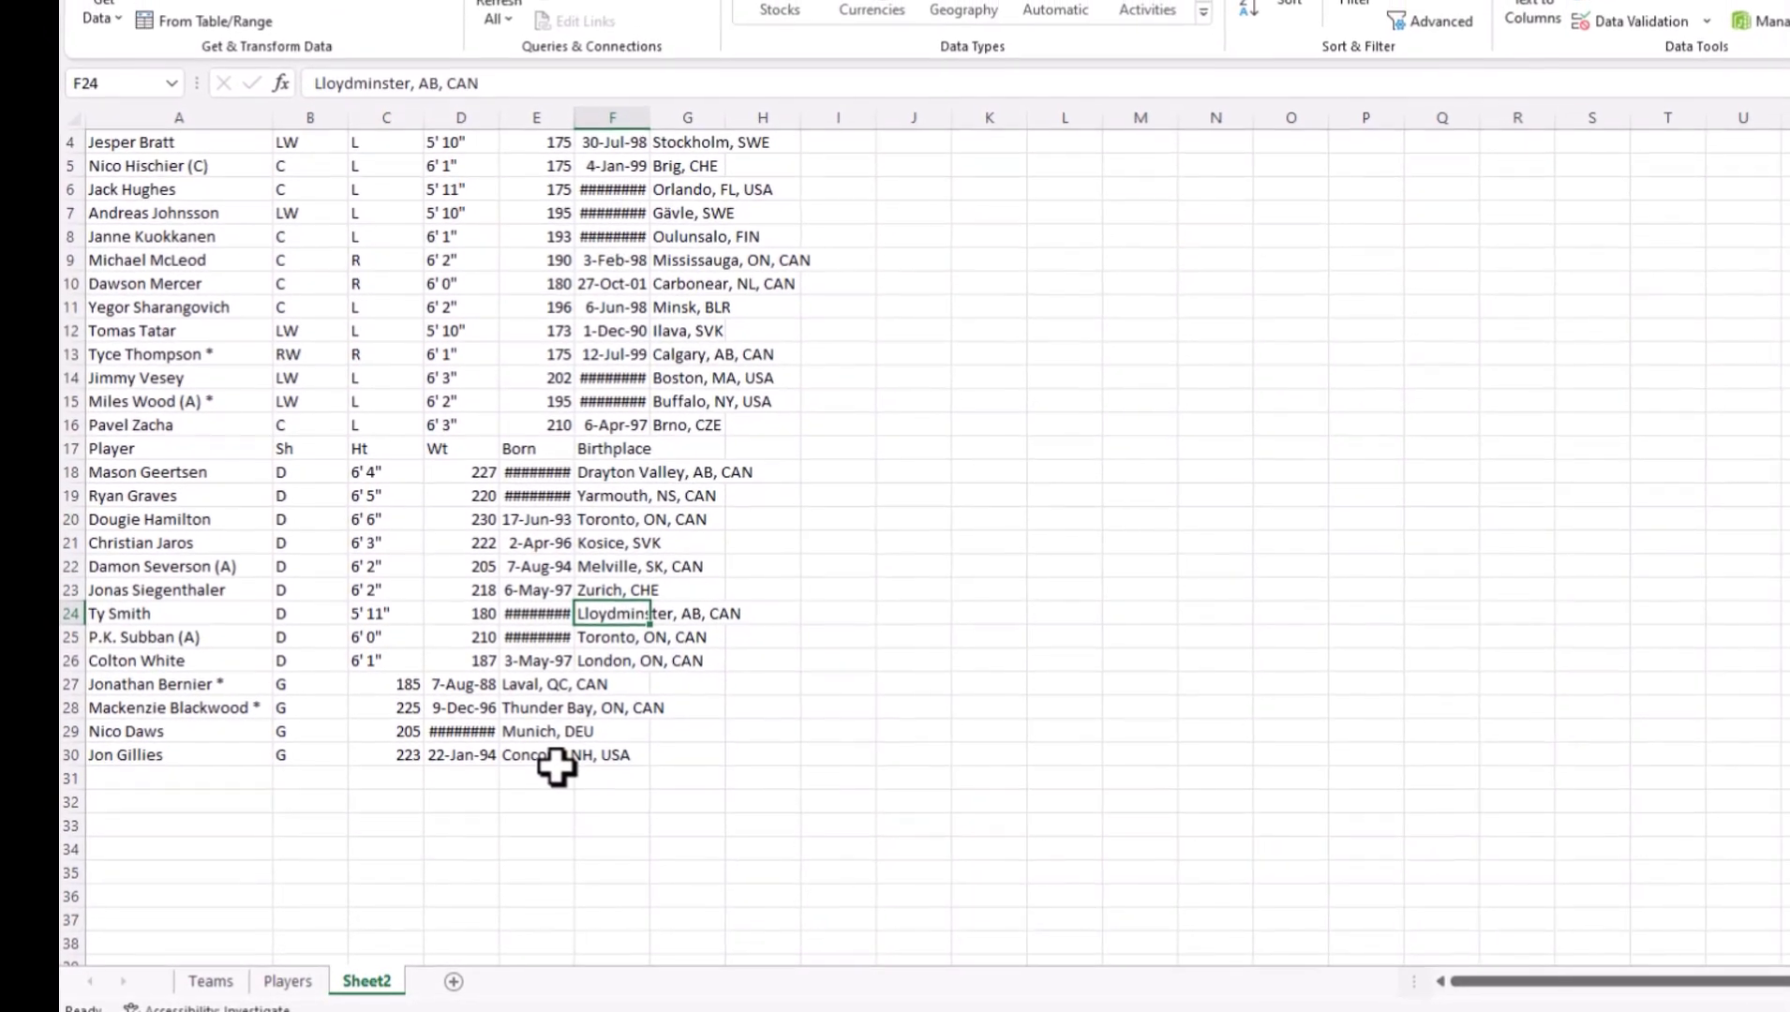
Step: Delete row 17, which repeats the column headers above the defensemen
{"action": "scroll", "coordinate": [560, 764], "scroll_direction": "up", "scroll_amount": 1}
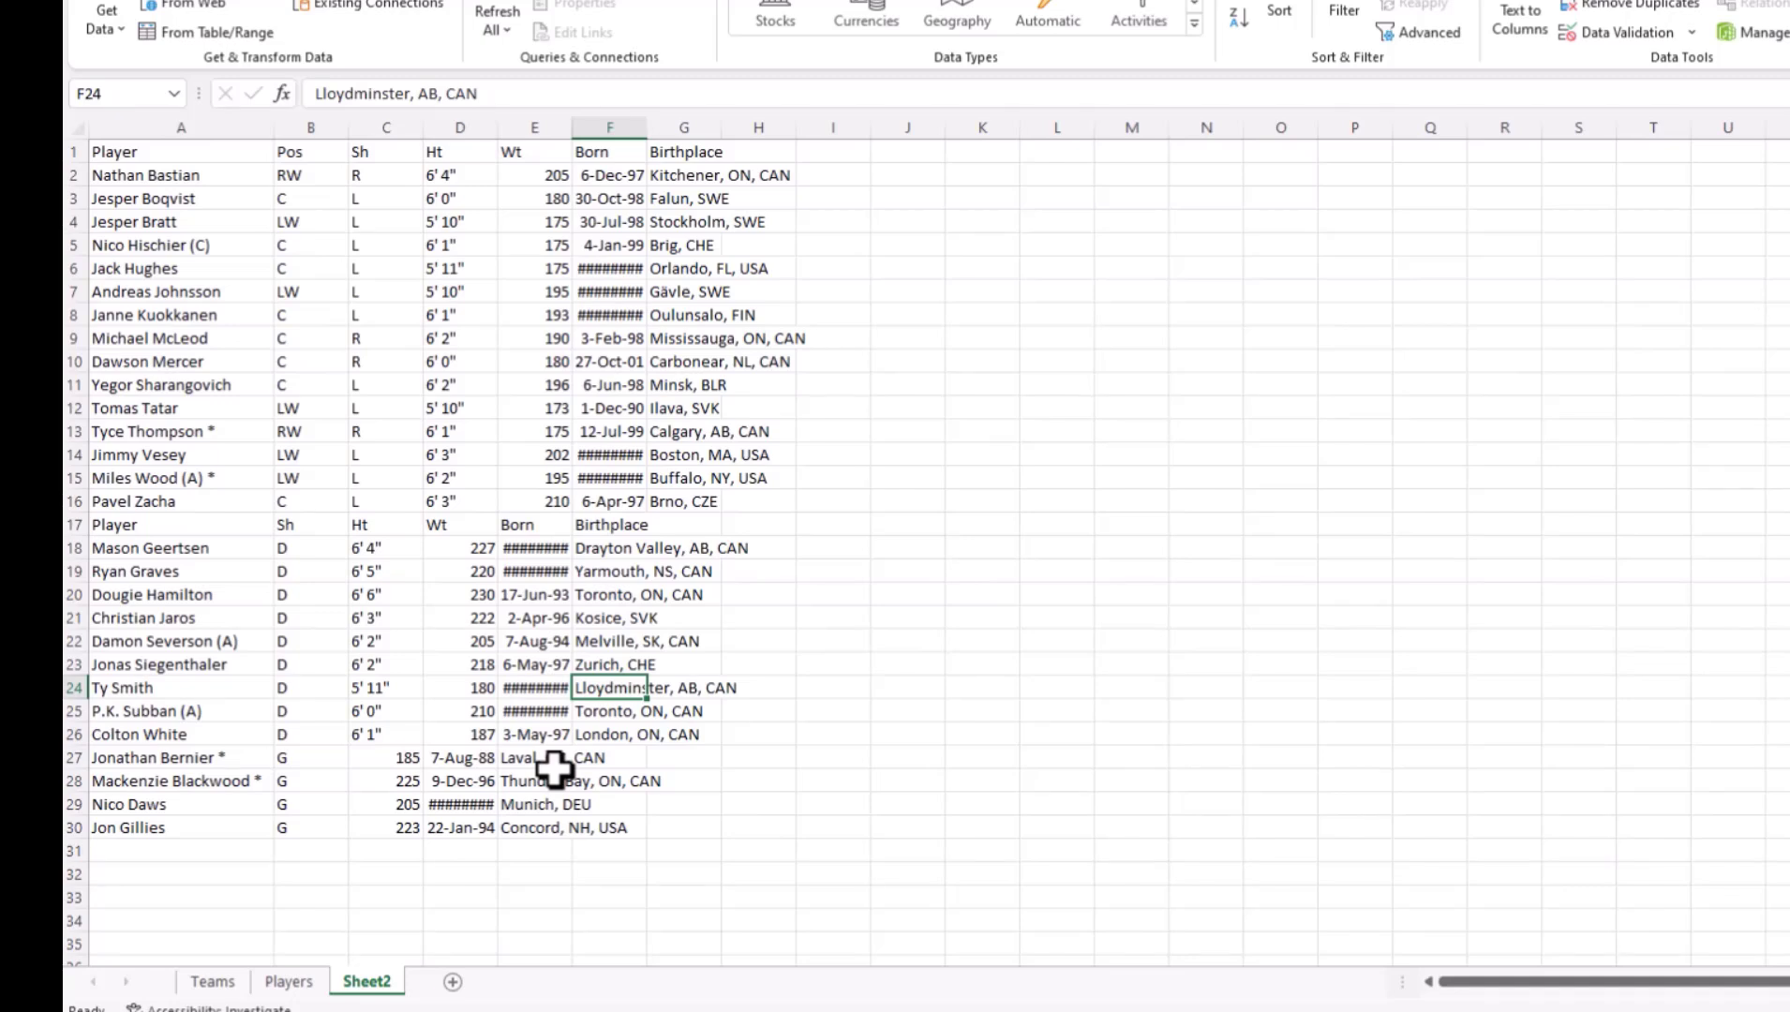
{"action": "left_click", "coordinate": [303, 513]}
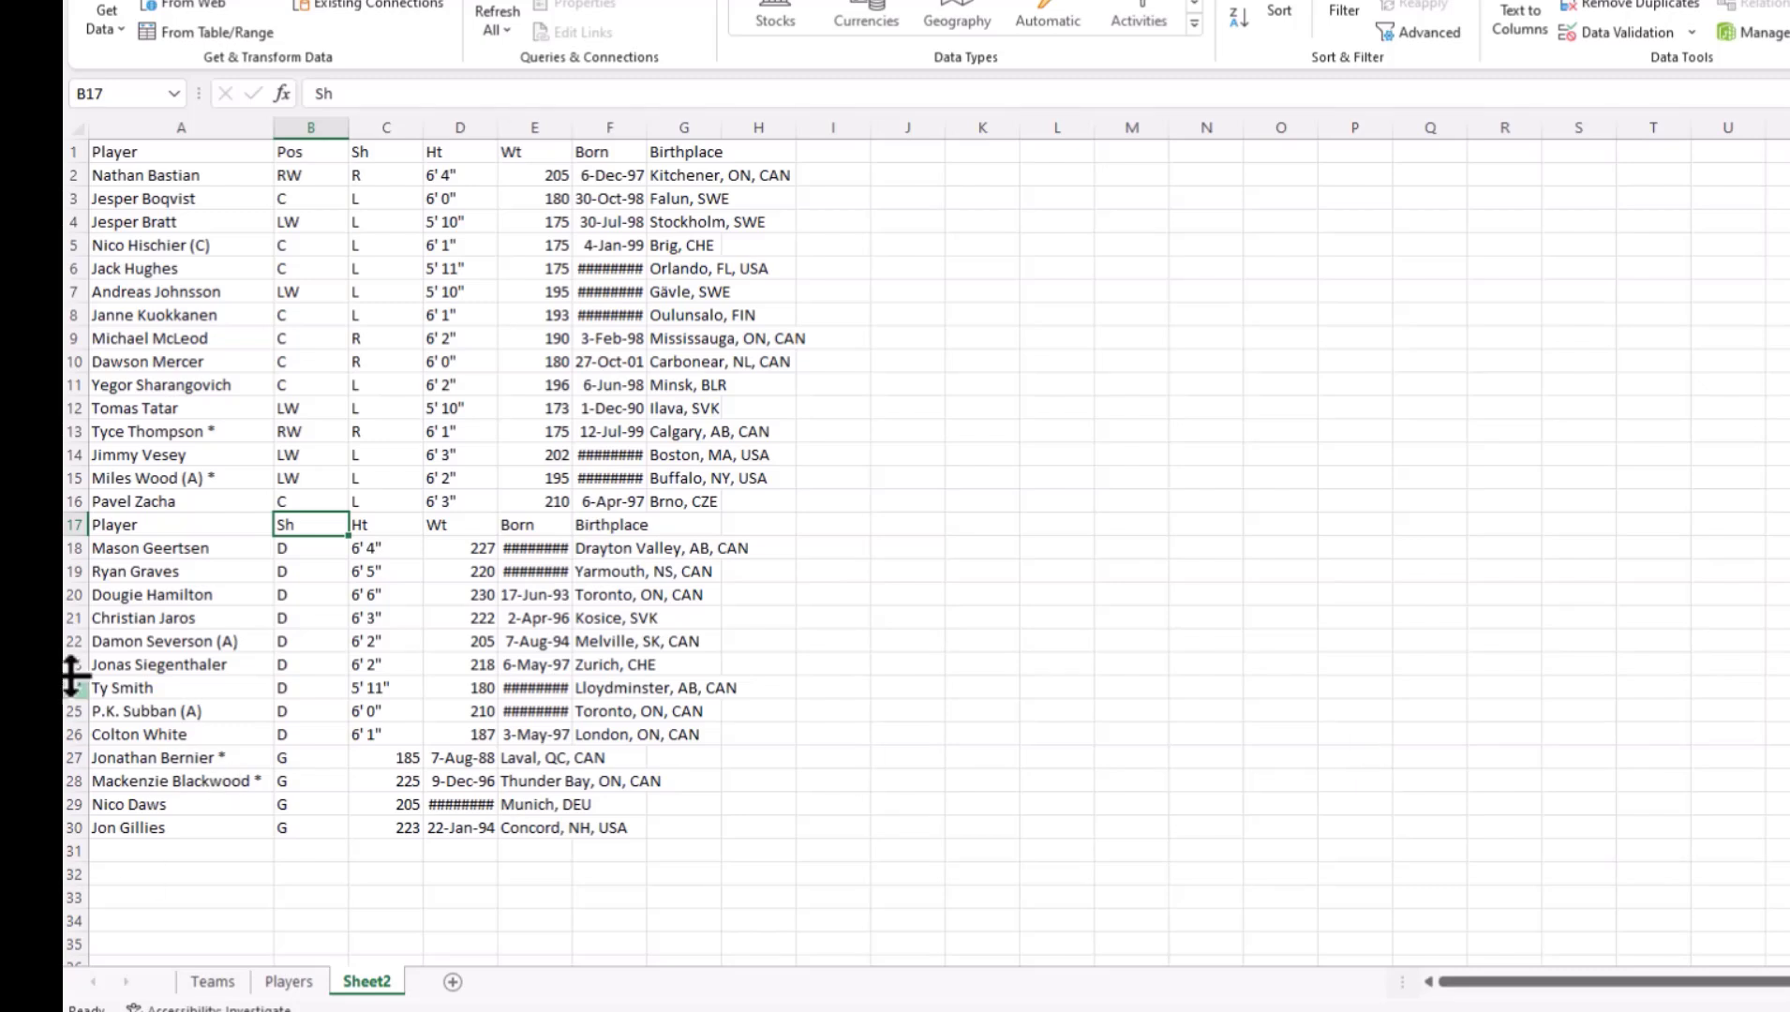
{"action": "left_click", "coordinate": [70, 527]}
{"action": "right_click", "coordinate": [70, 527]}
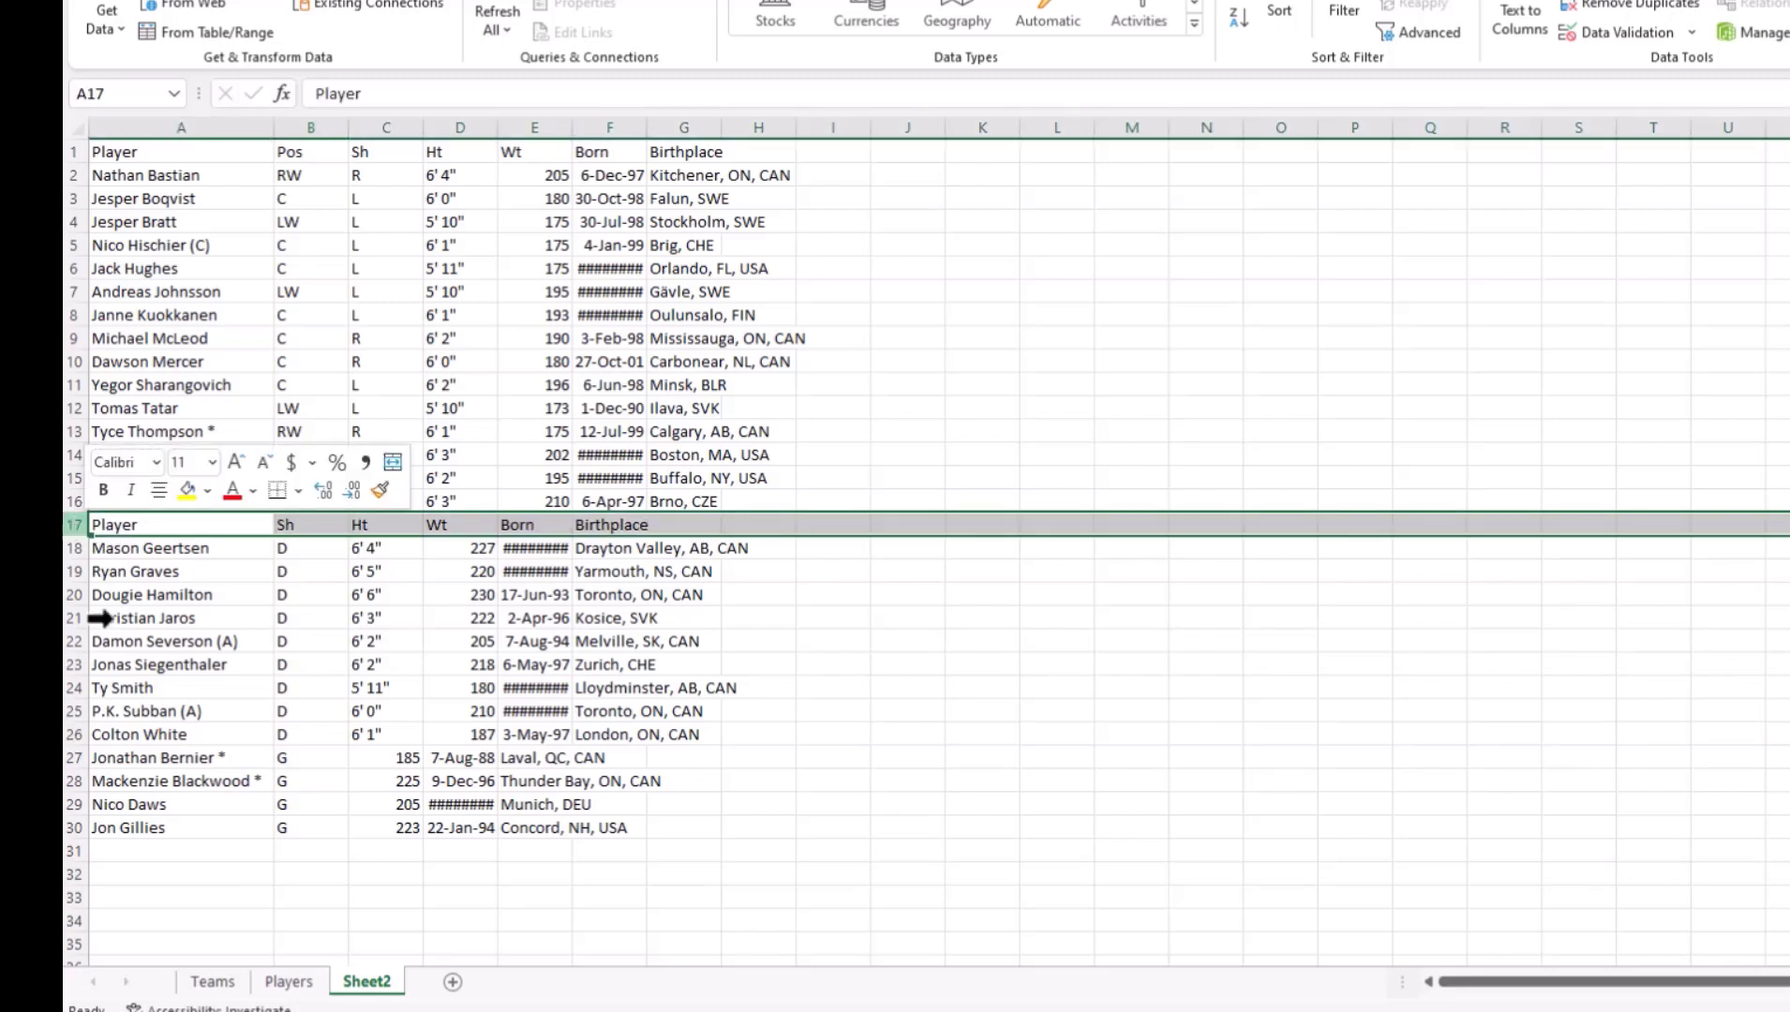
{"action": "left_click", "coordinate": [188, 751]}
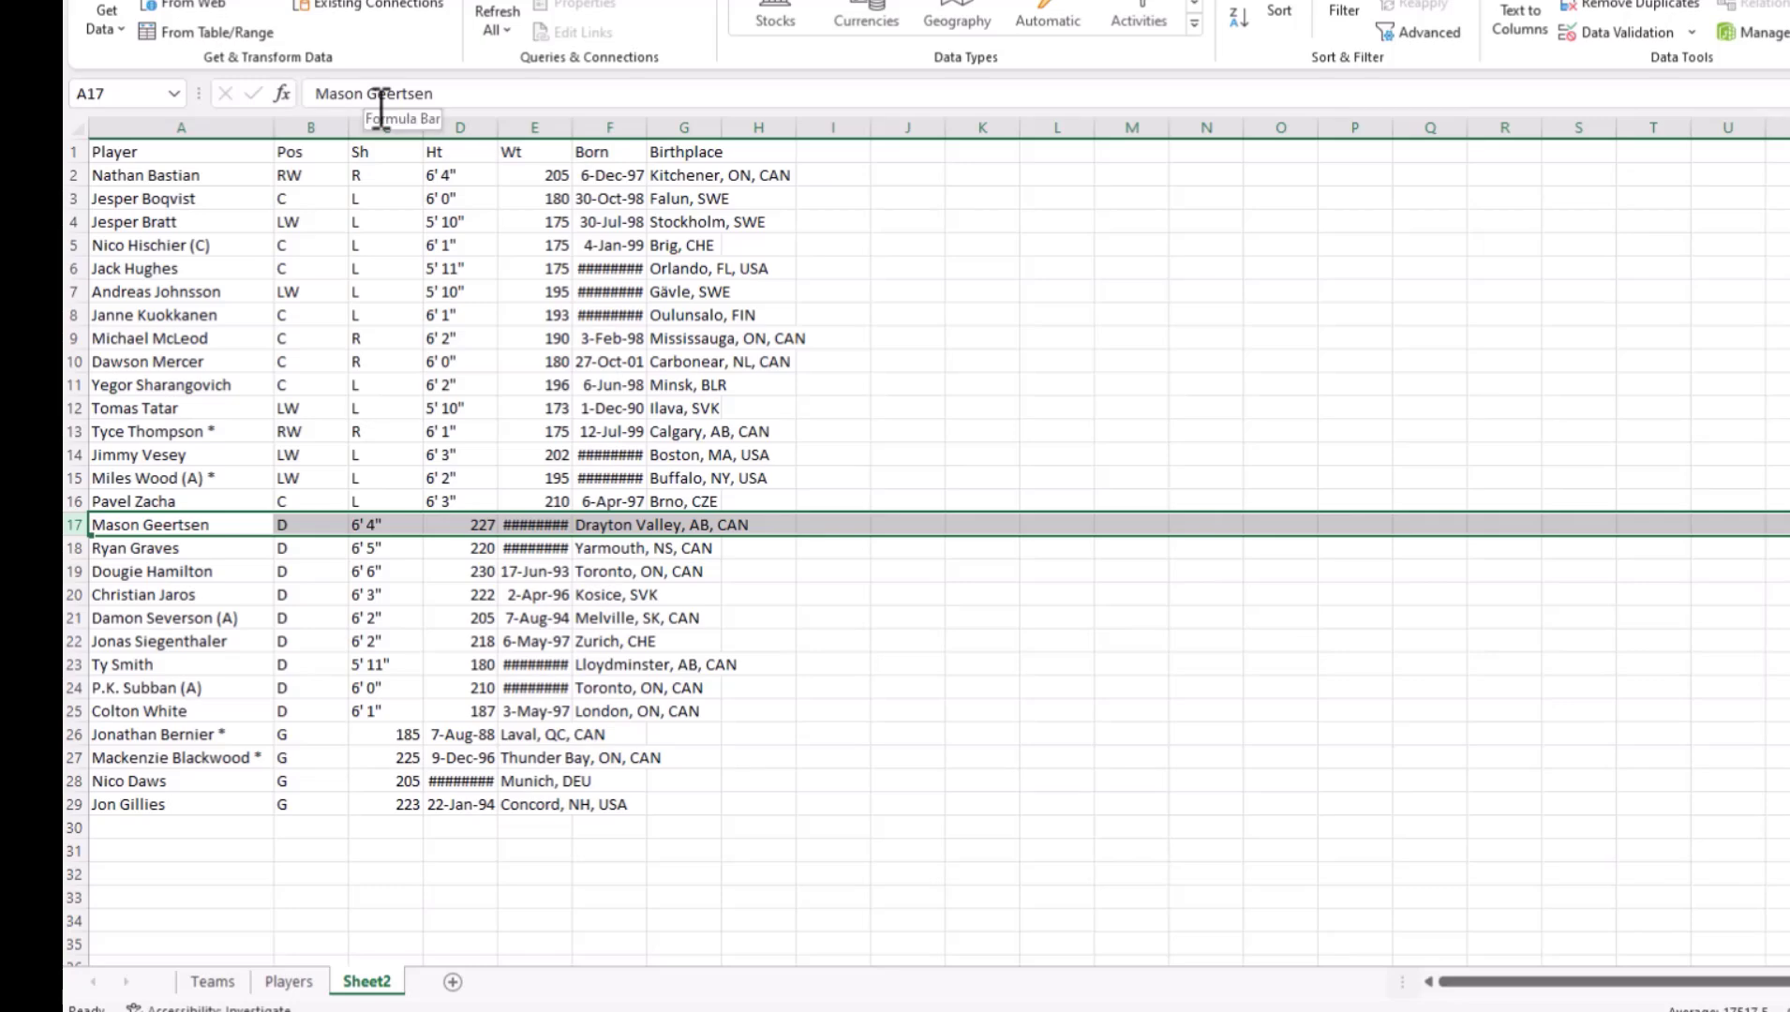
Step: Clear the contents of columns C through K, keeping only the Player and Pos columns
{"action": "left_click_drag", "start_coordinate": [384, 127], "coordinate": [963, 167]}
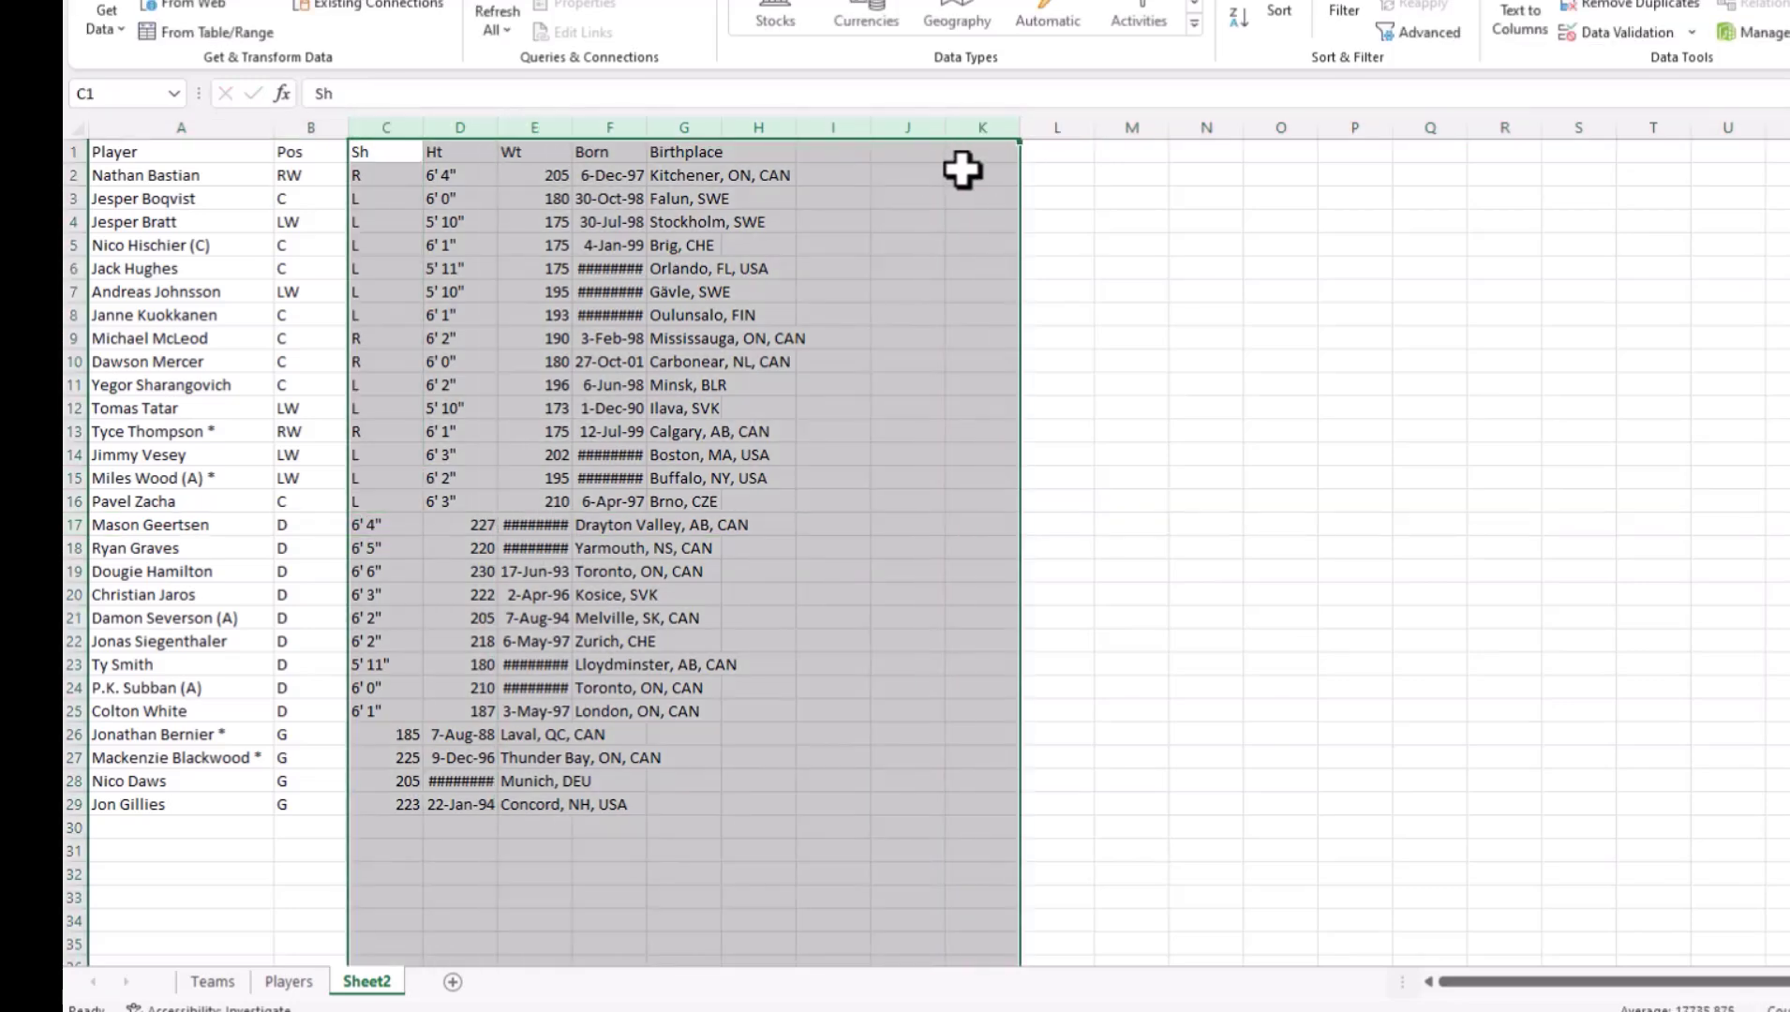
{"action": "key", "text": "Delete"}
{"action": "left_click", "coordinate": [1186, 495]}
Step: Move the Pos column in front of the Player column
{"action": "left_click", "coordinate": [313, 127]}
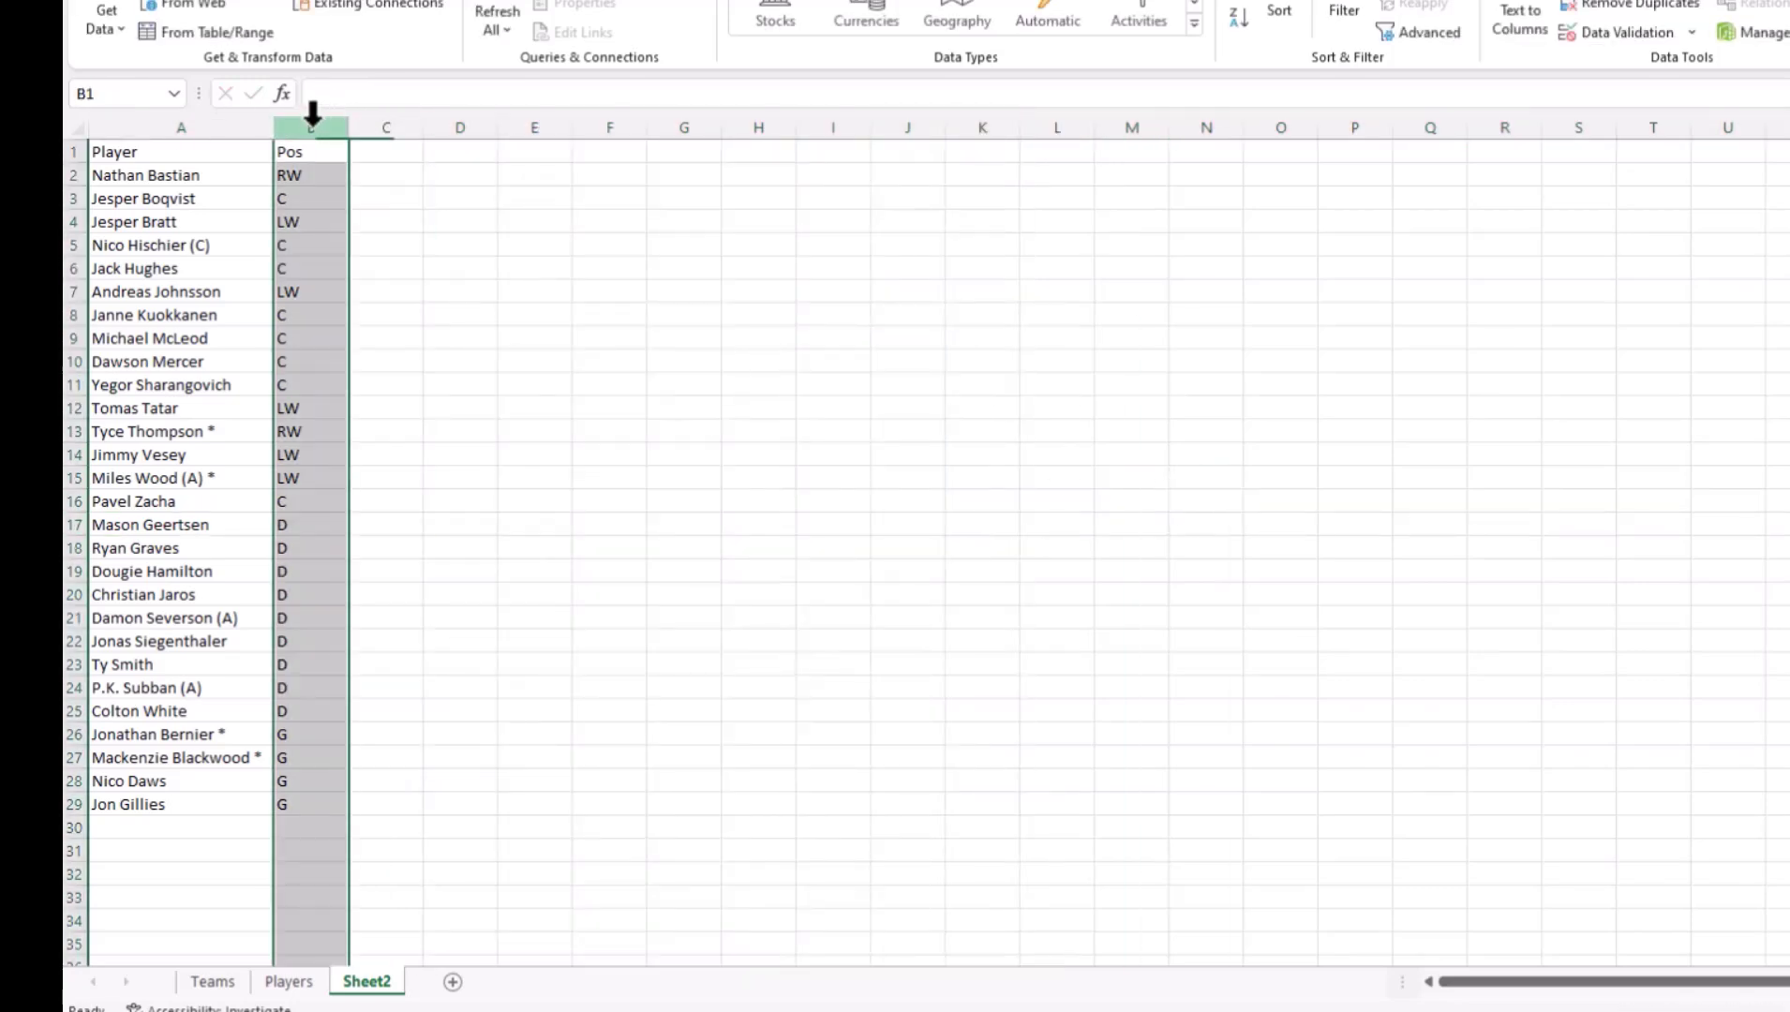
{"action": "right_click", "coordinate": [315, 129]}
{"action": "left_click", "coordinate": [387, 152]}
{"action": "right_click", "coordinate": [124, 128]}
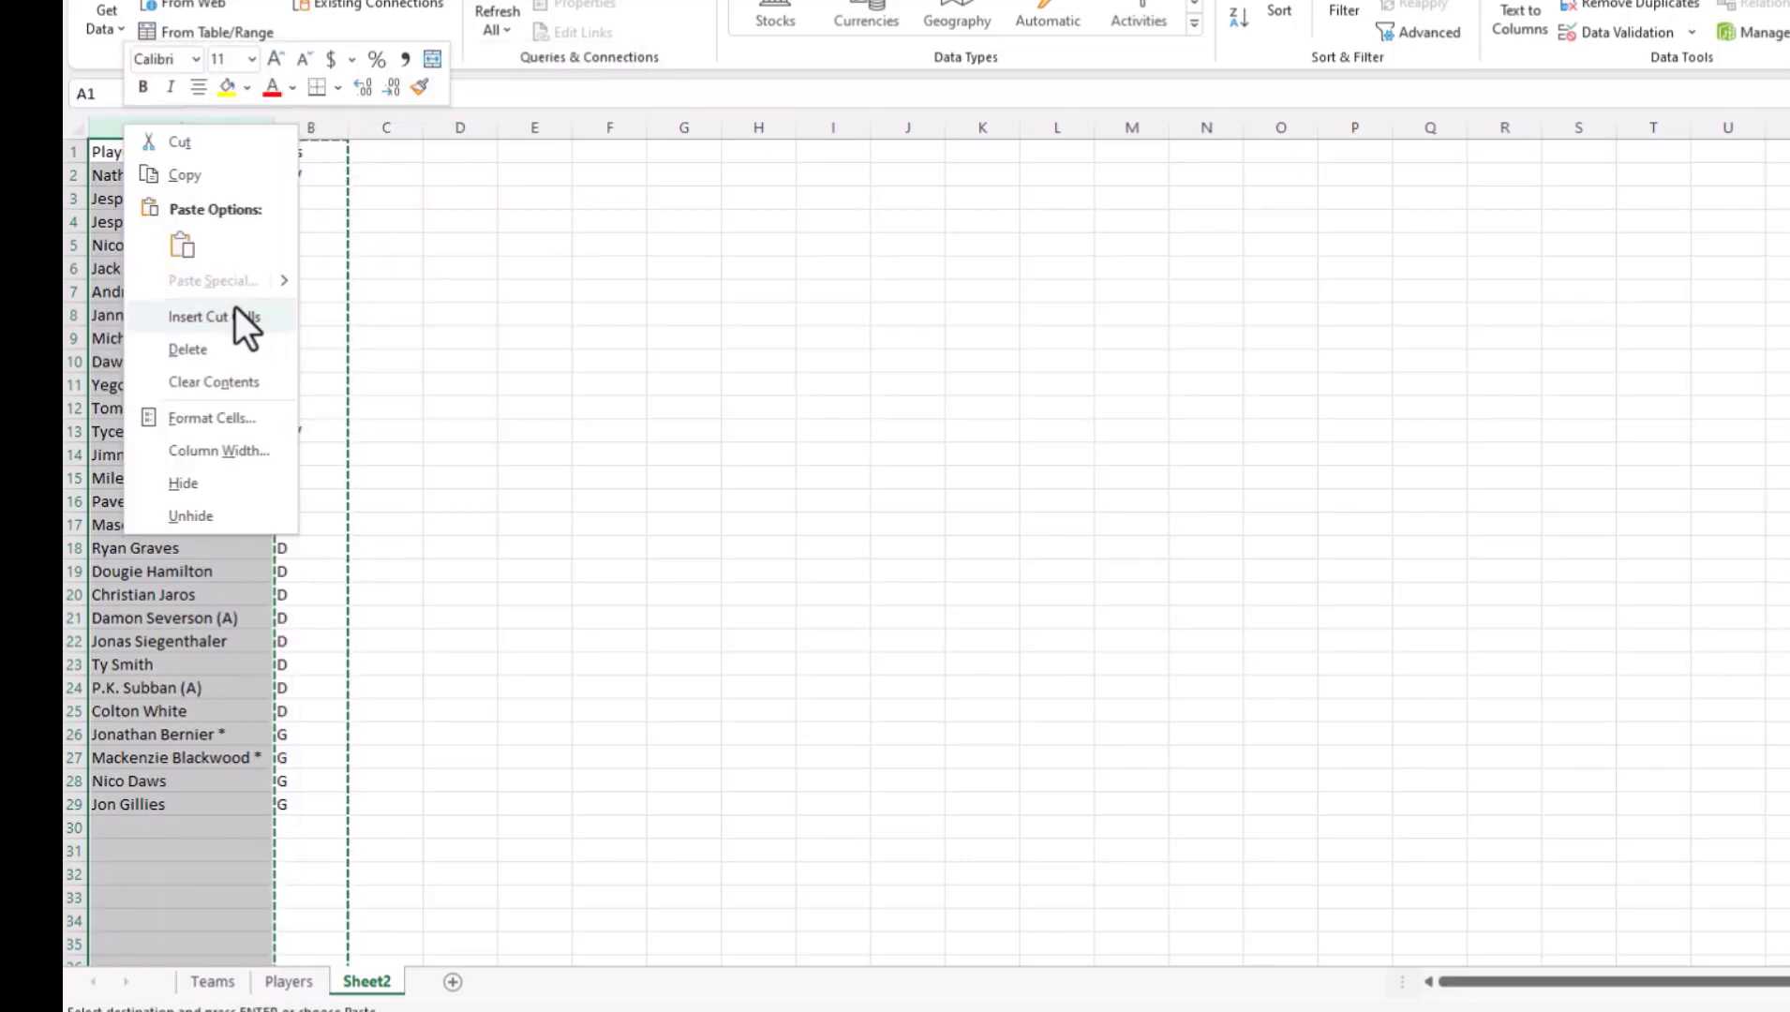
{"action": "left_click", "coordinate": [235, 307]}
{"action": "left_click", "coordinate": [711, 392]}
Step: Split column B with delimited Text to Columns, making both name parts Text and skipping the third column, and clear the stray asterisk in D15
{"action": "left_click", "coordinate": [253, 128]}
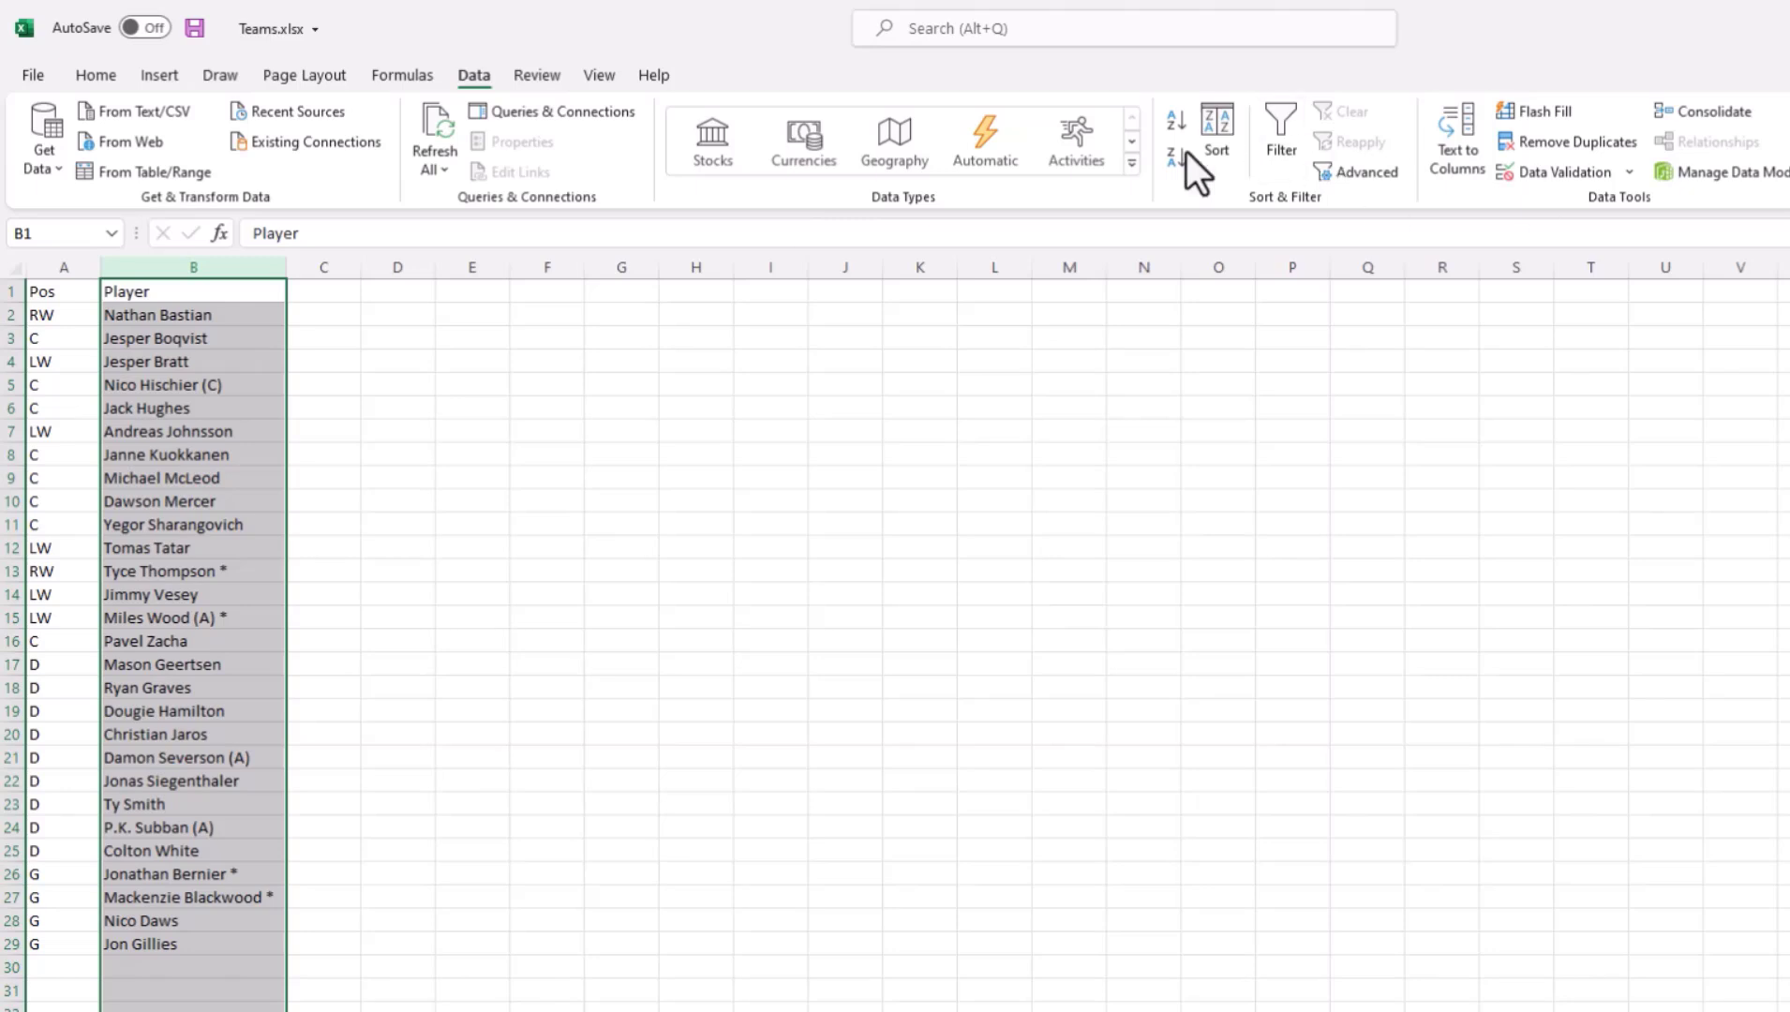
{"action": "left_click", "coordinate": [1448, 159]}
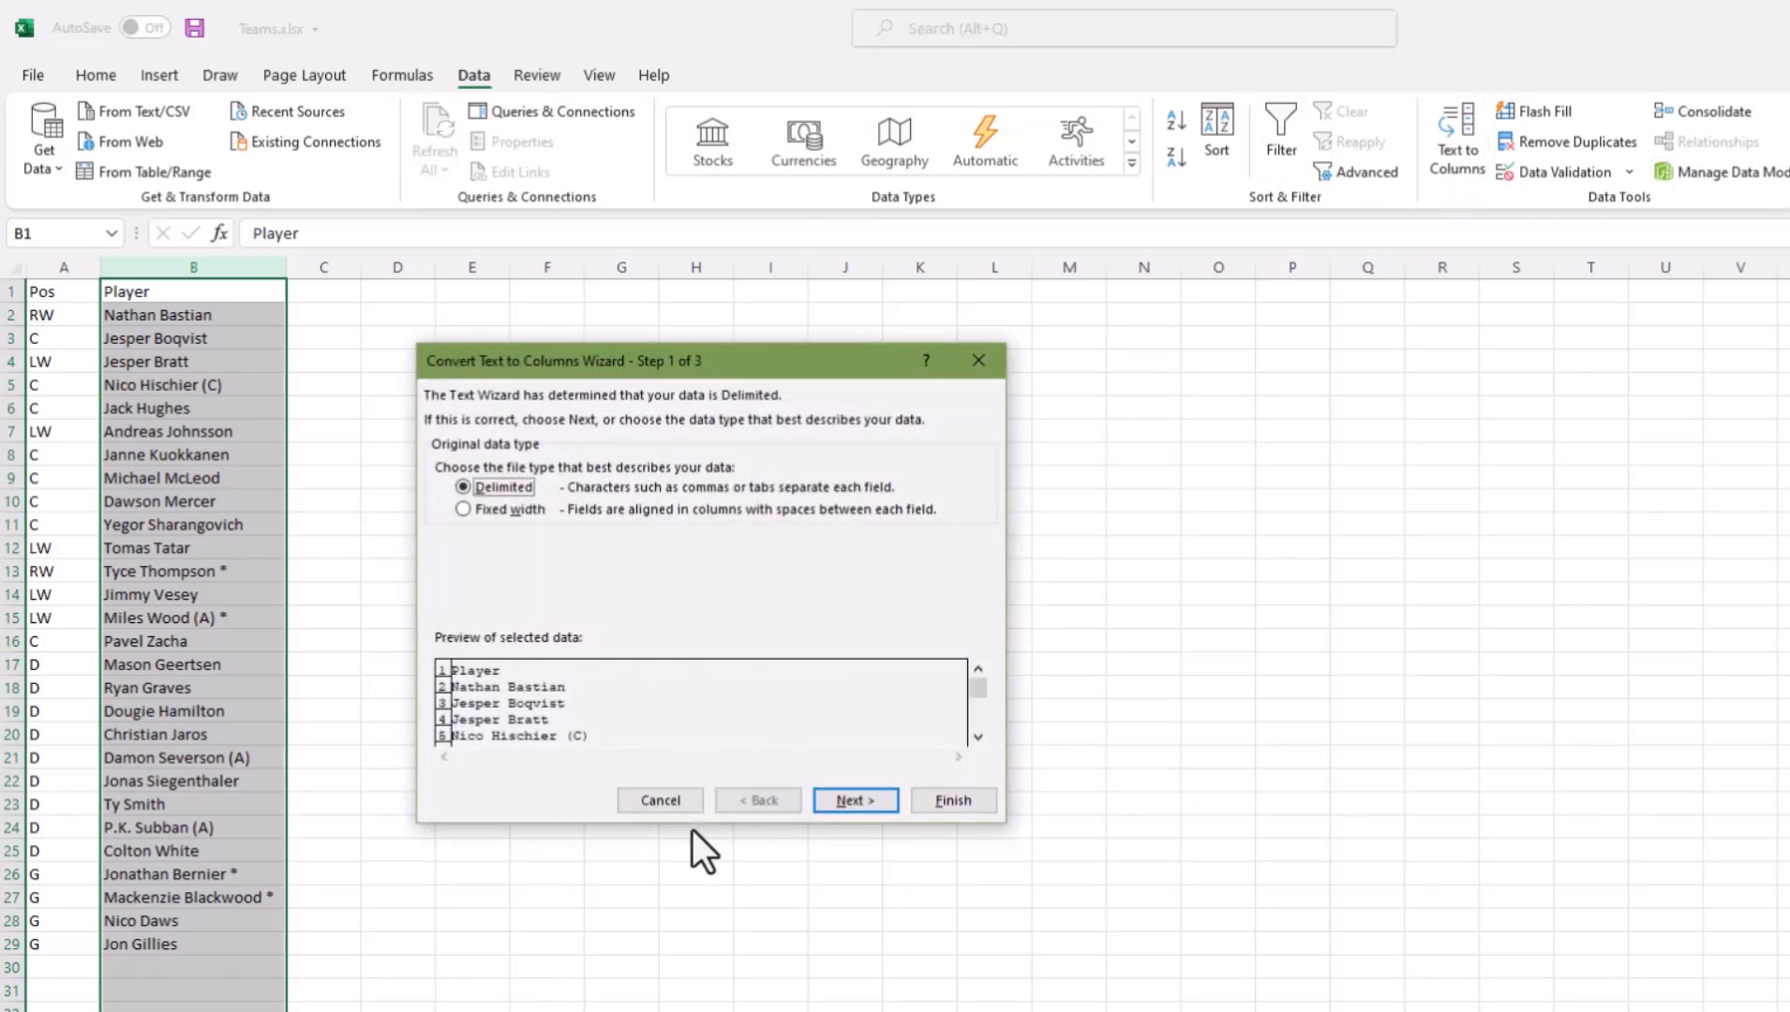
{"action": "left_click", "coordinate": [858, 798]}
{"action": "left_click", "coordinate": [862, 797]}
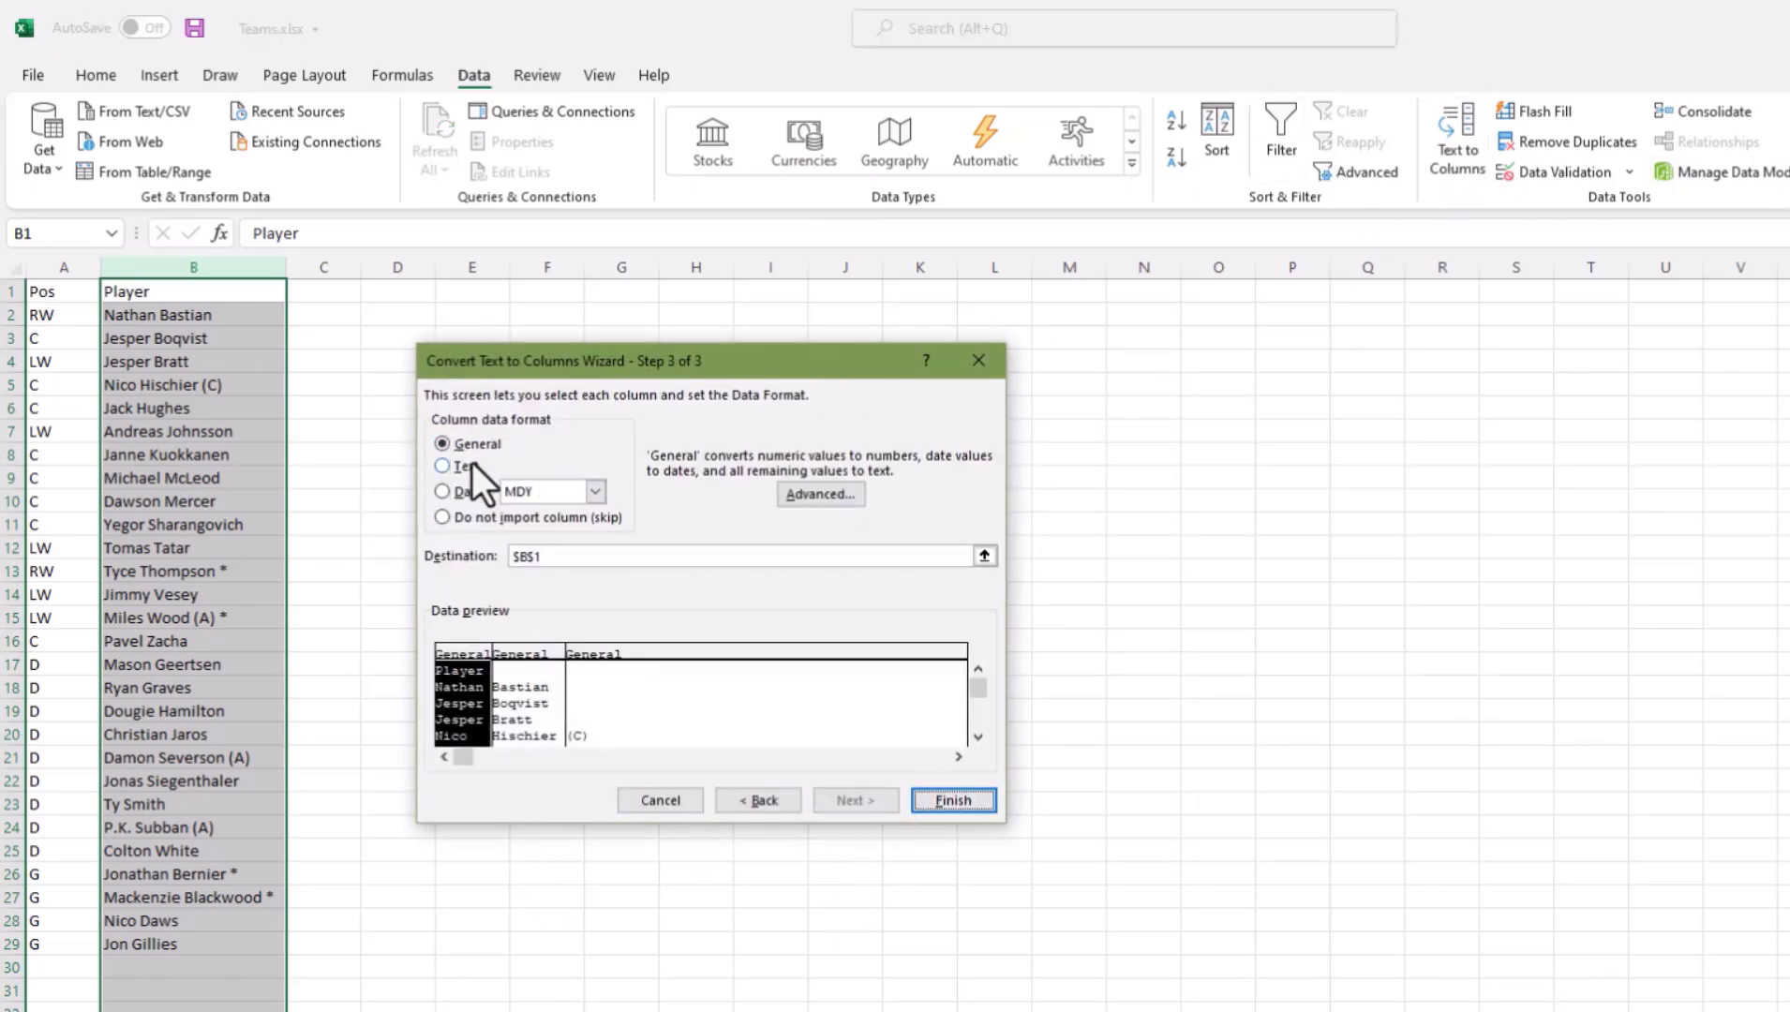
{"action": "left_click", "coordinate": [514, 715]}
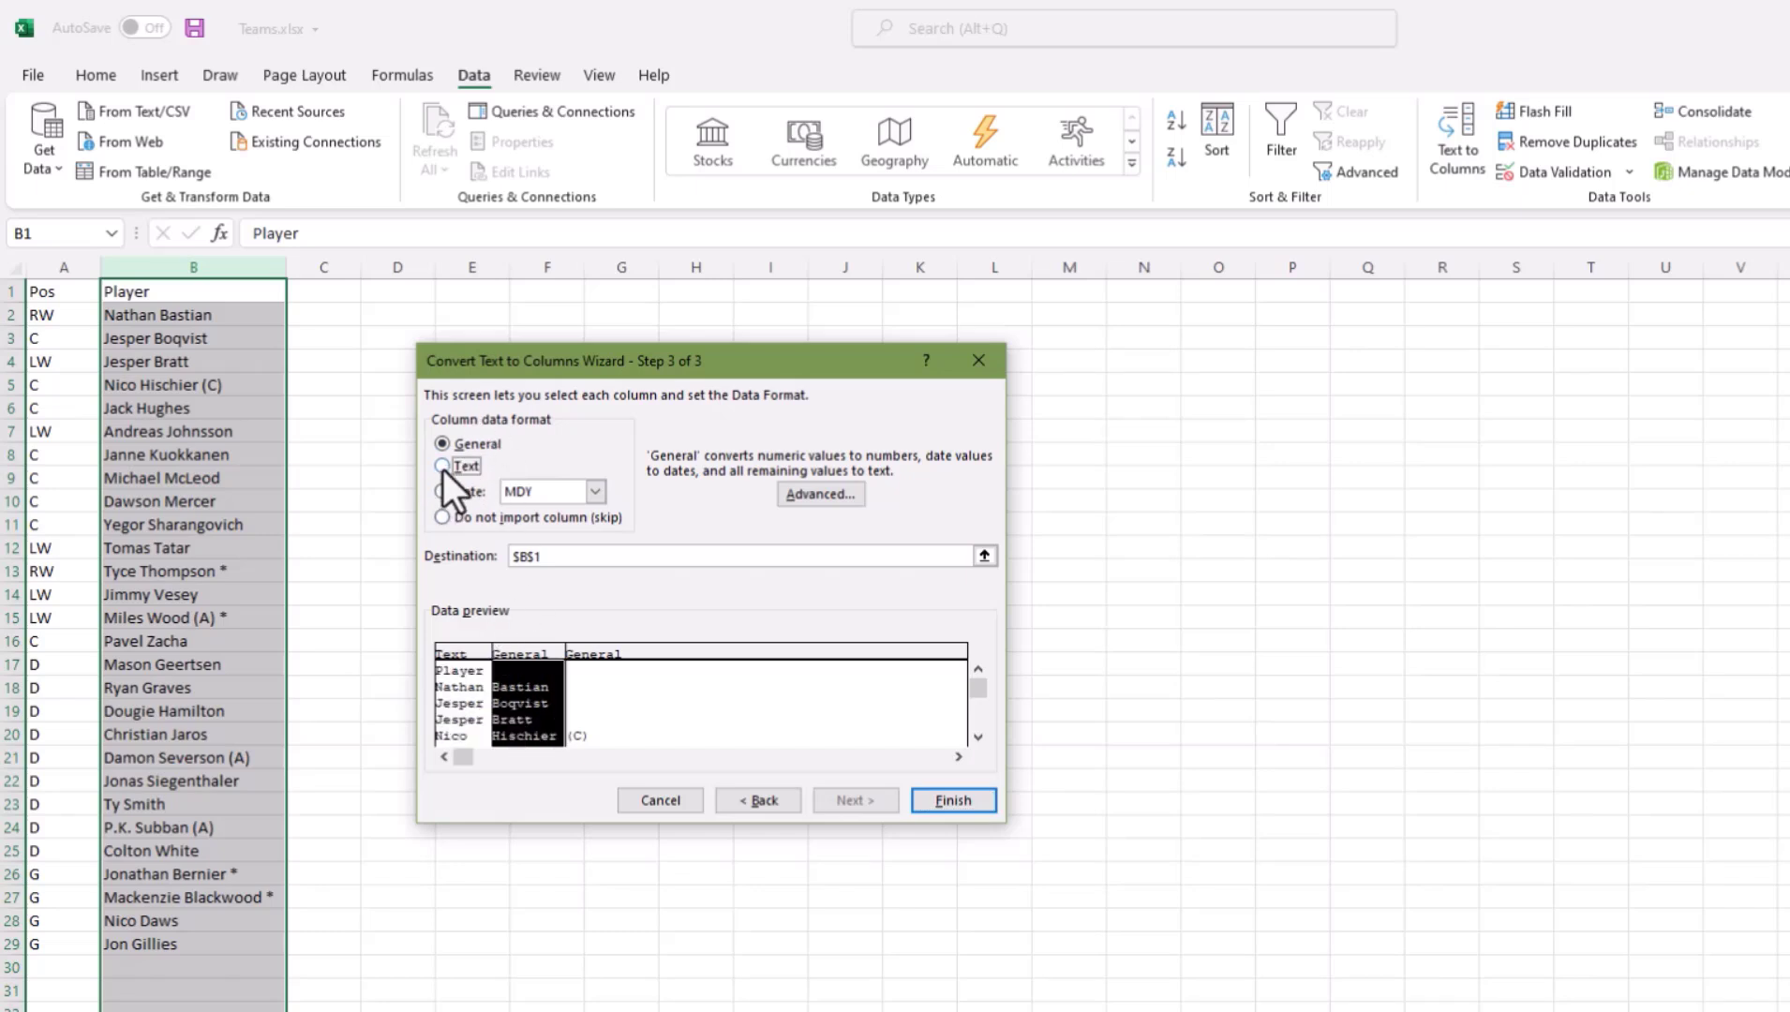
{"action": "left_click", "coordinate": [628, 668]}
{"action": "left_click", "coordinate": [469, 516]}
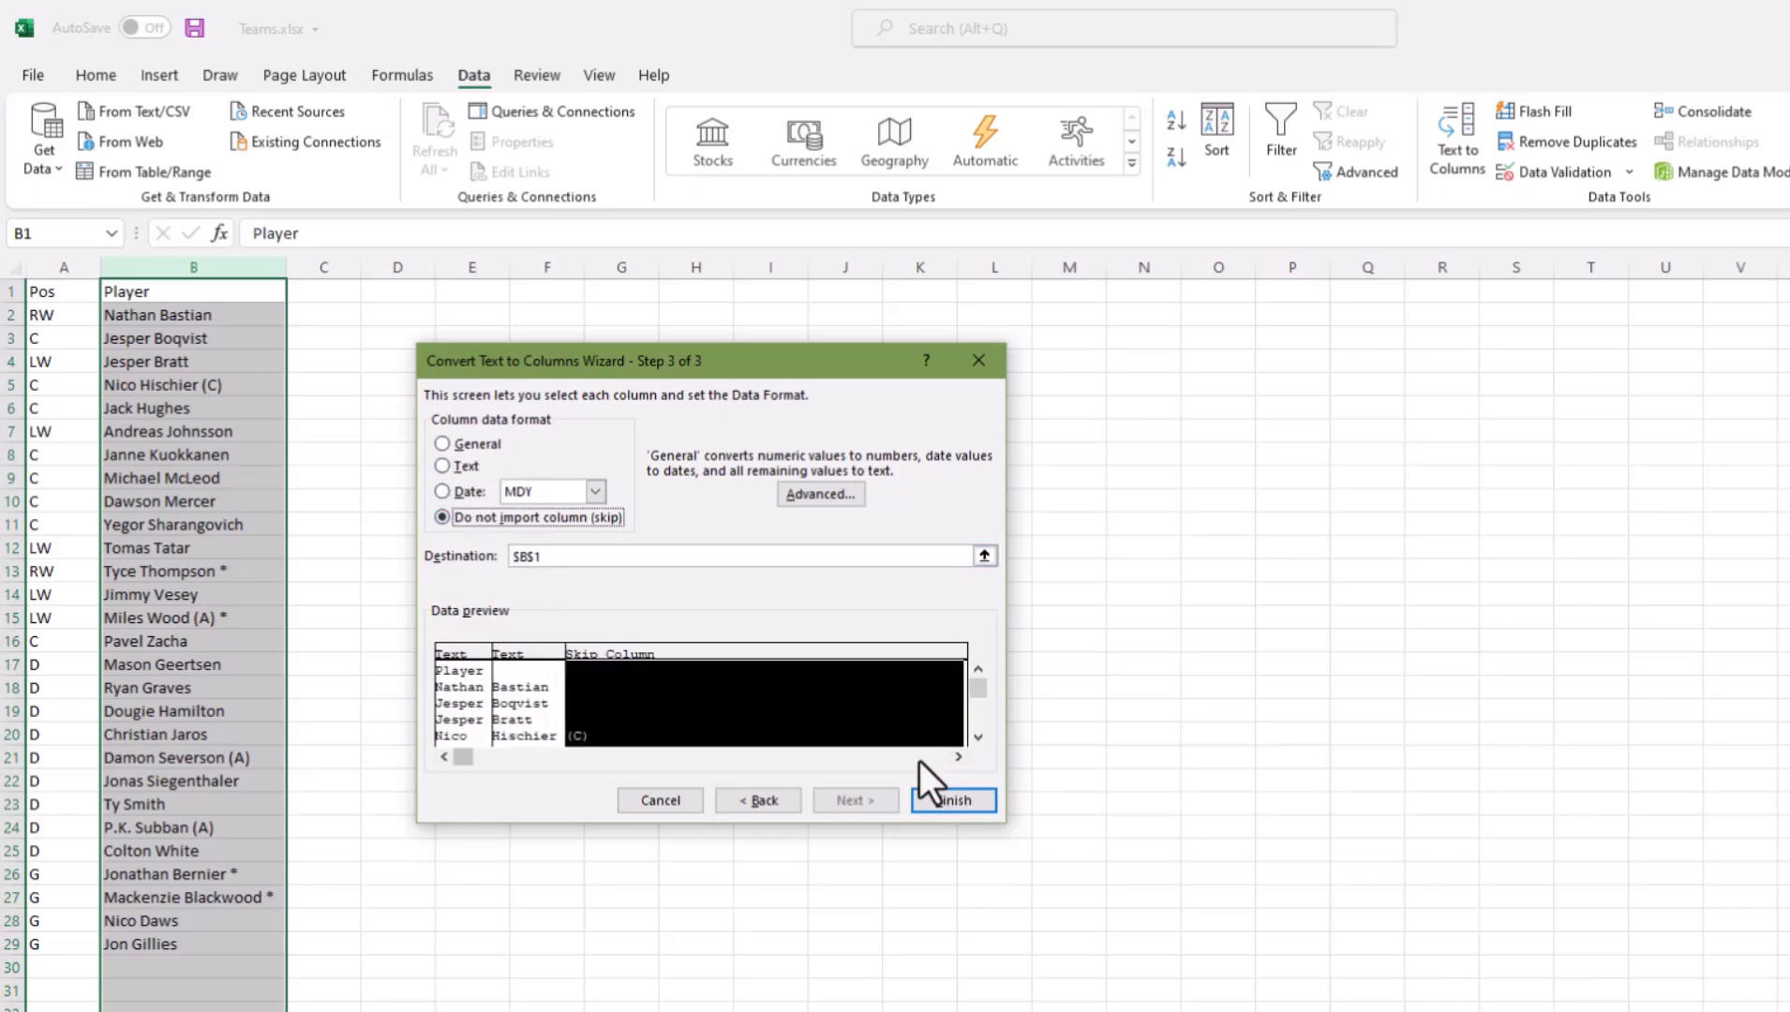
{"action": "left_click", "coordinate": [954, 800]}
{"action": "left_click", "coordinate": [910, 711]}
{"action": "left_click", "coordinate": [396, 617]}
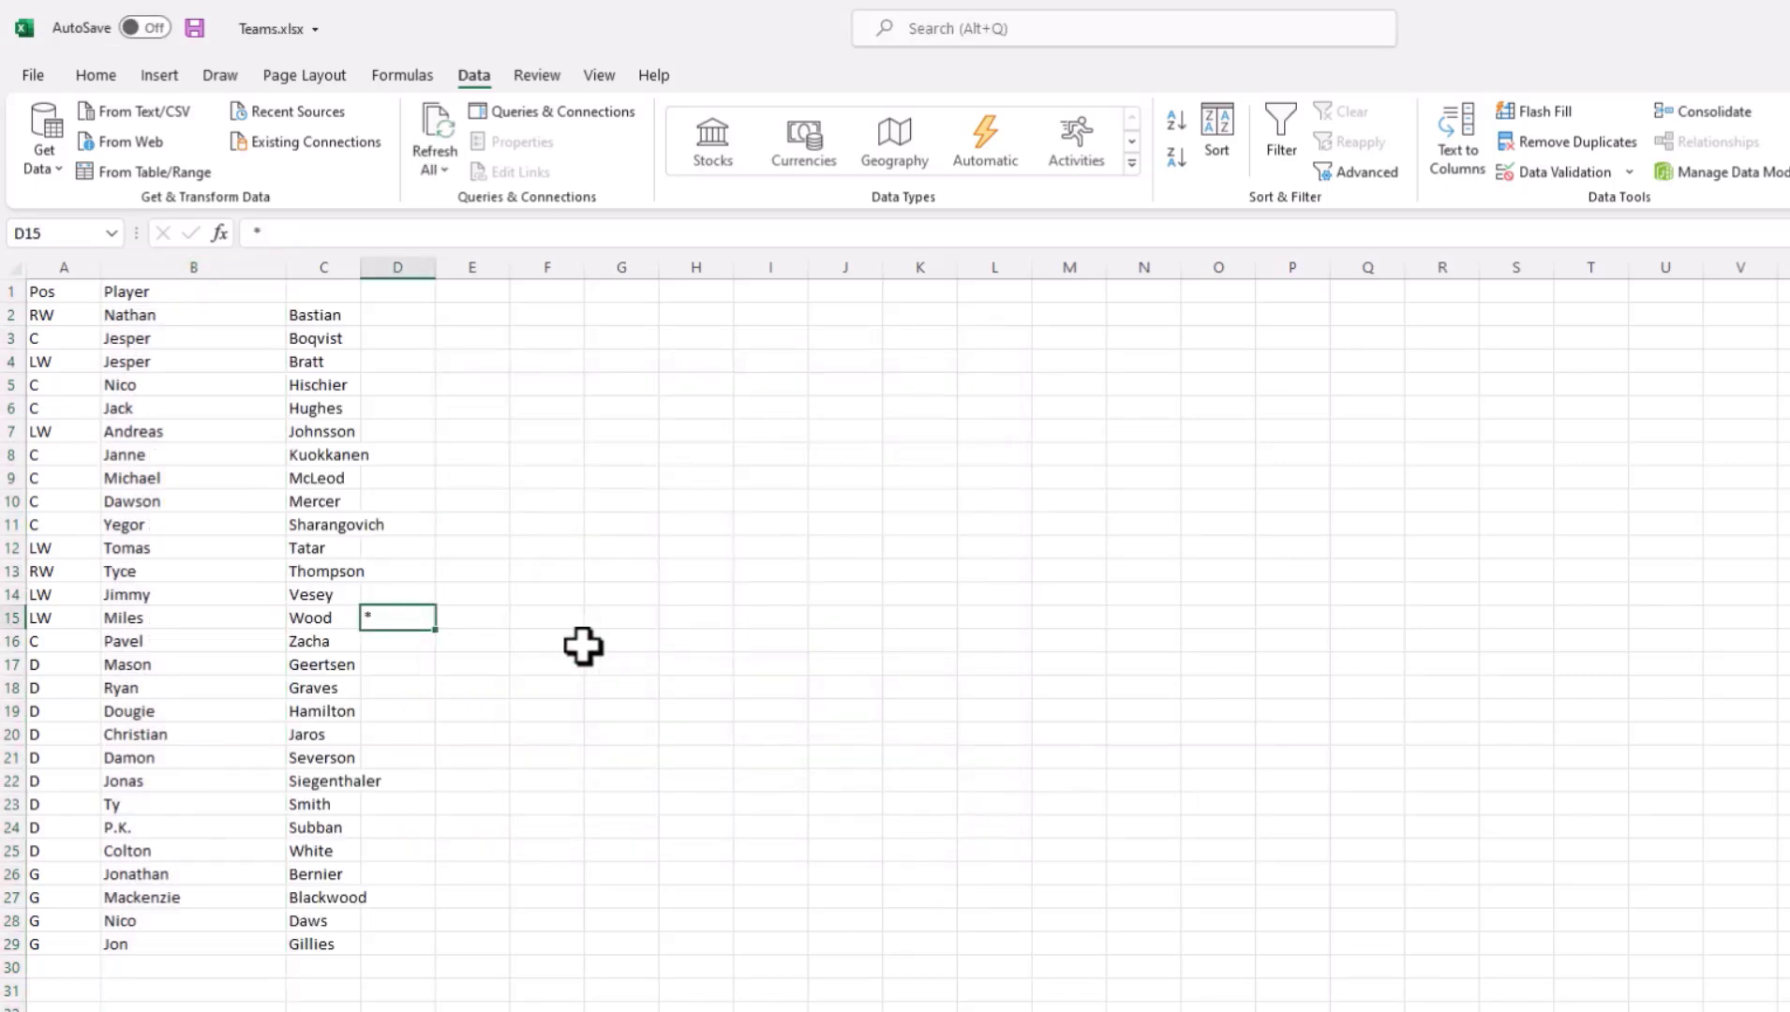
{"action": "key", "text": "Delete"}
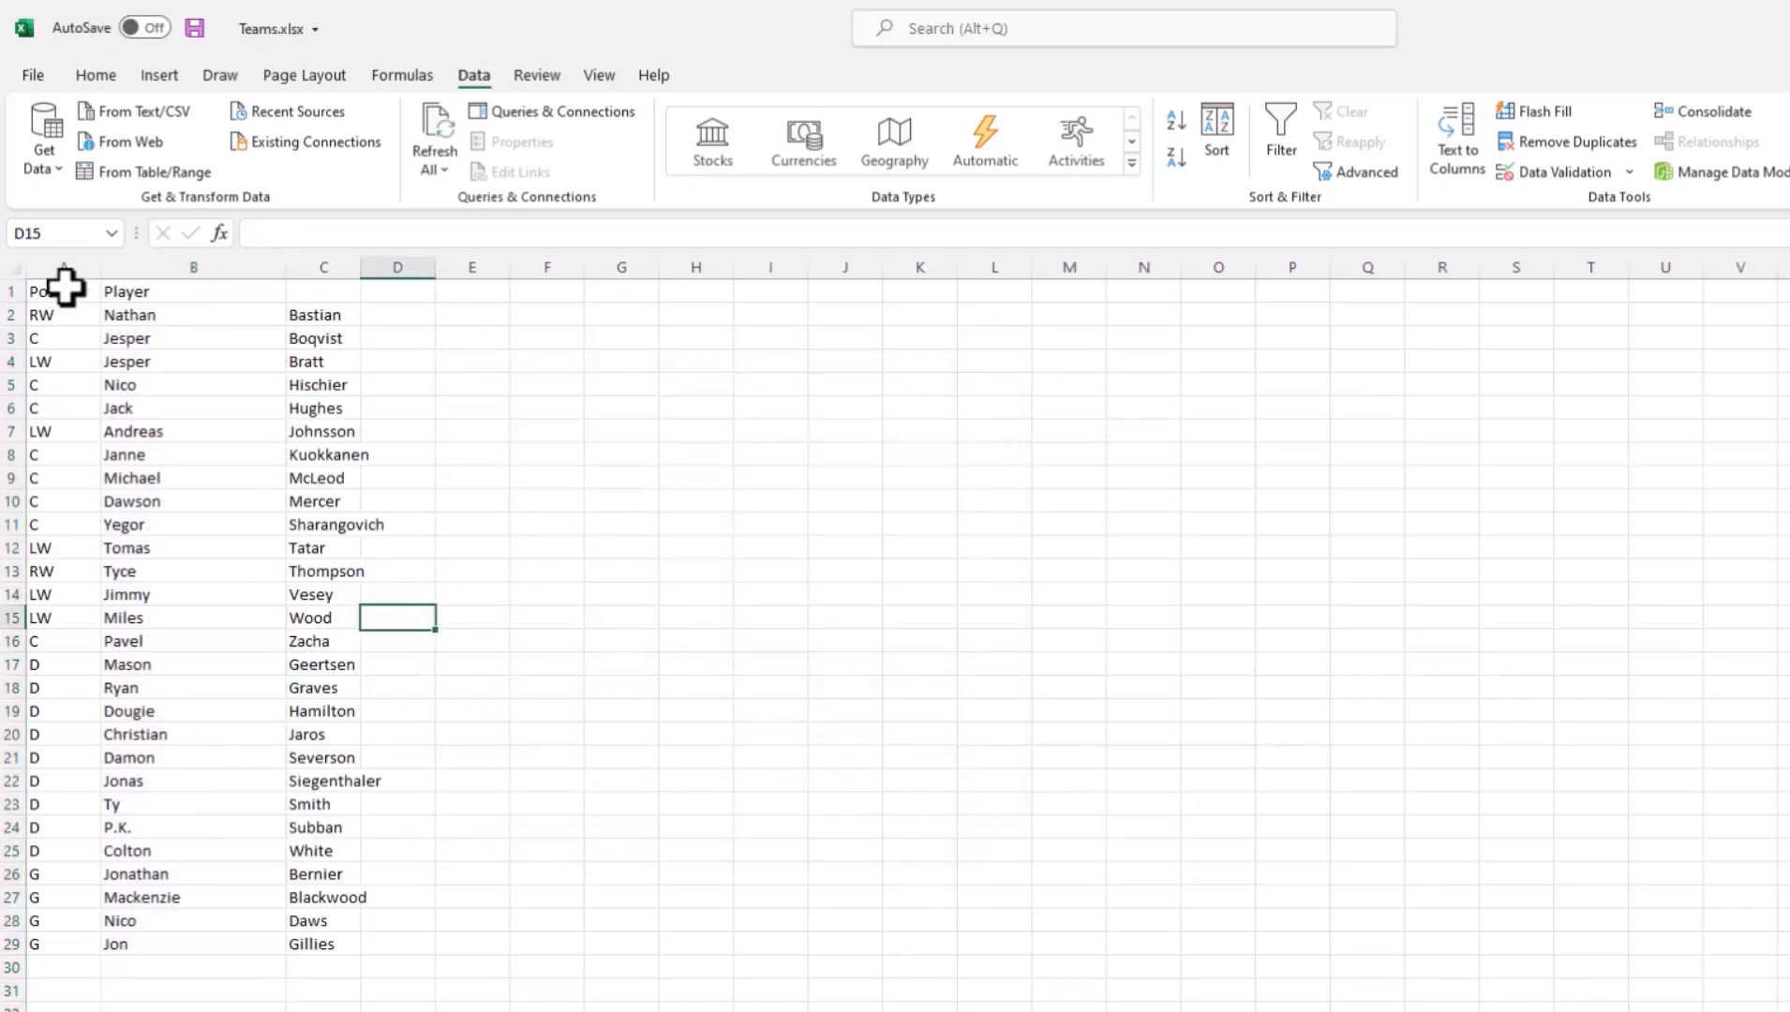
Step: Enter the headers FirstName in B1 and LastName in C1
{"action": "left_click", "coordinate": [157, 283]}
{"action": "key", "text": "F2"}
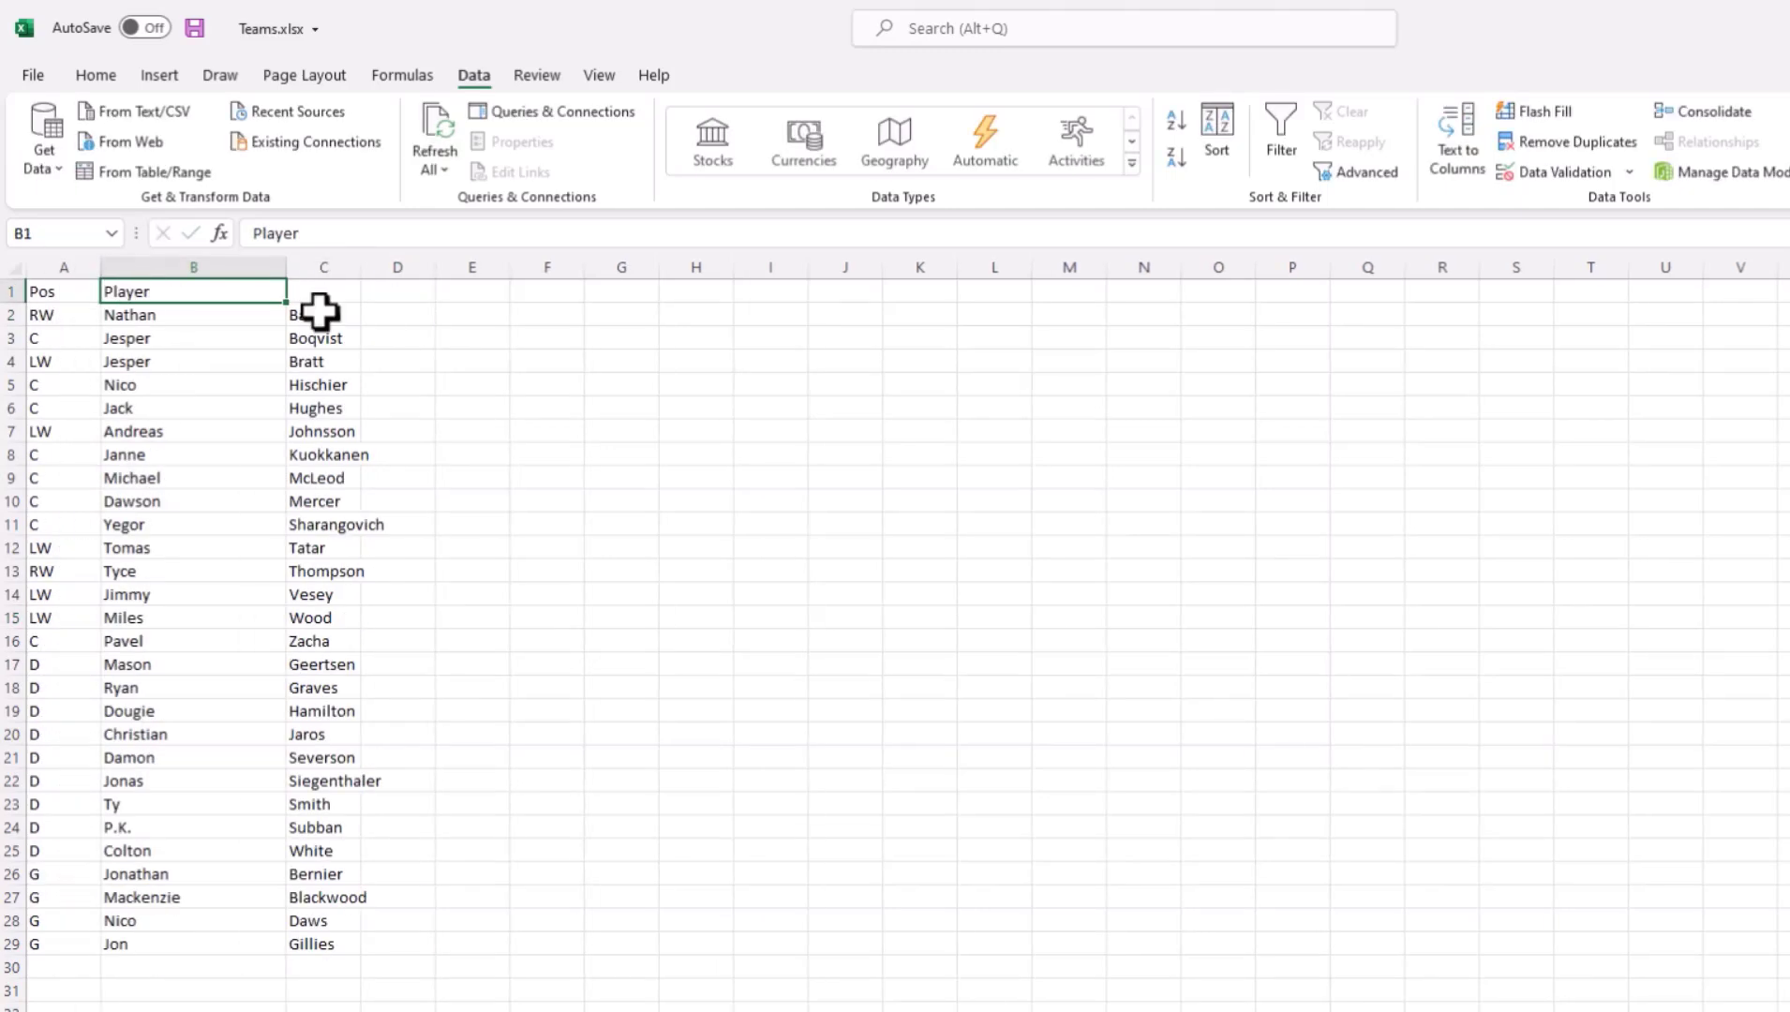
{"action": "type", "text": "fIRST"}
{"action": "key", "text": "BackSpace"}
{"action": "key", "text": "BackSpace"}
{"action": "key", "text": "BackSpace"}
{"action": "key", "text": "BackSpace"}
{"action": "key", "text": "BackSpace"}
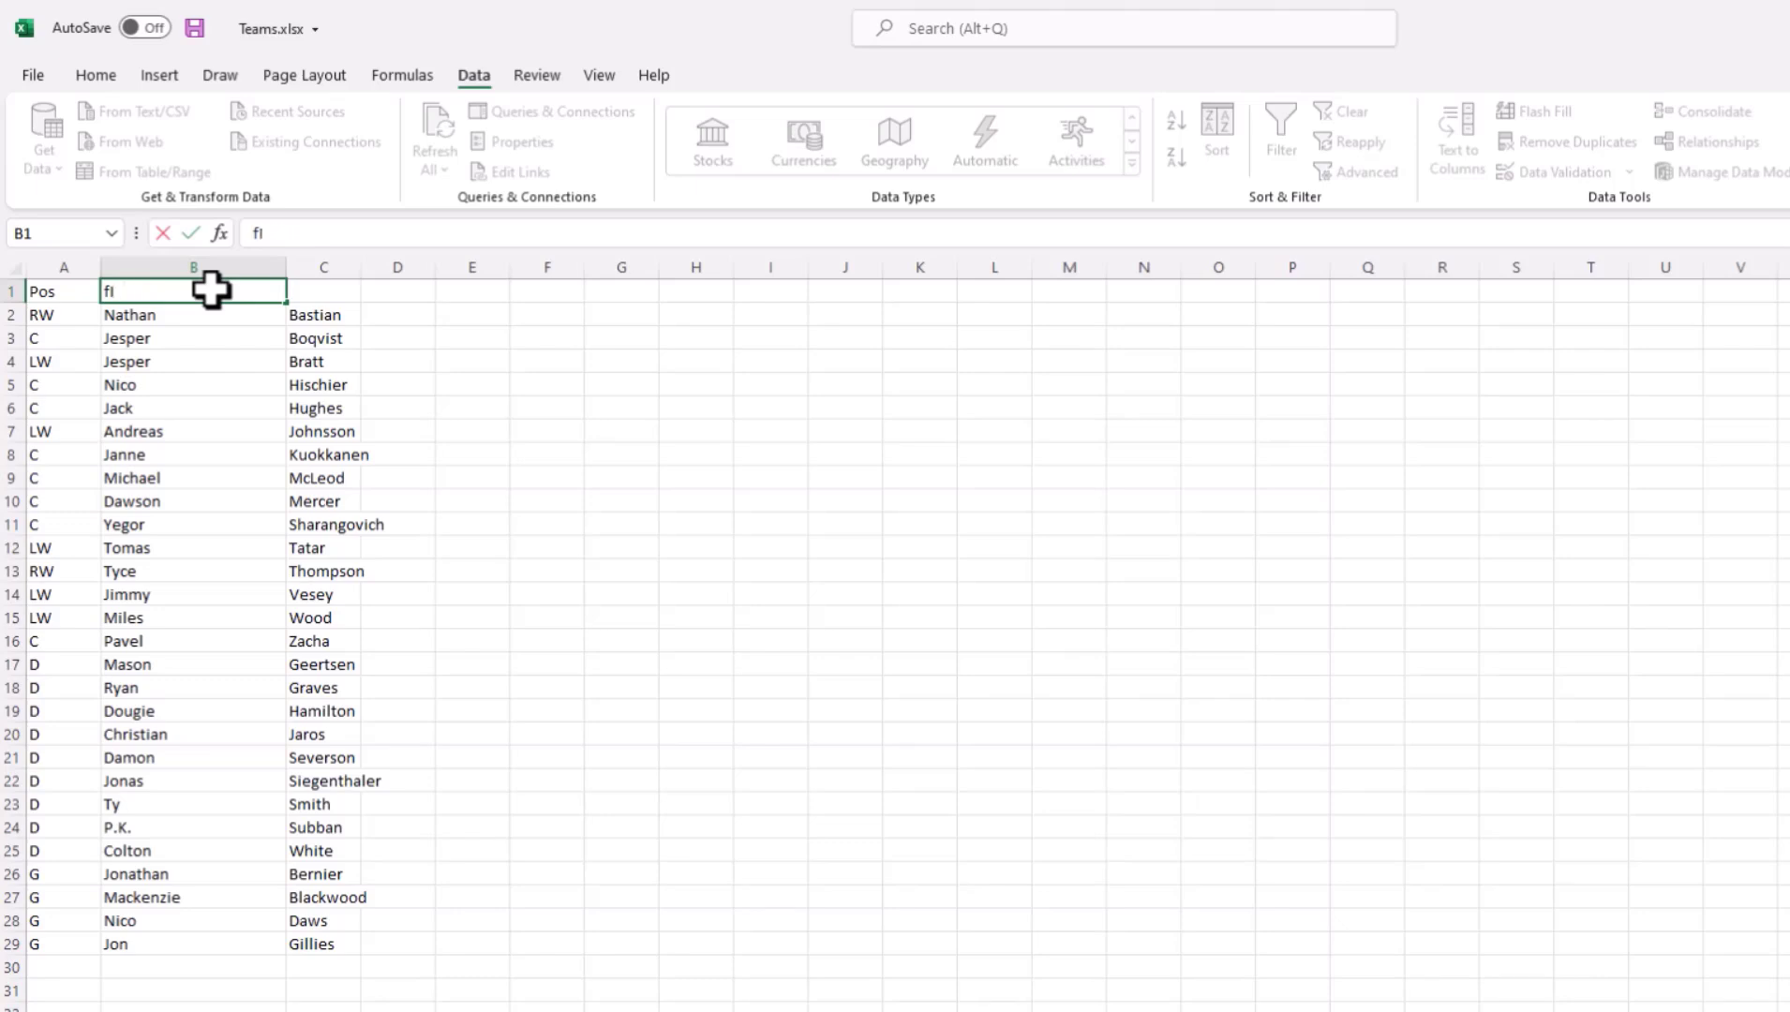
{"action": "type", "text": "FirstName"}
{"action": "key", "text": "Tab"}
{"action": "type", "text": "LastNaq"}
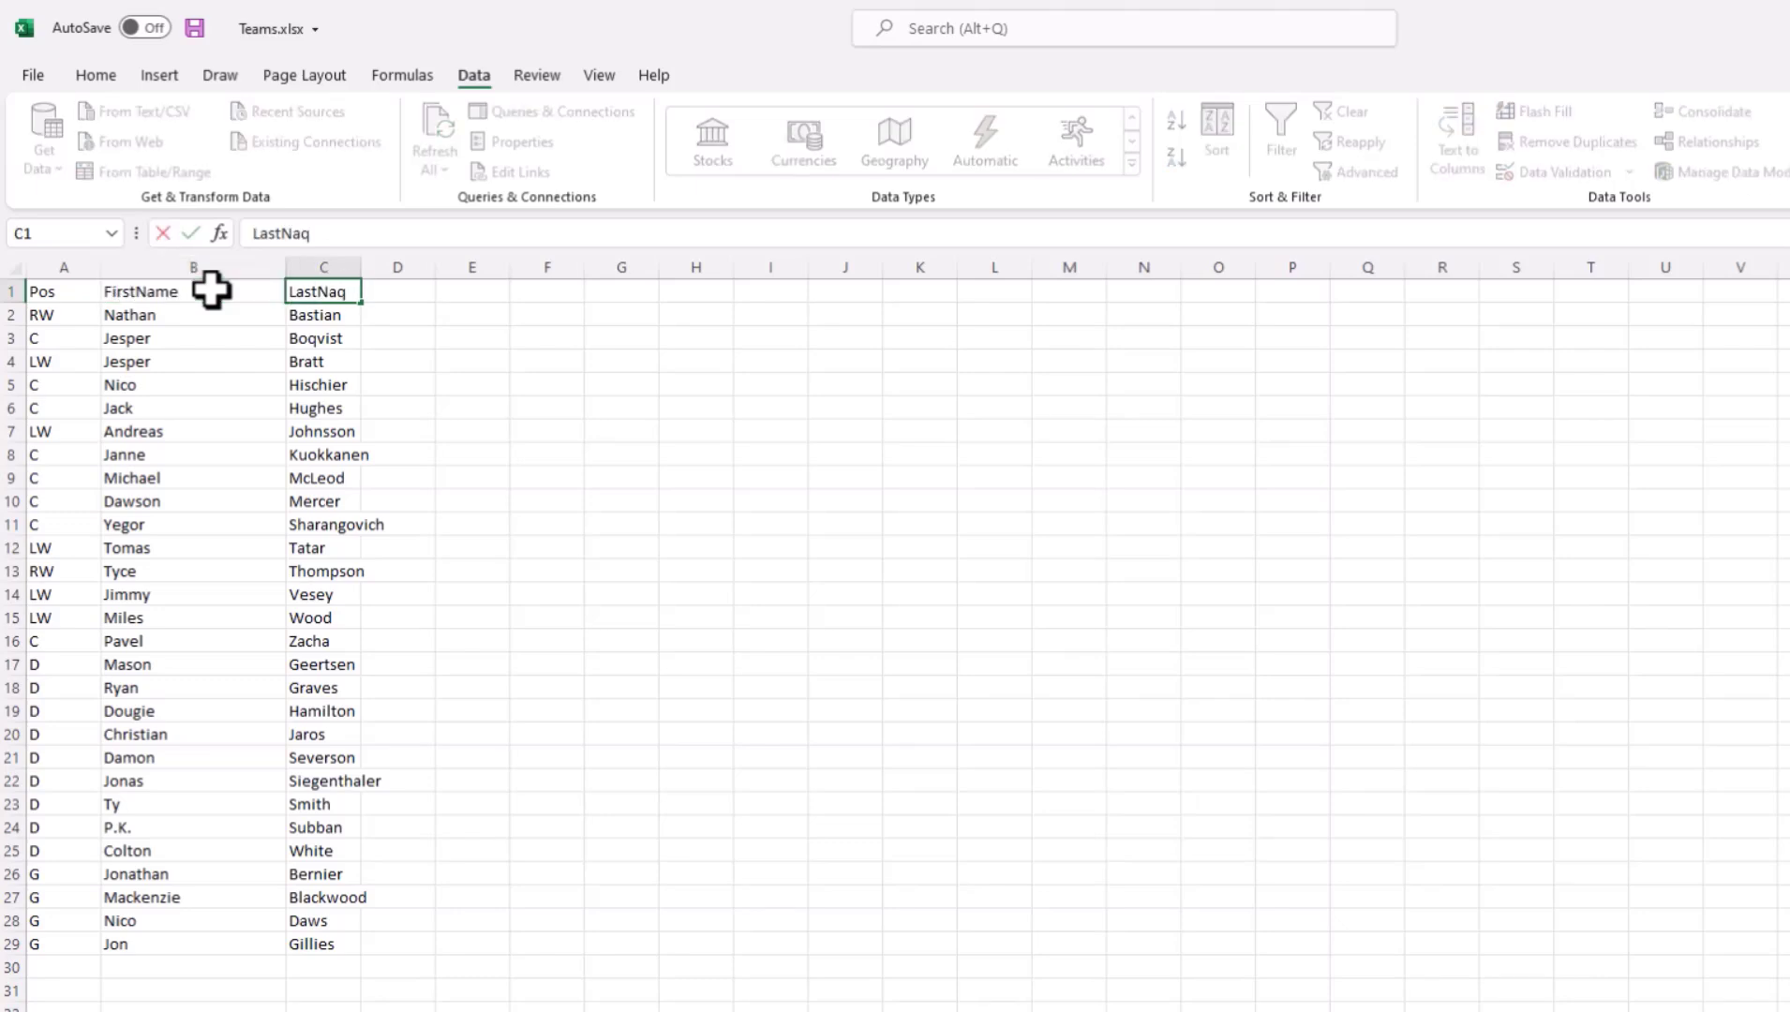
{"action": "key", "text": "BackSpace"}
{"action": "key", "text": "BackSpace"}
{"action": "type", "text": "ame"}
{"action": "key", "text": "Return"}
{"action": "left_click", "coordinate": [474, 640]}
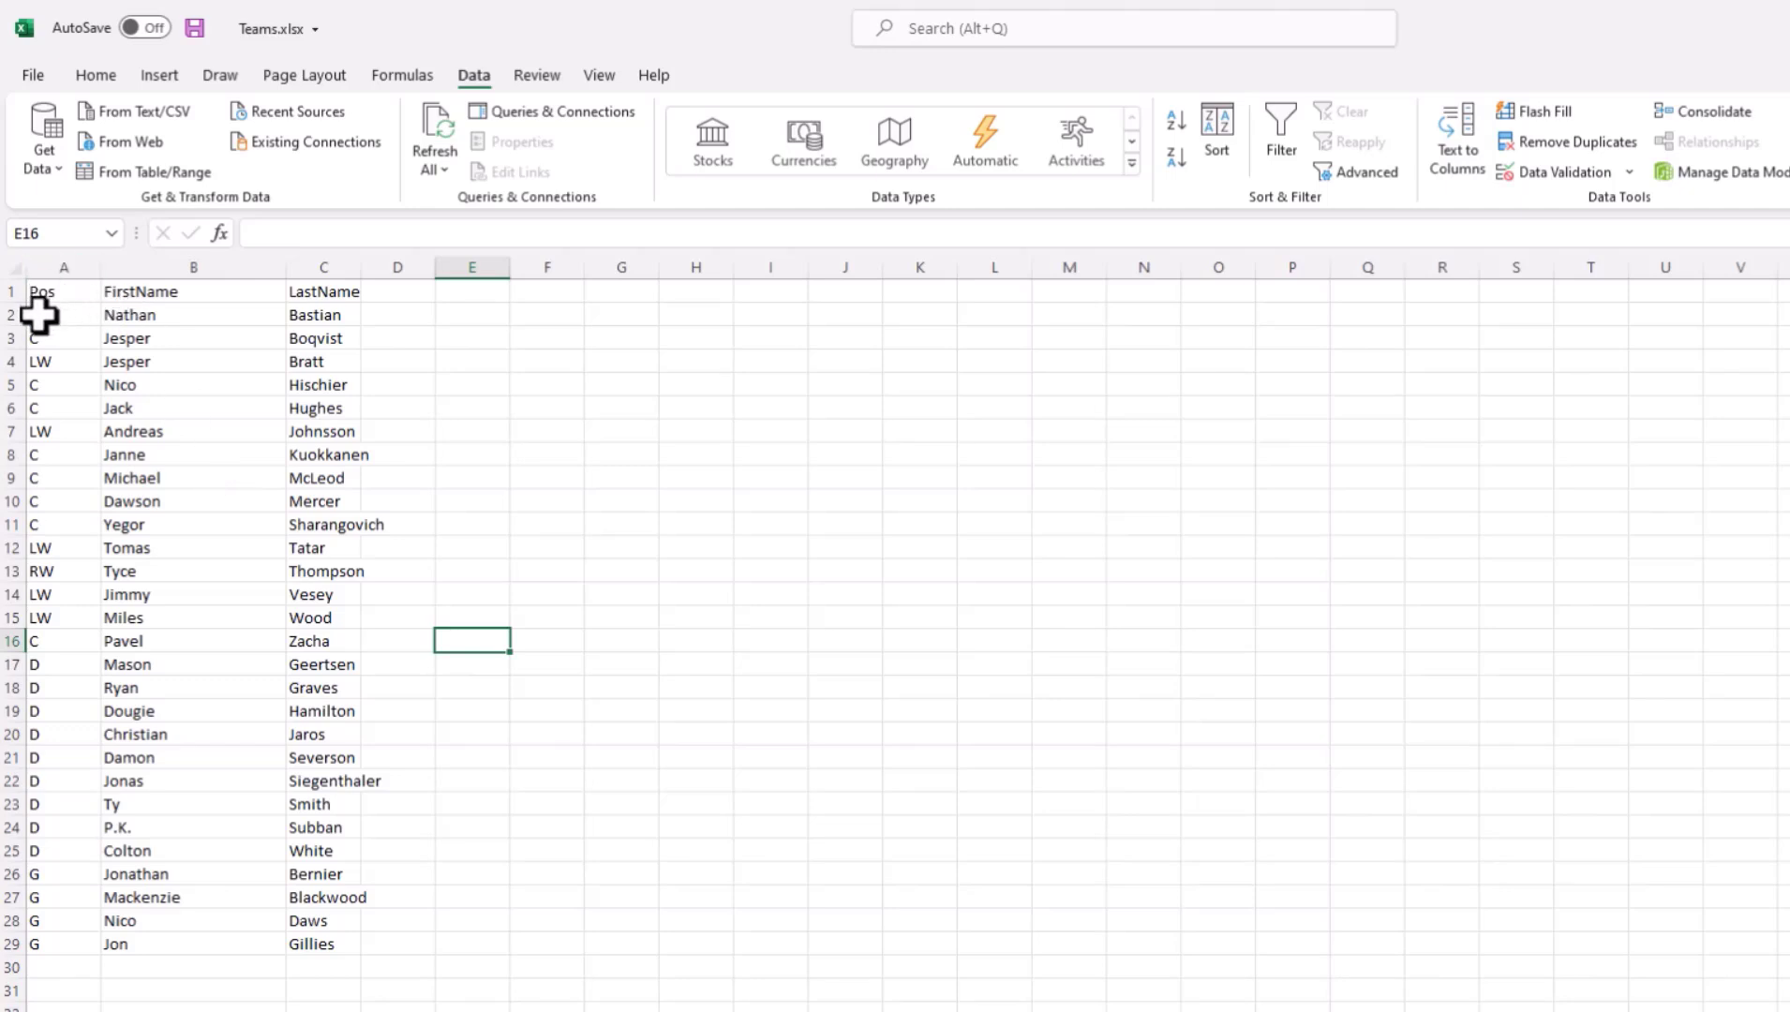
Step: Move the player data in A2:C29 to the Players sheet, starting at B31 below the existing roster
{"action": "left_click_drag", "start_coordinate": [40, 312], "coordinate": [355, 944]}
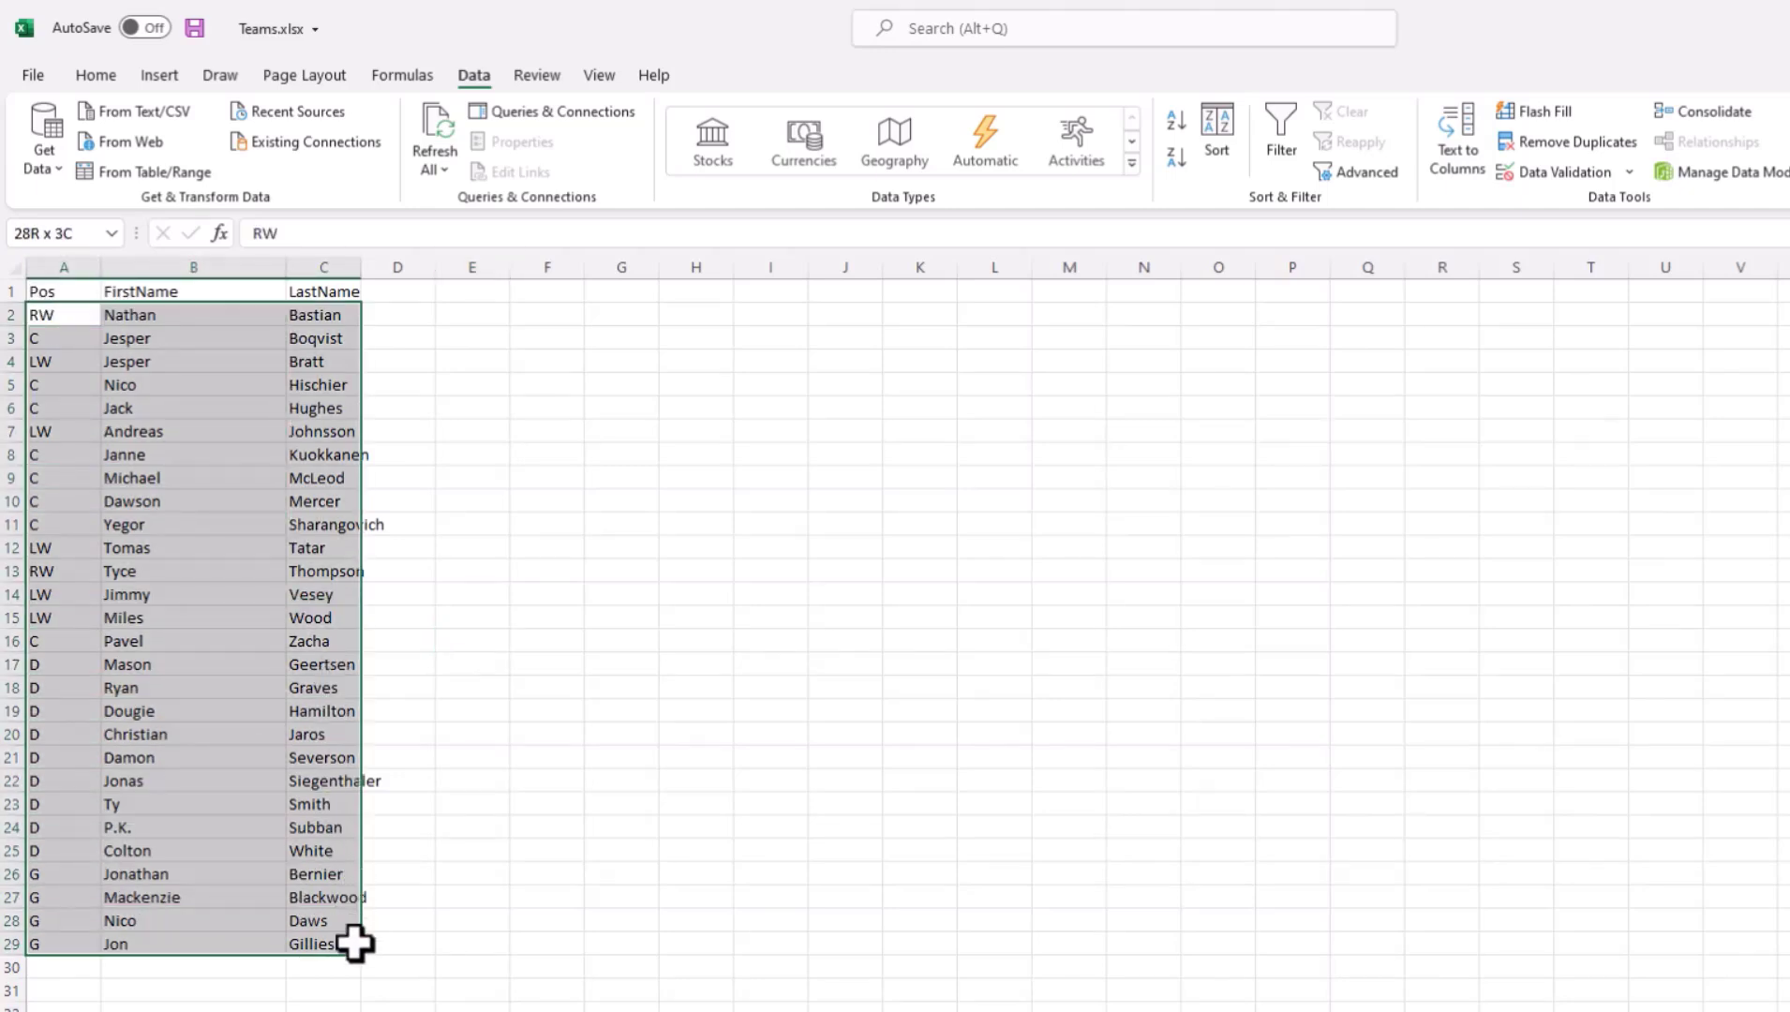
{"action": "key", "text": "ctrl+c"}
{"action": "key", "text": "ctrl+Page_Up"}
{"action": "scroll", "coordinate": [609, 835], "scroll_direction": "down", "scroll_amount": 3}
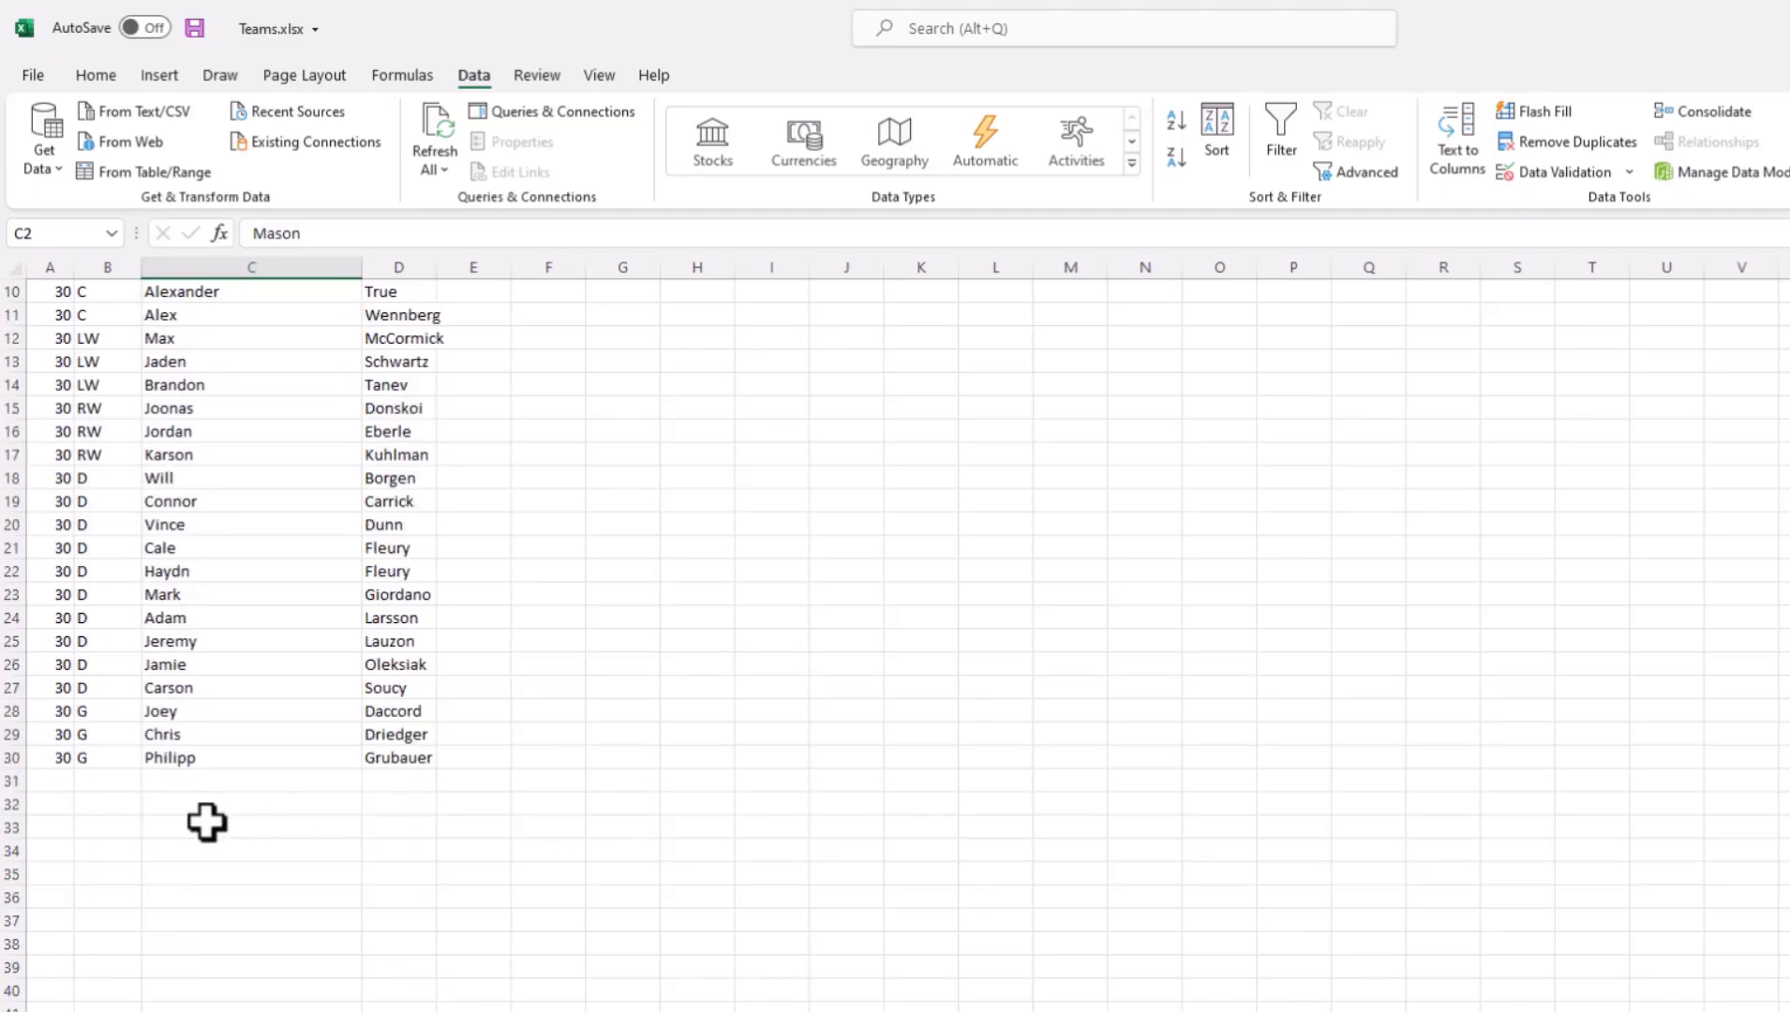
{"action": "left_click", "coordinate": [98, 787]}
{"action": "key", "text": "ctrl+v"}
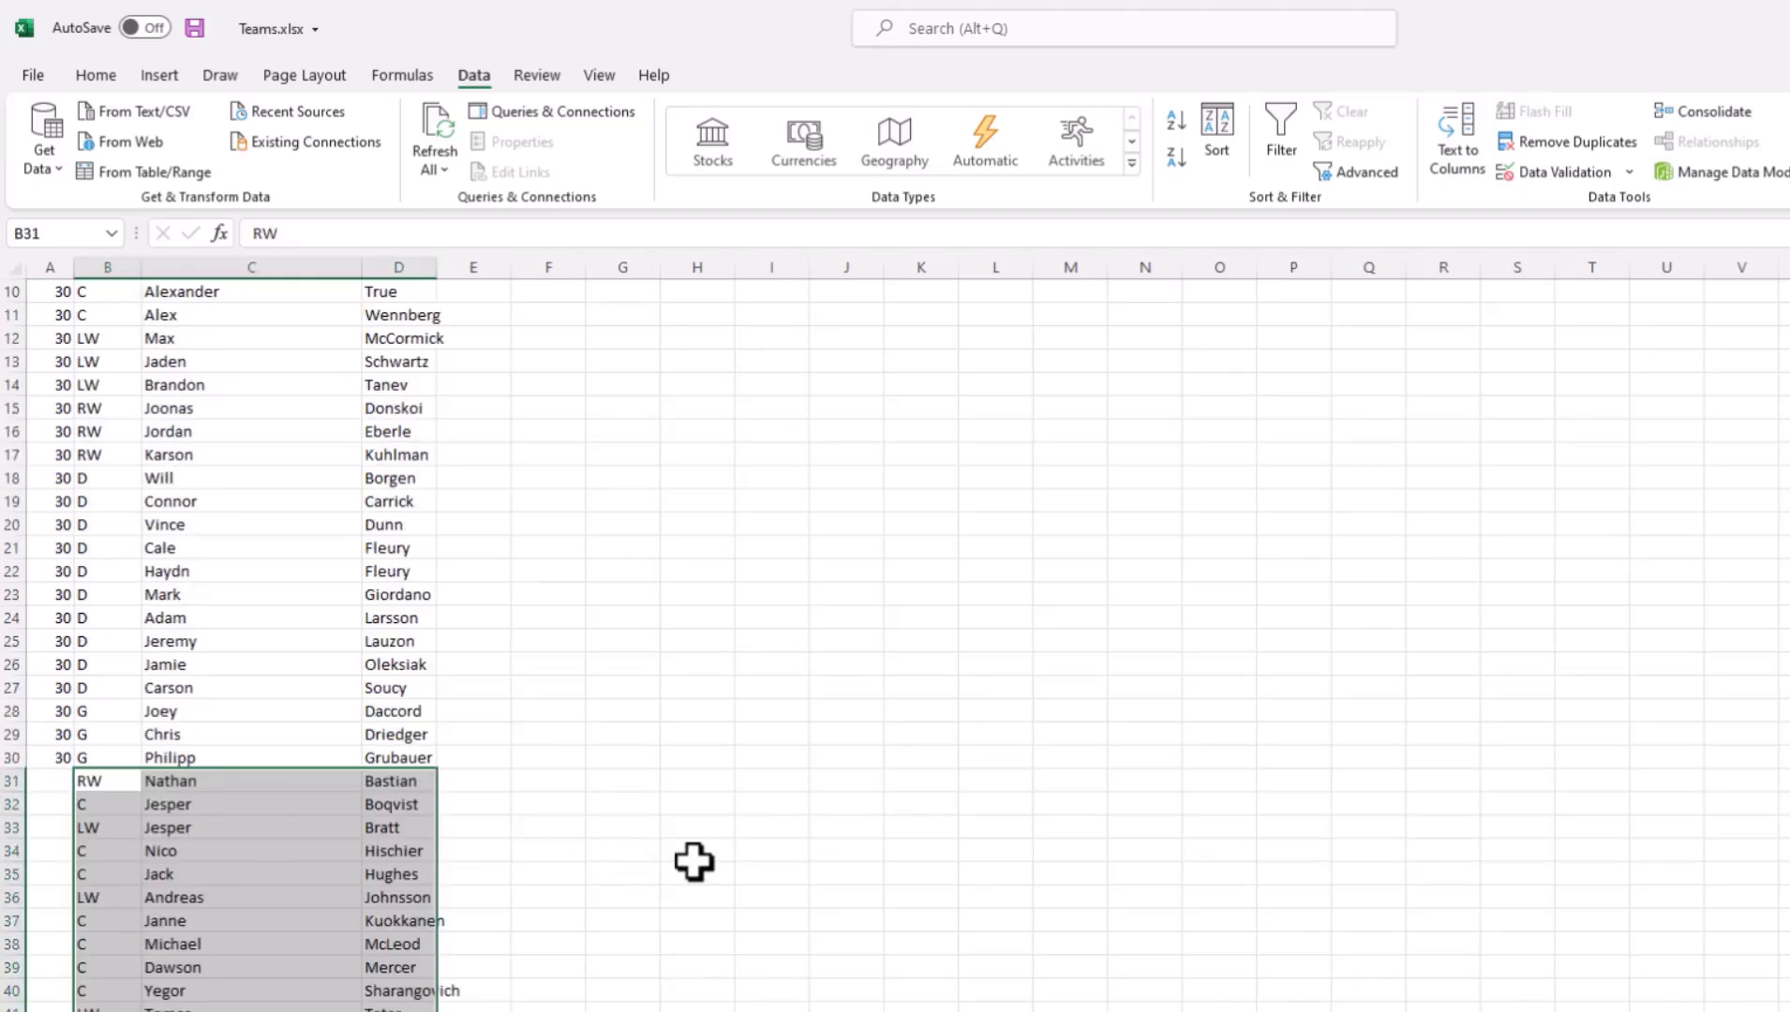
Step: Look up the New Jersey Devils' TeamID on the Teams sheet and fill 11 down A31:A58 on the Players sheet
{"action": "left_click", "coordinate": [49, 781]}
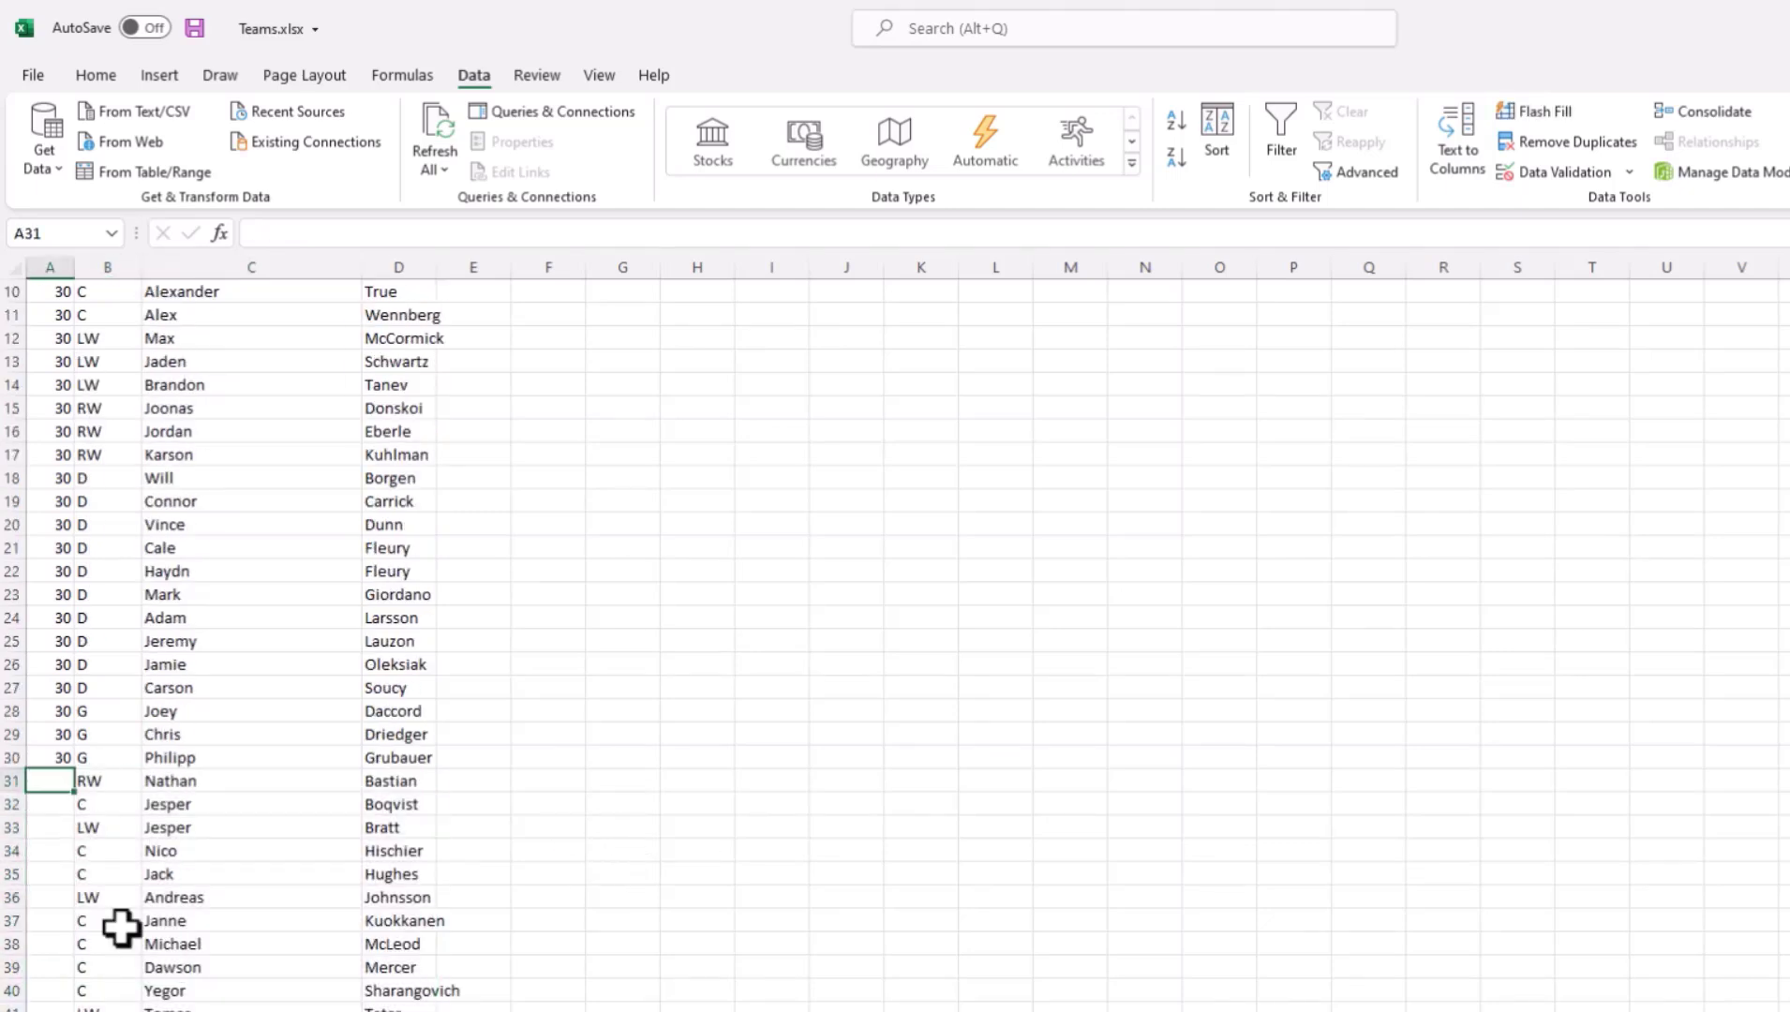
{"action": "key", "text": "ctrl+Page_Down"}
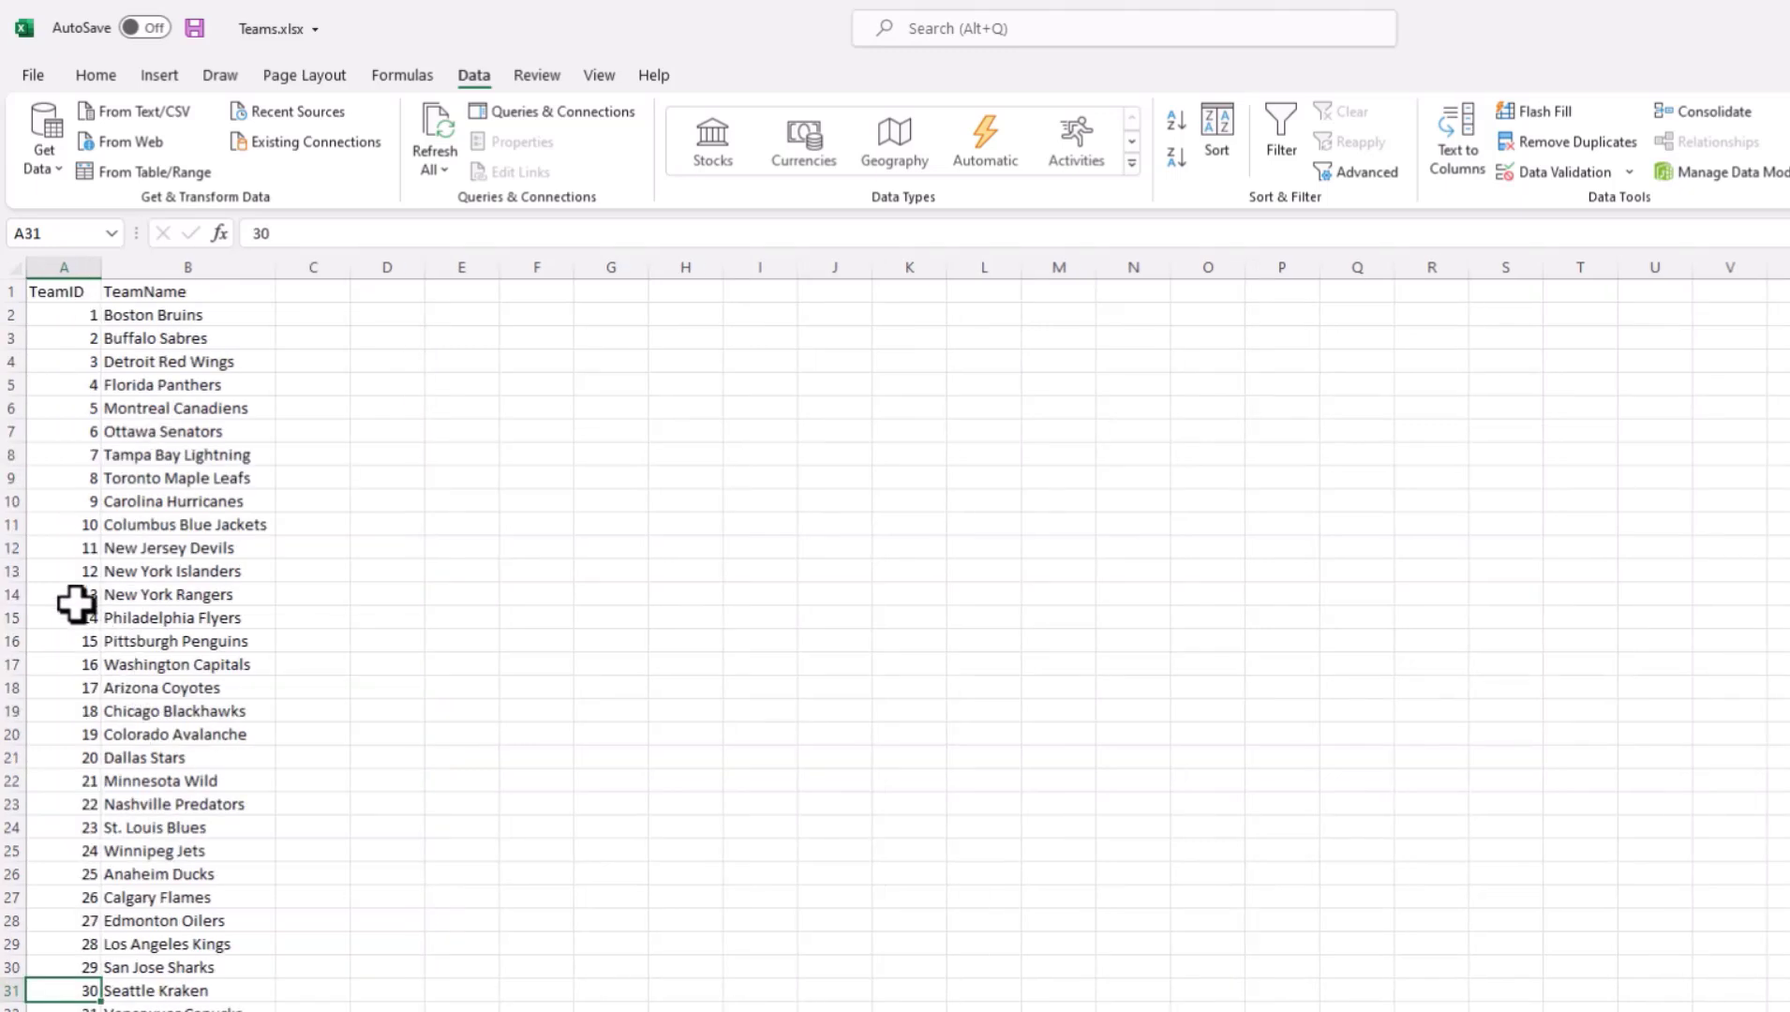
{"action": "key", "text": "ctrl+Page_Up"}
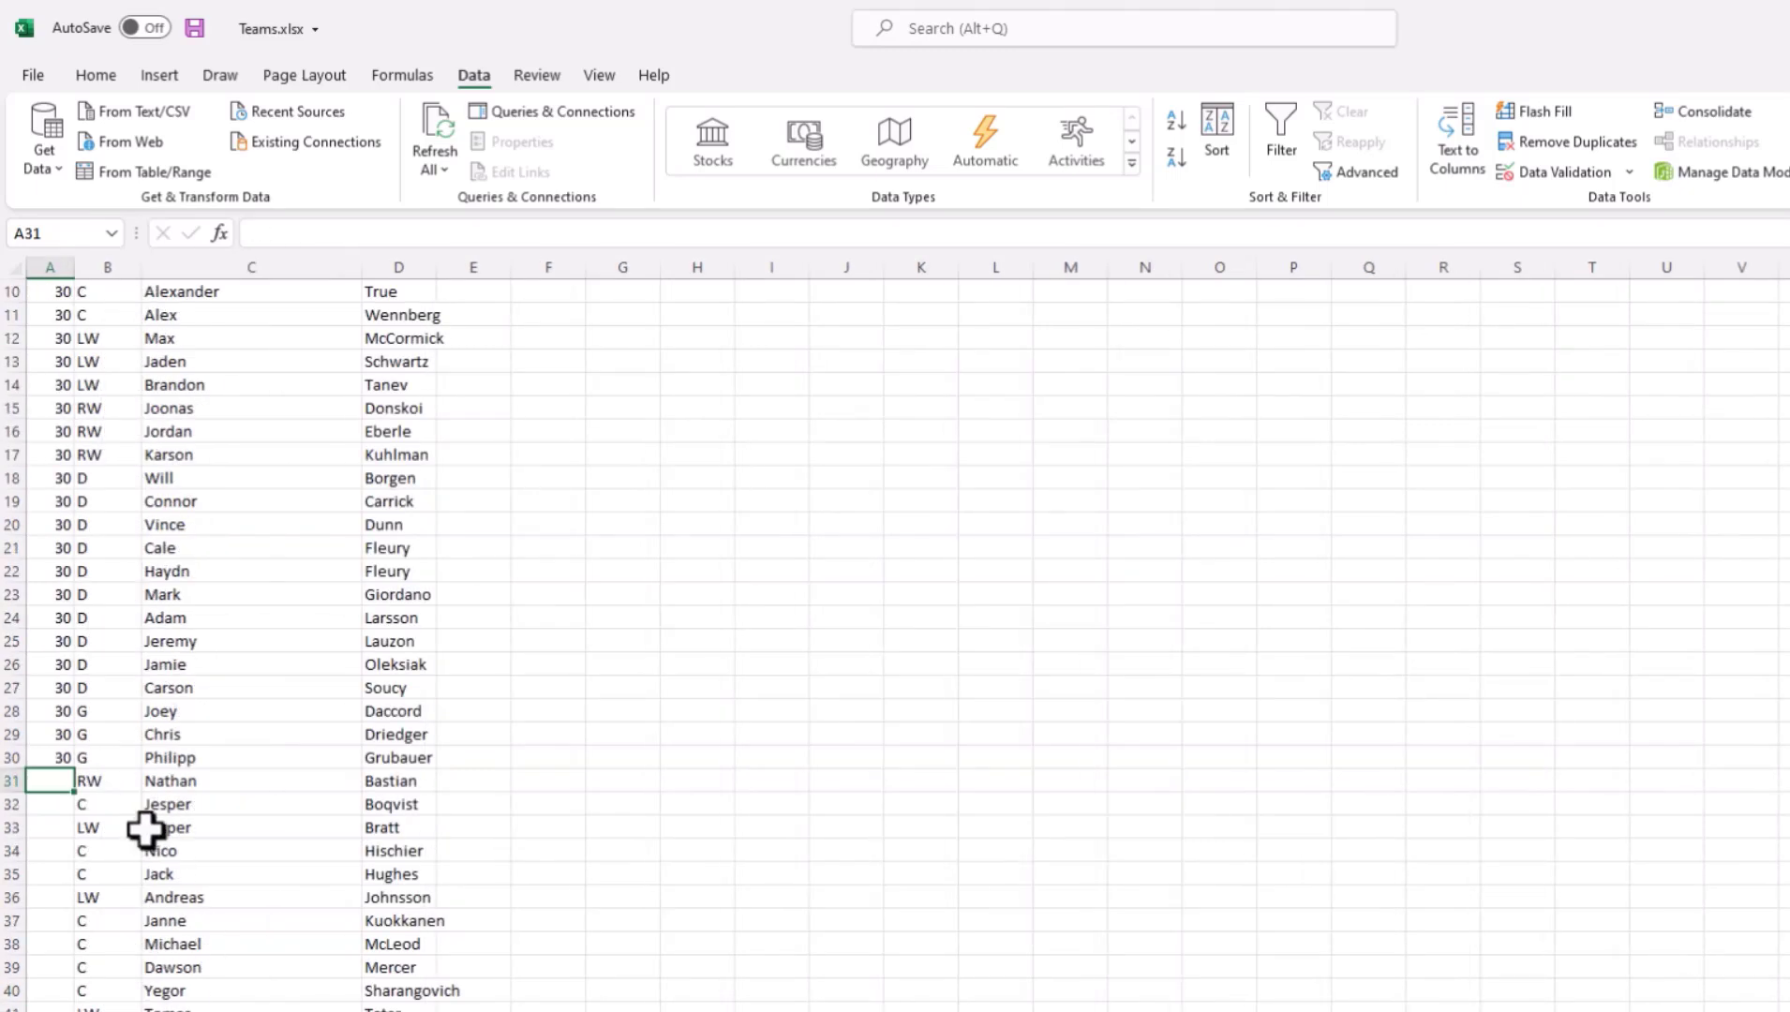
{"action": "type", "text": "11"}
{"action": "left_click", "coordinate": [1219, 803]}
{"action": "left_click", "coordinate": [60, 781]}
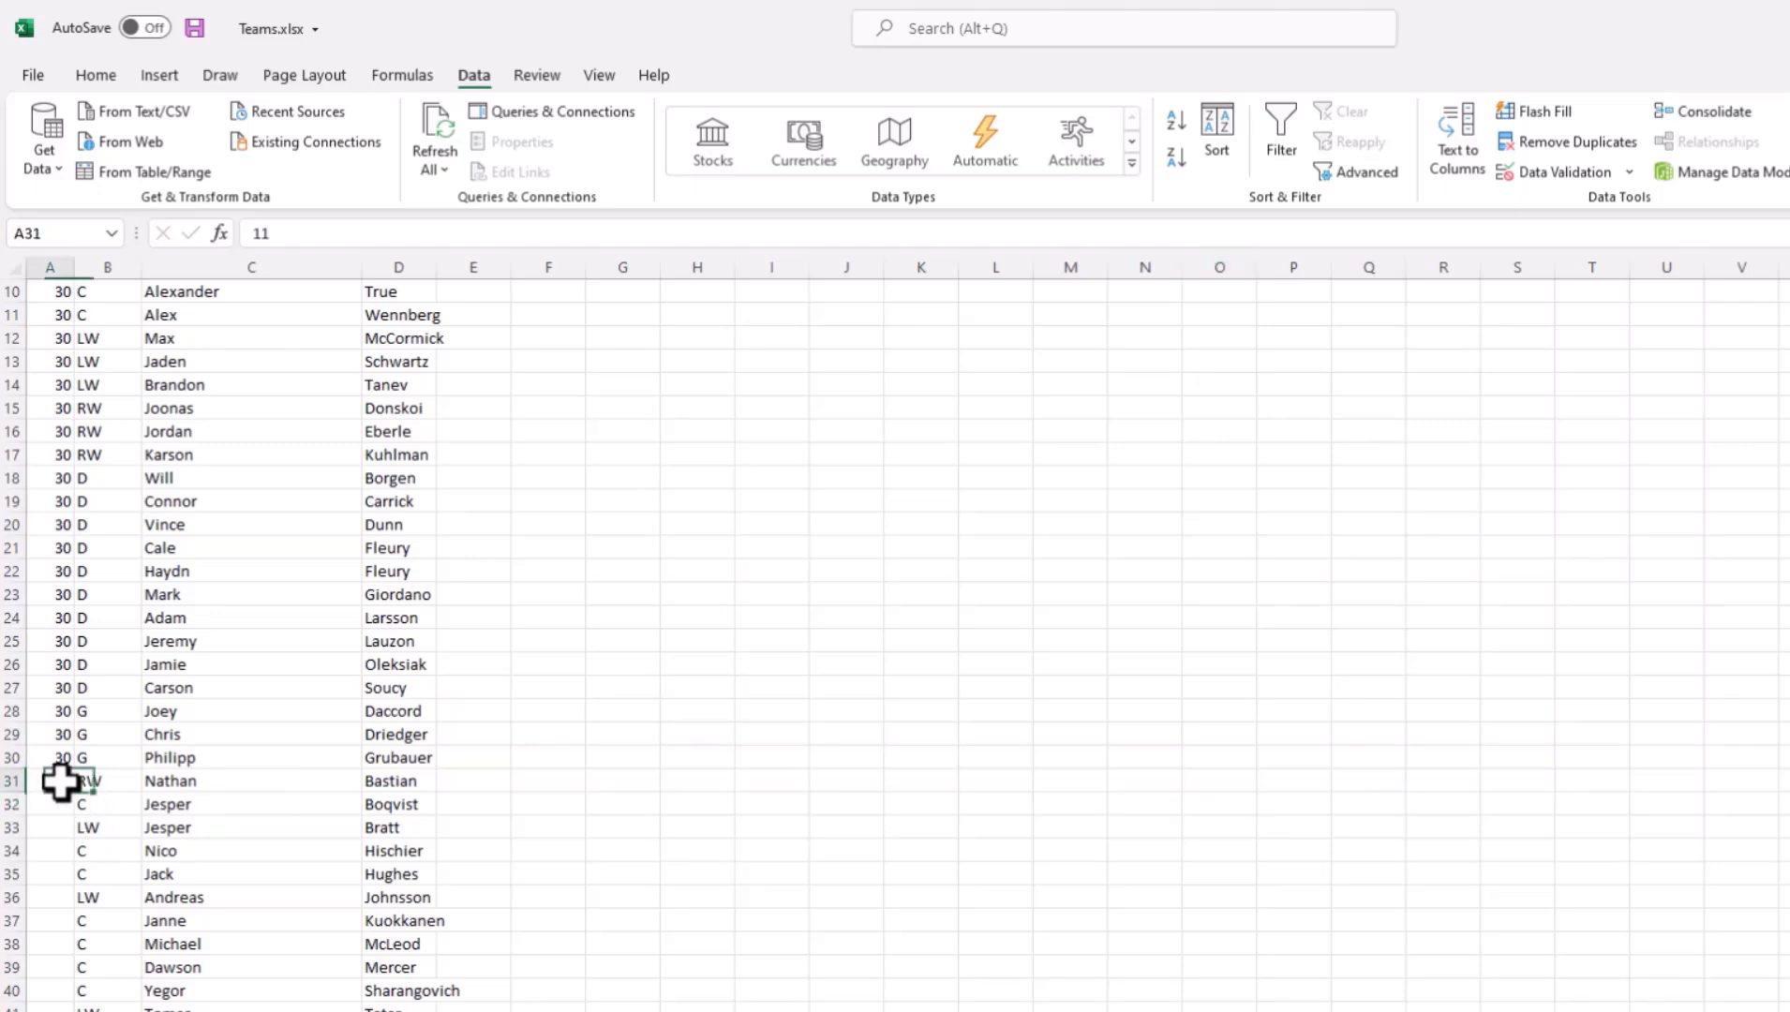
{"action": "double_click", "coordinate": [73, 792]}
{"action": "scroll", "coordinate": [779, 747], "scroll_direction": "down", "scroll_amount": 8}
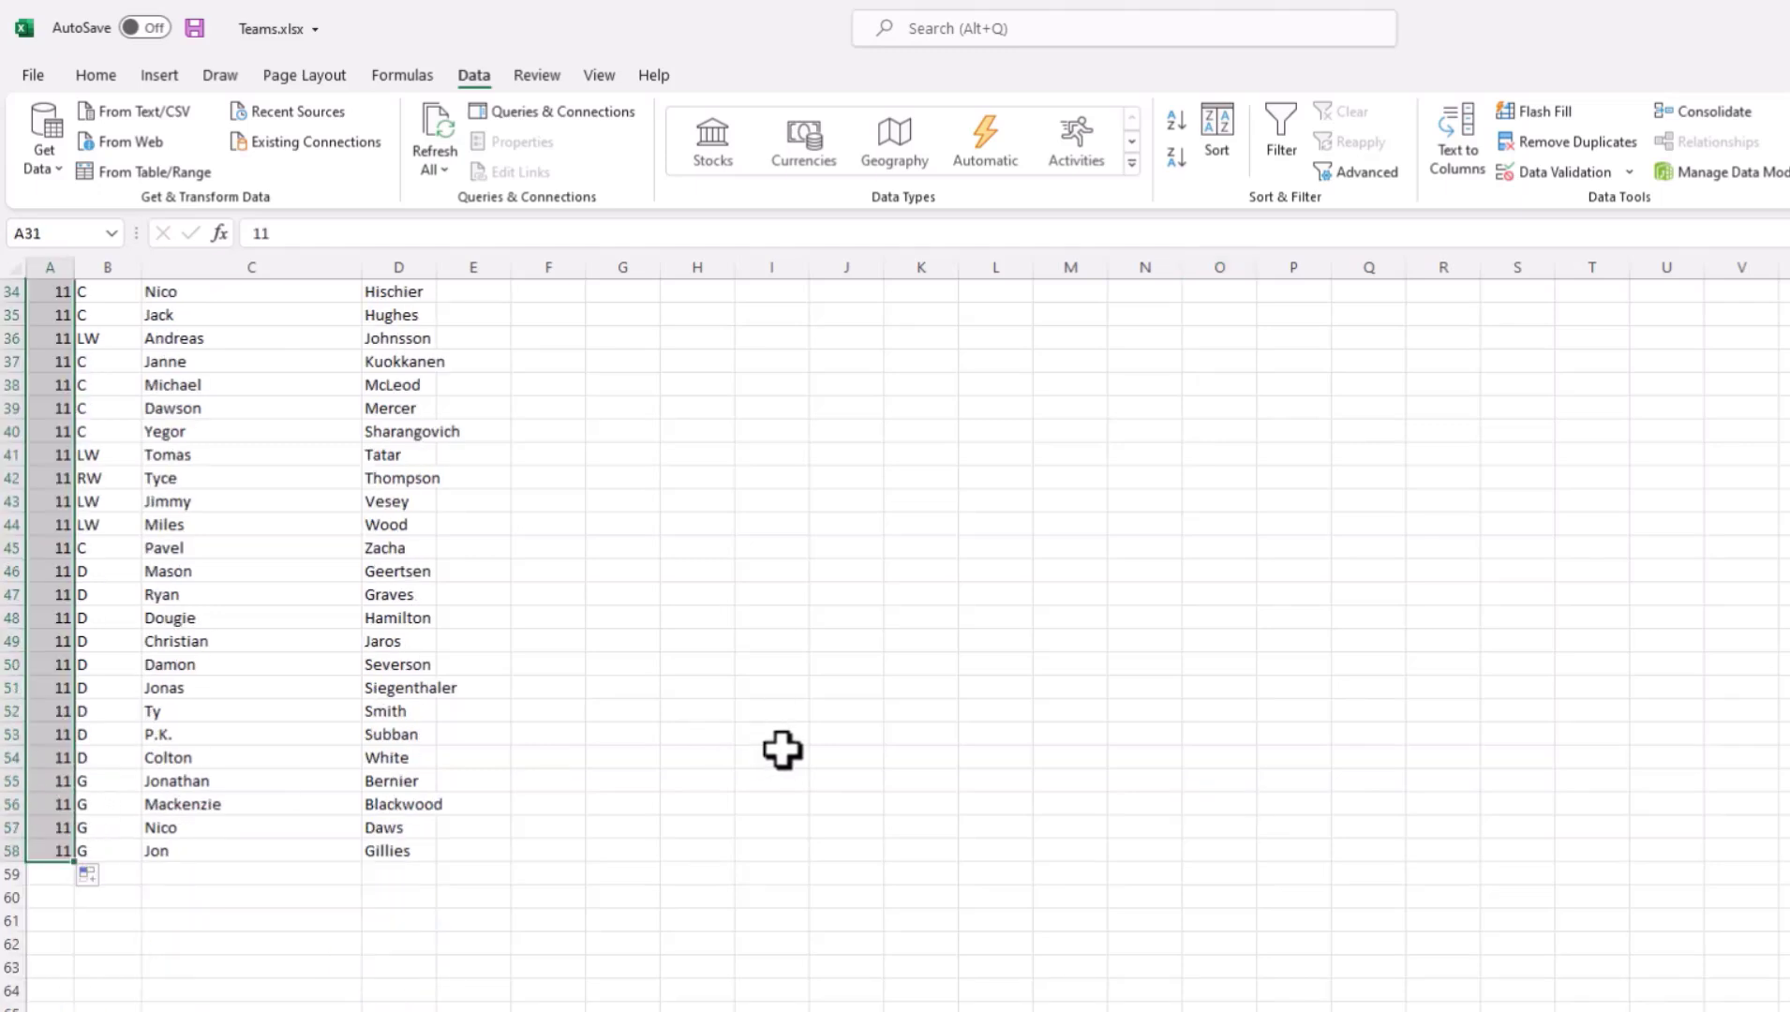
{"action": "left_click", "coordinate": [778, 803]}
{"action": "scroll", "coordinate": [803, 872], "scroll_direction": "up", "scroll_amount": 11}
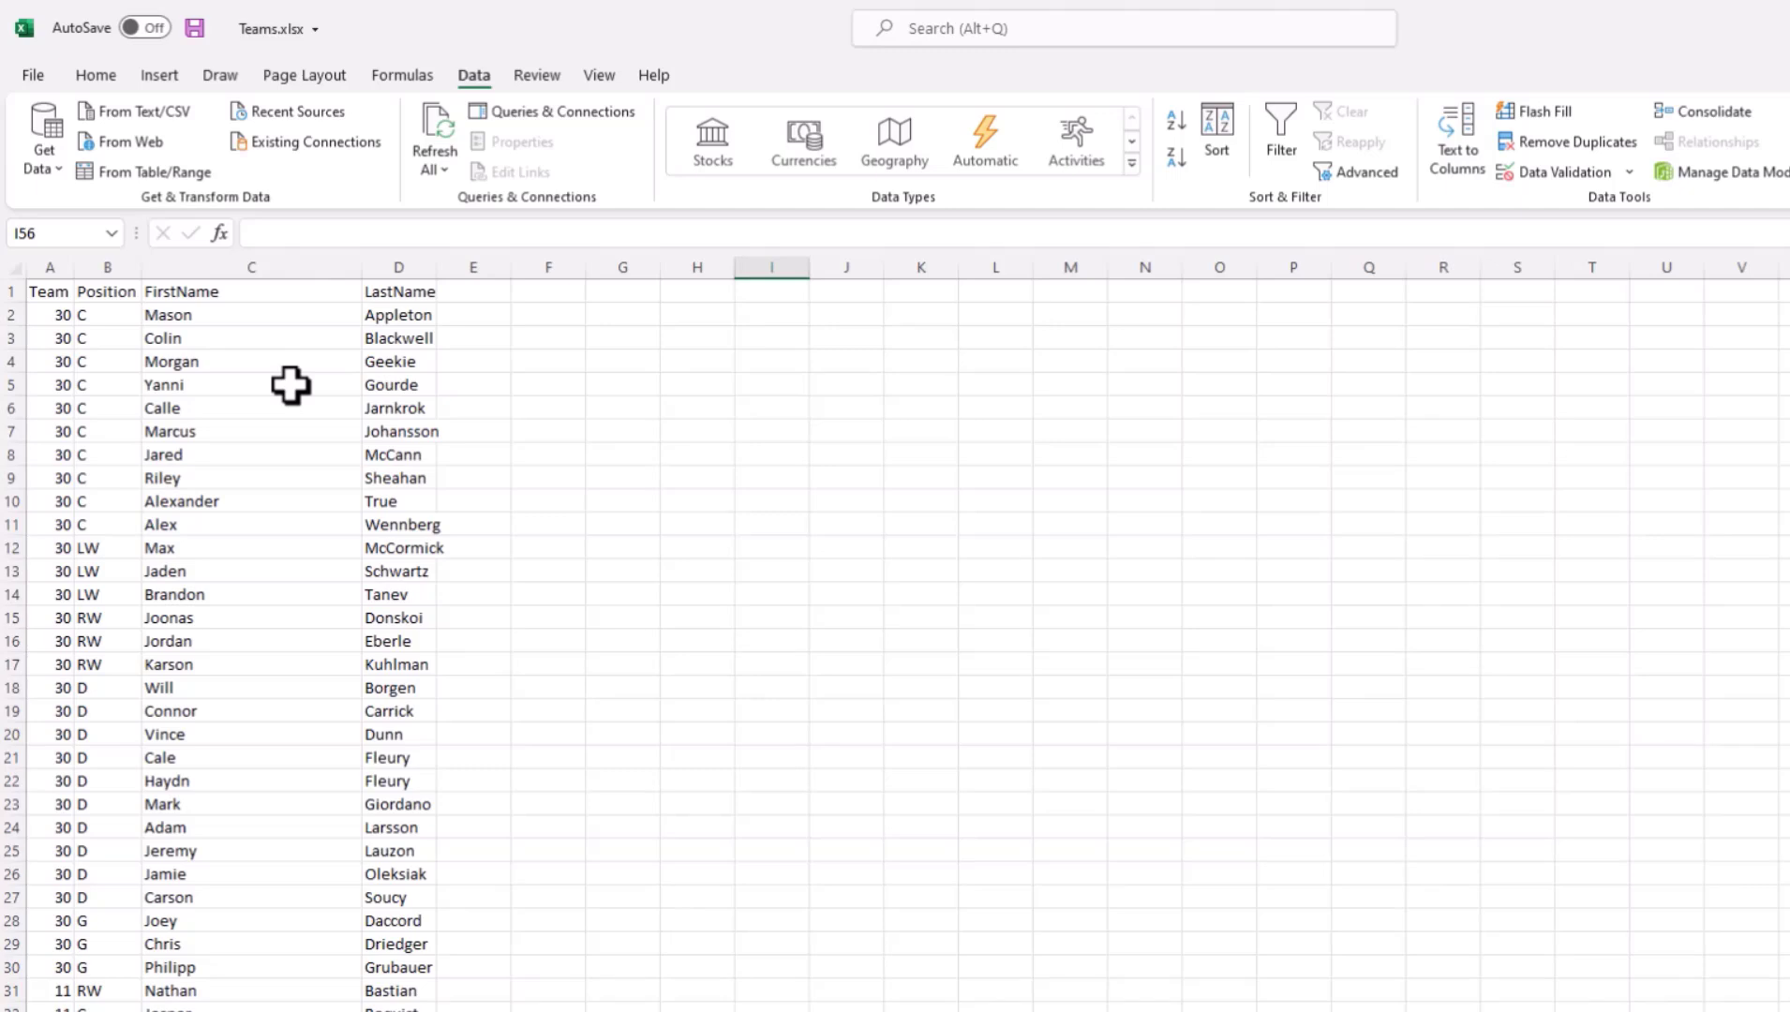
{"action": "left_click", "coordinate": [741, 661]}
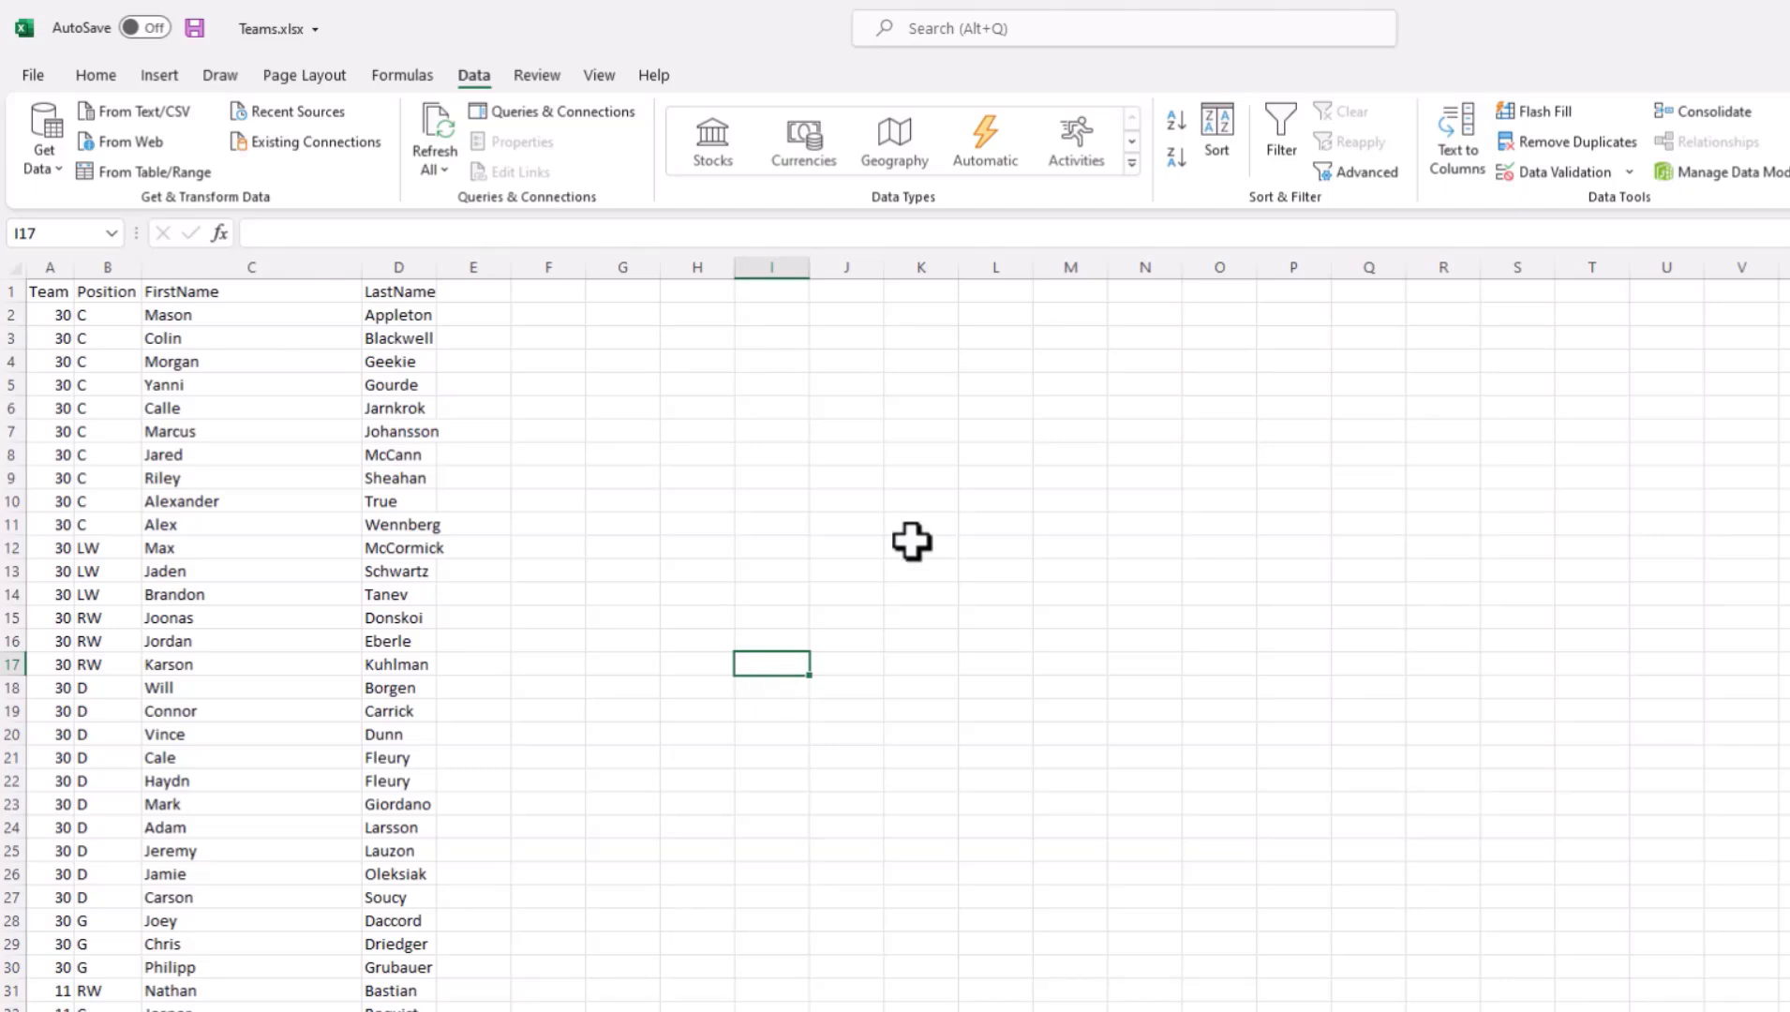
{"action": "left_click", "coordinate": [431, 457]}
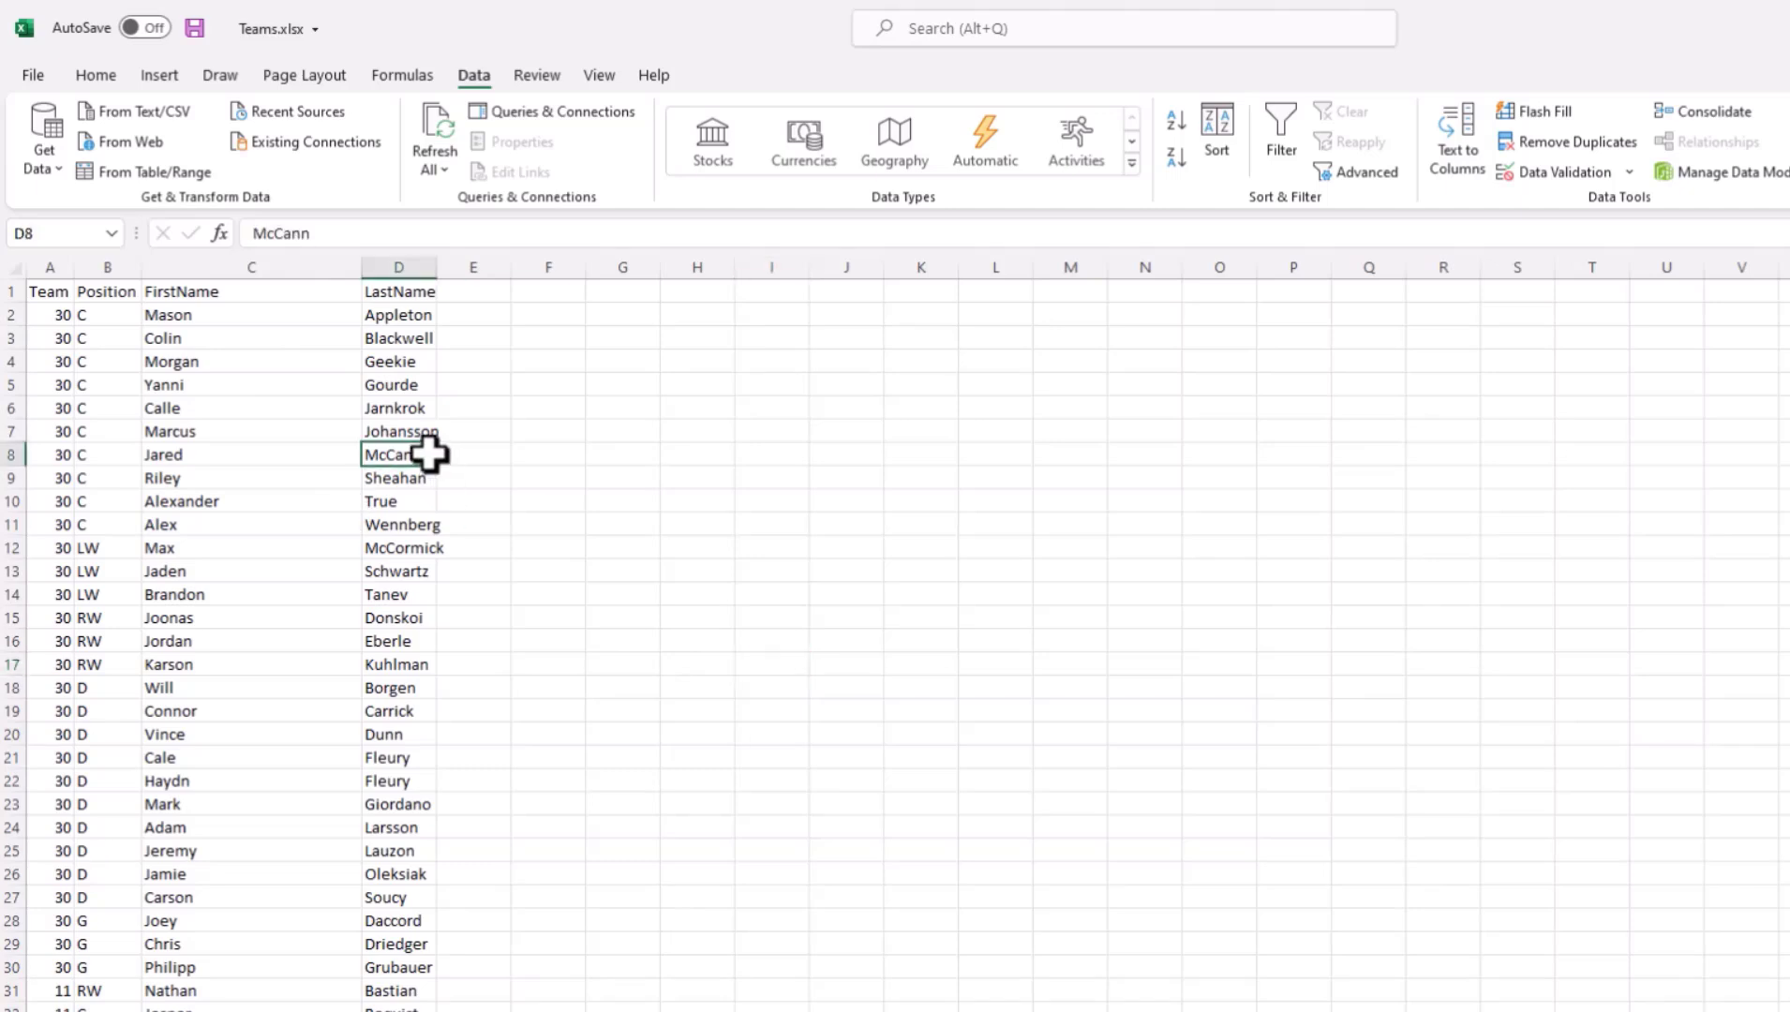
Step: Permanently delete the leftover Sheet2 worksheet
{"action": "left_click", "coordinate": [318, 1011]}
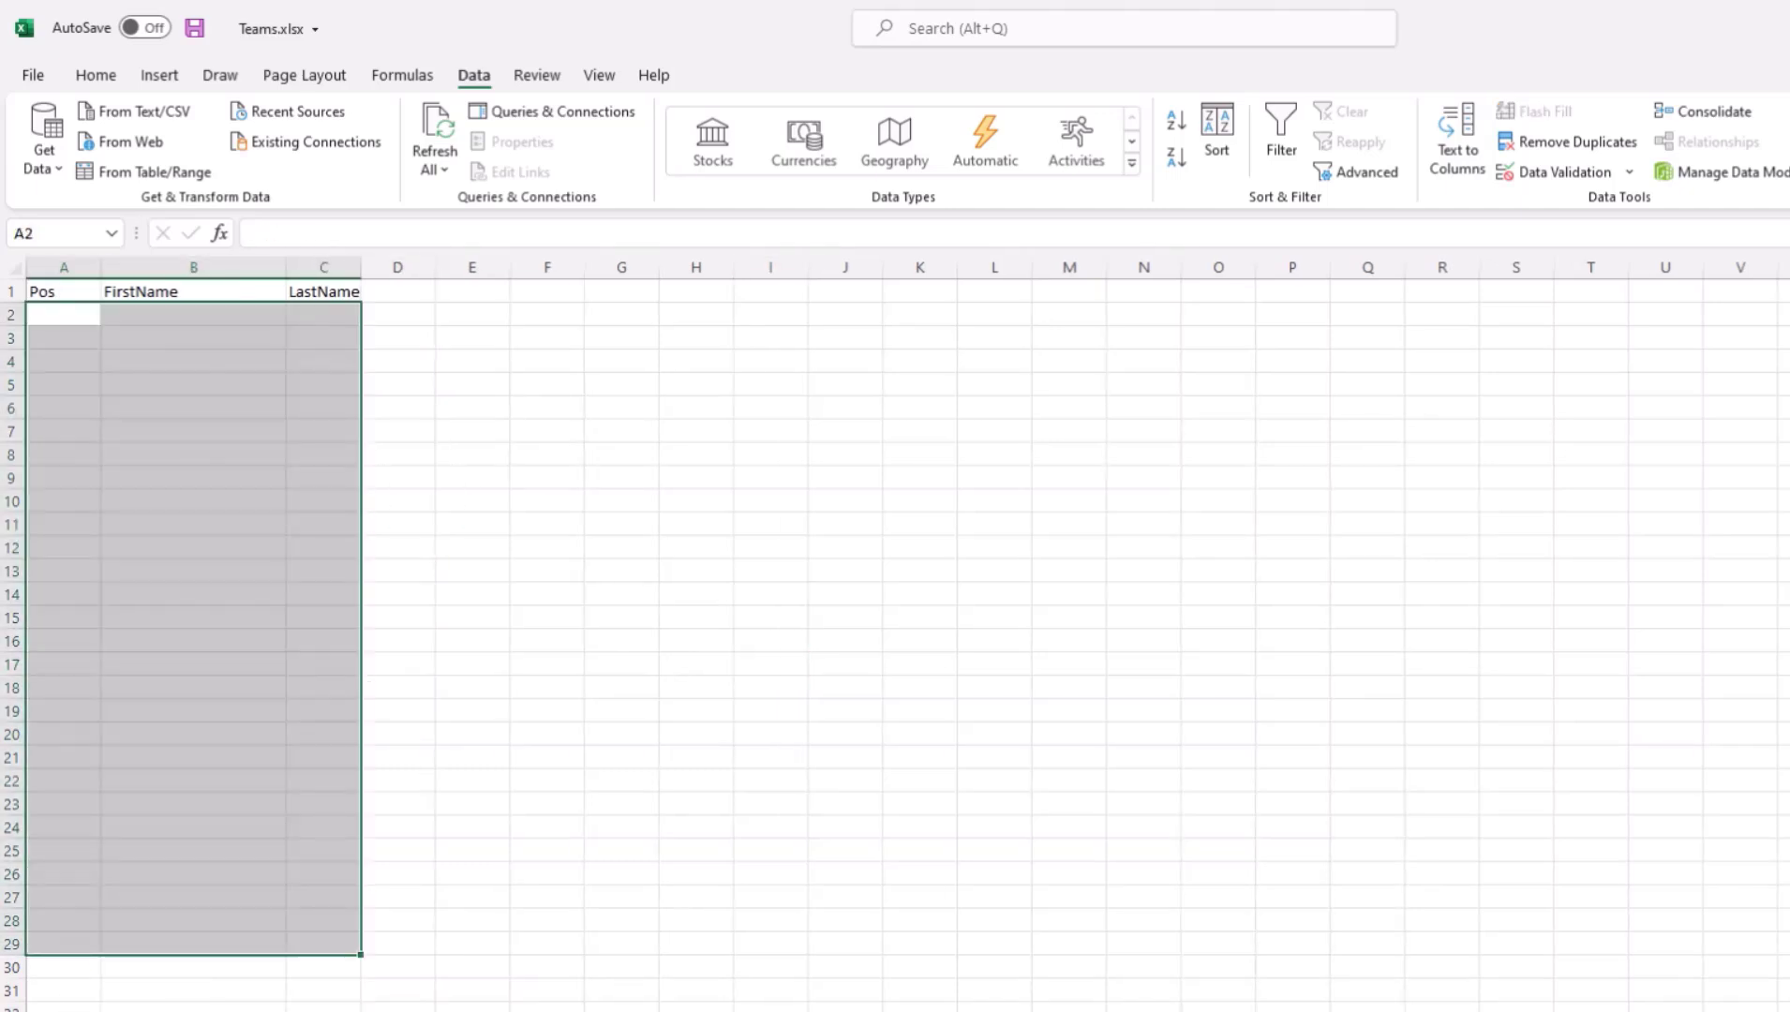
{"action": "right_click", "coordinate": [319, 1011]}
{"action": "left_click", "coordinate": [384, 837]}
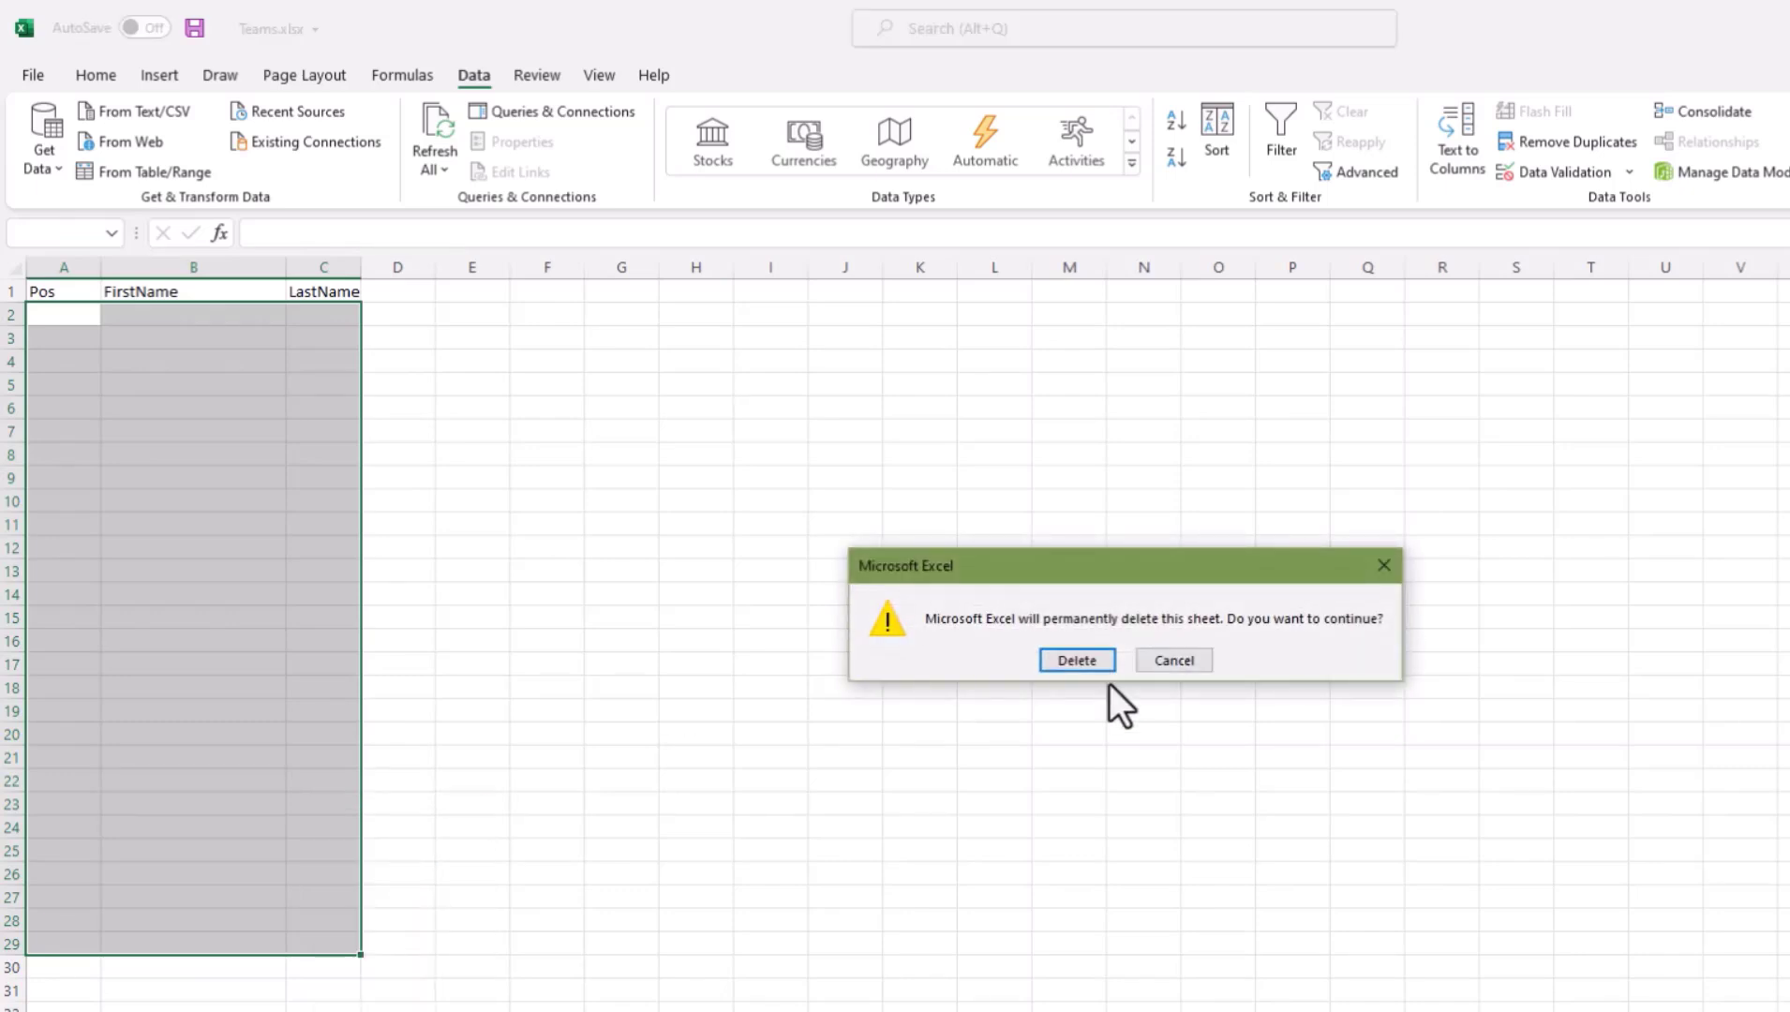
{"action": "left_click", "coordinate": [1078, 659]}
Step: Close Teams.xlsx with its changes saved and switch to the ImportData2 database in Access
{"action": "key", "text": "ctrl+w"}
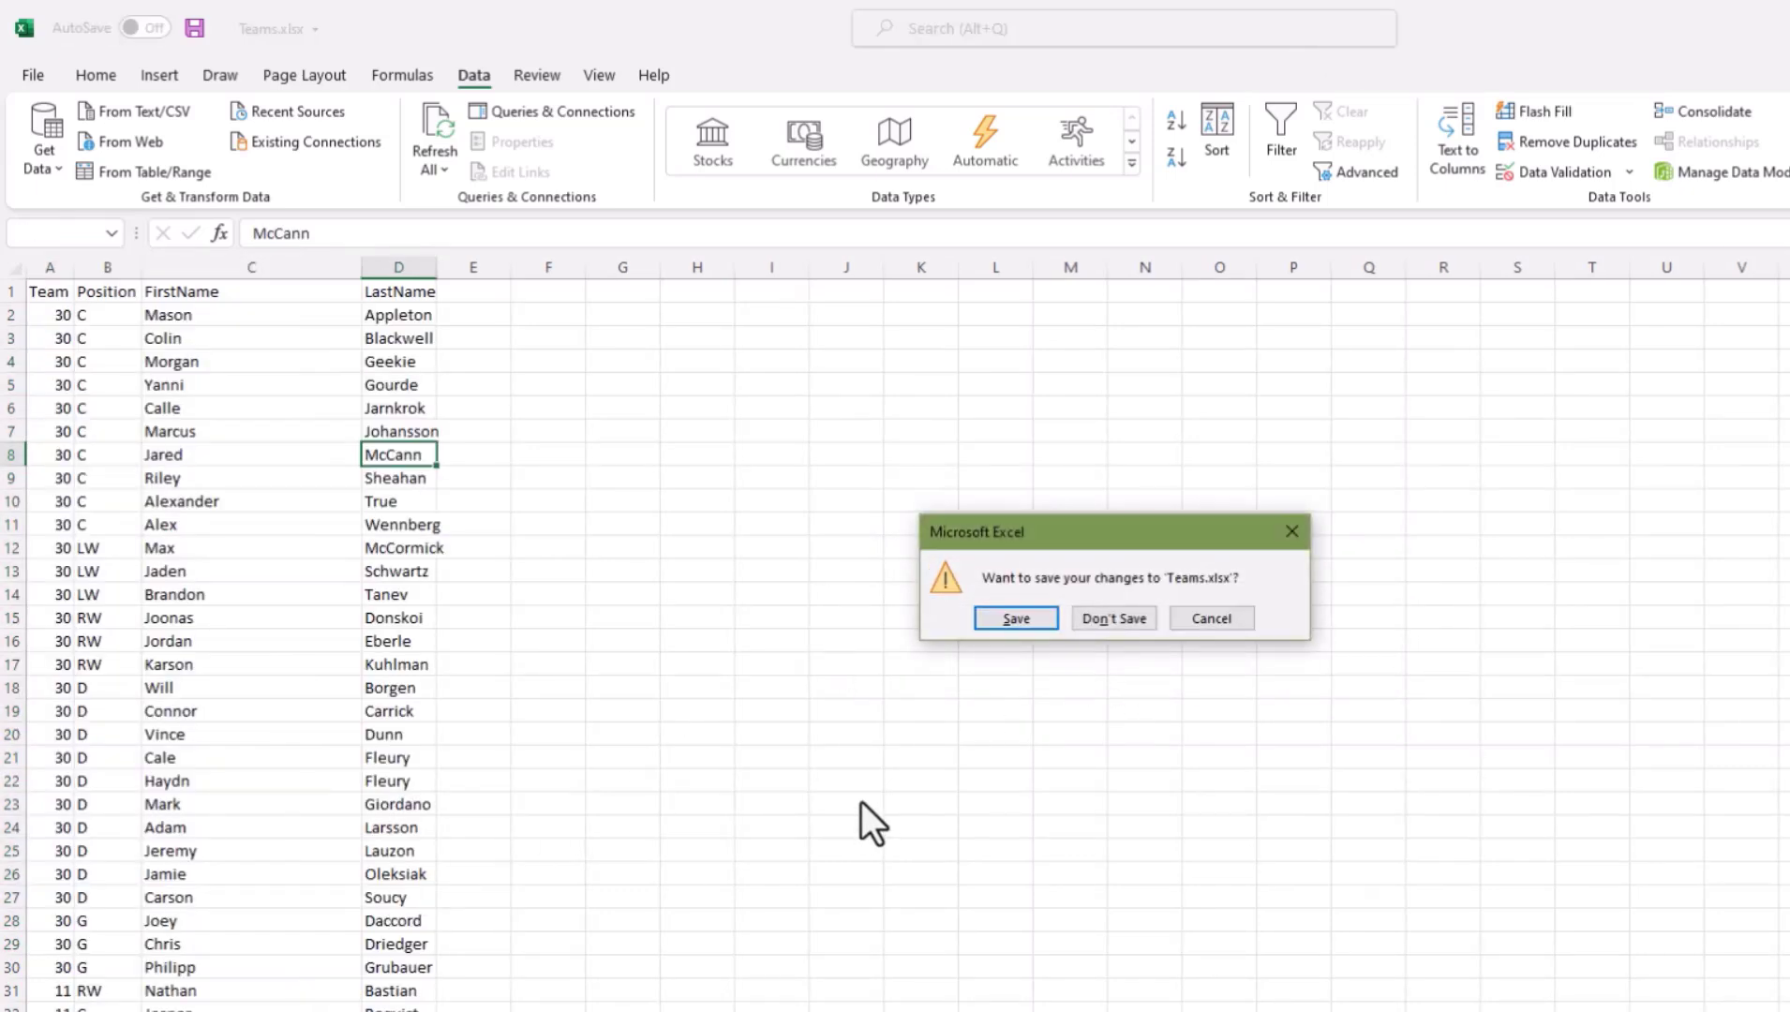
{"action": "left_click", "coordinate": [1031, 625]}
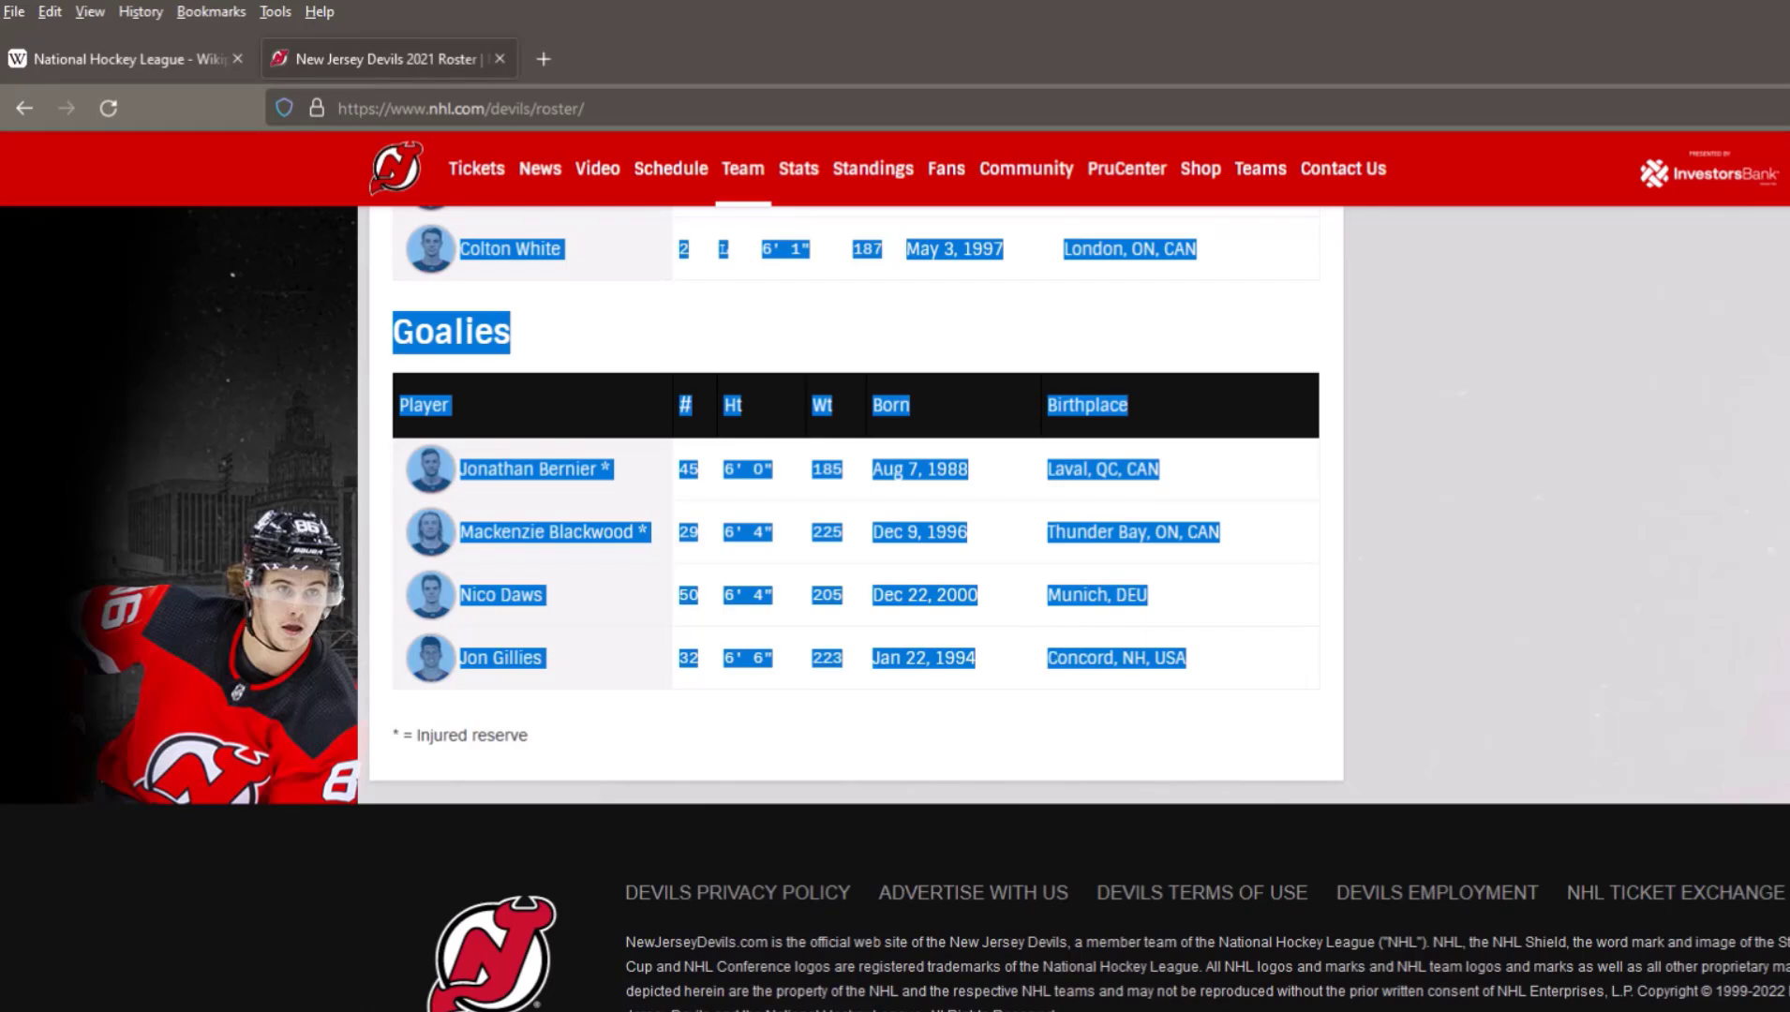
{"action": "left_click", "coordinate": [594, 1011]}
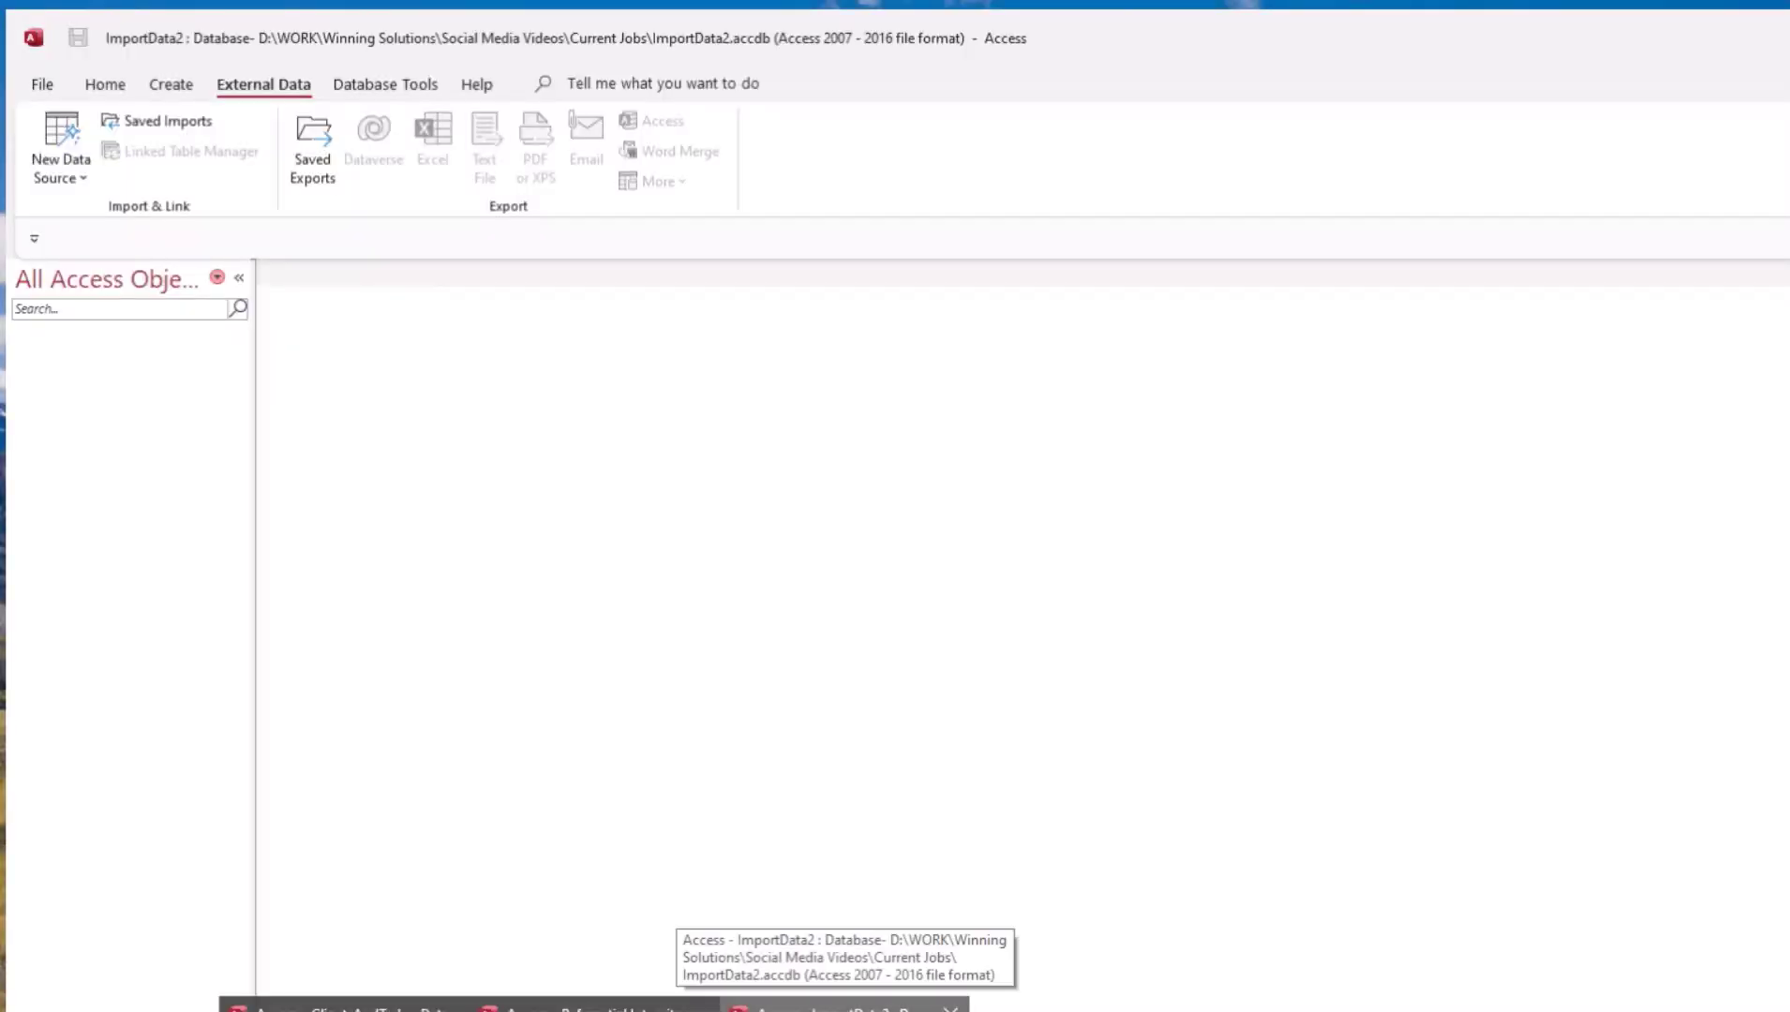
{"action": "left_click", "coordinate": [846, 1008]}
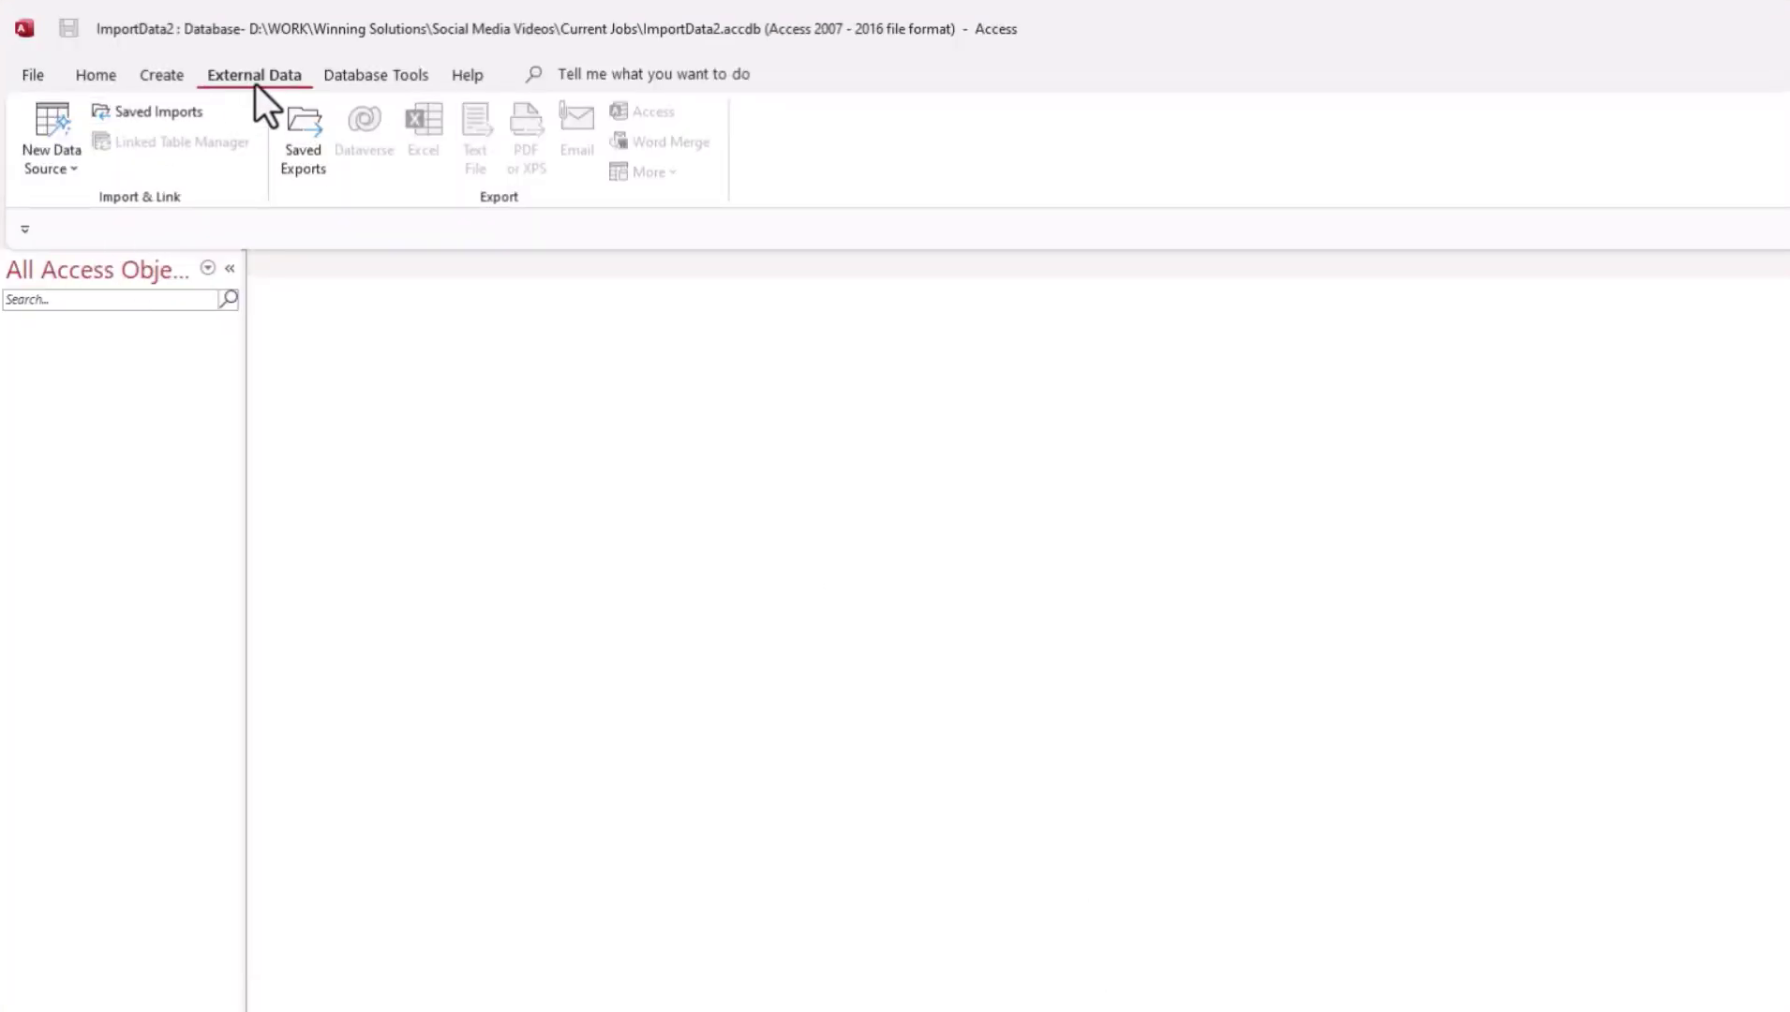
Step: Start an Excel import of Teams.xlsx from the Current Jobs folder into a new table in the current database
{"action": "left_click", "coordinate": [48, 175]}
{"action": "mouse_move", "coordinate": [172, 217]}
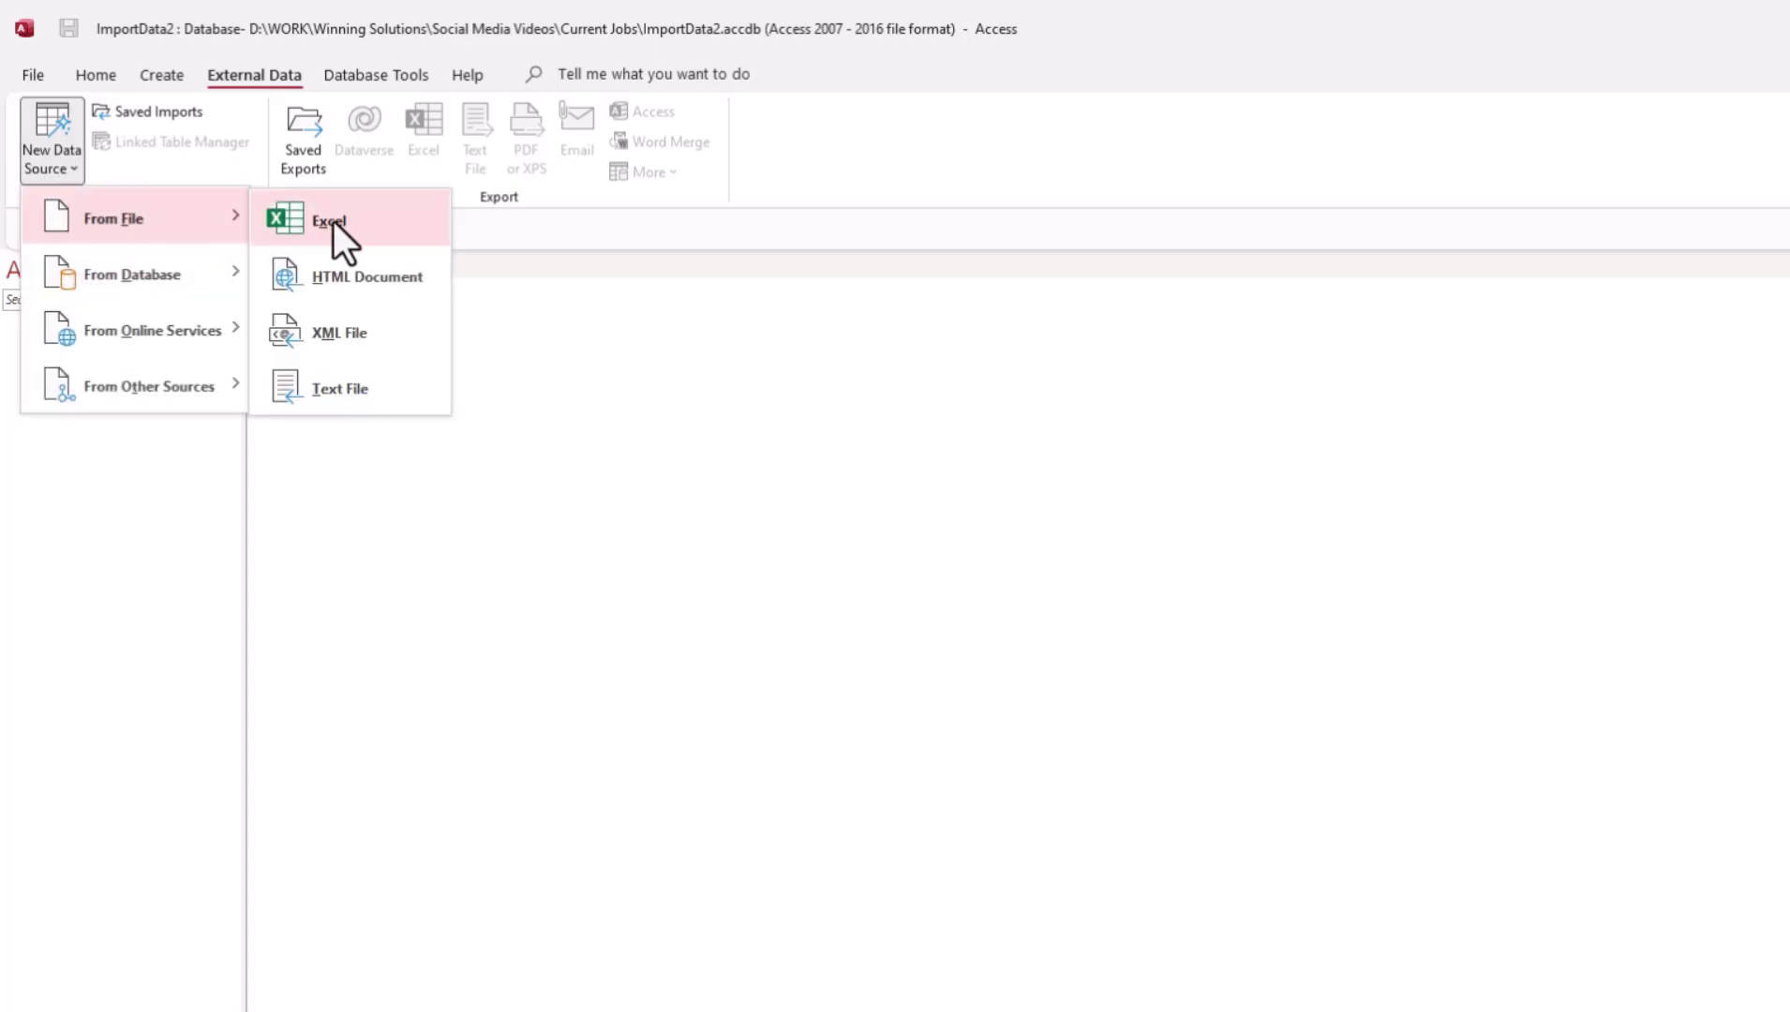
{"action": "mouse_move", "coordinate": [183, 272]}
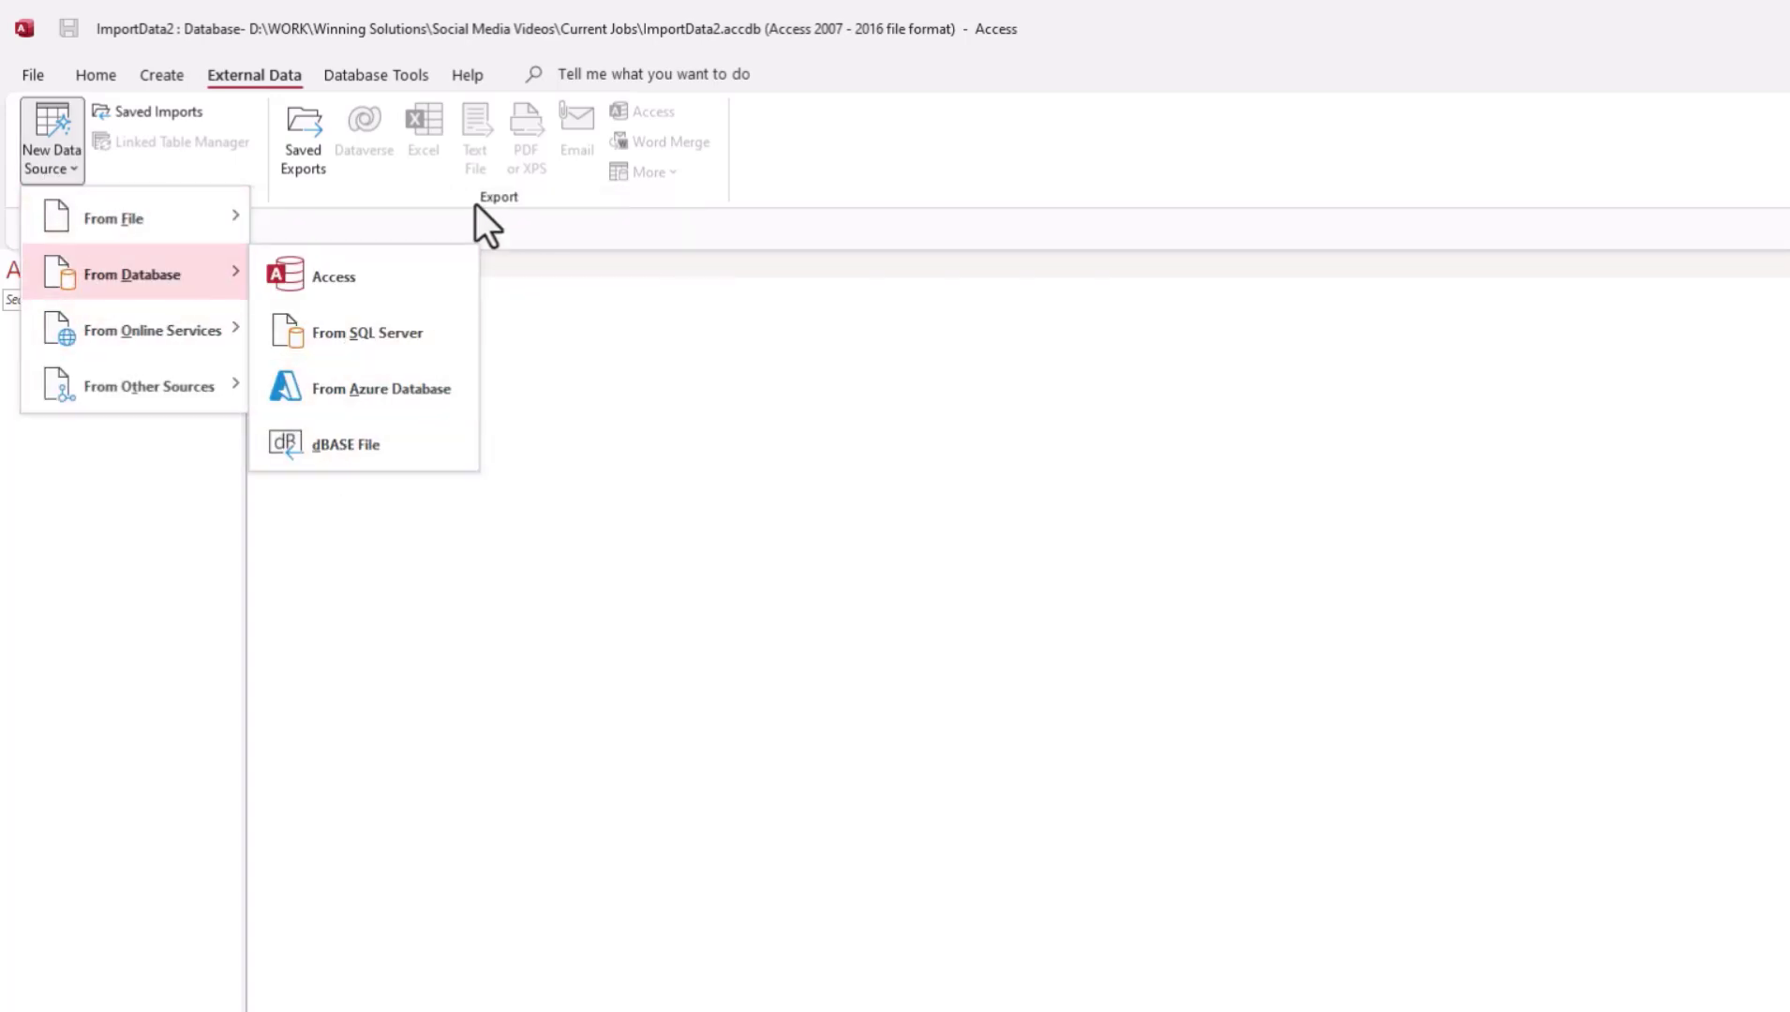
{"action": "left_click", "coordinate": [358, 232]}
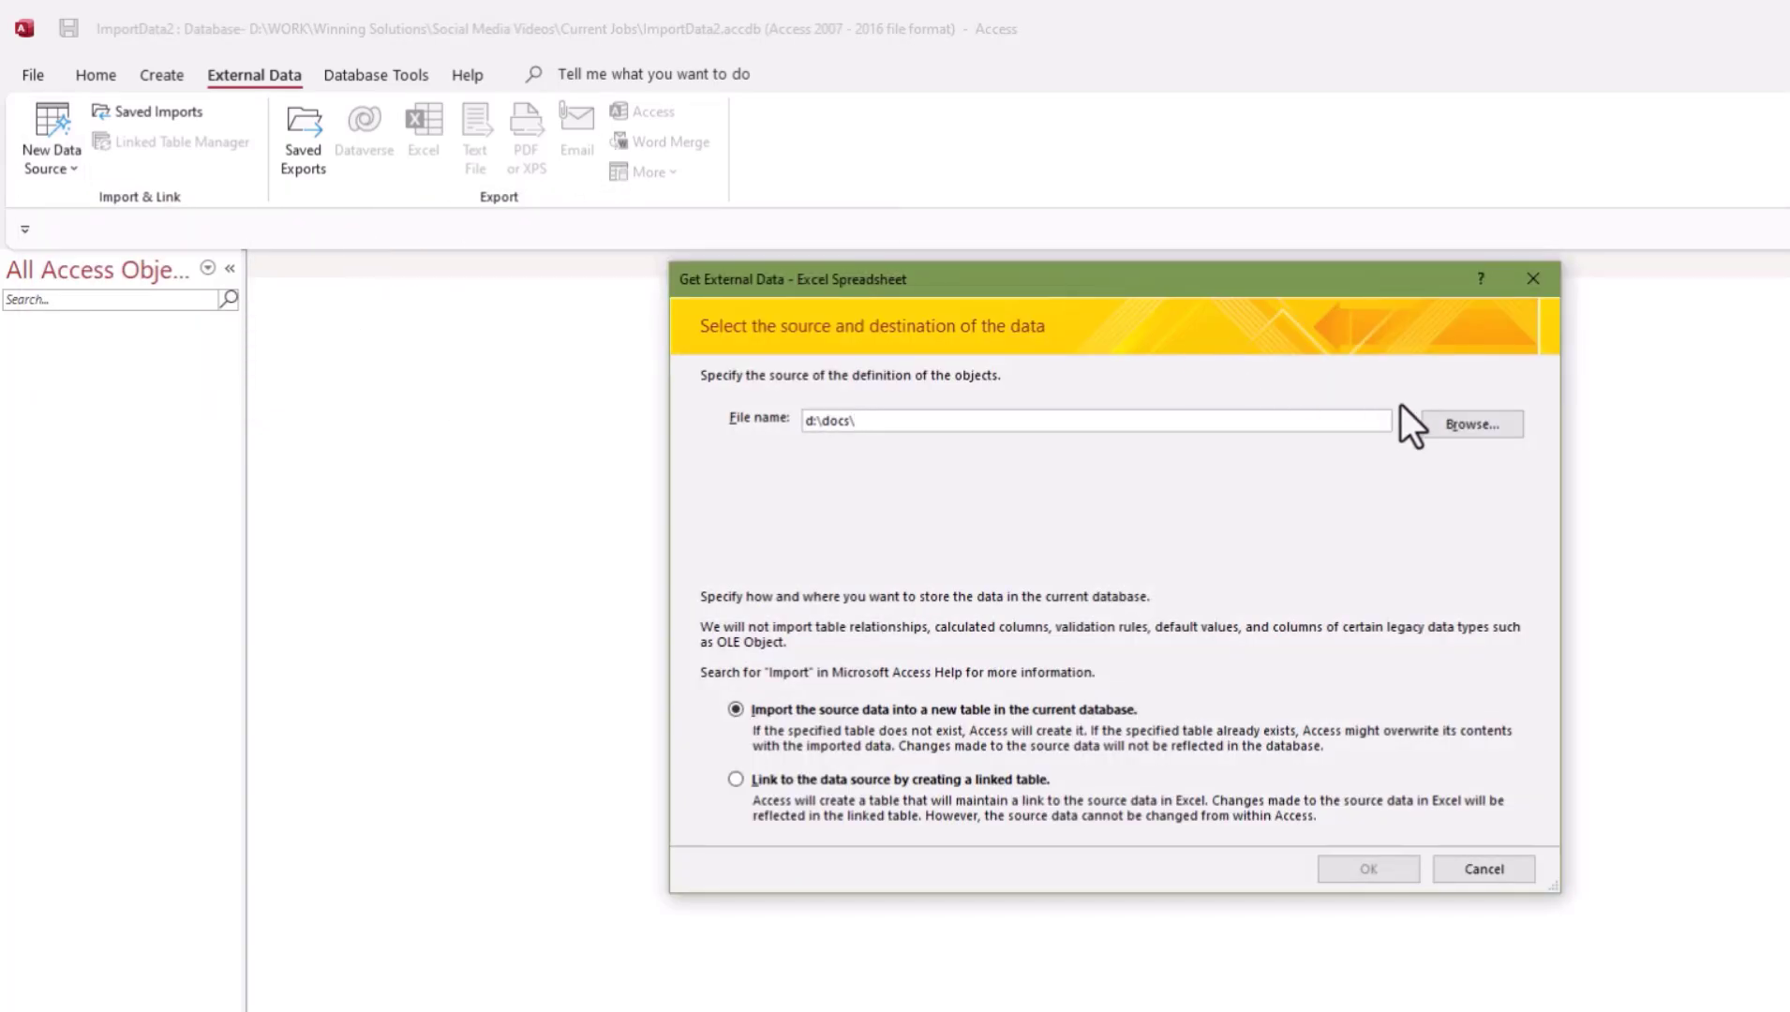
{"action": "left_click", "coordinate": [1474, 423]}
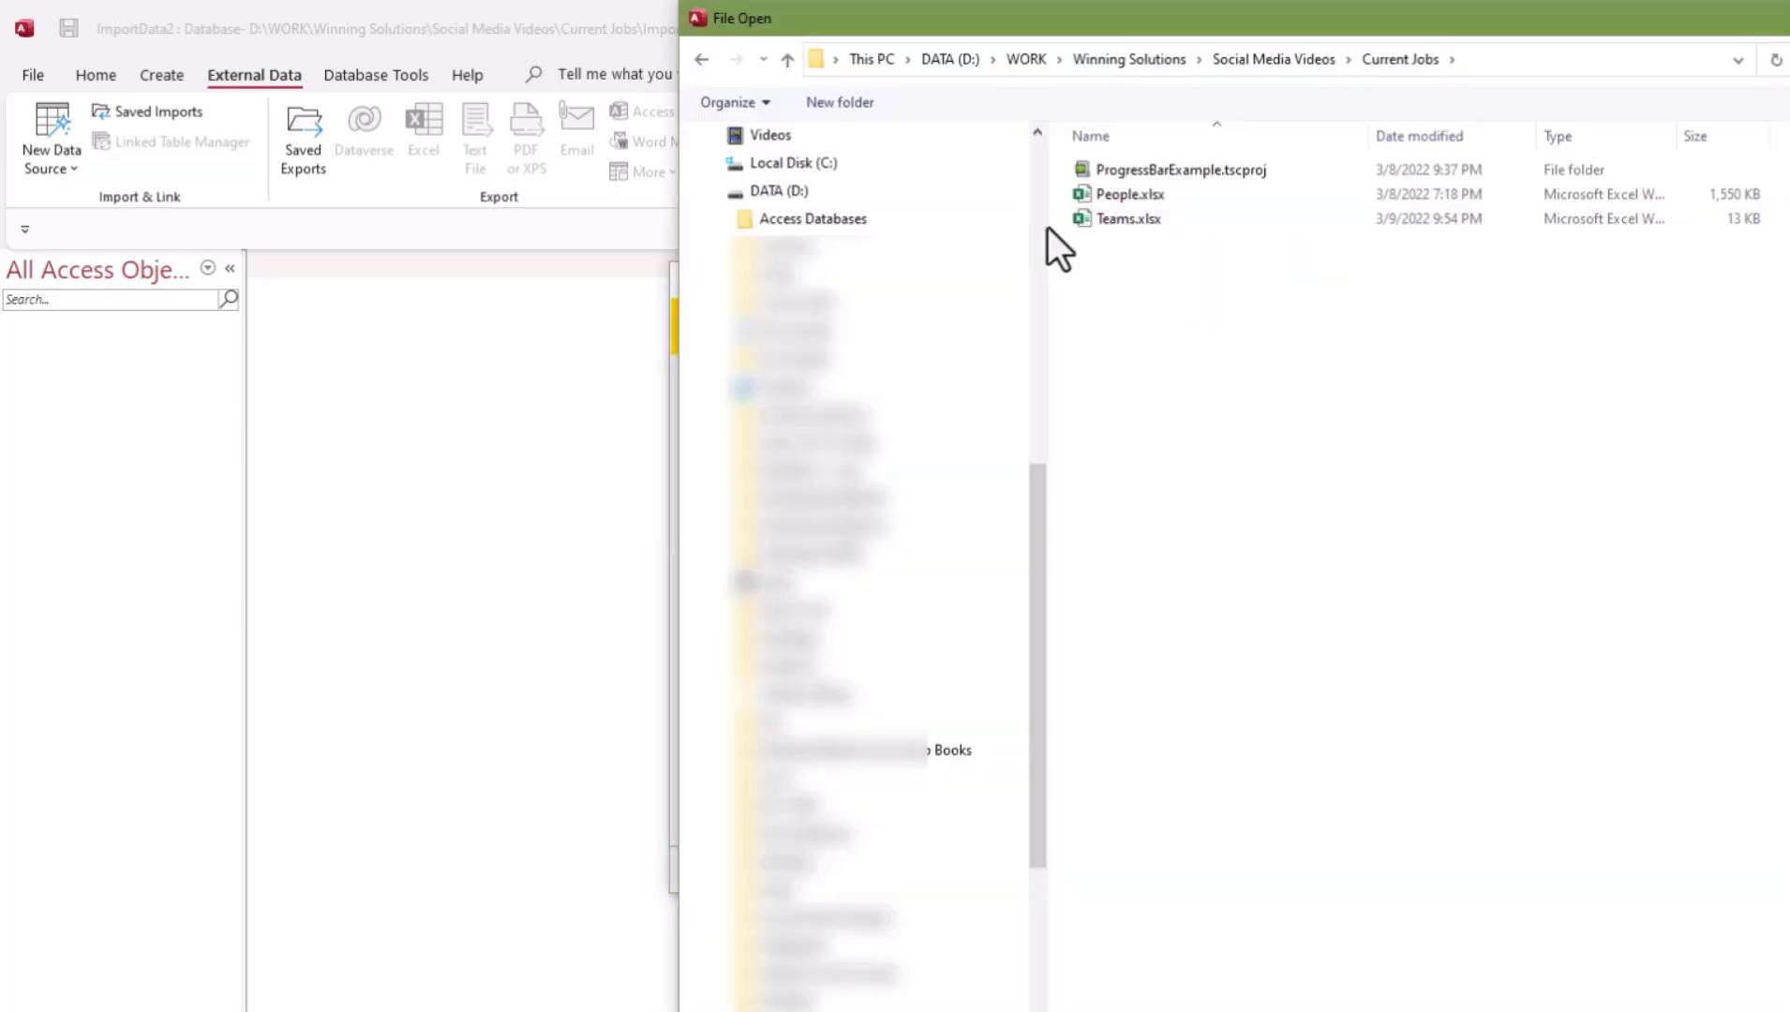
{"action": "left_click_drag", "start_coordinate": [1047, 225], "coordinate": [680, 192]}
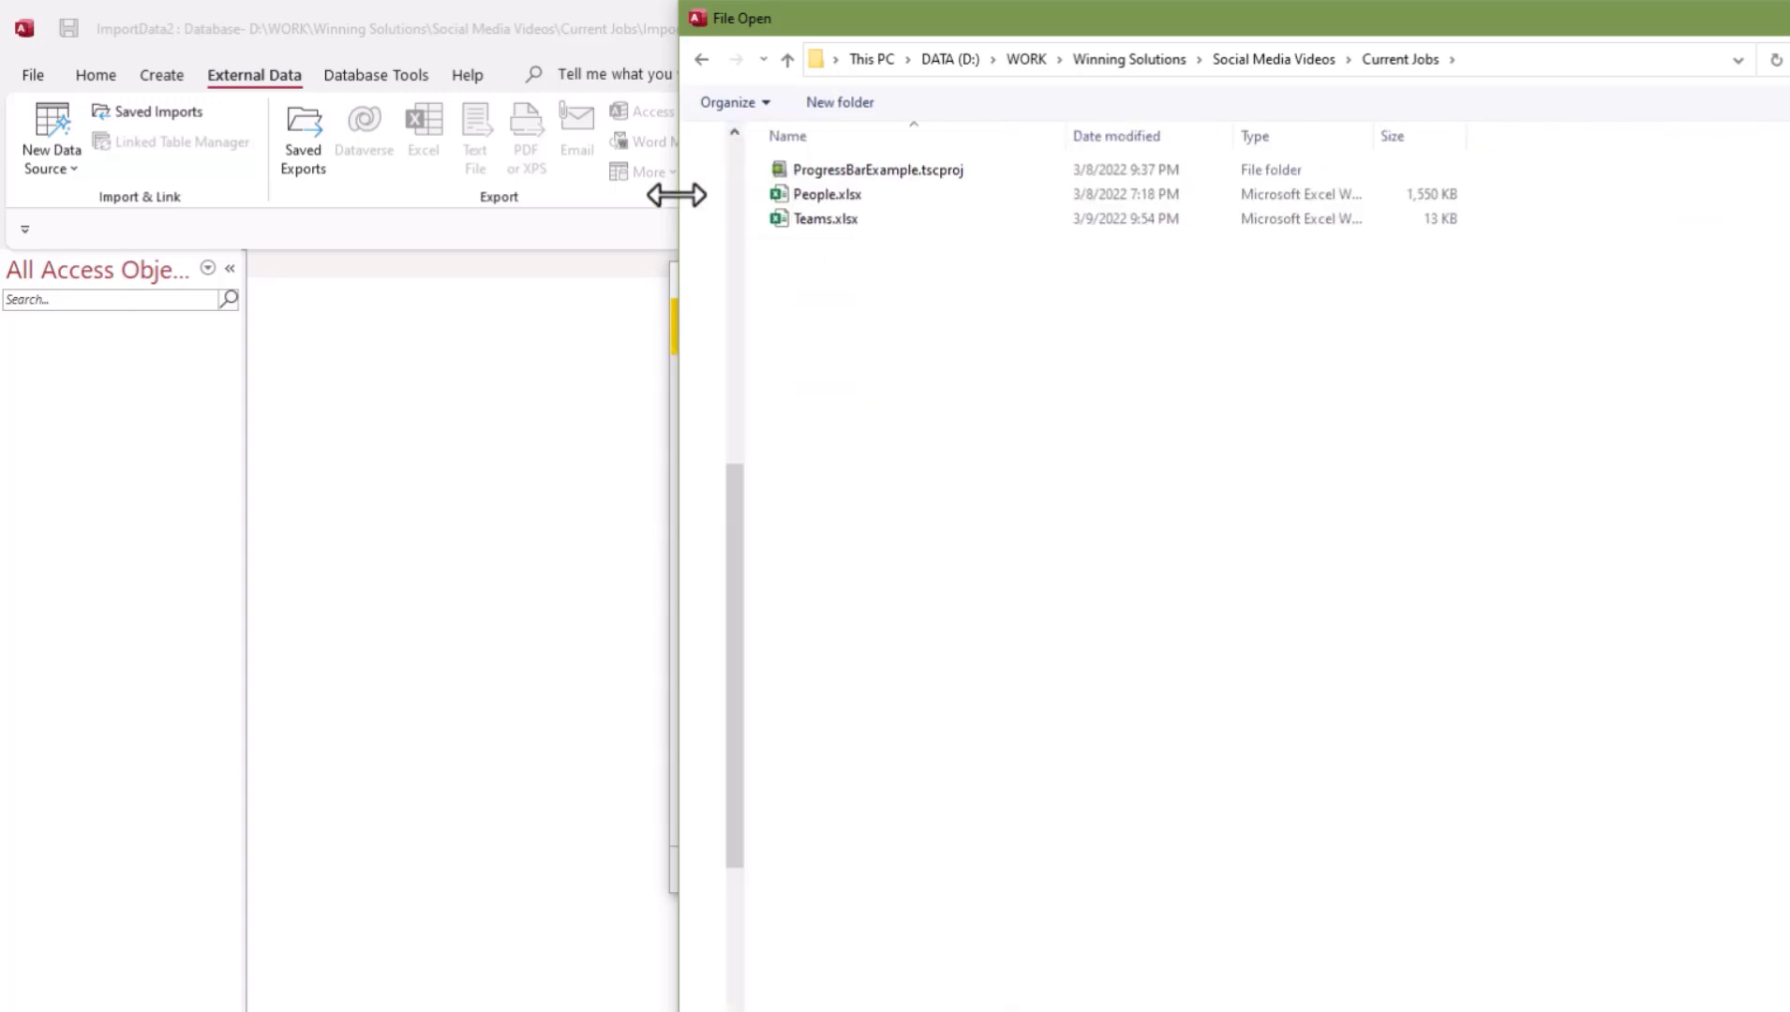
{"action": "double_click", "coordinate": [827, 220]}
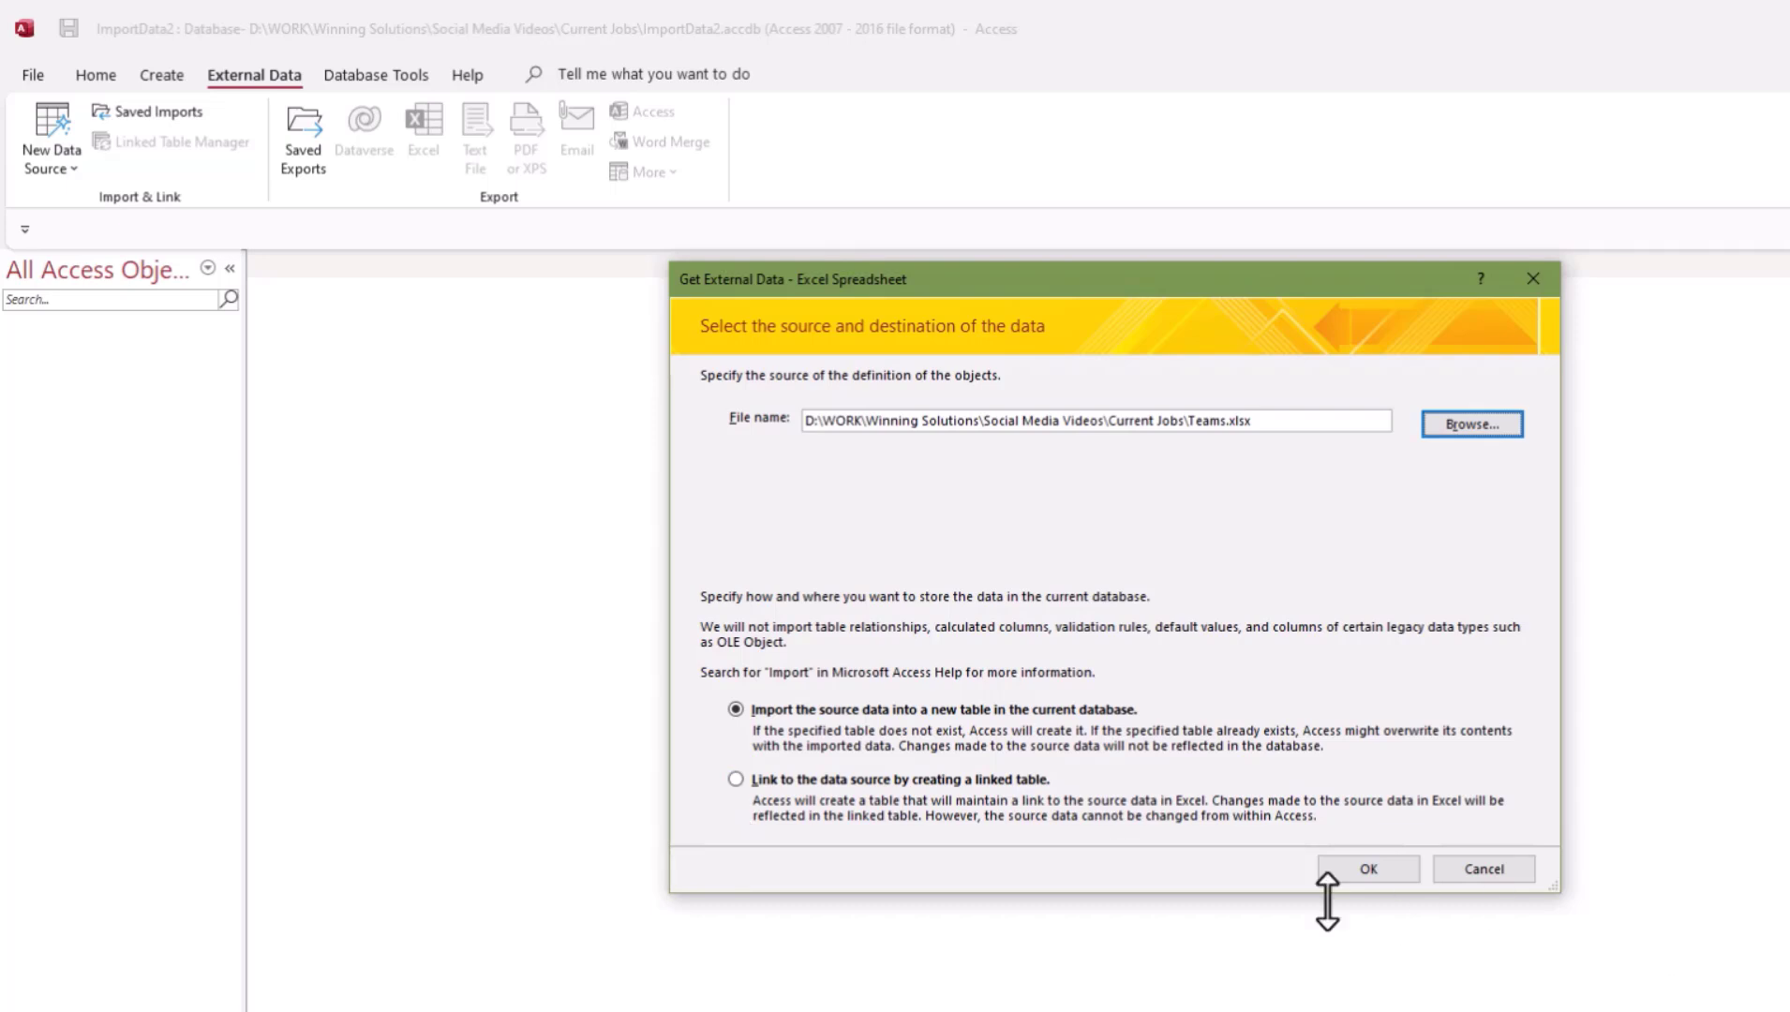
{"action": "left_click", "coordinate": [1369, 872]}
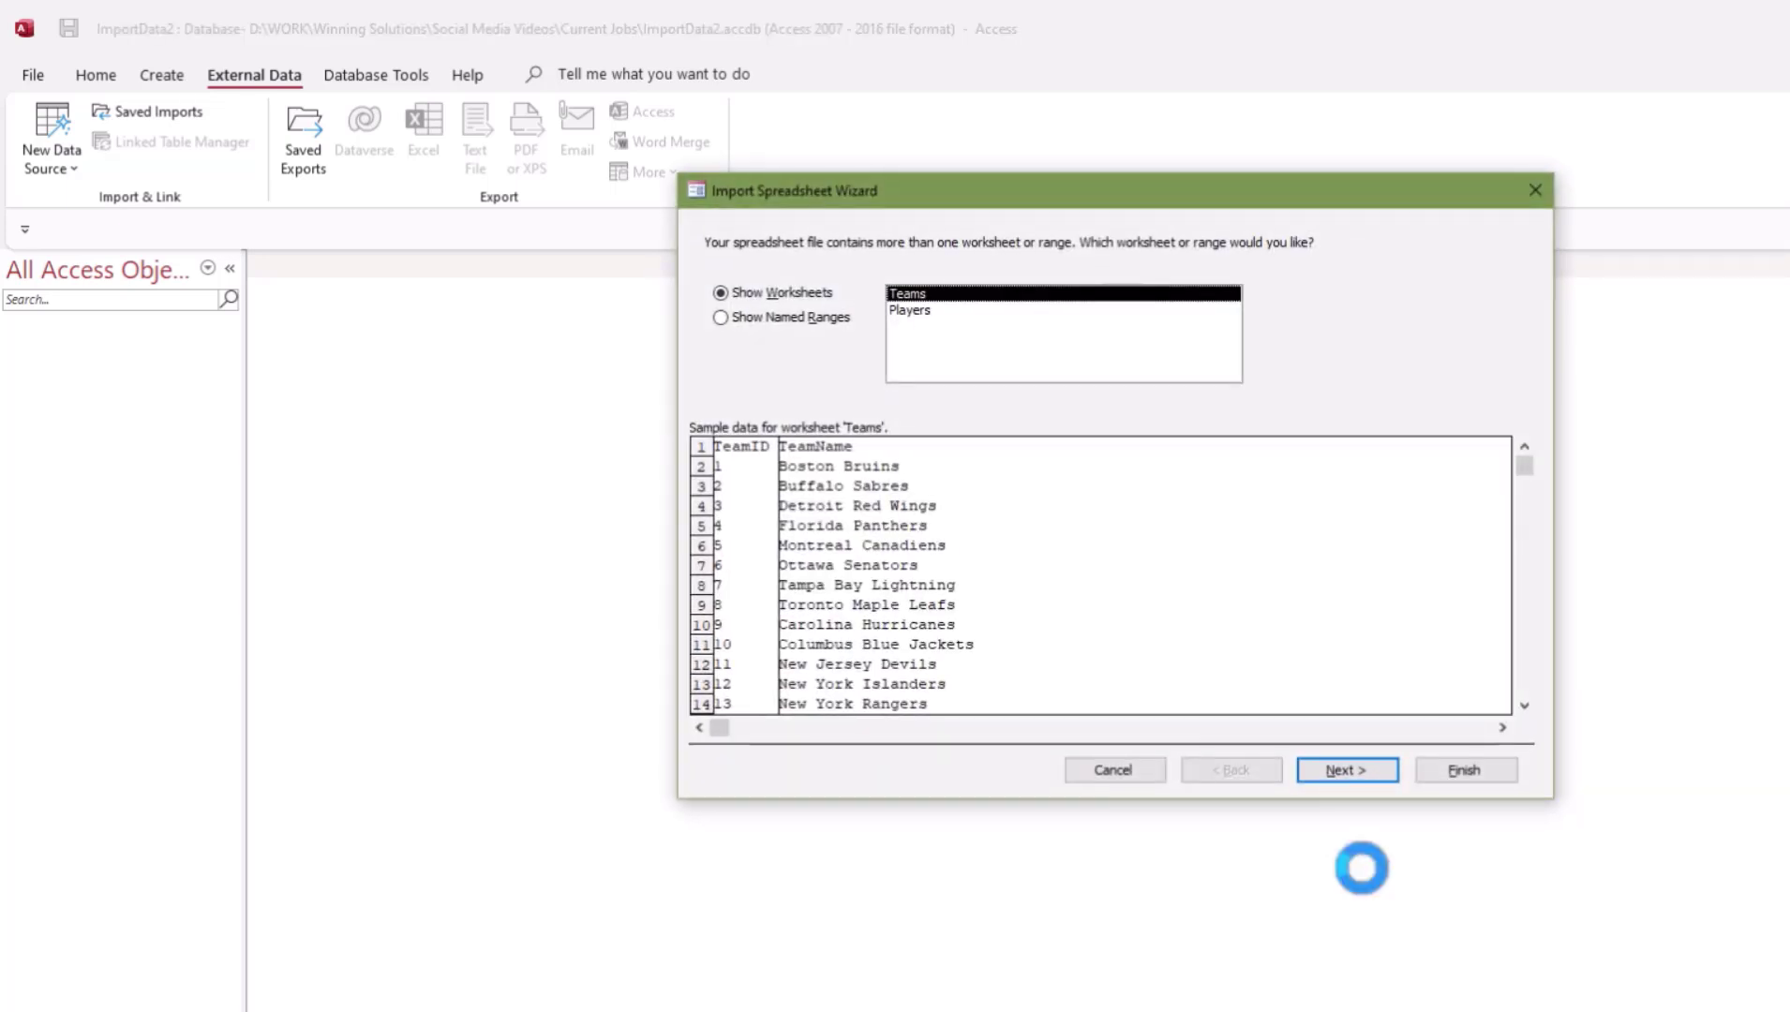
Step: Choose the Teams worksheet as the import source and keep its first row as column headings
{"action": "left_click", "coordinate": [911, 310]}
{"action": "left_click", "coordinate": [912, 297]}
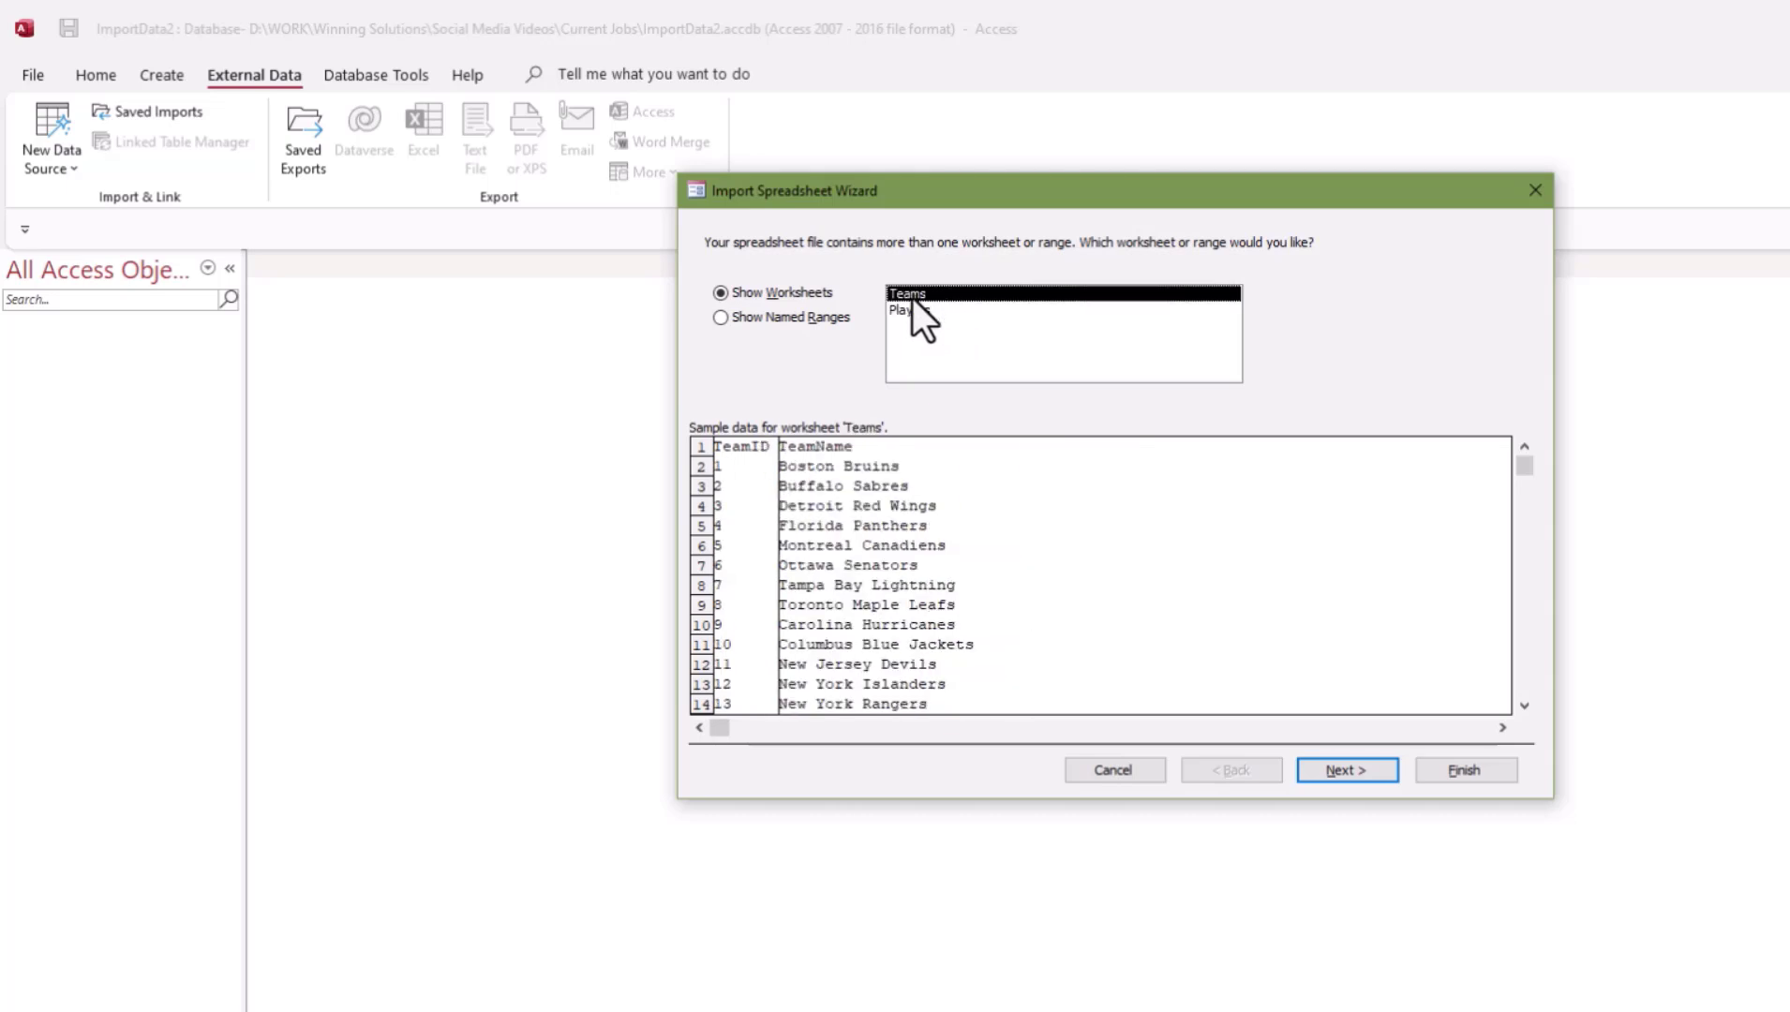
{"action": "left_click", "coordinate": [910, 310]}
{"action": "left_click", "coordinate": [919, 293]}
{"action": "left_click", "coordinate": [1337, 767]}
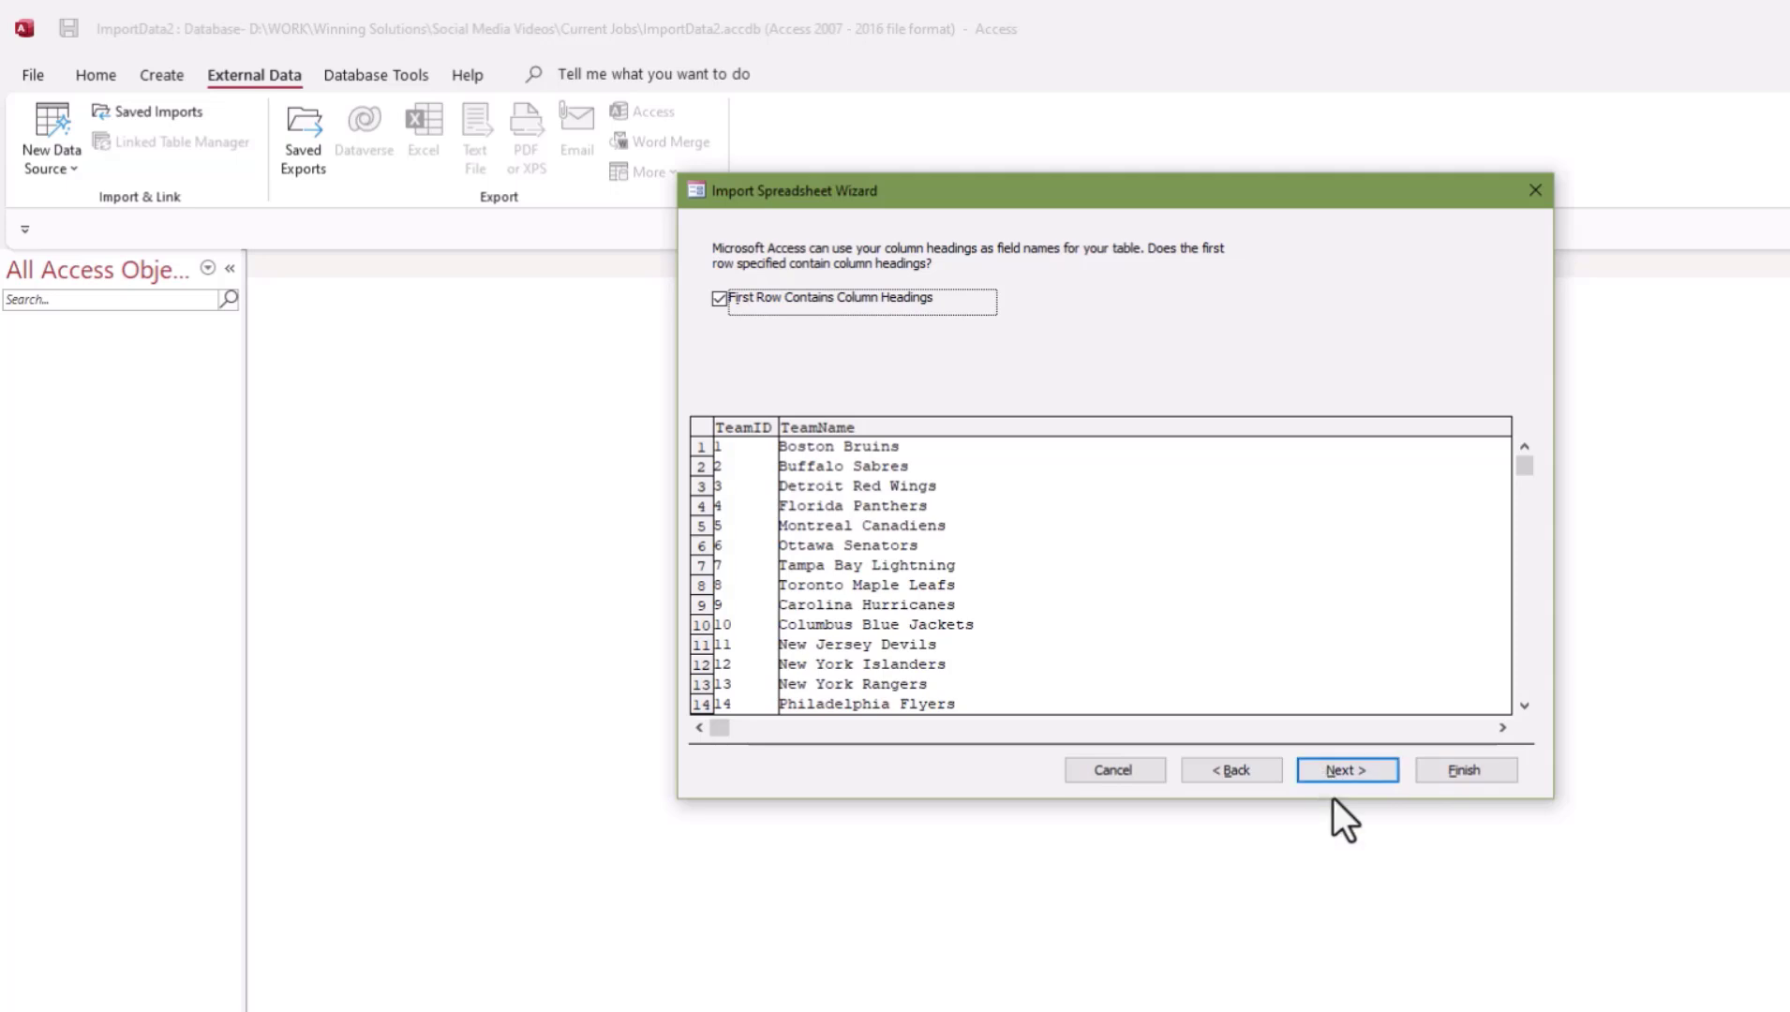
{"action": "left_click", "coordinate": [1347, 775]}
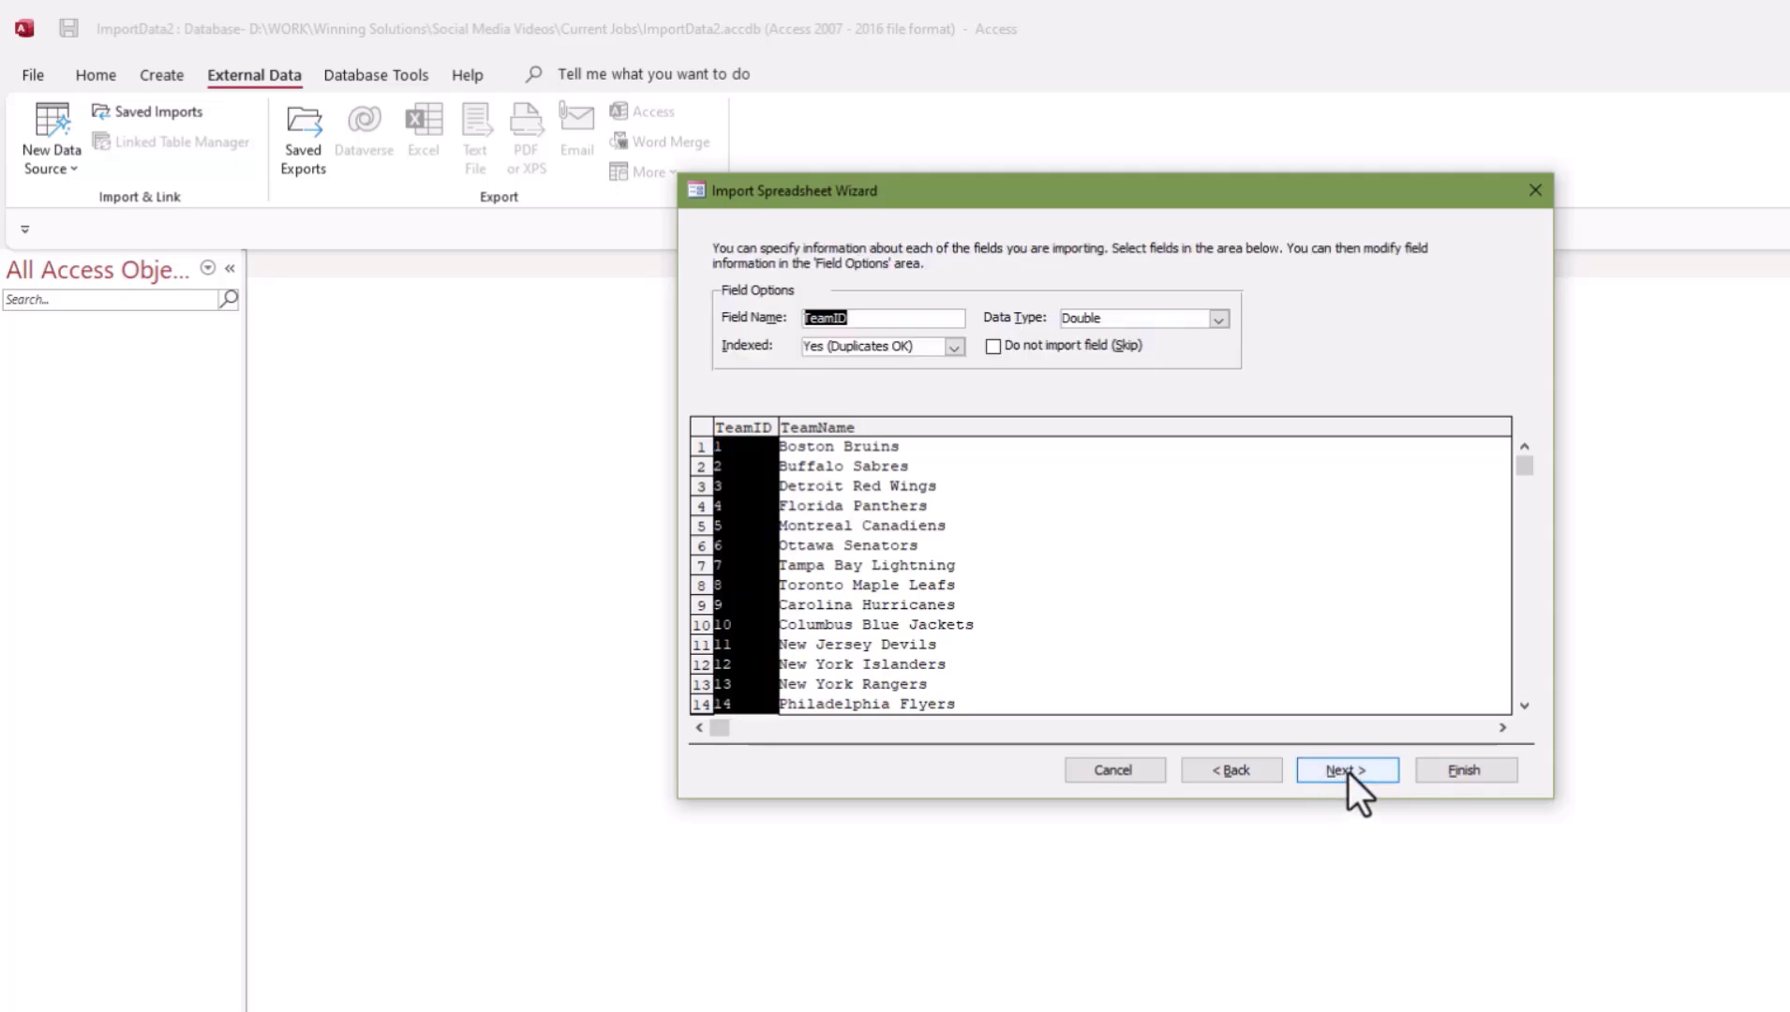
Step: Set the TeamID field to Integer, indexed with no duplicates, and check the TeamName field's options
{"action": "left_click", "coordinate": [1220, 318]}
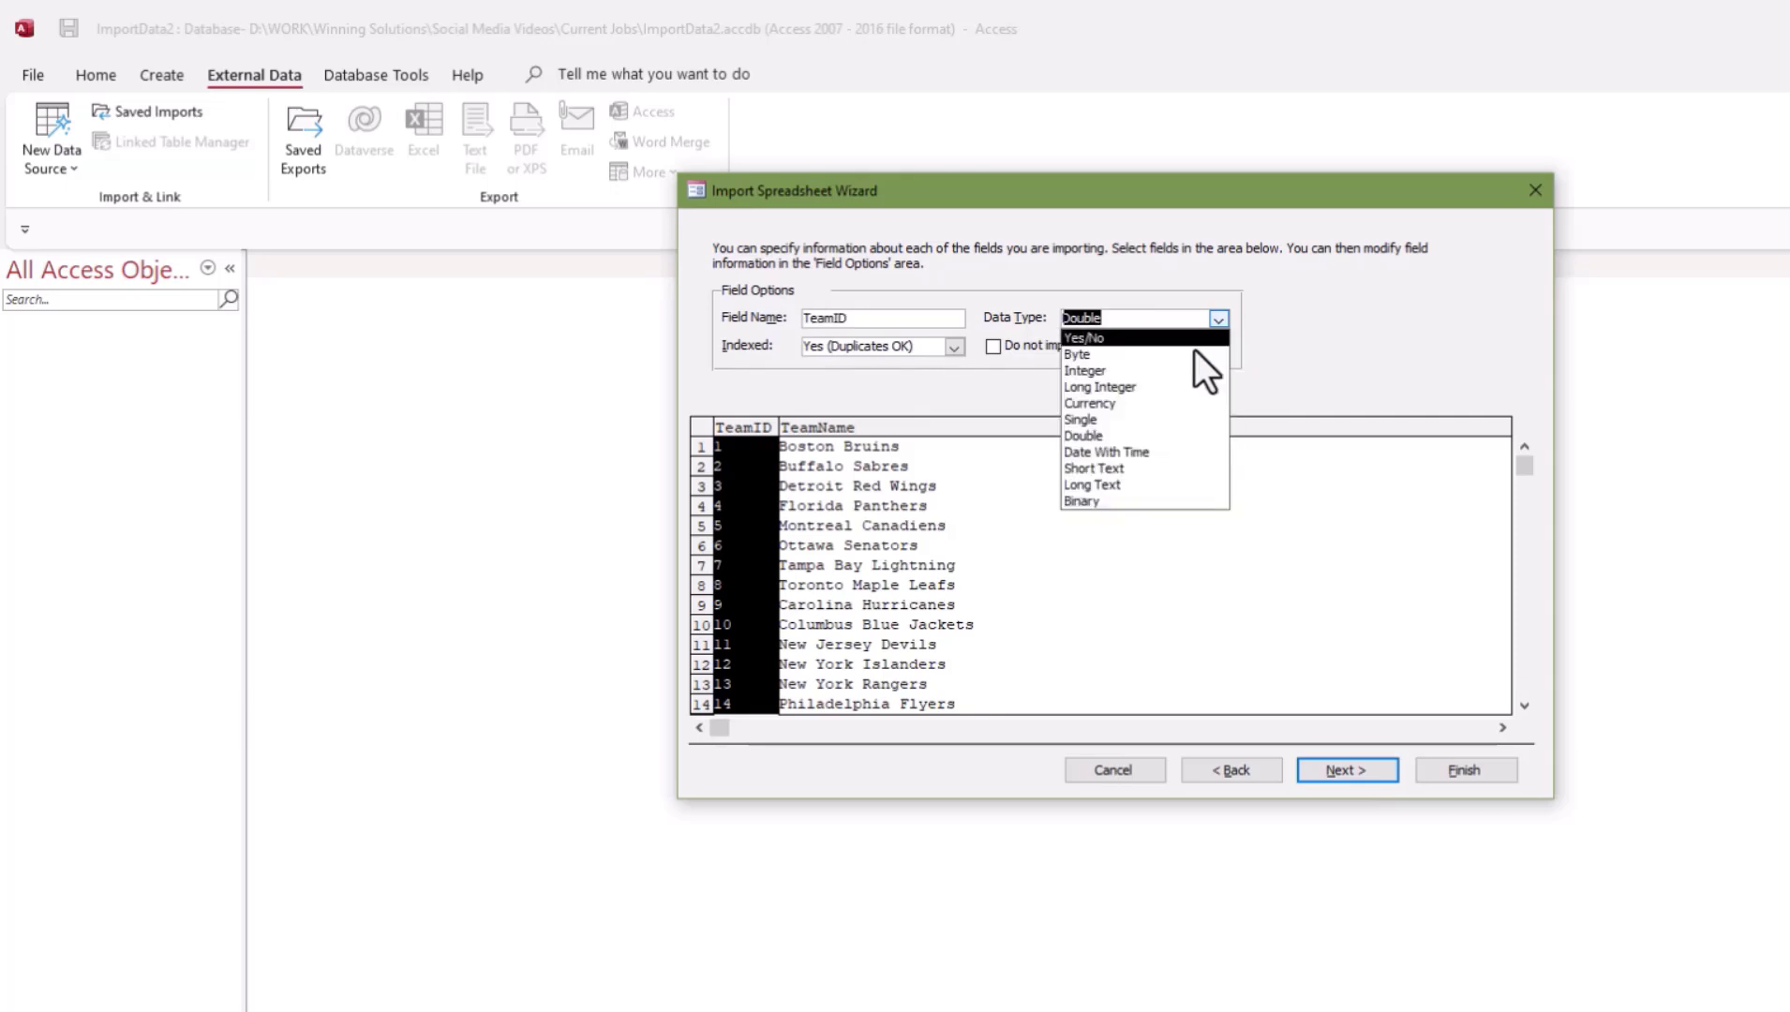
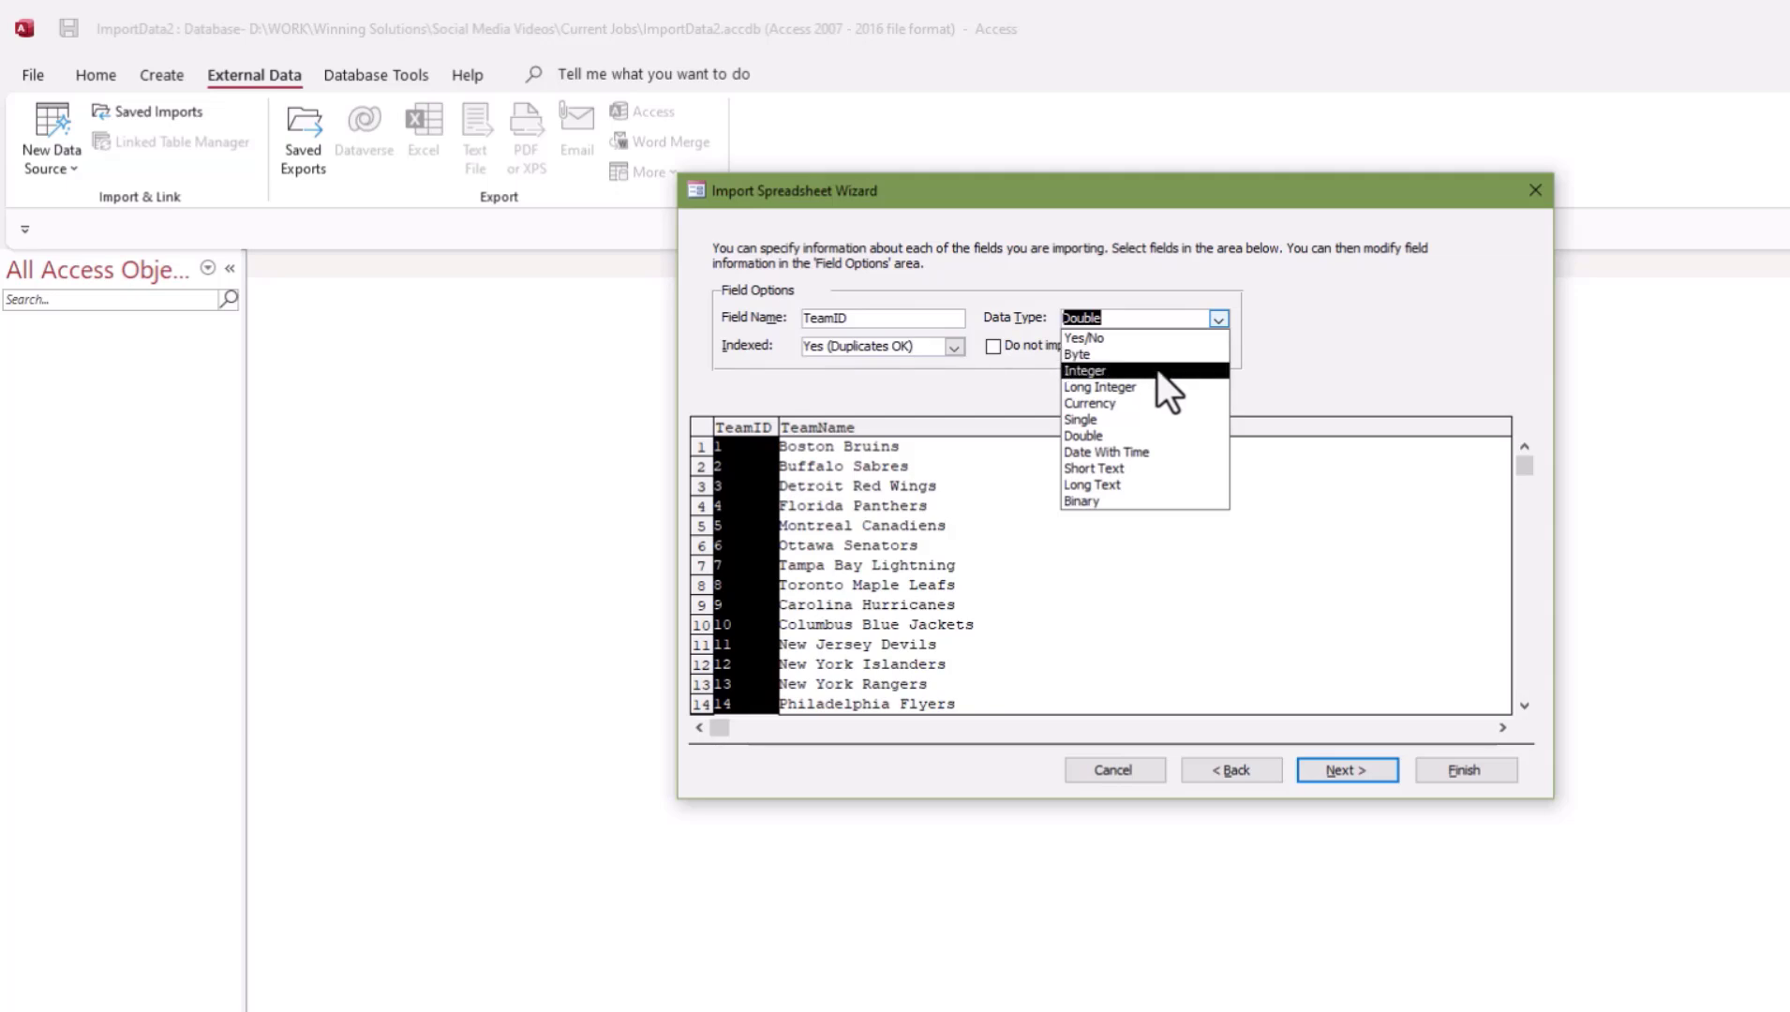
{"action": "left_click", "coordinate": [1158, 369]}
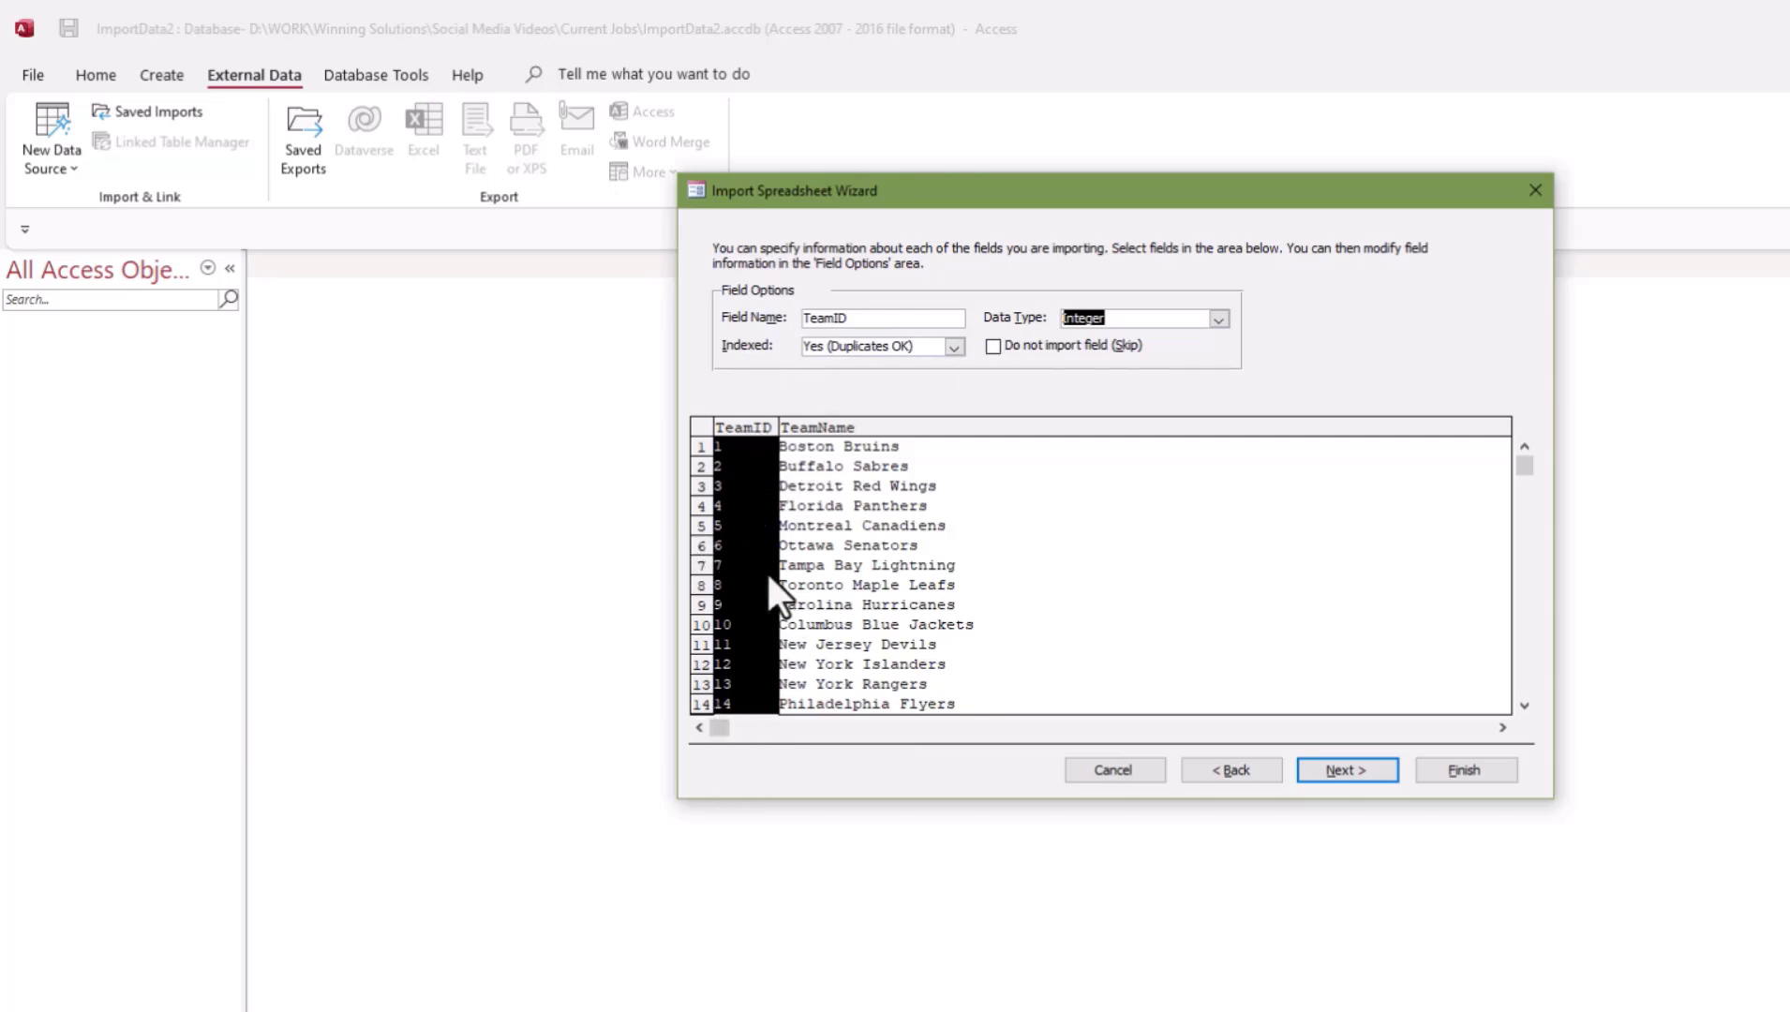
{"action": "left_click", "coordinate": [955, 347]}
{"action": "left_click", "coordinate": [863, 406]}
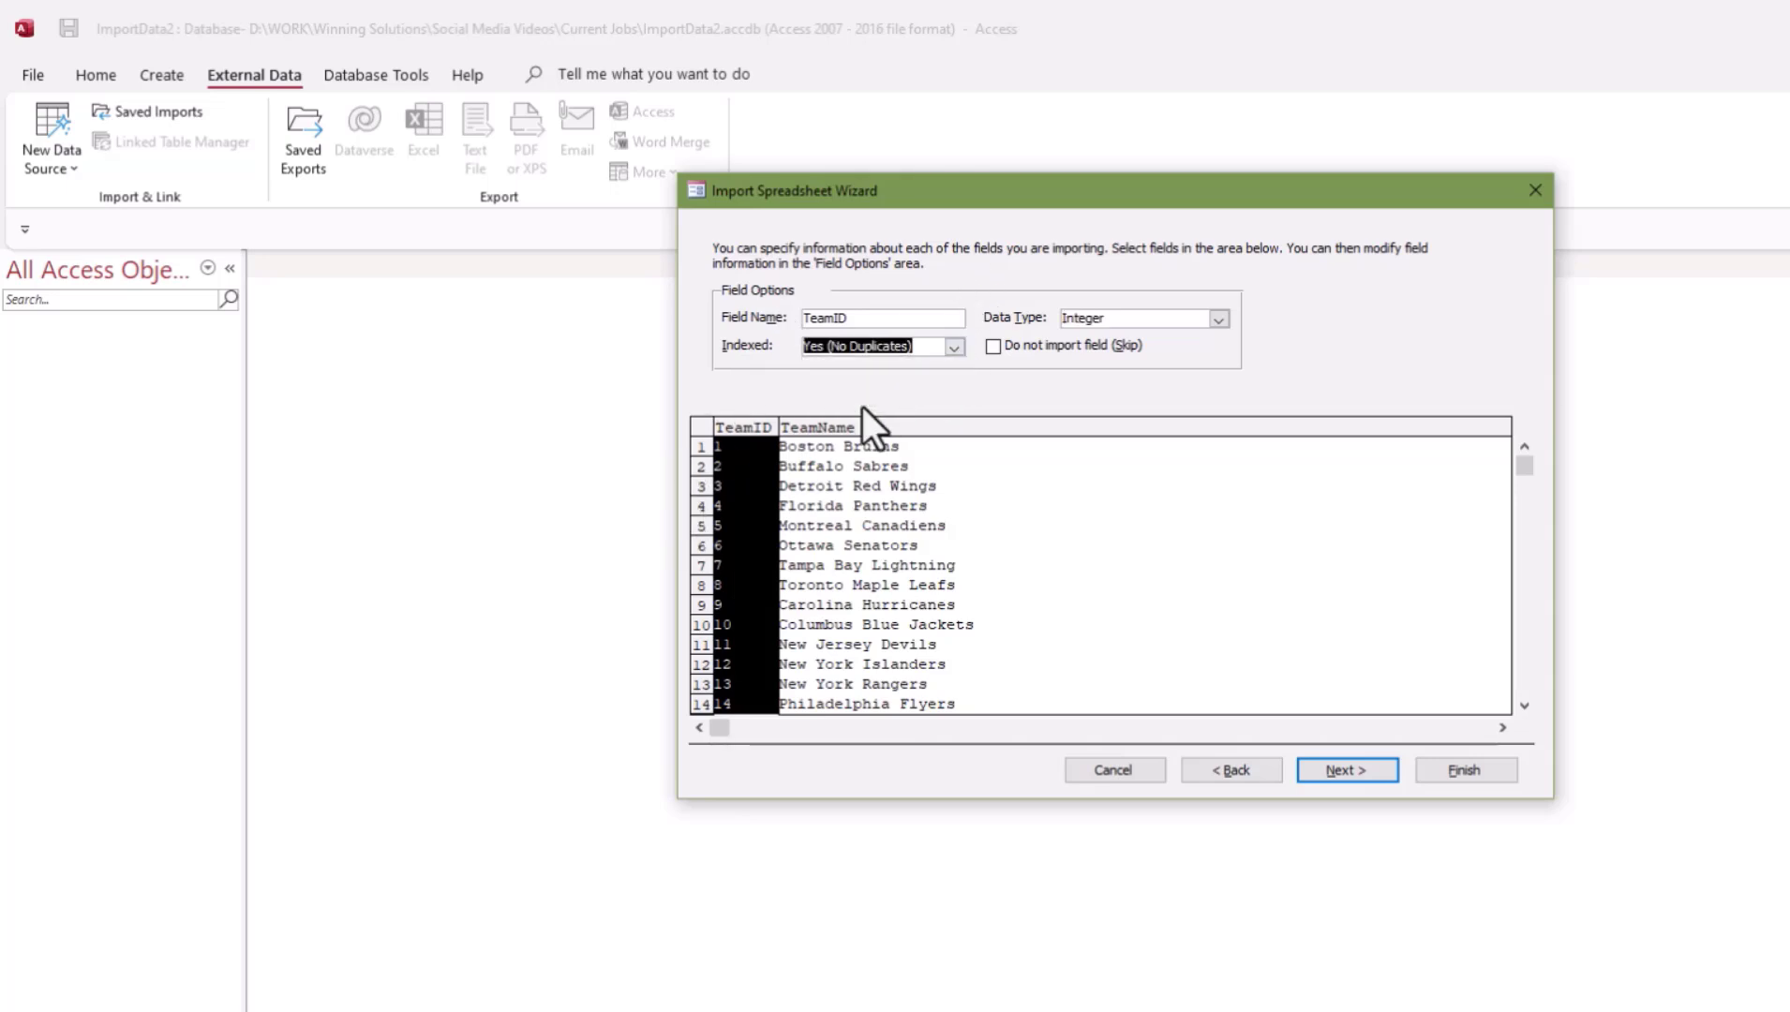
{"action": "left_click", "coordinate": [878, 527]}
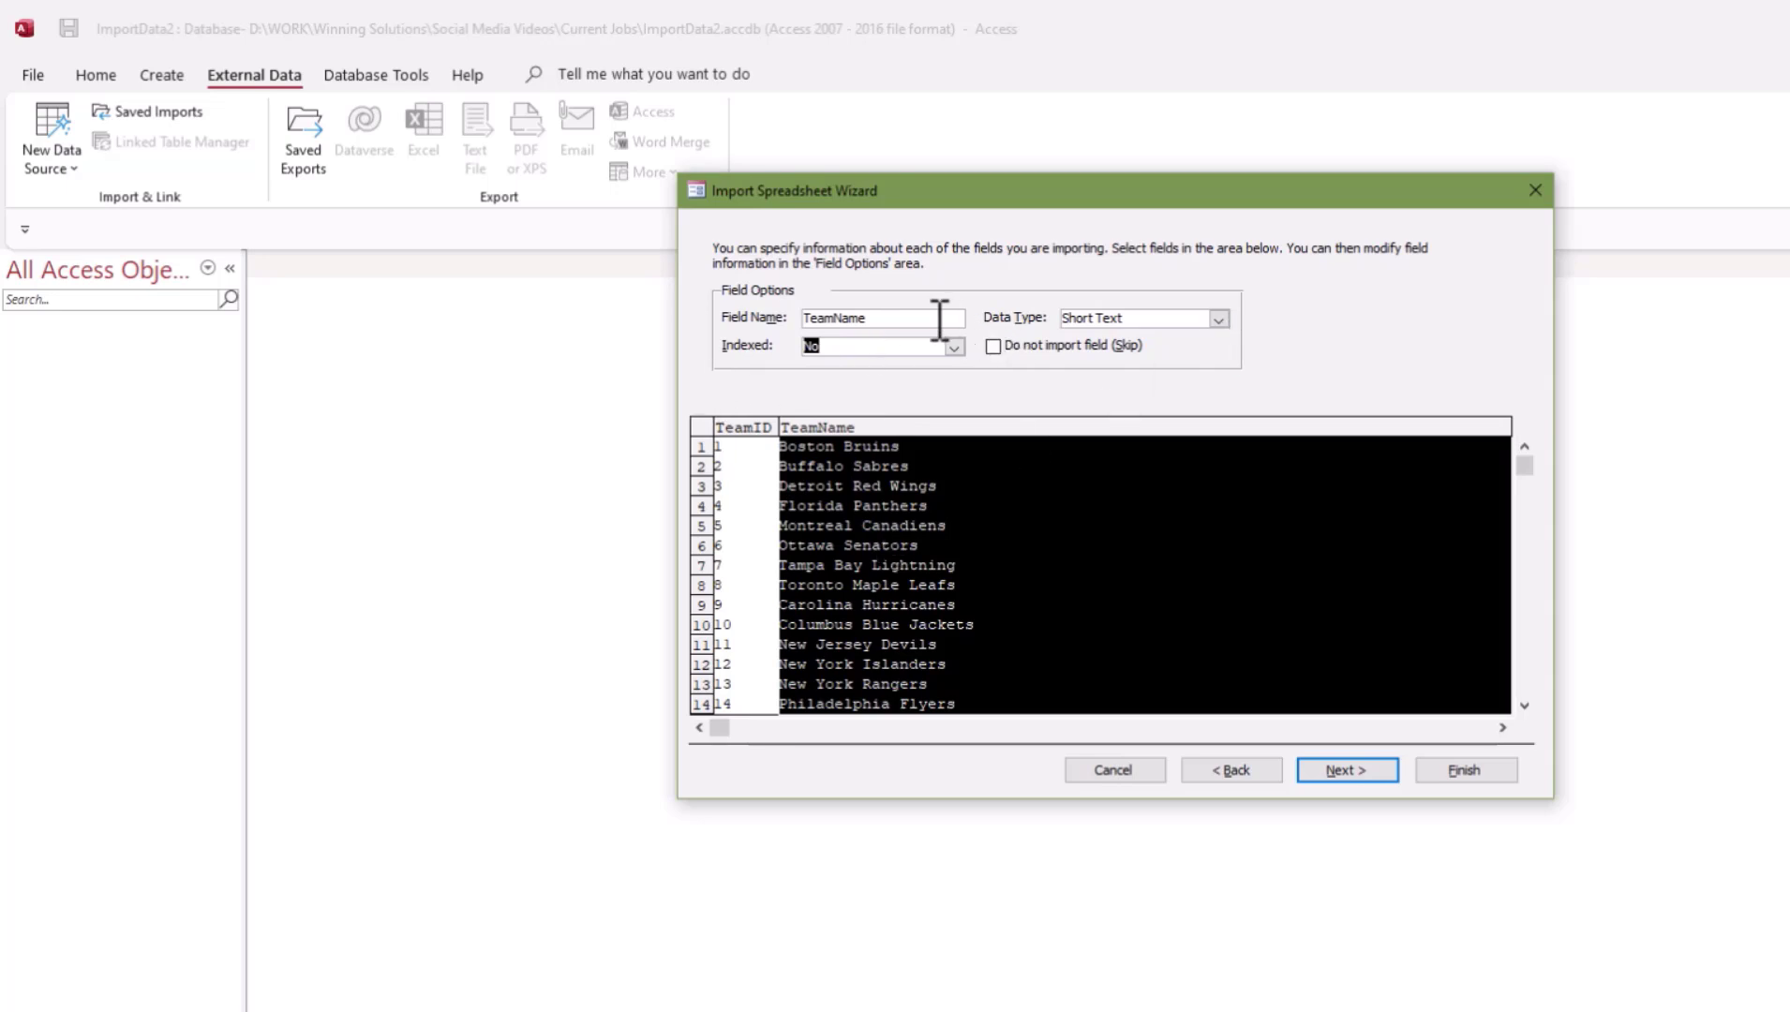
Step: Make TeamID the primary key and finish importing into a table named Teams without saving the import steps
{"action": "left_click", "coordinate": [1343, 778]}
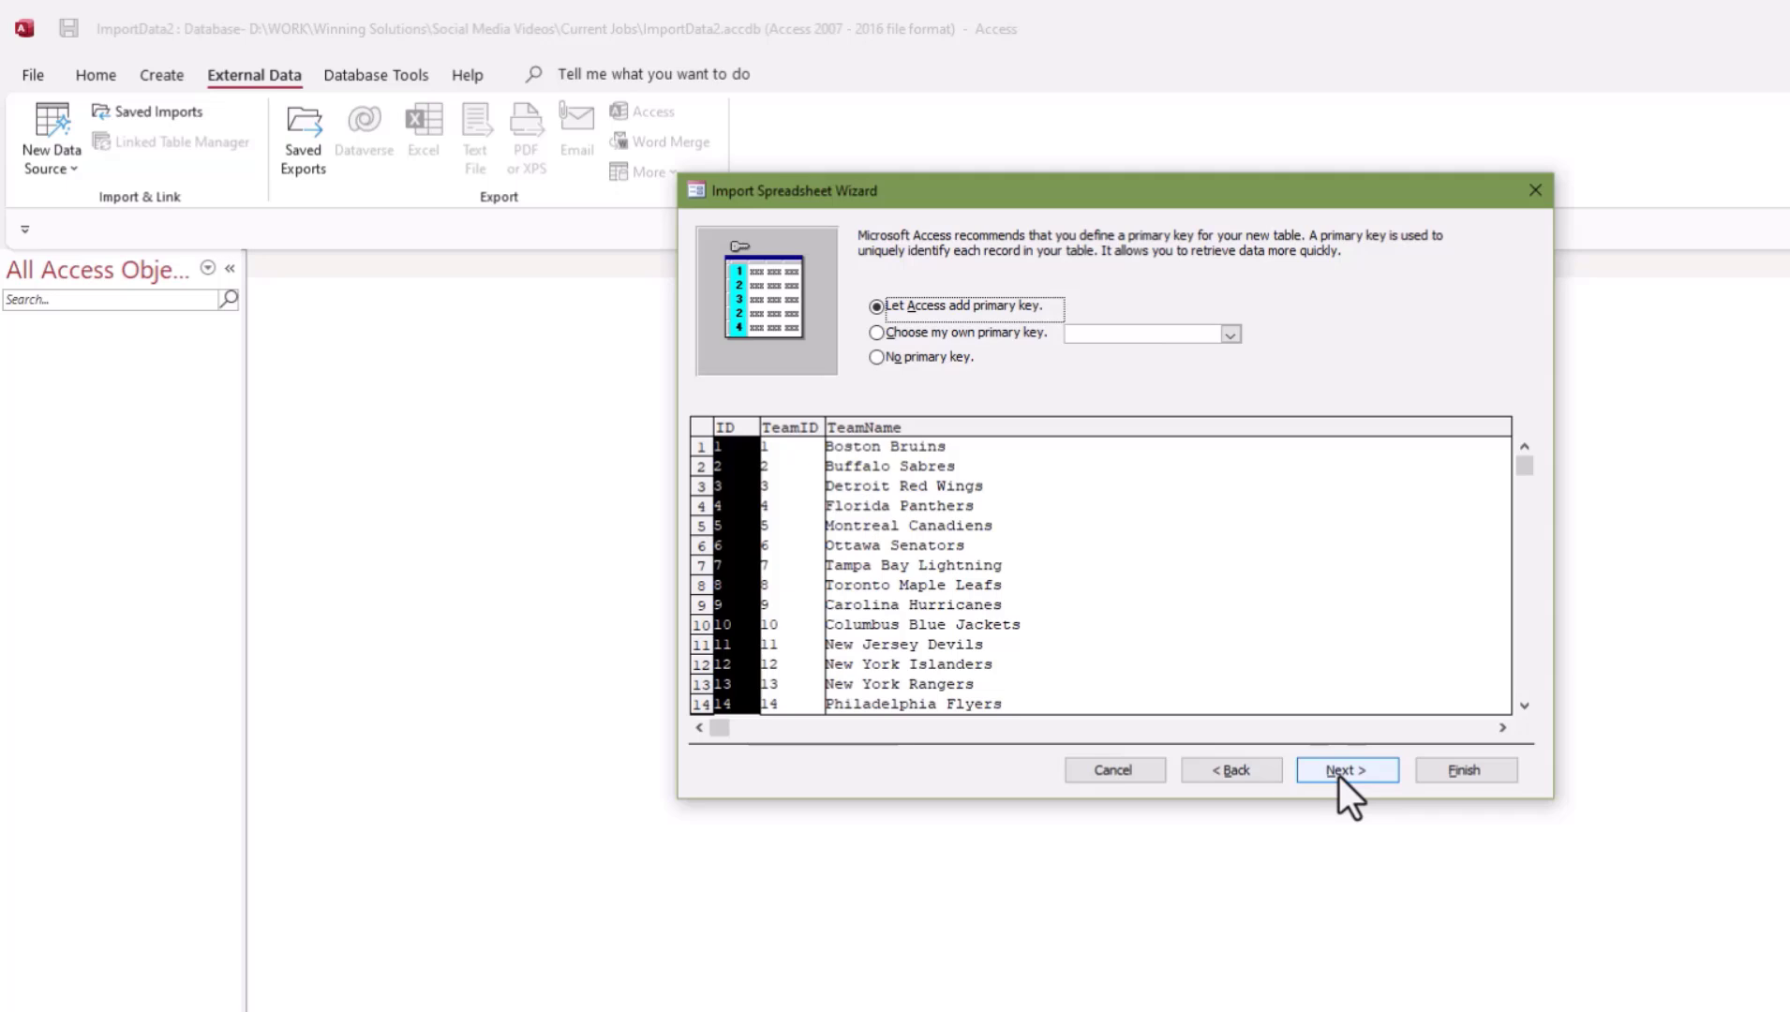
{"action": "left_click", "coordinate": [946, 333]}
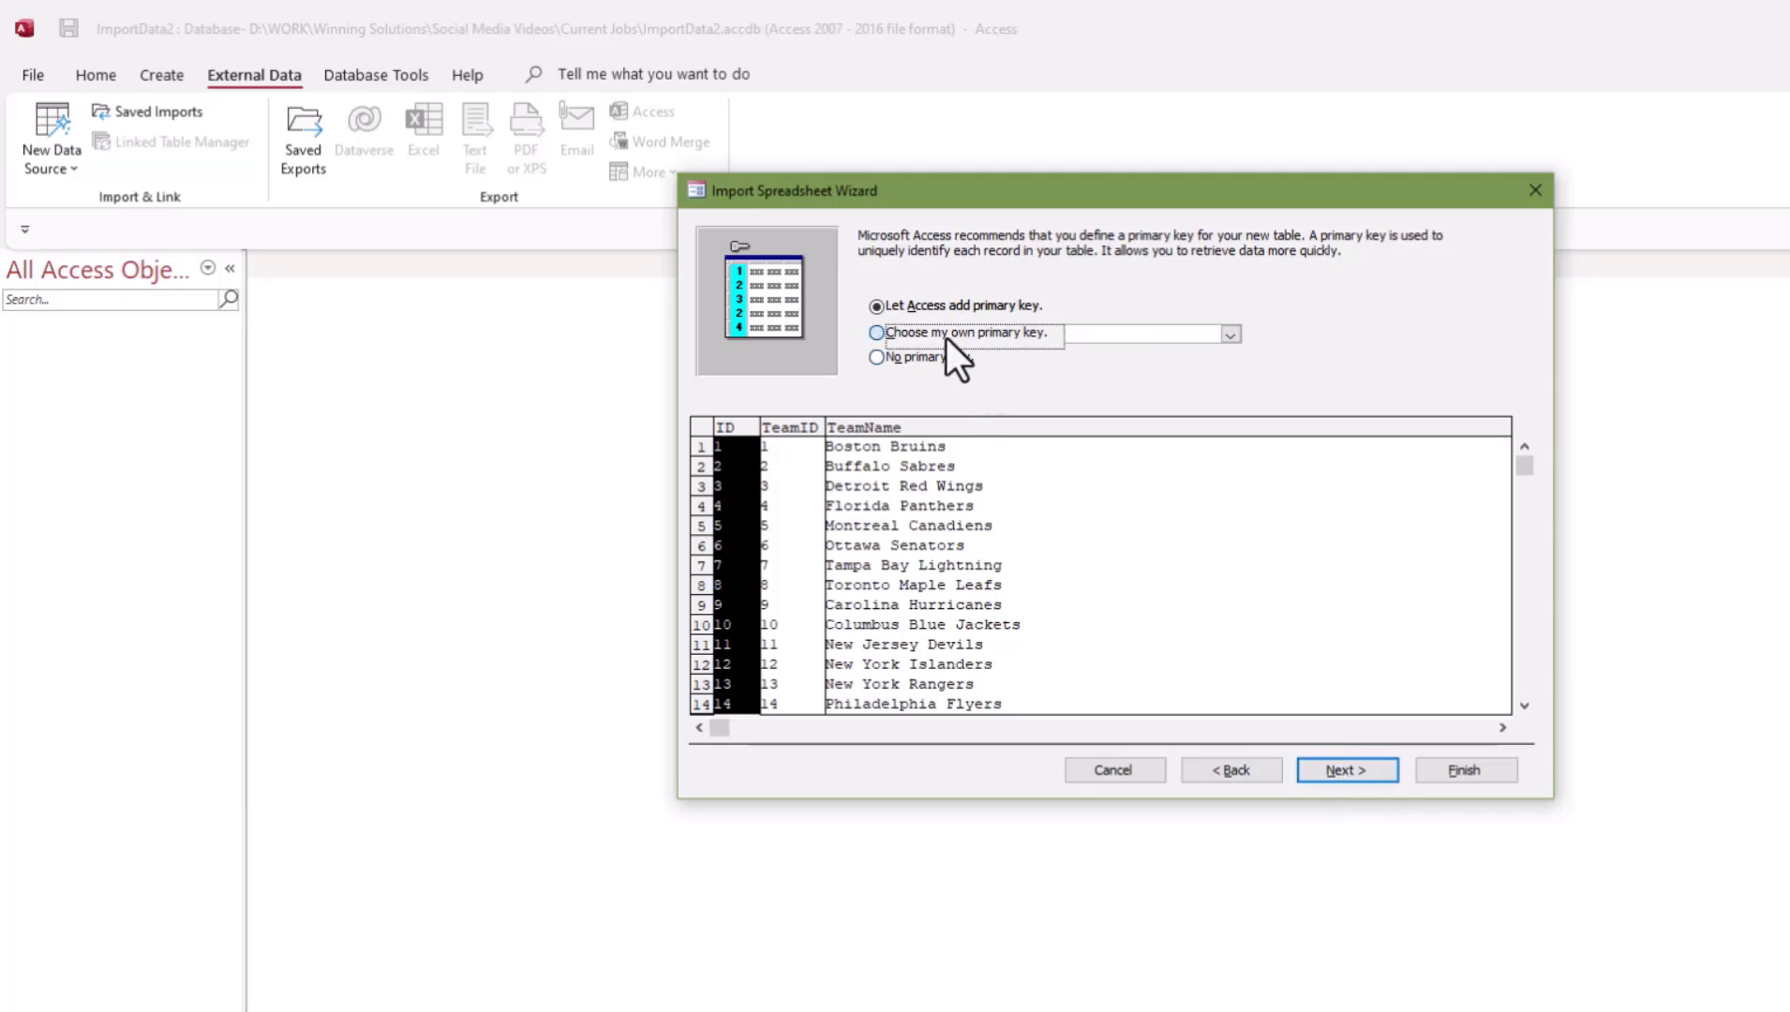
{"action": "left_click", "coordinate": [1345, 770]}
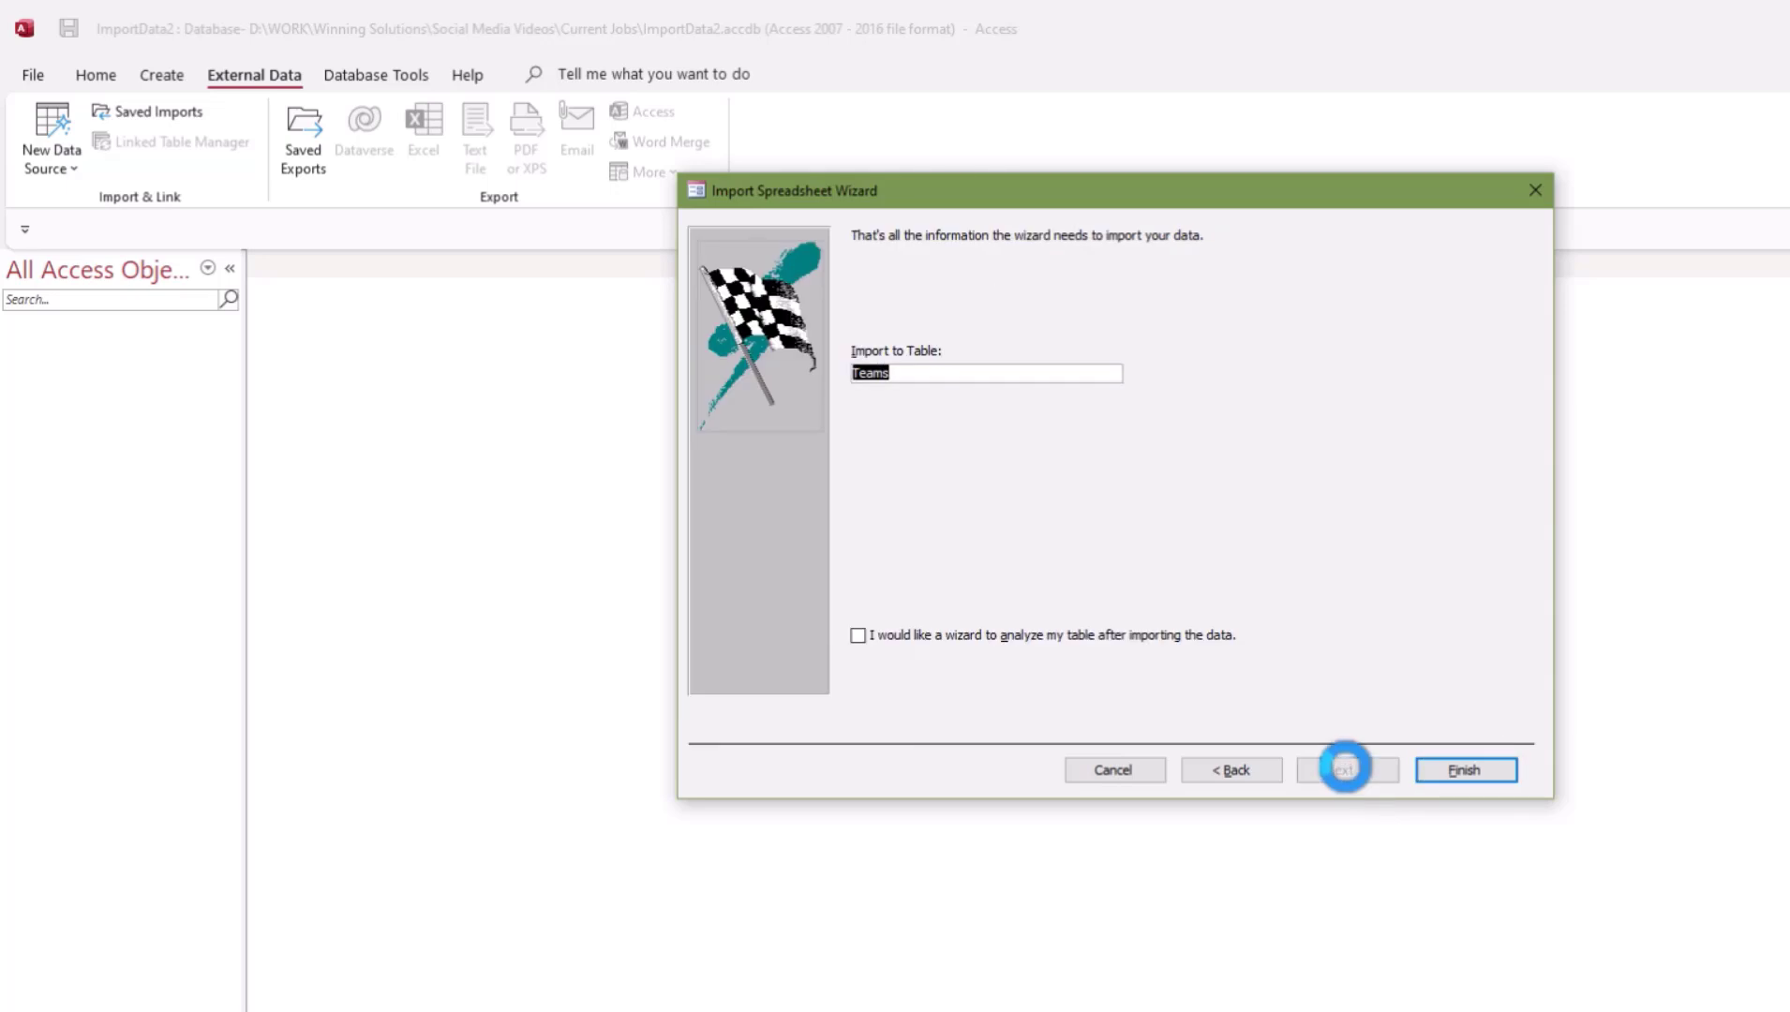
{"action": "left_click", "coordinate": [1490, 774]}
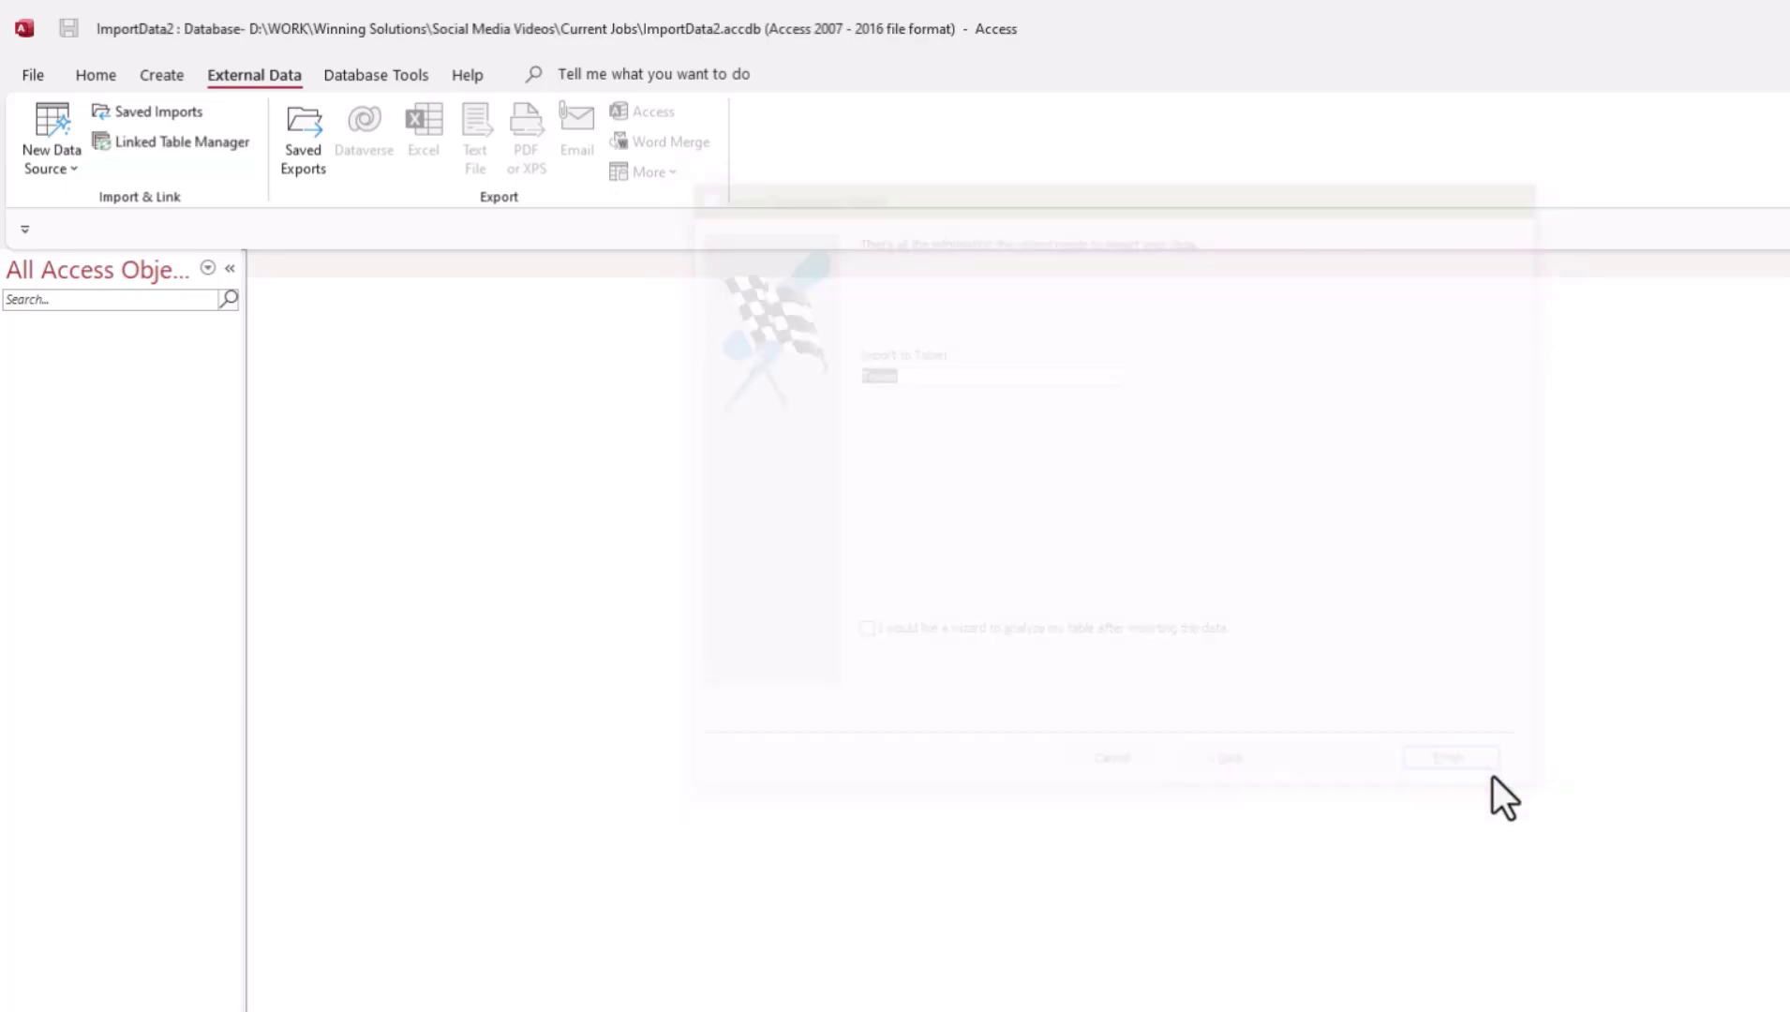
{"action": "left_click", "coordinate": [1490, 869]}
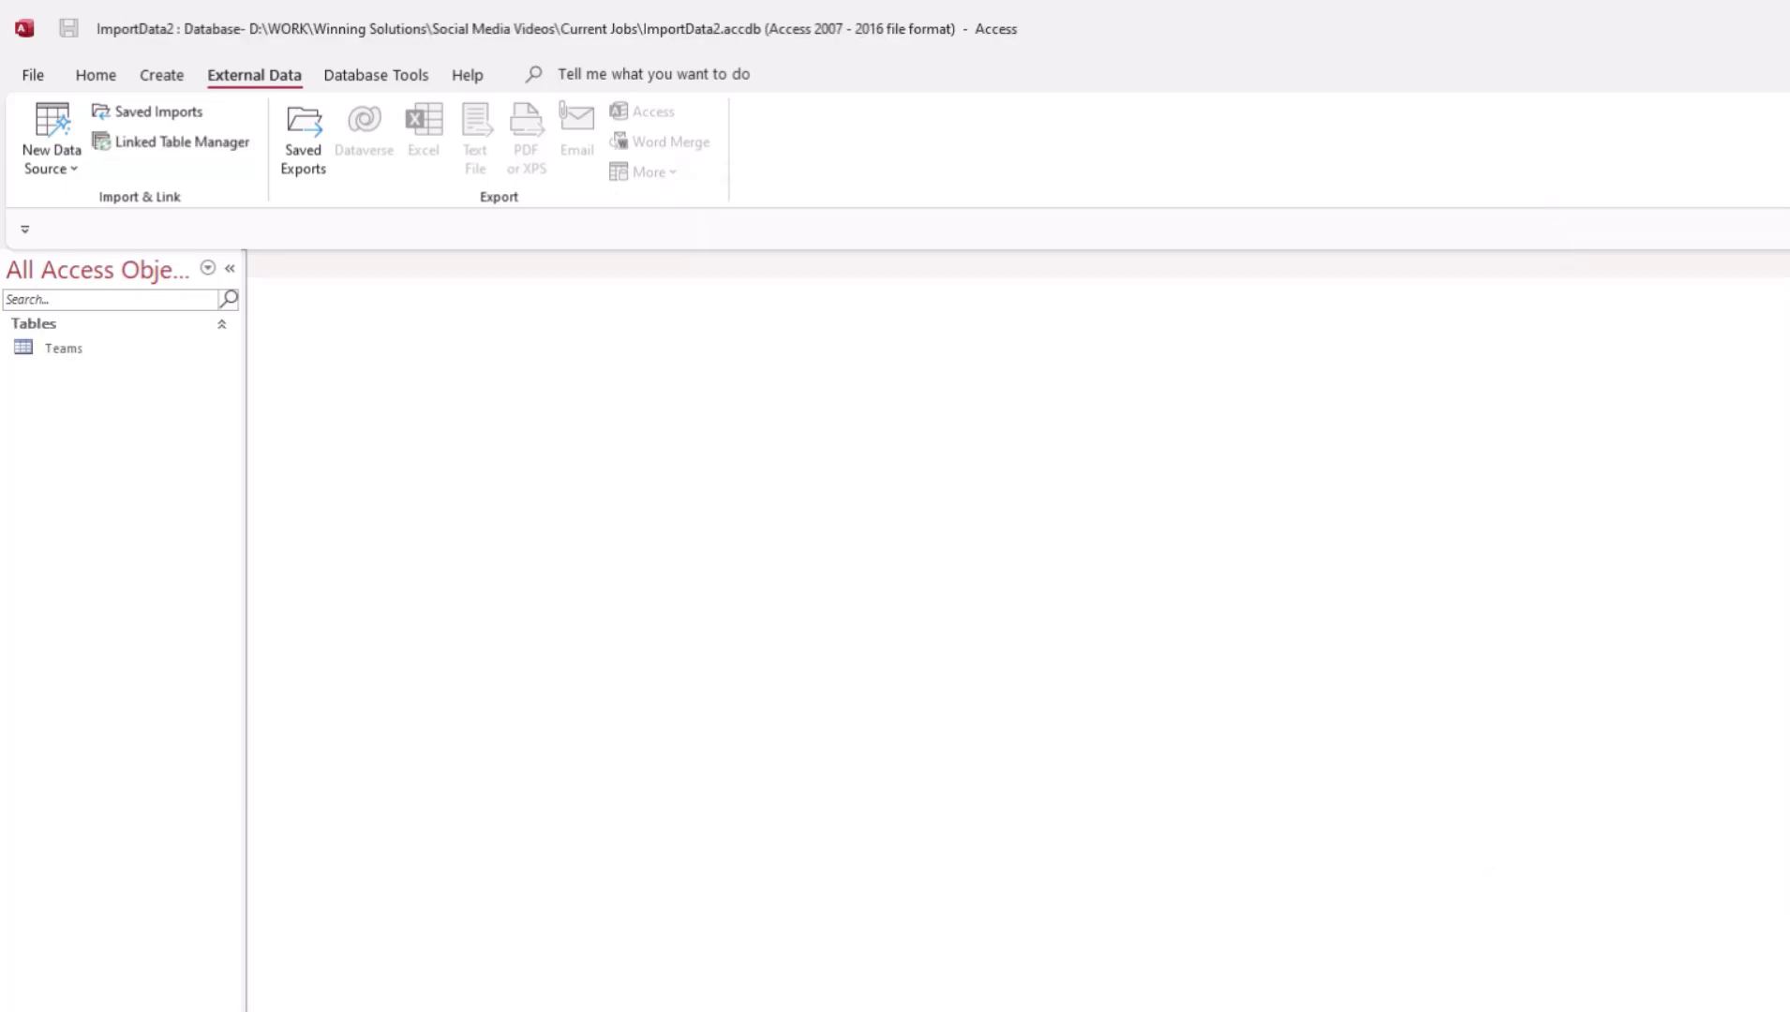
Step: Open the imported Teams table and widen the TeamName column to fit its entries
{"action": "double_click", "coordinate": [62, 349]}
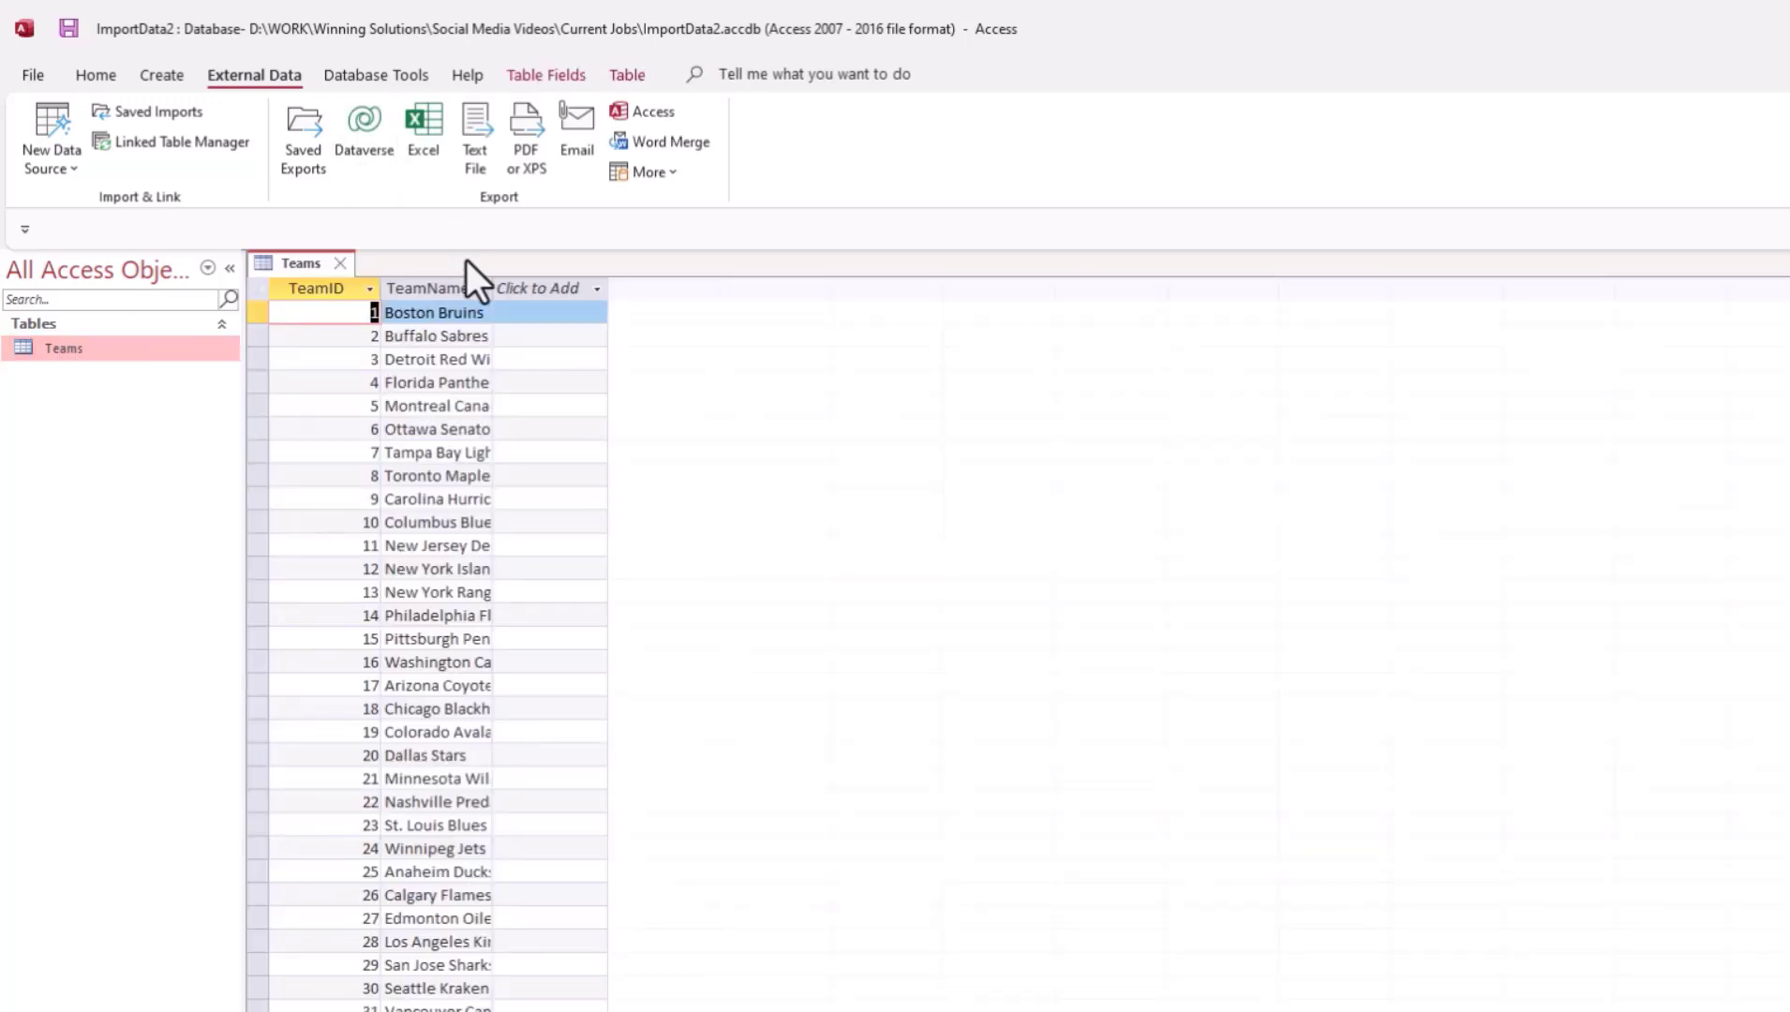
{"action": "double_click", "coordinate": [497, 289]}
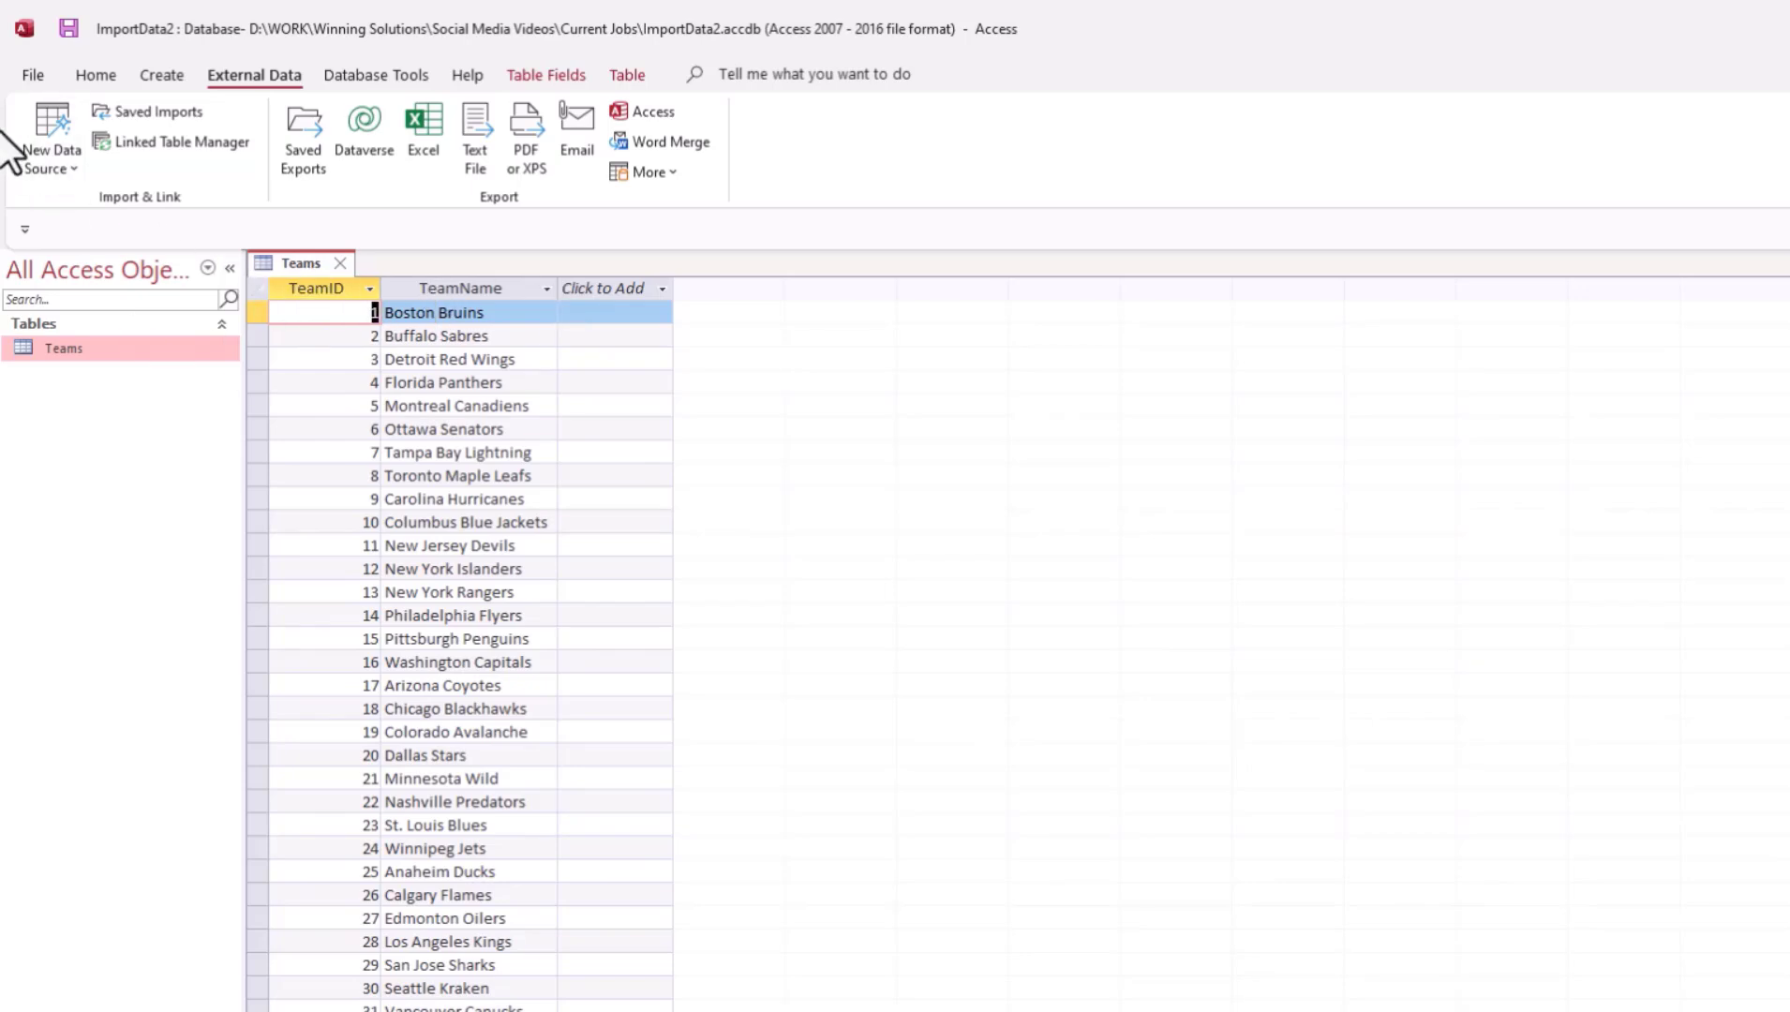
{"action": "left_click", "coordinate": [314, 288]}
Step: Examine the Teams table's fields and primary key in Design View, and close the table
{"action": "left_click", "coordinate": [162, 74]}
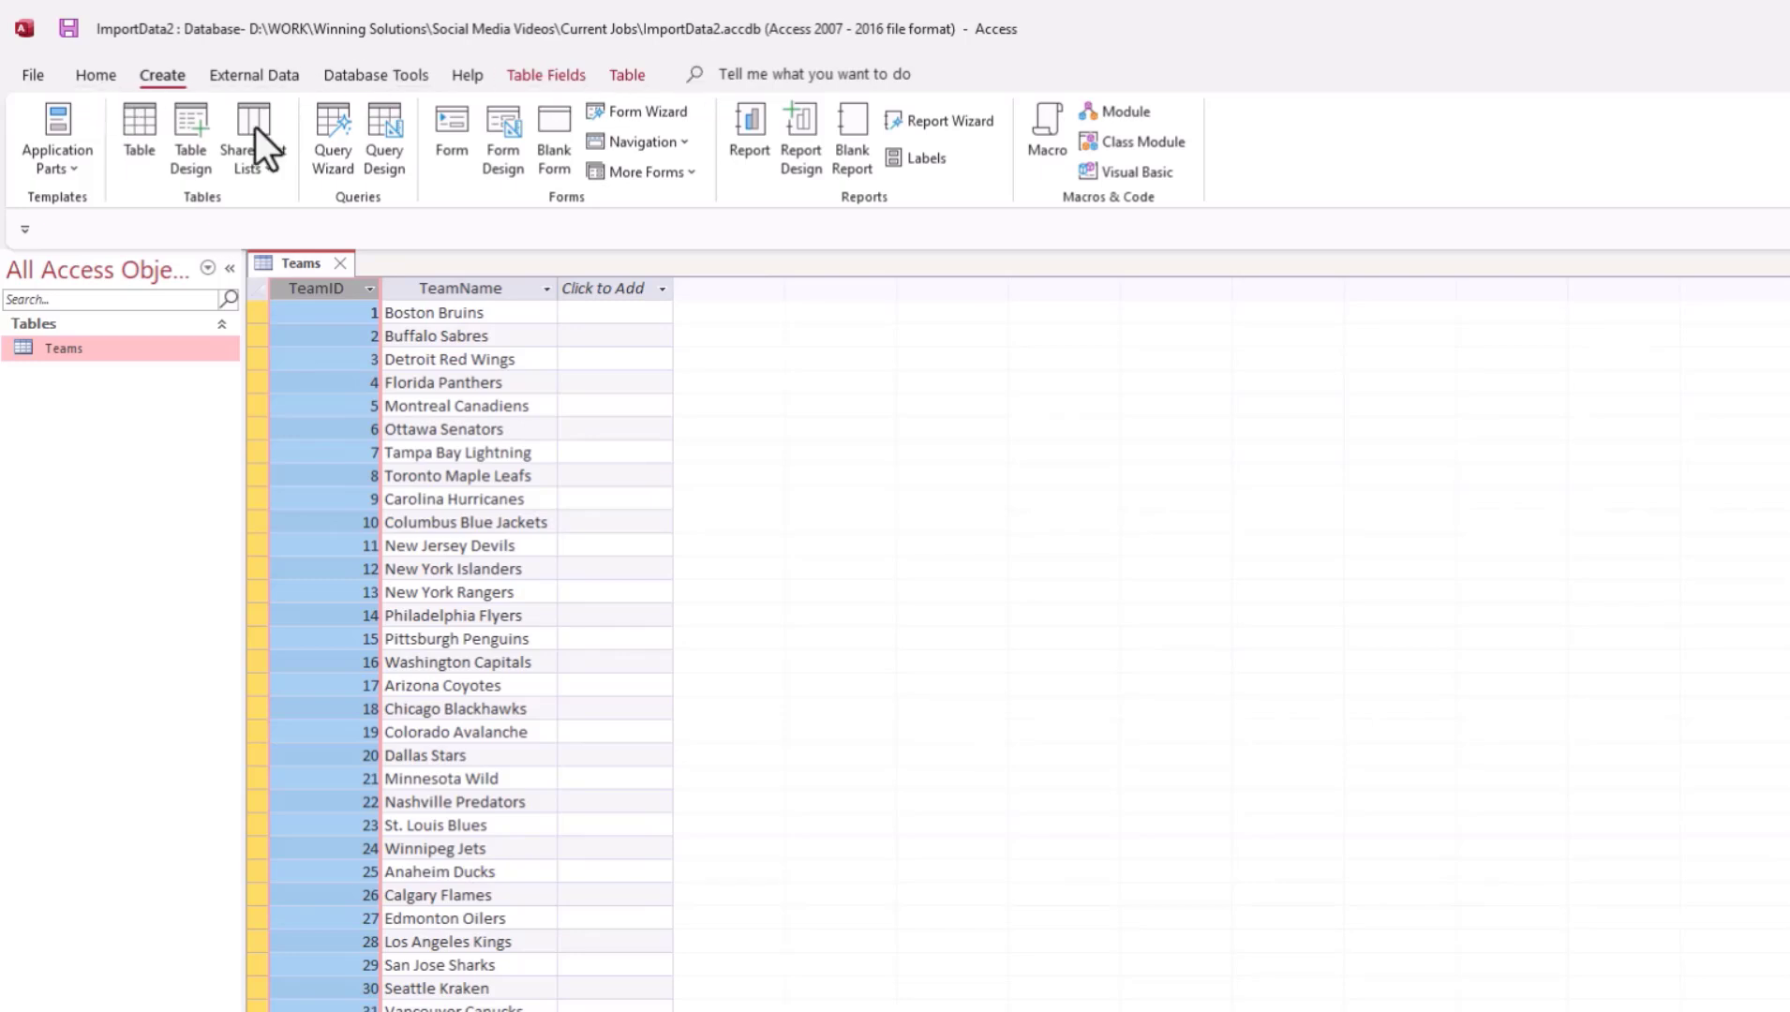
{"action": "right_click", "coordinate": [107, 347]}
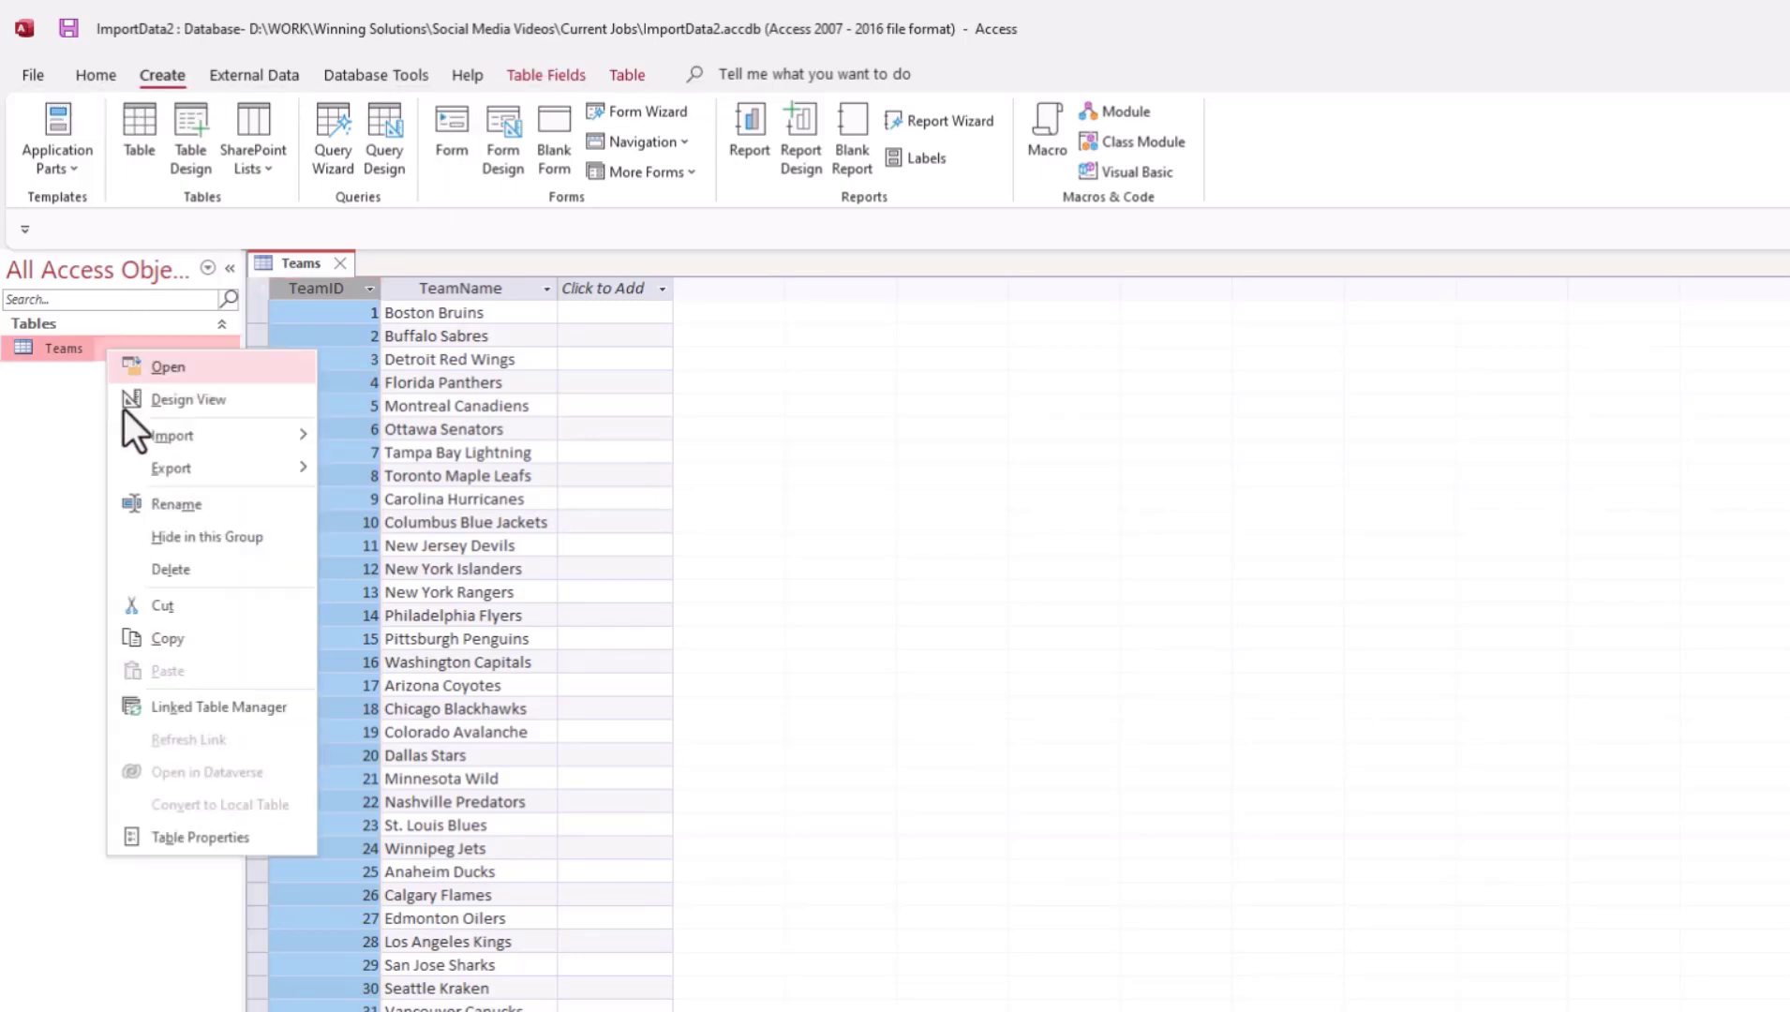
{"action": "left_click", "coordinate": [220, 406]}
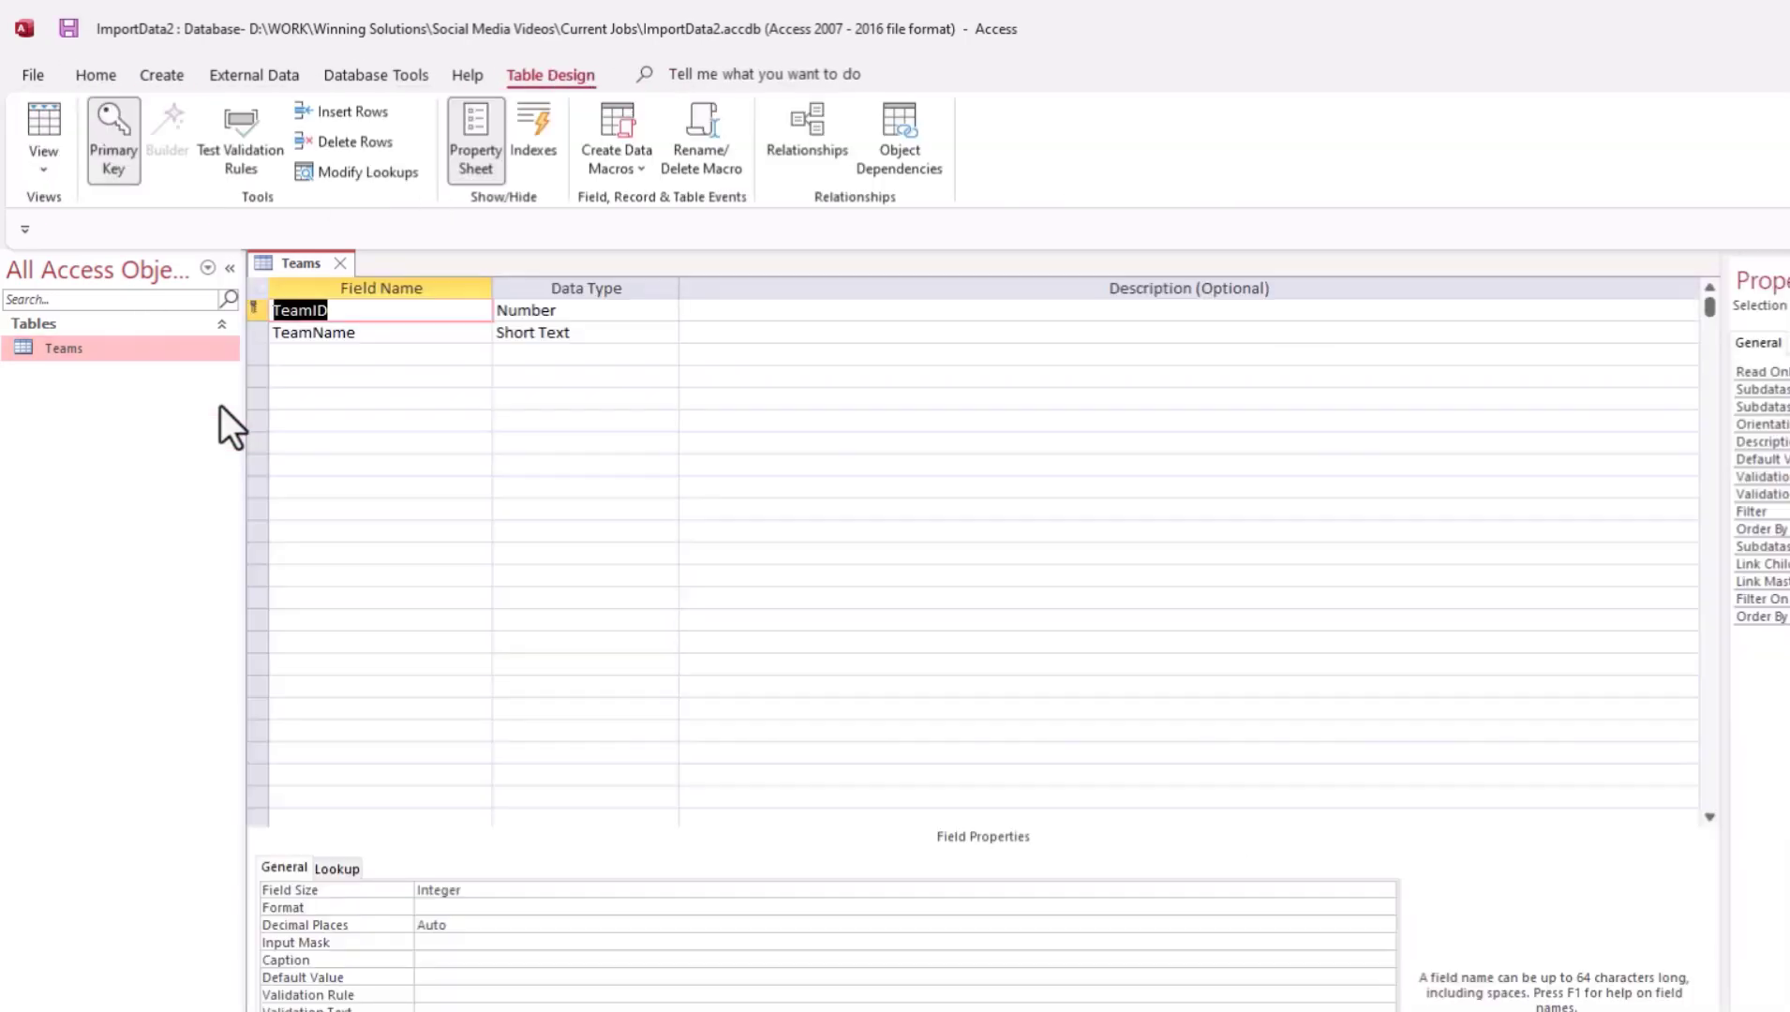
{"action": "left_click", "coordinate": [341, 264]}
{"action": "left_click", "coordinate": [1023, 662]}
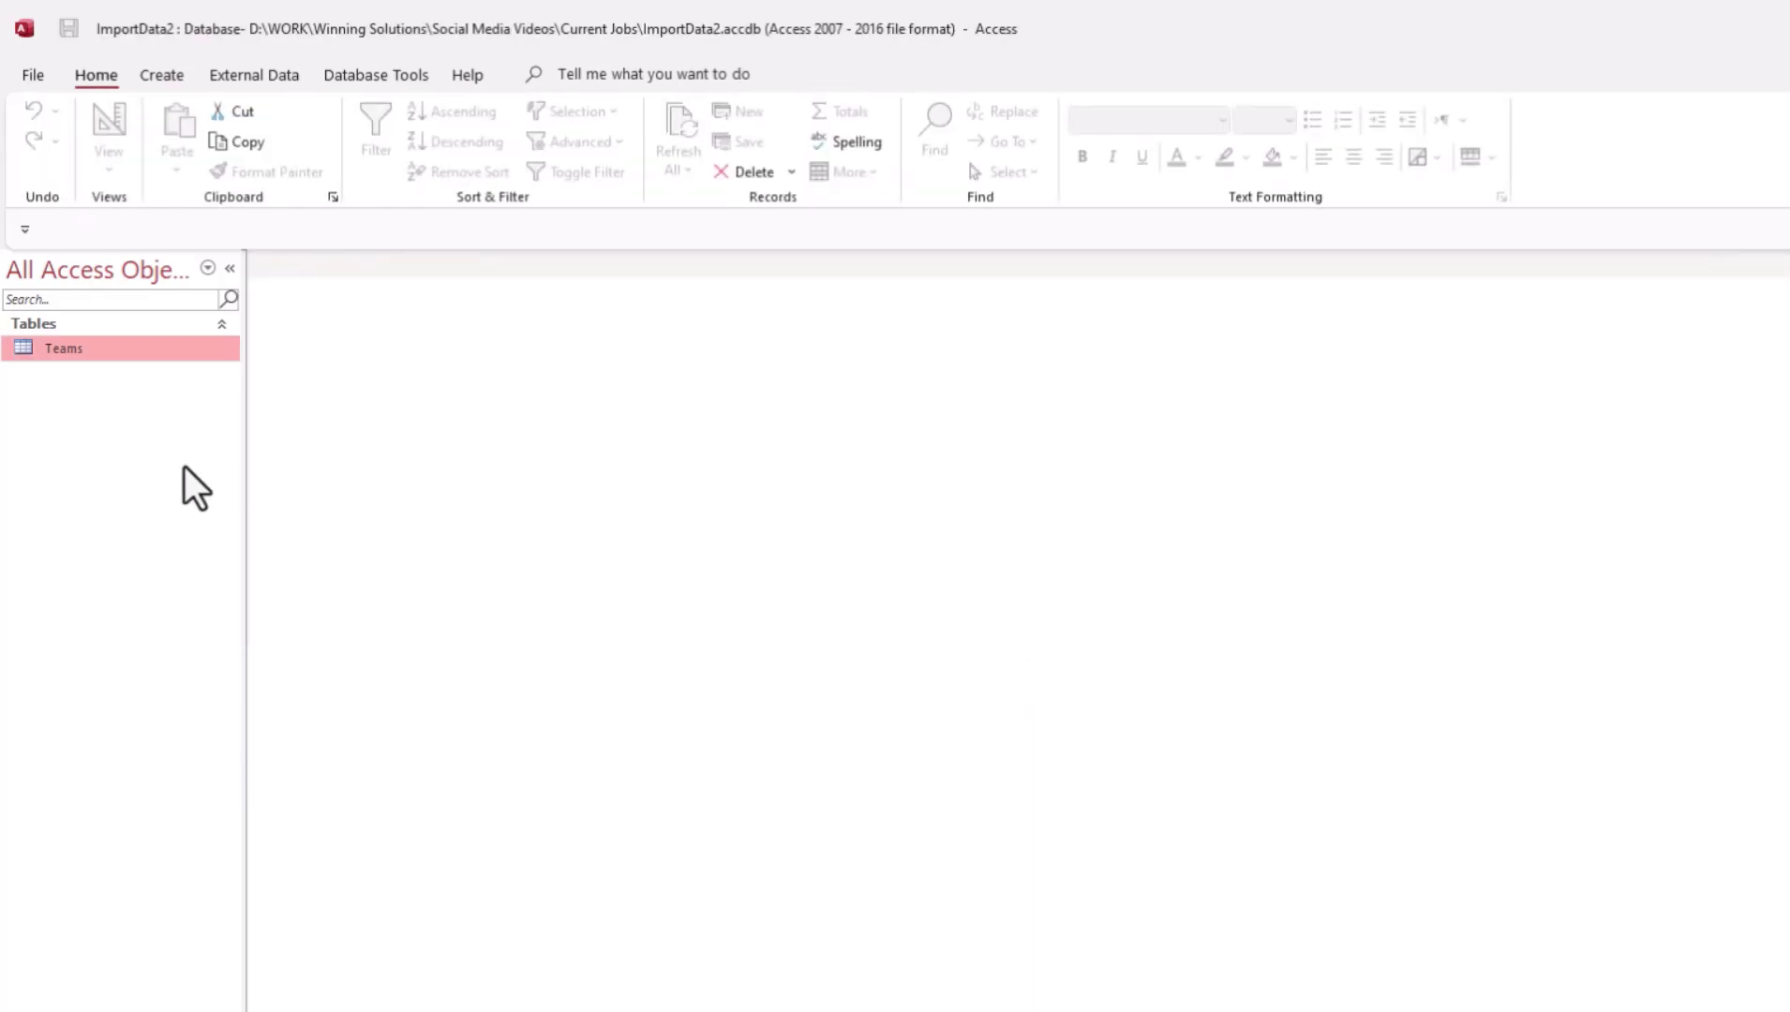
Step: Start another Excel import of Teams.xlsx, with its data going into a new table
{"action": "left_click", "coordinate": [164, 71]}
{"action": "left_click", "coordinate": [251, 75]}
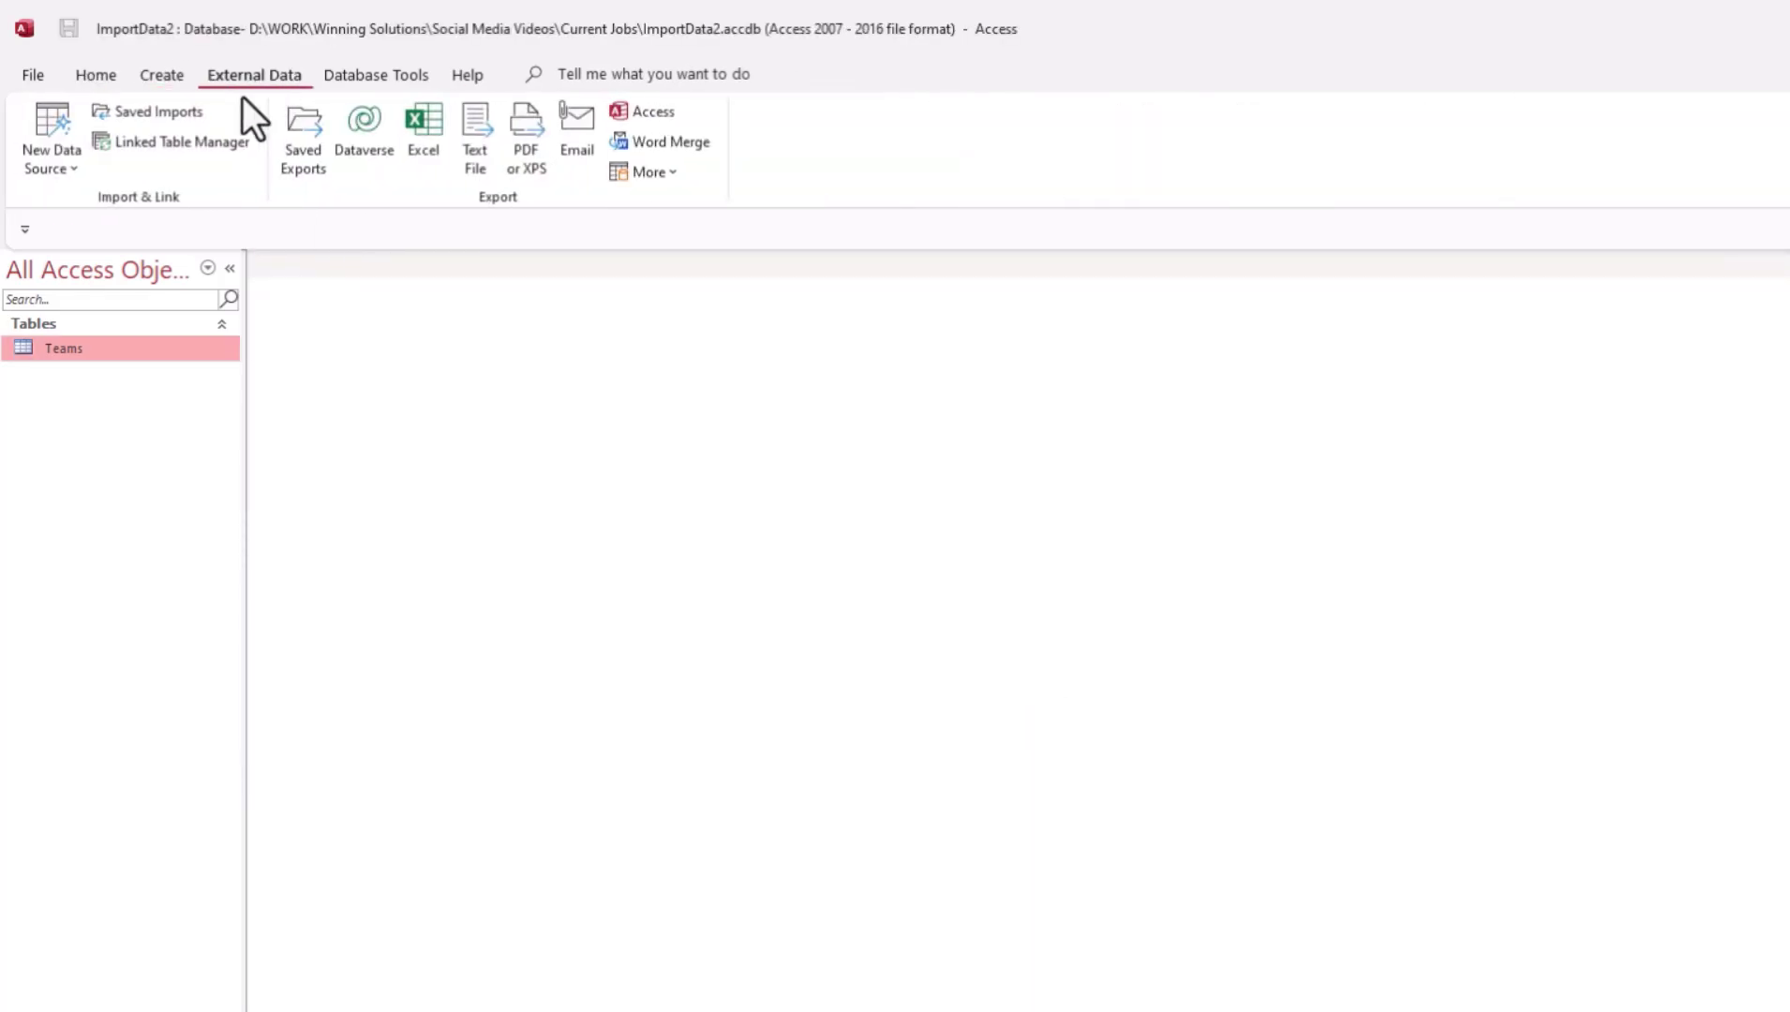
{"action": "left_click", "coordinate": [42, 169]}
{"action": "mouse_move", "coordinate": [185, 219]}
{"action": "left_click", "coordinate": [332, 199]}
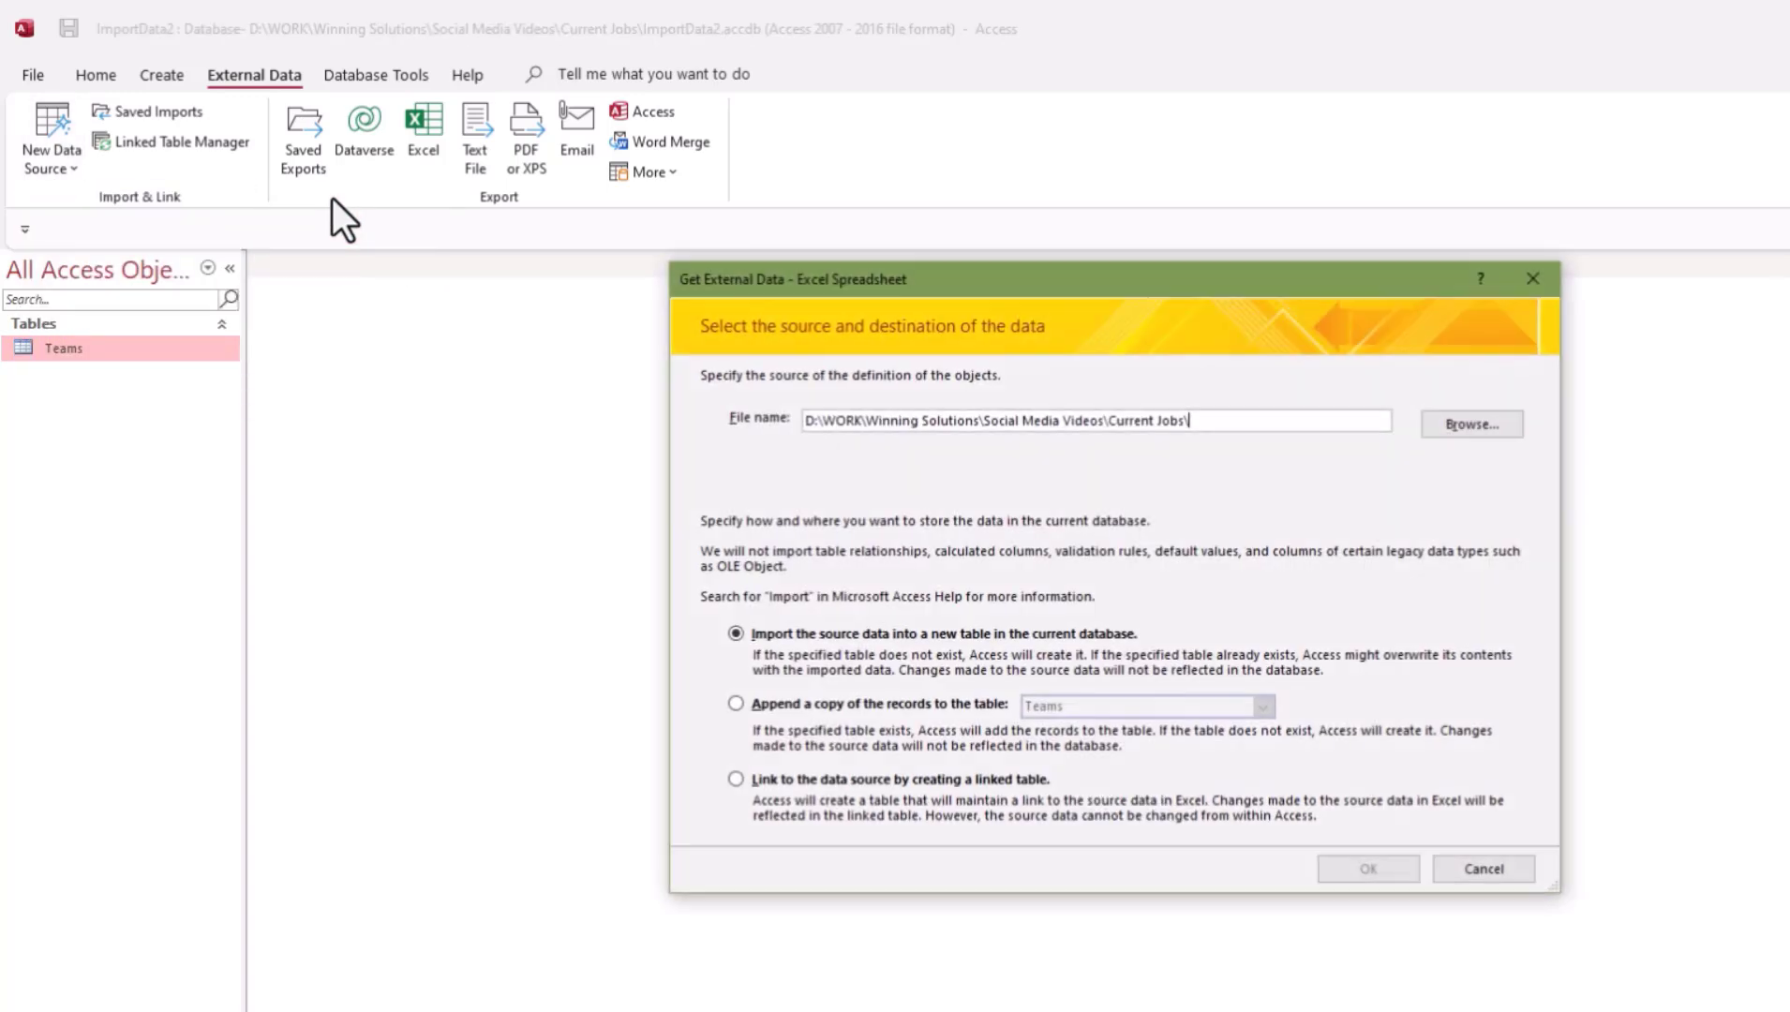
{"action": "left_click", "coordinate": [1503, 423]}
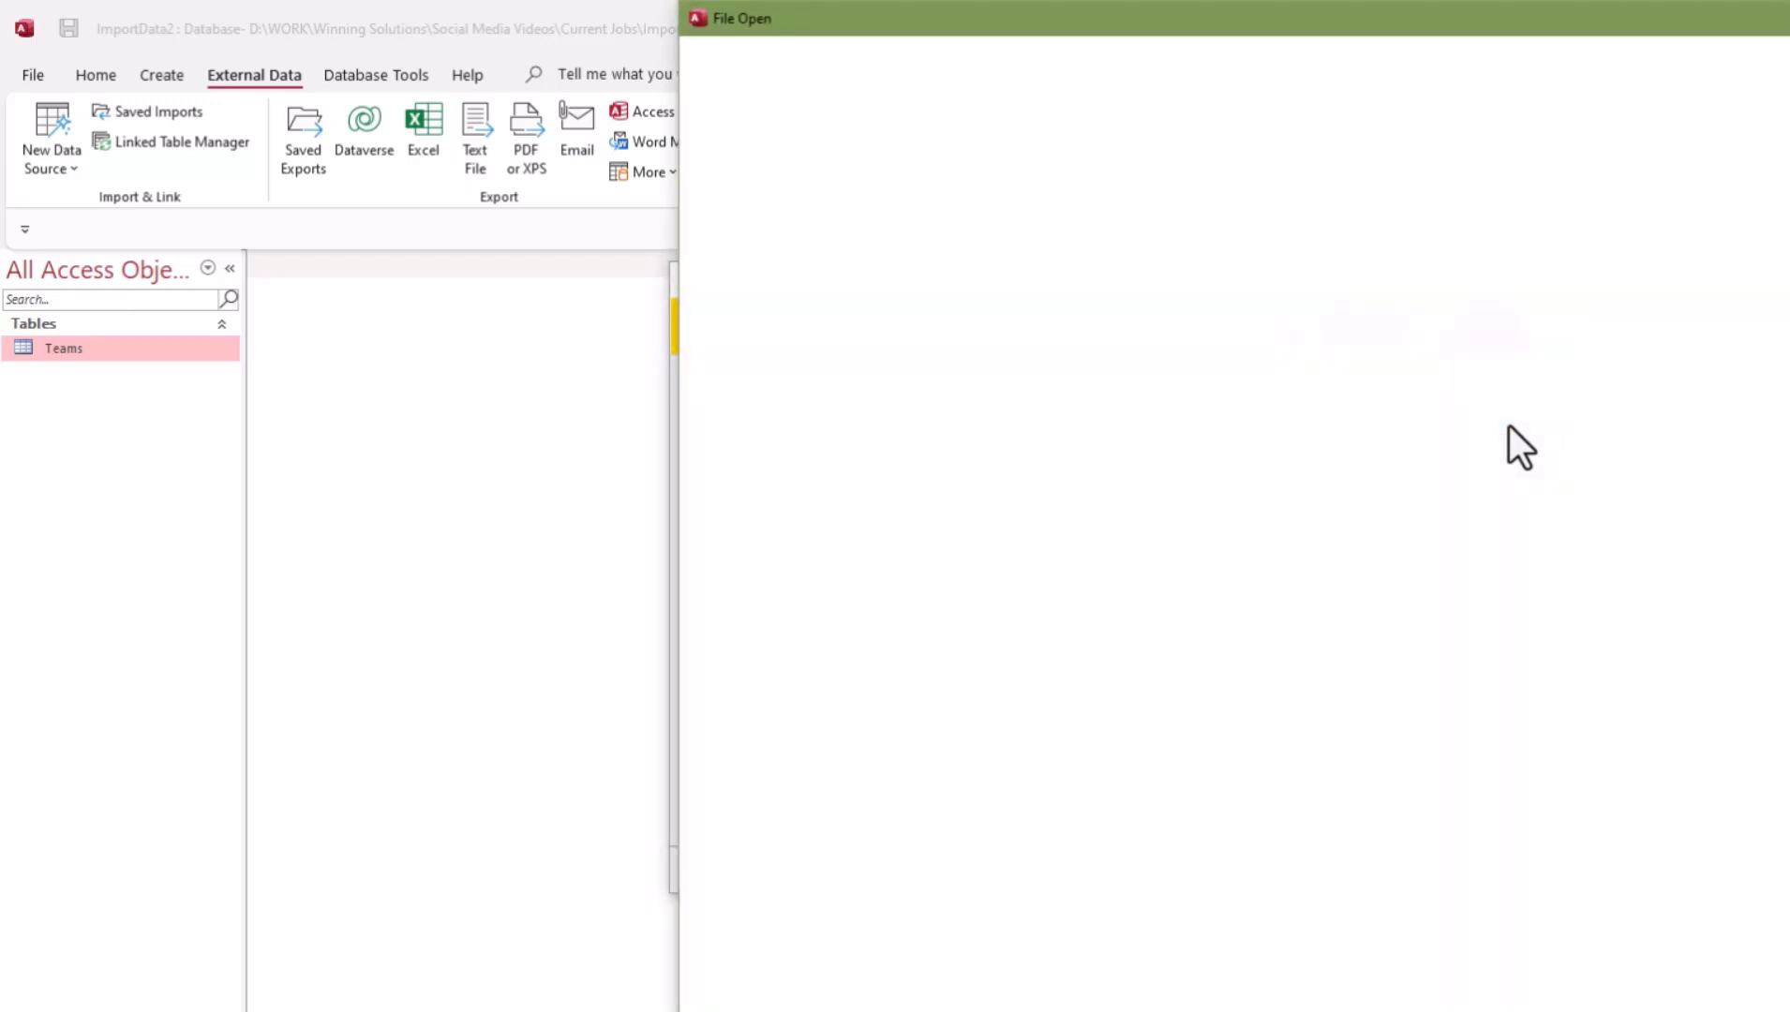
{"action": "double_click", "coordinate": [839, 222]}
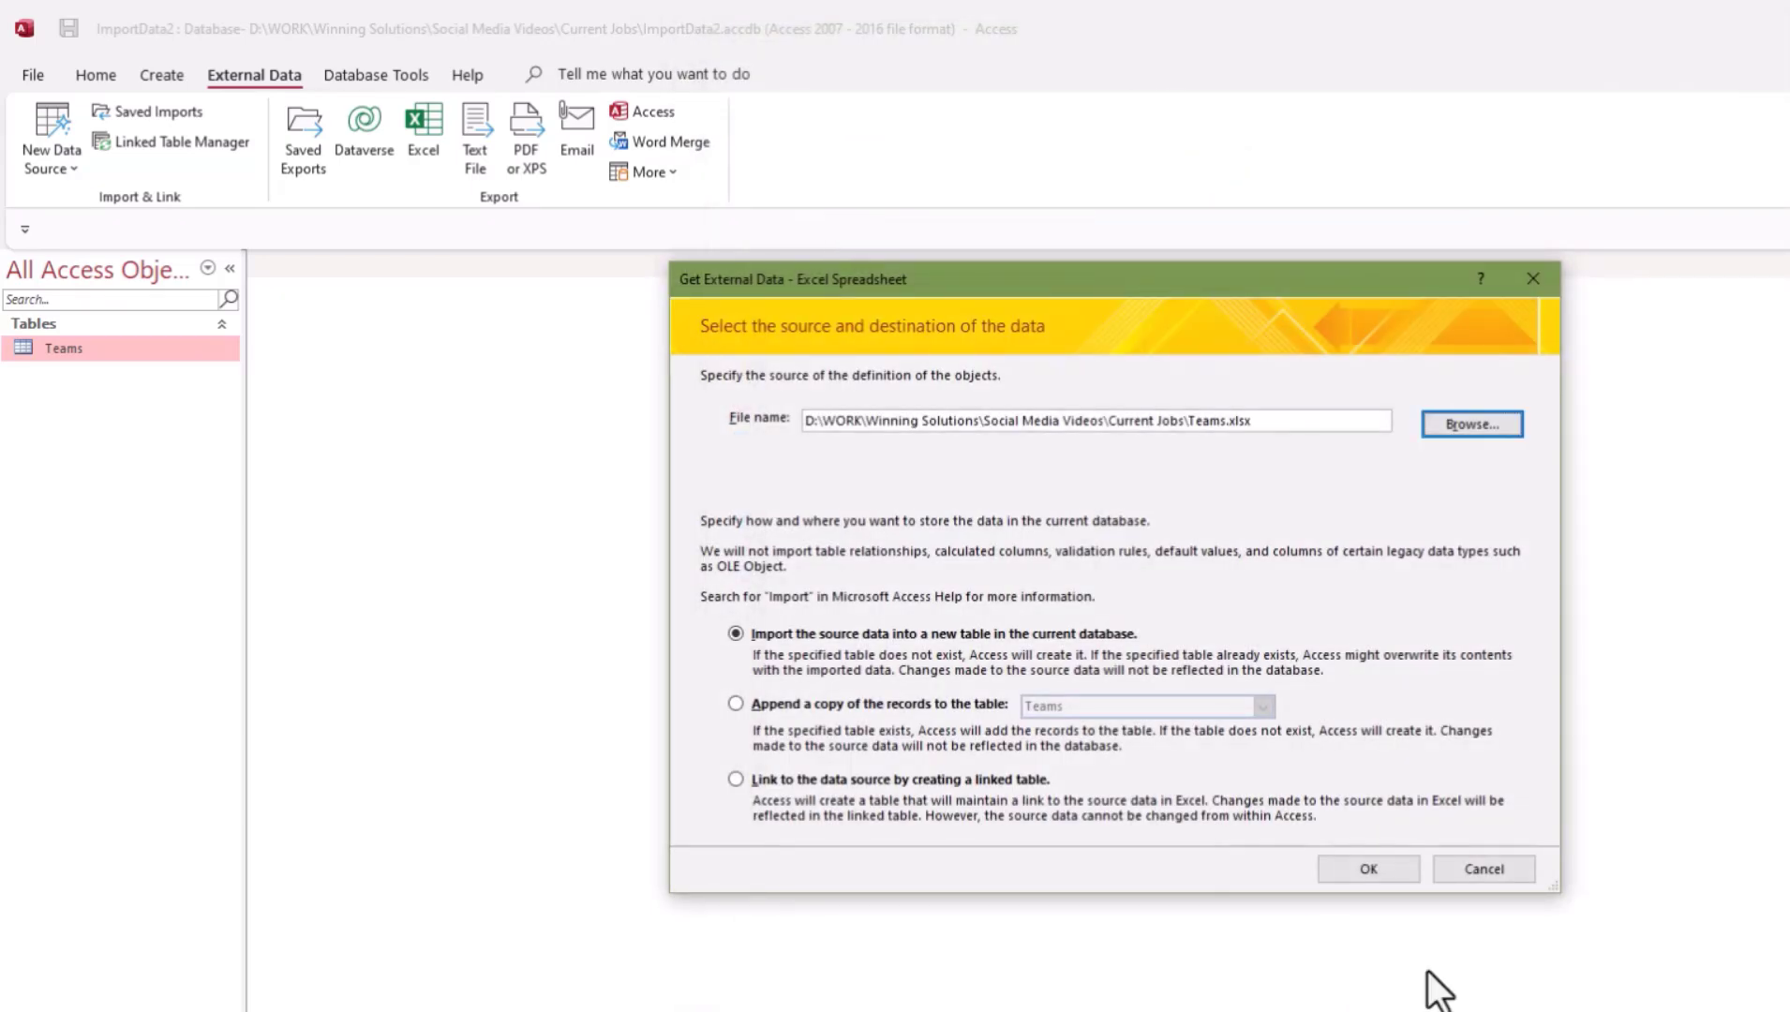
{"action": "left_click", "coordinate": [1361, 861]}
Step: Choose the Players worksheet as the import source, treating its first row as column headings
{"action": "left_click", "coordinate": [924, 313]}
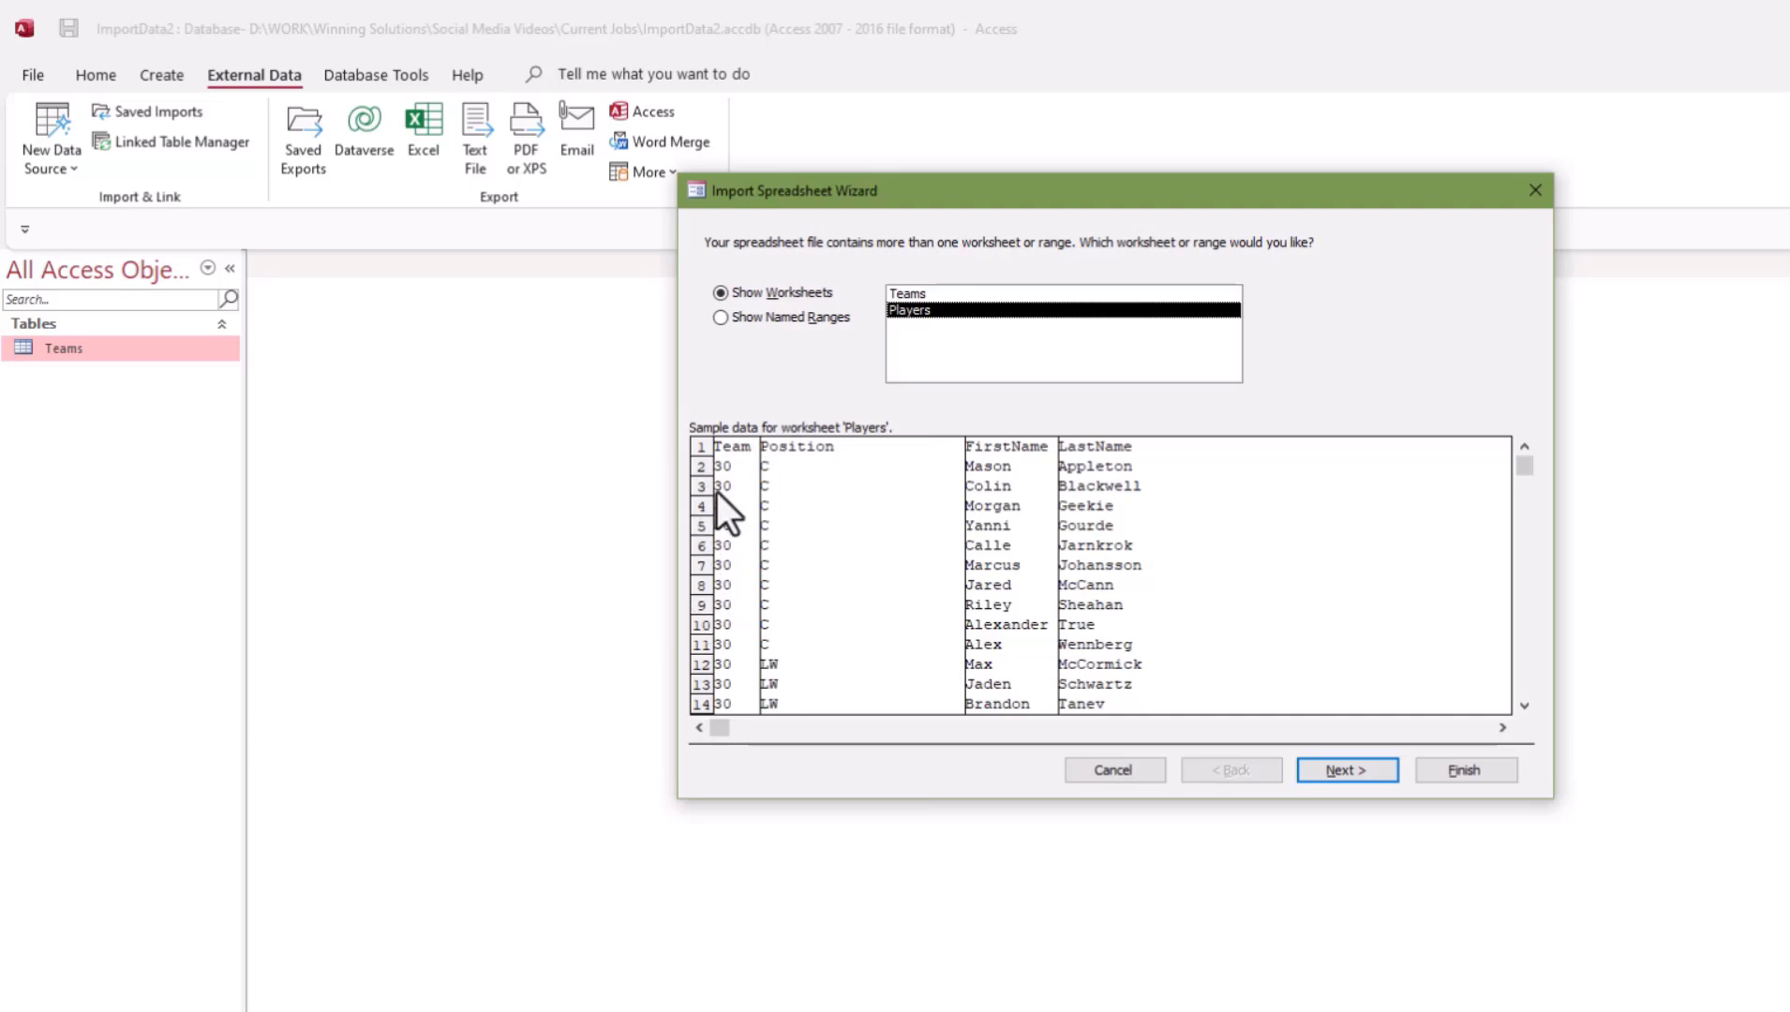
{"action": "left_click", "coordinate": [1369, 778]}
{"action": "left_click", "coordinate": [728, 291]}
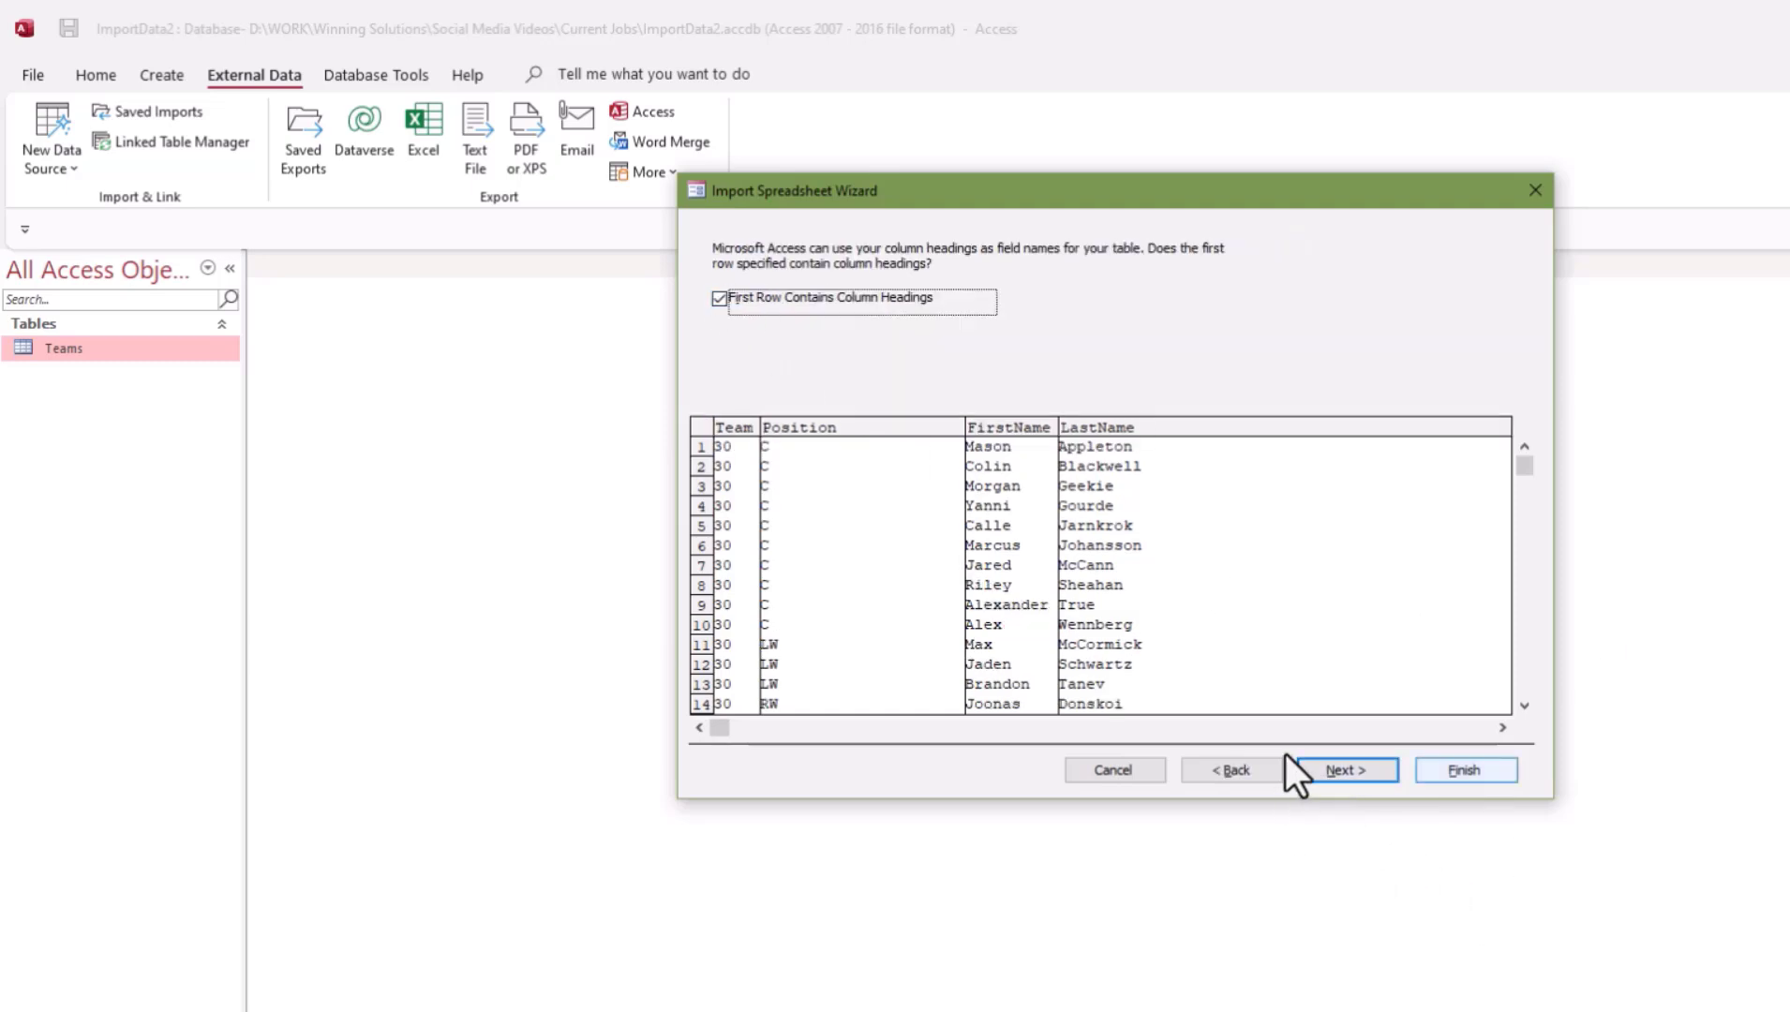
{"action": "left_click", "coordinate": [1305, 767]}
Step: Set the Team field's data type to Integer and check the Position field's options
{"action": "left_click", "coordinate": [1219, 318]}
{"action": "left_click", "coordinate": [1130, 373]}
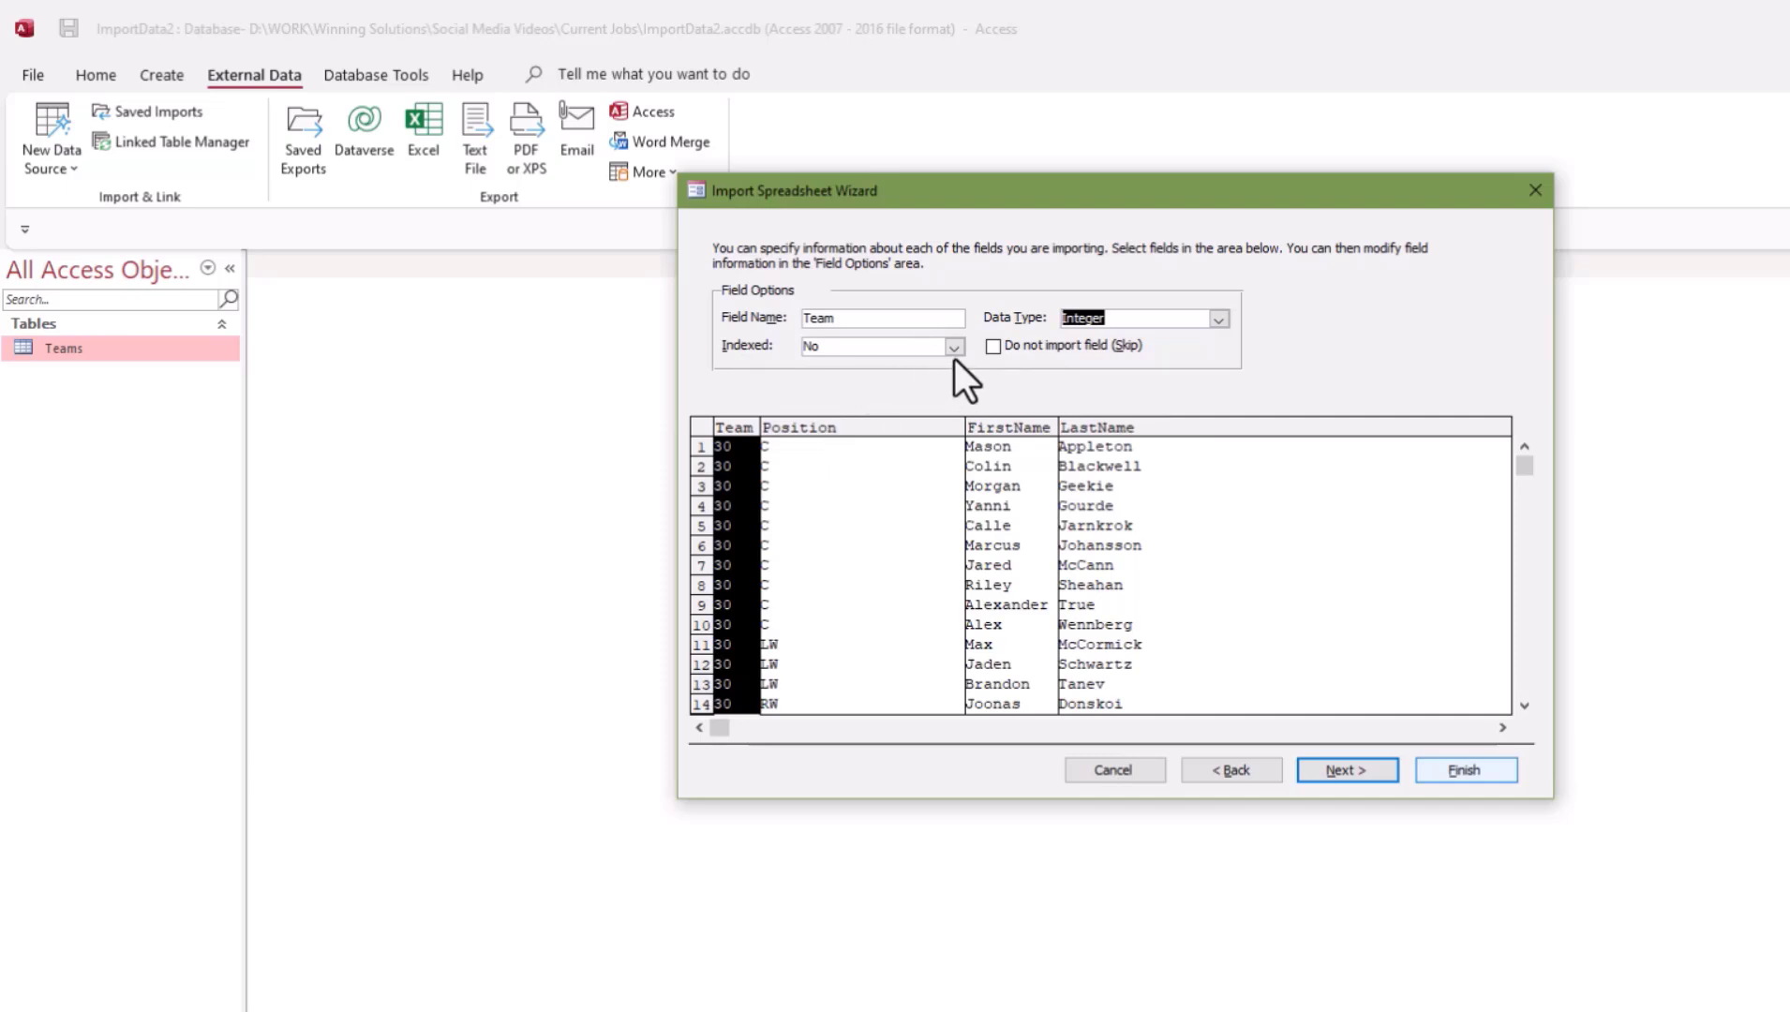
{"action": "left_click", "coordinate": [814, 555]}
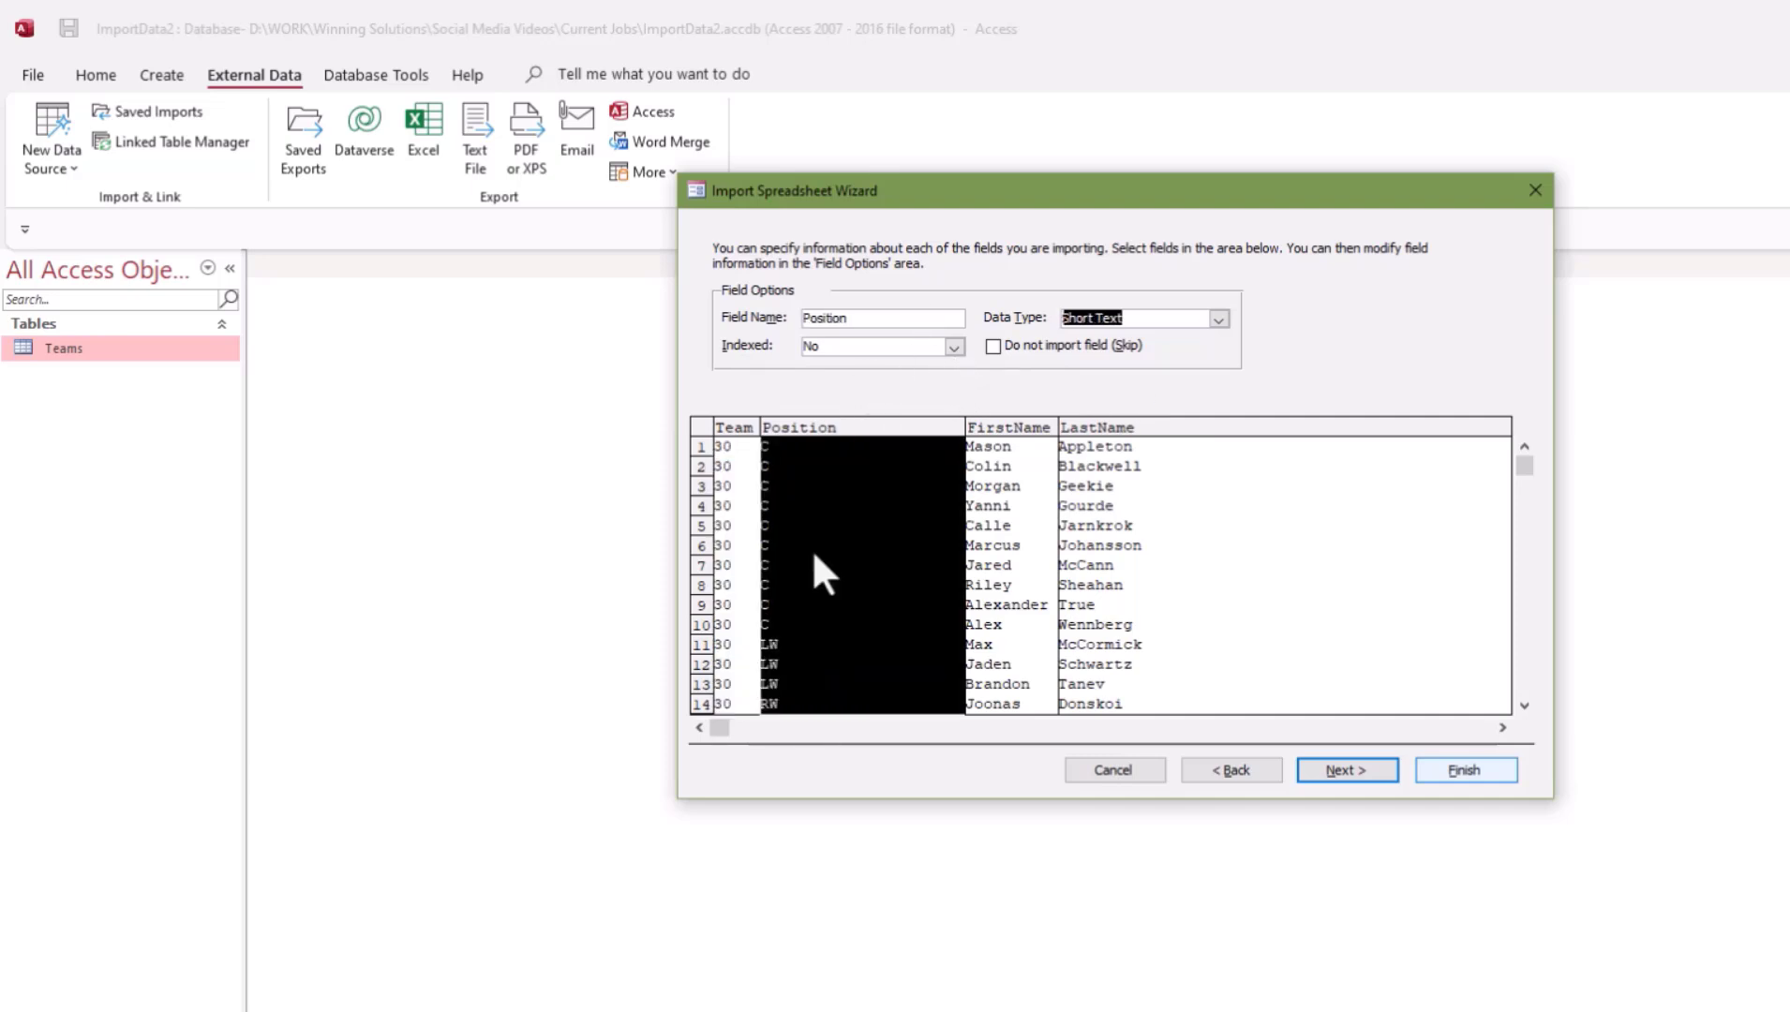
{"action": "left_click", "coordinate": [738, 540]}
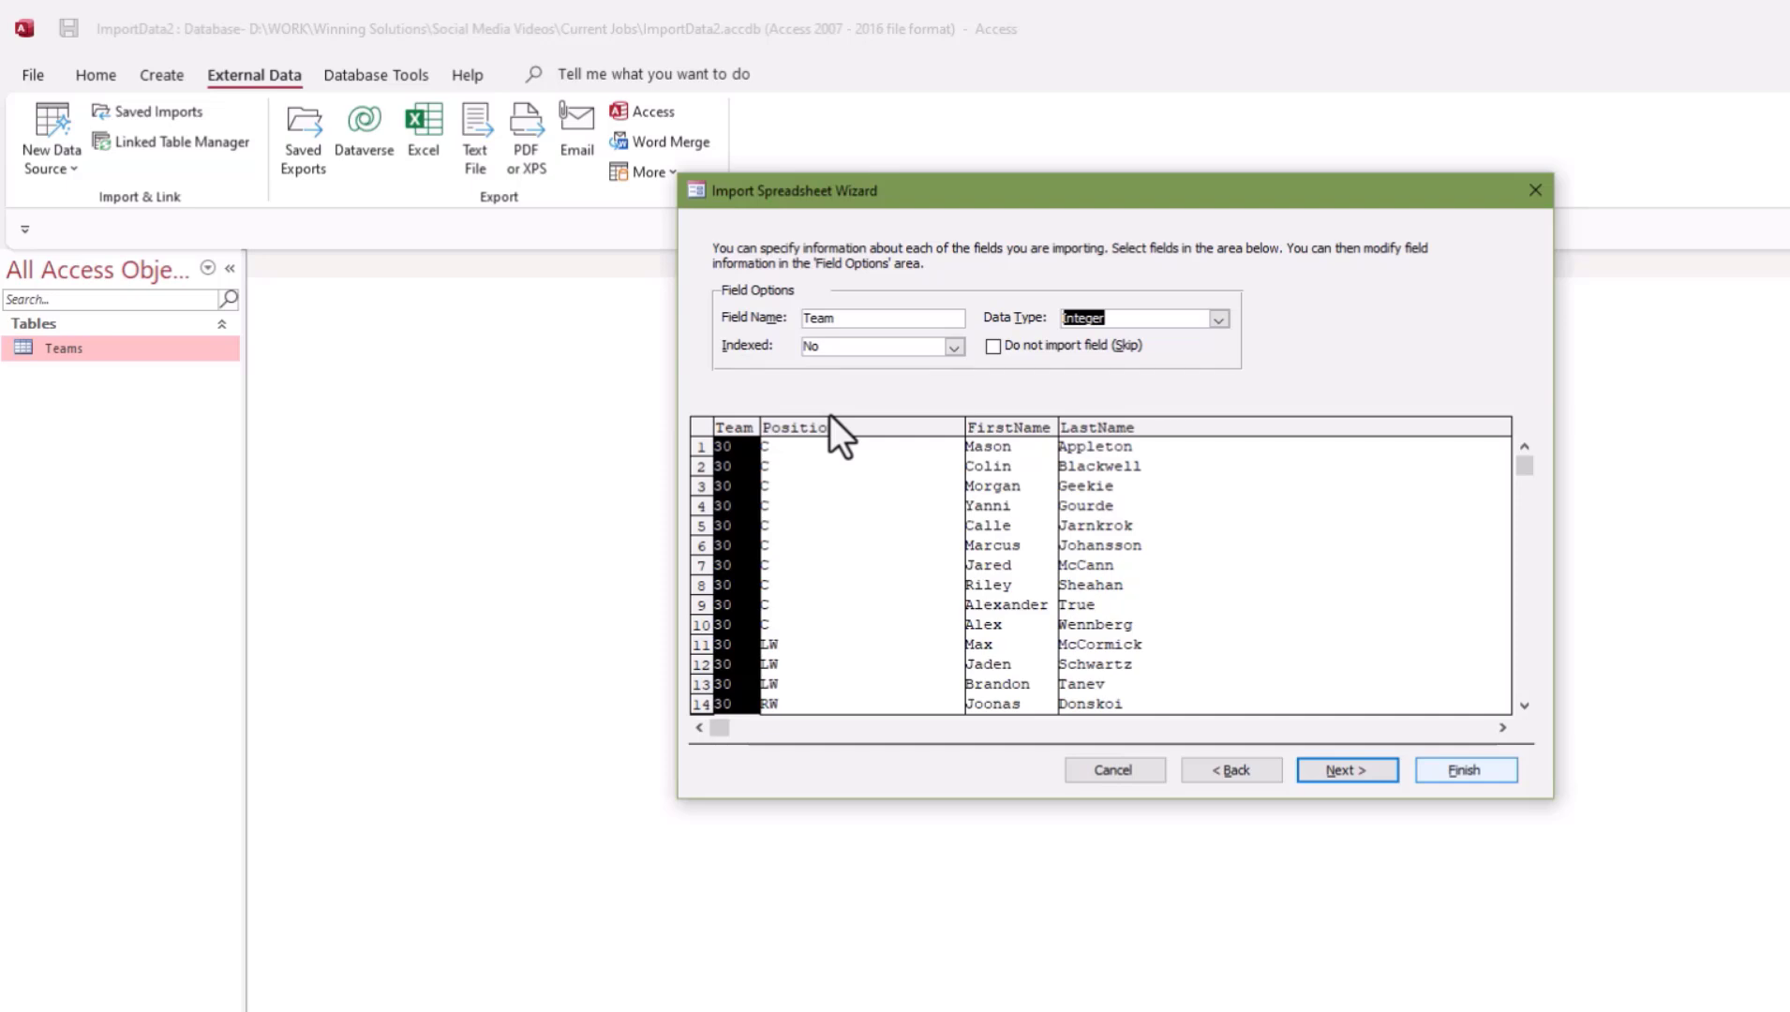
Step: Index the Team field as Yes (Duplicates OK) and finish the import into the Players table with an Access-added primary key
{"action": "left_click", "coordinate": [956, 347]}
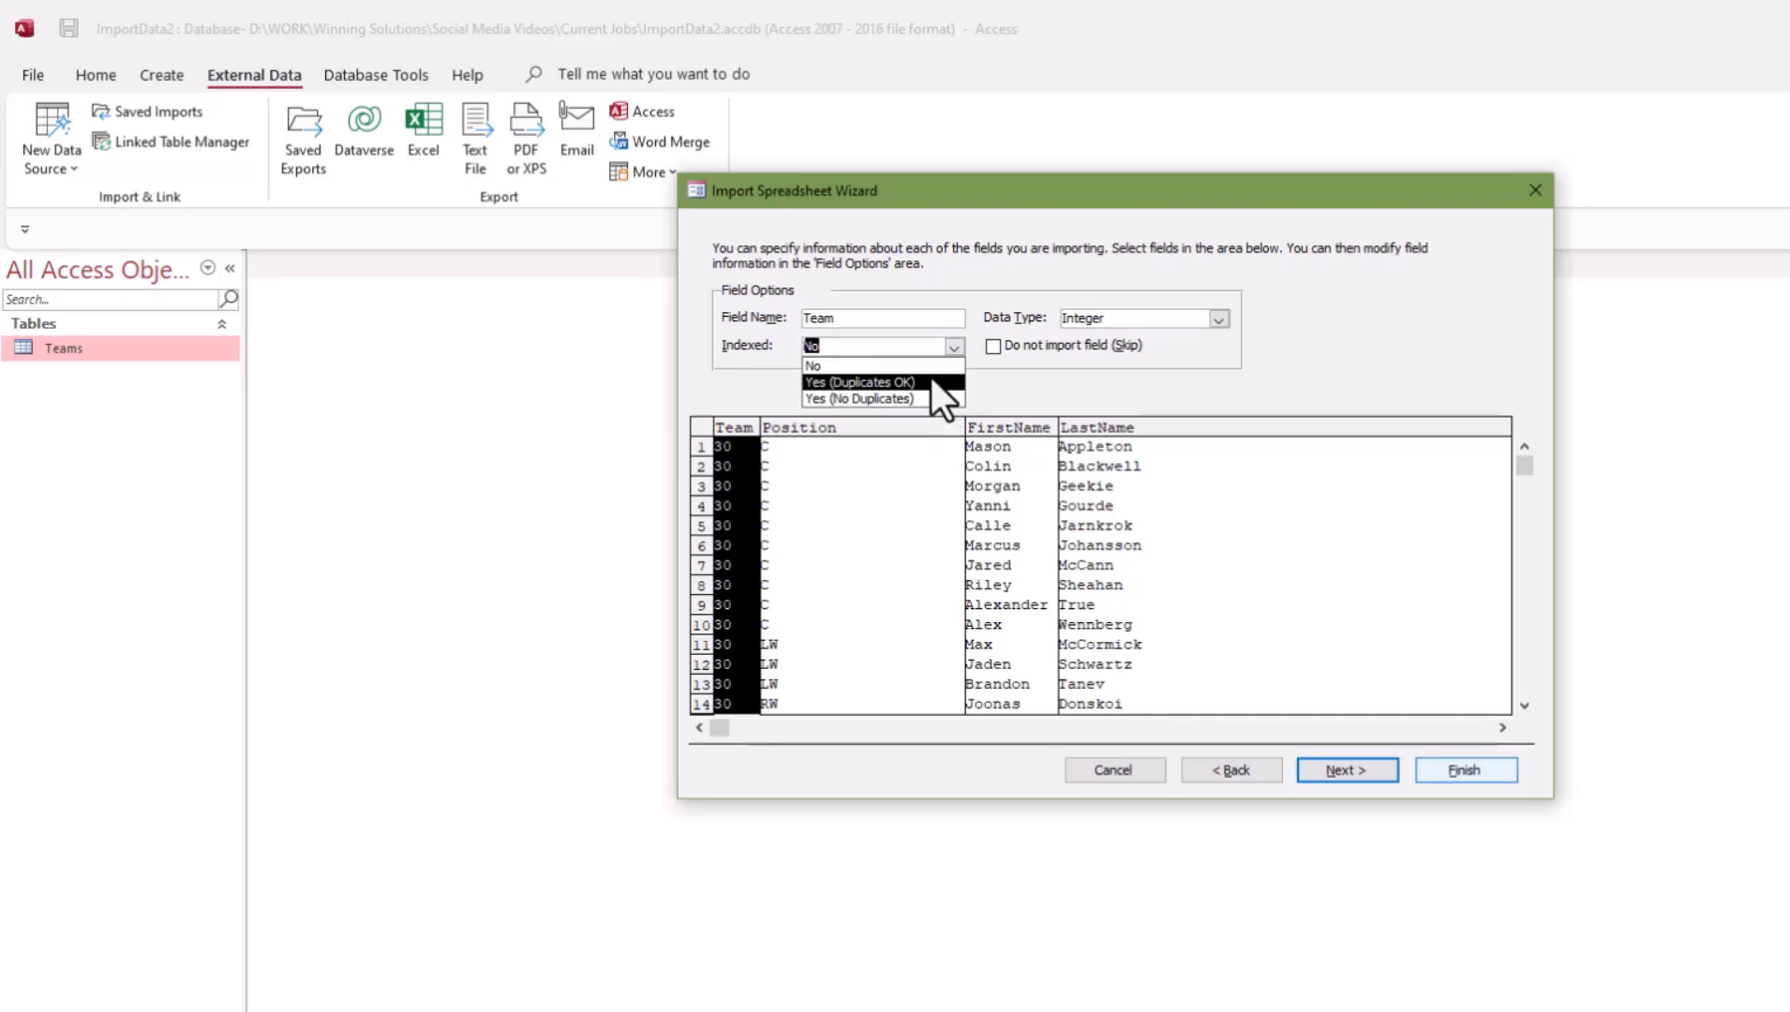
{"action": "left_click", "coordinate": [883, 383]}
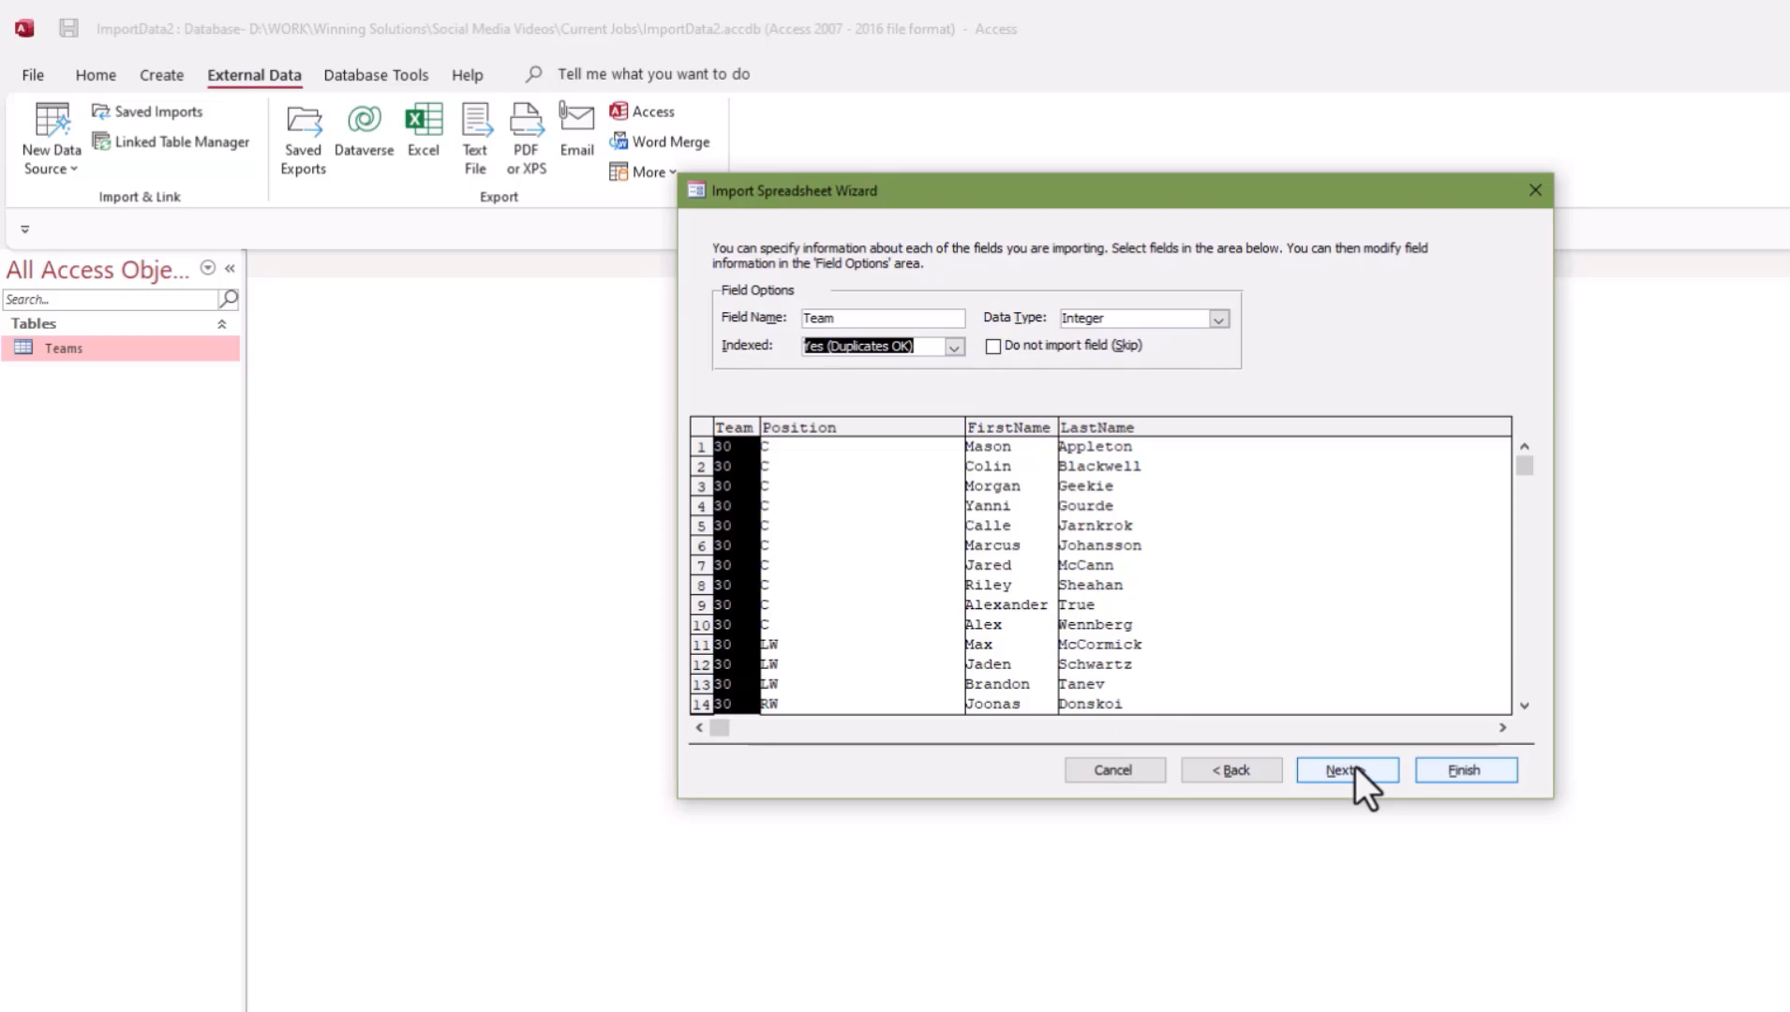
{"action": "left_click", "coordinate": [1350, 770]}
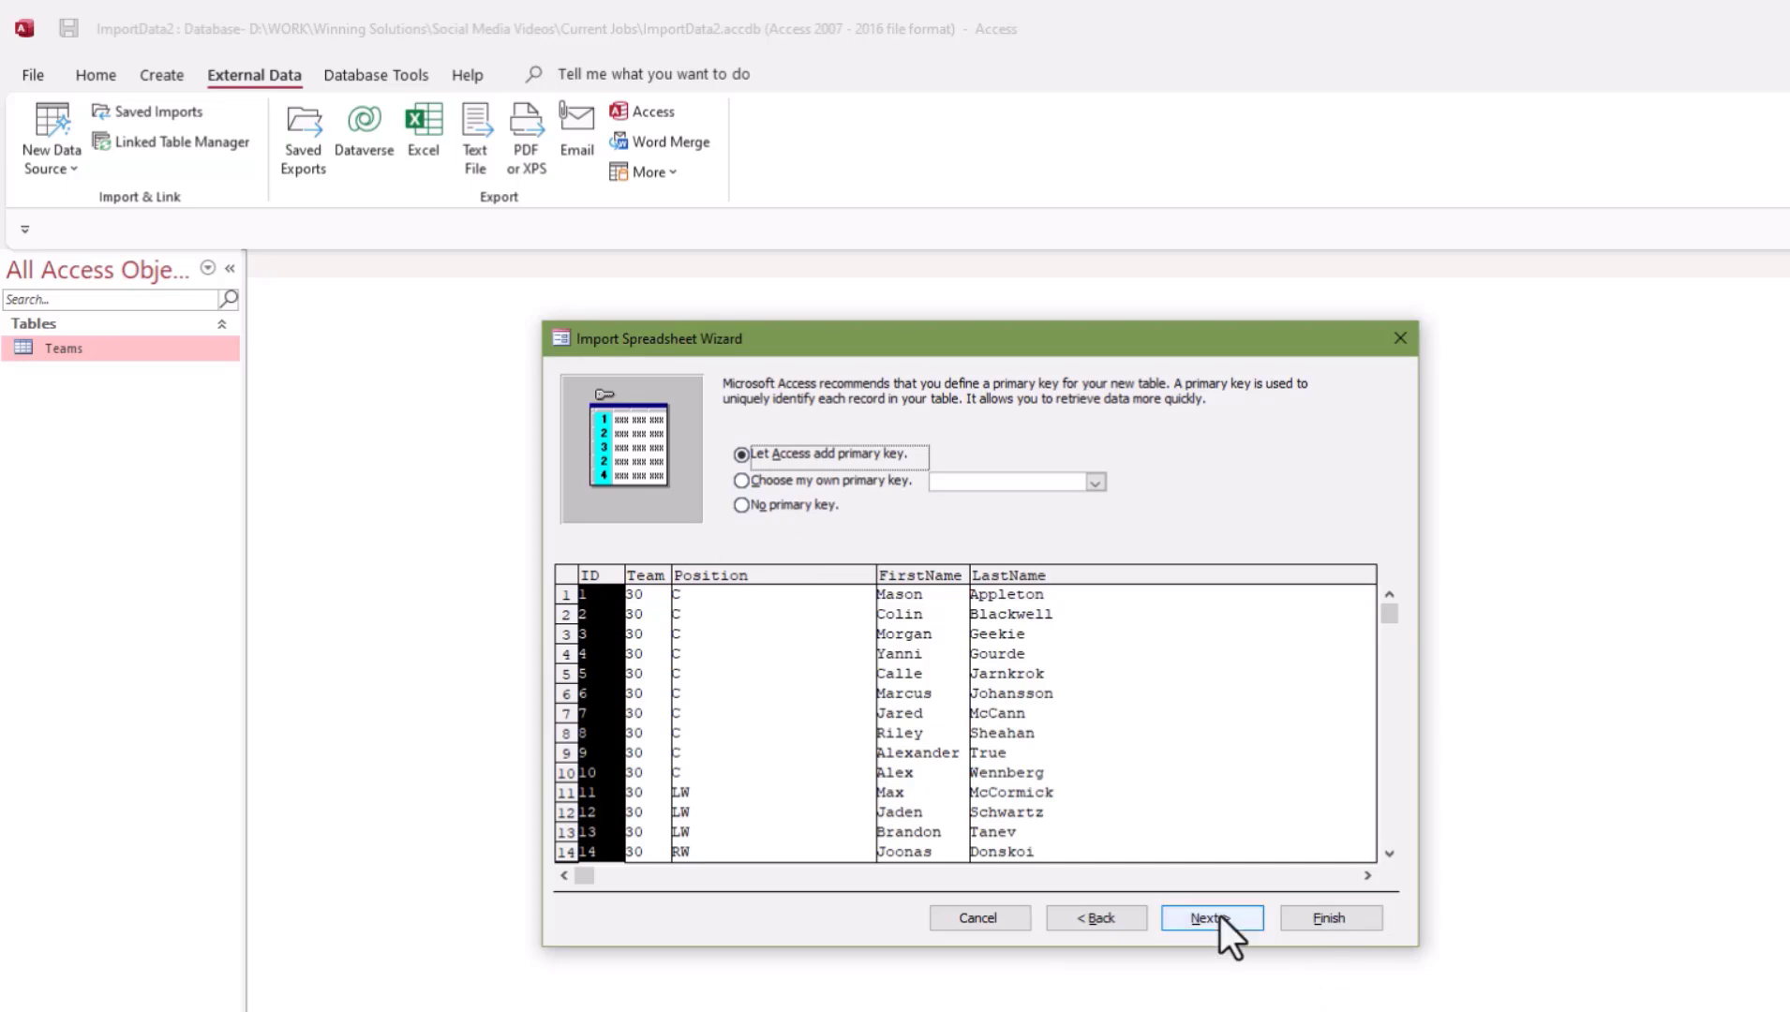
{"action": "left_click", "coordinate": [1197, 922]}
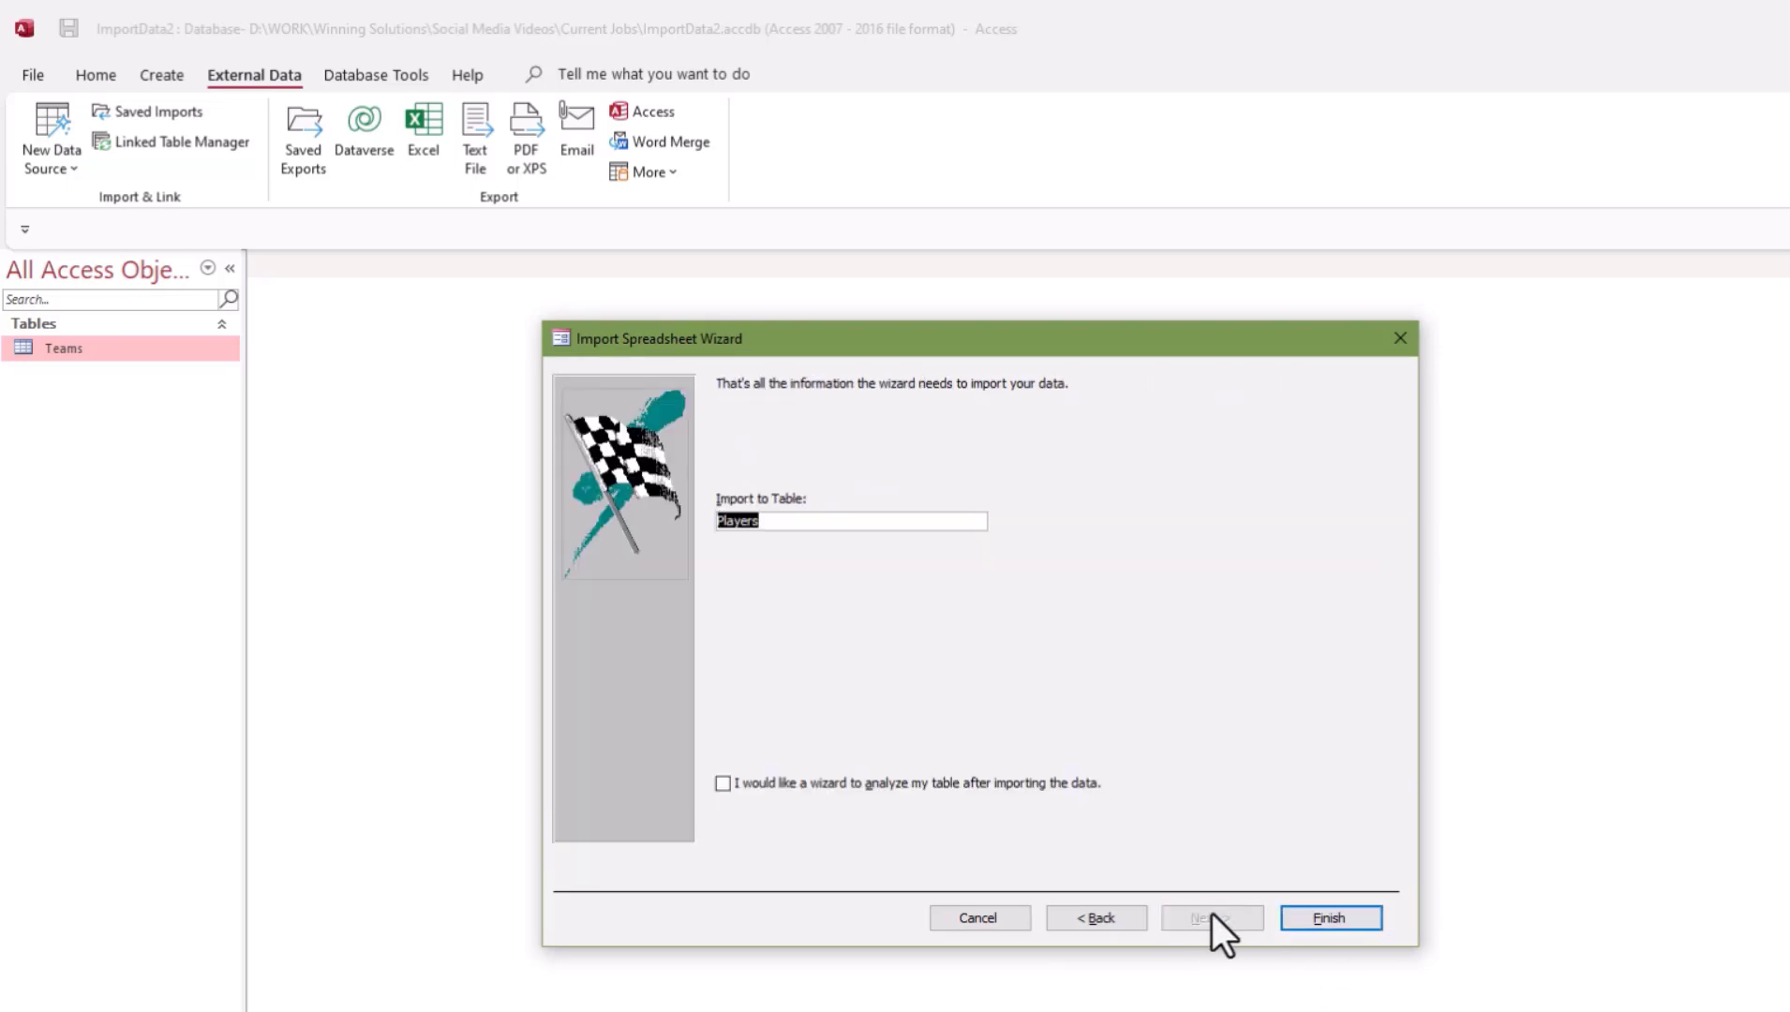
{"action": "left_click", "coordinate": [1328, 919]}
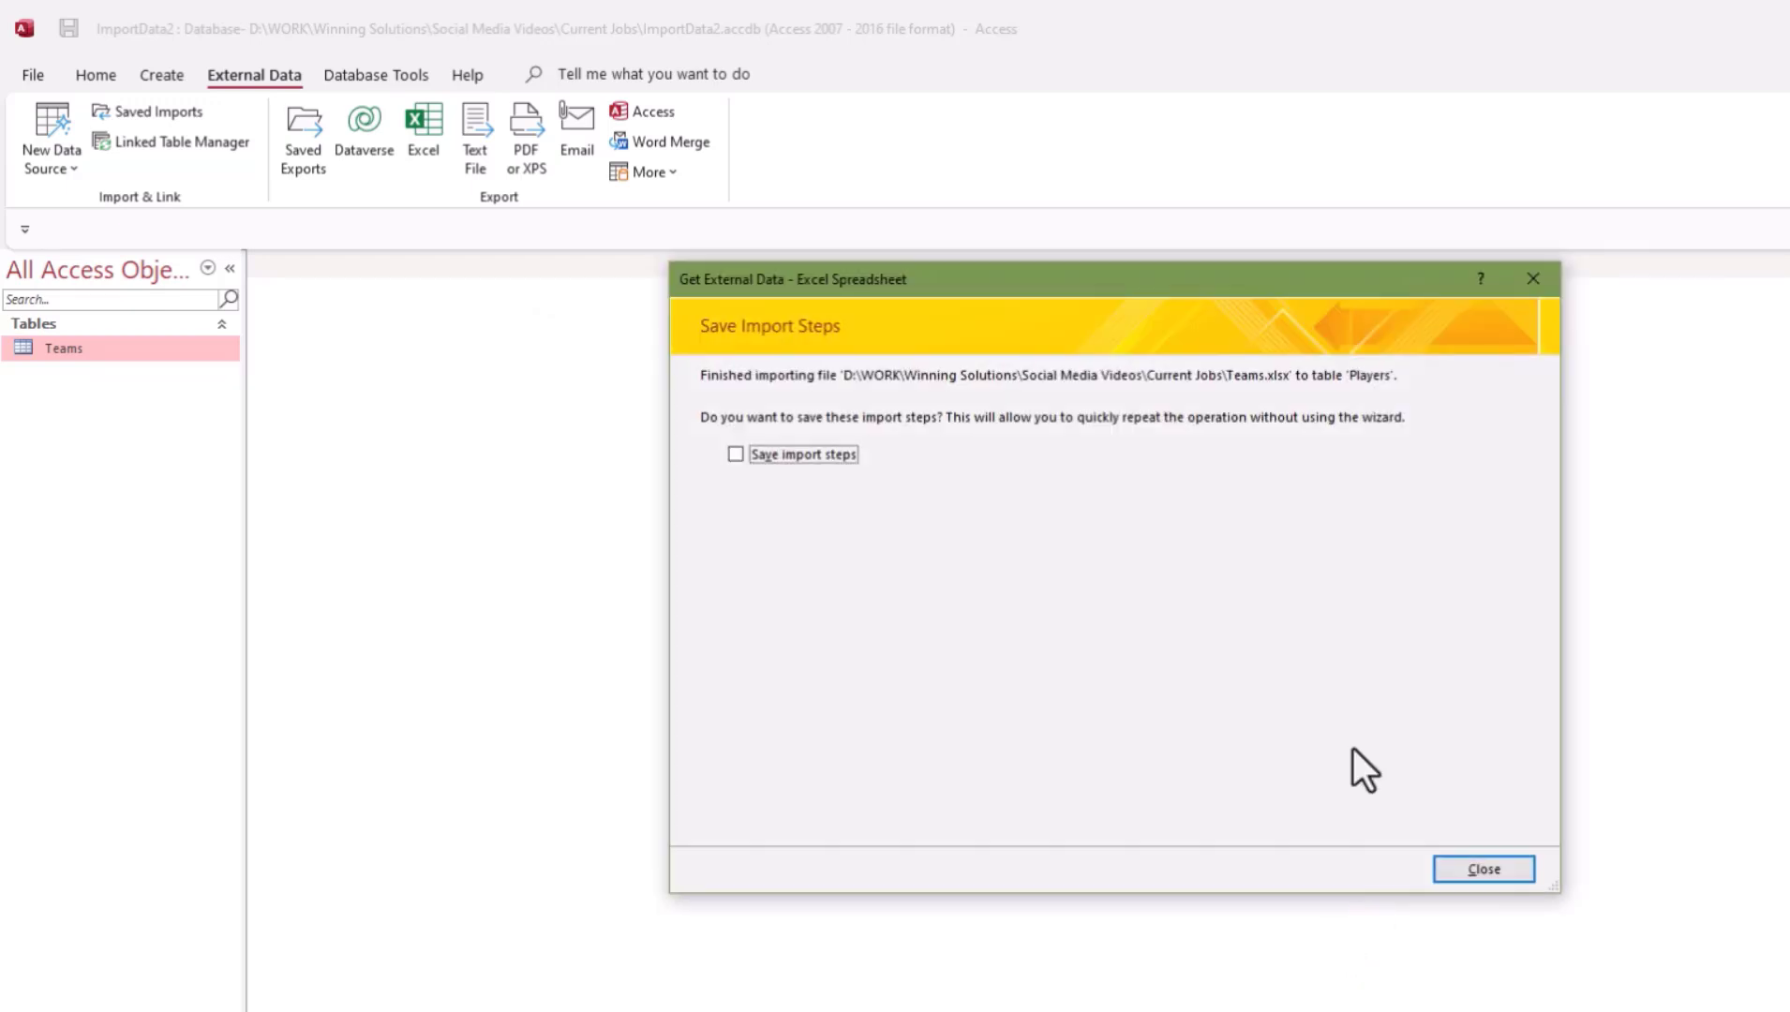
{"action": "left_click", "coordinate": [1484, 870]}
Step: Rename the Players table's ID field to PlayerID in Design View, save the table and switch to its datasheet
{"action": "left_click", "coordinate": [91, 343]}
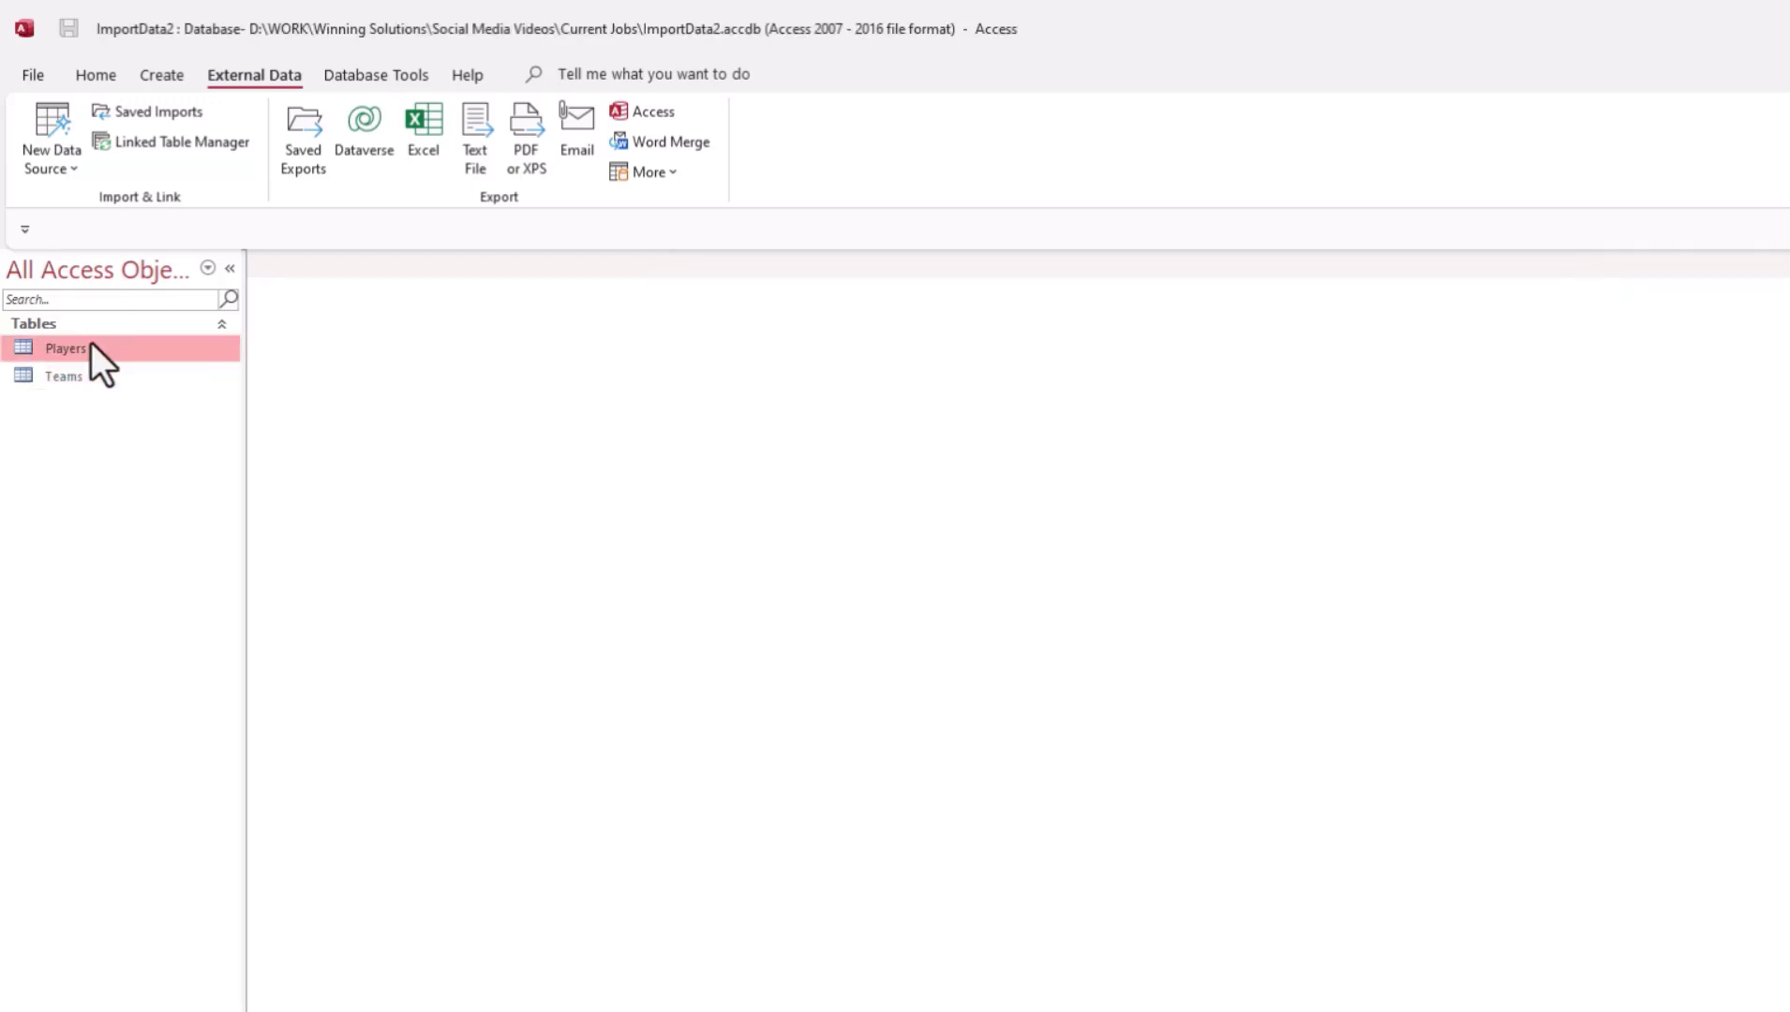
{"action": "right_click", "coordinate": [91, 343]}
{"action": "left_click", "coordinate": [114, 402]}
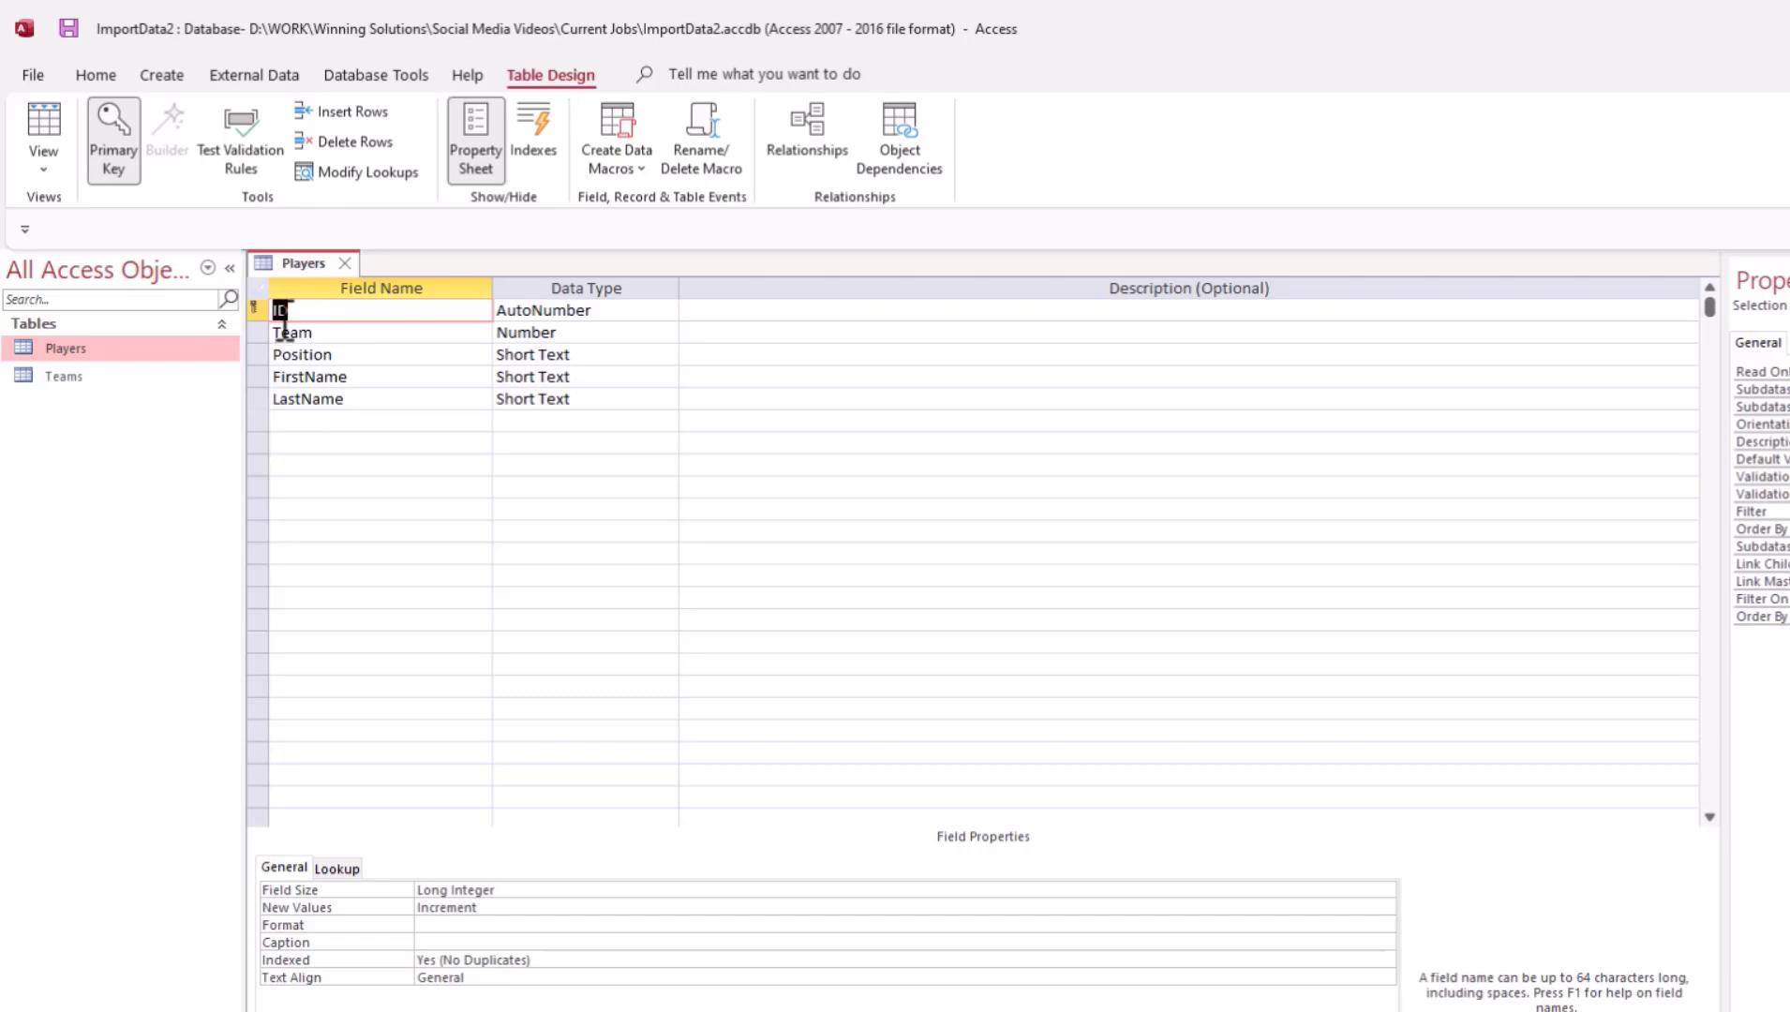
{"action": "left_click", "coordinate": [279, 310]}
{"action": "type", "text": "Player"}
{"action": "key", "text": "Tab"}
{"action": "left_click", "coordinate": [691, 553]}
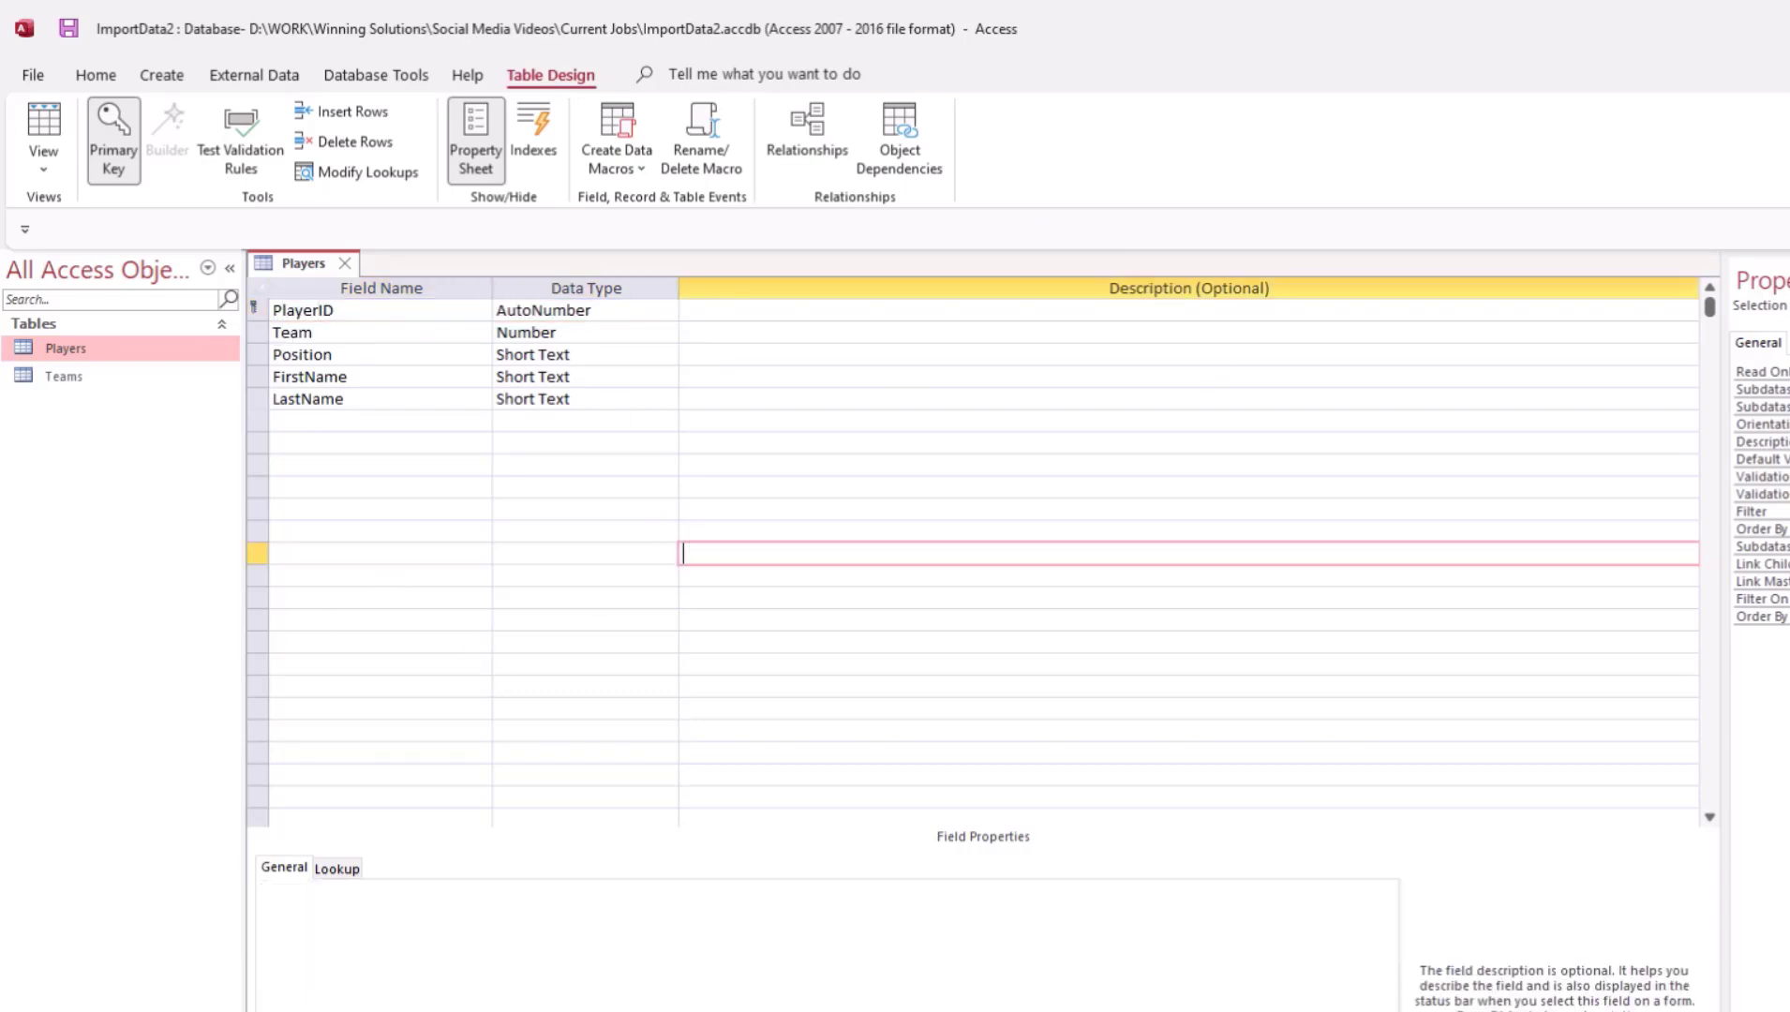
{"action": "left_click", "coordinate": [53, 126]}
{"action": "left_click", "coordinate": [1097, 664]}
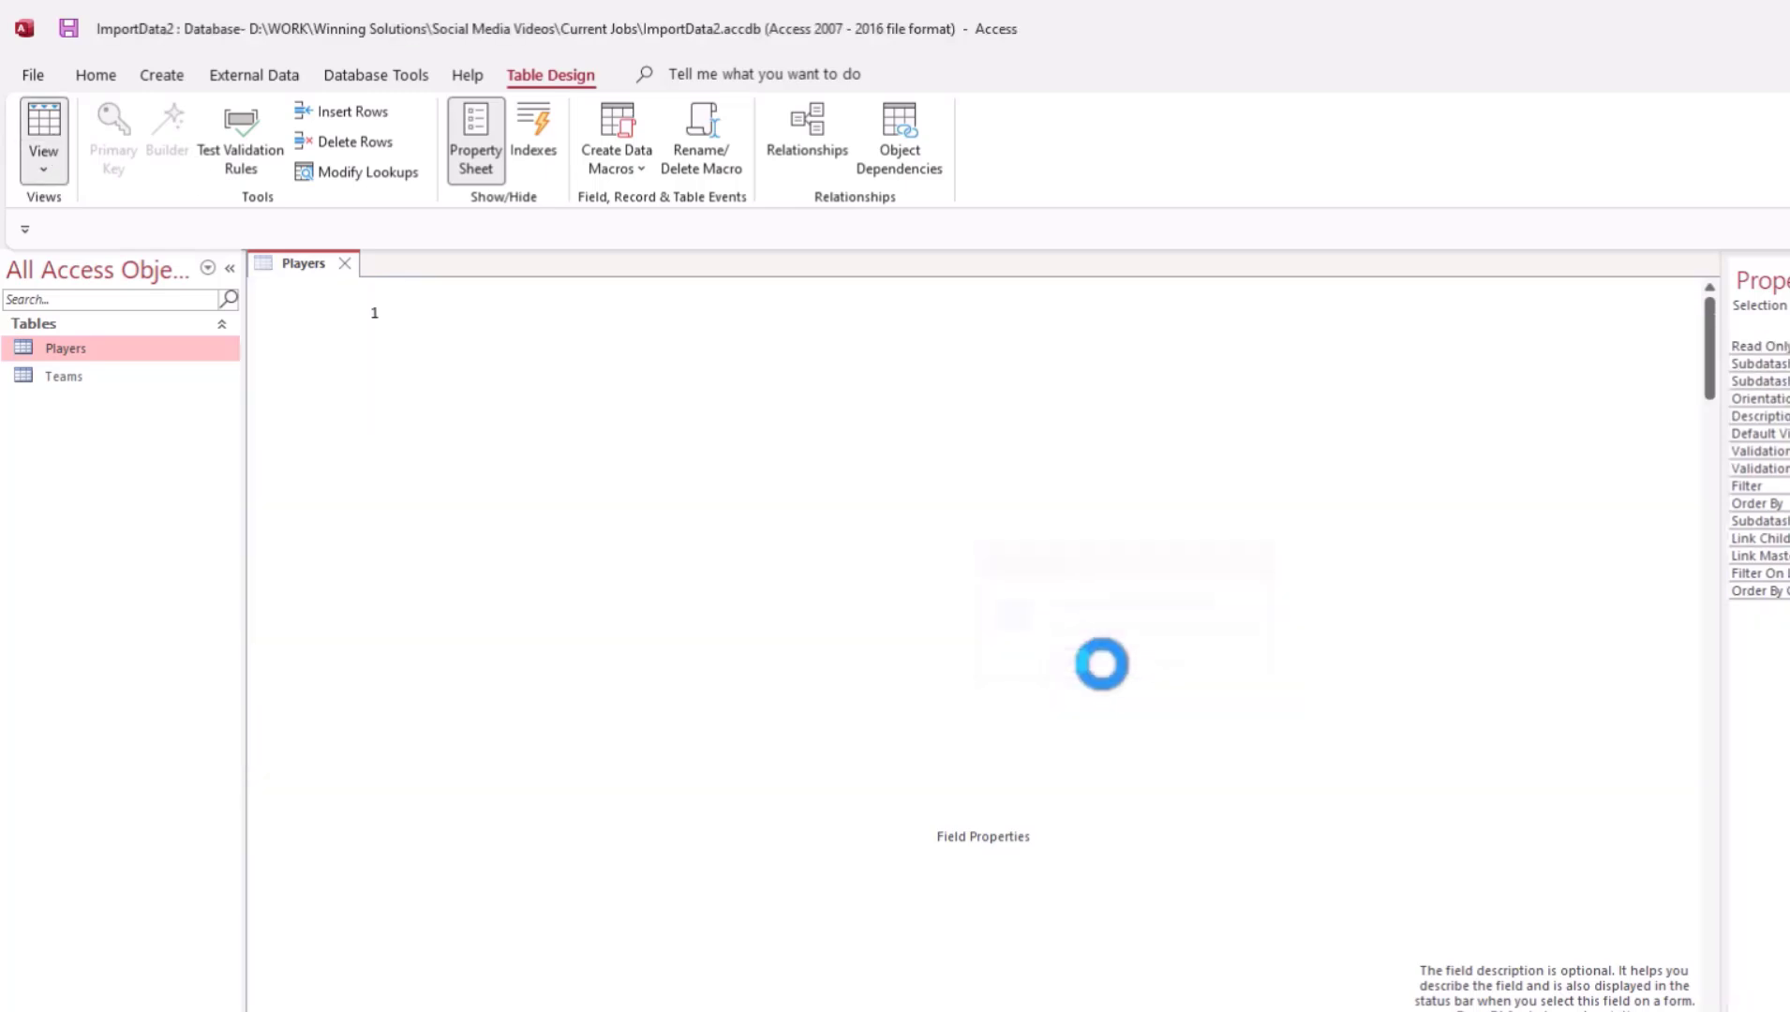
Step: Start a new Players record with Team 15 and undo the entry
{"action": "left_click", "coordinate": [470, 872]}
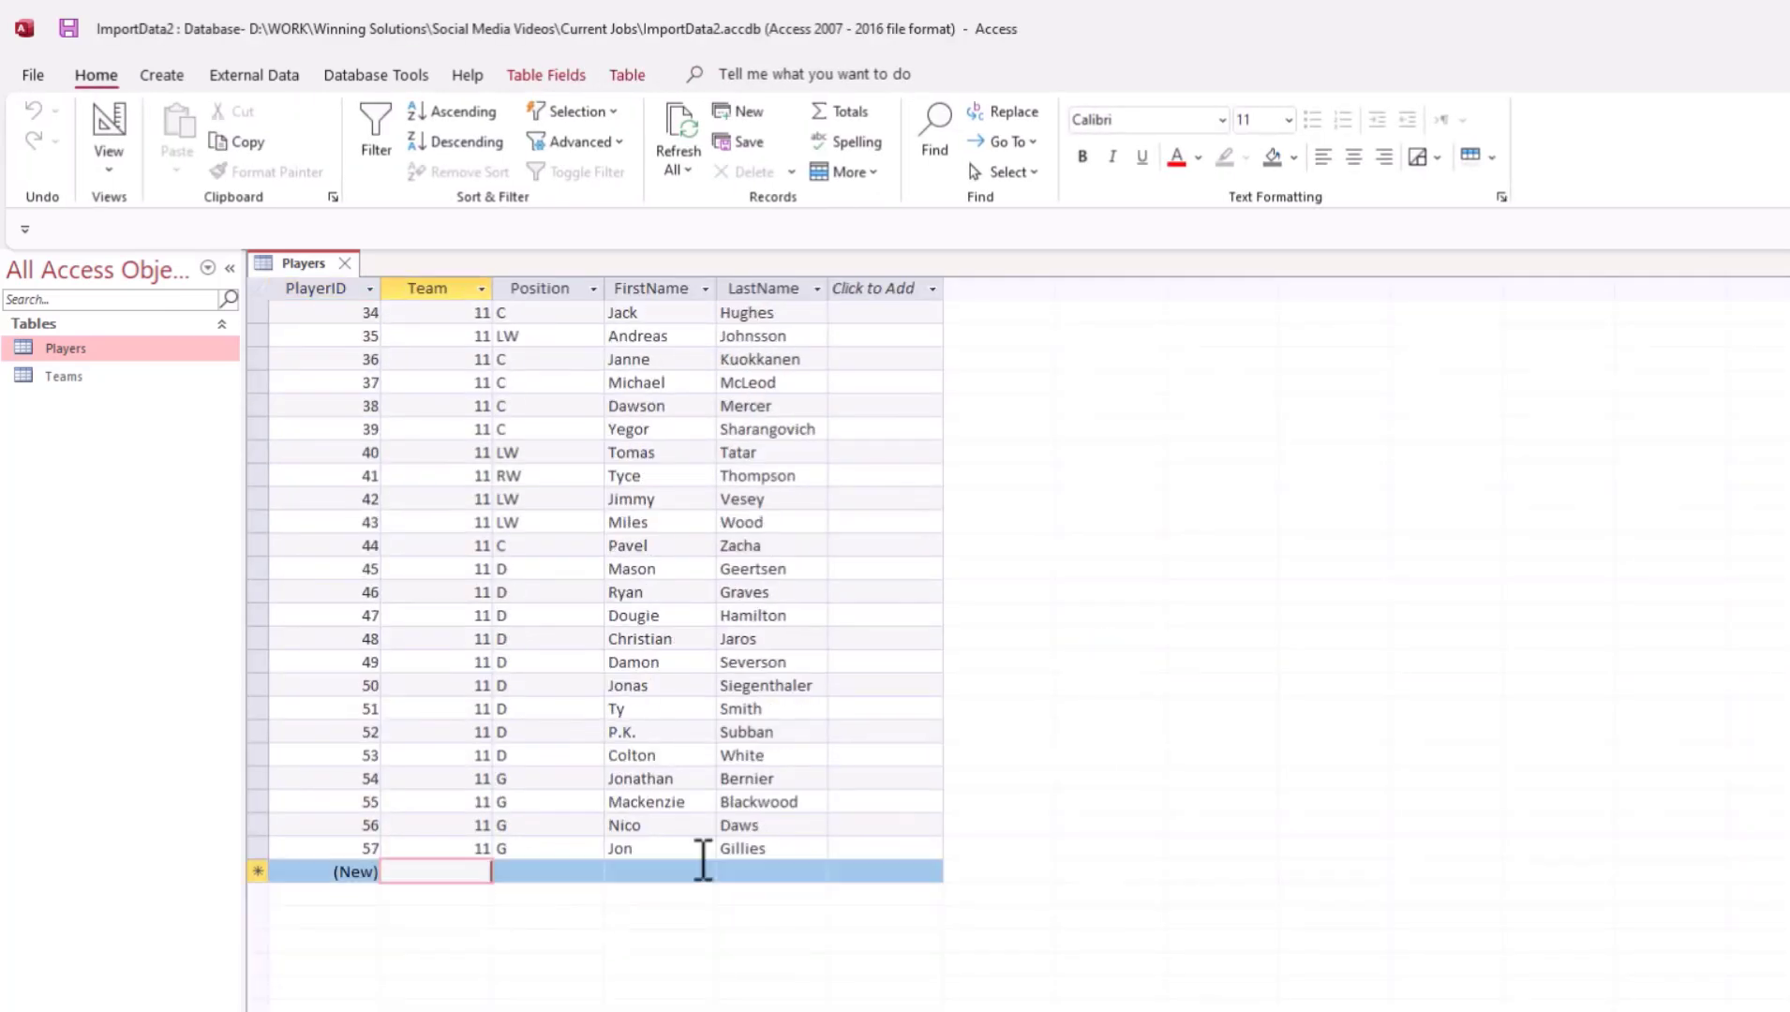
{"action": "type", "text": "15"}
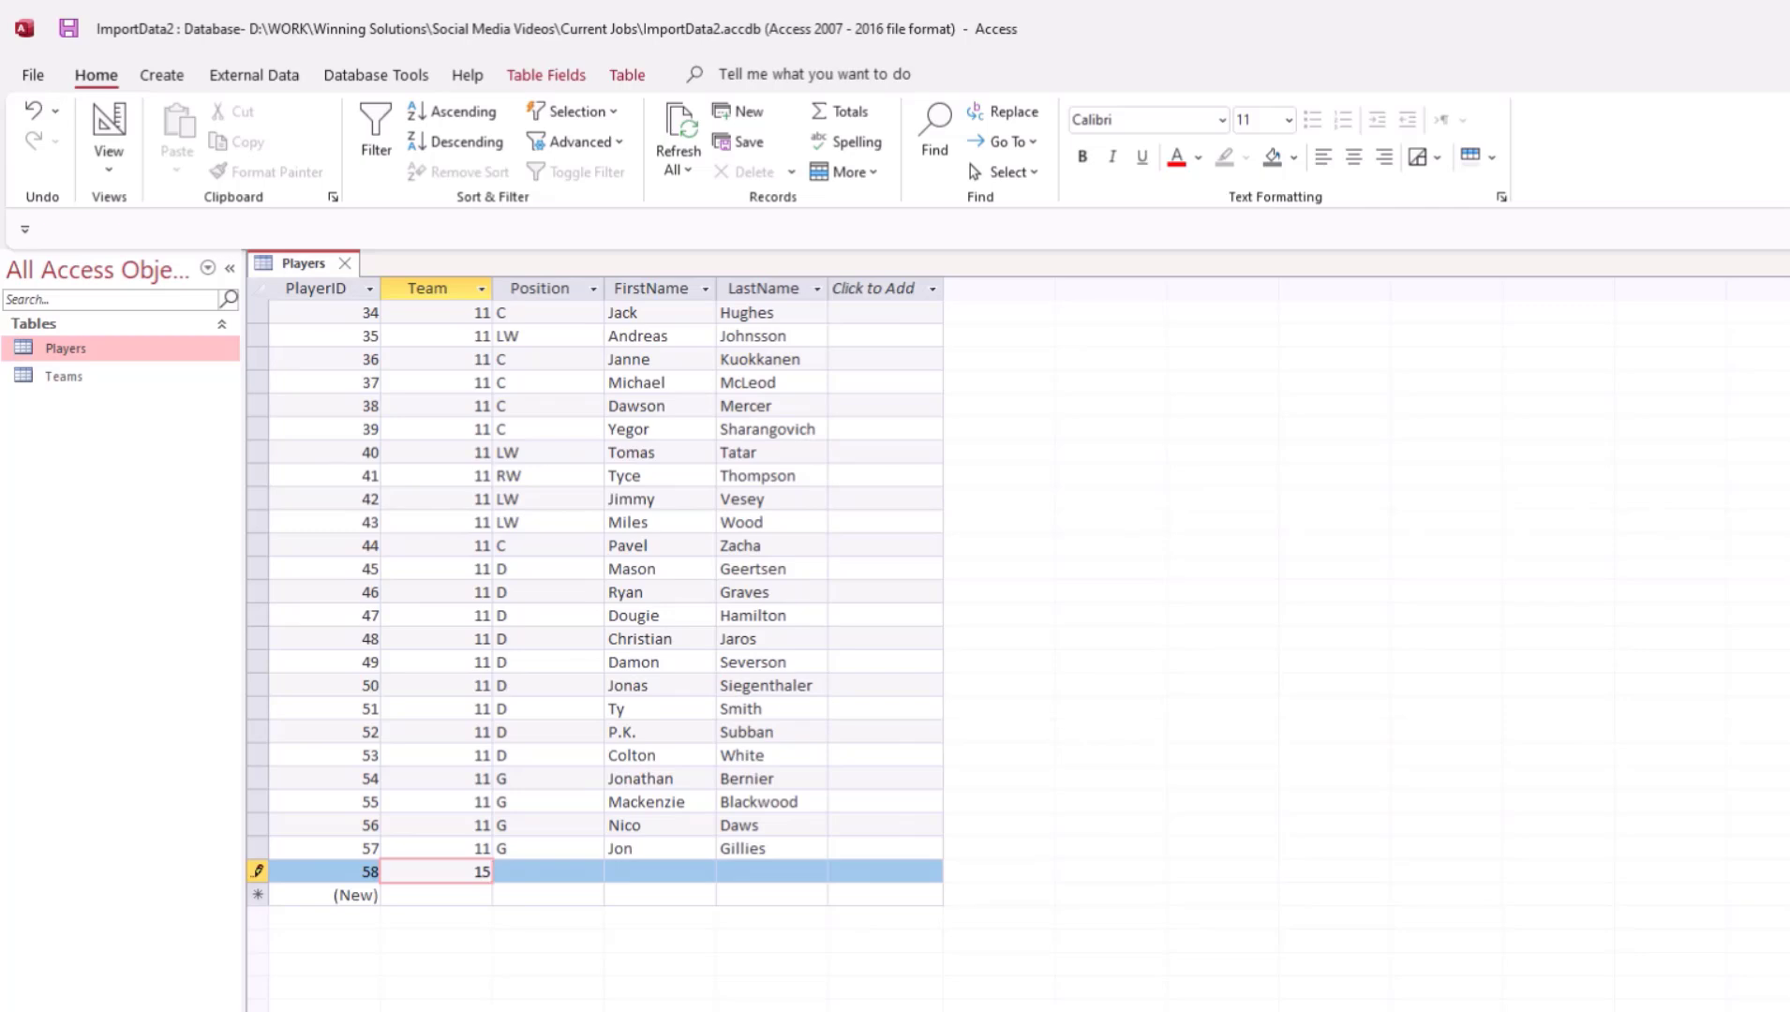
{"action": "left_click", "coordinate": [356, 895]}
{"action": "key", "text": "ctrl+z"}
{"action": "key", "text": "Return"}
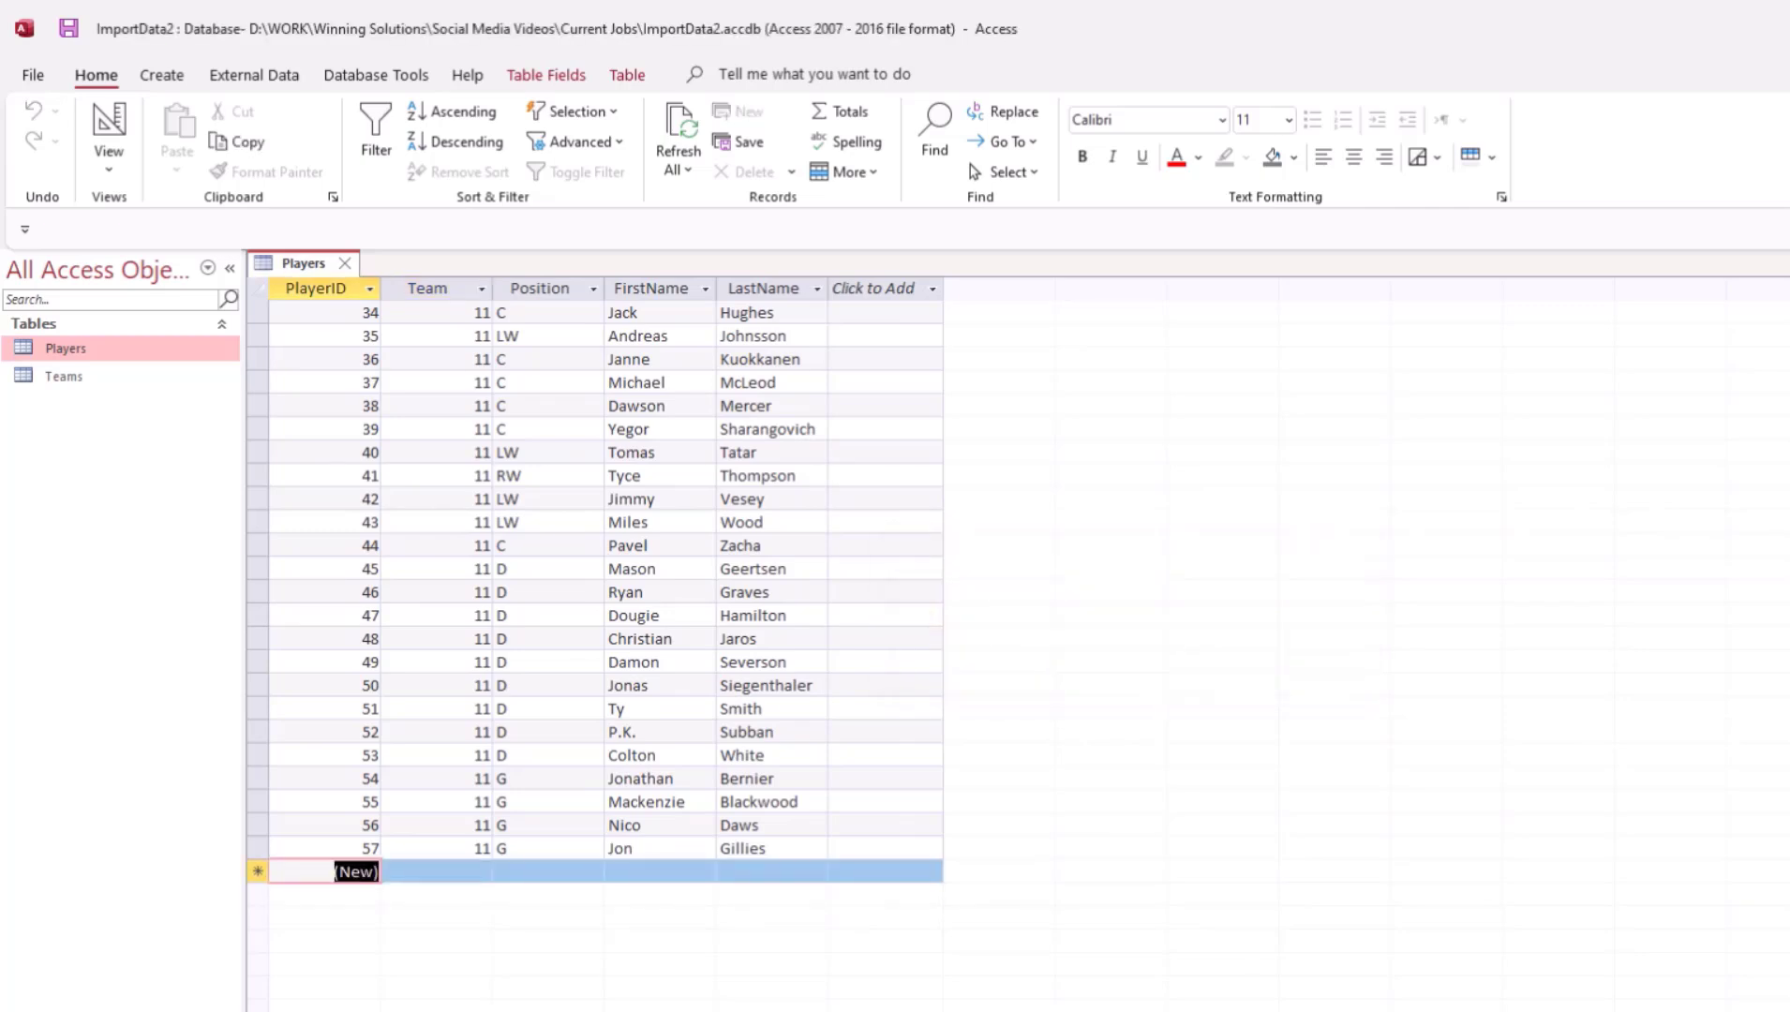
Step: Add a test record with Team 19 to the Players table and delete that record
{"action": "key", "text": "Tab"}
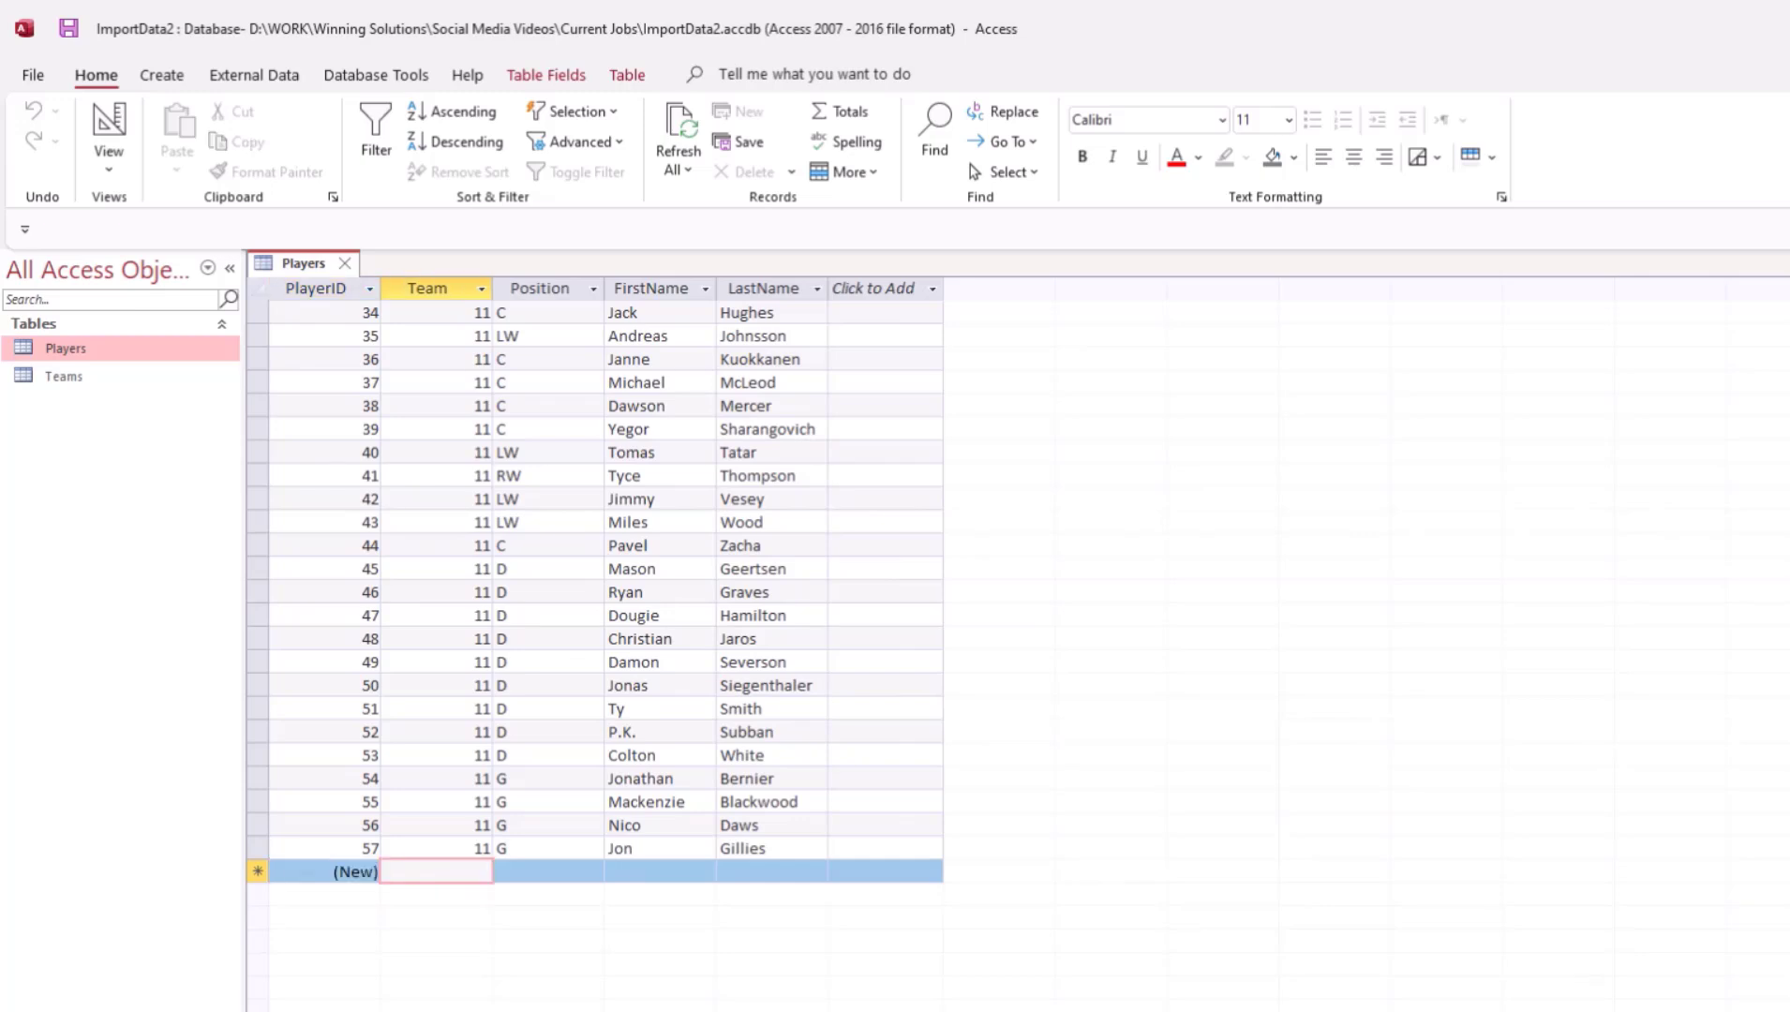
{"action": "type", "text": "19"}
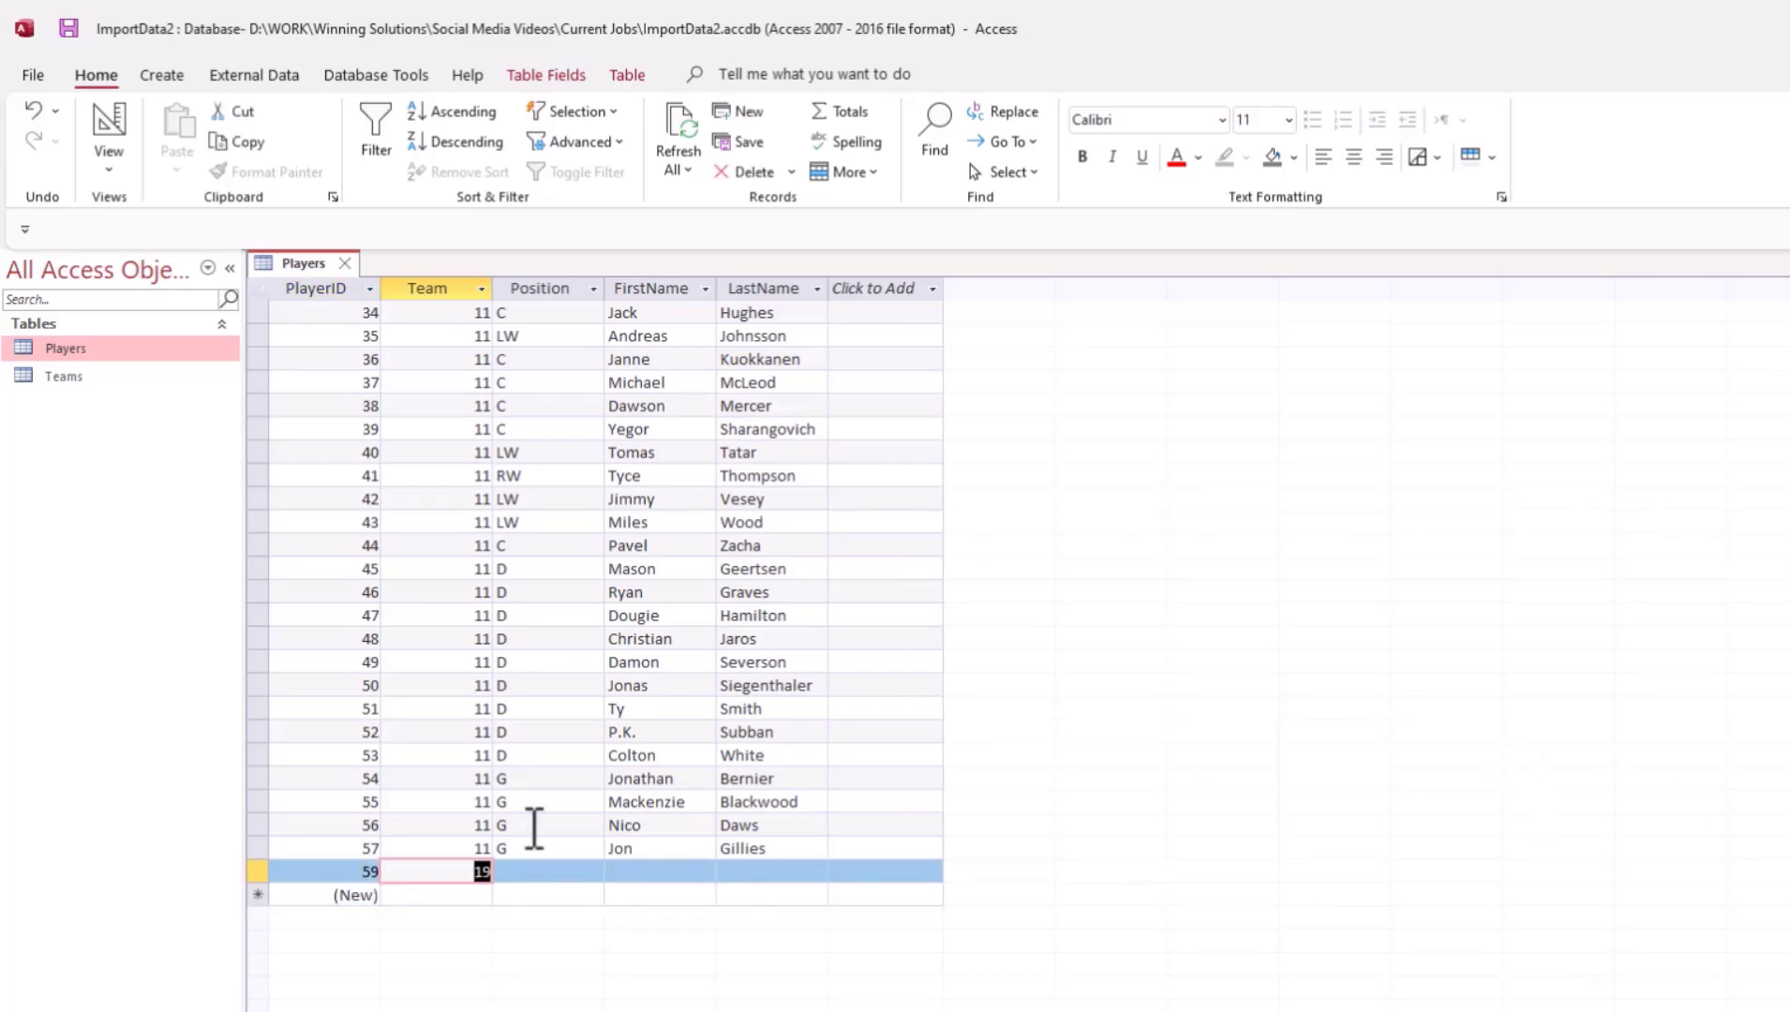
{"action": "right_click", "coordinate": [261, 872]}
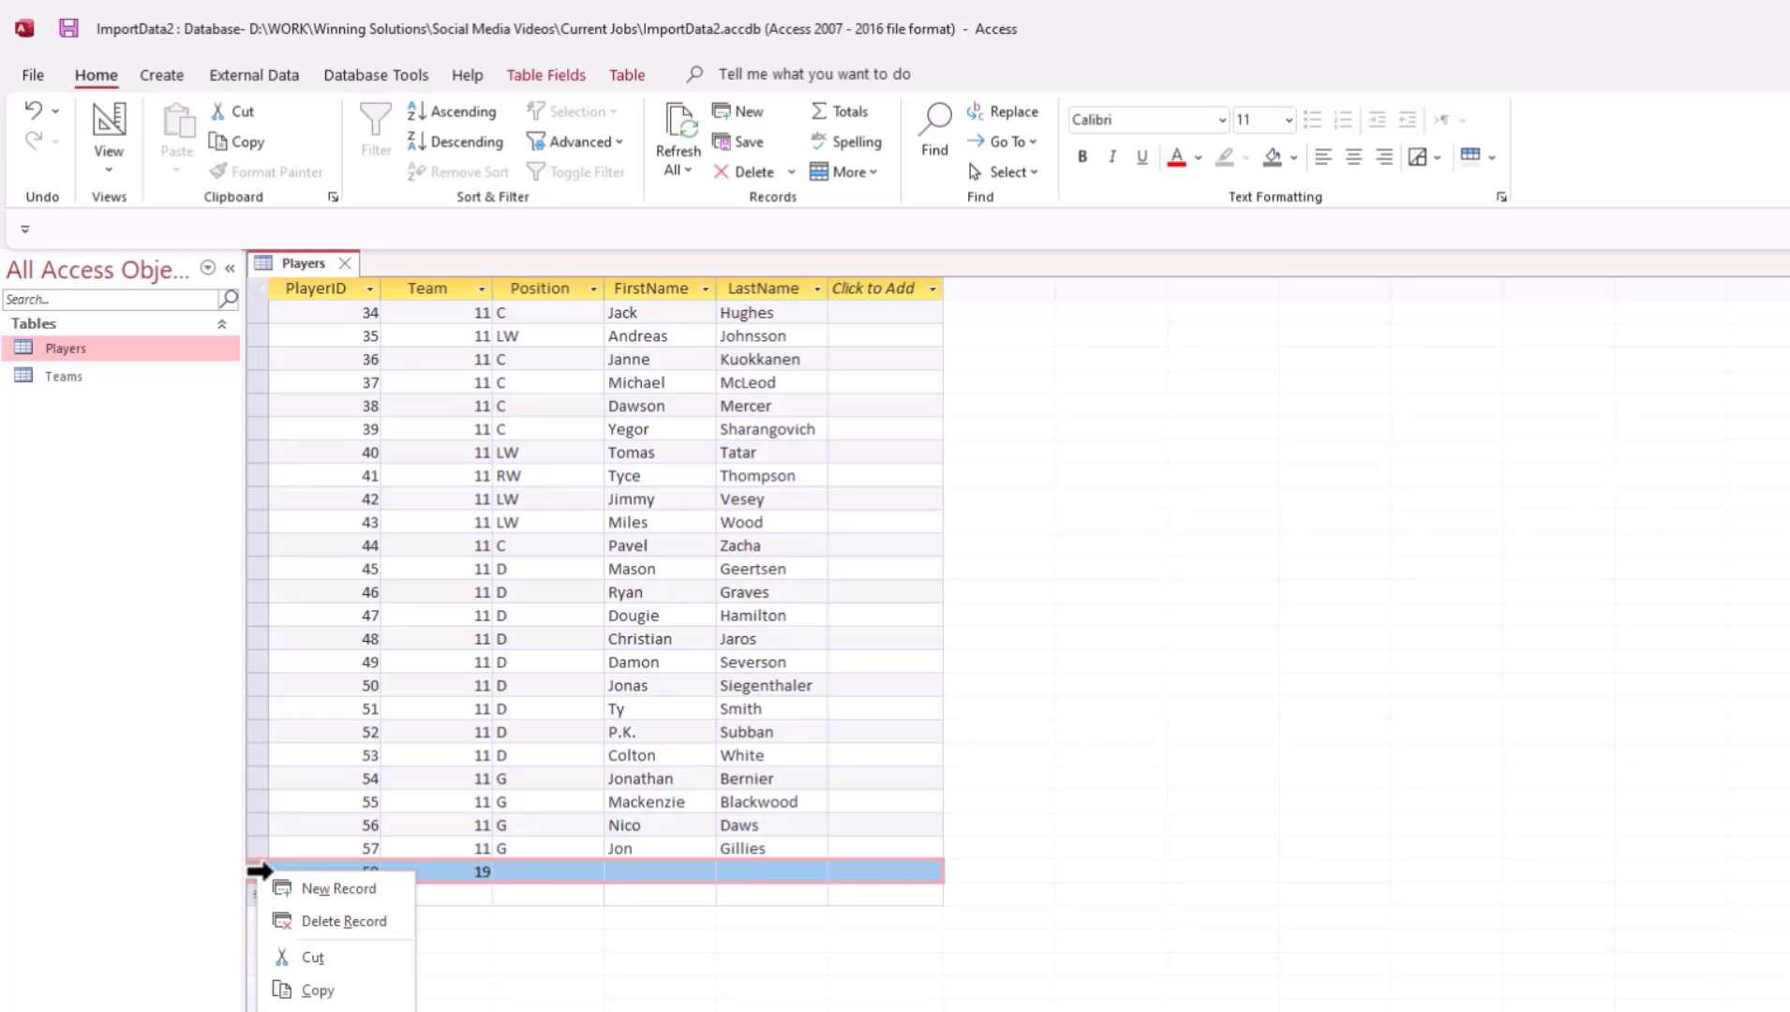
{"action": "left_click", "coordinate": [325, 928]}
{"action": "left_click", "coordinate": [1092, 670]}
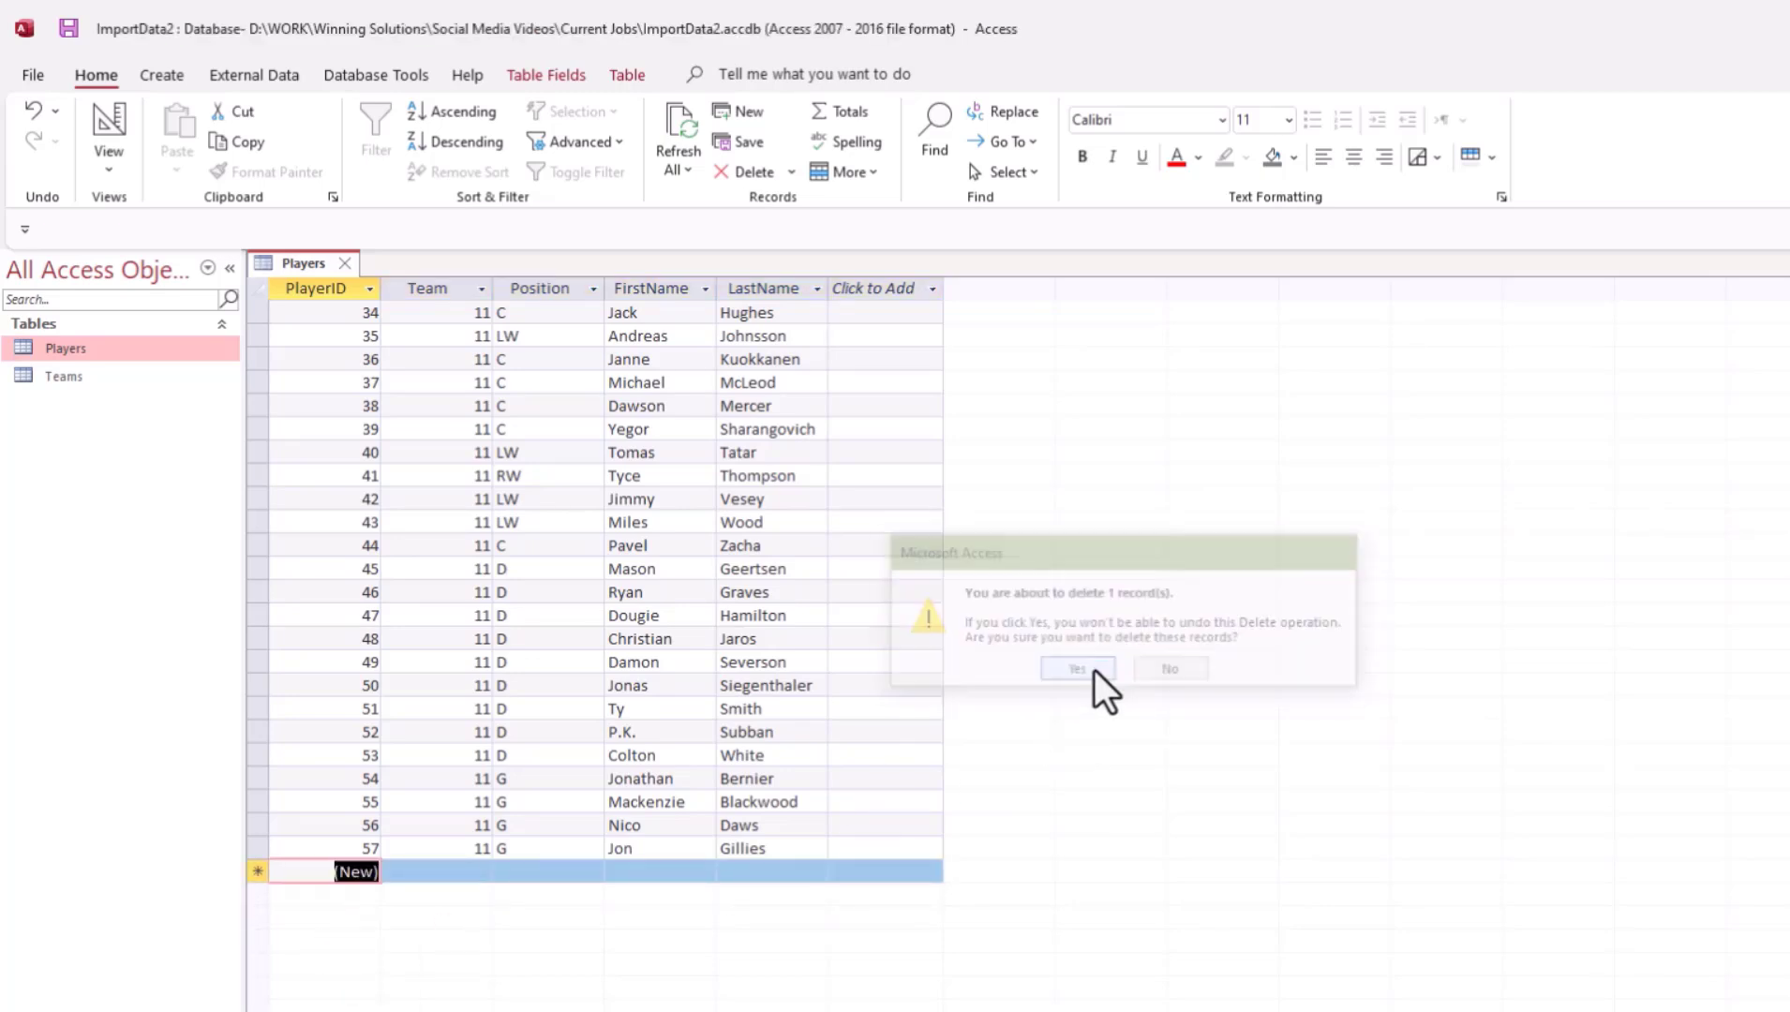
Step: Look through the Players records in the datasheet and close the table
{"action": "scroll", "coordinate": [806, 657], "scroll_direction": "up", "scroll_amount": 11}
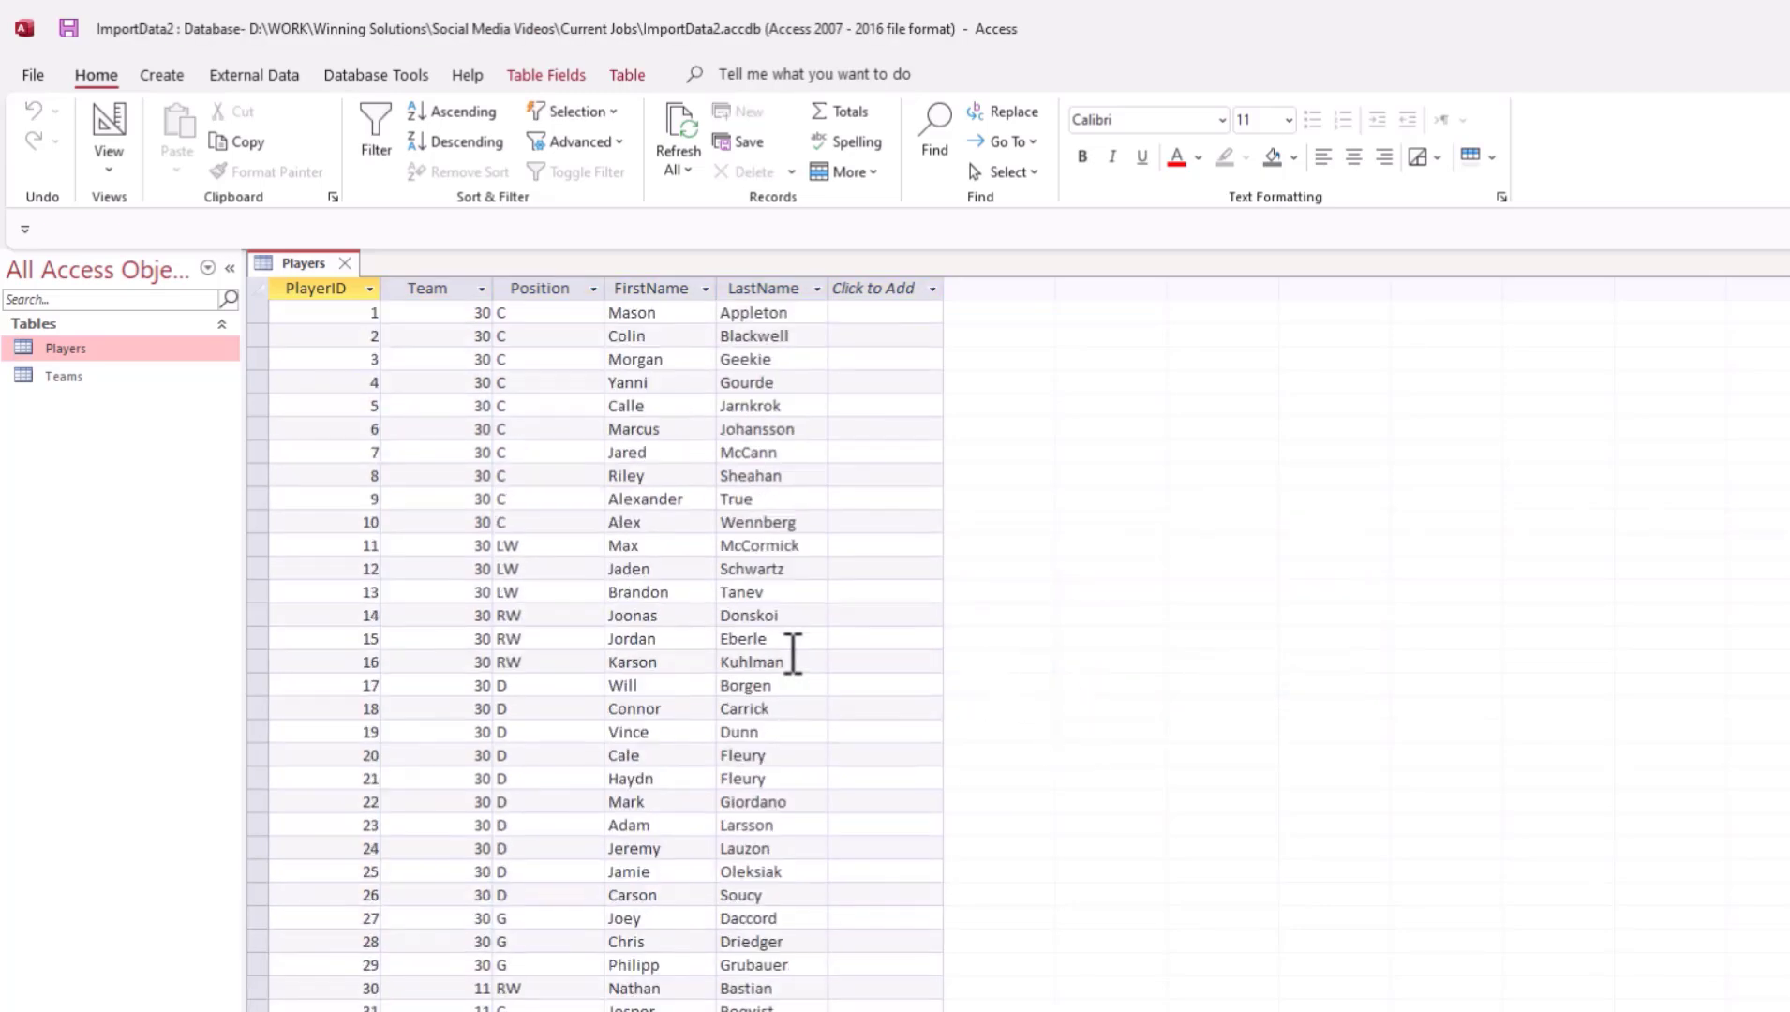
{"action": "scroll", "coordinate": [790, 597], "scroll_direction": "down", "scroll_amount": 10}
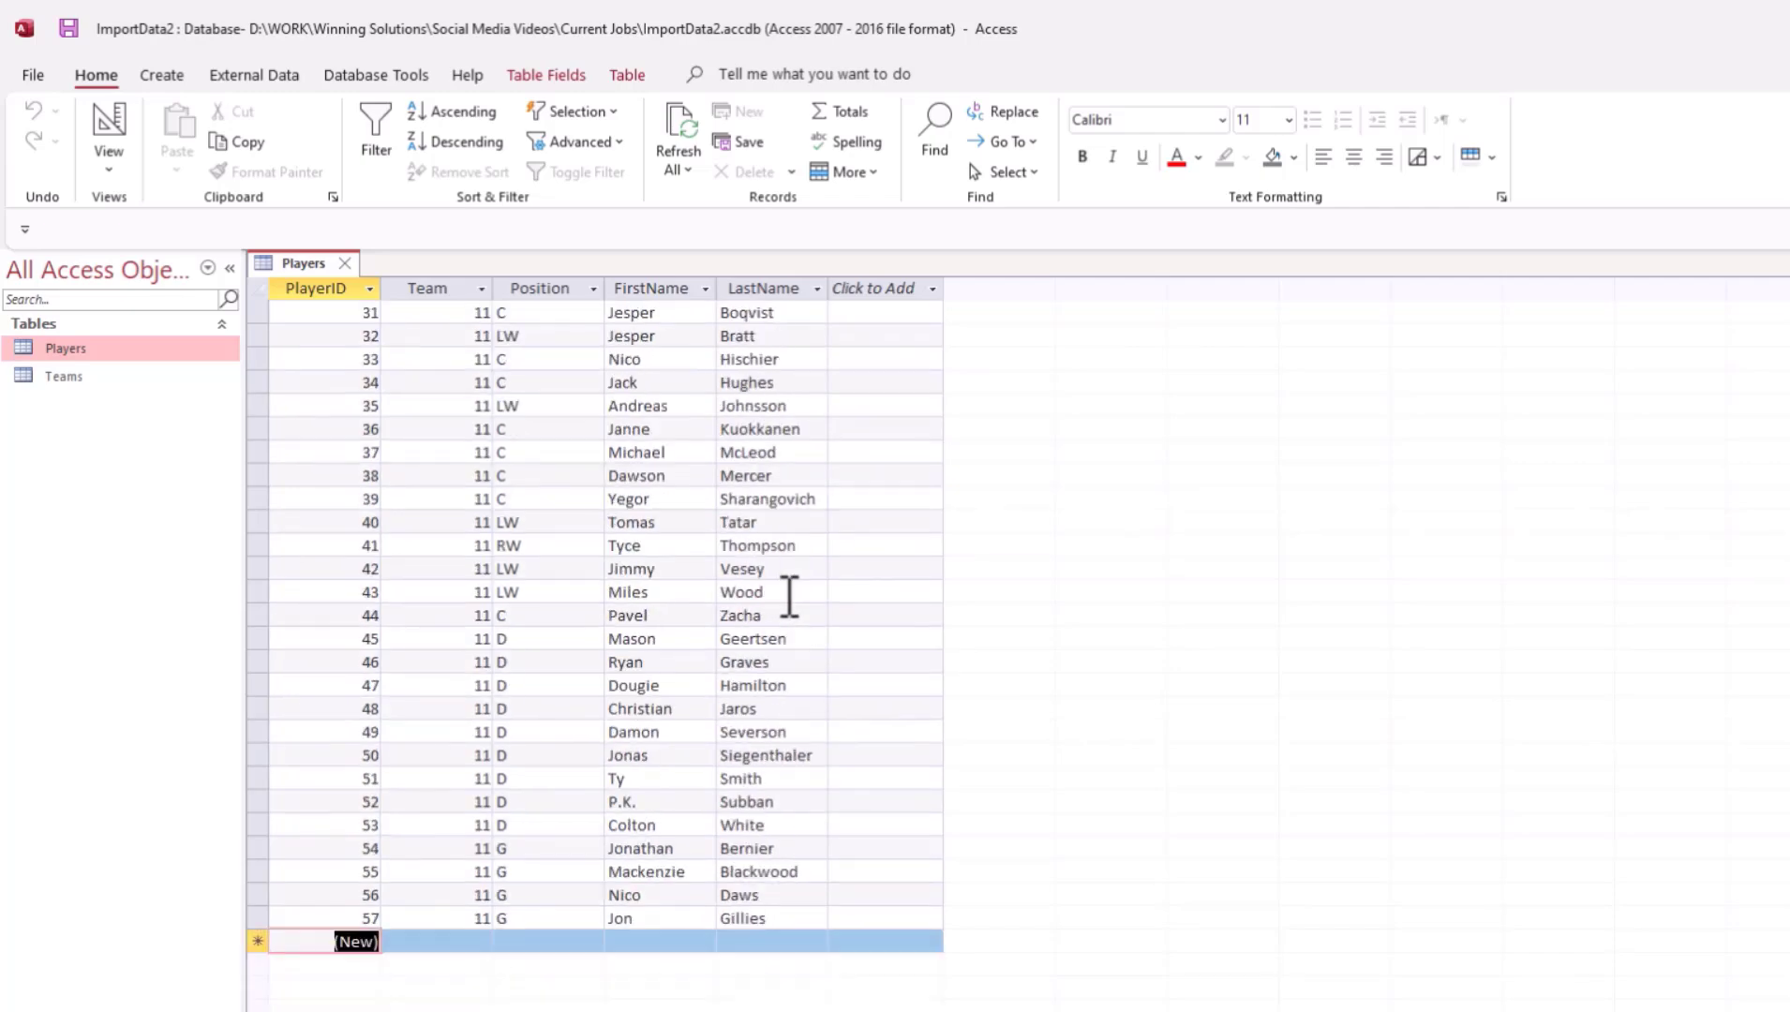
{"action": "scroll", "coordinate": [787, 596], "scroll_direction": "up", "scroll_amount": 10}
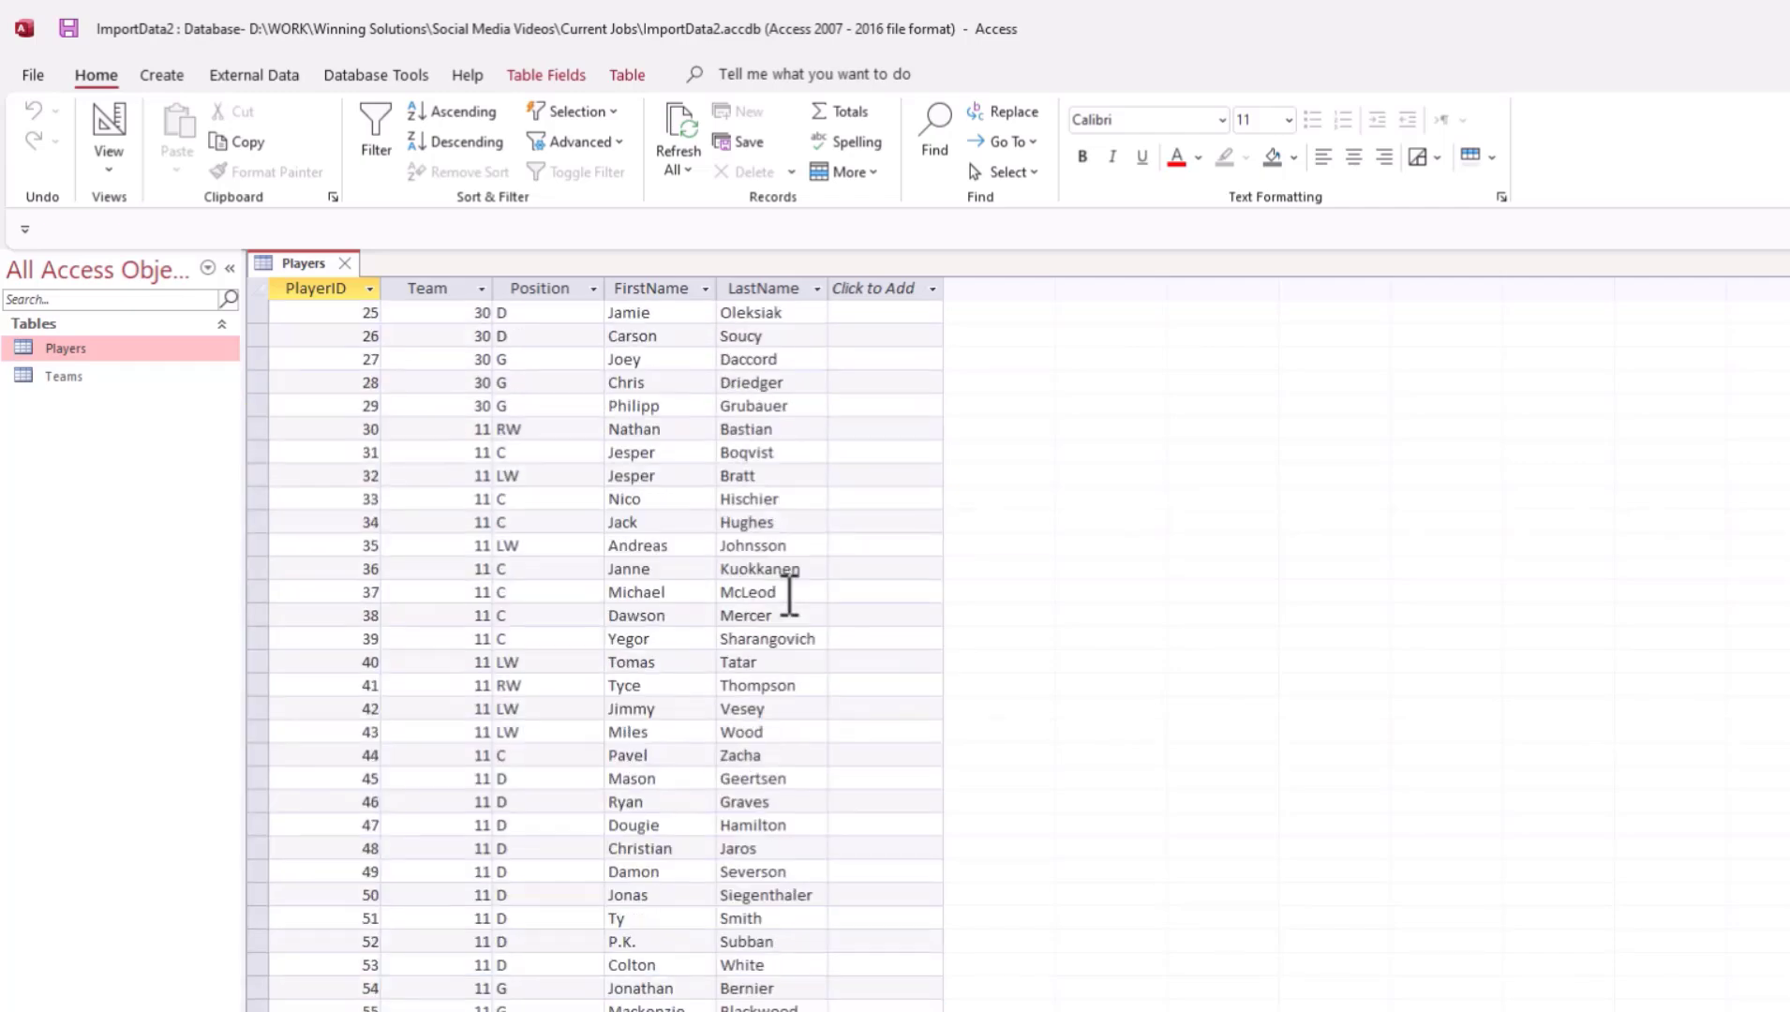
{"action": "left_click", "coordinate": [344, 264]}
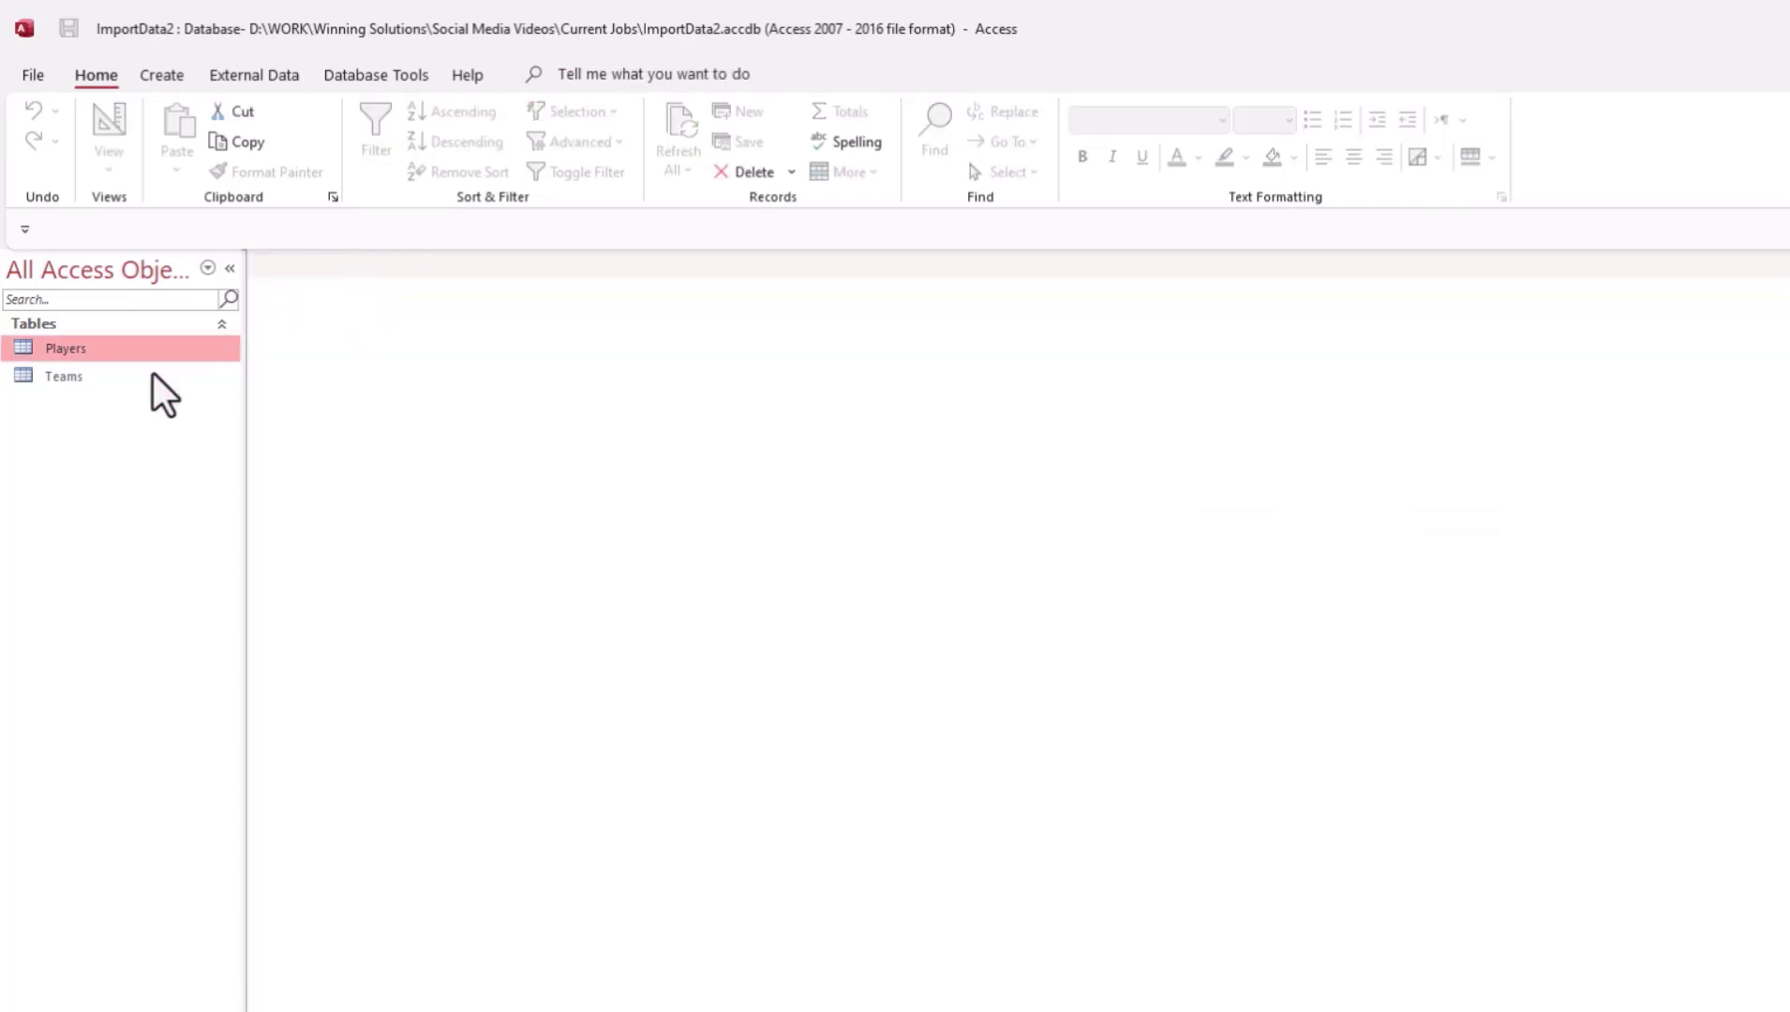
Step: Open the database's Relationships layout and remove the three MSysNavPane system tables from it
{"action": "left_click", "coordinate": [368, 77]}
{"action": "left_click", "coordinate": [305, 140]}
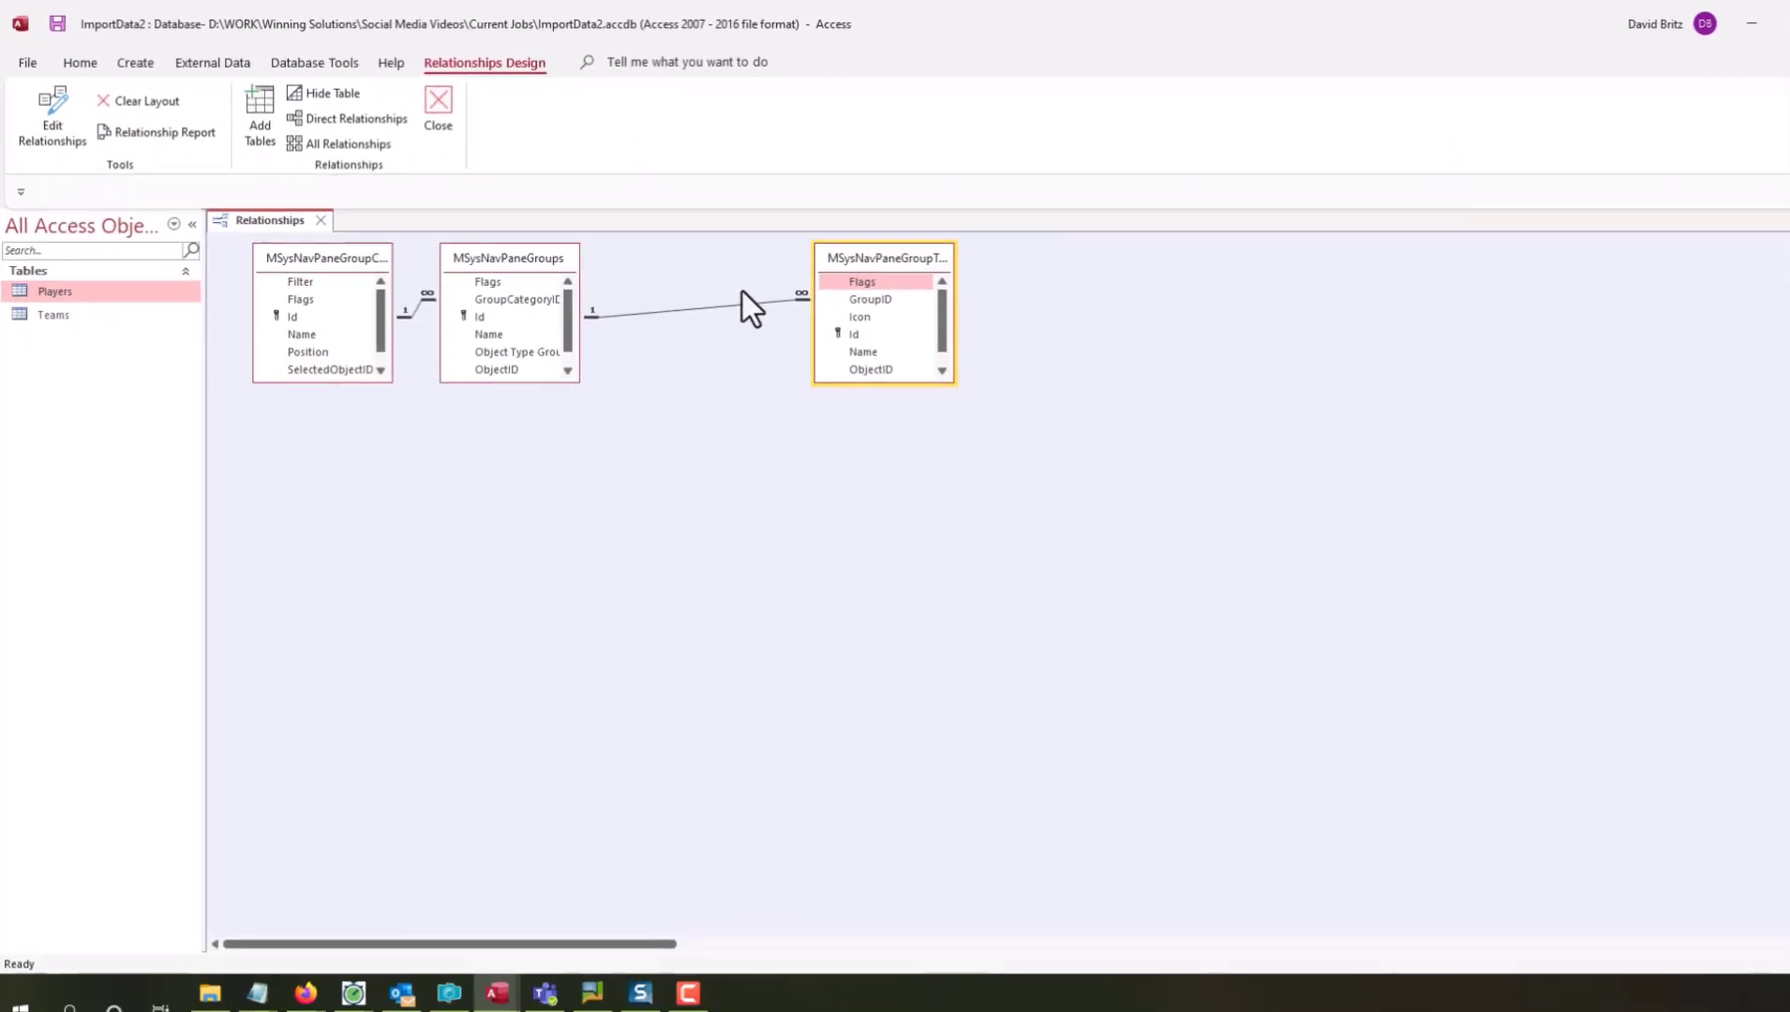
{"action": "left_click_drag", "start_coordinate": [1300, 653], "coordinate": [210, 257]}
{"action": "key", "text": "Delete"}
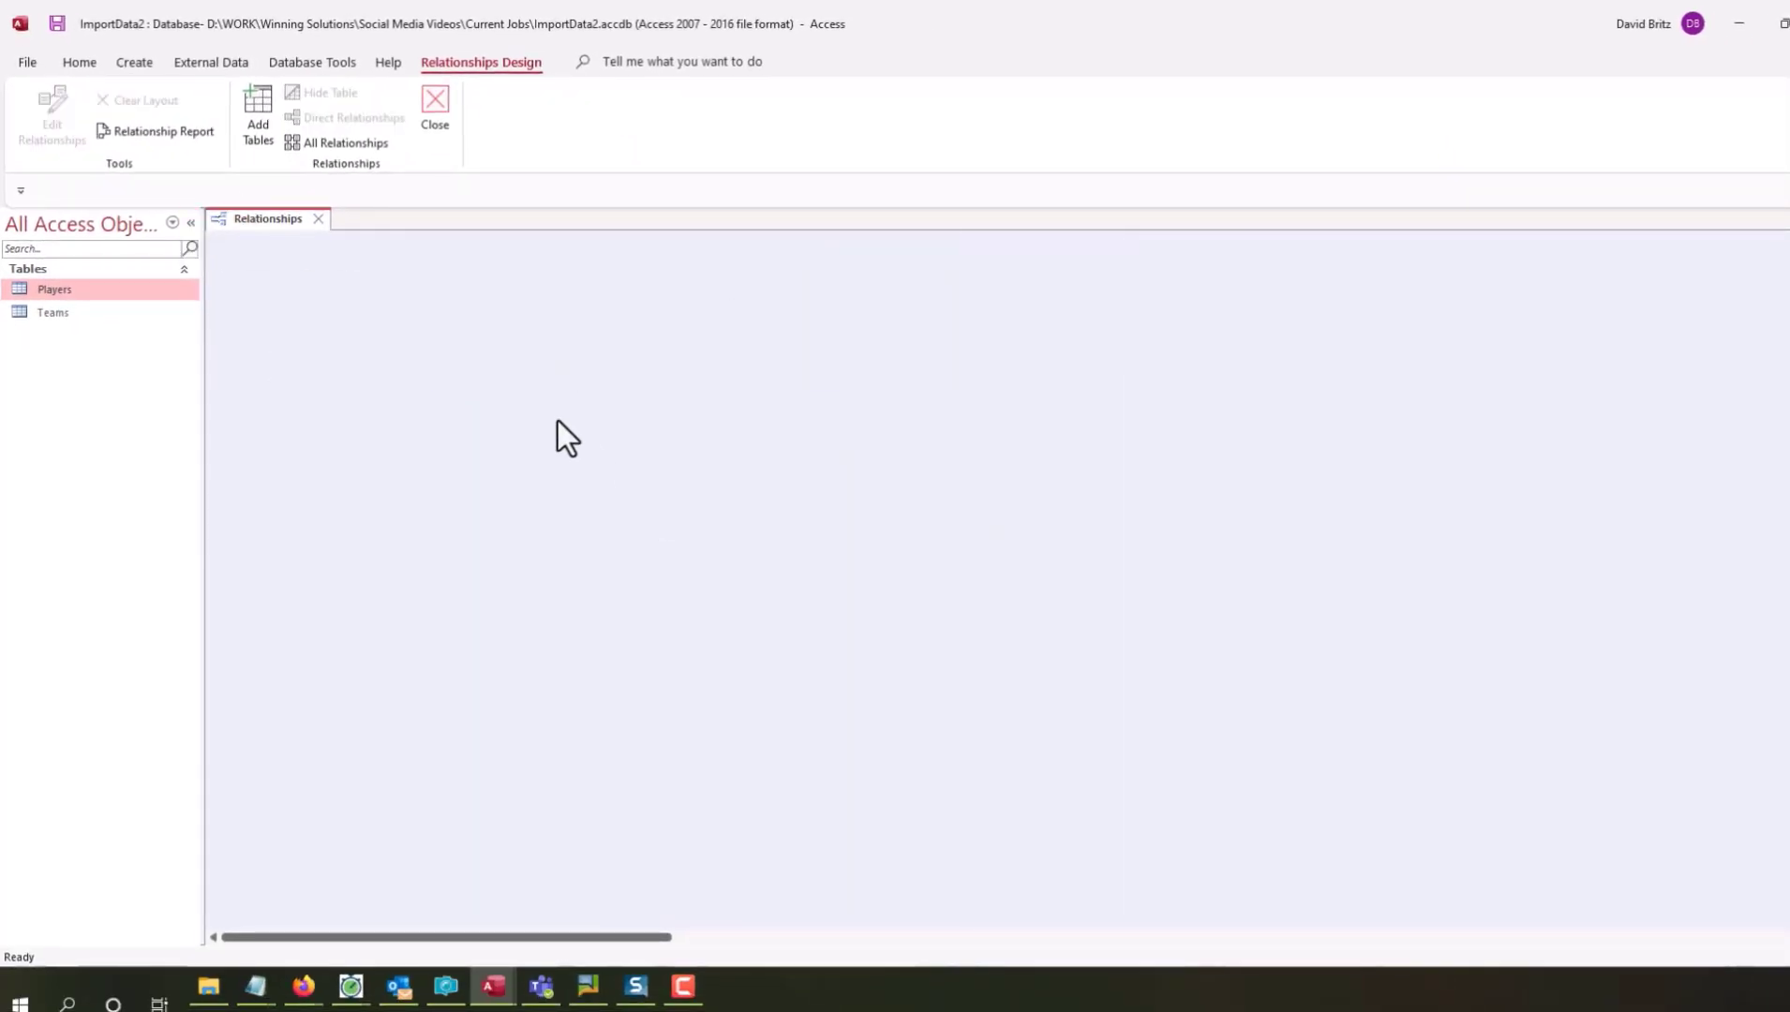
Step: Add the Players and Teams tables to the empty Relationships layout
{"action": "right_click", "coordinate": [557, 421]}
{"action": "left_click", "coordinate": [613, 433]}
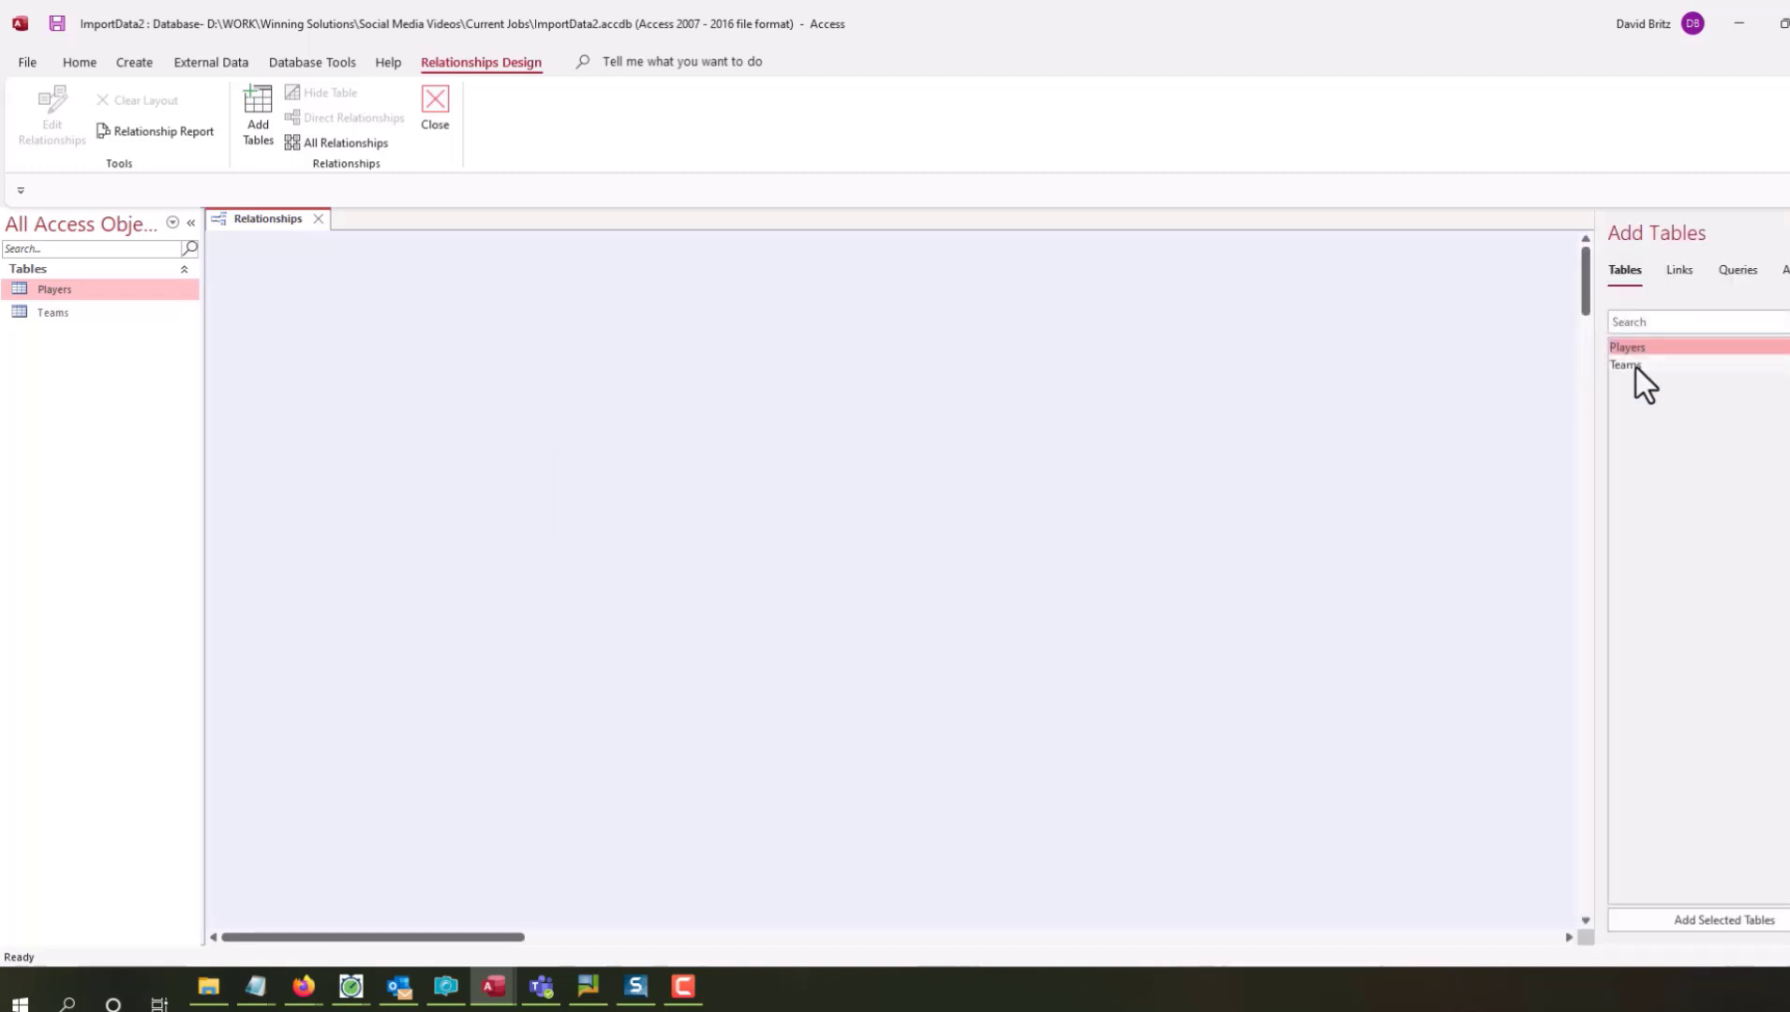
{"action": "left_click", "coordinate": [1637, 365], "text": "shift"}
{"action": "left_click", "coordinate": [1713, 920]}
{"action": "left_click", "coordinate": [494, 391]}
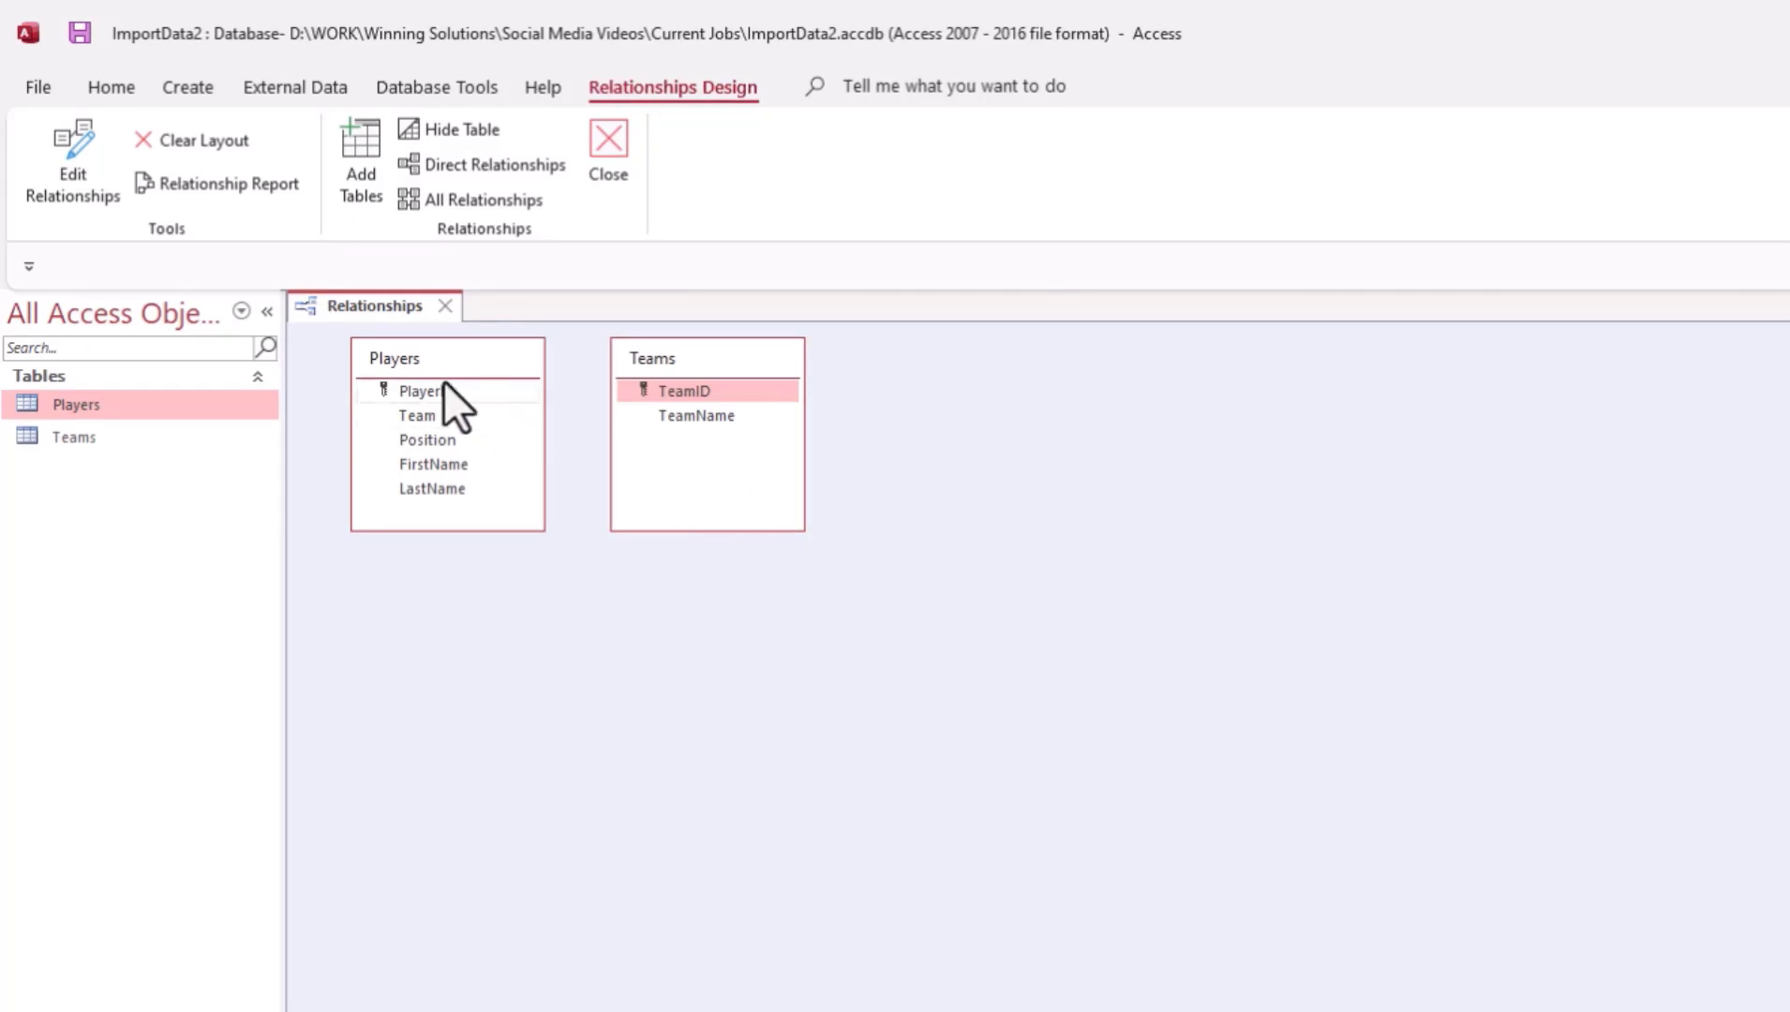
Step: Relate TeamID in Teams to Team in Players with referential integrity enforced, and close the Relationships layout with its changes saved
{"action": "left_click_drag", "start_coordinate": [662, 358], "coordinate": [416, 420]}
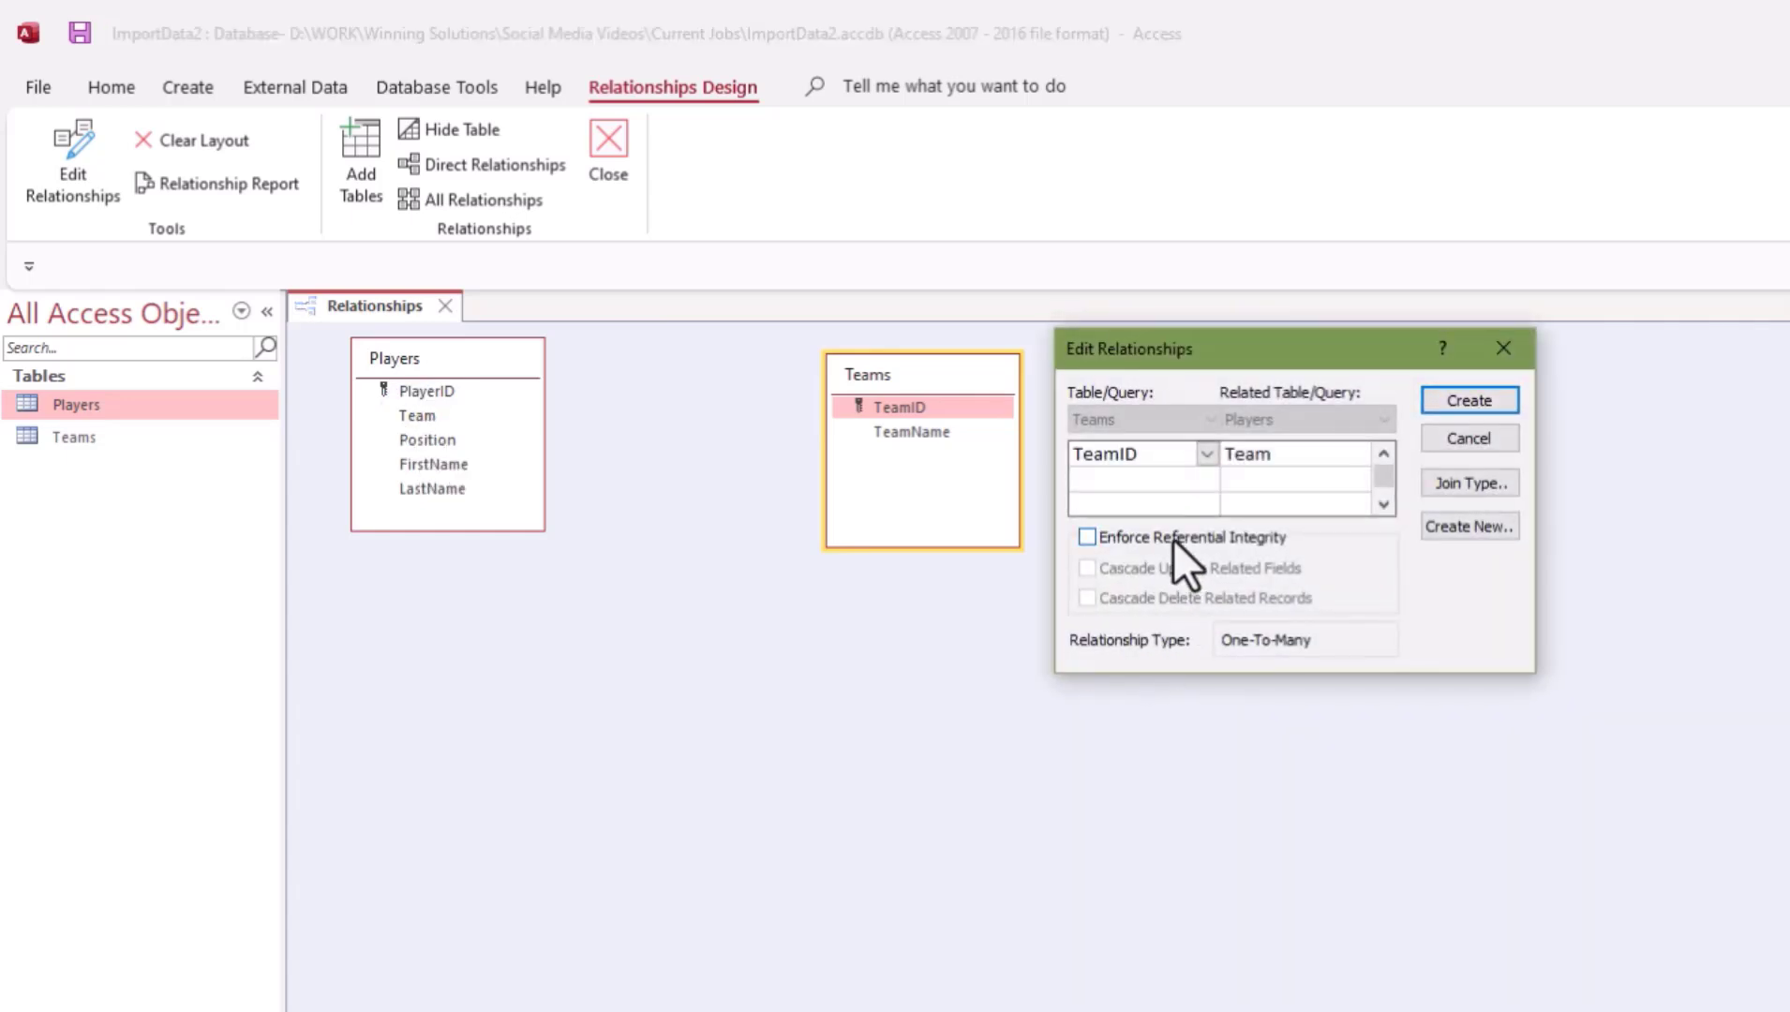
{"action": "left_click", "coordinate": [1174, 538]}
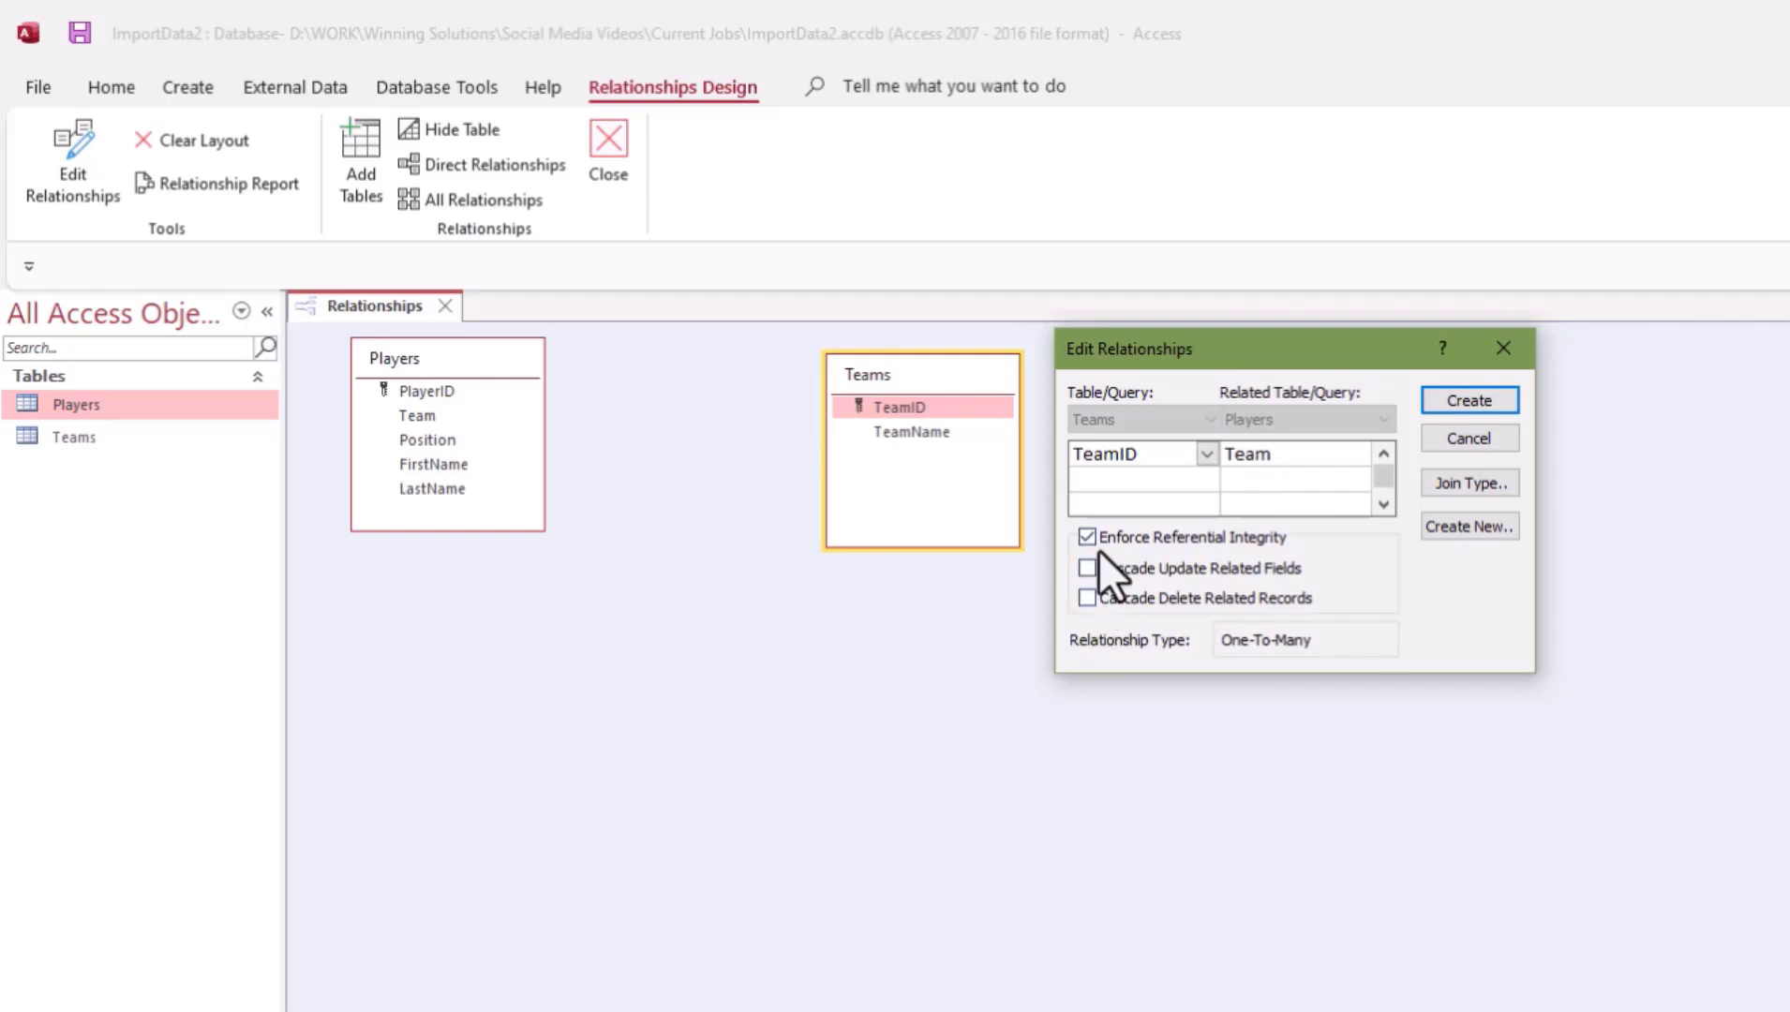
{"action": "left_click", "coordinate": [1453, 409]}
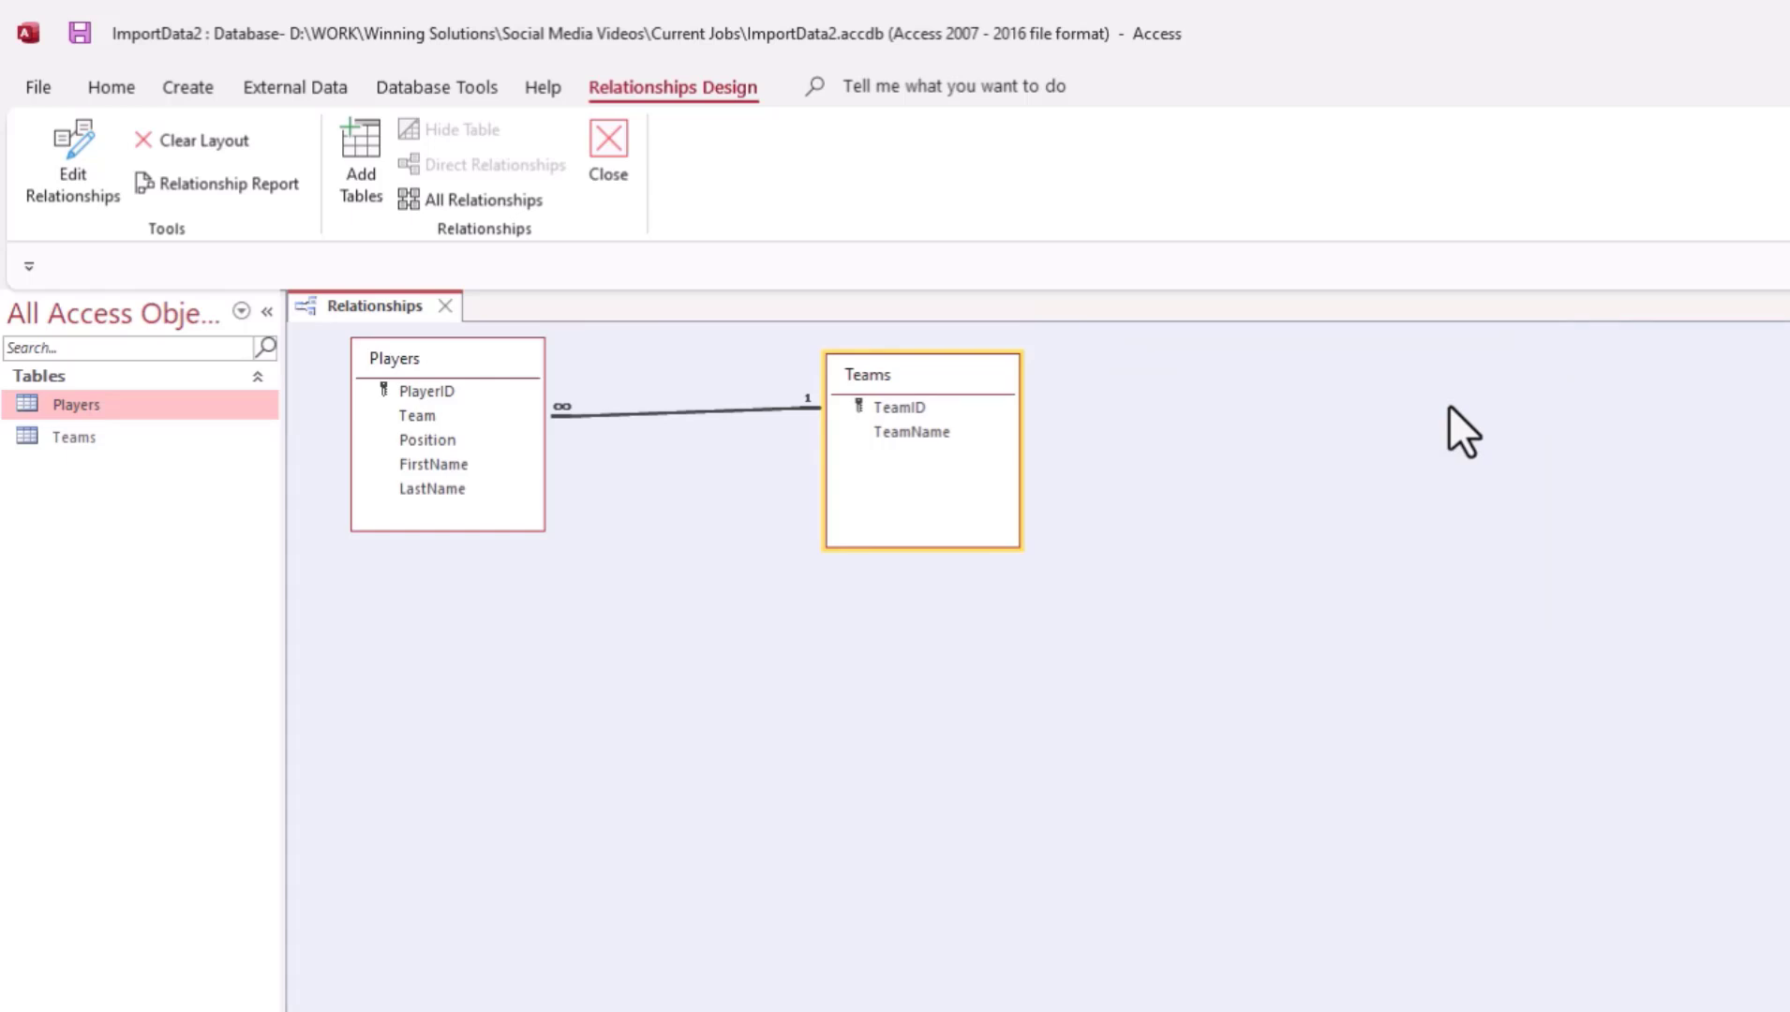
{"action": "left_click", "coordinate": [622, 164]}
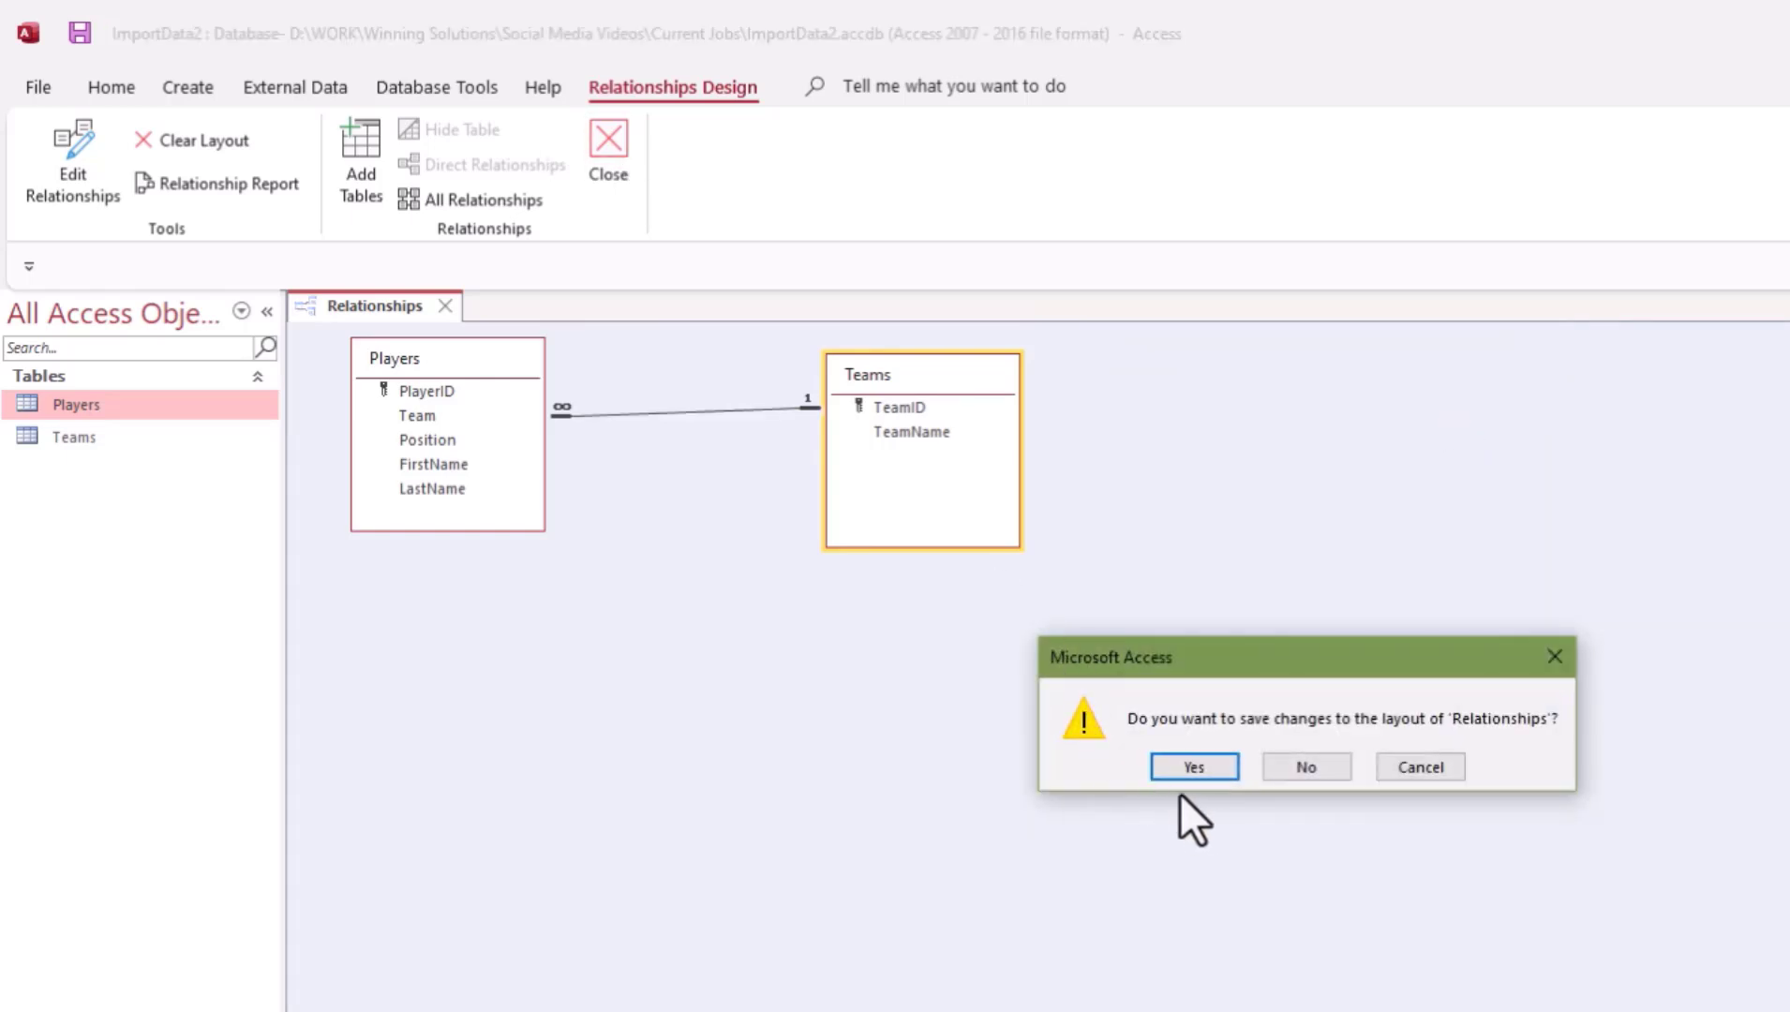
{"action": "left_click", "coordinate": [1181, 767]}
Step: Open the Teams table and examine the related player records under Boston Bruins, New Jersey Devils and Seattle Kraken
{"action": "double_click", "coordinate": [81, 437]}
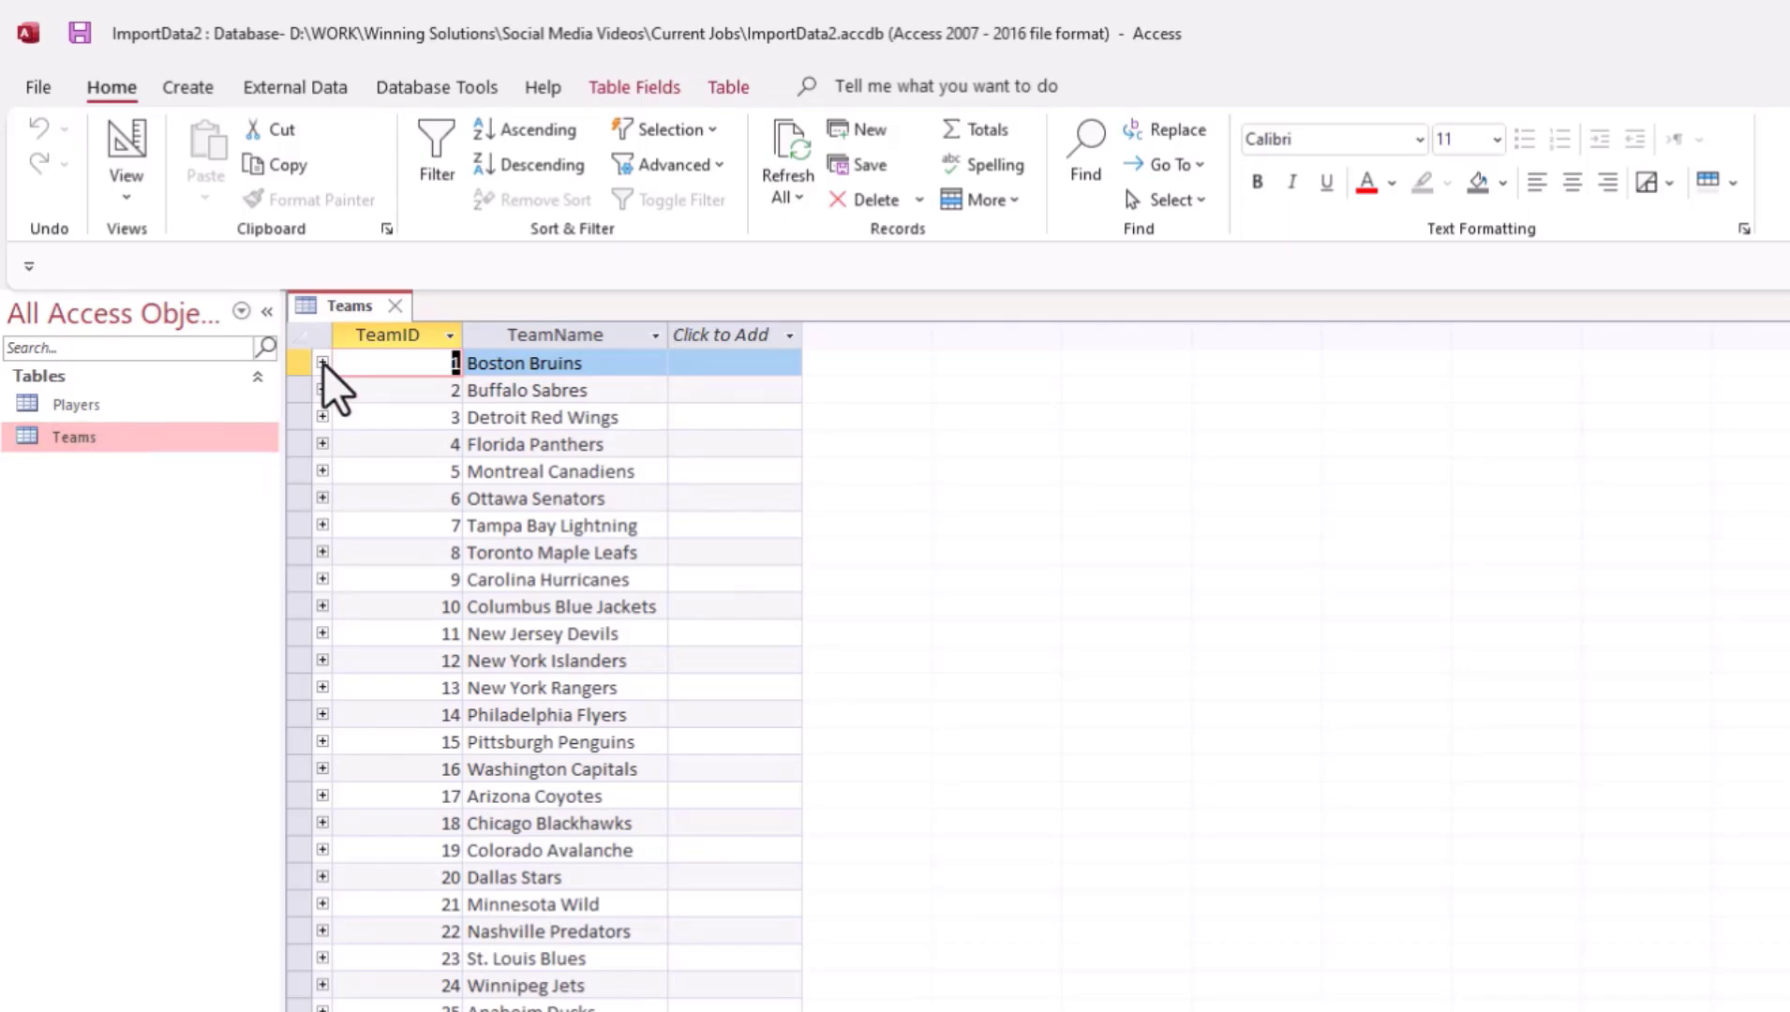
{"action": "left_click", "coordinate": [323, 363]}
{"action": "left_click", "coordinate": [323, 363]}
{"action": "left_click", "coordinate": [322, 633]}
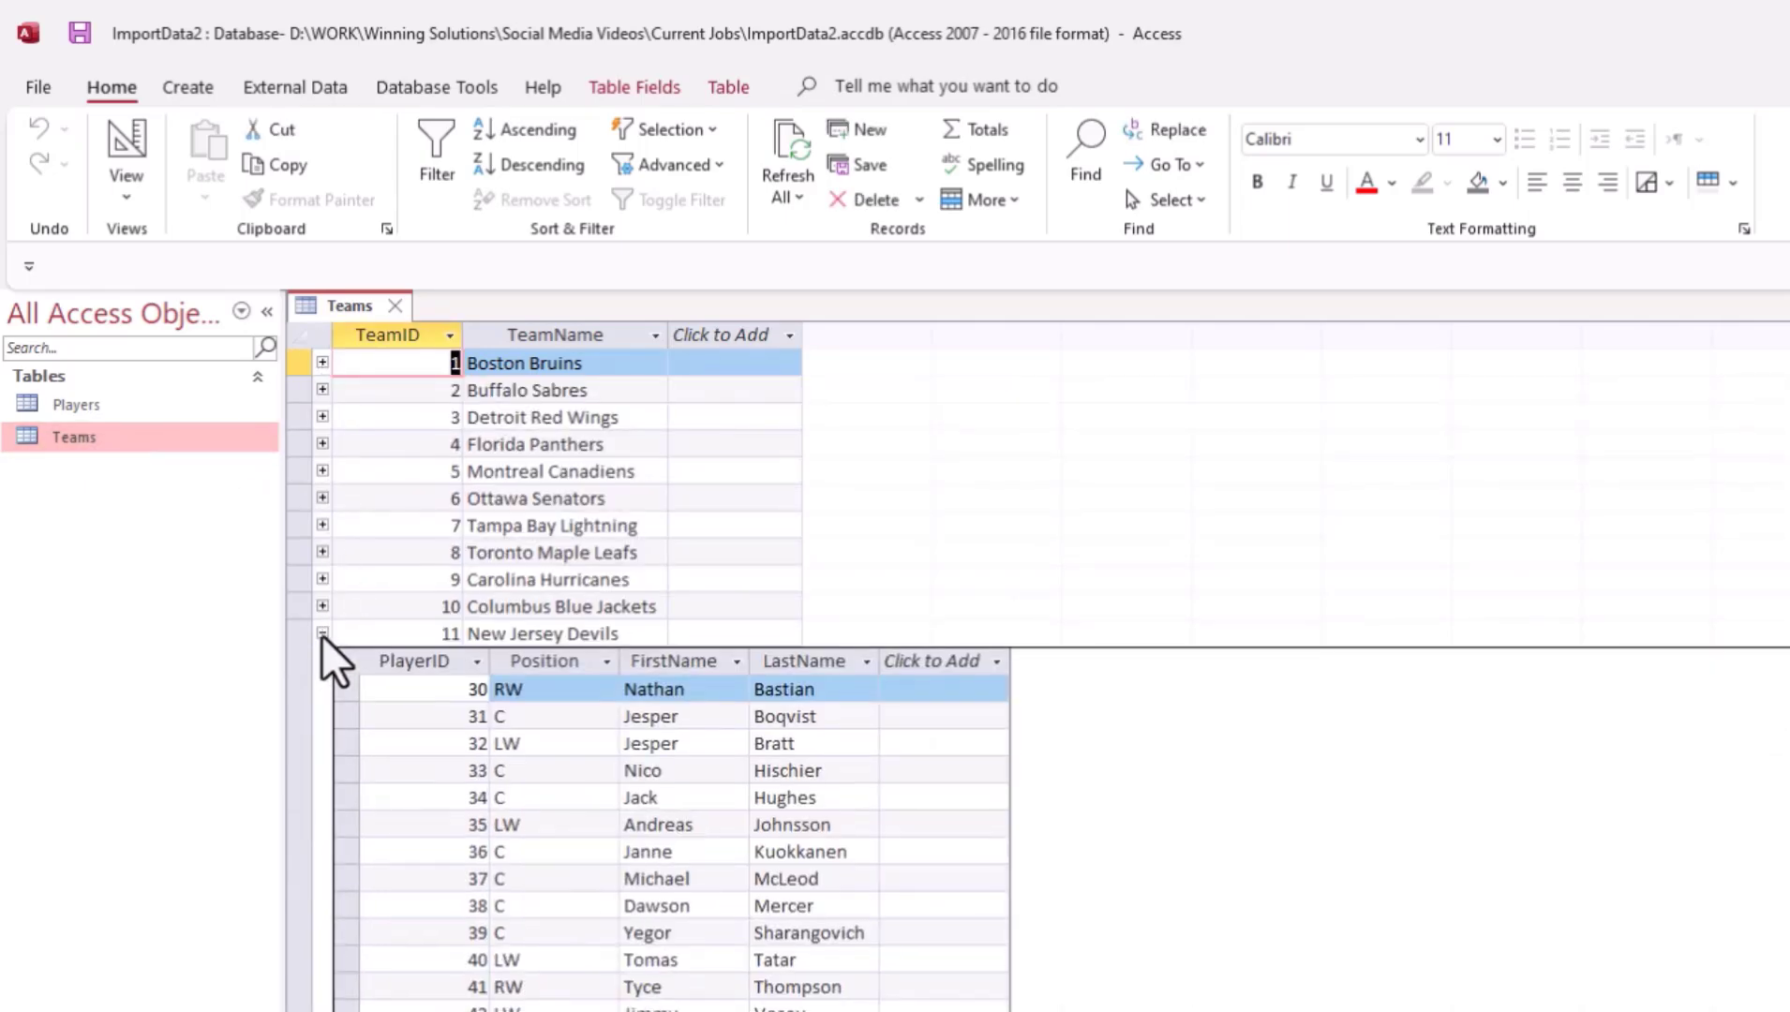
{"action": "left_click", "coordinate": [246, 480]}
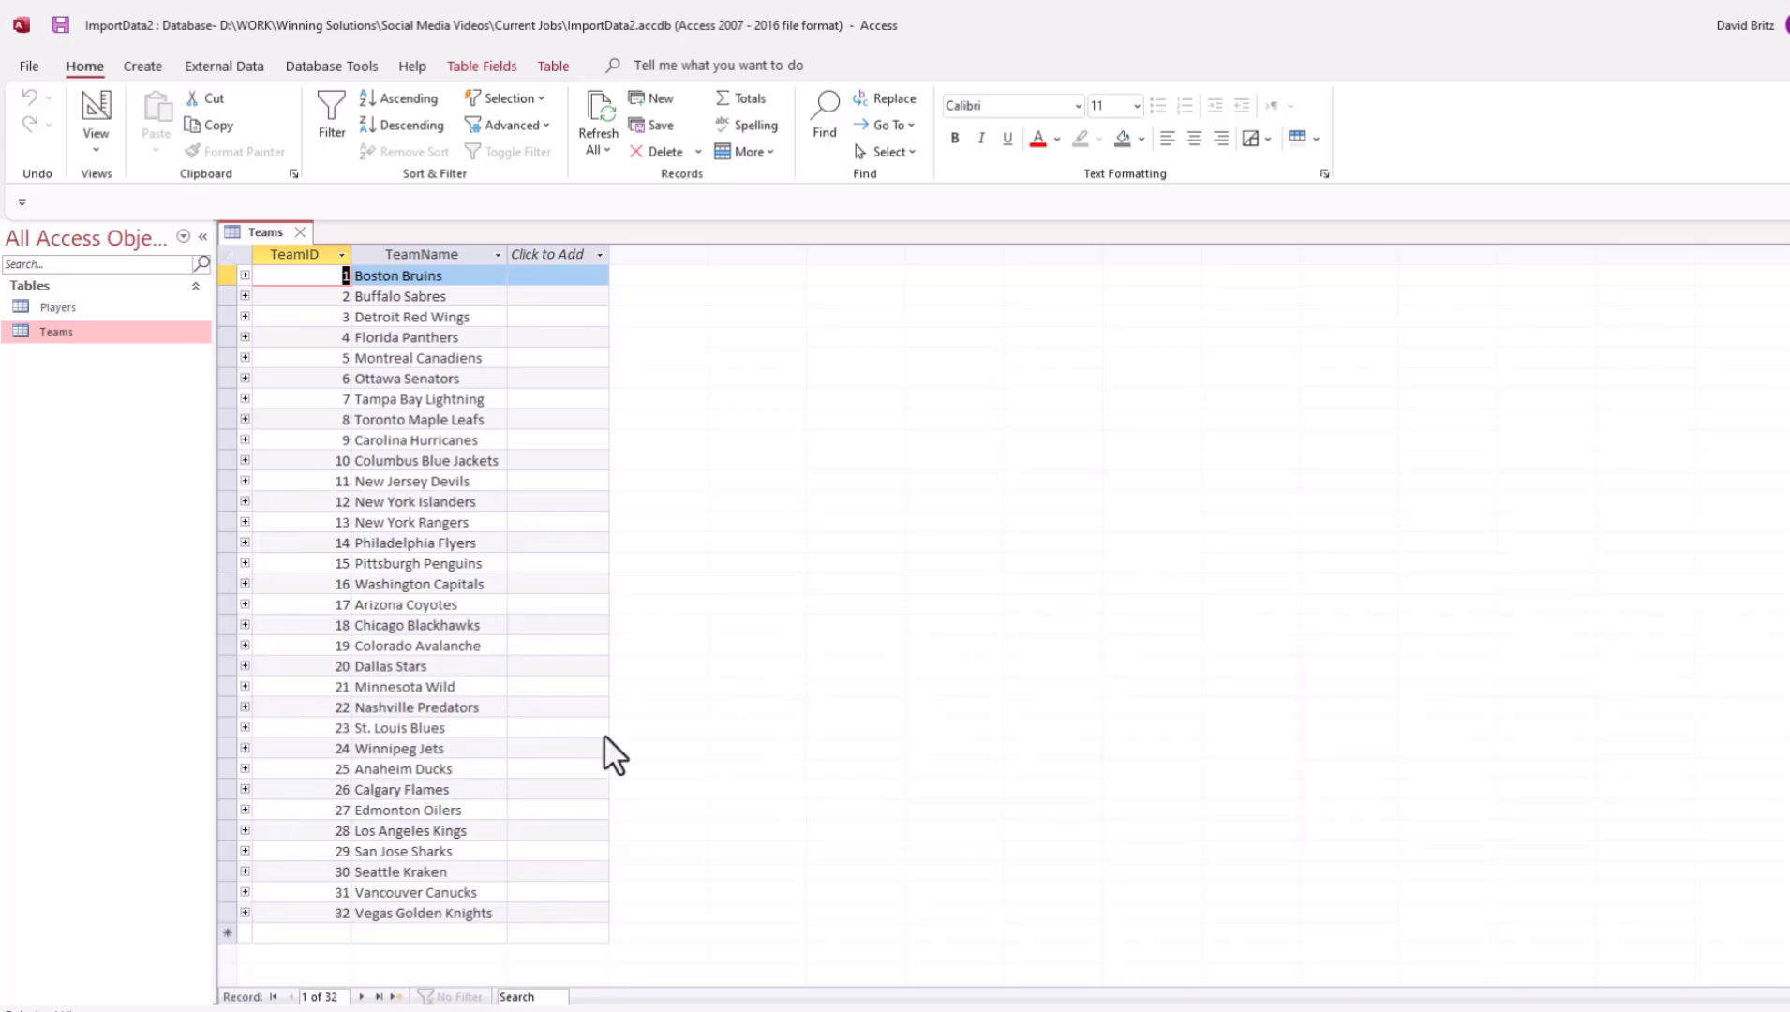
{"action": "left_click", "coordinate": [244, 872]}
{"action": "scroll", "coordinate": [787, 847], "scroll_direction": "down", "scroll_amount": 1}
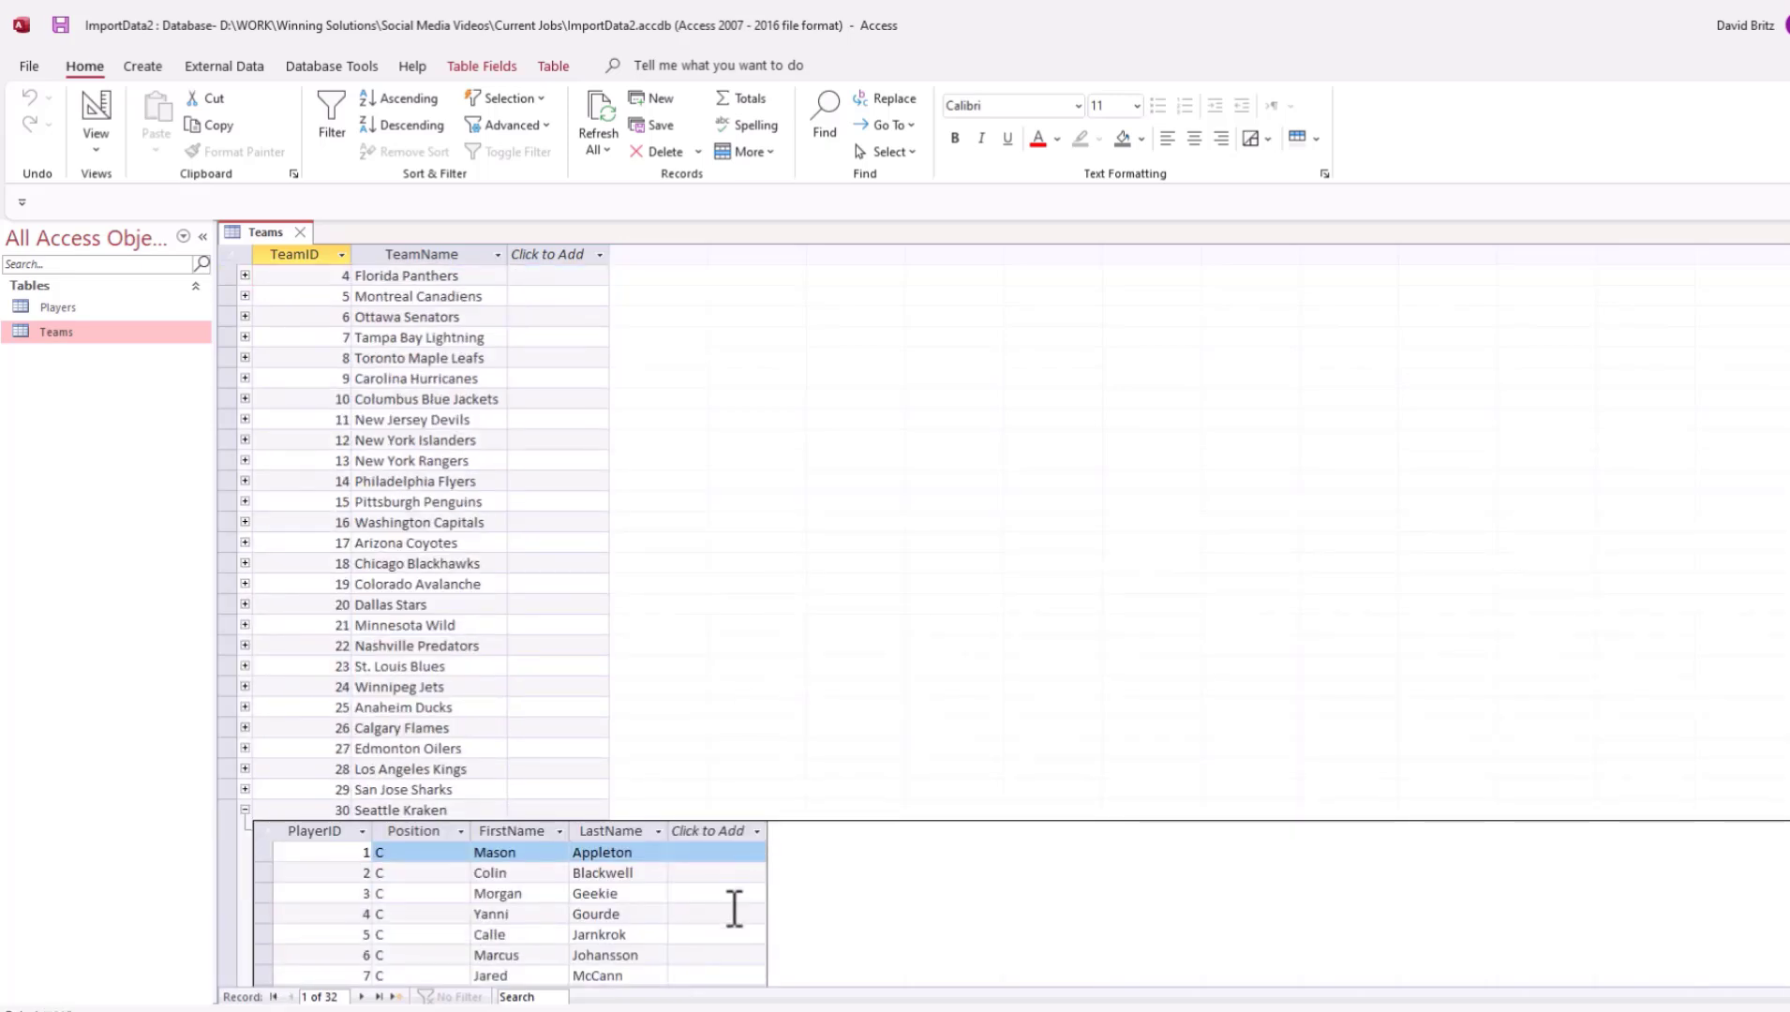
{"action": "scroll", "coordinate": [931, 744], "scroll_direction": "down", "scroll_amount": 6}
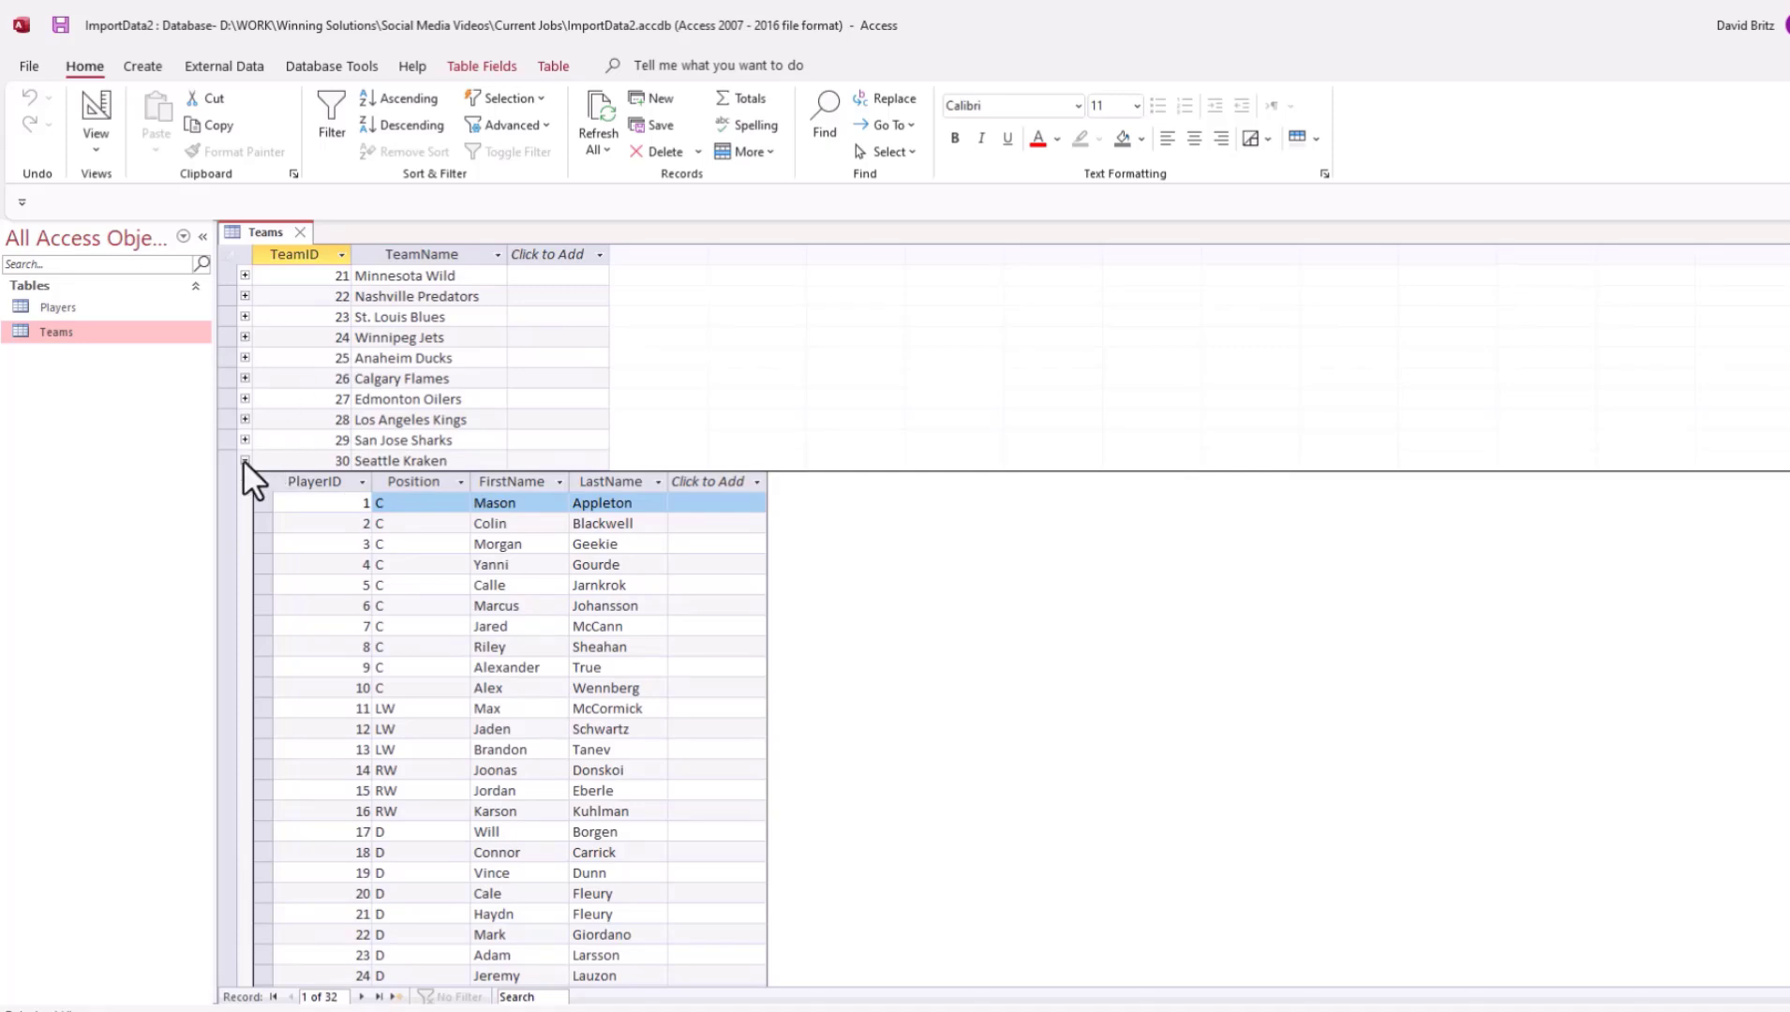
{"action": "left_click", "coordinate": [244, 460]}
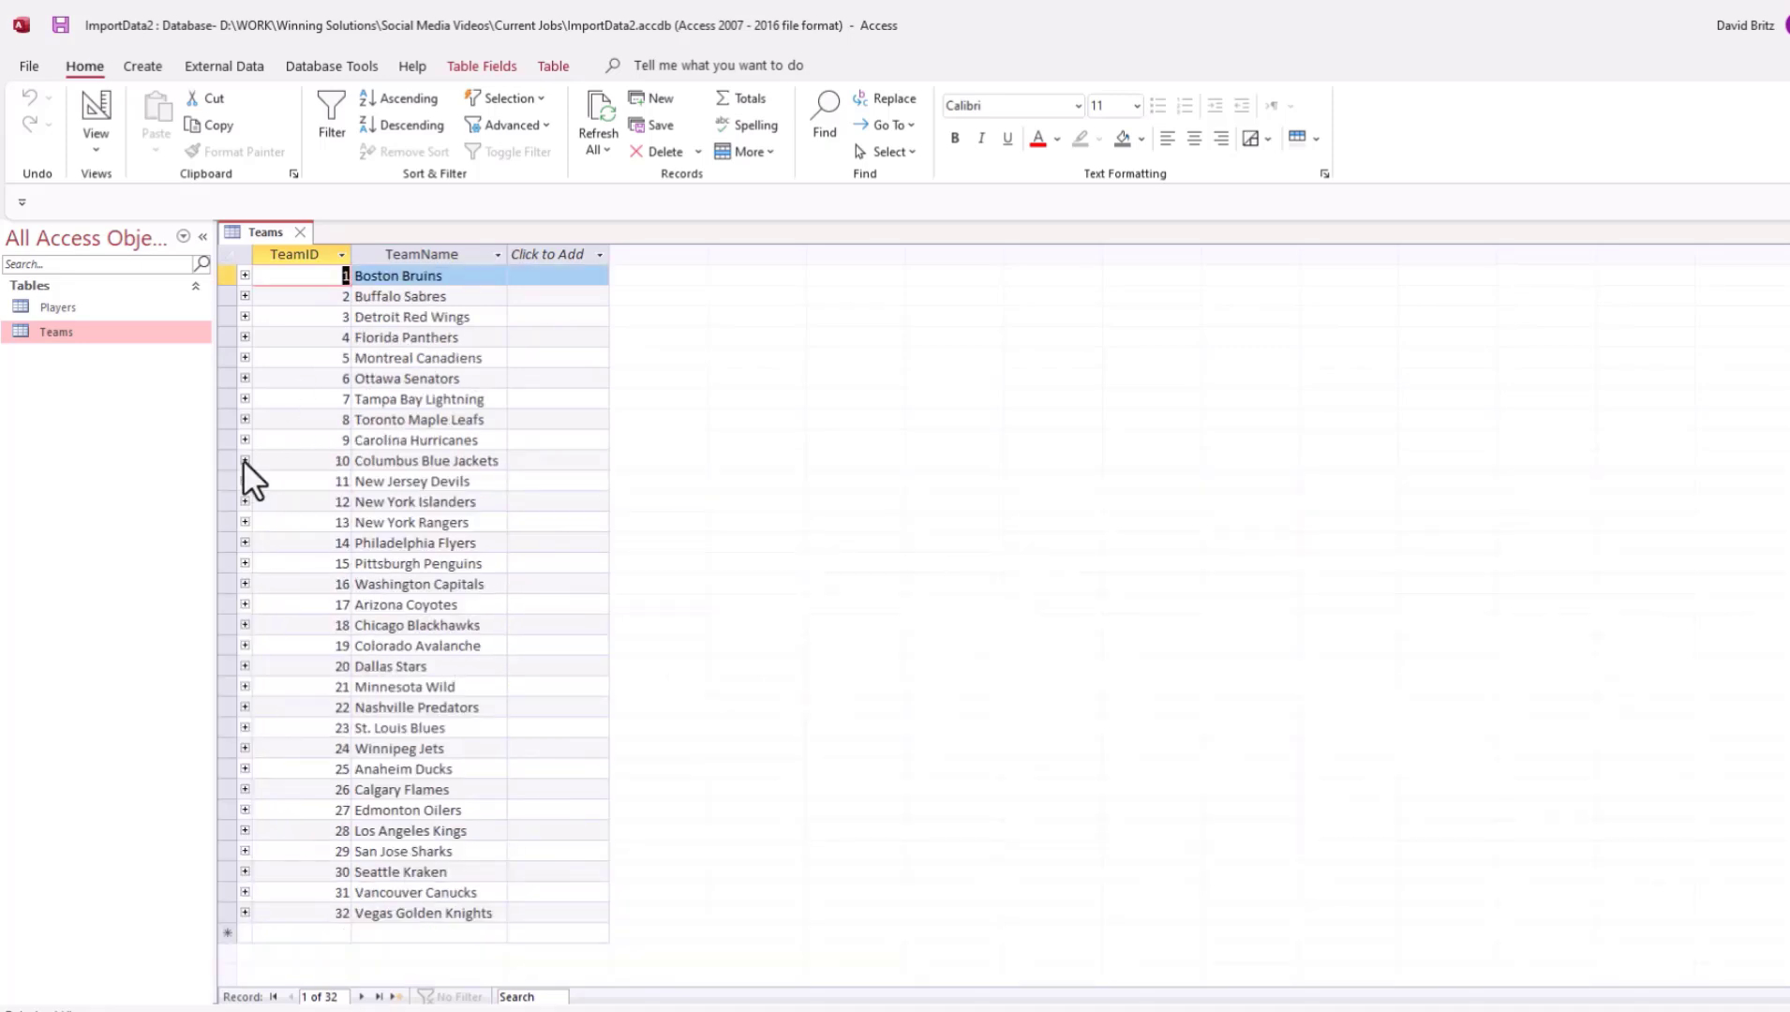
{"action": "left_click", "coordinate": [432, 379]}
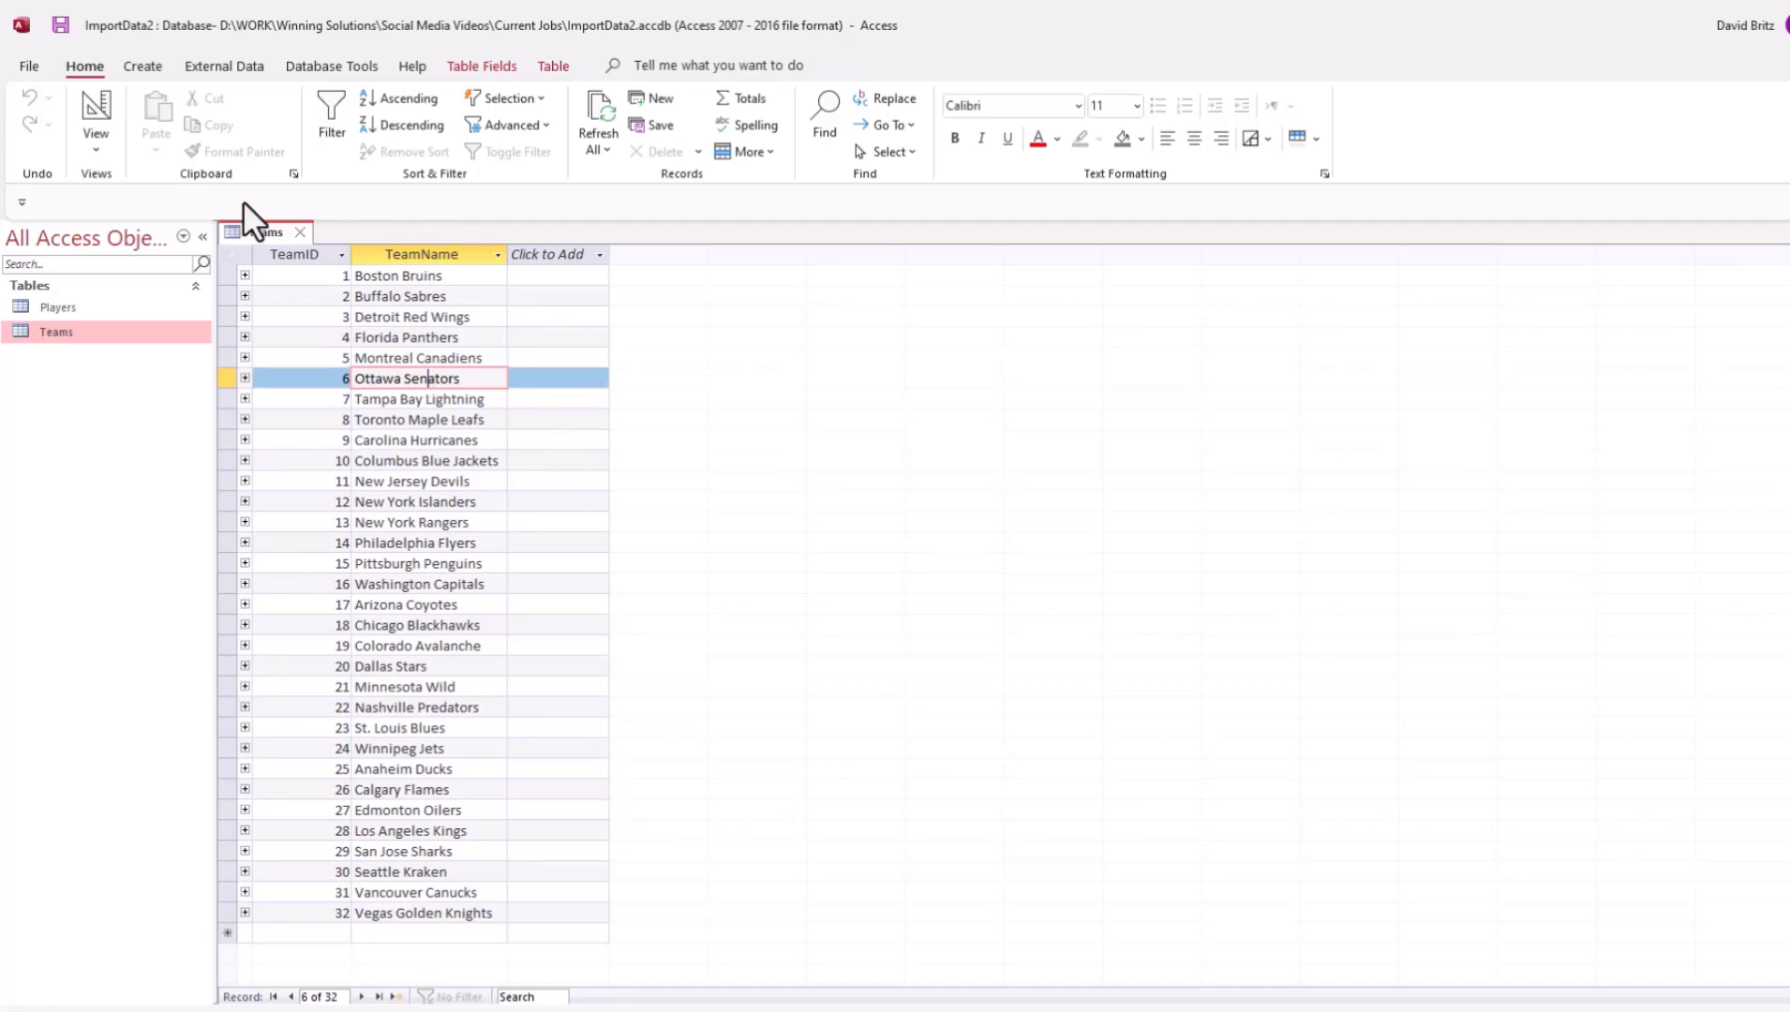
{"action": "left_click", "coordinate": [115, 304]}
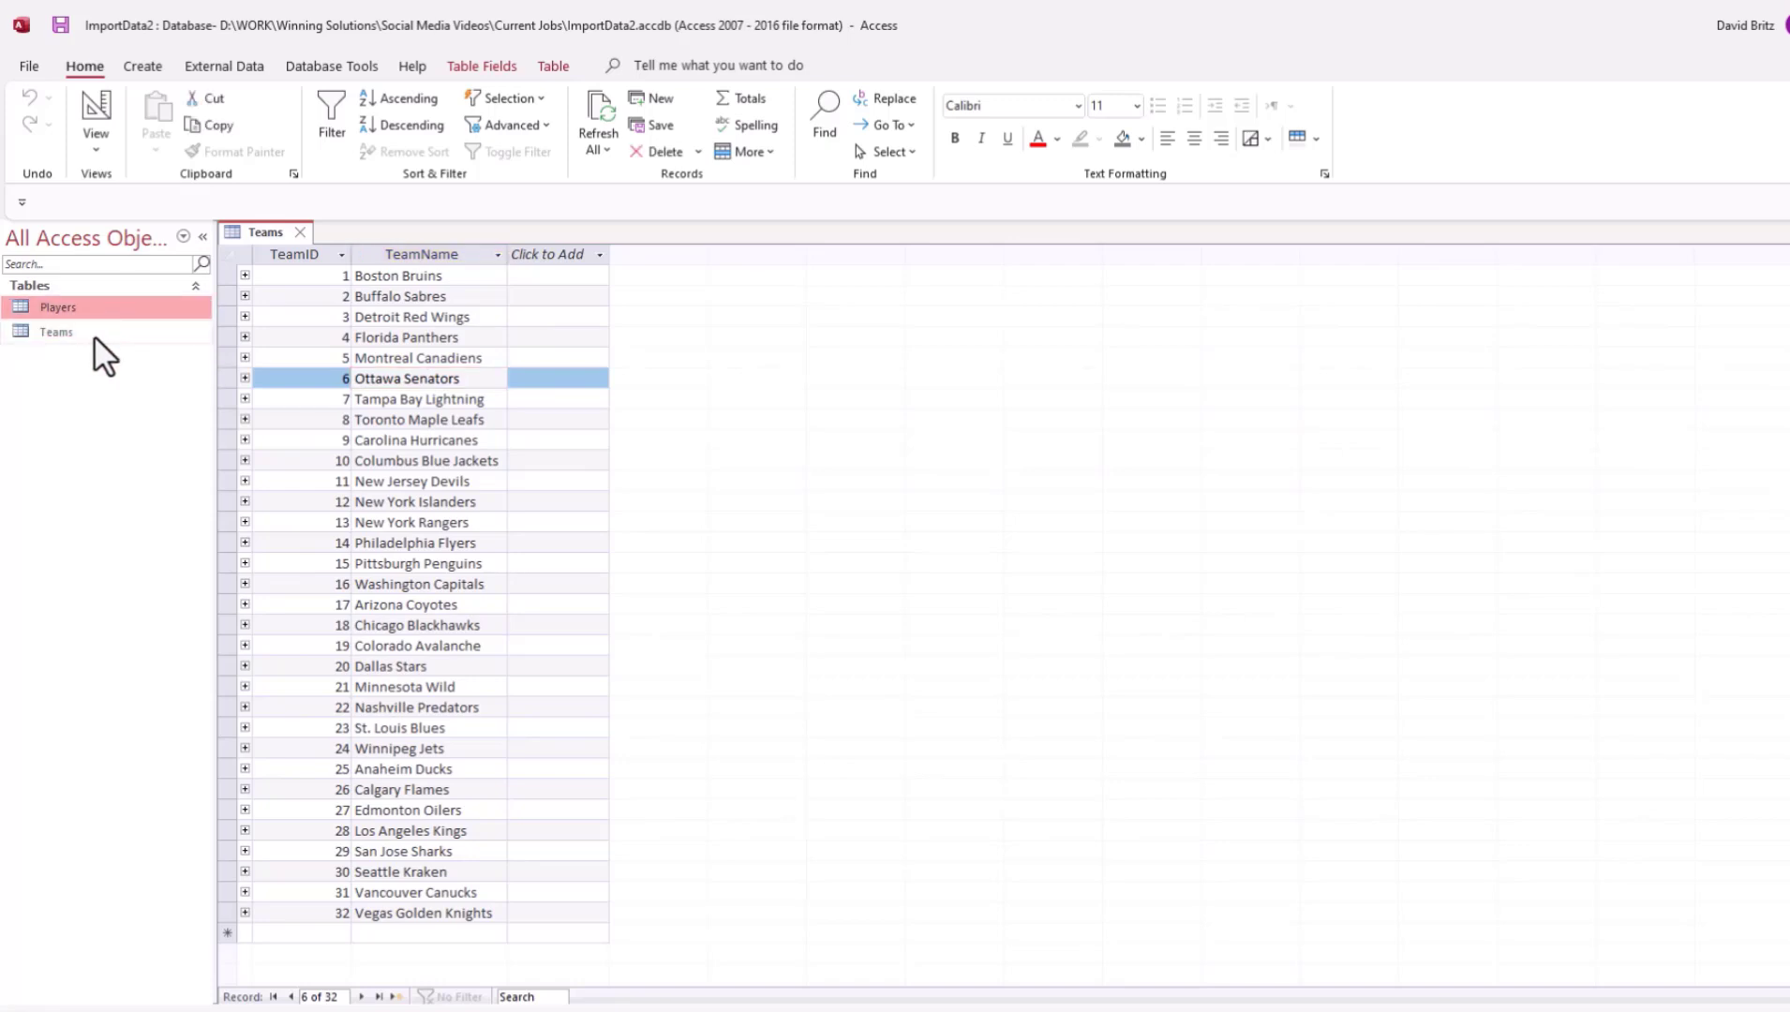
{"action": "left_click", "coordinate": [96, 332]}
{"action": "left_click", "coordinate": [101, 308]}
{"action": "left_click", "coordinate": [64, 331]}
{"action": "left_click", "coordinate": [65, 304]}
{"action": "left_click", "coordinate": [51, 332]}
{"action": "left_click", "coordinate": [54, 307]}
{"action": "left_click", "coordinate": [51, 333]}
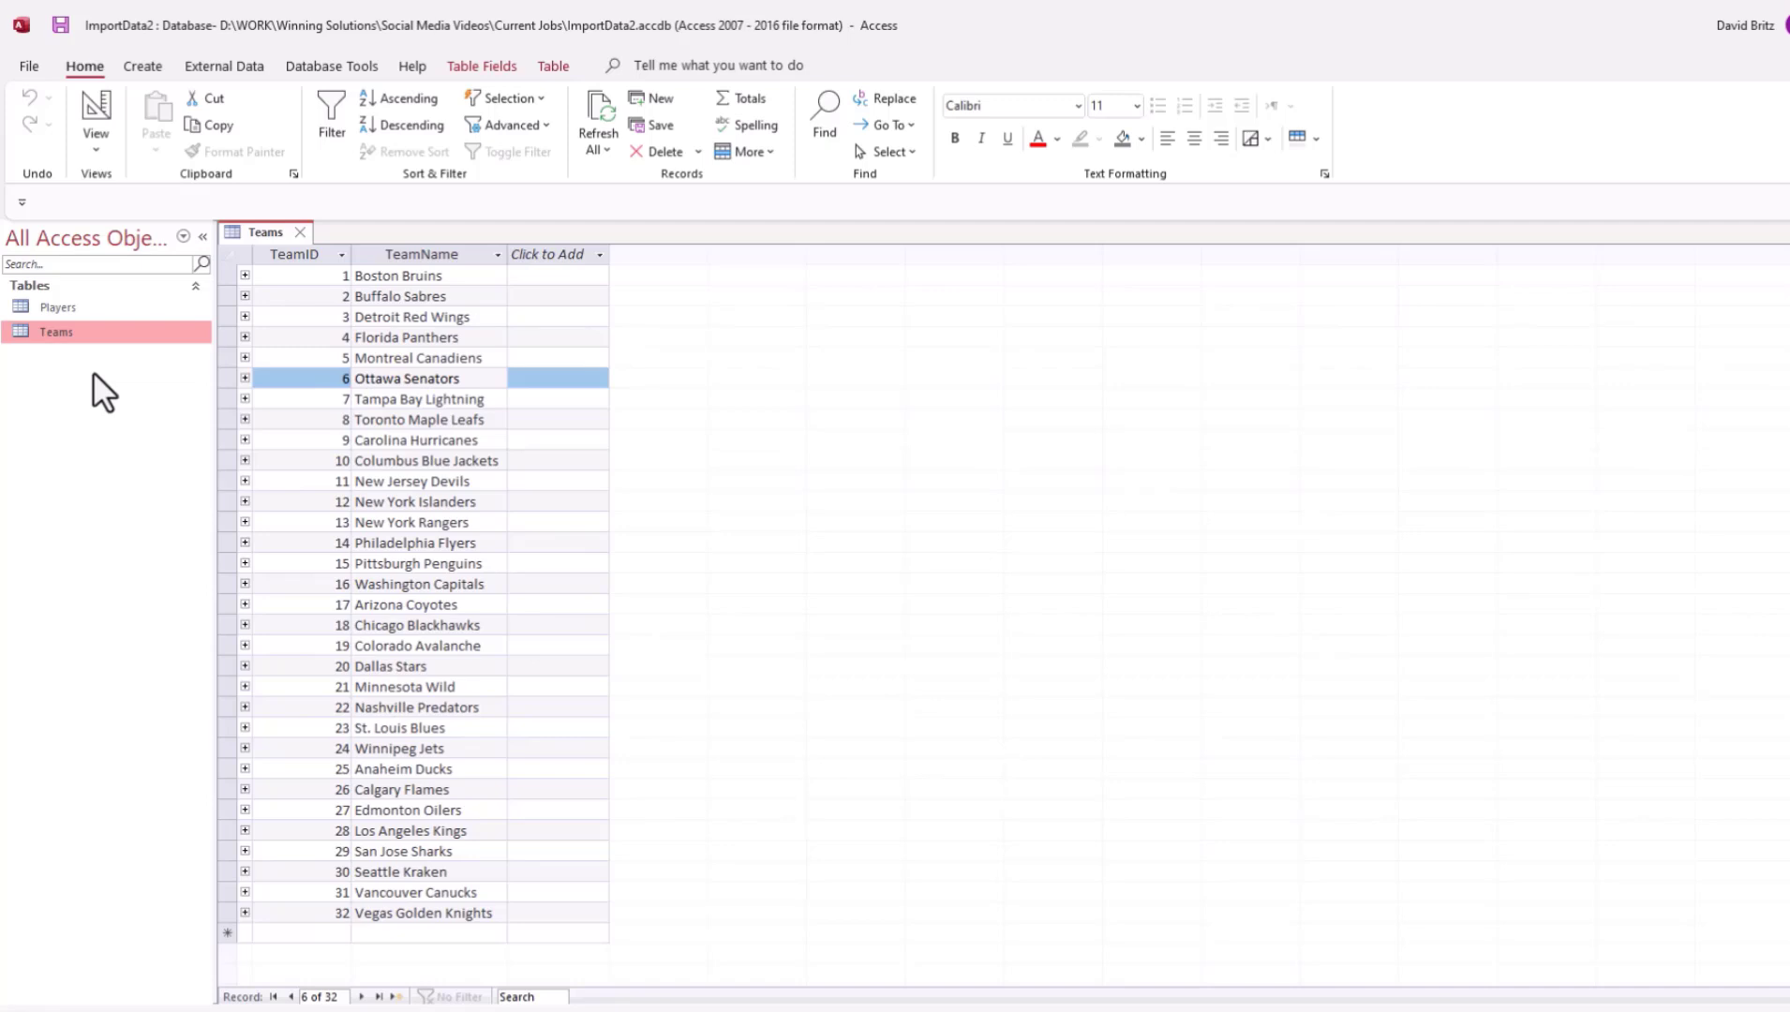
Step: Close the Teams table
{"action": "left_click", "coordinate": [300, 231]}
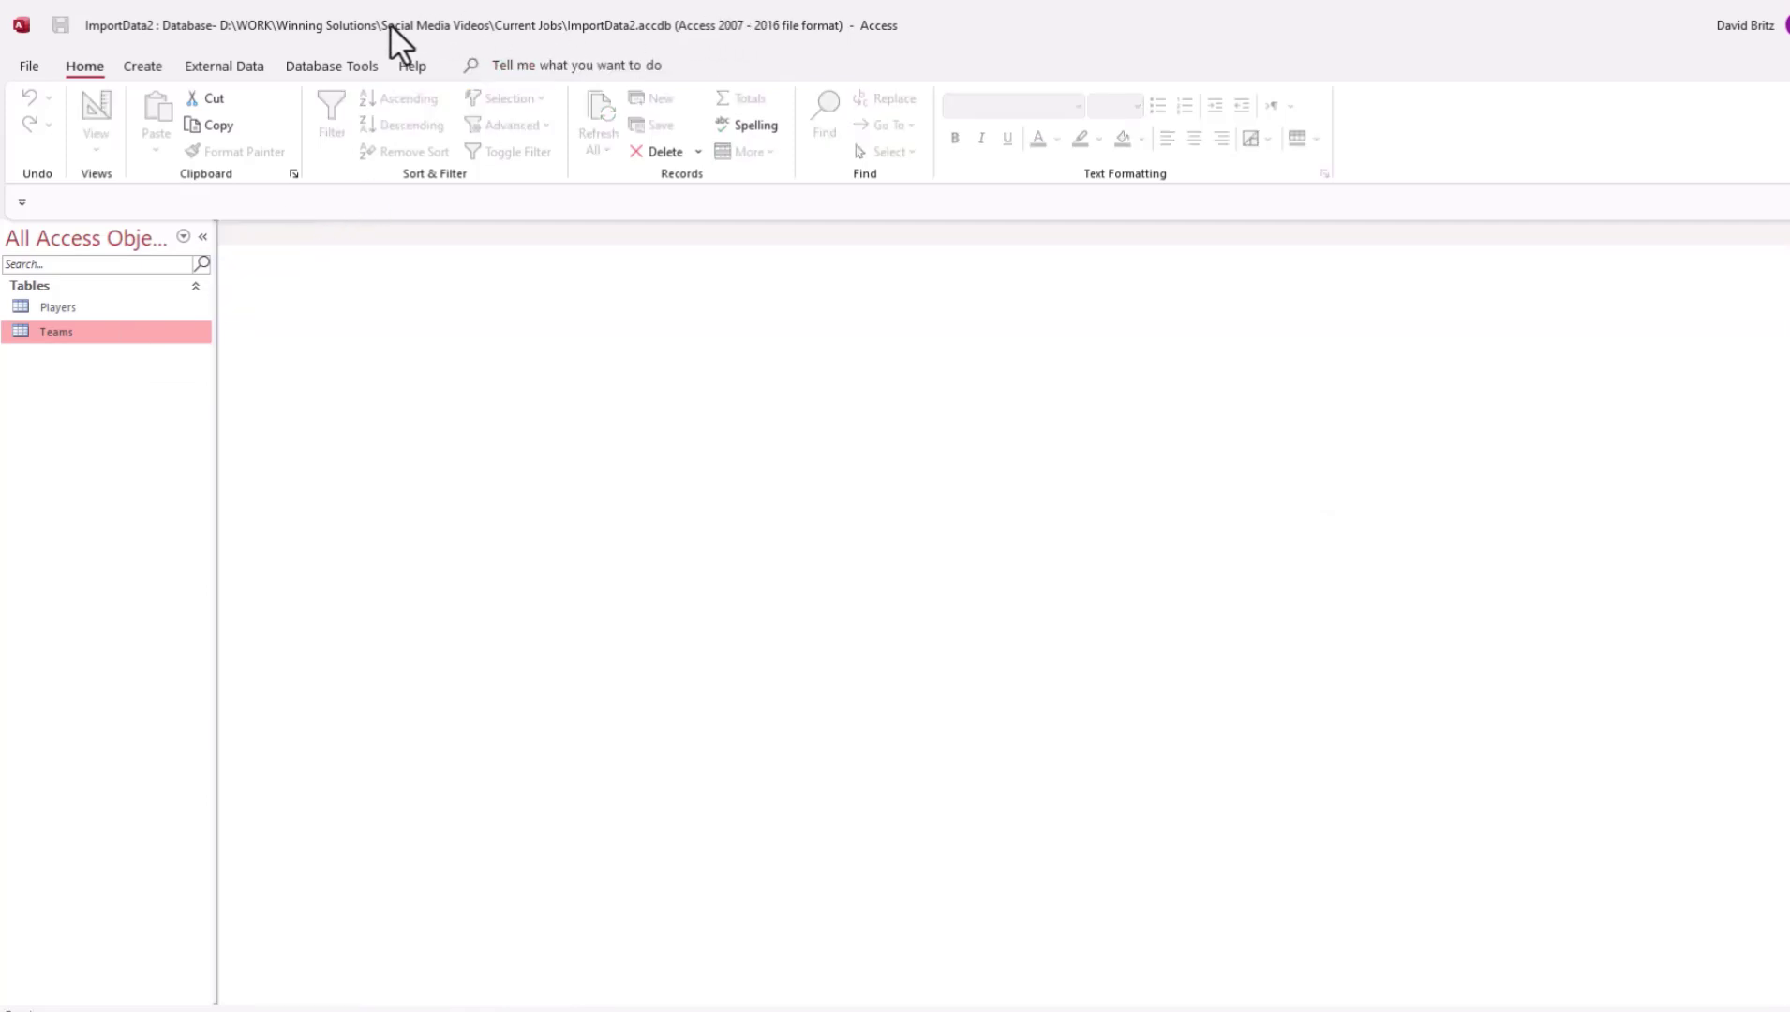